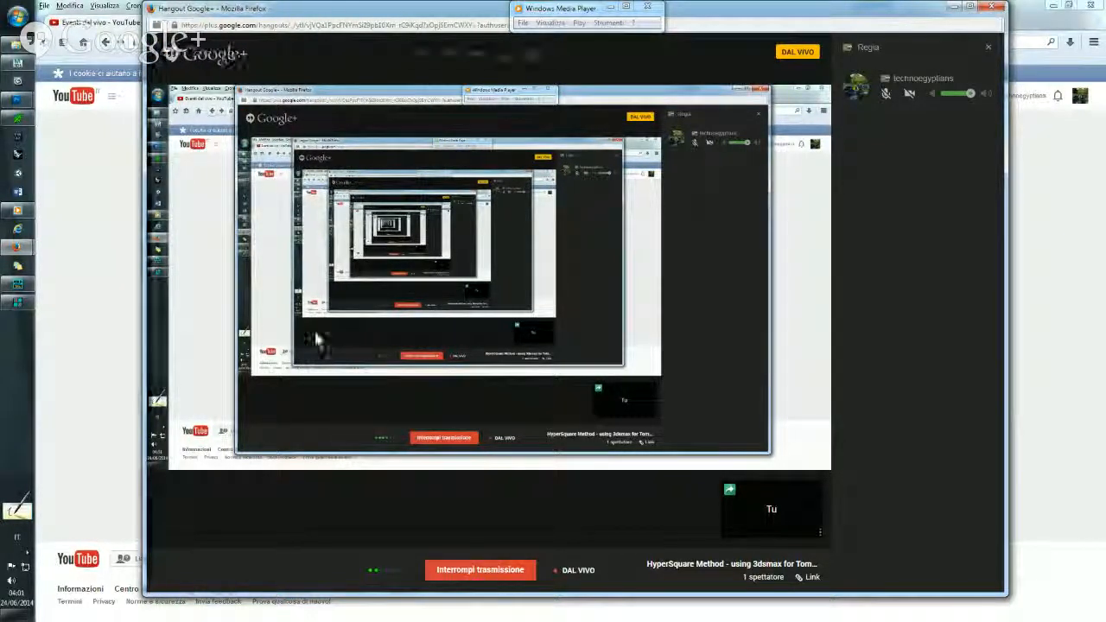
Switch to Metasequoia and inspect the textured OOO_004.MQO level model from above.
{"action": "mouse_move", "coordinate": [21, 121]}
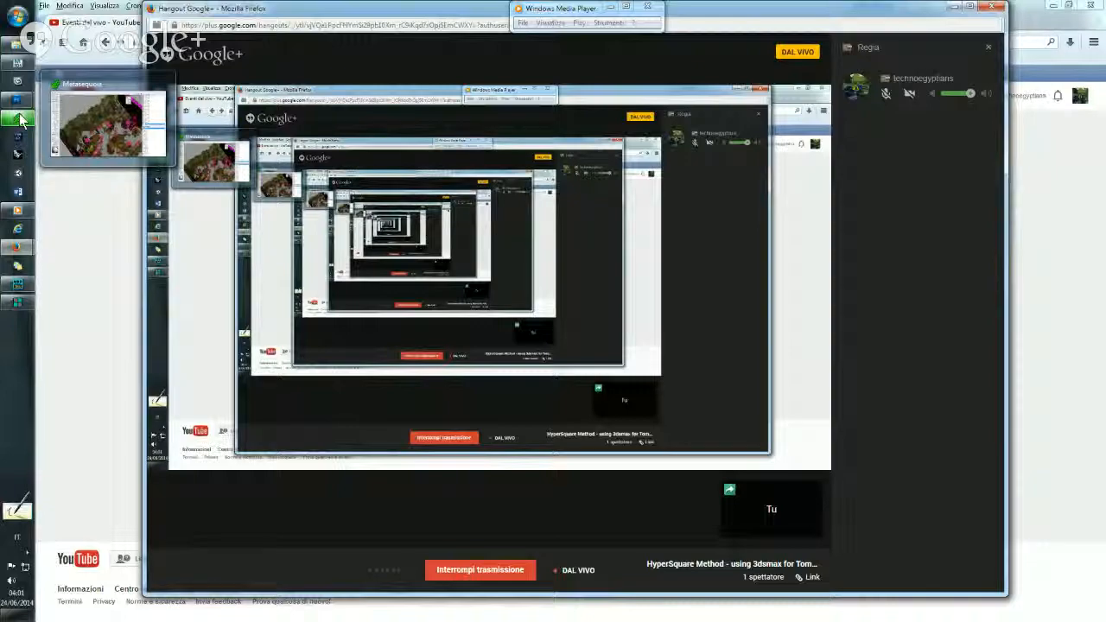
{"action": "left_click", "coordinate": [21, 119]}
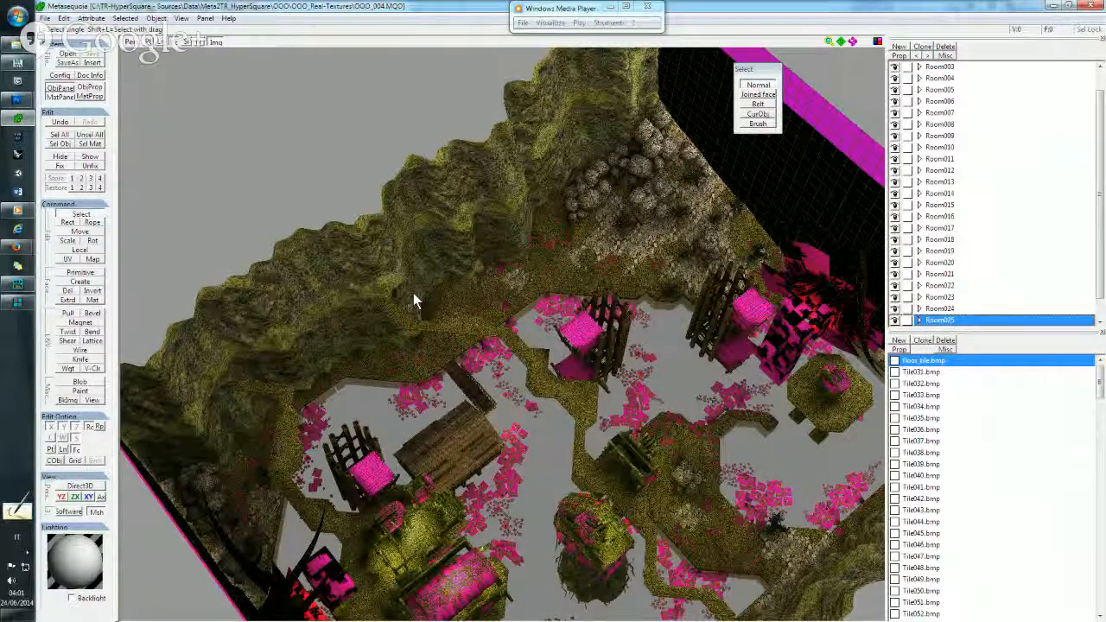
{"action": "right_click_drag", "start_coordinate": [521, 291], "coordinate": [661, 187]}
{"action": "scroll", "coordinate": [547, 308], "scroll_direction": "down", "scroll_amount": 5}
{"action": "scroll", "coordinate": [541, 319], "scroll_direction": "up", "scroll_amount": 5}
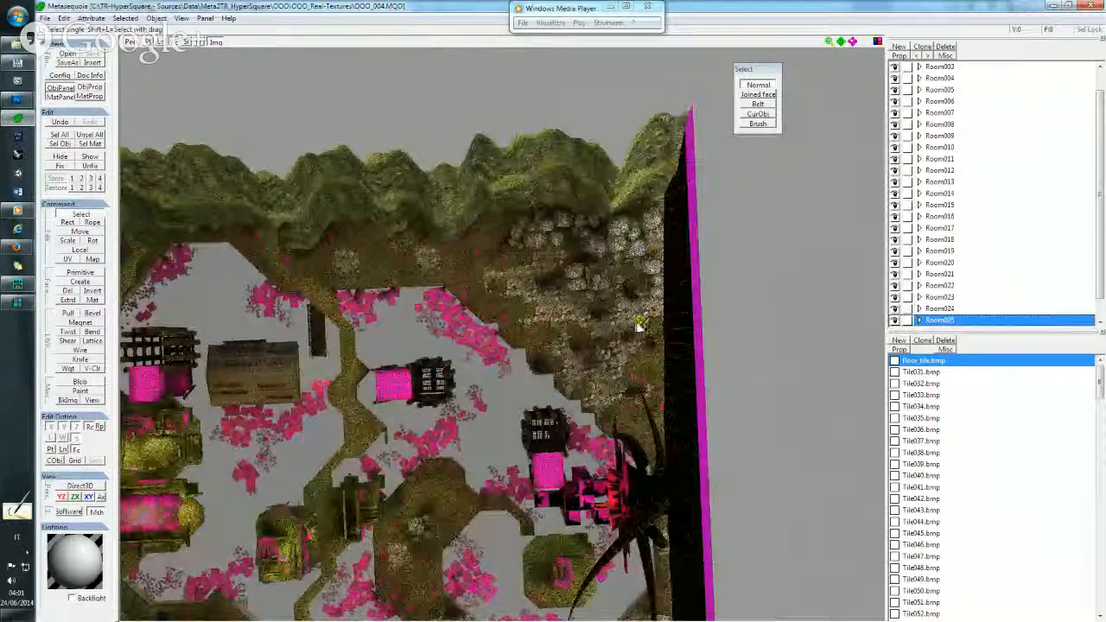
Switch to NGLE and examine Room22 in the 3D view from several angles.
{"action": "left_click", "coordinate": [14, 292]}
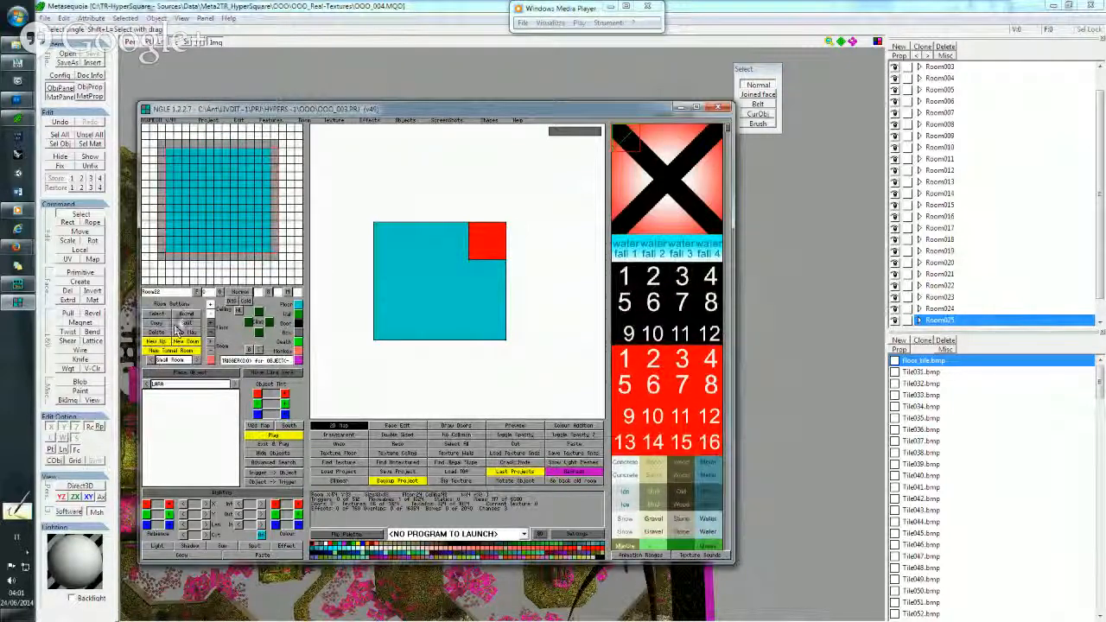
{"action": "left_click", "coordinate": [337, 427]}
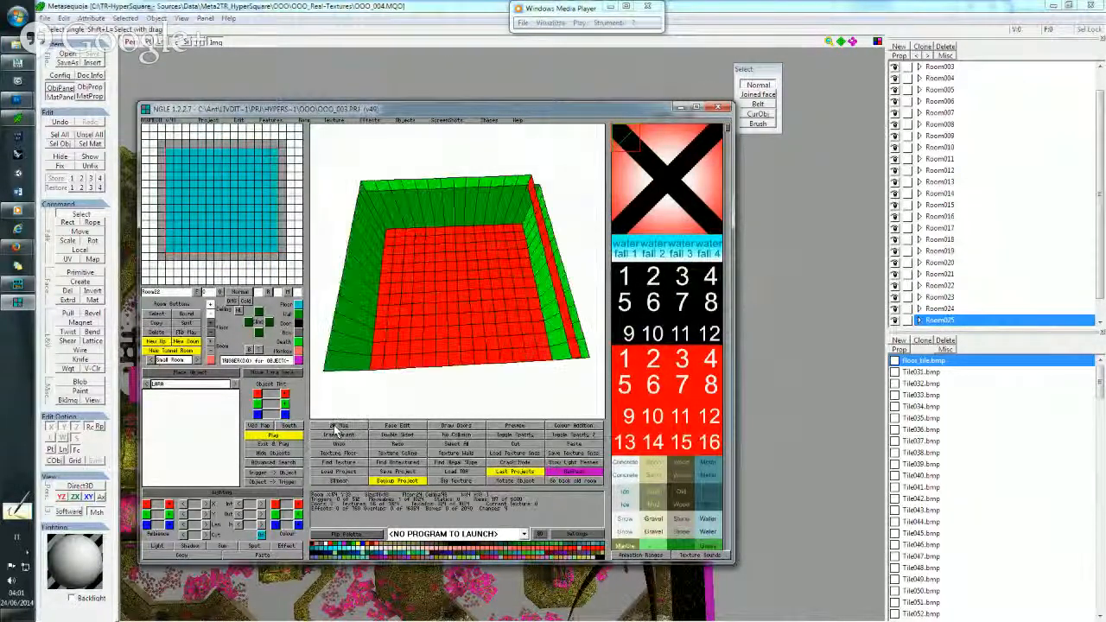
{"action": "right_click_drag", "start_coordinate": [458, 337], "coordinate": [458, 290]}
{"action": "left_click_drag", "start_coordinate": [451, 284], "coordinate": [566, 247]}
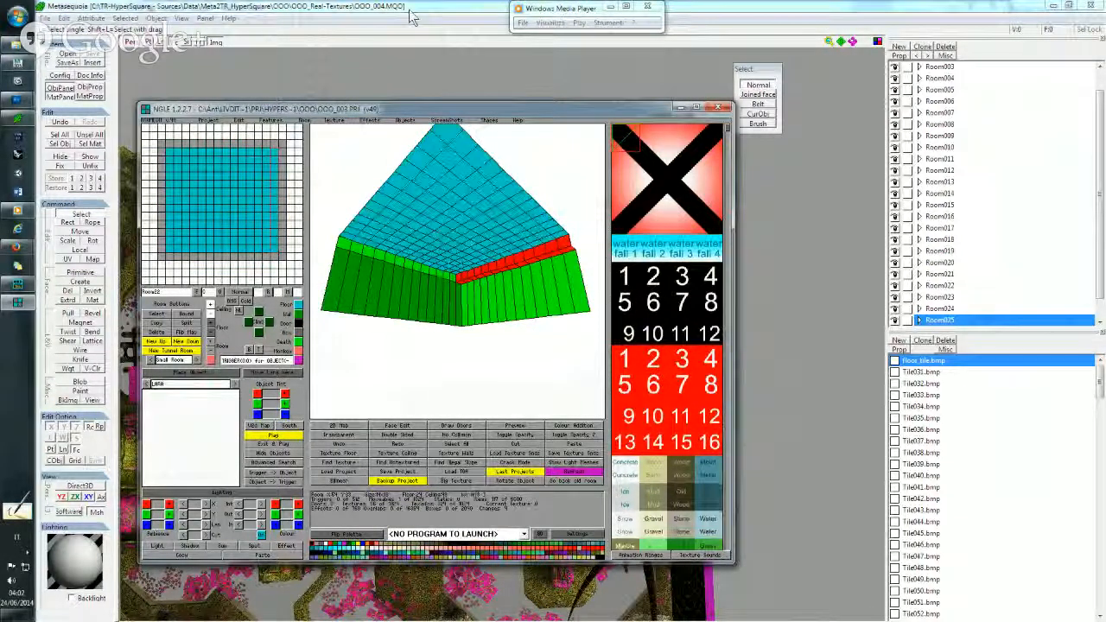
Return to Metasequoia and inspect the whole textured level model in perspective.
{"action": "left_click", "coordinate": [412, 17]}
{"action": "right_click_drag", "start_coordinate": [401, 320], "coordinate": [464, 270]}
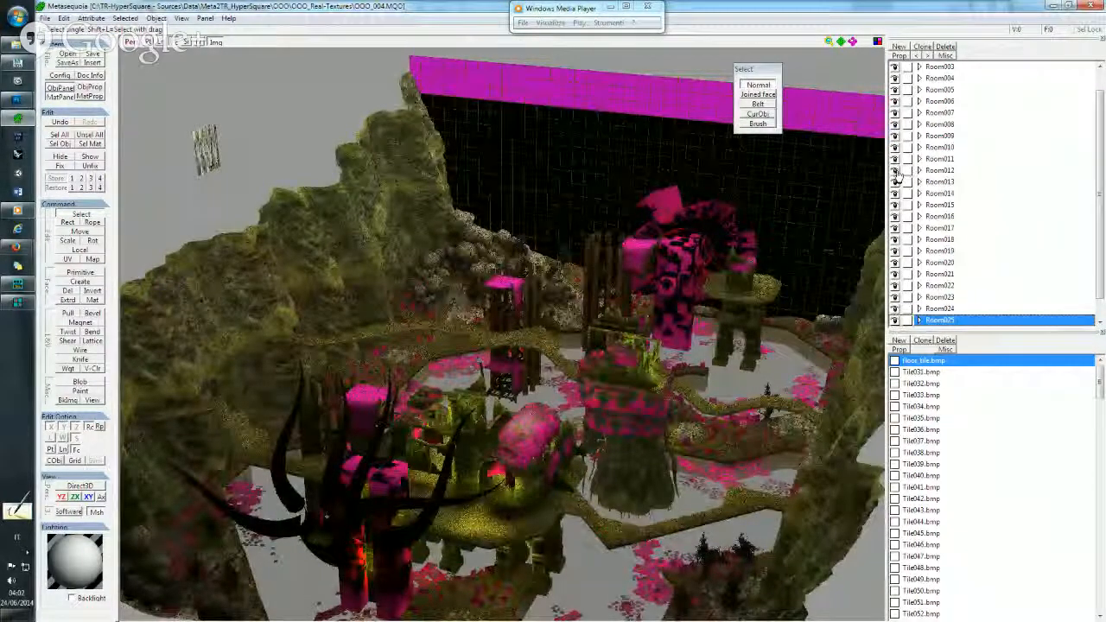
{"action": "left_click", "coordinate": [896, 127]}
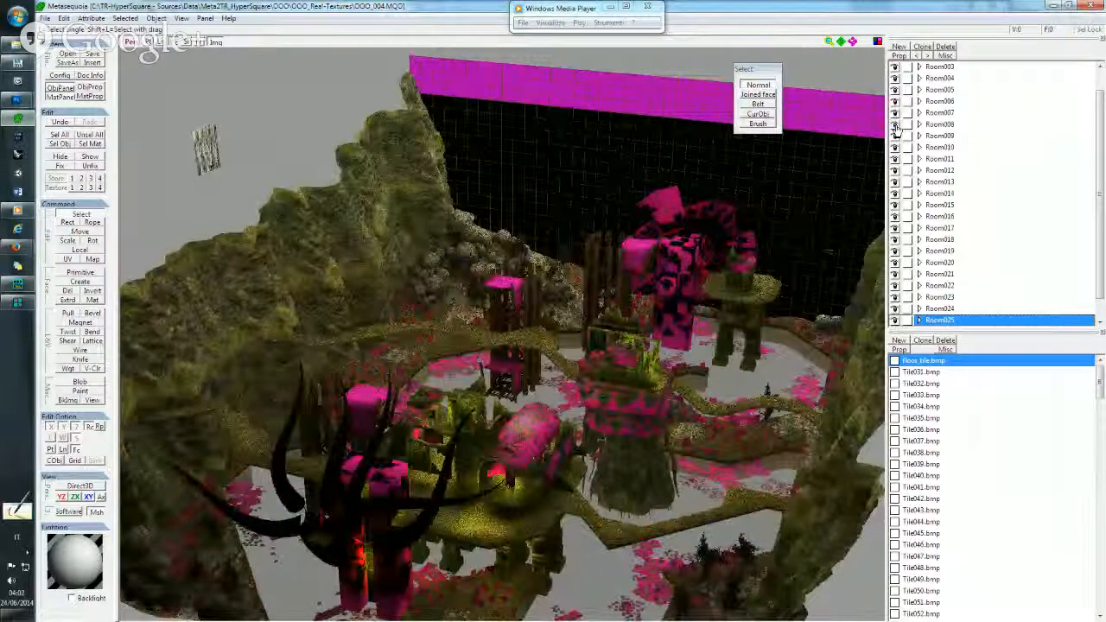
{"action": "right_click_drag", "start_coordinate": [603, 199], "coordinate": [657, 229]}
{"action": "scroll", "coordinate": [565, 226], "scroll_direction": "down", "scroll_amount": 5}
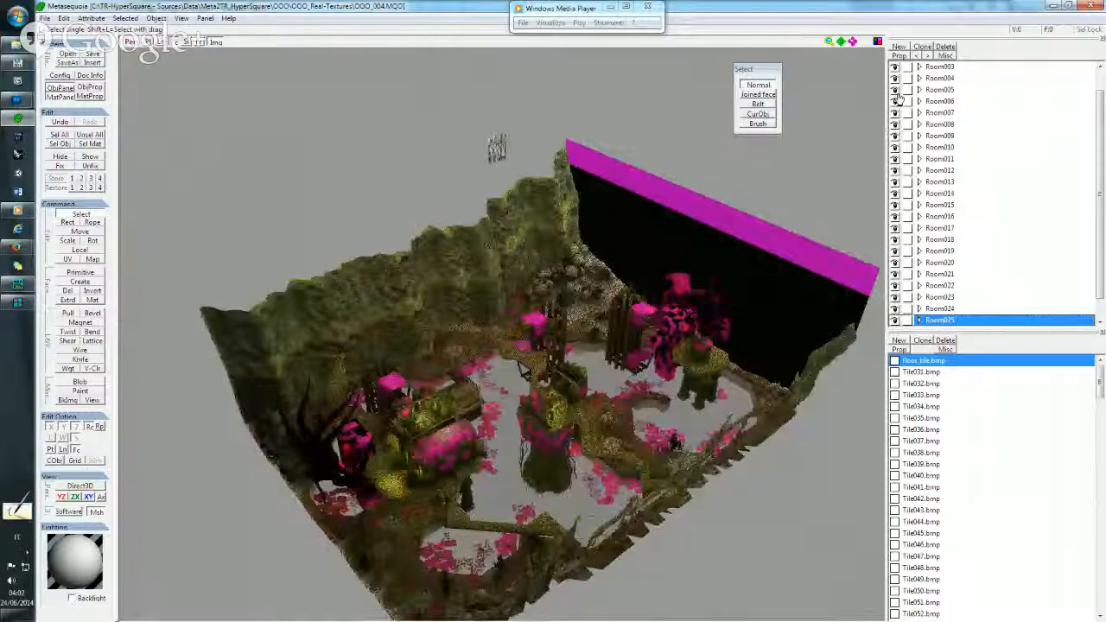
{"action": "right_click_drag", "start_coordinate": [632, 242], "coordinate": [516, 261]}
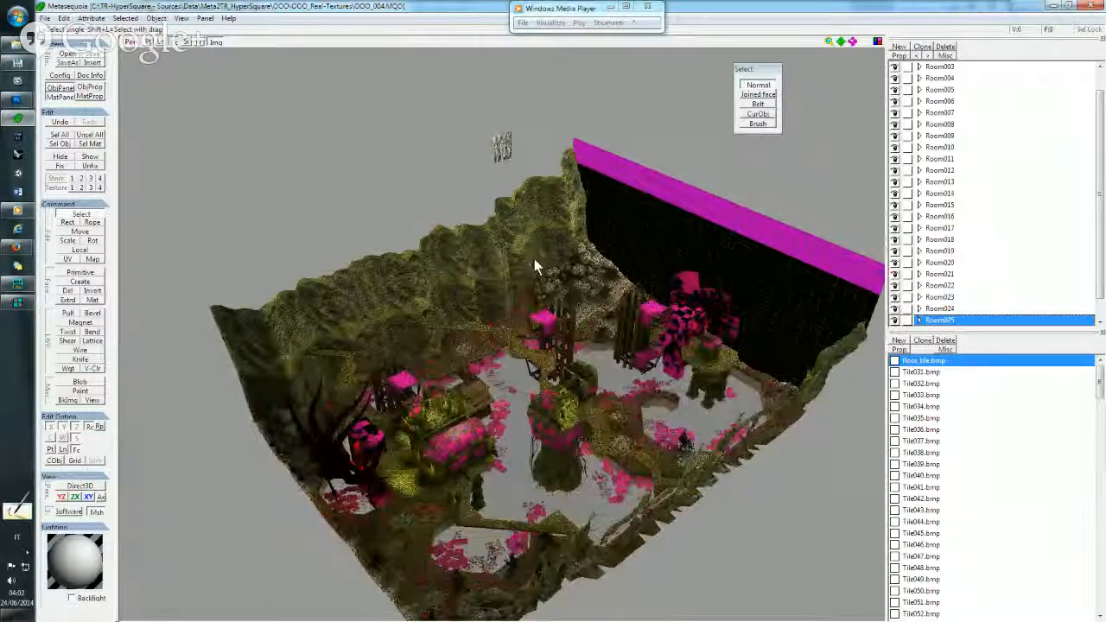
Leave Metasequoia for NGLE and raise the ceiling of Room22's selected edge column level with the rest of the room.
{"action": "left_click", "coordinate": [1094, 7]}
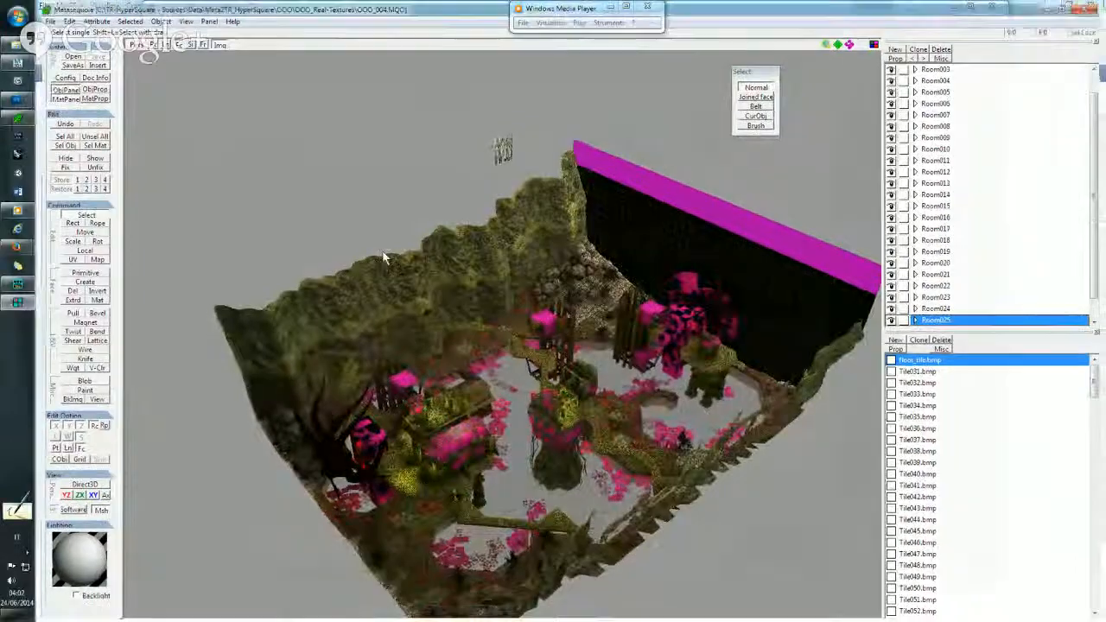
{"action": "key", "text": "Left"}
{"action": "key", "text": "Left"}
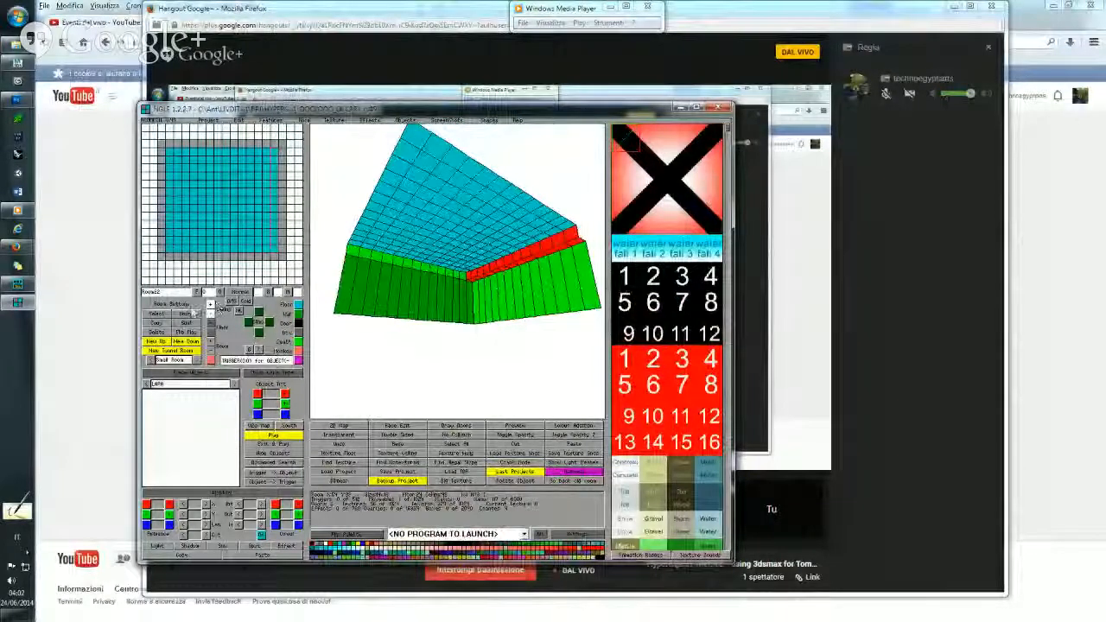
{"action": "left_click", "coordinate": [207, 306]}
{"action": "middle_click_drag", "start_coordinate": [401, 268], "coordinate": [379, 293]}
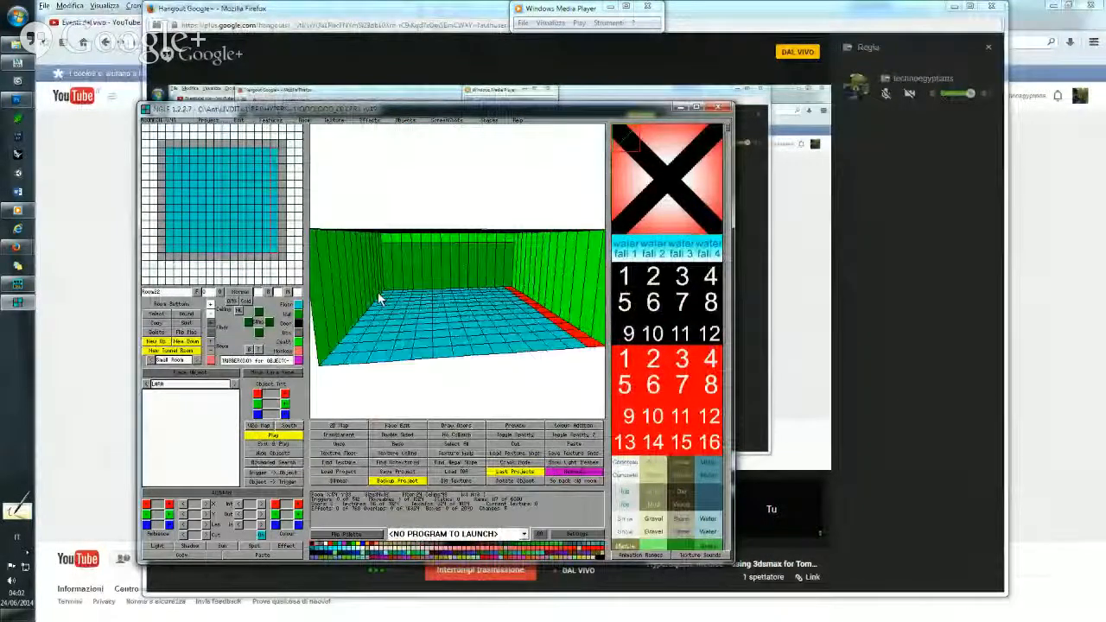
Create a door opening along the entire left wall of Room22's plan into the adjoining room.
{"action": "left_click", "coordinate": [162, 246]}
{"action": "left_click_drag", "start_coordinate": [163, 246], "coordinate": [162, 153]}
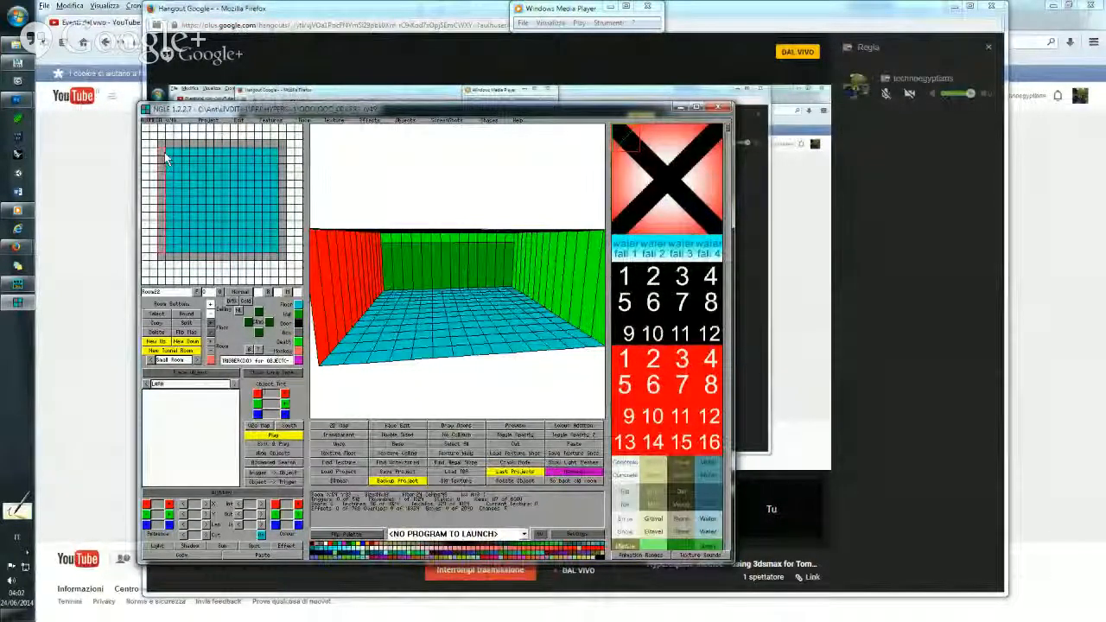
{"action": "left_click", "coordinate": [298, 324]}
{"action": "right_click", "coordinate": [269, 242]}
{"action": "left_click", "coordinate": [249, 252]}
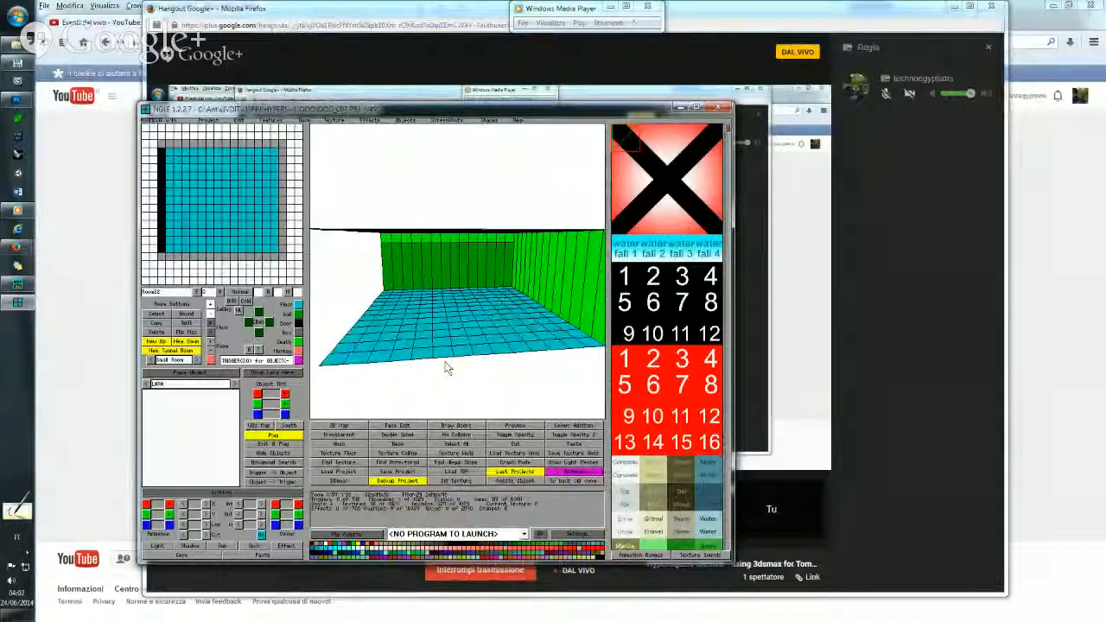
Select Room23 on the 2D map and remove the openings covering its floor plan.
{"action": "left_click", "coordinate": [352, 426]}
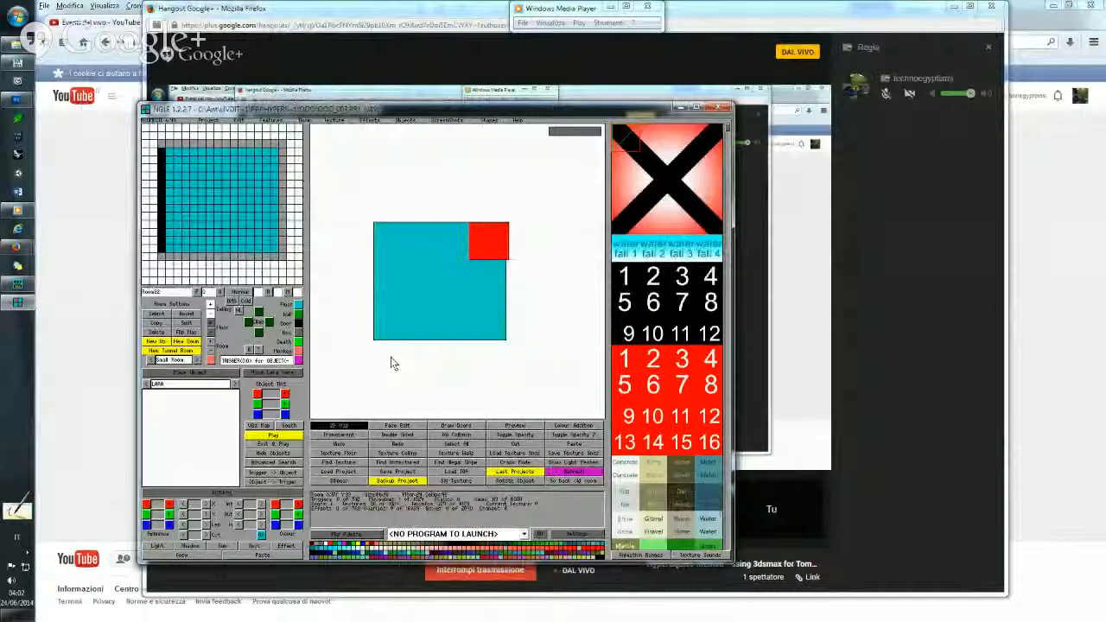
{"action": "left_click", "coordinate": [489, 275]}
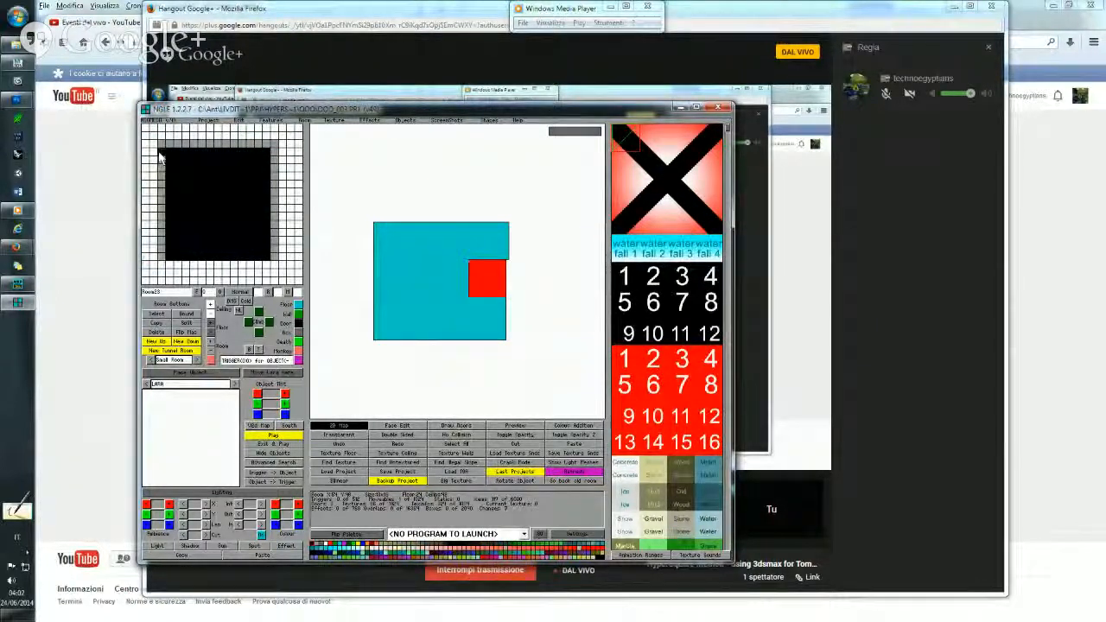
{"action": "left_click", "coordinate": [208, 231]}
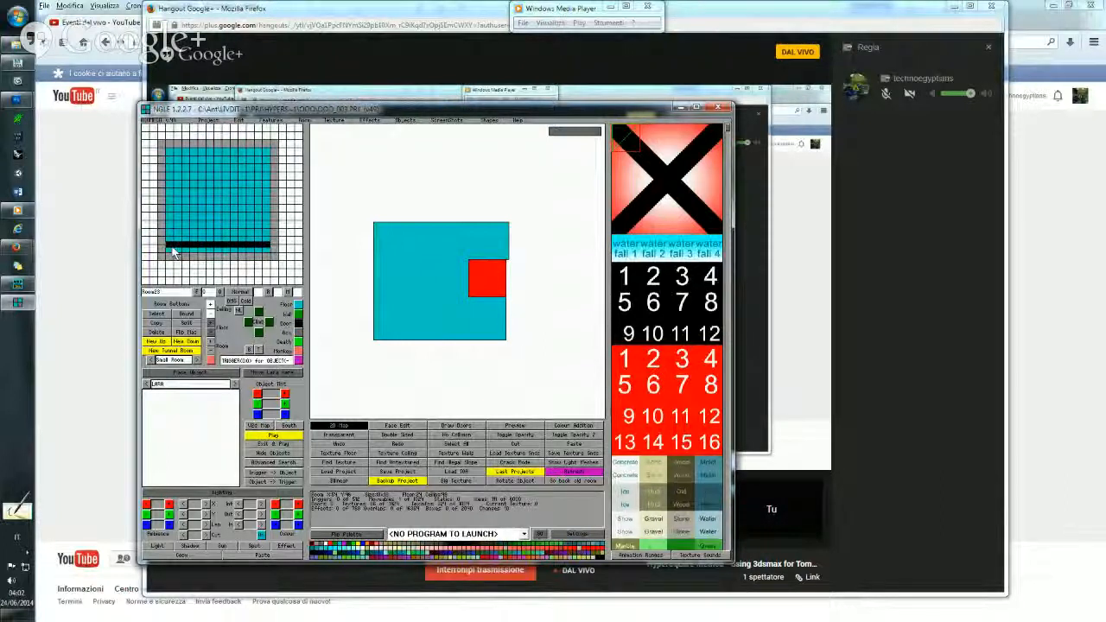
Extend Room23 by one column and raise the new column's ceiling level with the rest of the room.
{"action": "left_click", "coordinate": [186, 315]}
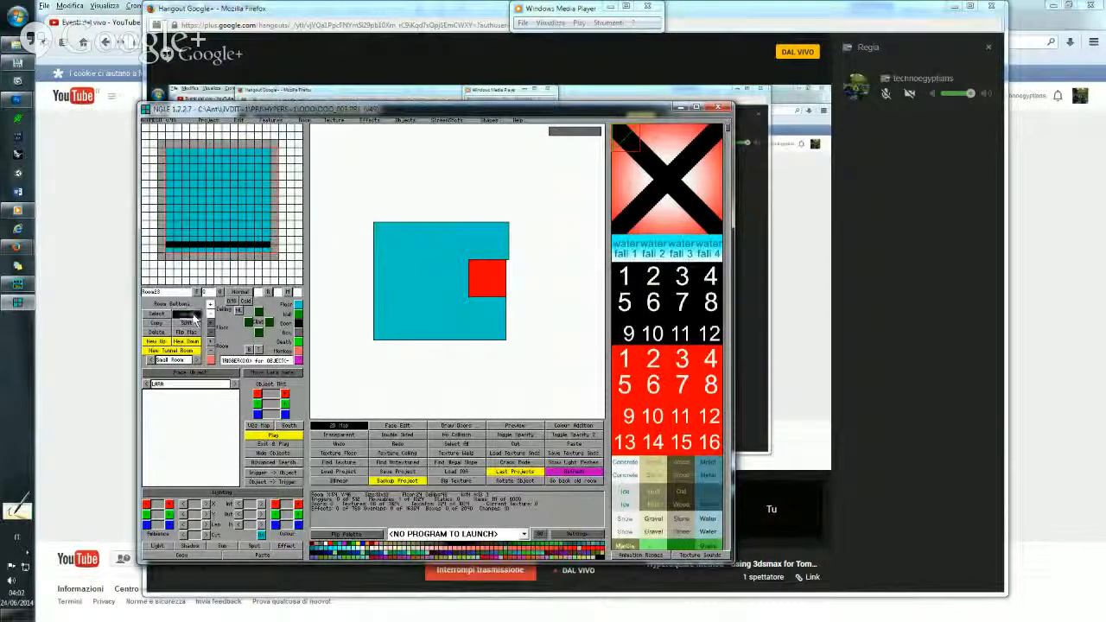
{"action": "left_click", "coordinate": [331, 426]}
{"action": "right_click_drag", "start_coordinate": [427, 329], "coordinate": [439, 309]}
{"action": "left_click_drag", "start_coordinate": [279, 158], "coordinate": [273, 242]}
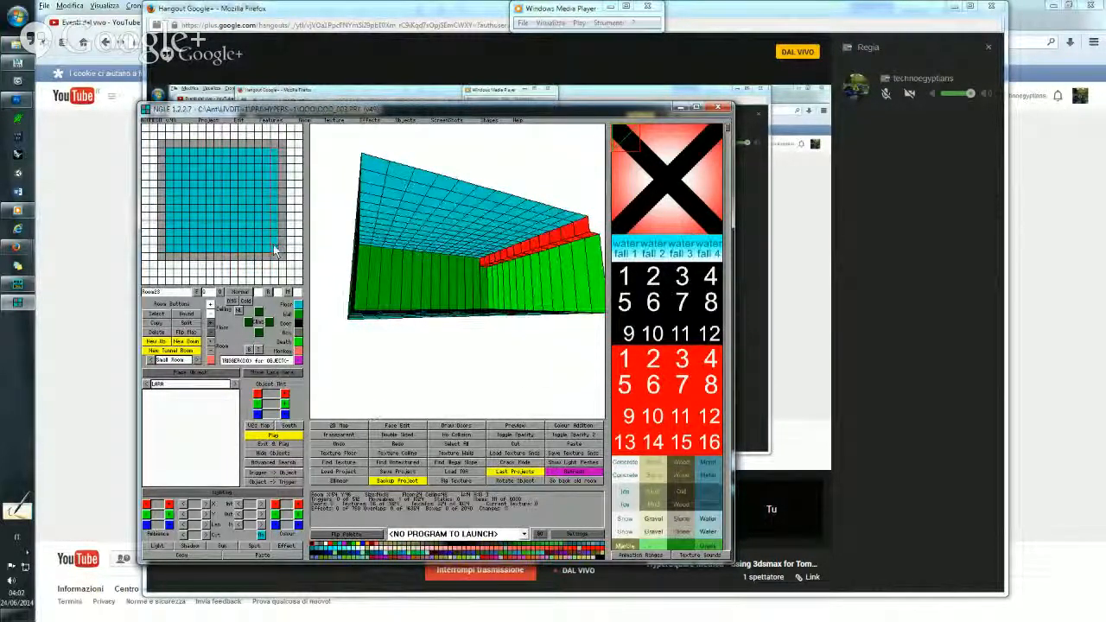
{"action": "left_click", "coordinate": [211, 304]}
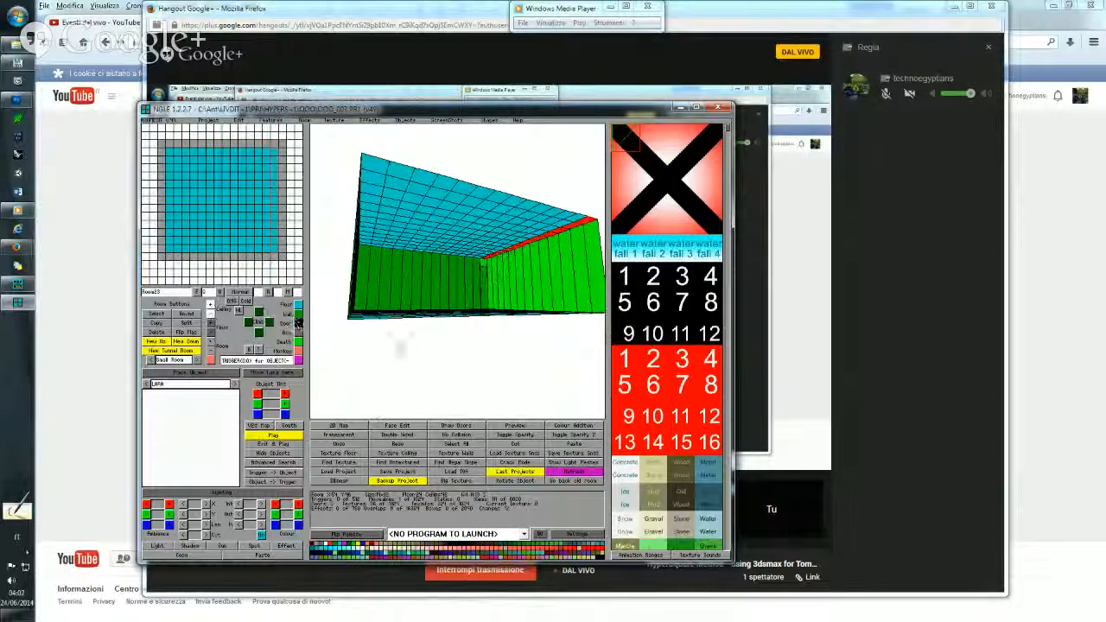
Create door openings along Room23's entire left wall and along the wall it shares with Room22.
{"action": "right_click_drag", "start_coordinate": [447, 286], "coordinate": [384, 279]}
{"action": "left_click_drag", "start_coordinate": [159, 253], "coordinate": [166, 166]}
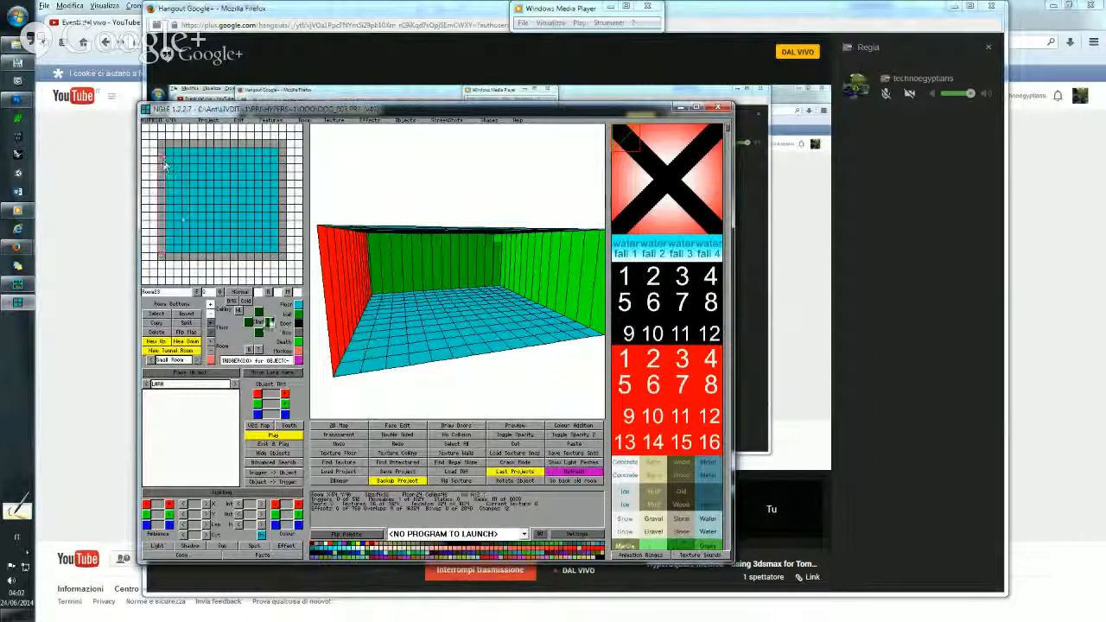
{"action": "left_click", "coordinate": [157, 314]}
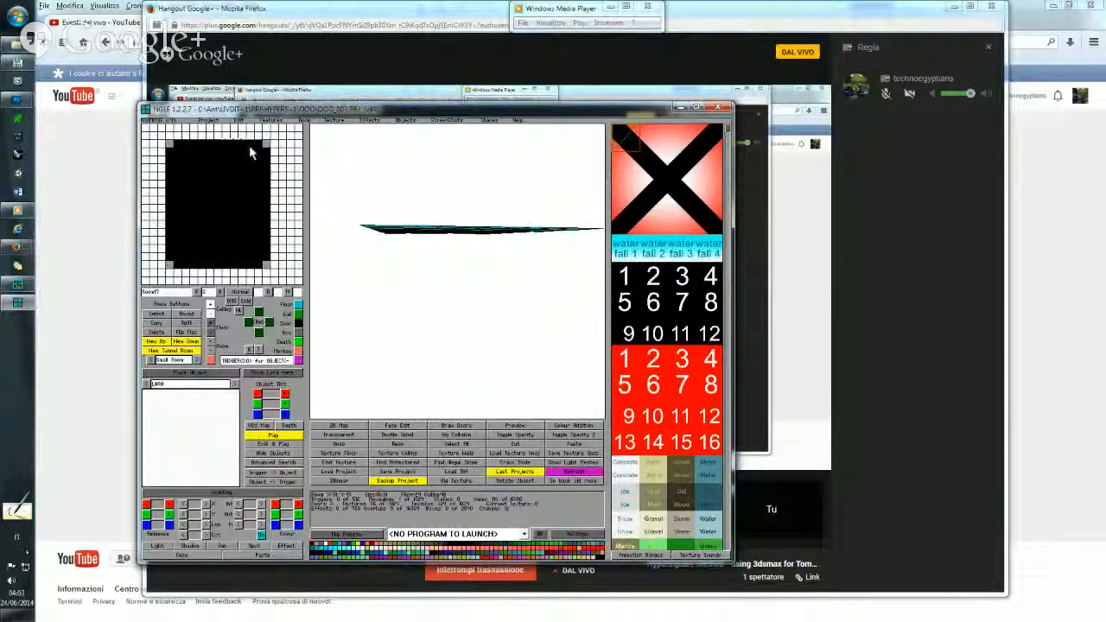
{"action": "right_click", "coordinate": [250, 148]}
{"action": "left_click", "coordinate": [266, 258]}
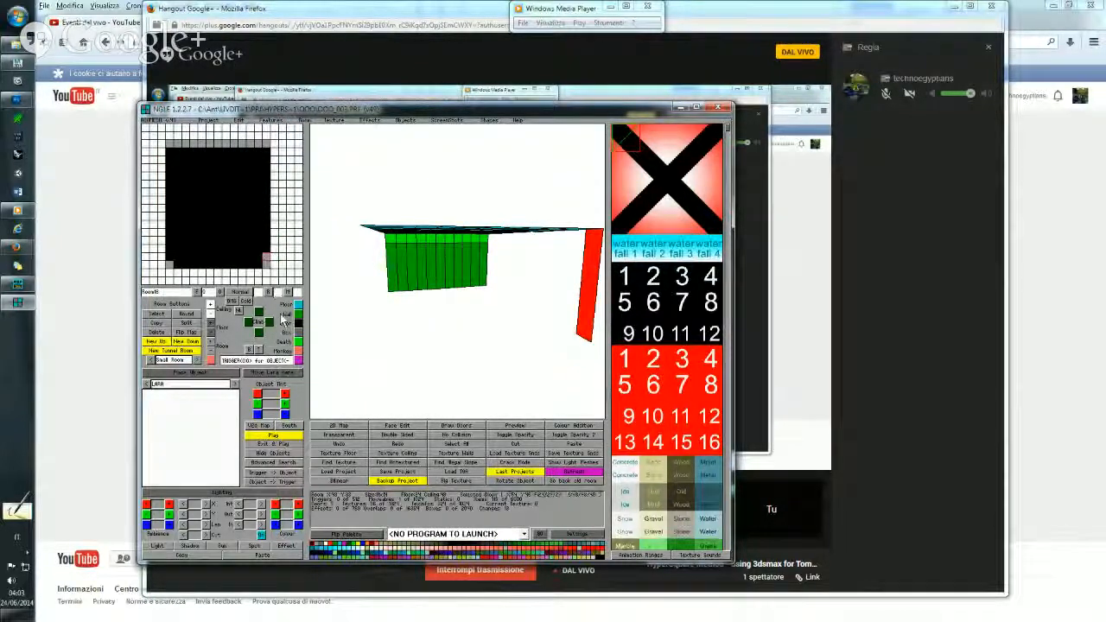
{"action": "left_click", "coordinate": [298, 325]}
{"action": "left_click_drag", "start_coordinate": [170, 144], "coordinate": [269, 145]}
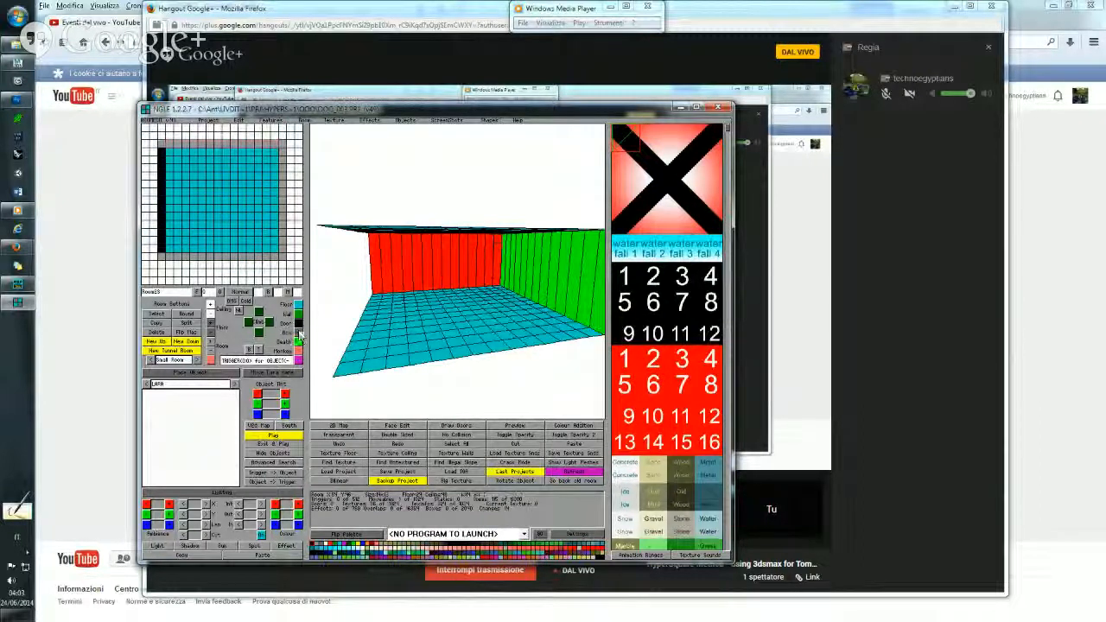
{"action": "left_click", "coordinate": [299, 325]}
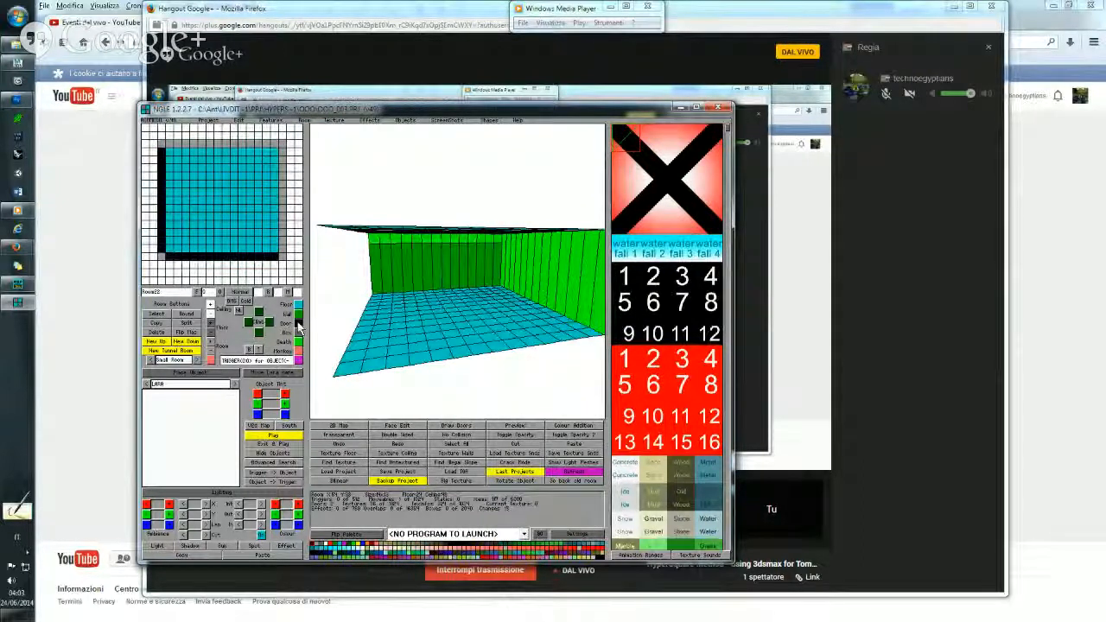
Select Room24 on the 2D map, delete all its existing openings, and extend the room by one column.
{"action": "left_click", "coordinate": [349, 427]}
{"action": "left_click", "coordinate": [495, 322]}
{"action": "left_click", "coordinate": [161, 217]}
{"action": "key", "text": "Delete"}
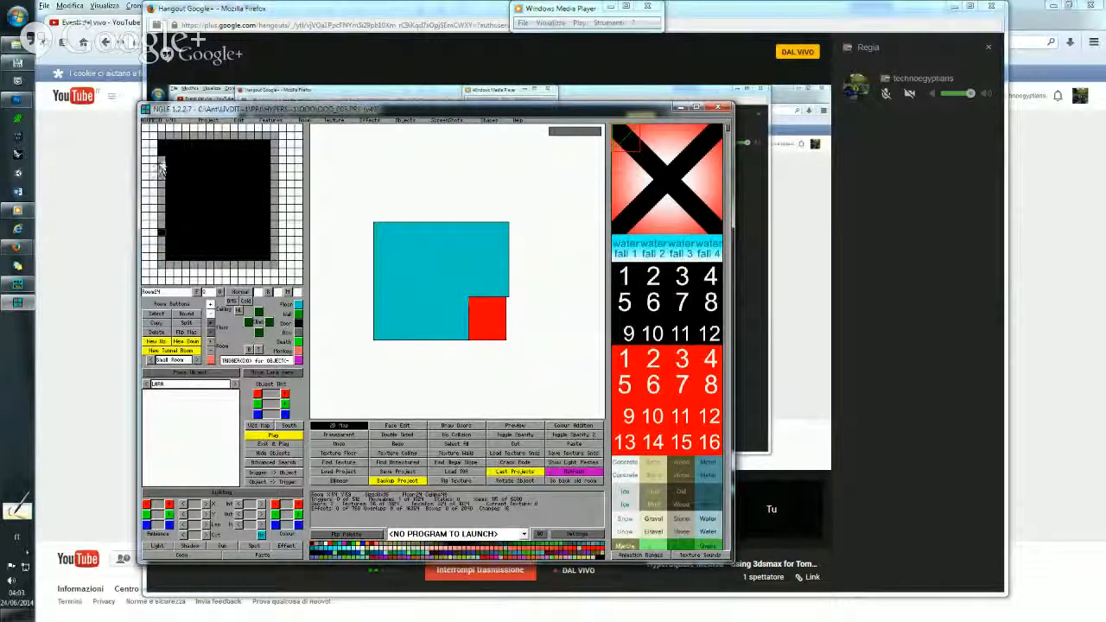
{"action": "left_click", "coordinate": [161, 151]}
{"action": "key", "text": "Delete"}
{"action": "left_click", "coordinate": [187, 197]}
{"action": "key", "text": "Delete"}
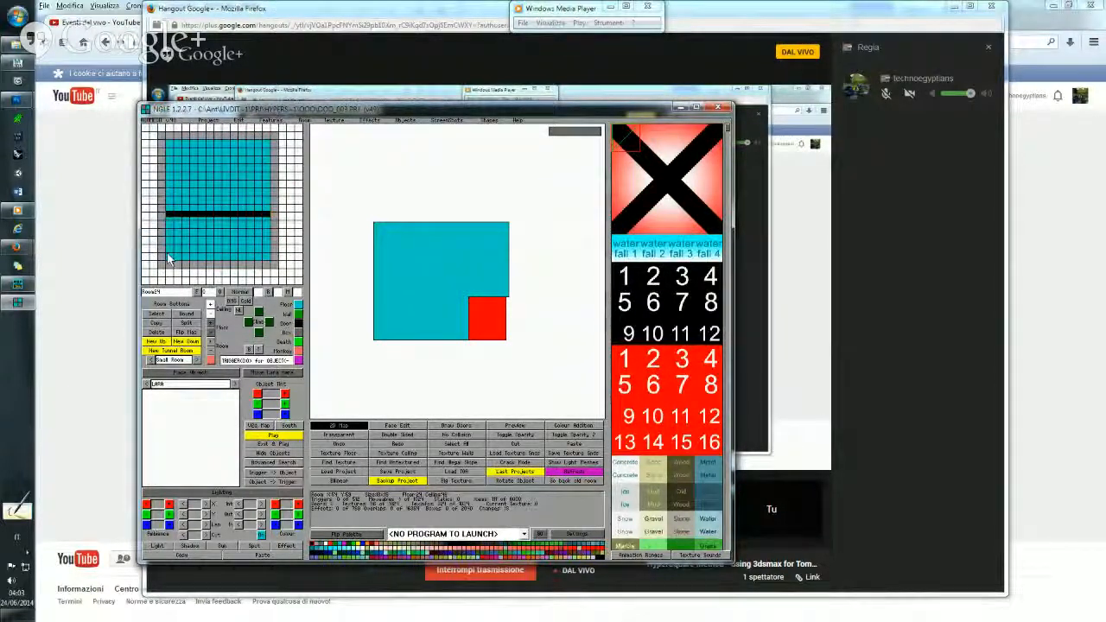
{"action": "left_click", "coordinate": [274, 148]}
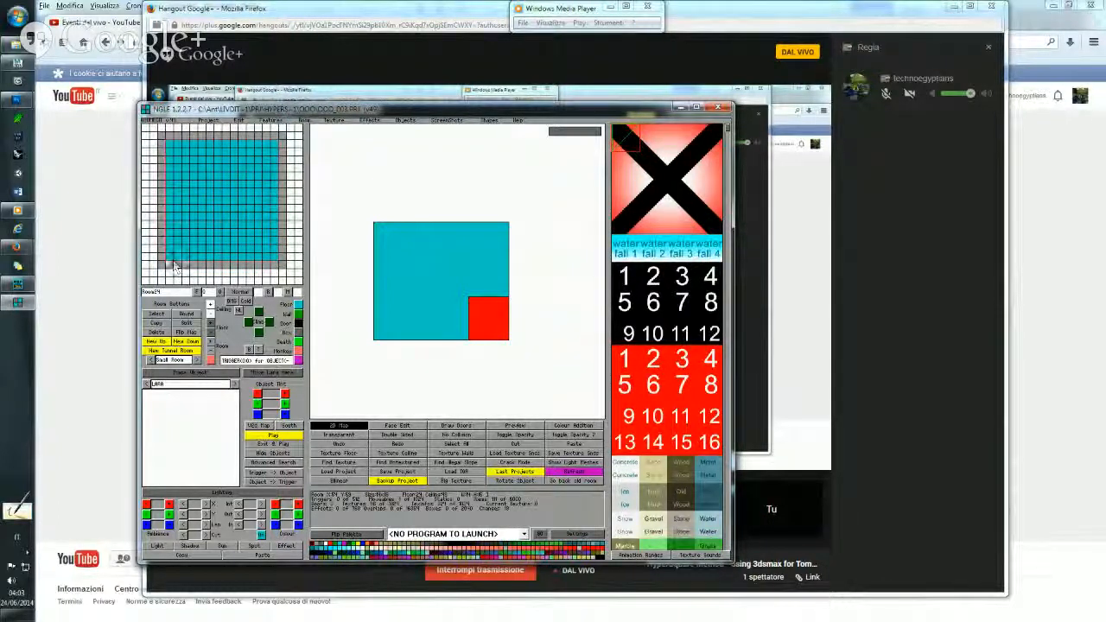
Create a door opening from Room24's left wall column into the adjoining room.
{"action": "left_click_drag", "start_coordinate": [161, 257], "coordinate": [159, 157]}
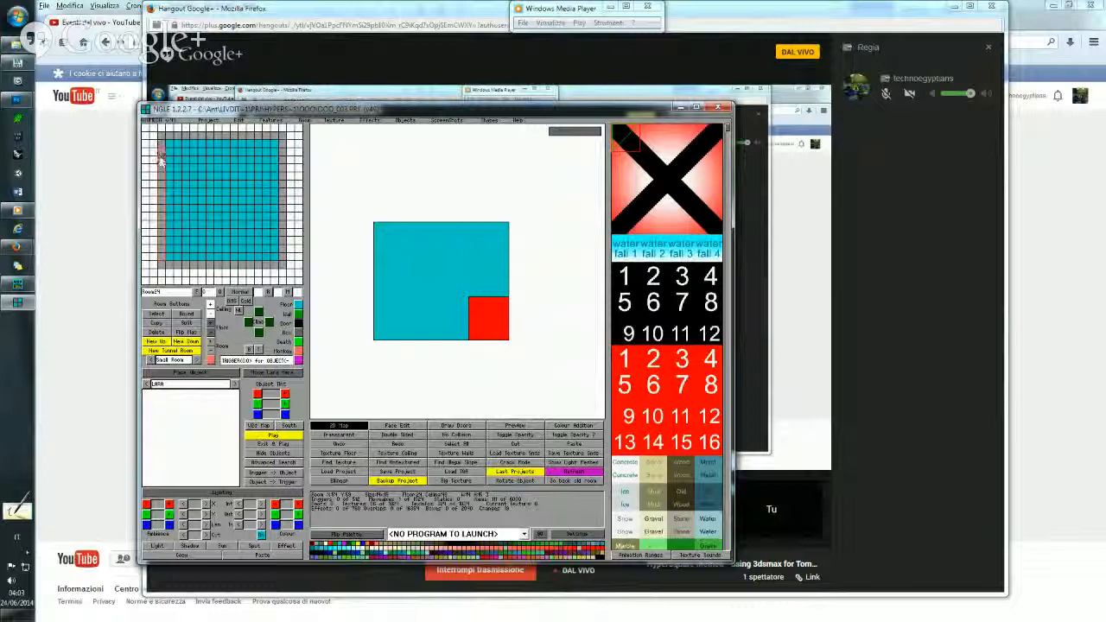
{"action": "left_click", "coordinate": [490, 325]}
{"action": "left_click", "coordinate": [490, 325]}
{"action": "left_click_drag", "start_coordinate": [168, 157], "coordinate": [179, 262]}
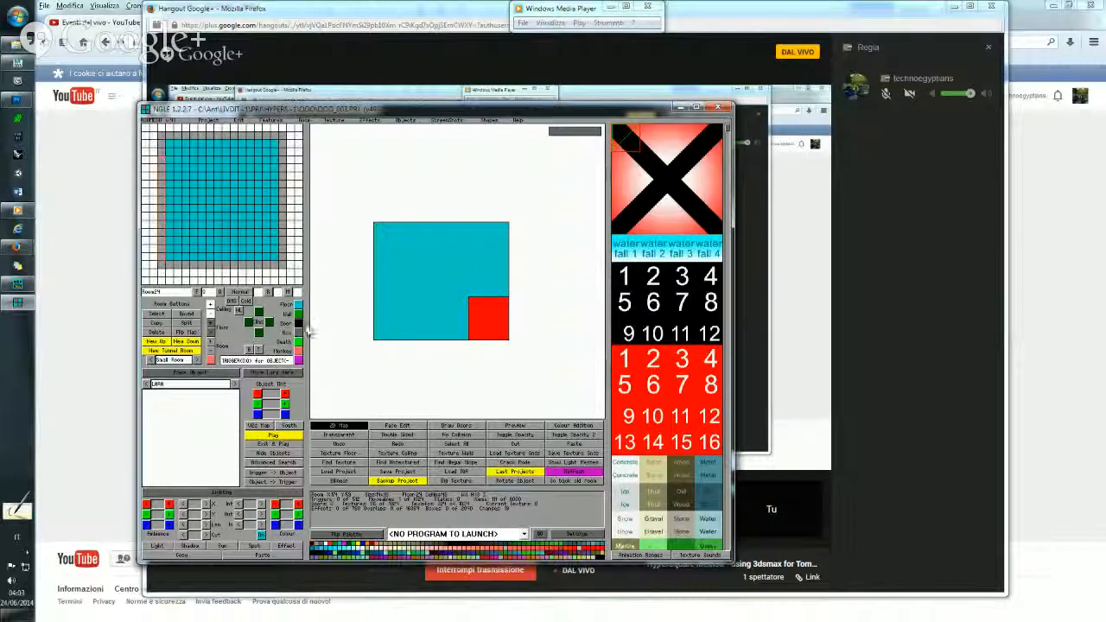
{"action": "left_click", "coordinate": [299, 324]}
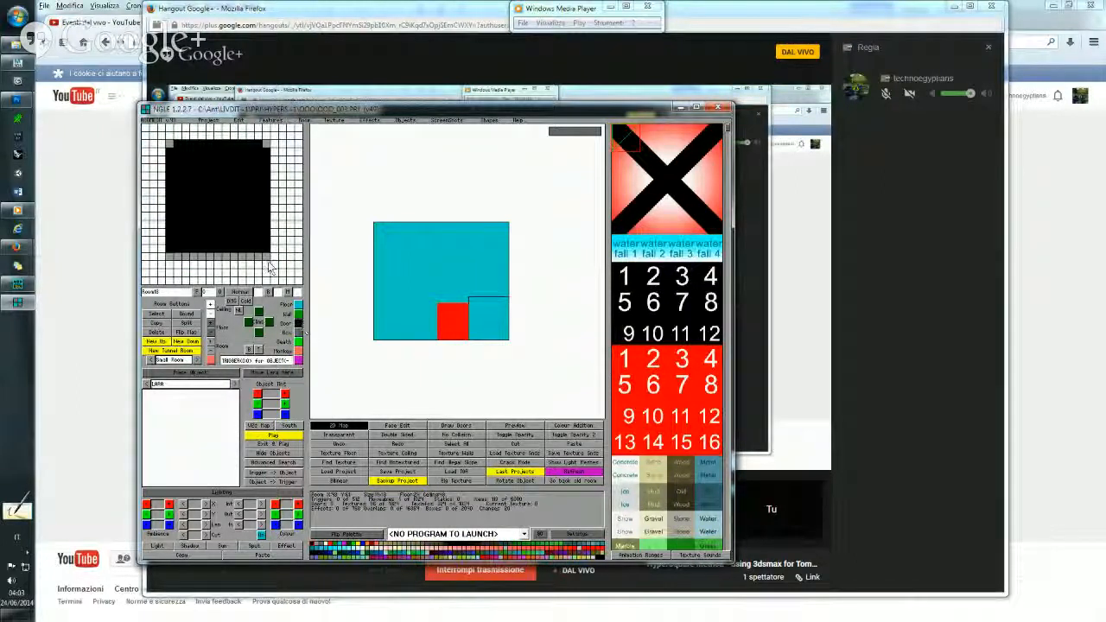
Turn the adjoining room's two remaining corner wall squares into a door opening towards Room24.
{"action": "right_click", "coordinate": [248, 149]}
{"action": "left_click", "coordinate": [248, 145]}
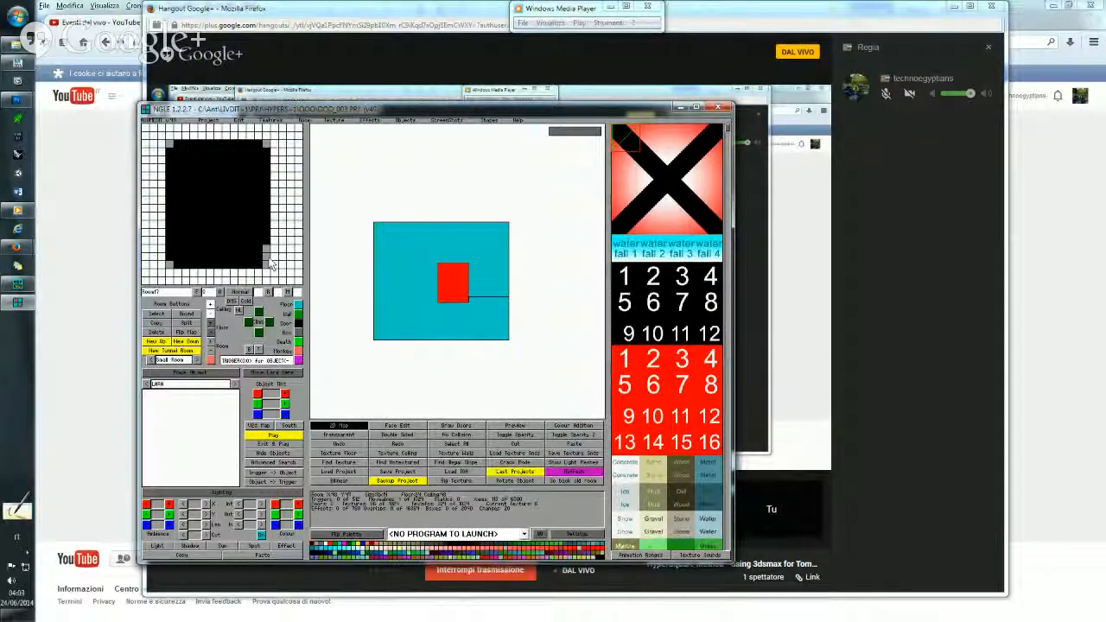
{"action": "left_click_drag", "start_coordinate": [266, 249], "coordinate": [266, 263]}
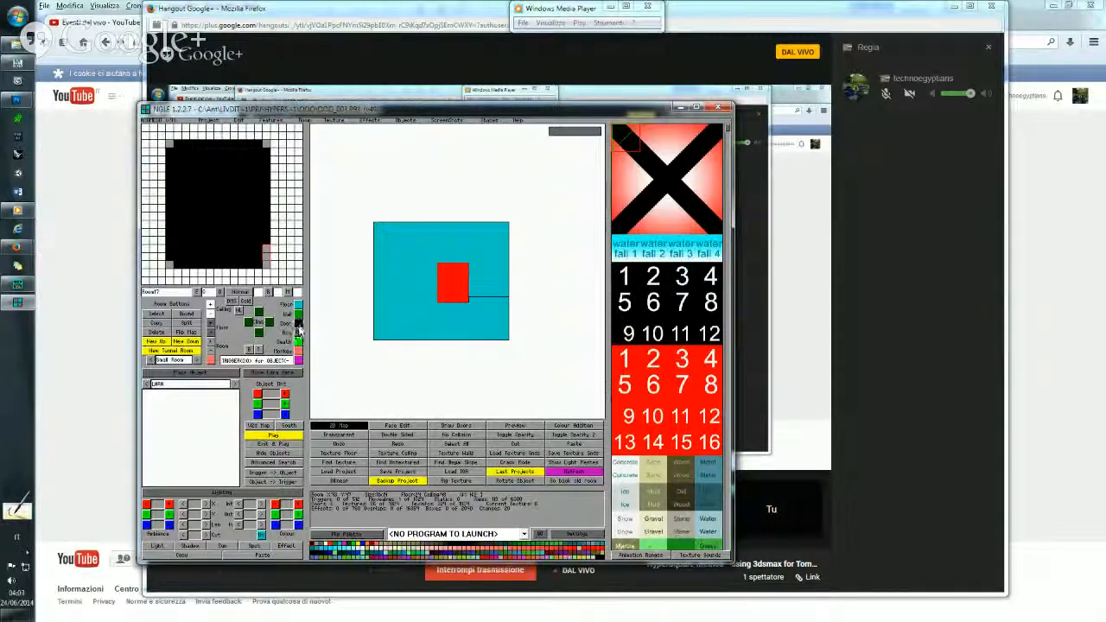
{"action": "left_click", "coordinate": [299, 326]}
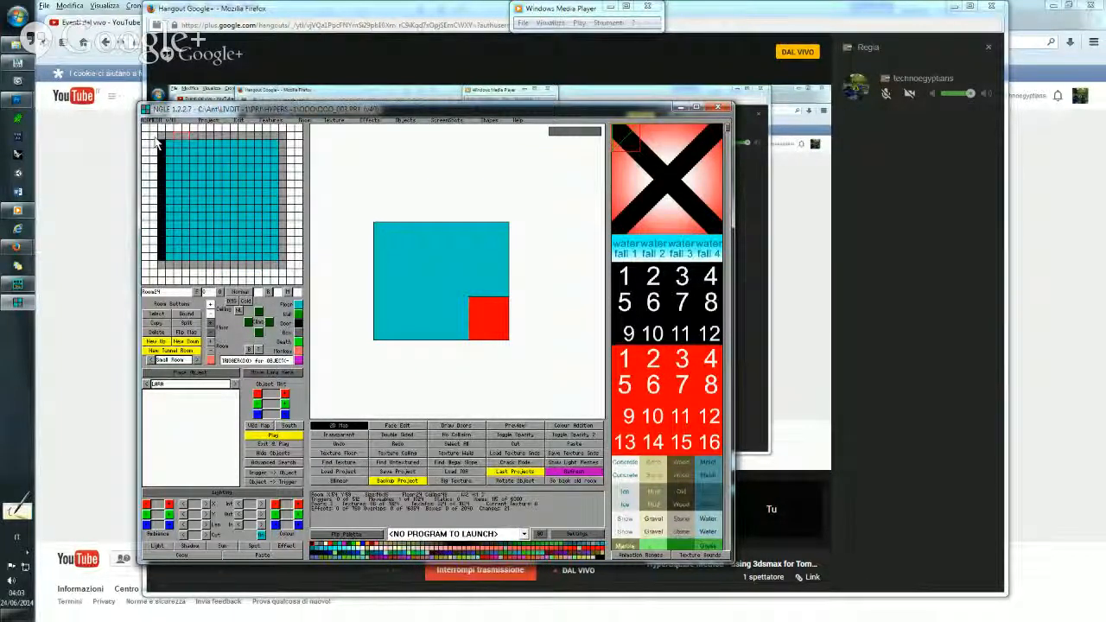
Create a door opening along the entire upper wall of Room23.
{"action": "left_click_drag", "start_coordinate": [170, 143], "coordinate": [282, 139]}
{"action": "left_click", "coordinate": [286, 326]}
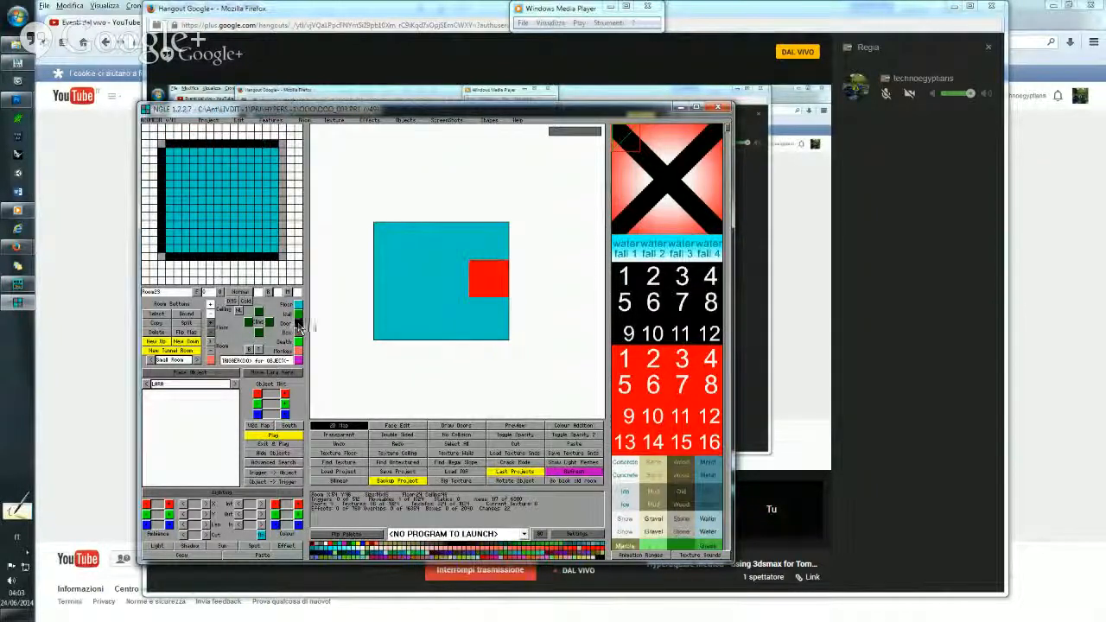
{"action": "left_click", "coordinate": [226, 207]}
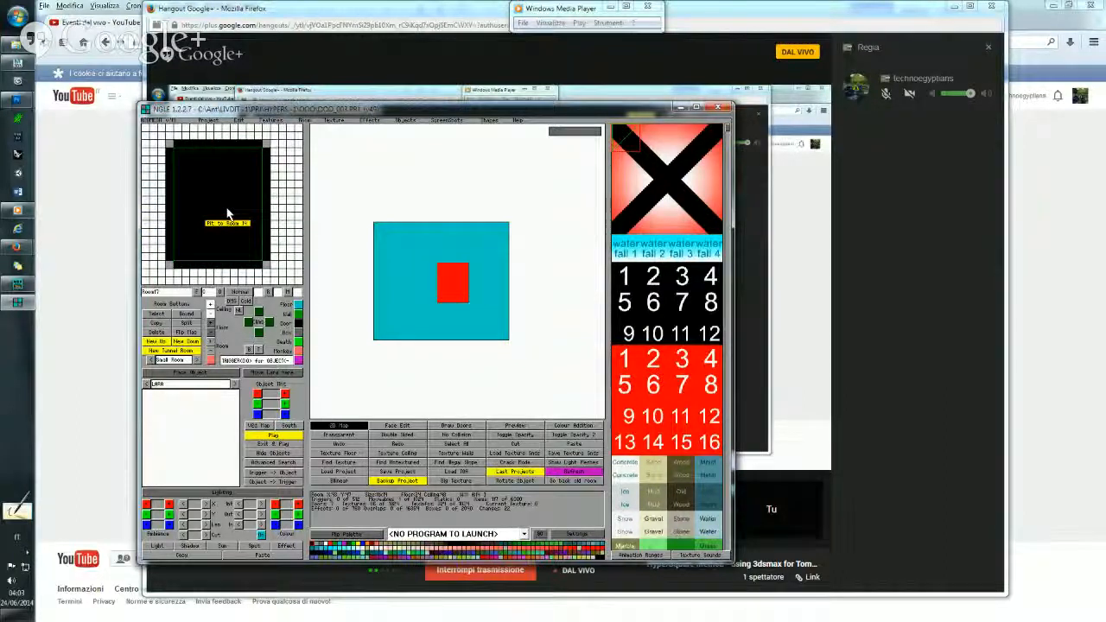
{"action": "left_click", "coordinate": [230, 214]}
Select the corner room above Room23 and delete the door openings in its walls.
{"action": "left_click", "coordinate": [263, 210]}
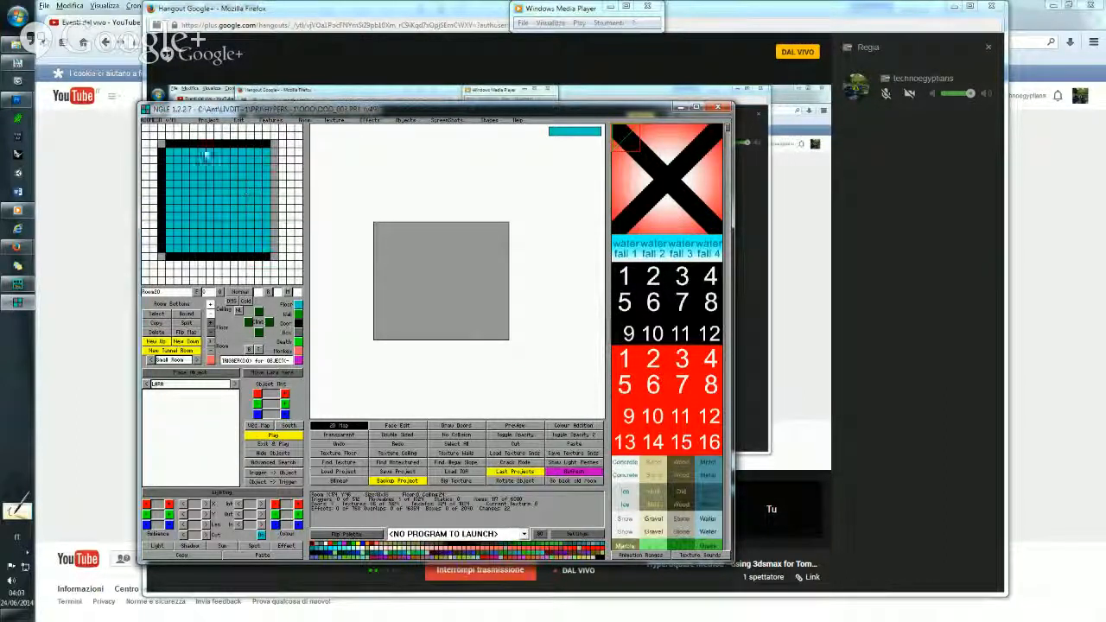
{"action": "left_click", "coordinate": [204, 140]}
{"action": "left_click", "coordinate": [163, 205]}
{"action": "key", "text": "Delete"}
{"action": "left_click", "coordinate": [210, 256]}
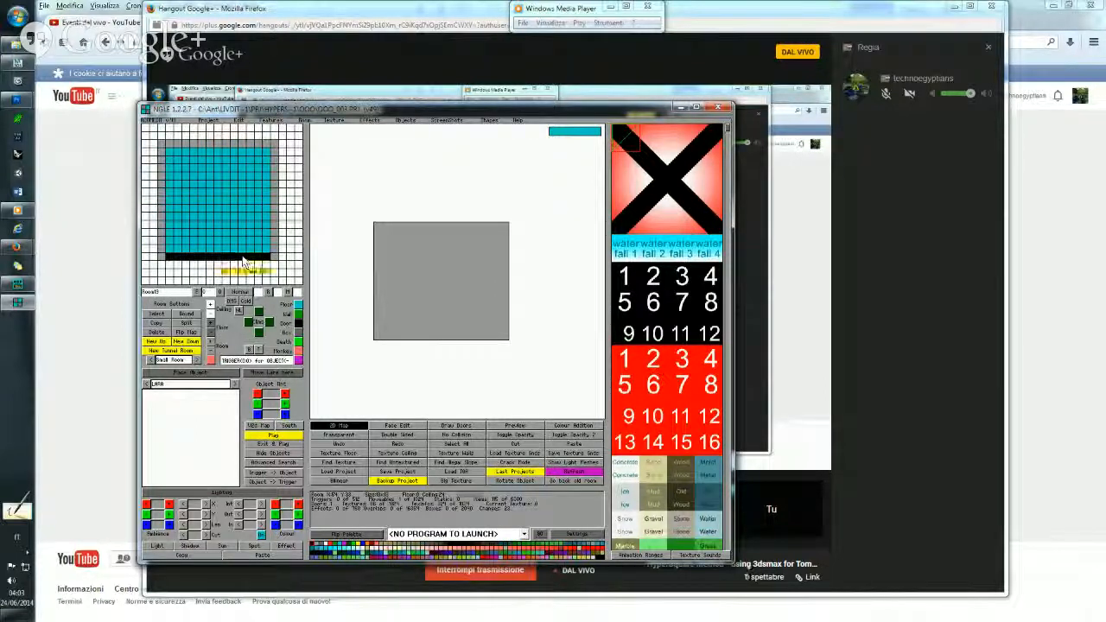
{"action": "key", "text": "Delete"}
Try to resize the upper-right corner room by one column, undo the wrong bound, and check the room in 3D and on the 2D map.
{"action": "left_click_drag", "start_coordinate": [163, 252], "coordinate": [274, 153]}
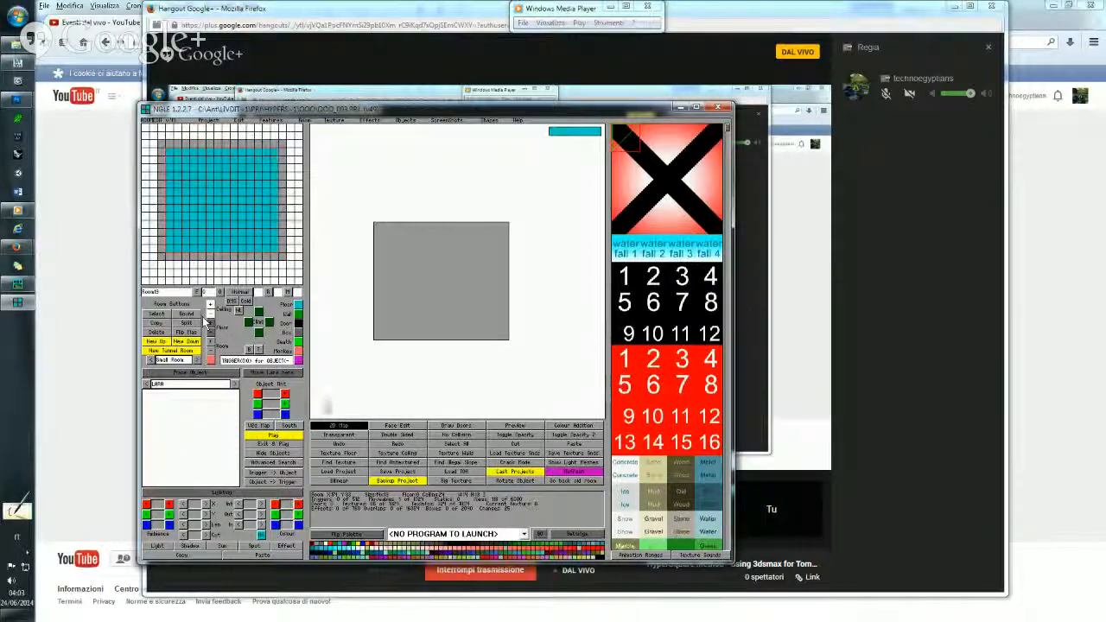
{"action": "left_click", "coordinate": [350, 426]}
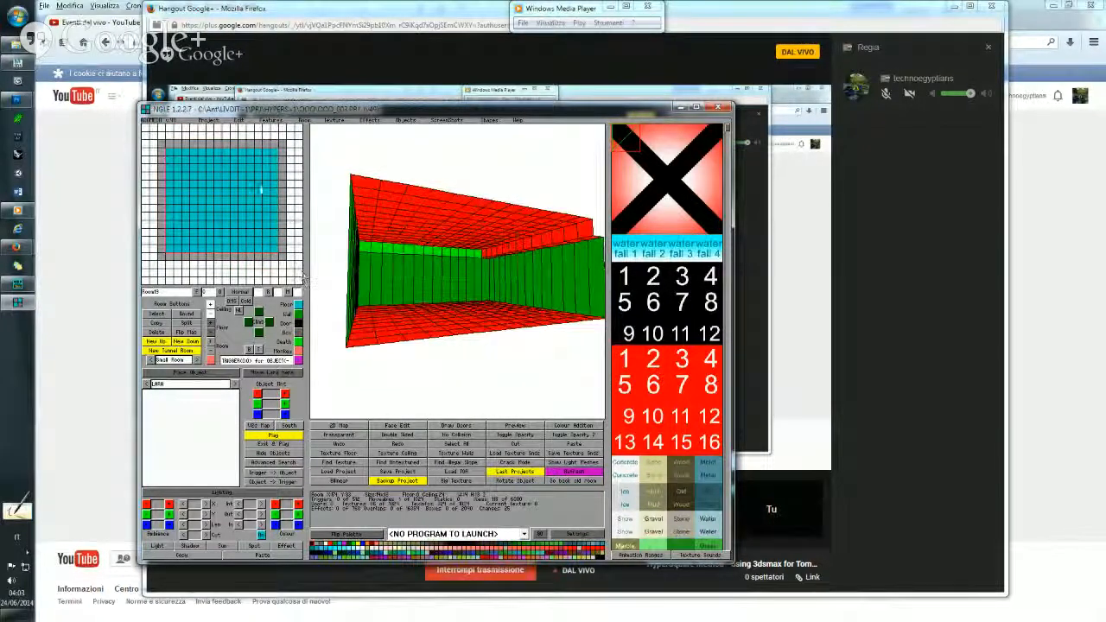
{"action": "left_click", "coordinate": [270, 153]}
{"action": "left_click_drag", "start_coordinate": [273, 209], "coordinate": [273, 253]}
{"action": "left_click", "coordinate": [187, 315]}
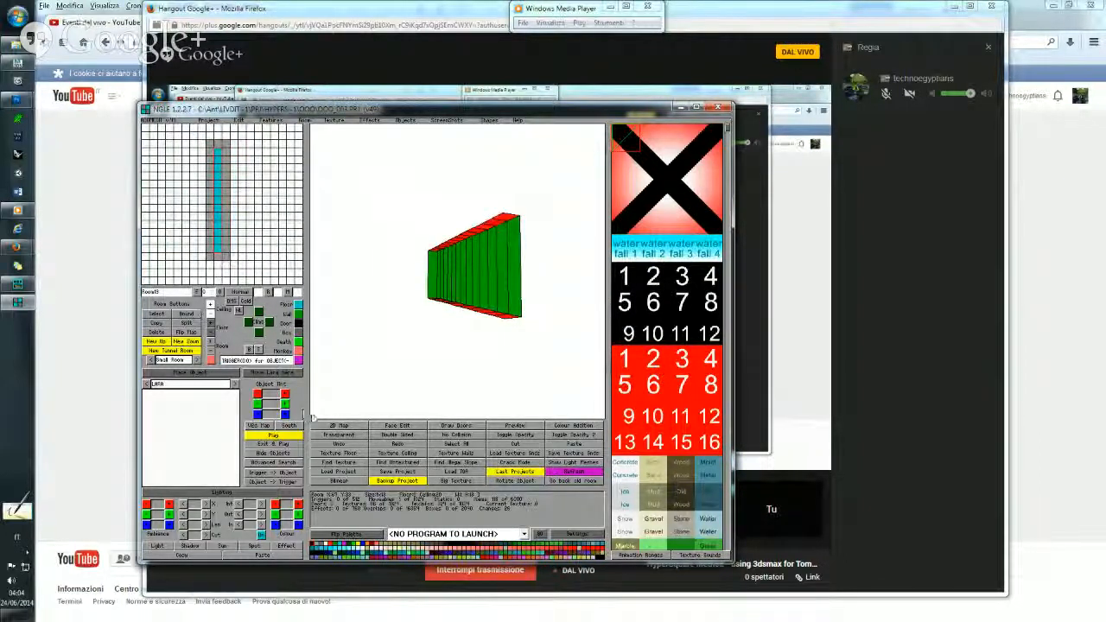
{"action": "left_click", "coordinate": [339, 443]}
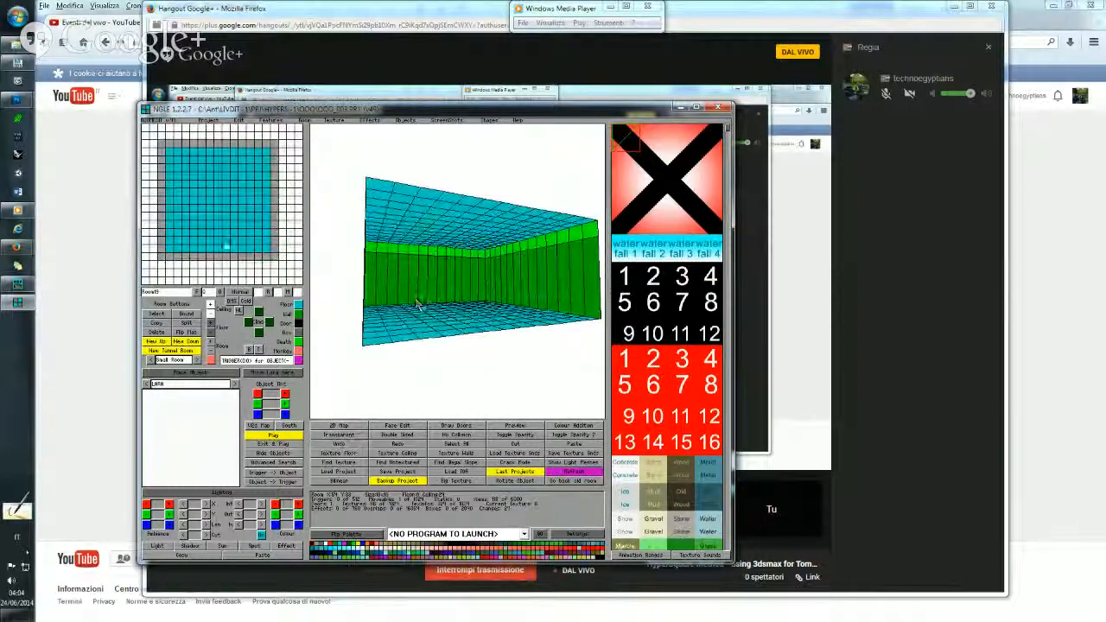
{"action": "right_click_drag", "start_coordinate": [352, 225], "coordinate": [361, 237]}
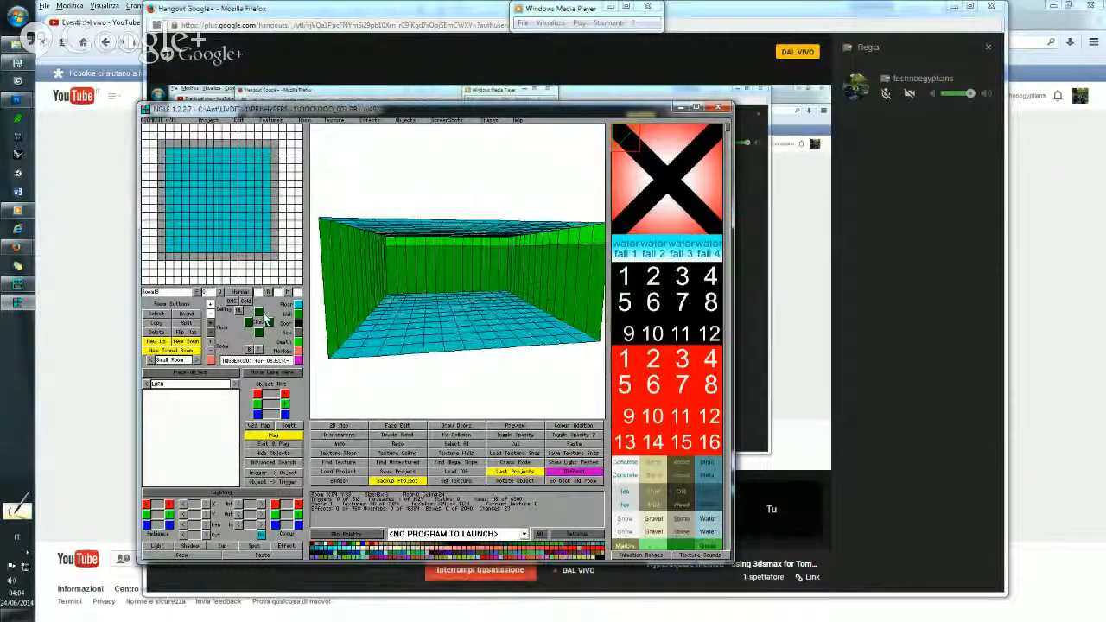
{"action": "left_click", "coordinate": [360, 425]}
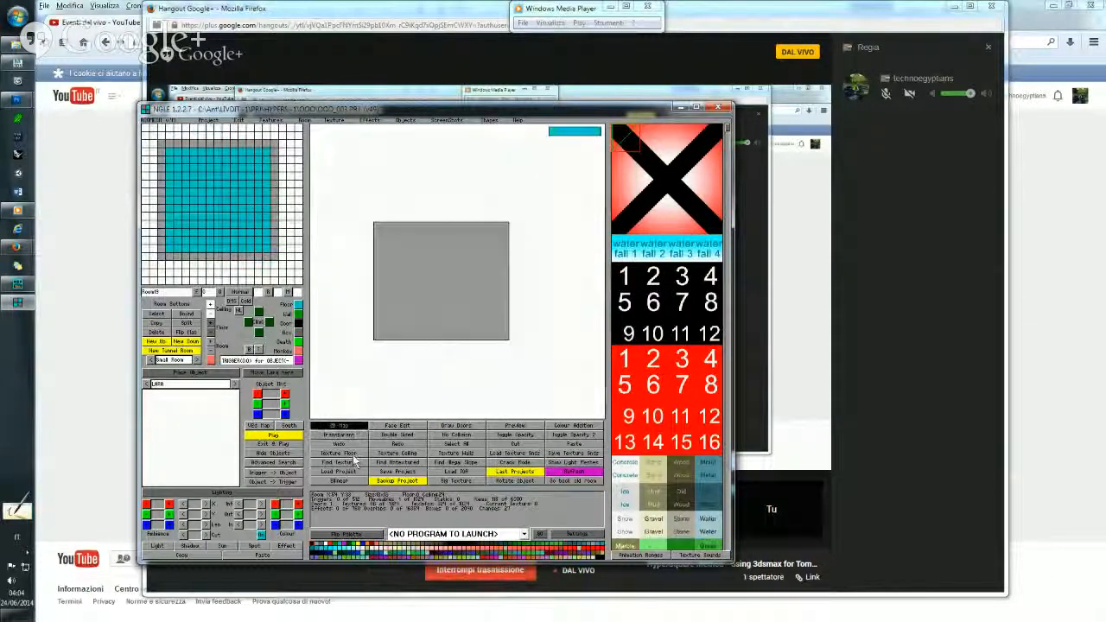
{"action": "left_click", "coordinate": [361, 536]}
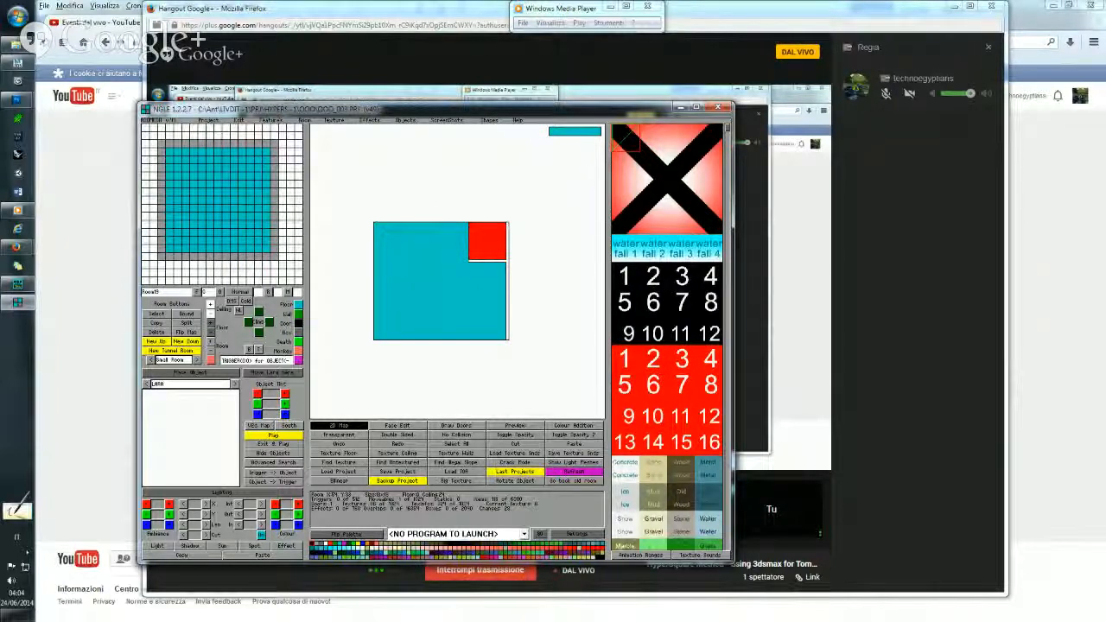
Restart NGLE by running ngle.exe from the TRLE folder, decline the last autosave, and reload the OOO_003 project.
{"action": "left_click_drag", "start_coordinate": [597, 112], "coordinate": [585, 108]}
{"action": "left_click_drag", "start_coordinate": [564, 134], "coordinate": [559, 128]}
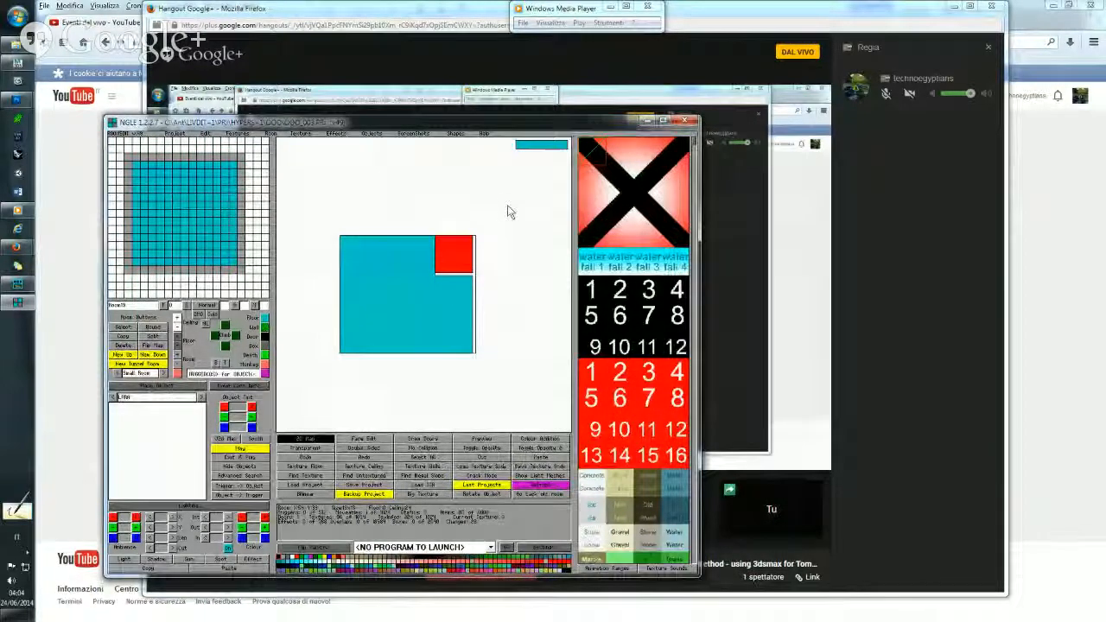
{"action": "left_click", "coordinate": [688, 122]}
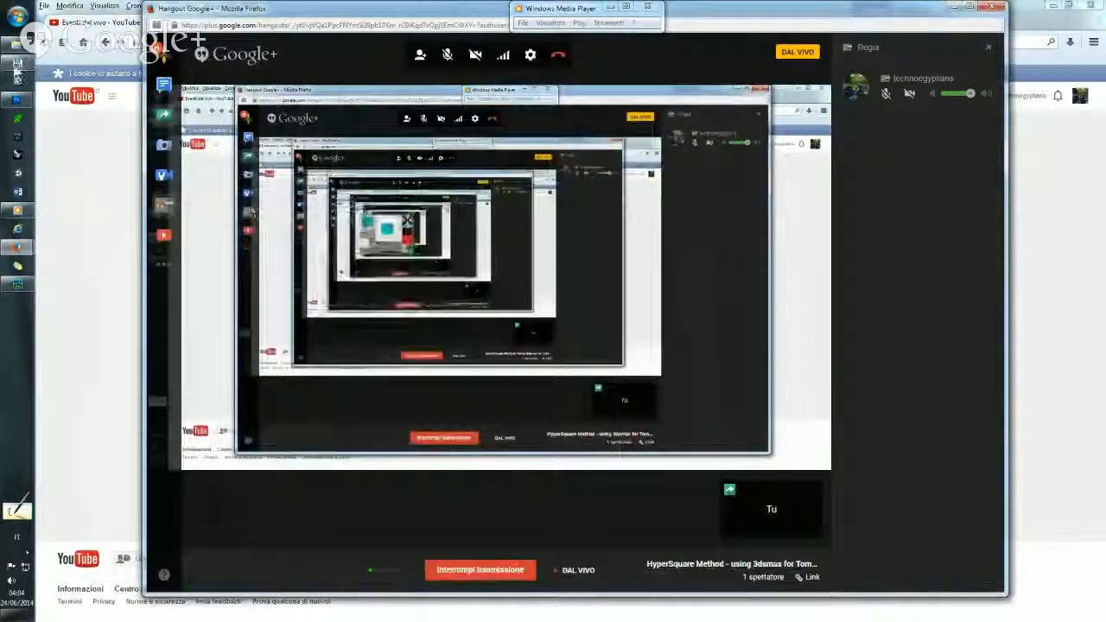
{"action": "mouse_move", "coordinate": [33, 72]}
{"action": "left_click", "coordinate": [106, 151]}
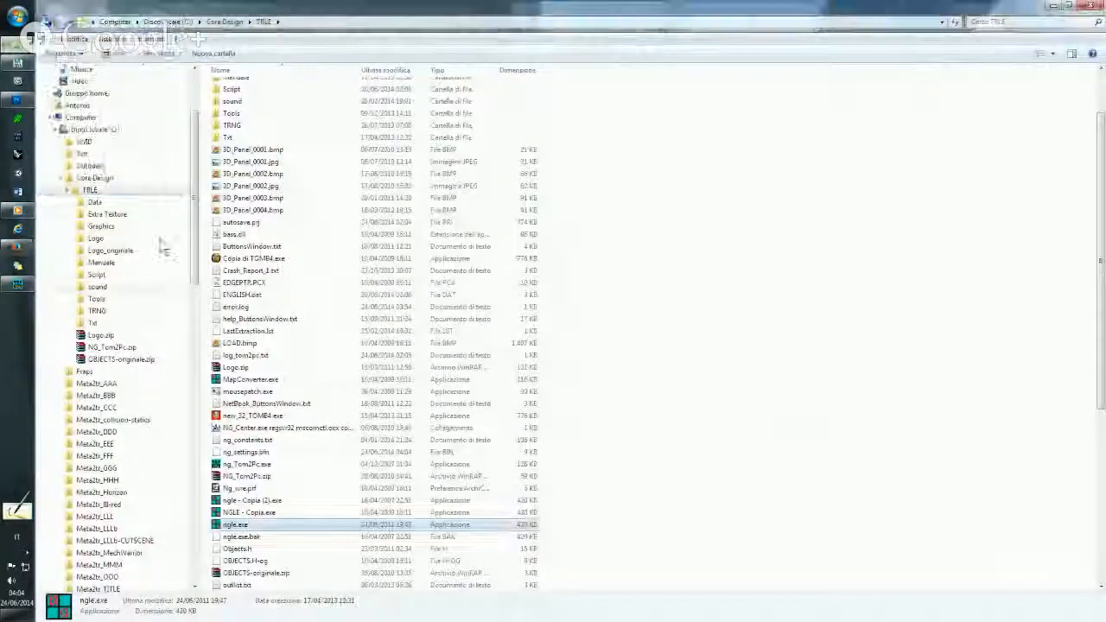
{"action": "double_click", "coordinate": [246, 527]}
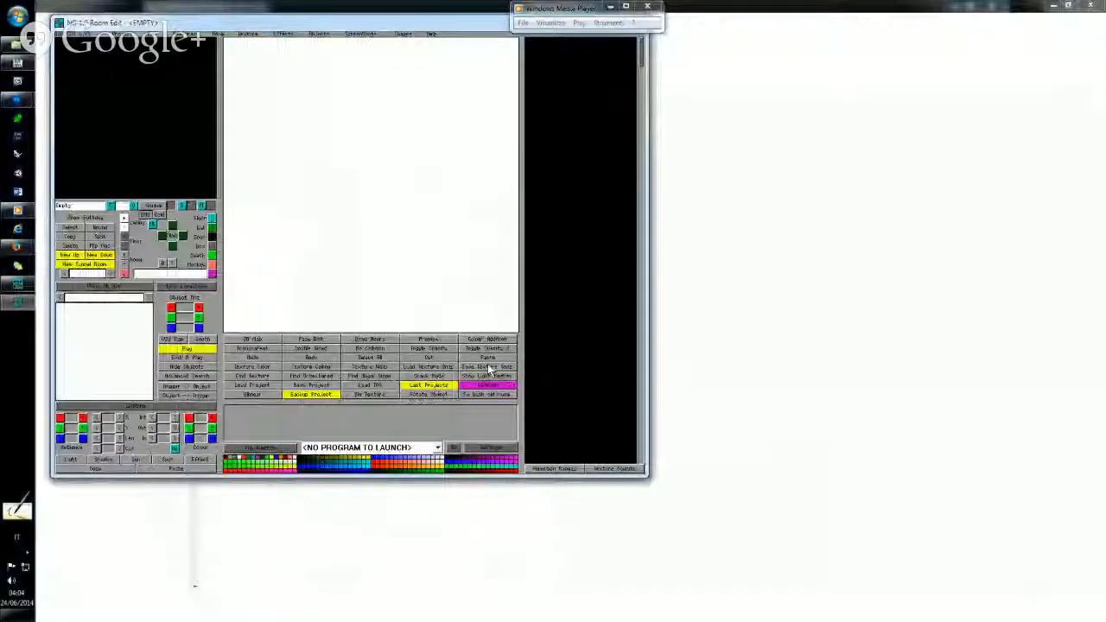
{"action": "left_click", "coordinate": [17, 304]}
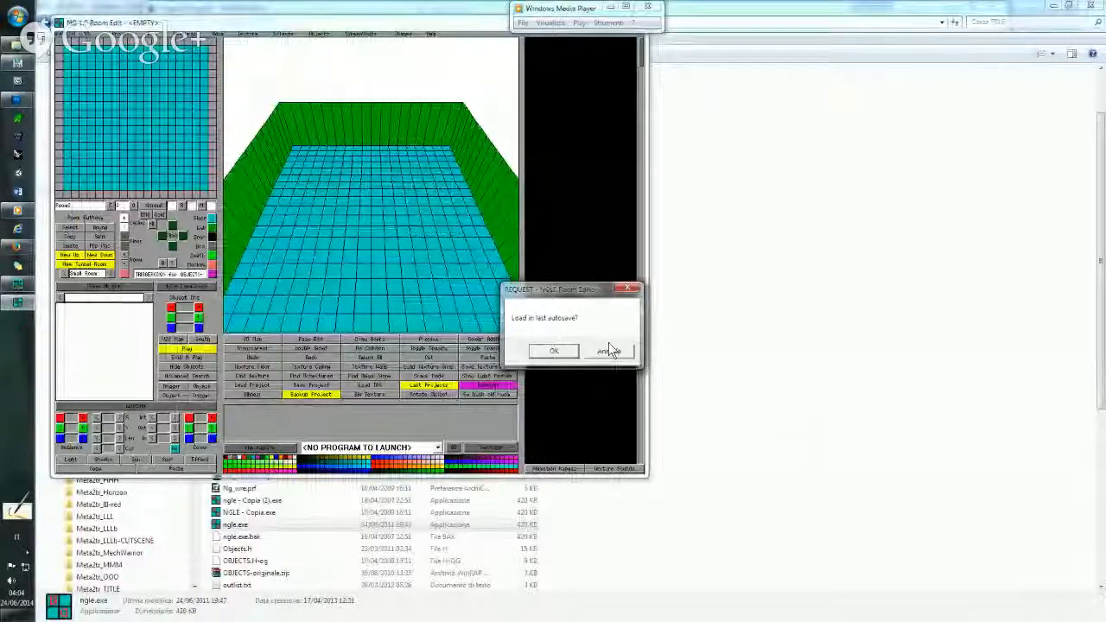
{"action": "left_click", "coordinate": [609, 346]}
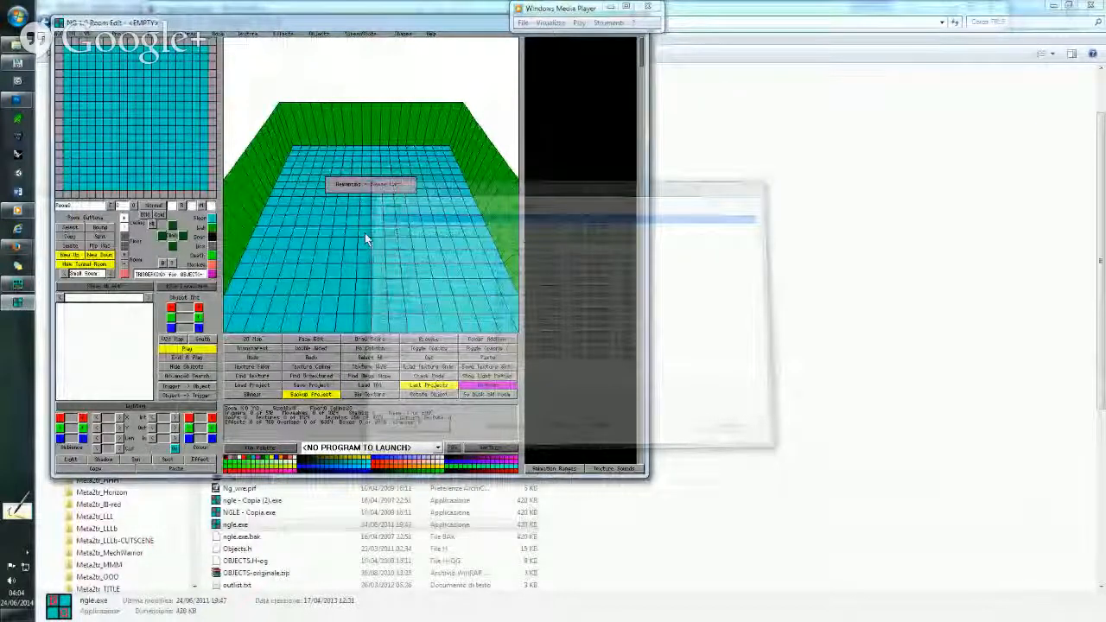
{"action": "left_click", "coordinate": [275, 339]}
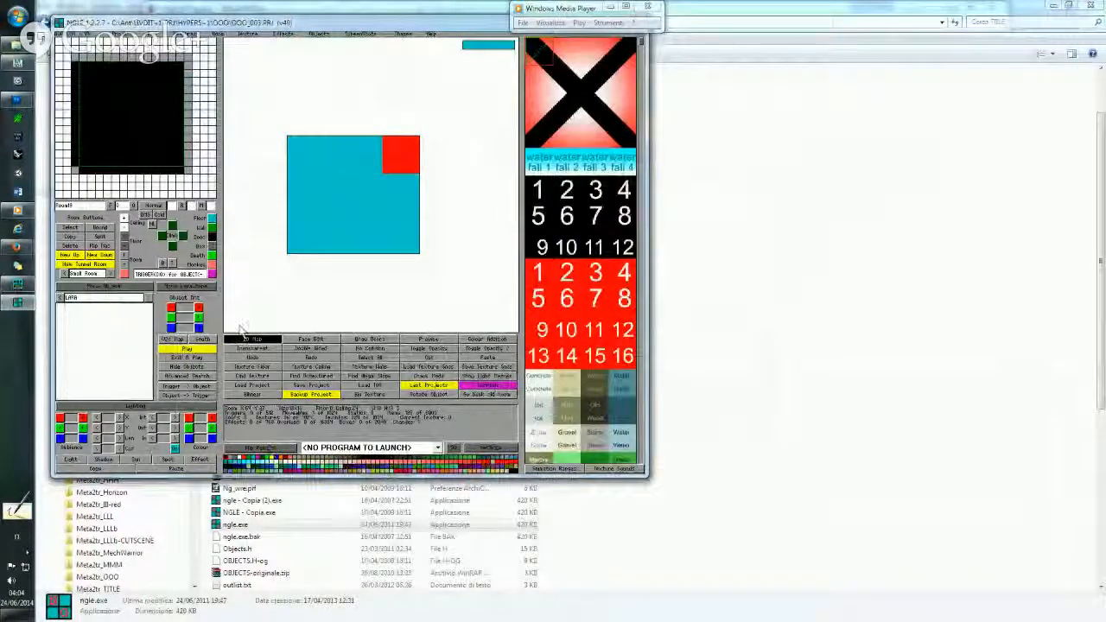
Delete the upper-right corner room's existing openings and extend the room by one column.
{"action": "left_click", "coordinate": [252, 339]}
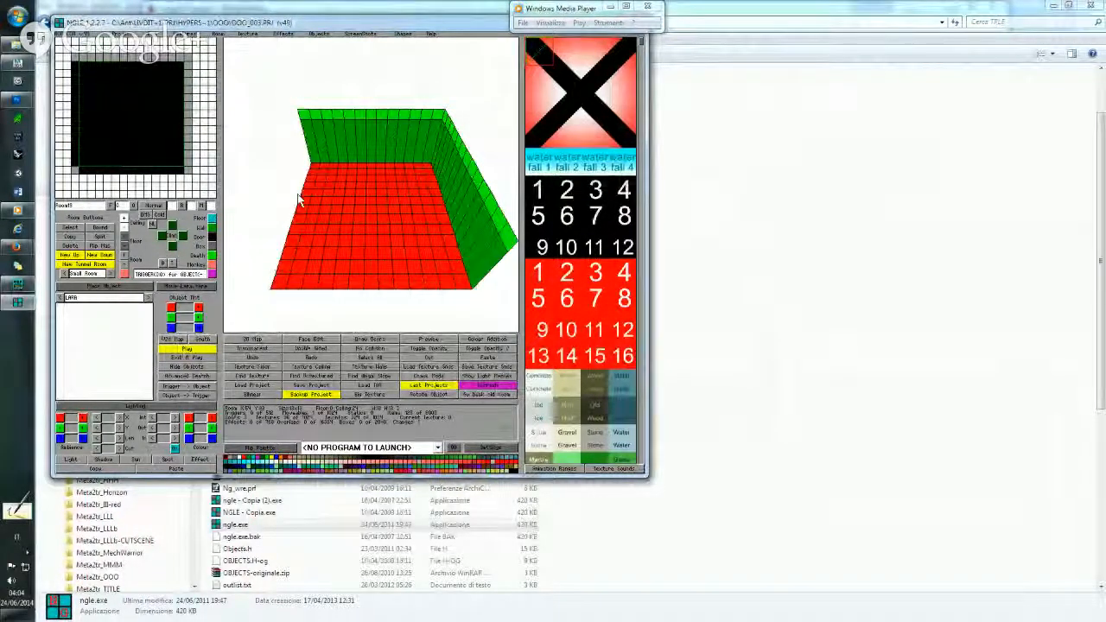
{"action": "left_click", "coordinate": [78, 145]}
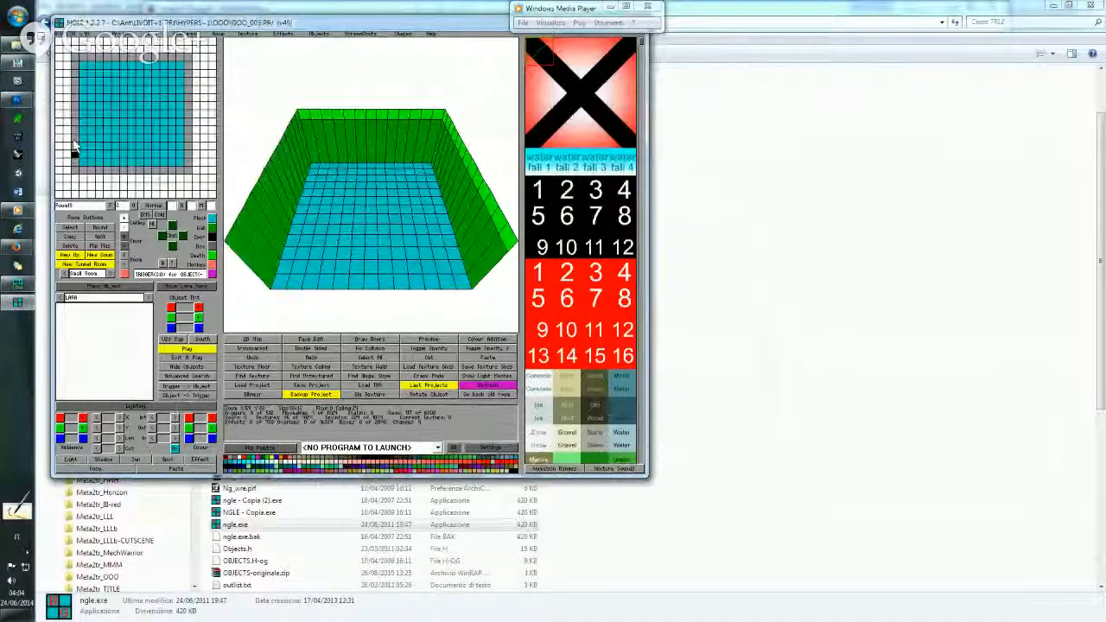
{"action": "left_click_drag", "start_coordinate": [74, 154], "coordinate": [184, 83]}
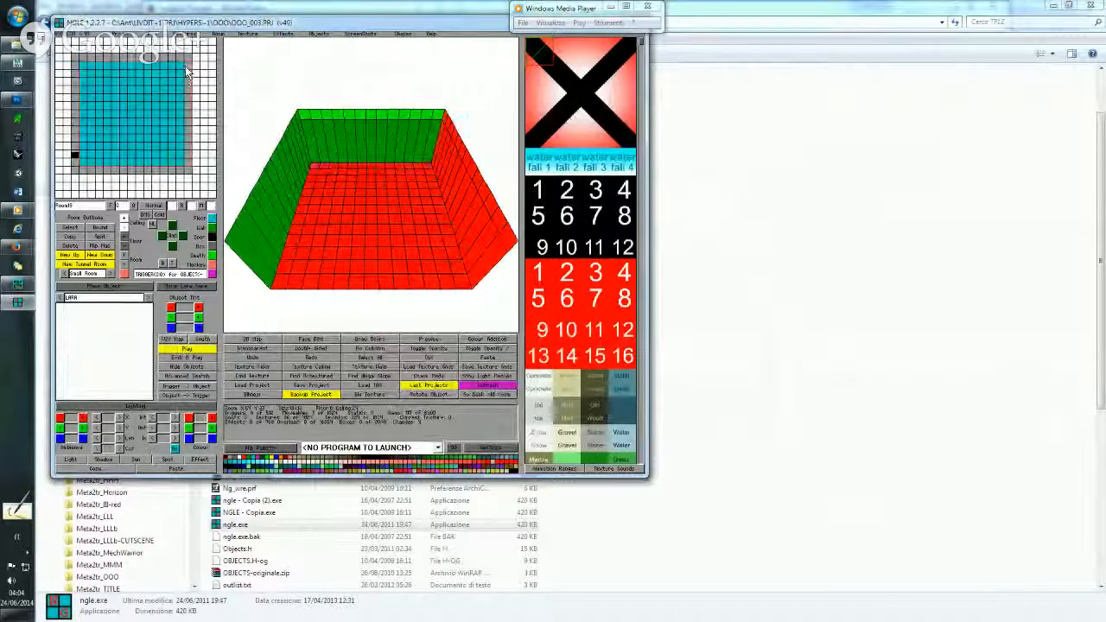
{"action": "left_click", "coordinate": [95, 229]}
Select the corner room's newly added column and level its ceiling with the rest of the room.
{"action": "right_click_drag", "start_coordinate": [301, 247], "coordinate": [286, 168]}
{"action": "left_click", "coordinate": [186, 142]}
{"action": "left_click_drag", "start_coordinate": [186, 142], "coordinate": [184, 73]}
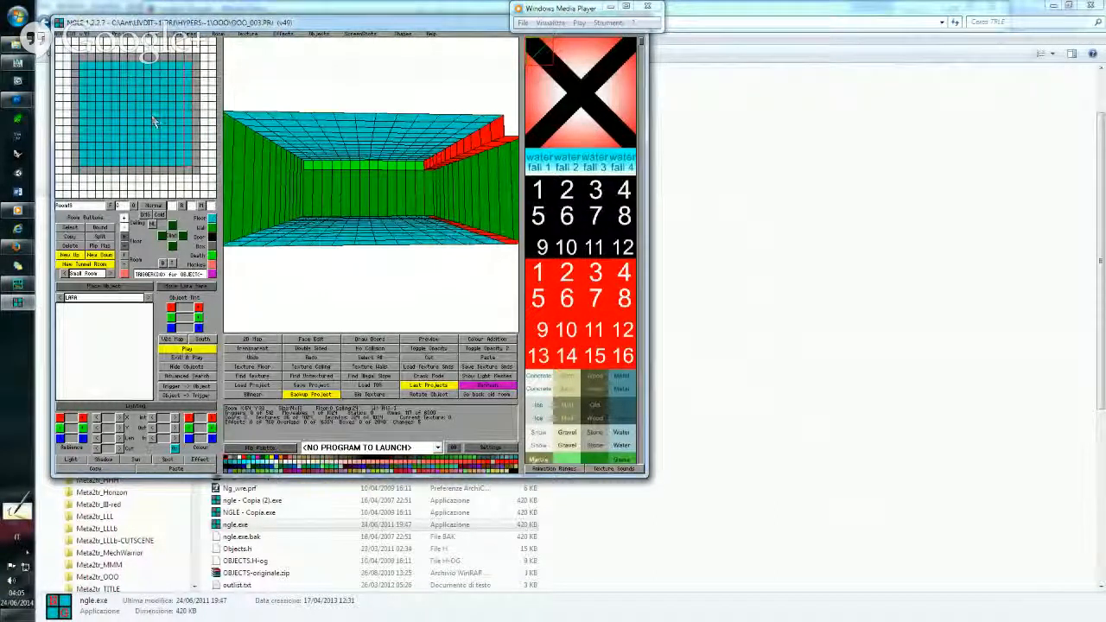
{"action": "left_click", "coordinate": [124, 222]}
Create a door opening along the corner room's entire left wall into the adjoining room.
{"action": "right_click_drag", "start_coordinate": [365, 261], "coordinate": [242, 346]}
{"action": "left_click_drag", "start_coordinate": [76, 173], "coordinate": [81, 73]}
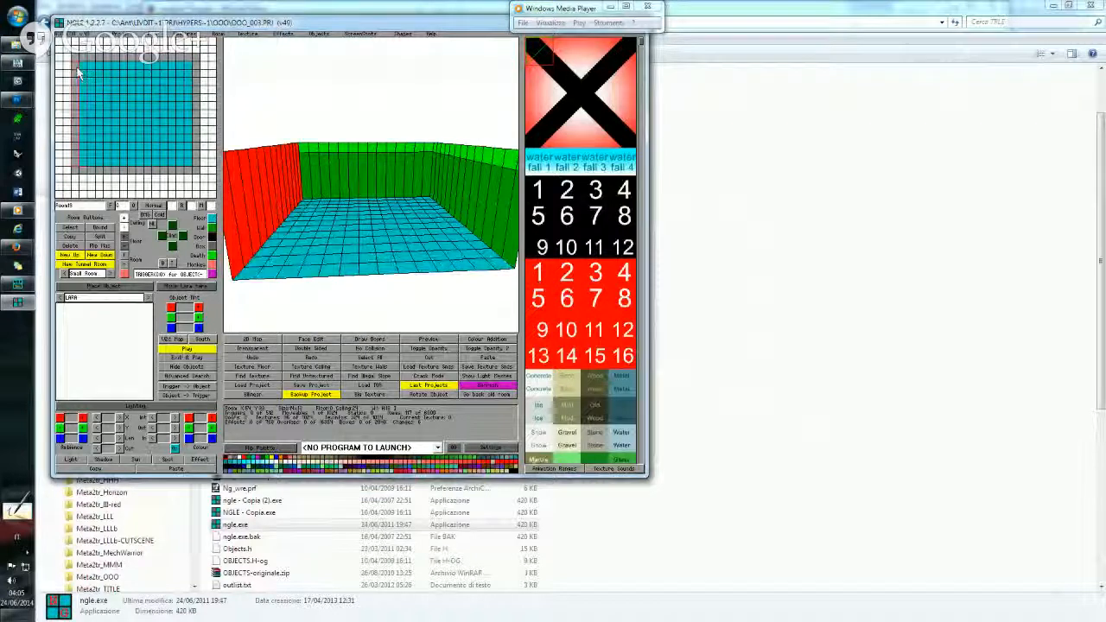
{"action": "left_click", "coordinate": [215, 256]}
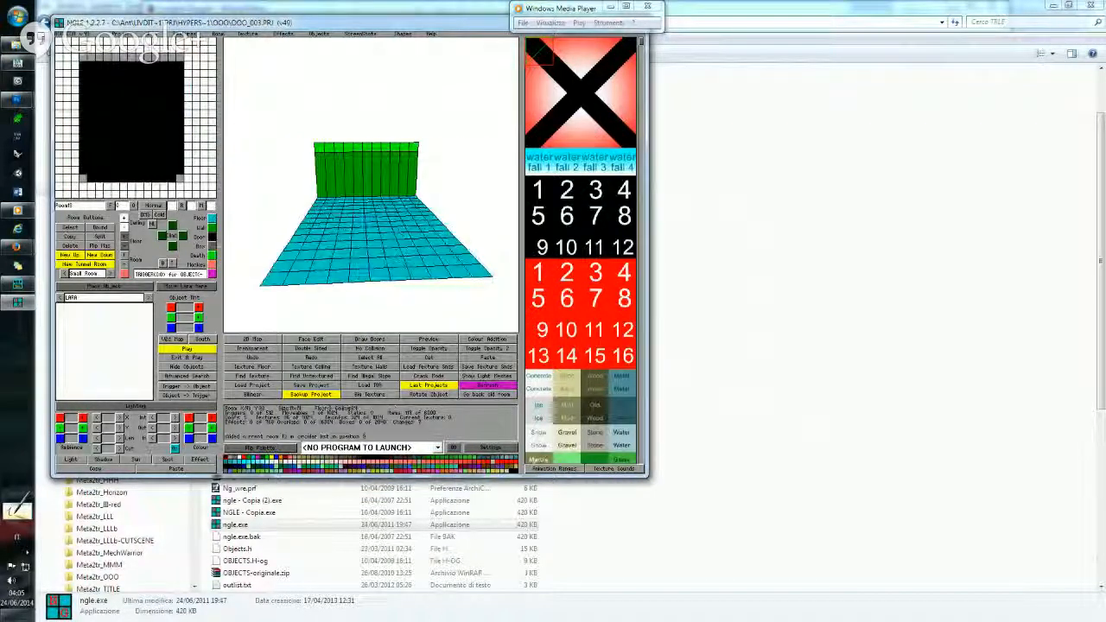
Select the room directly below the upper-right corner room on the 2D map, delete its openings, and extend it by one column.
{"action": "left_click", "coordinate": [275, 339]}
{"action": "left_click", "coordinate": [400, 205]}
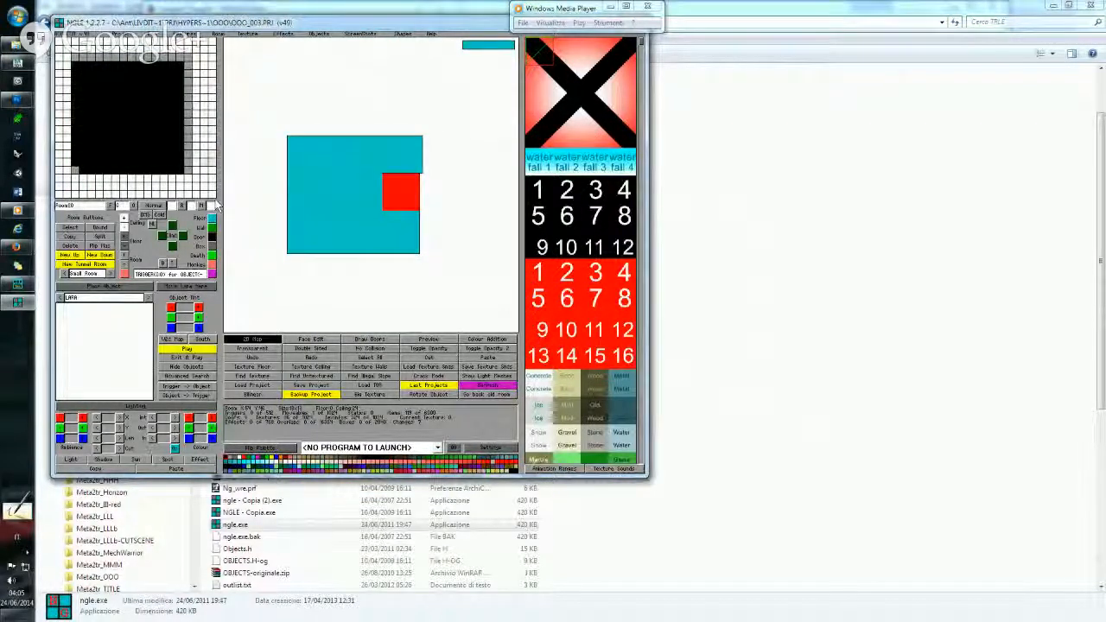
{"action": "left_click", "coordinate": [75, 154]}
{"action": "left_click_drag", "start_coordinate": [112, 148], "coordinate": [183, 62]}
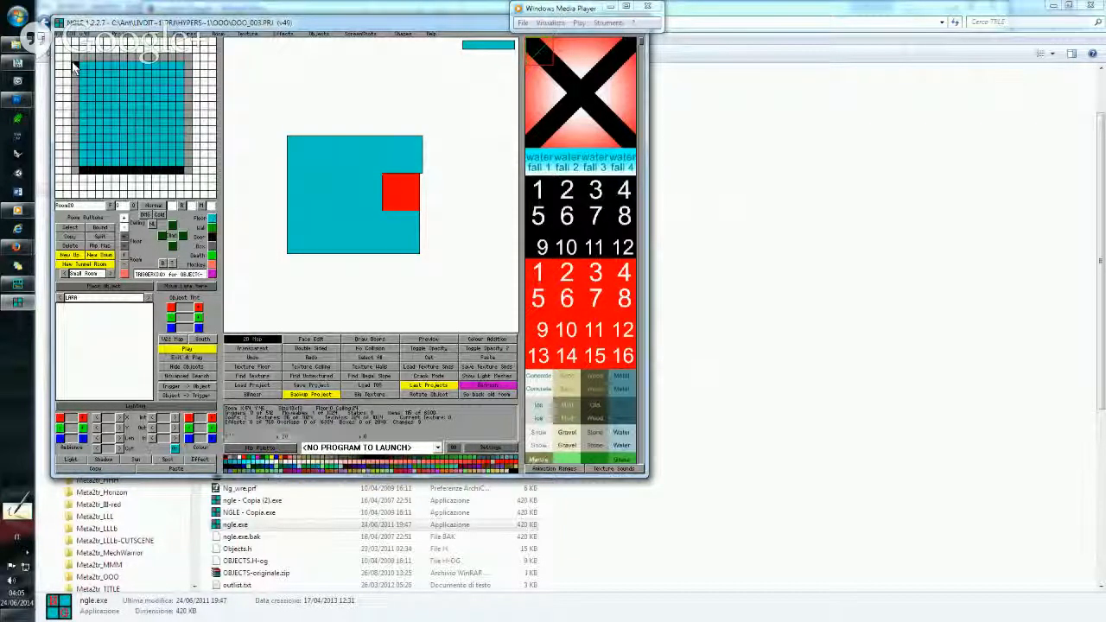
{"action": "left_click", "coordinate": [135, 172]}
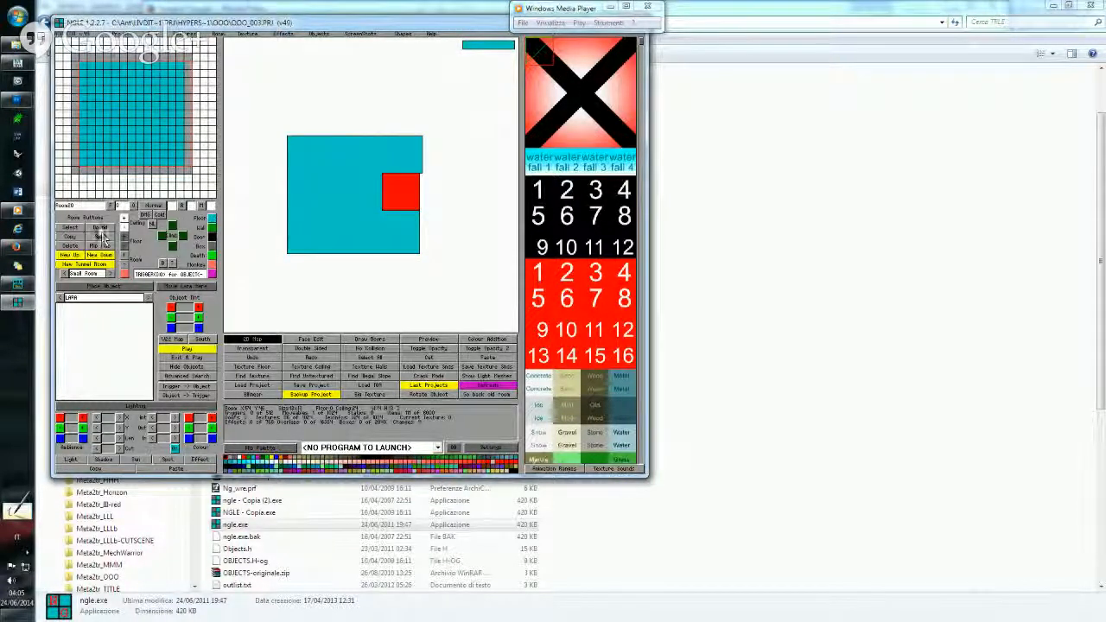
{"action": "left_click", "coordinate": [189, 73]}
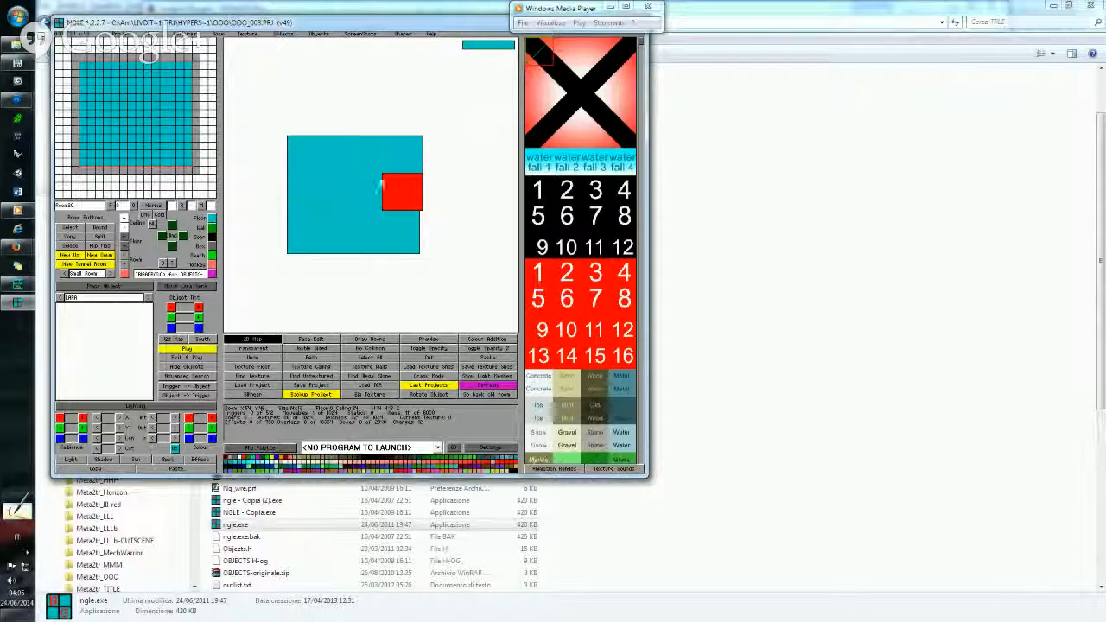
Create a door opening from the adjoining middle room's right-wall end square into the newly extended room.
{"action": "left_click", "coordinate": [374, 172]}
{"action": "left_click", "coordinate": [179, 172]}
{"action": "left_click", "coordinate": [231, 235]}
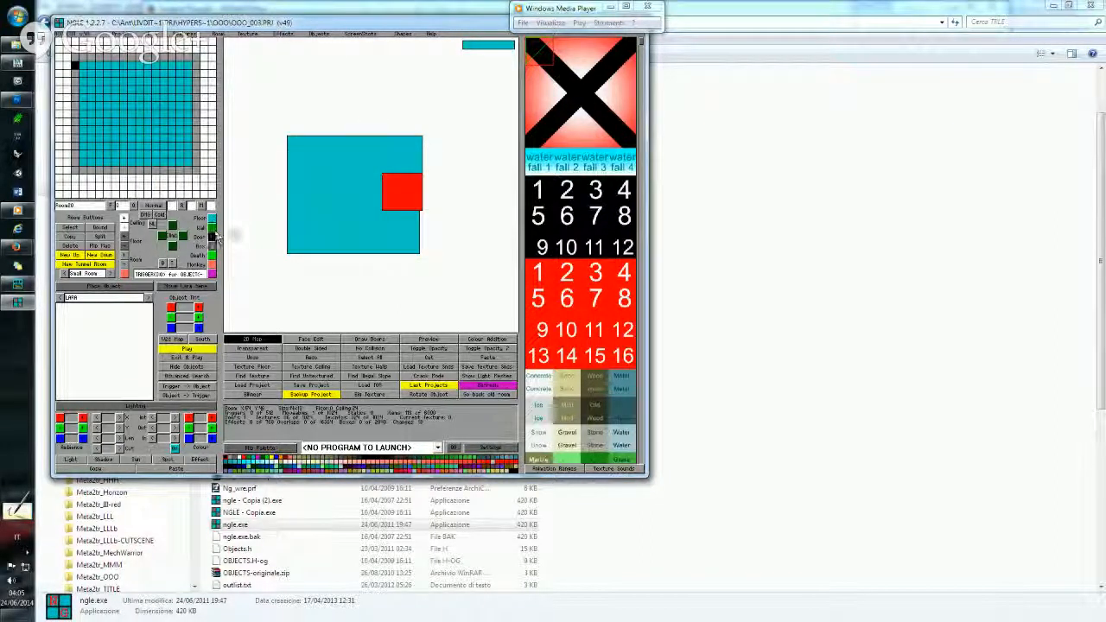
Create a door opening along the entire upper wall that the extended room shares with the corner room.
{"action": "left_click", "coordinate": [109, 61]}
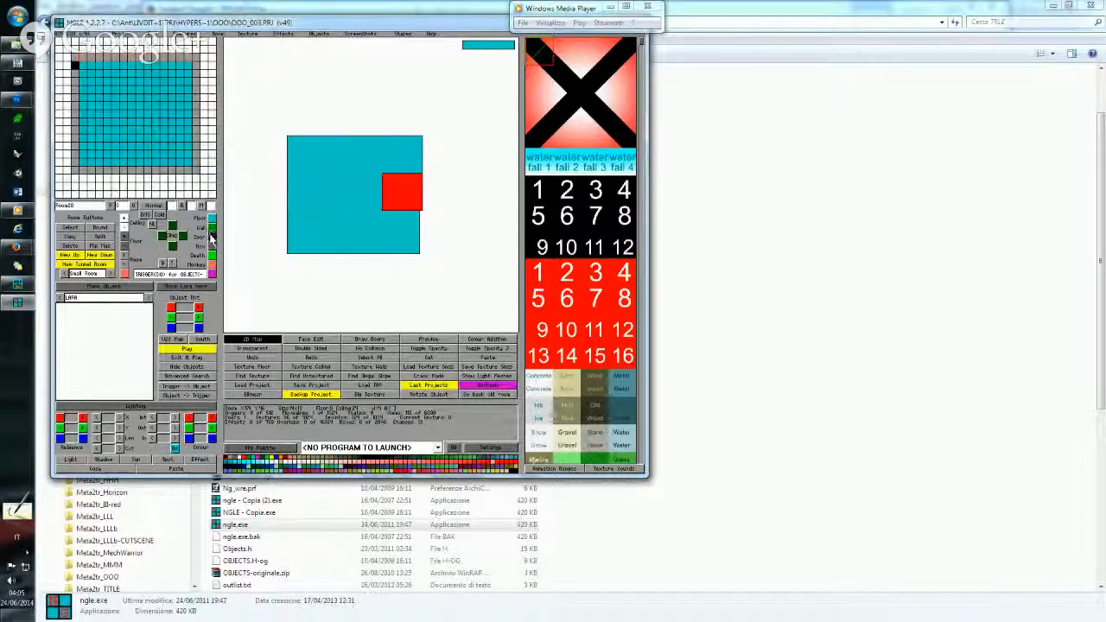
{"action": "key", "text": "Up"}
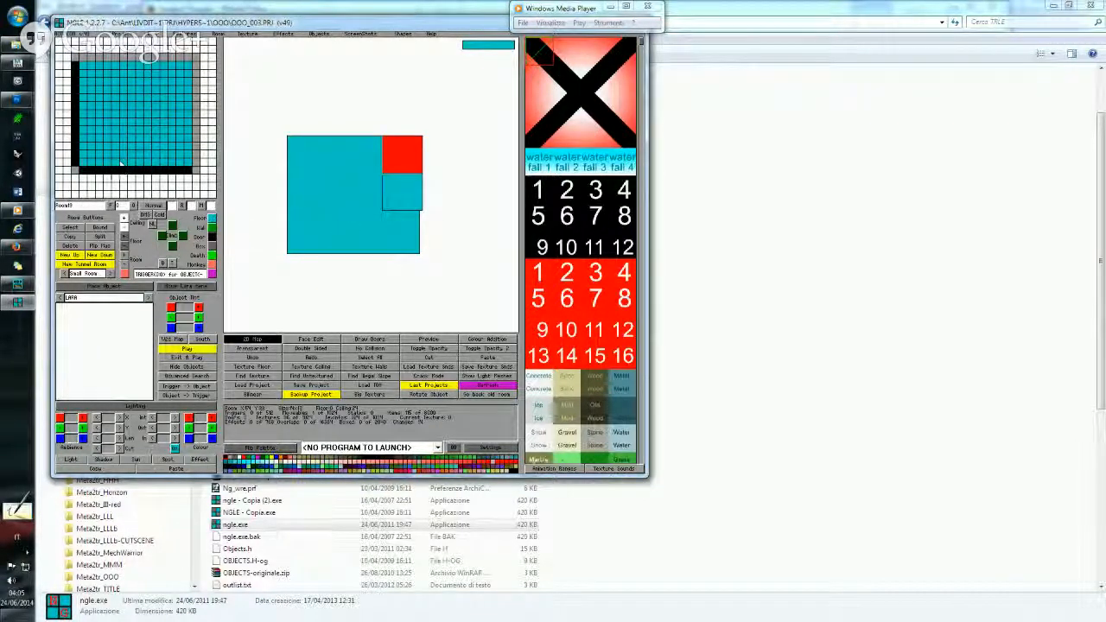
{"action": "key", "text": "Down"}
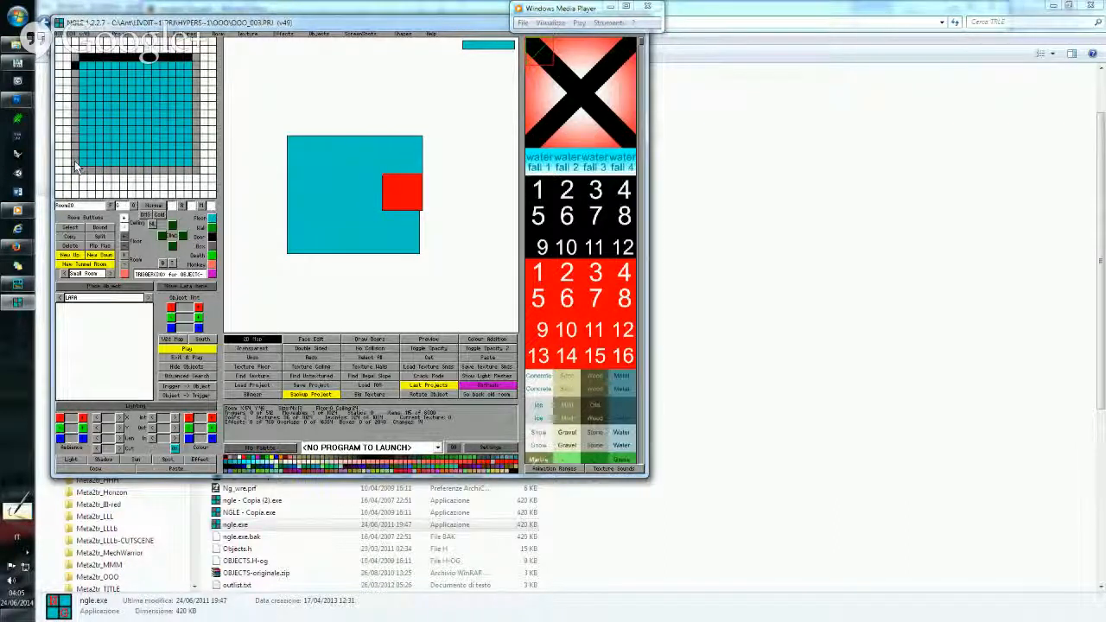
Turn the middle room's remaining right-wall squares into a door opening, and select the lower-right room on the 2D map.
{"action": "left_click", "coordinate": [351, 204]}
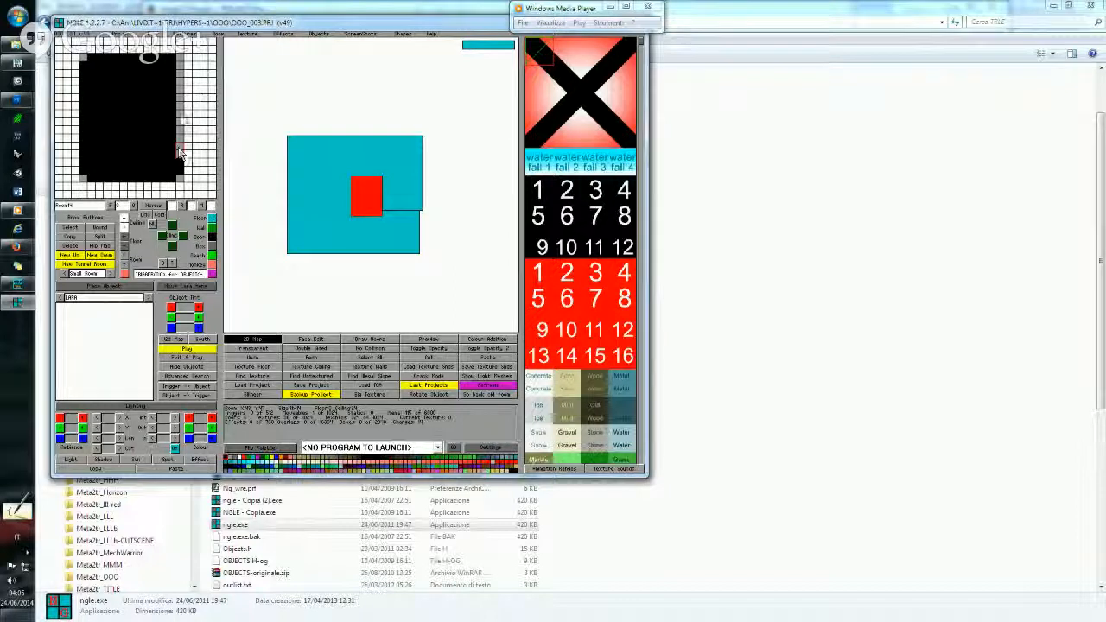
{"action": "left_click_drag", "start_coordinate": [184, 124], "coordinate": [185, 73]}
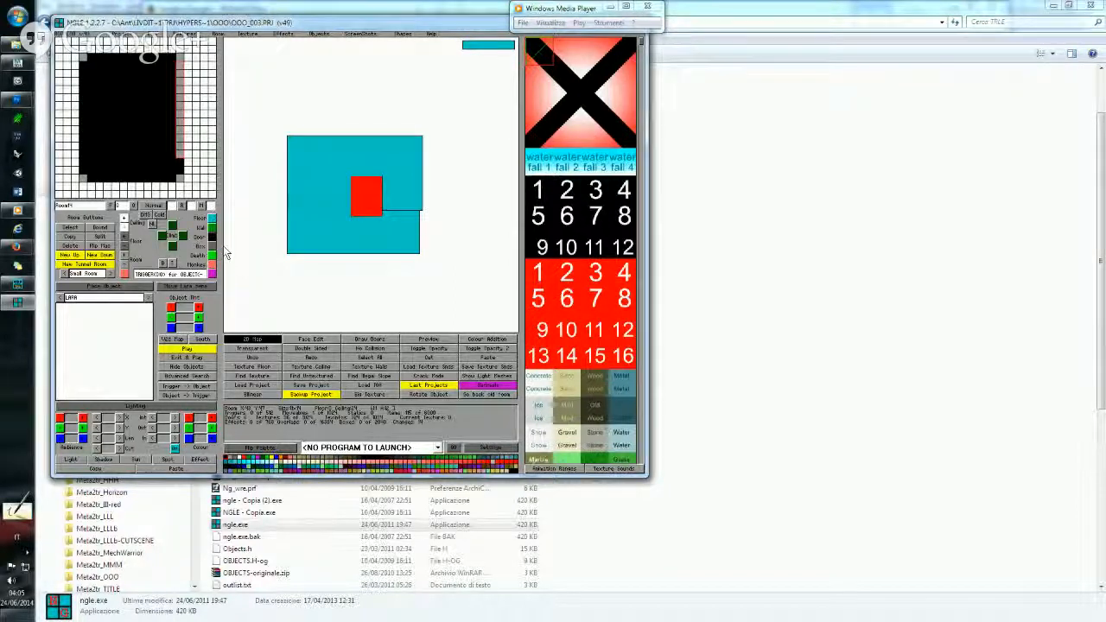
{"action": "left_click", "coordinate": [318, 233]}
{"action": "left_click", "coordinate": [383, 232]}
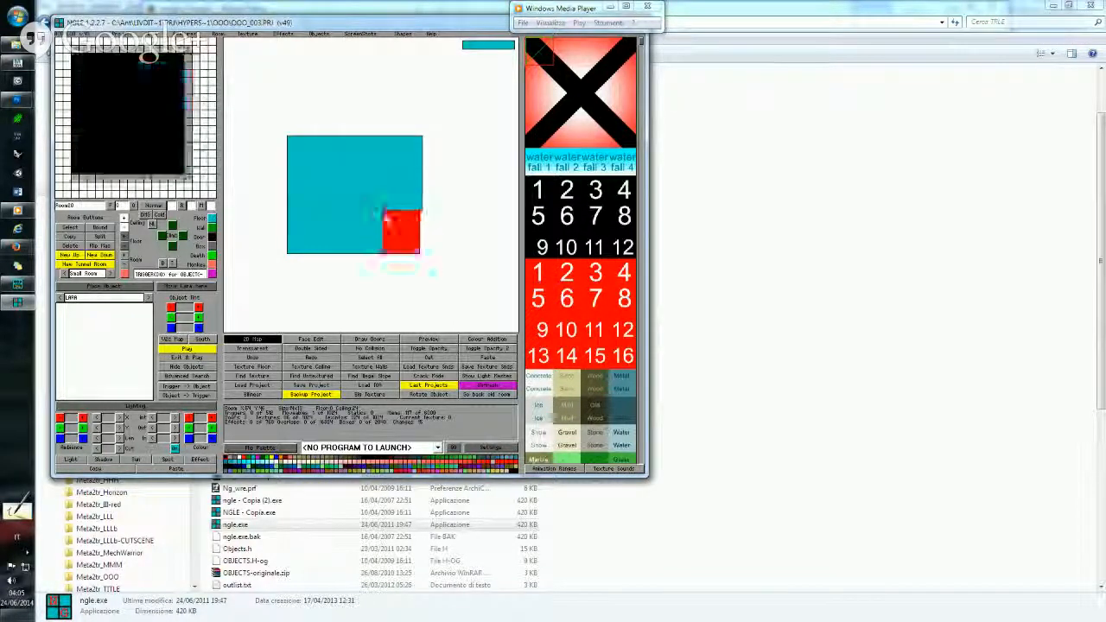
Delete the lower-right room's stacked-room and left-wall openings, and extend the room by one column.
{"action": "left_click", "coordinate": [113, 75]}
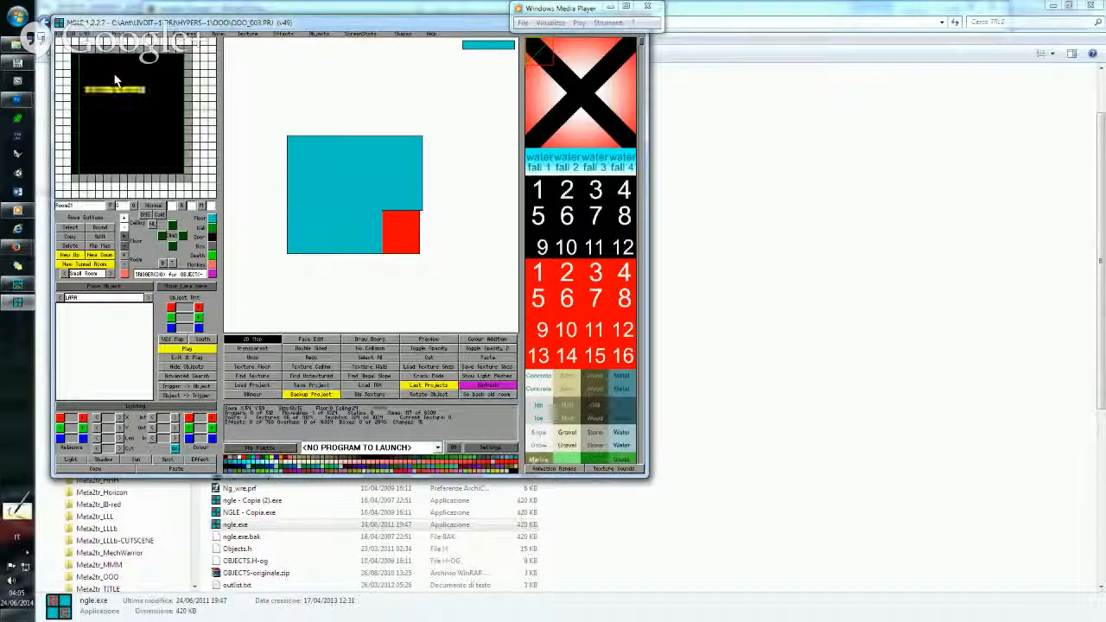
{"action": "right_click", "coordinate": [113, 74]}
{"action": "left_click", "coordinate": [74, 115]}
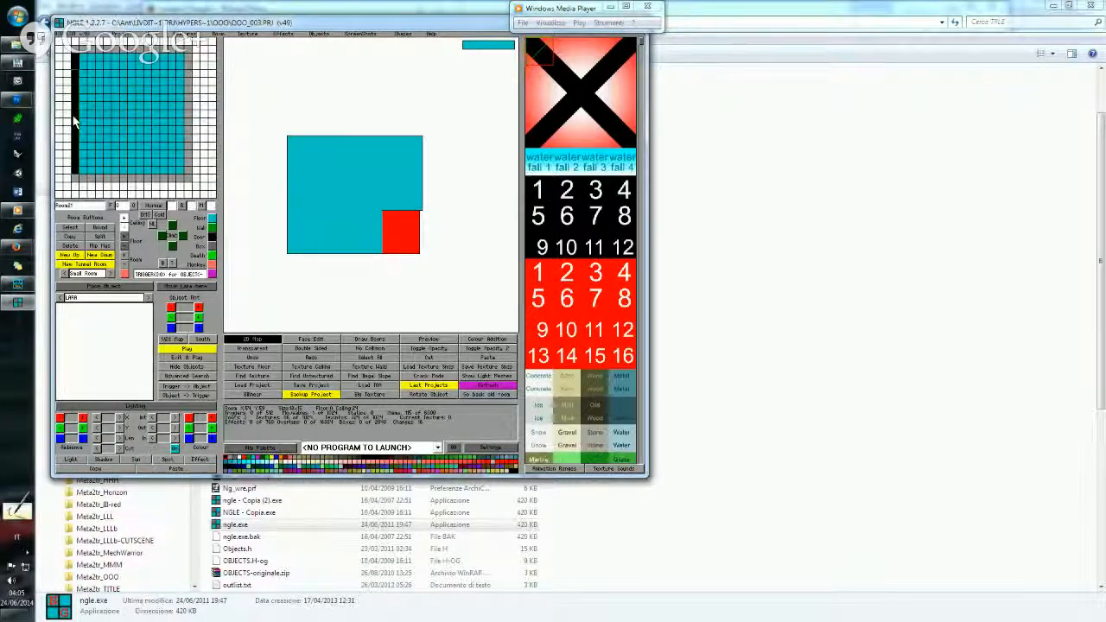
{"action": "key", "text": "Delete"}
{"action": "left_click", "coordinate": [76, 62]}
{"action": "key", "text": "Delete"}
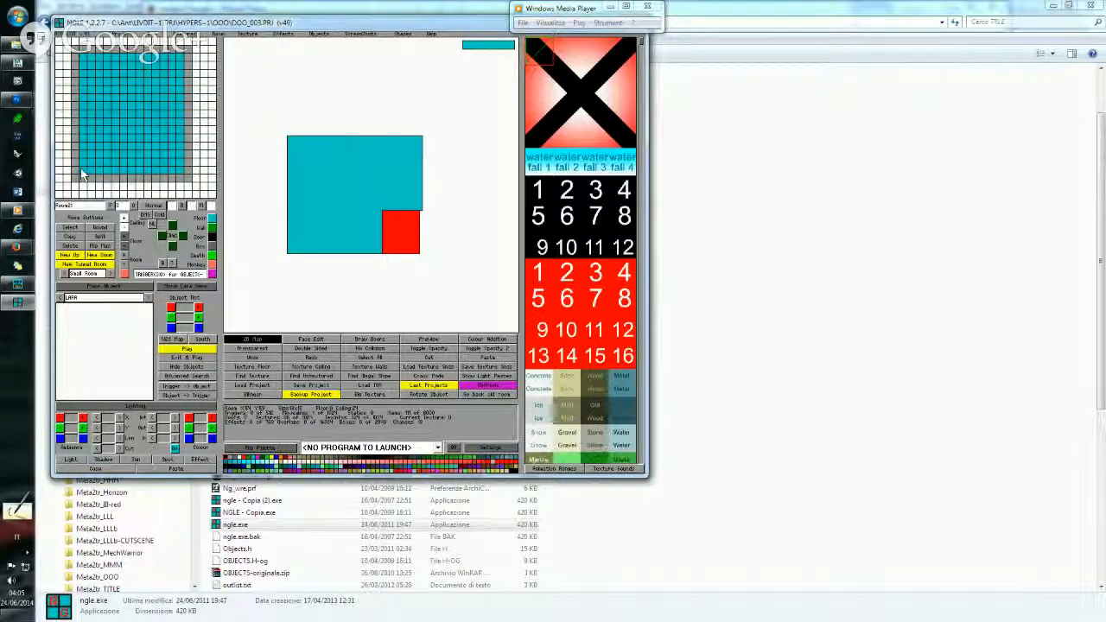
{"action": "left_click", "coordinate": [105, 228]}
Create door openings into the extended lower-right room from the lower wall of the room above and the adjoining middle room's bottom right-wall square.
{"action": "left_click", "coordinate": [419, 205]}
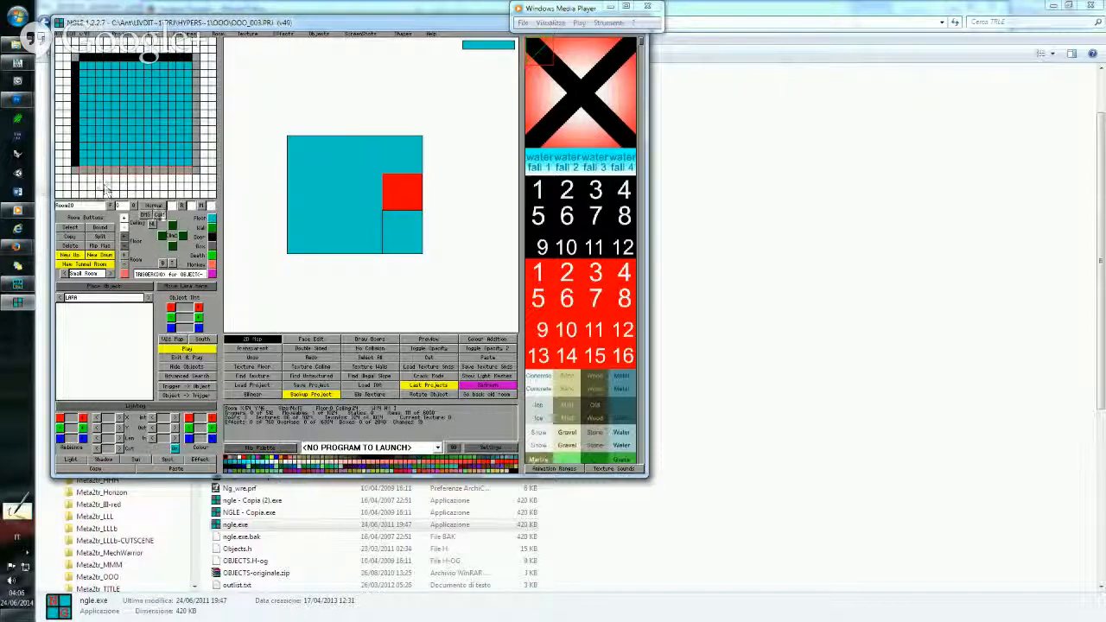
{"action": "left_click", "coordinate": [209, 236]}
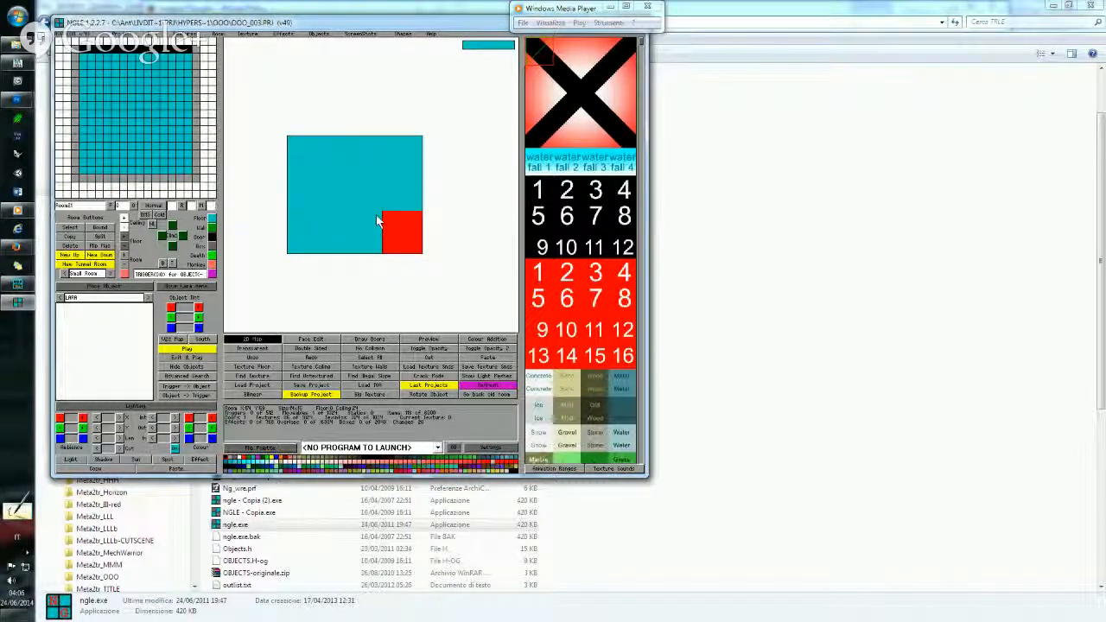
{"action": "left_click", "coordinate": [377, 214]}
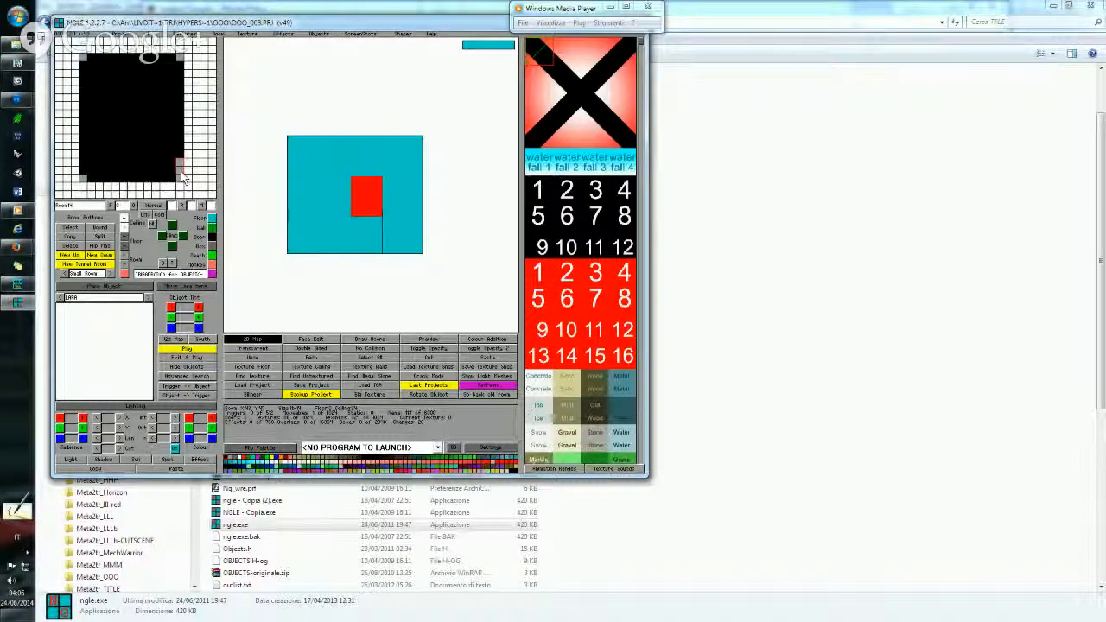
{"action": "left_click", "coordinate": [212, 242]}
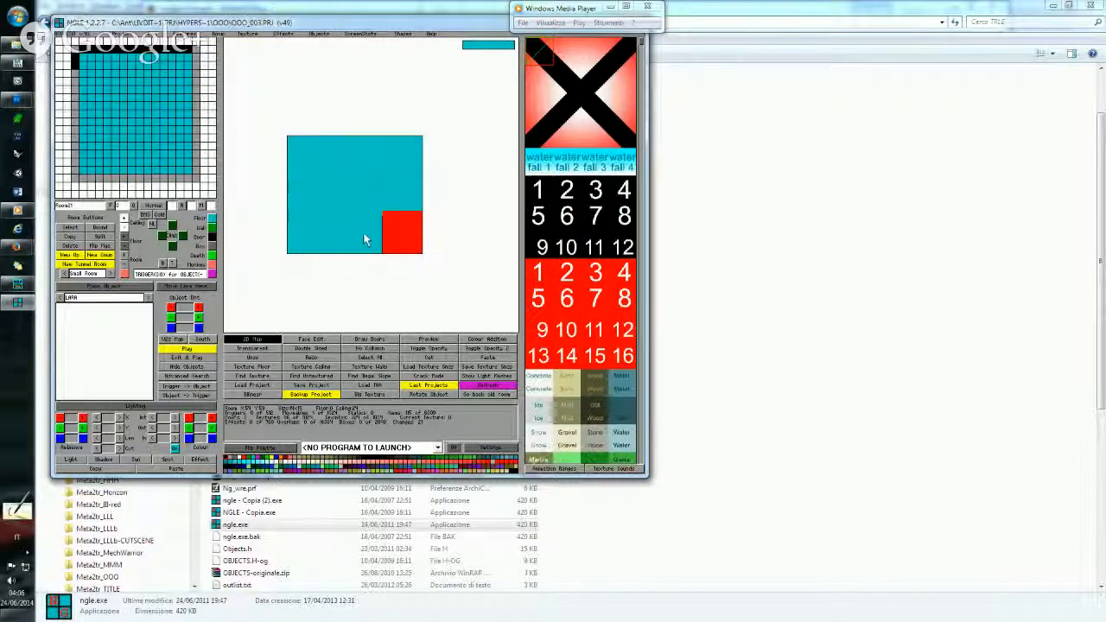
Create a door opening along the entire right wall of the bottom middle room into the lower-right room.
{"action": "left_click", "coordinate": [364, 234]}
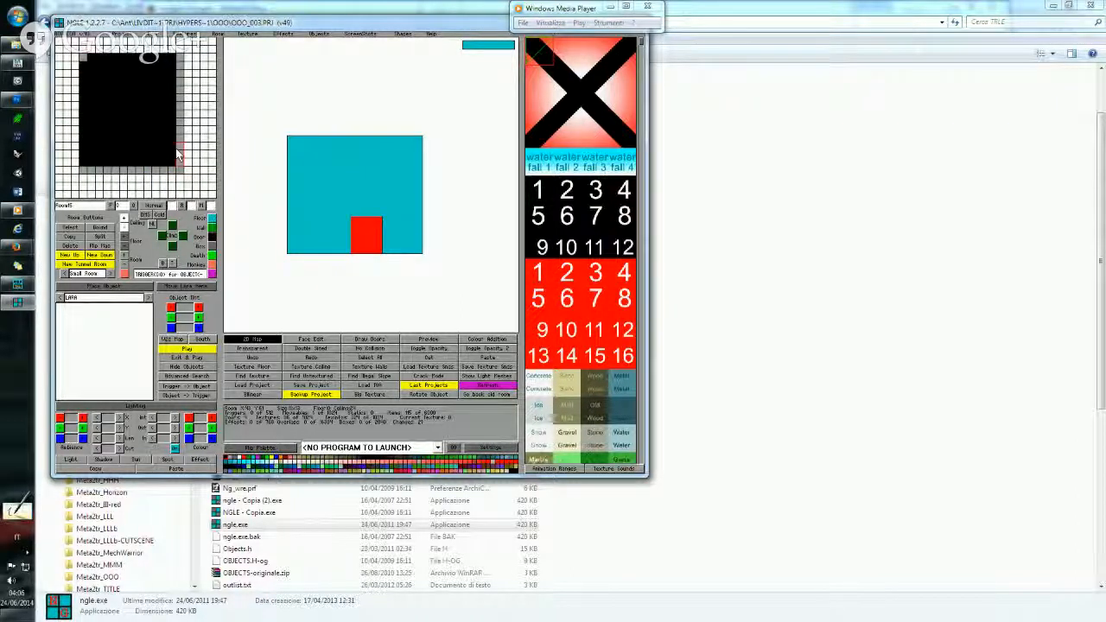
{"action": "left_click_drag", "start_coordinate": [179, 162], "coordinate": [179, 69]}
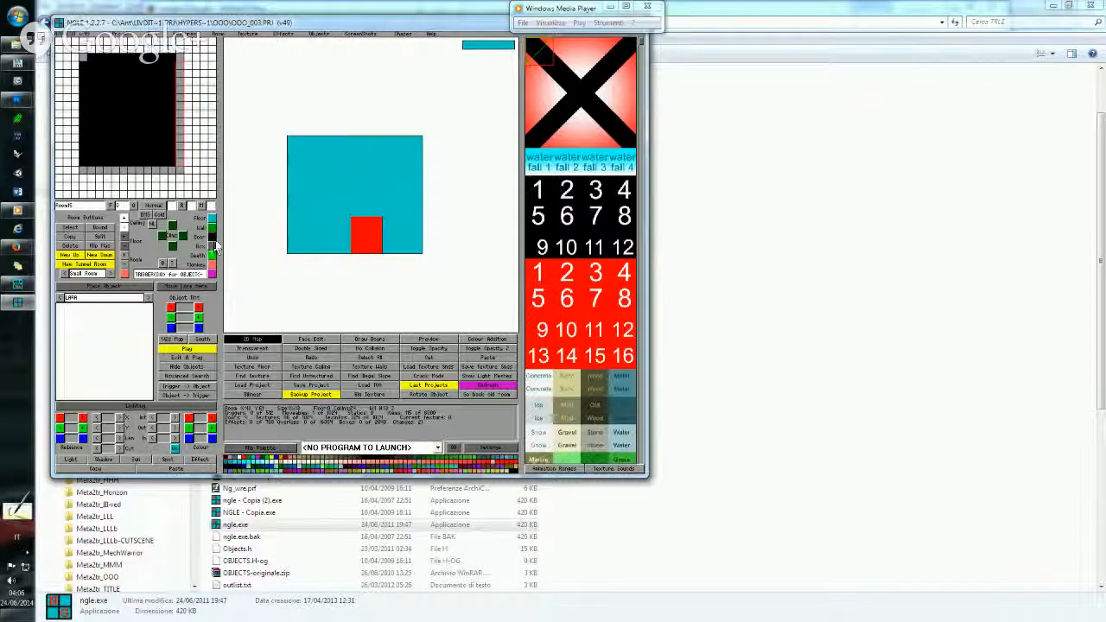
{"action": "left_click", "coordinate": [213, 236]}
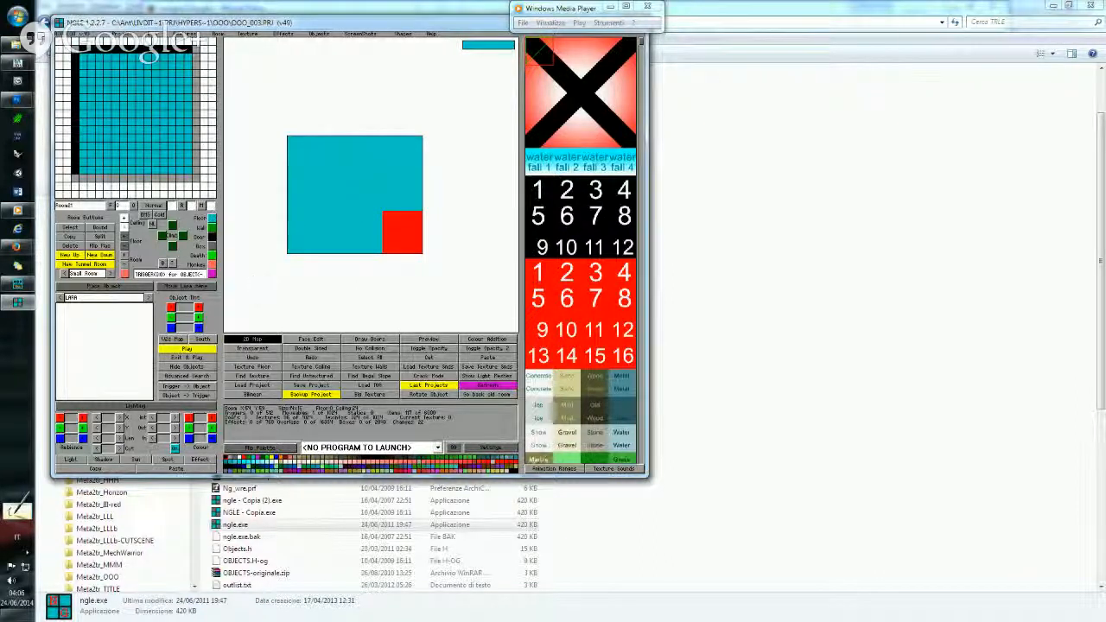
Save the project over OOO_003.PRJ in the recent OOO folder.
{"action": "left_click", "coordinate": [318, 387]}
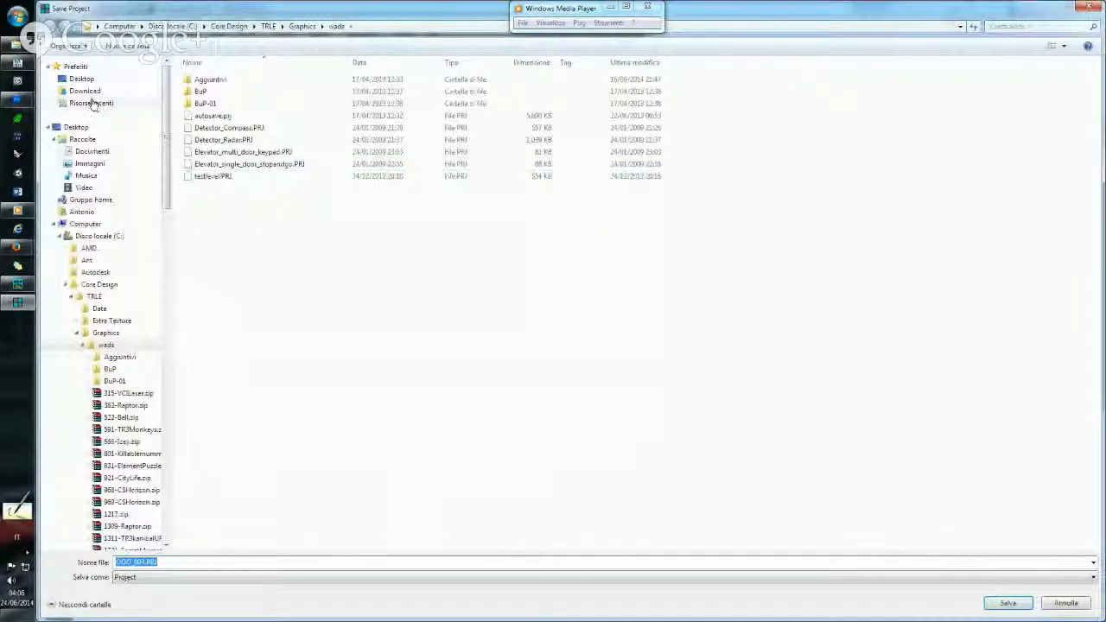
{"action": "left_click", "coordinate": [92, 103]}
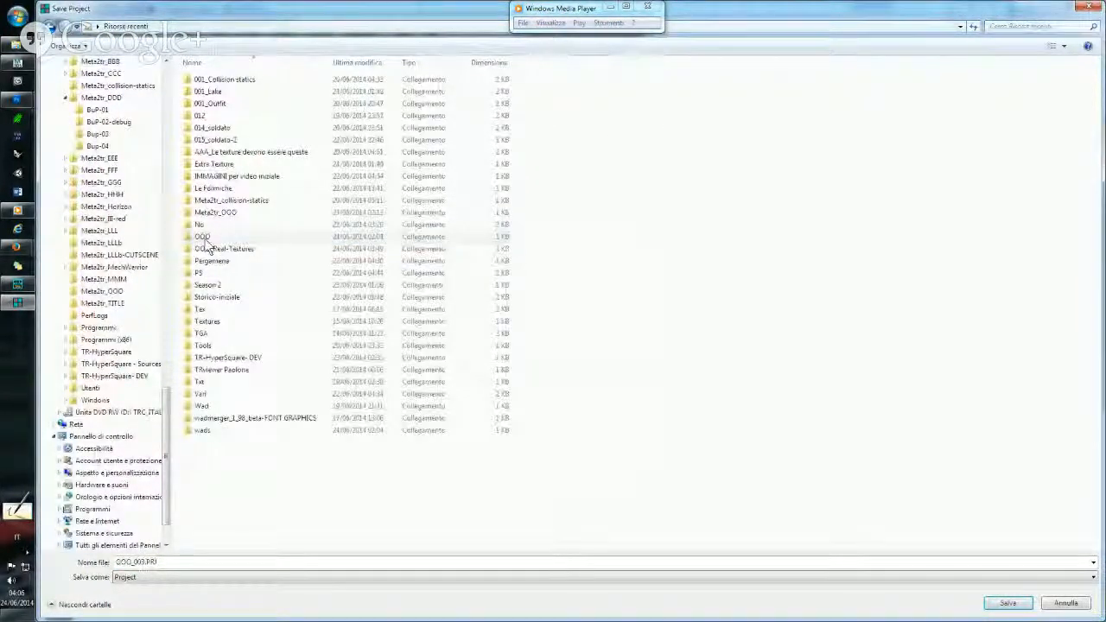
{"action": "double_click", "coordinate": [205, 237]}
{"action": "double_click", "coordinate": [223, 104]}
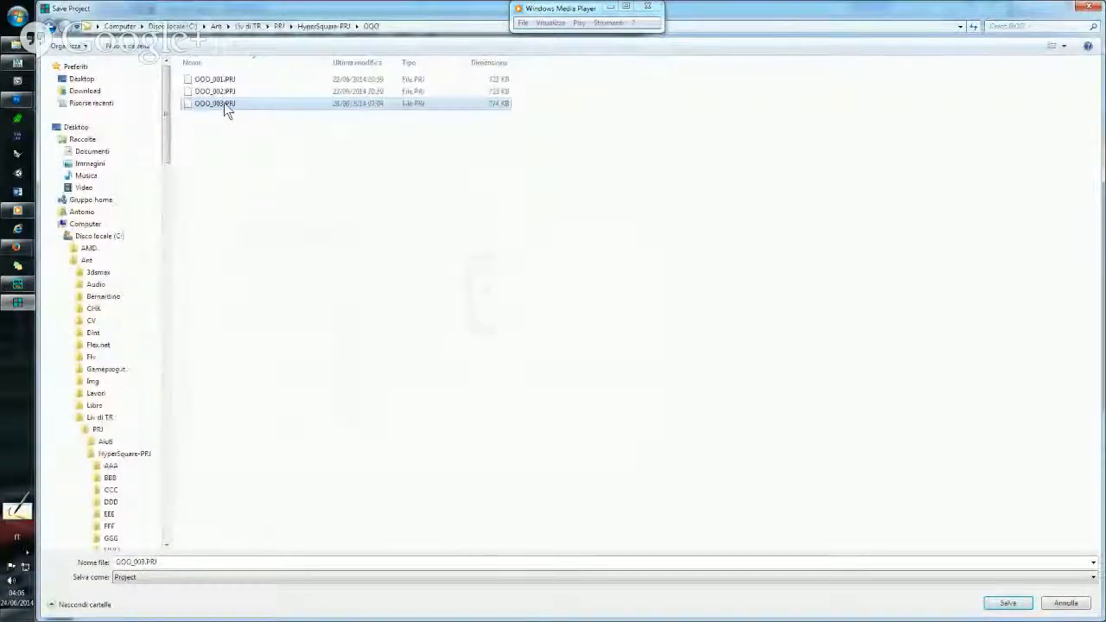
{"action": "left_click", "coordinate": [603, 320]}
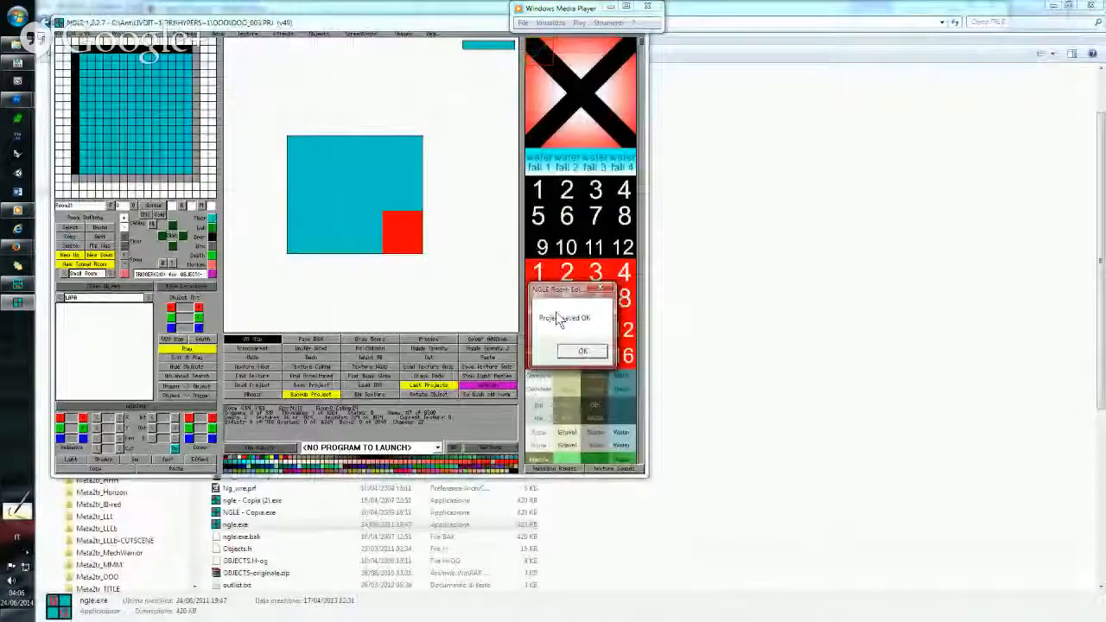
{"action": "left_click", "coordinate": [574, 350]}
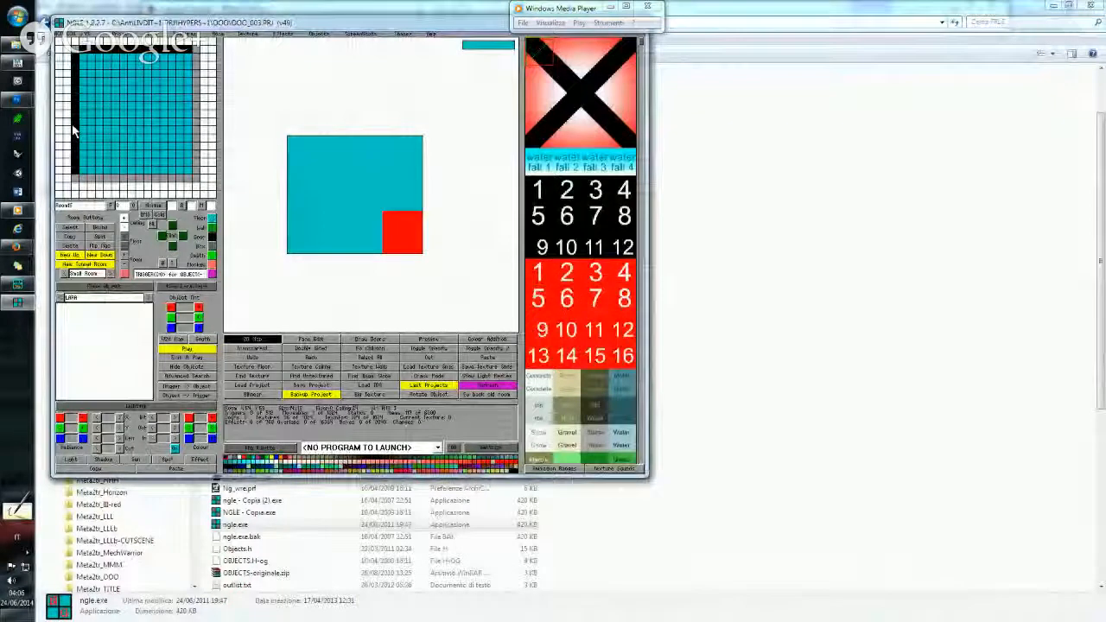
Select the other layer's upper-right corner room on the 2D map, delete its wall openings, and extend it by one column.
{"action": "left_click", "coordinate": [129, 143]}
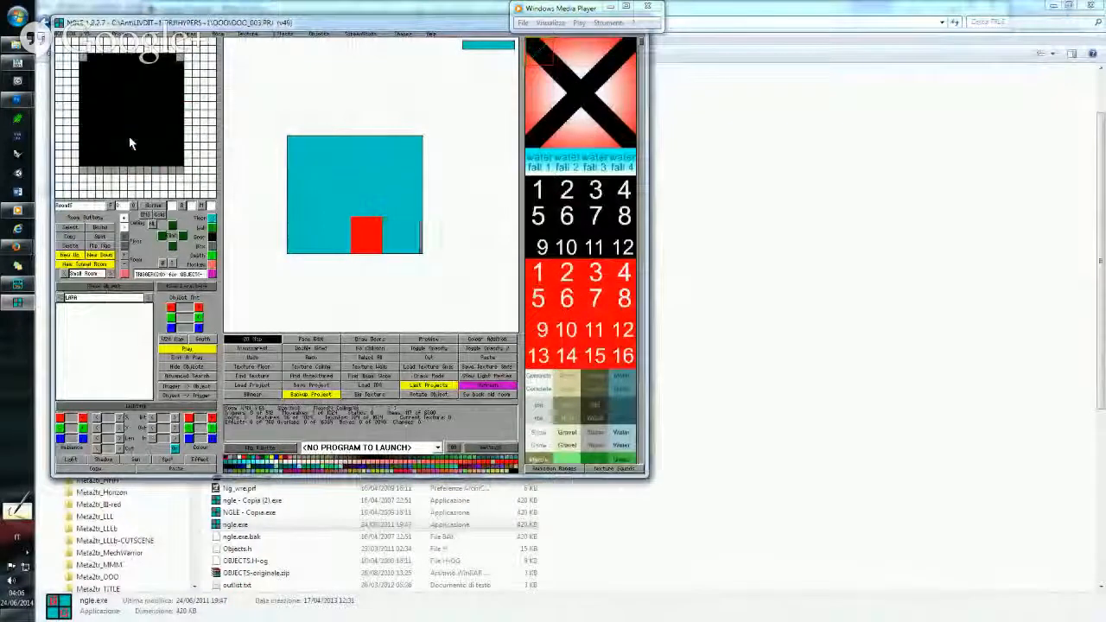
{"action": "left_click", "coordinate": [408, 151]}
{"action": "right_click", "coordinate": [76, 120]}
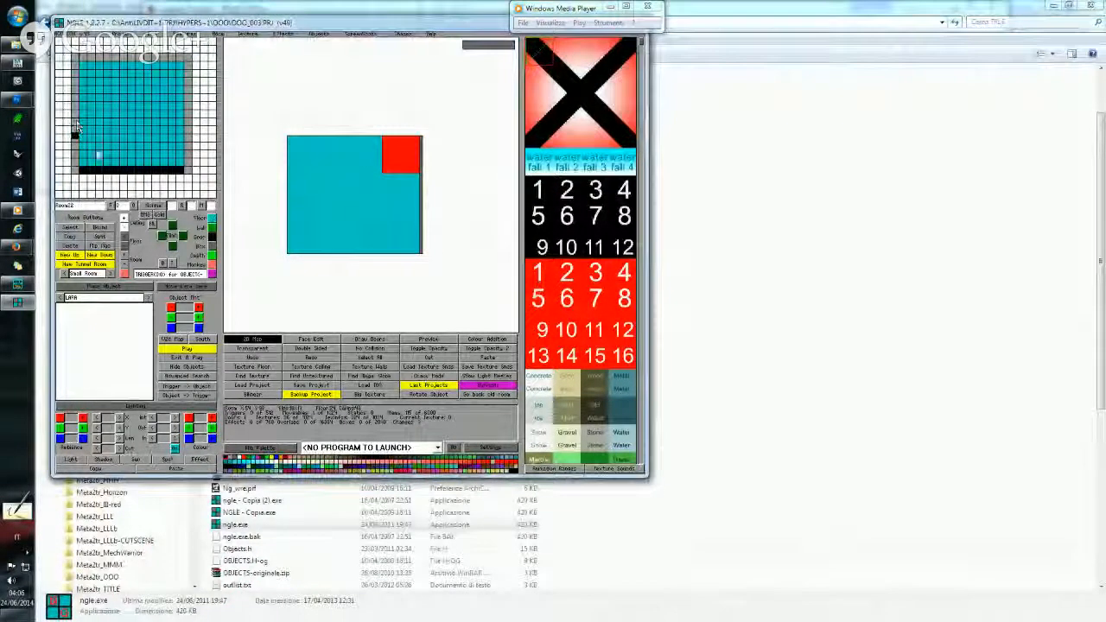
{"action": "right_click", "coordinate": [120, 170]}
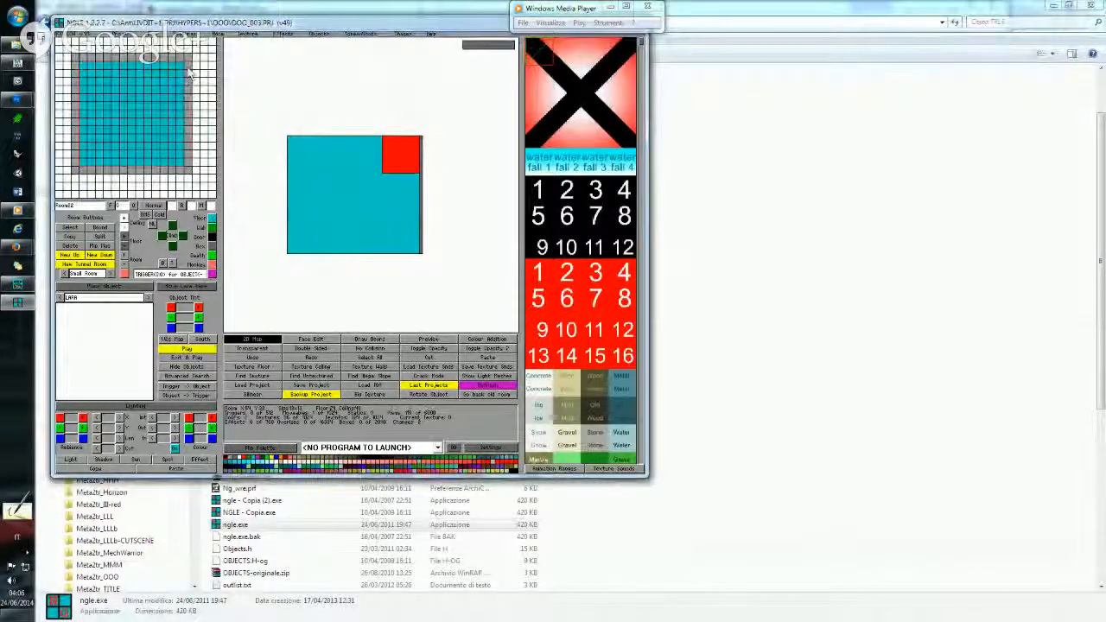
{"action": "right_click_drag", "start_coordinate": [188, 115], "coordinate": [196, 117]}
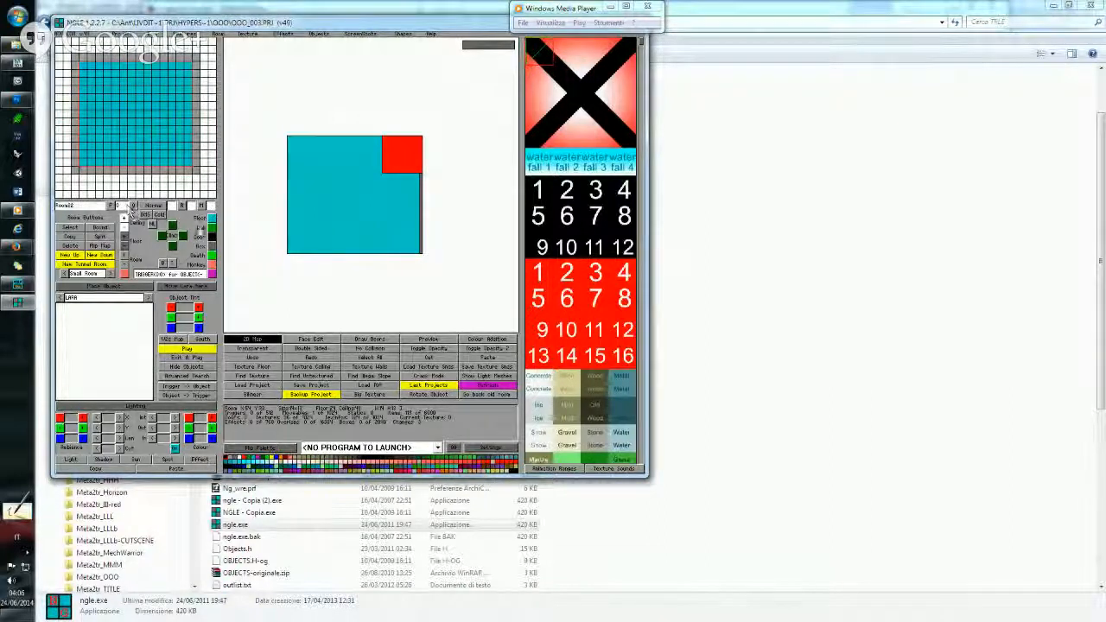
Create door openings from the extended corner room to the room stacked with it and along its entire left wall.
{"action": "left_click", "coordinate": [213, 245]}
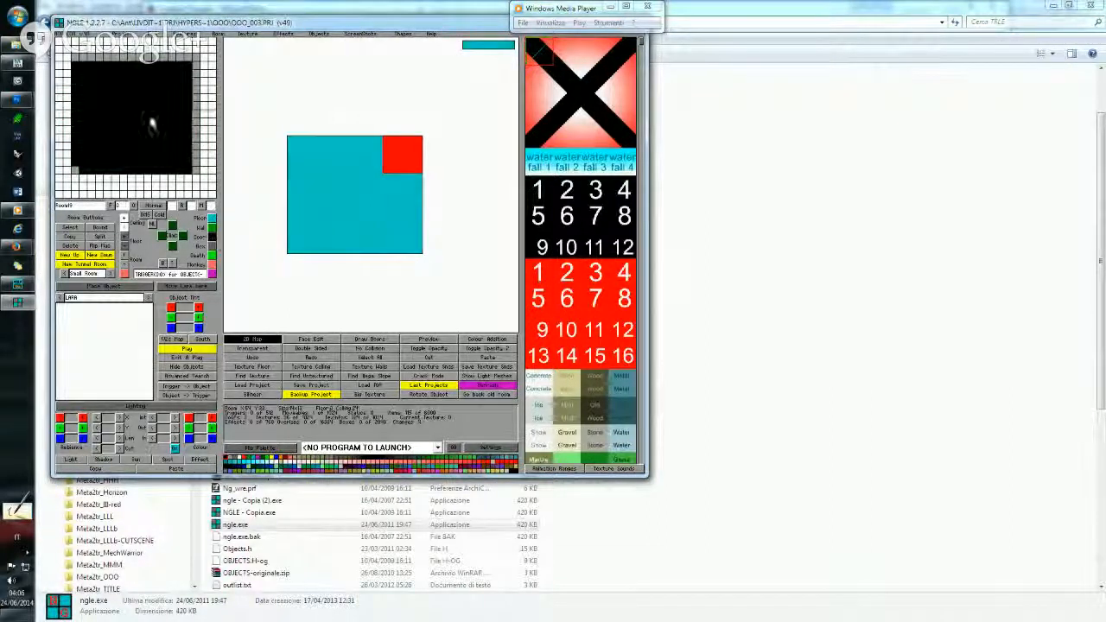
{"action": "left_click_drag", "start_coordinate": [77, 162], "coordinate": [77, 71]}
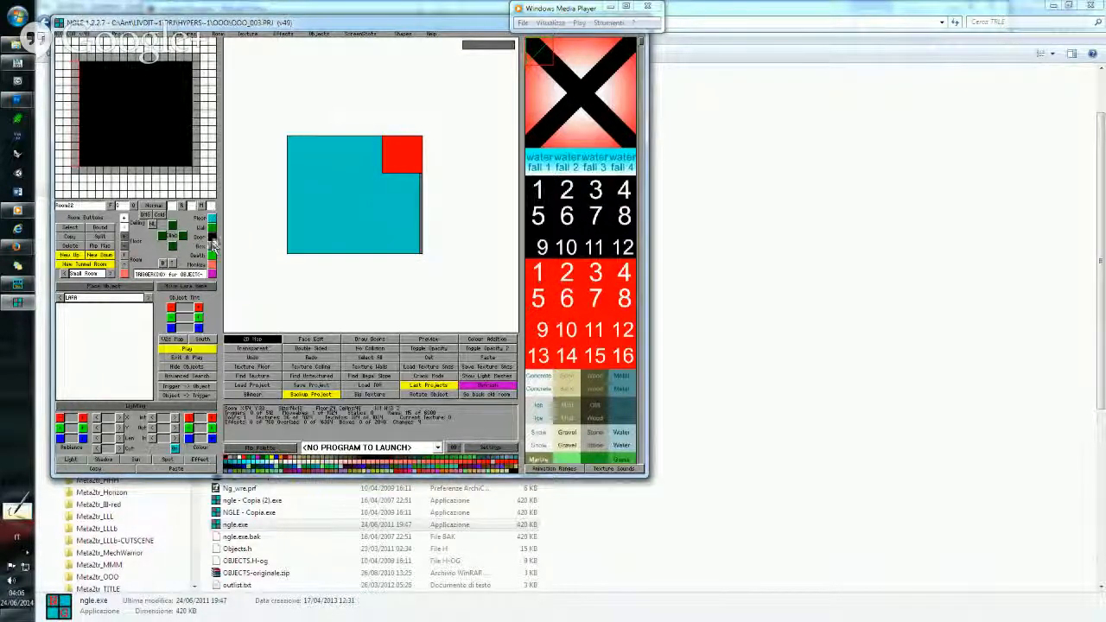
{"action": "left_click", "coordinate": [212, 240]}
Select the room directly below the corner room on the 2D map and delete its left-wall and lower-wall openings.
{"action": "left_click", "coordinate": [408, 182]}
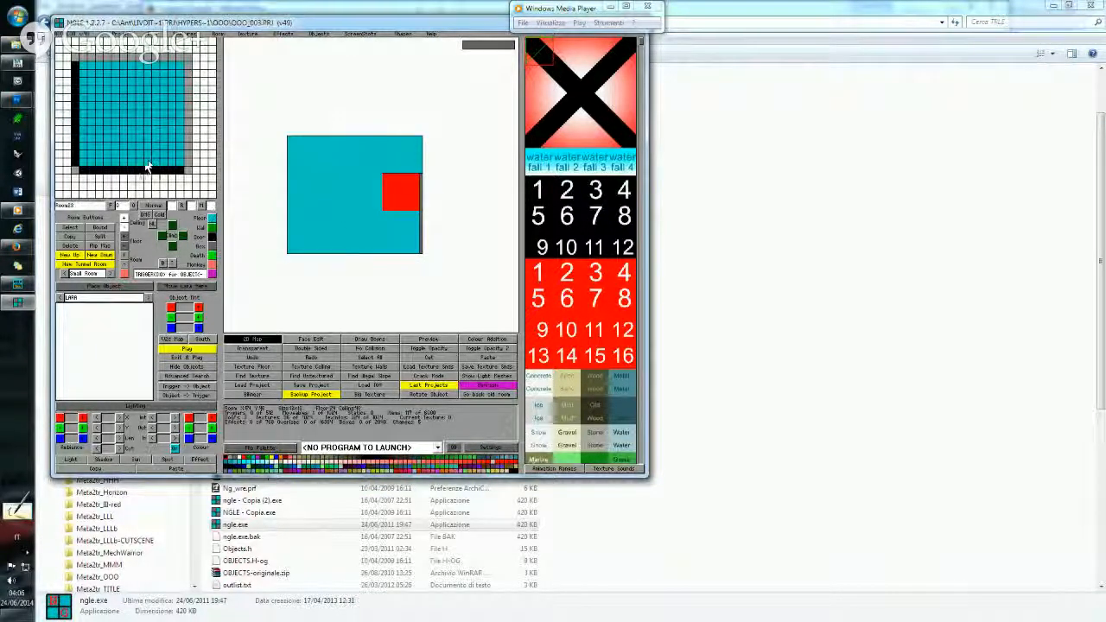
{"action": "left_click", "coordinate": [76, 153]}
{"action": "key", "text": "Delete"}
{"action": "left_click", "coordinate": [109, 170]}
{"action": "key", "text": "Delete"}
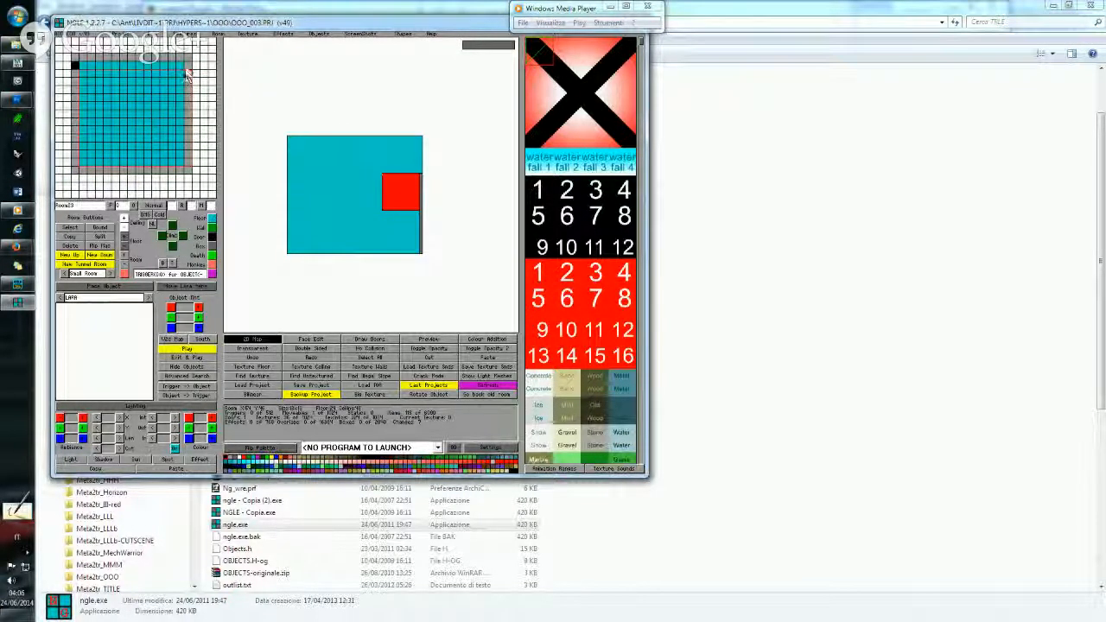
{"action": "left_click", "coordinate": [101, 234]}
{"action": "left_click", "coordinate": [615, 352]}
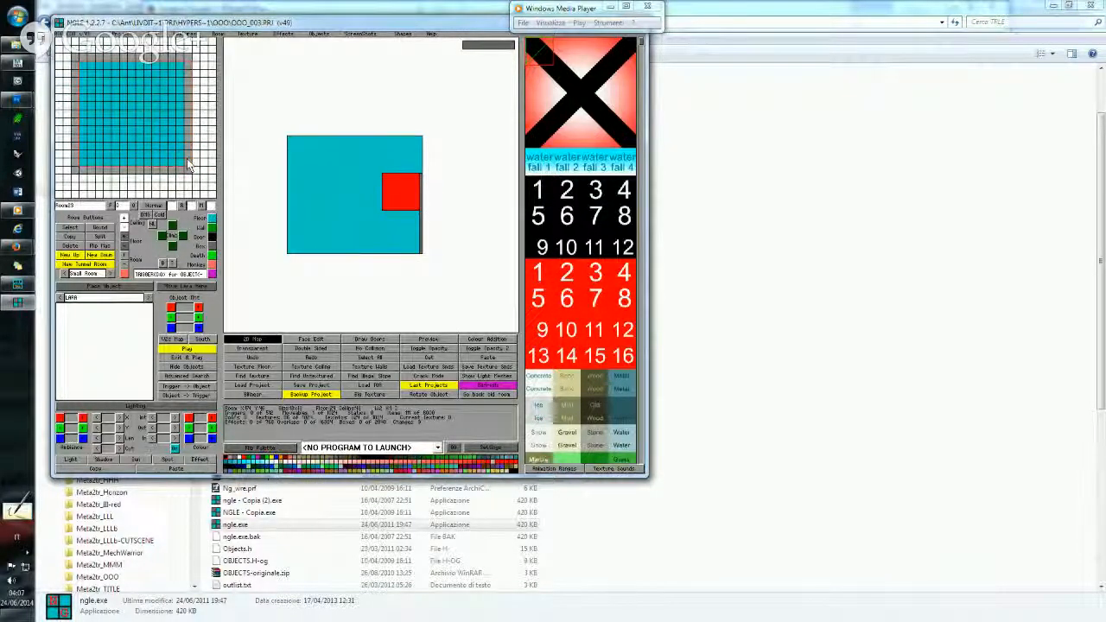
Extend this room by one column and create a door opening between it and the room stacked with it.
{"action": "left_click", "coordinate": [103, 230]}
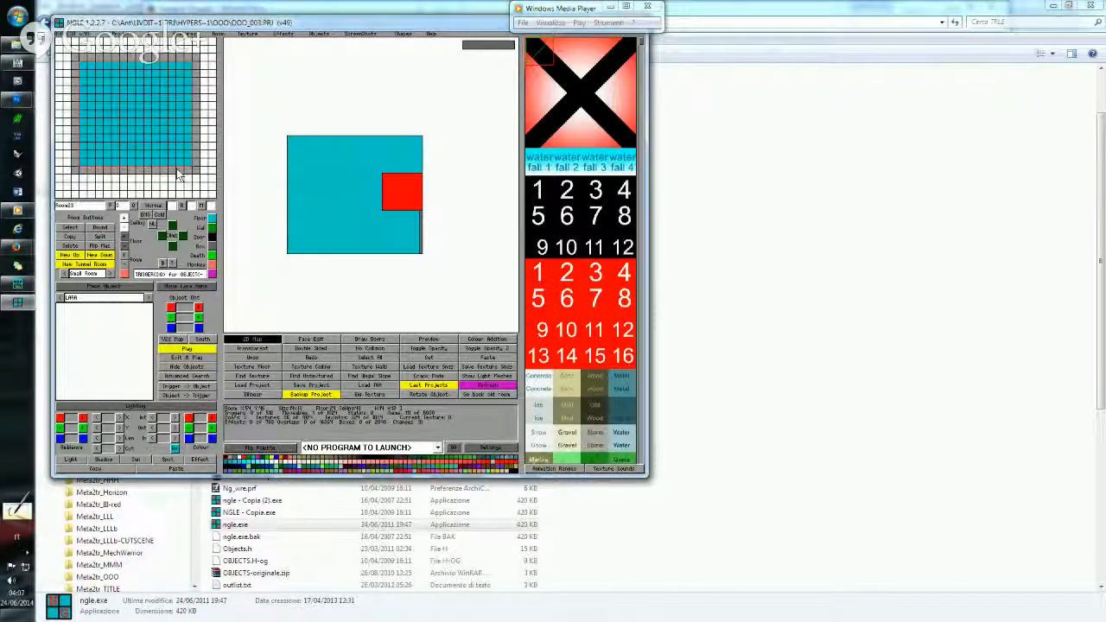
{"action": "left_click", "coordinate": [212, 236]}
{"action": "left_click", "coordinate": [136, 128]}
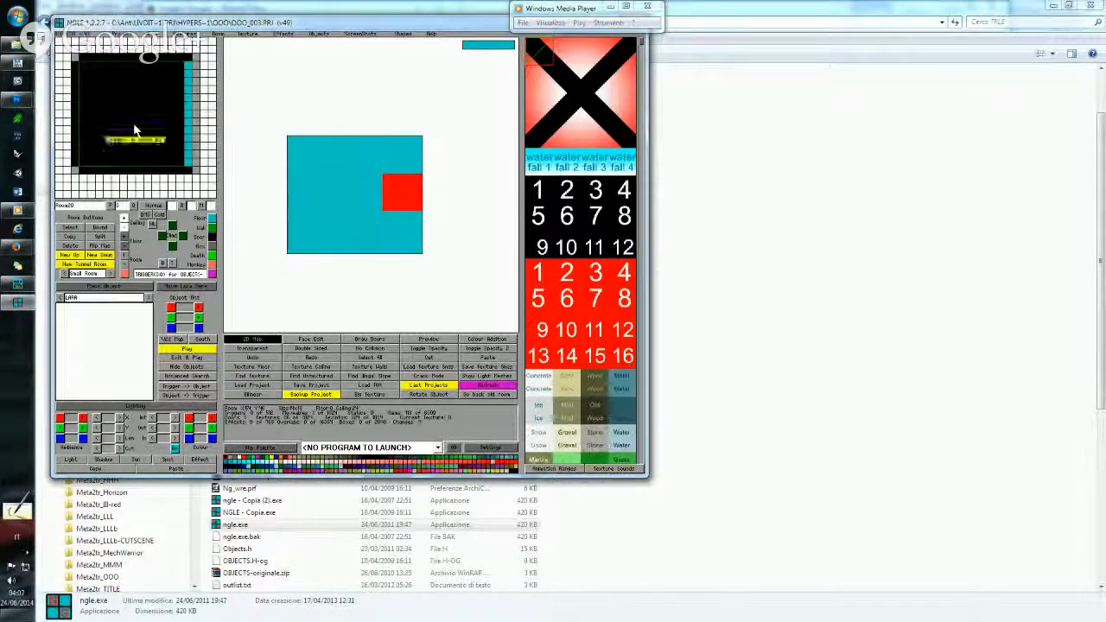
In the 3D view, raise the ceiling of the stacked room's right-hand column so the door opening spans the whole room.
{"action": "left_click", "coordinate": [278, 340]}
{"action": "key", "text": "Down"}
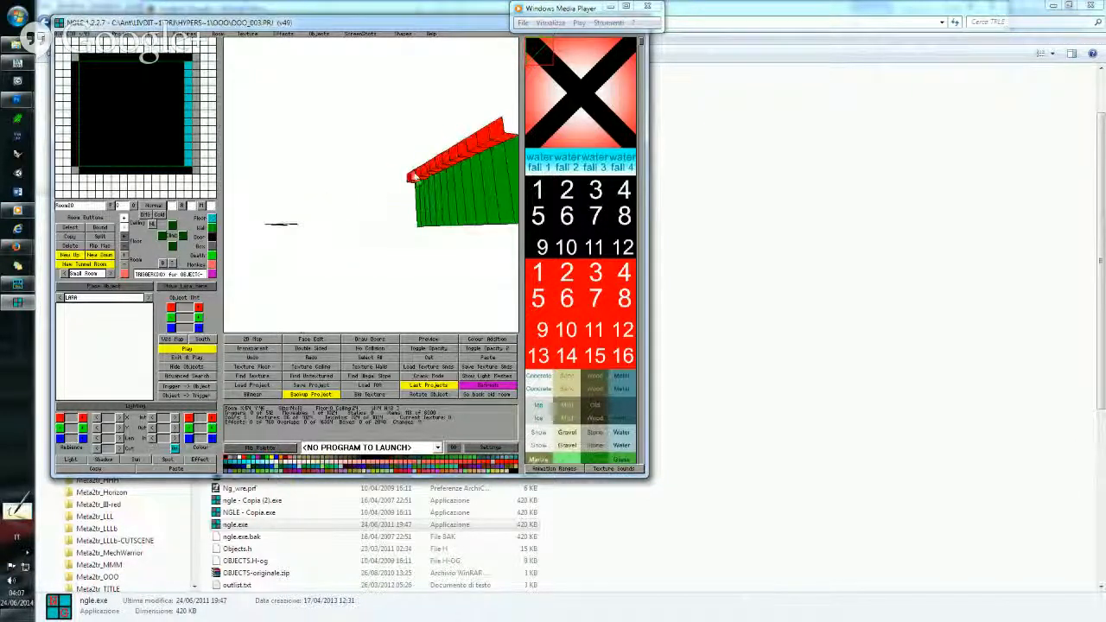
{"action": "left_click_drag", "start_coordinate": [412, 178], "coordinate": [507, 138]}
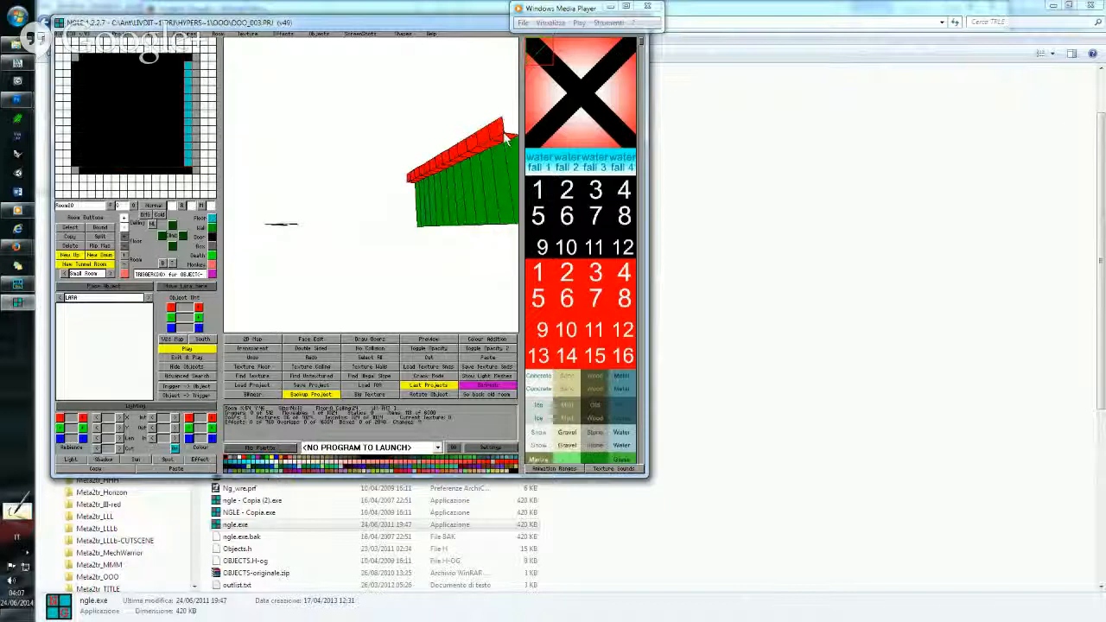
{"action": "key", "text": "q"}
{"action": "key", "text": "q"}
{"action": "key", "text": "q"}
{"action": "key", "text": "q"}
{"action": "left_click", "coordinate": [167, 124]}
{"action": "left_click", "coordinate": [165, 120]}
{"action": "left_click", "coordinate": [165, 119]}
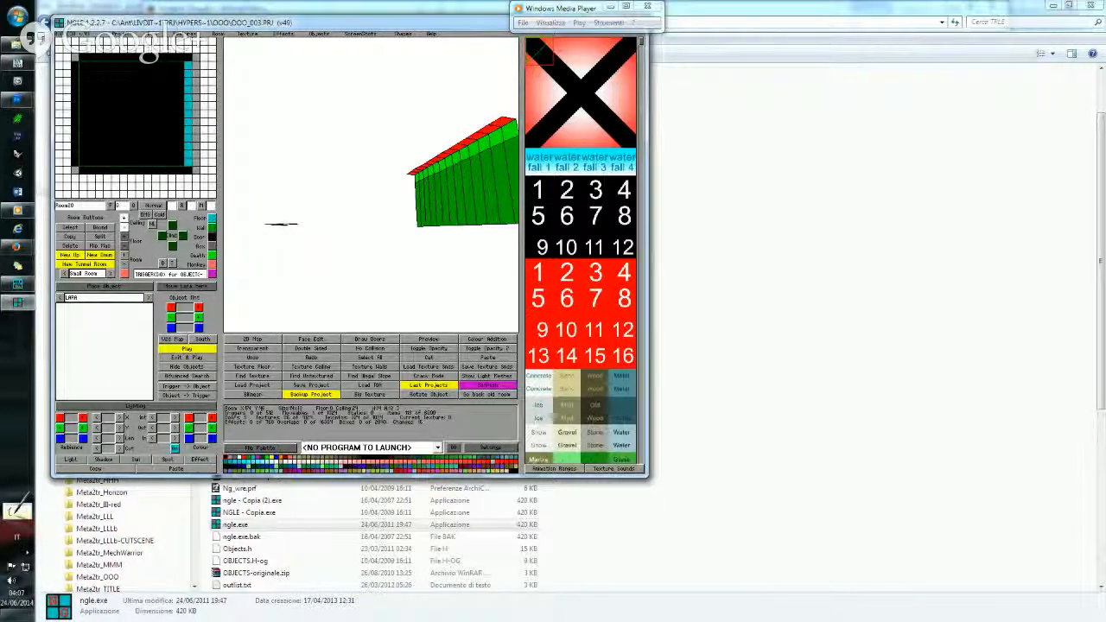
{"action": "left_click", "coordinate": [329, 290]}
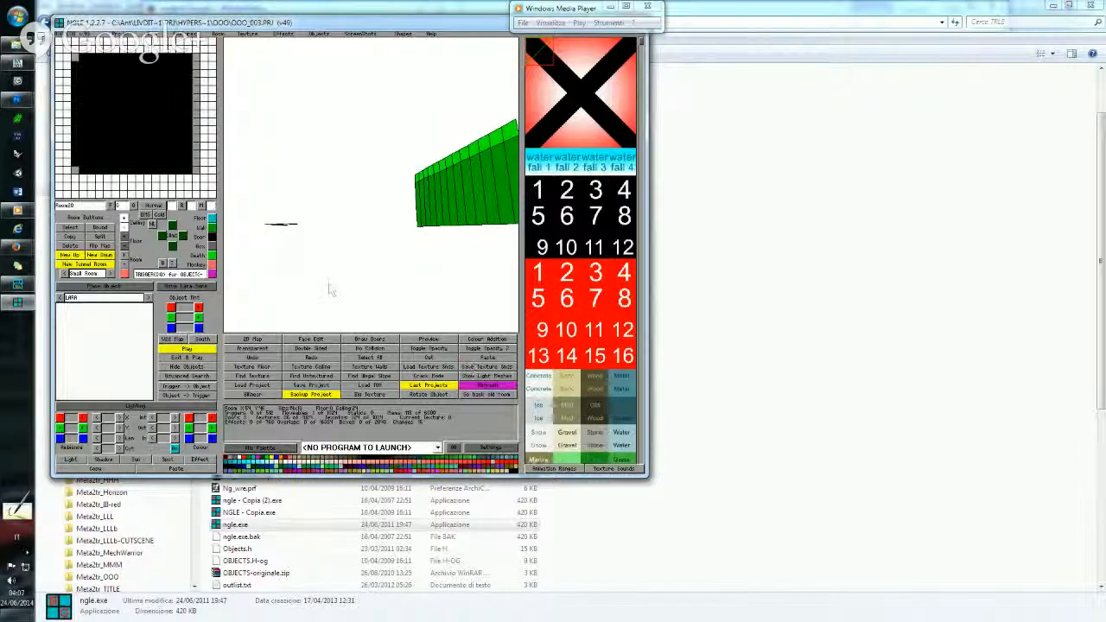
Raise the ceiling of Room23's right-hand column level with the rest, and select the upper-right corner room on the 2D map.
{"action": "left_click", "coordinate": [163, 129]}
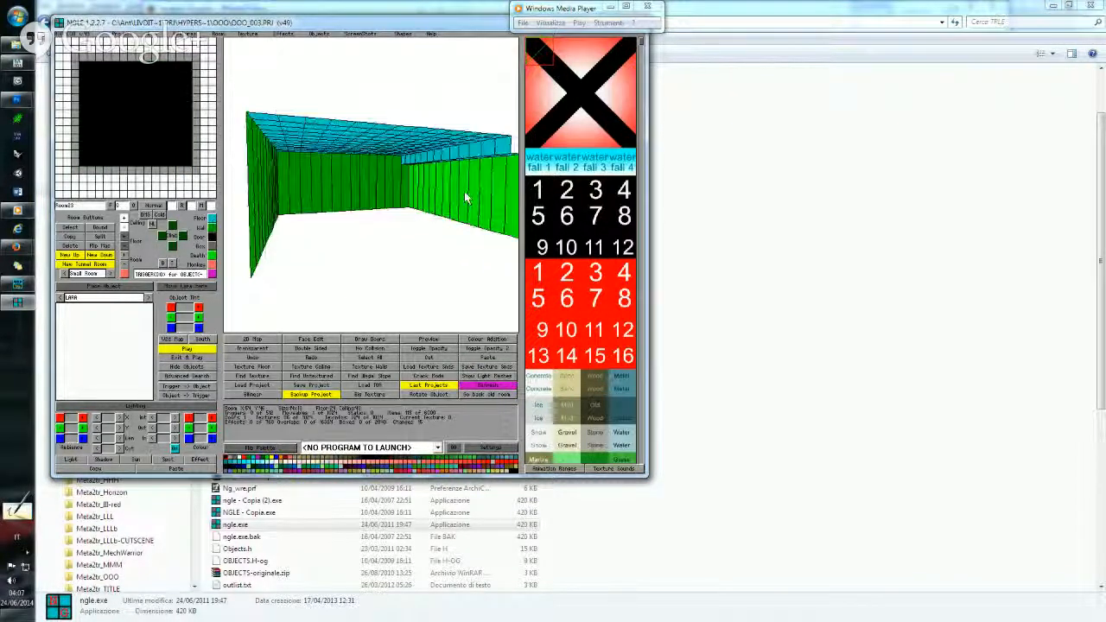
{"action": "left_click_drag", "start_coordinate": [192, 74], "coordinate": [187, 165]}
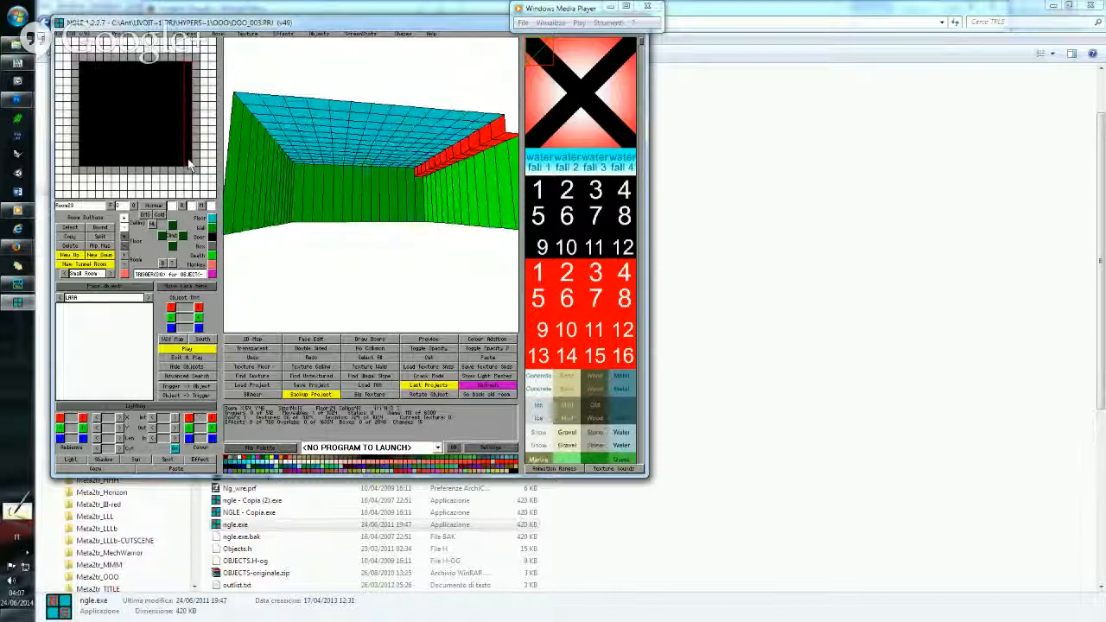
{"action": "key", "text": "w"}
{"action": "key", "text": "w"}
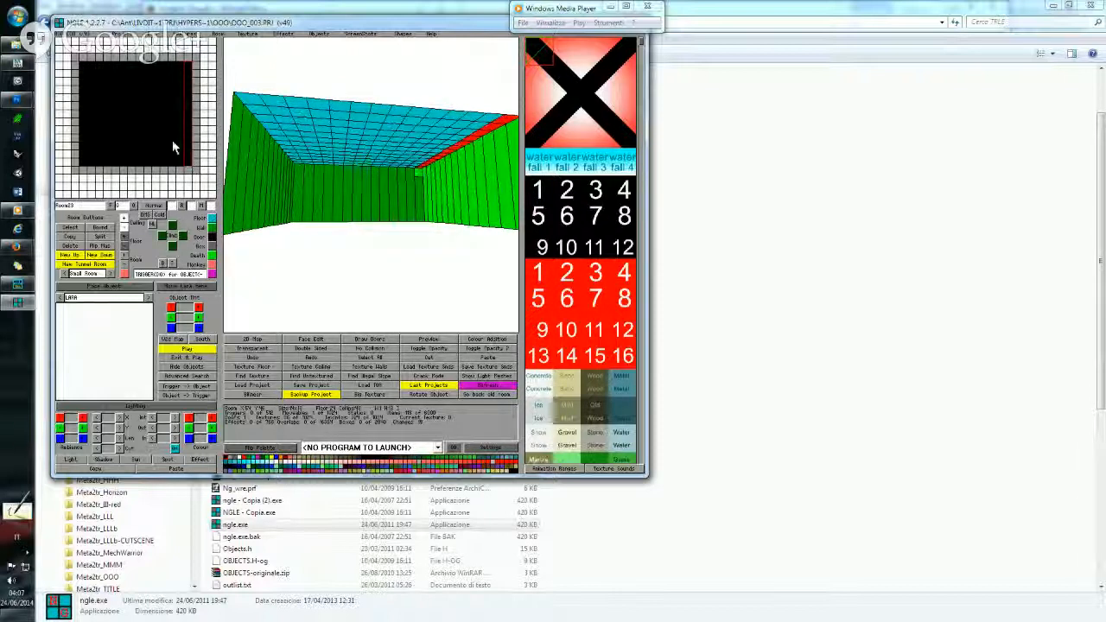
{"action": "left_click", "coordinate": [257, 339]}
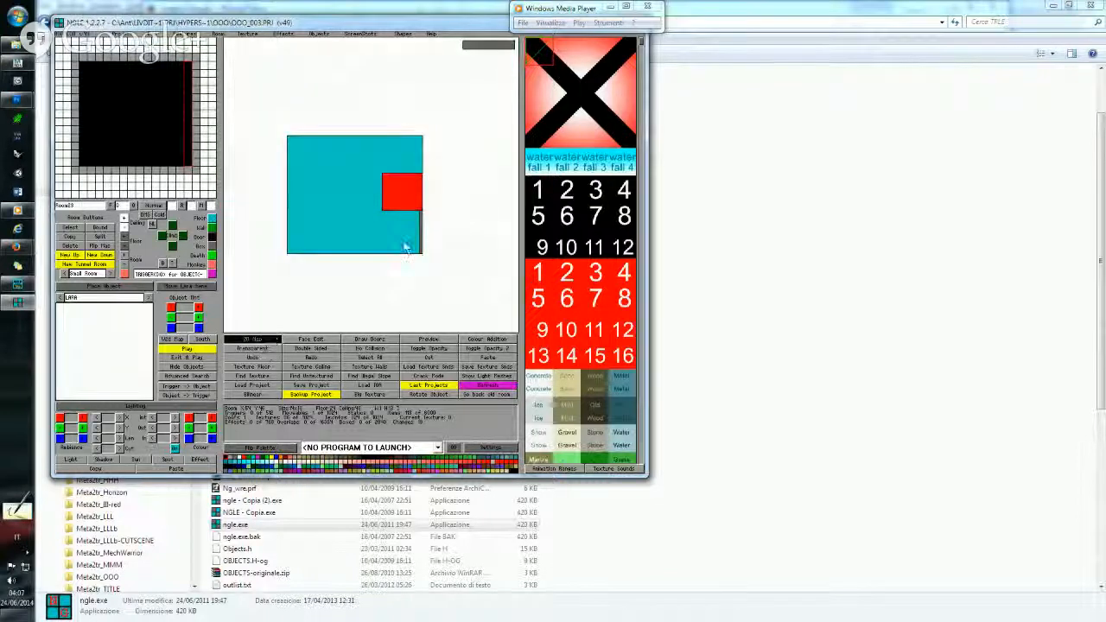
{"action": "left_click", "coordinate": [394, 164]}
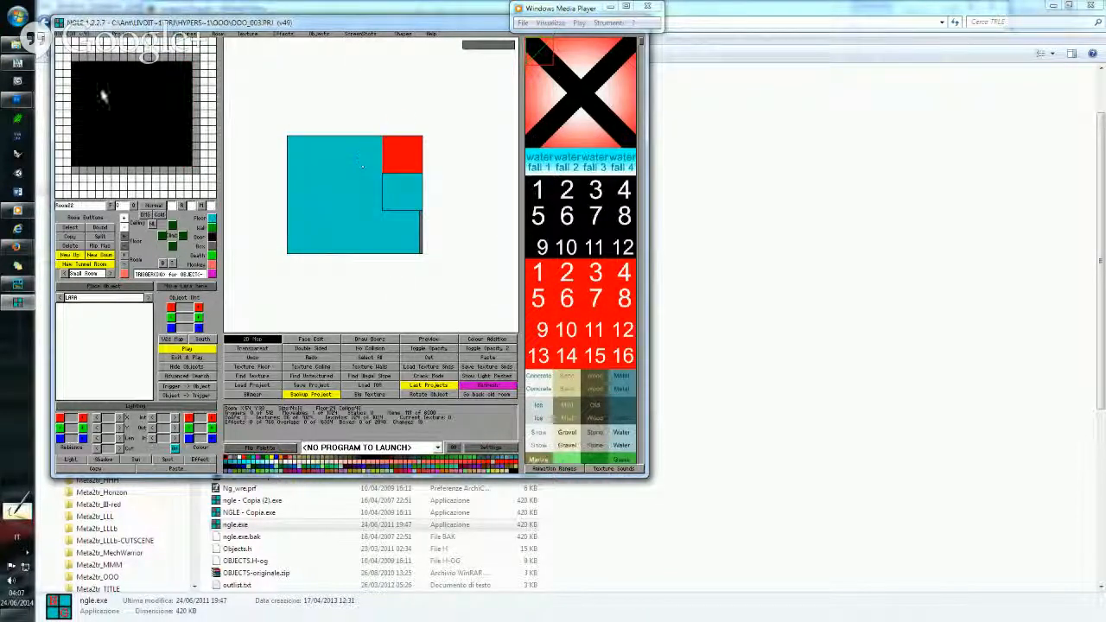
Create Room23's door openings along its upper wall and along its boundary with the central room, including the remaining upper-left square.
{"action": "left_click", "coordinate": [385, 184]}
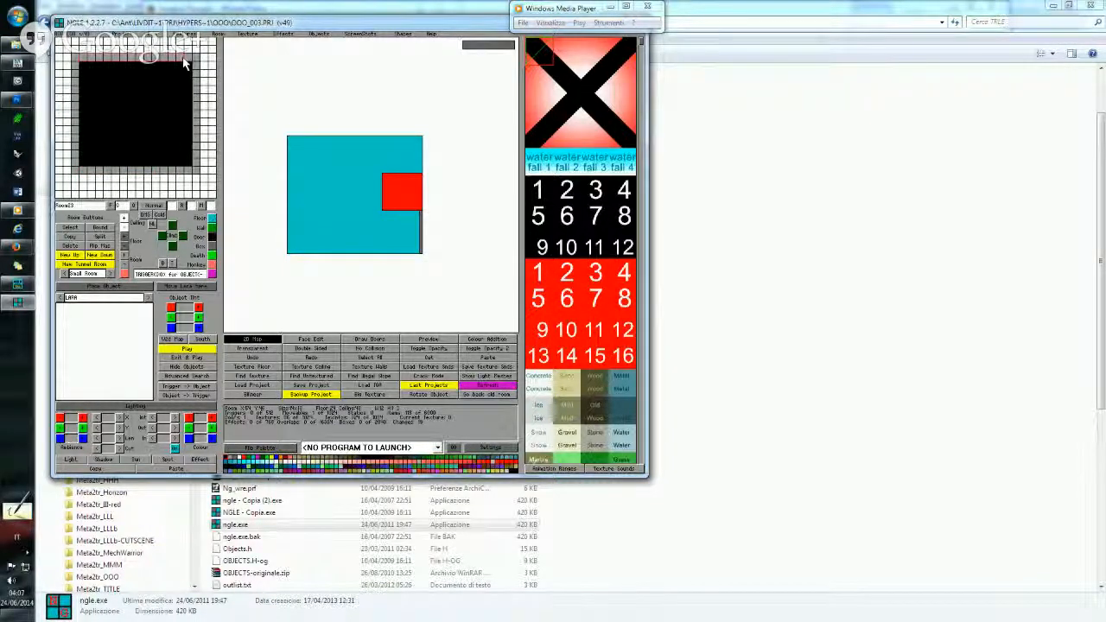
{"action": "left_click", "coordinate": [211, 237]}
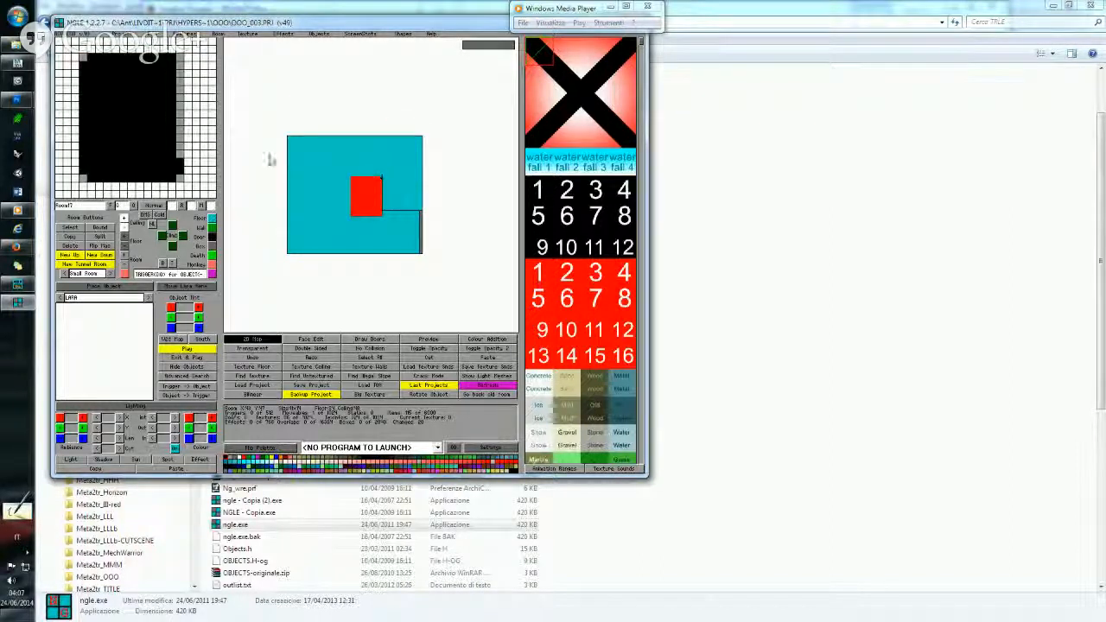
{"action": "left_click_drag", "start_coordinate": [178, 144], "coordinate": [180, 73]}
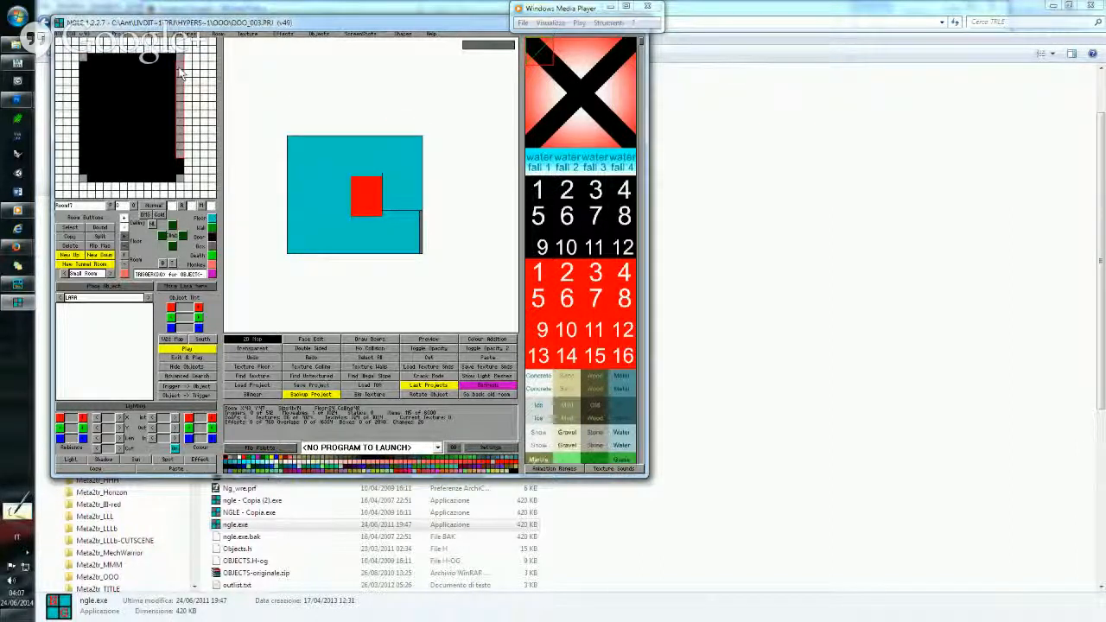
{"action": "left_click", "coordinate": [216, 242]}
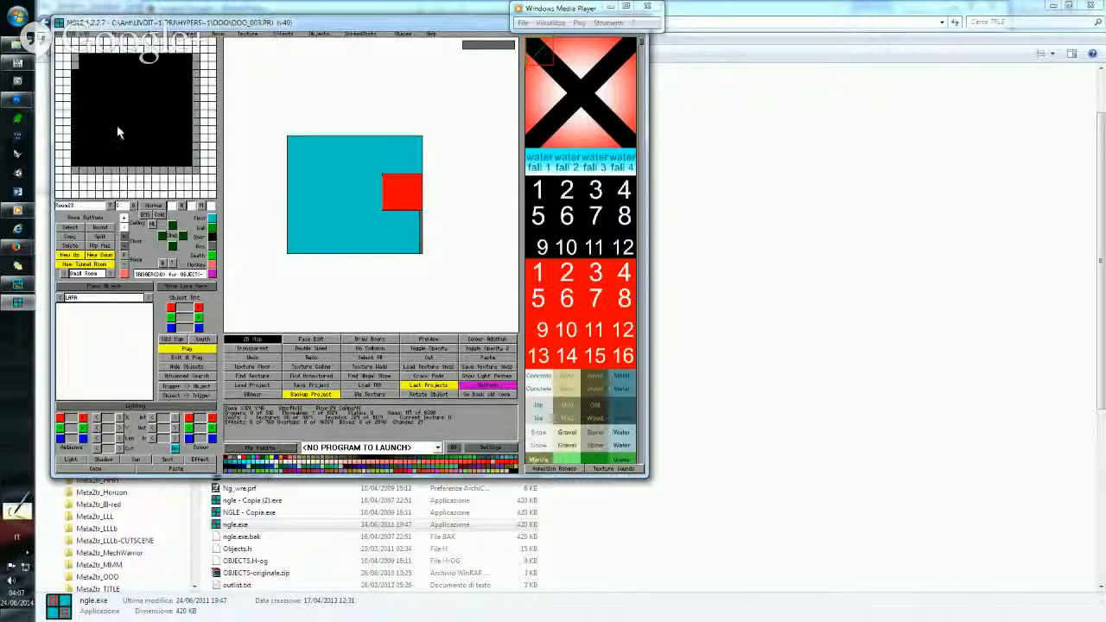
{"action": "left_click", "coordinate": [75, 66]}
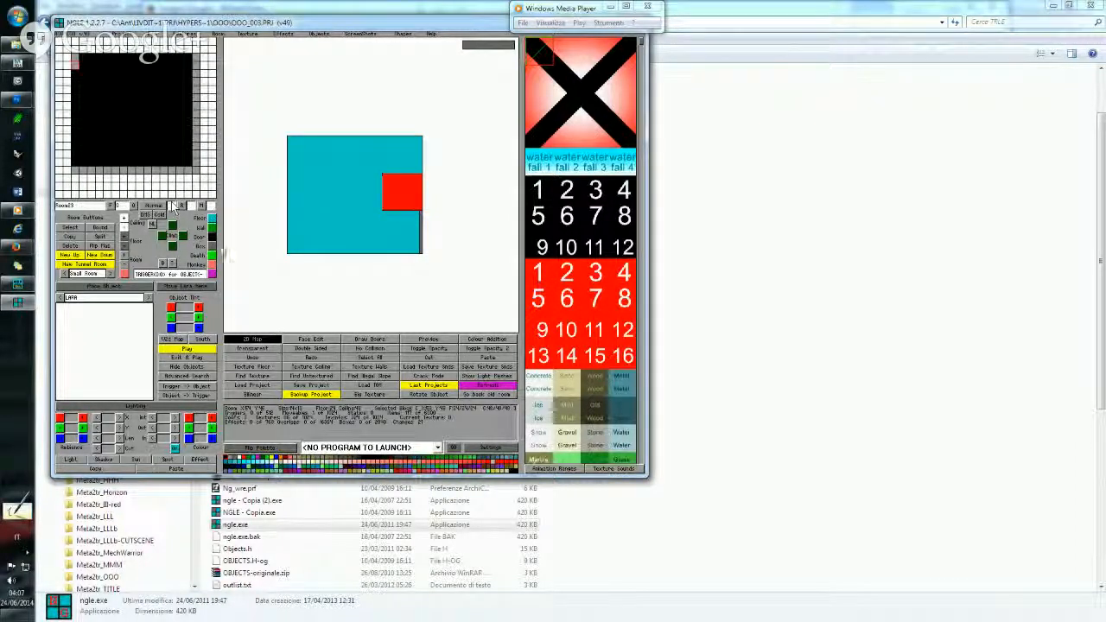
{"action": "left_click", "coordinate": [216, 244]}
{"action": "left_click", "coordinate": [216, 245]}
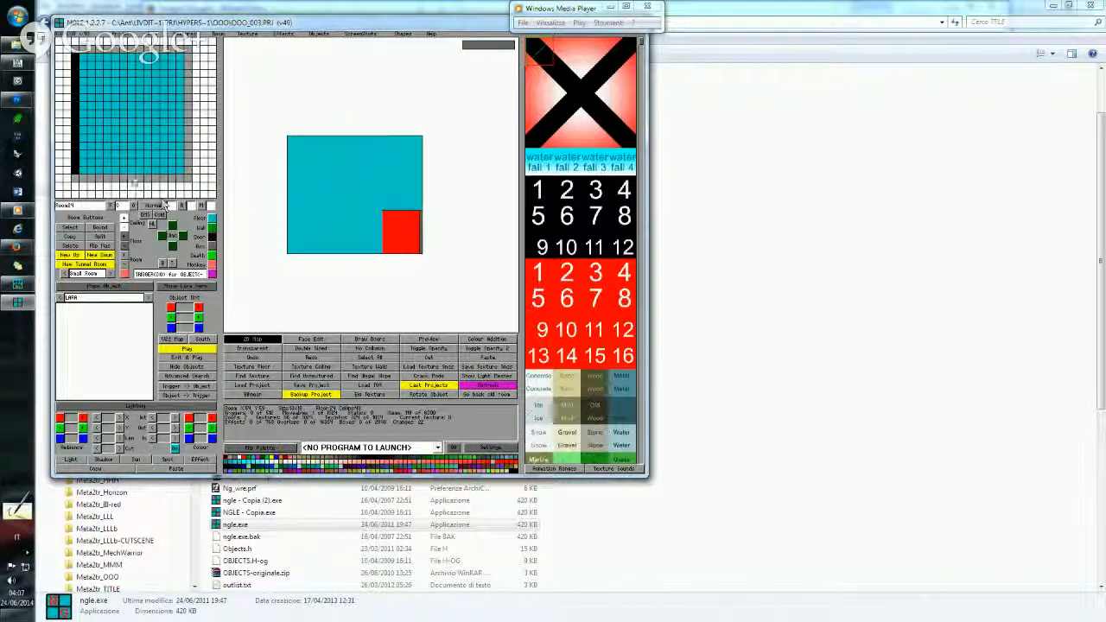
Extend the lower-right corner room by one column and raise the stacked room's right-hand ceiling column so the vertical door spans the whole room.
{"action": "left_click", "coordinate": [75, 164]}
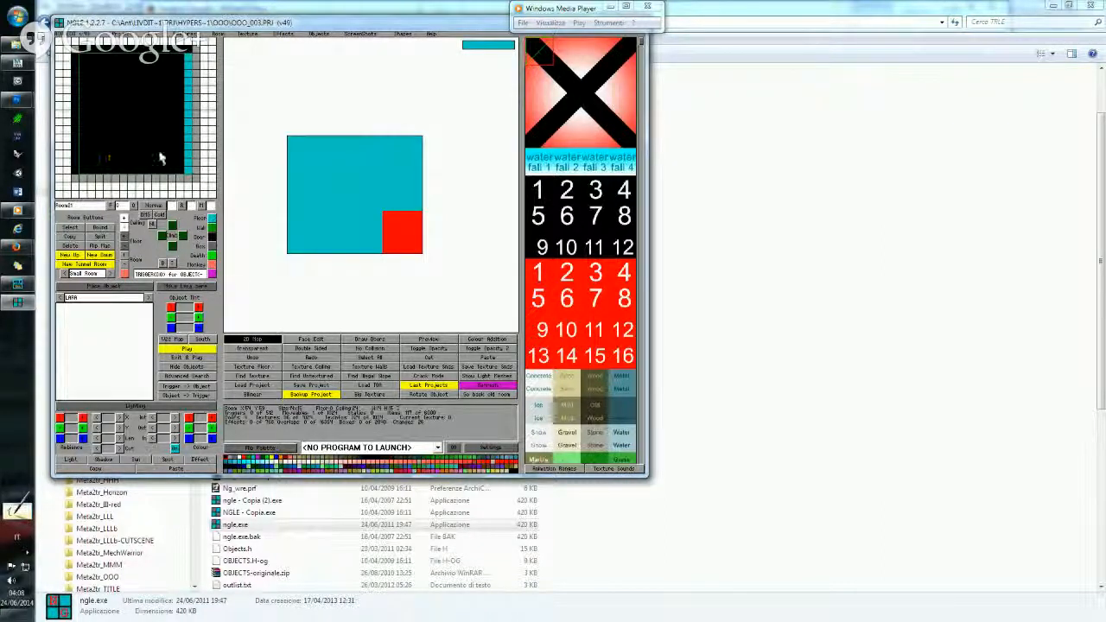
{"action": "left_click", "coordinate": [252, 339]}
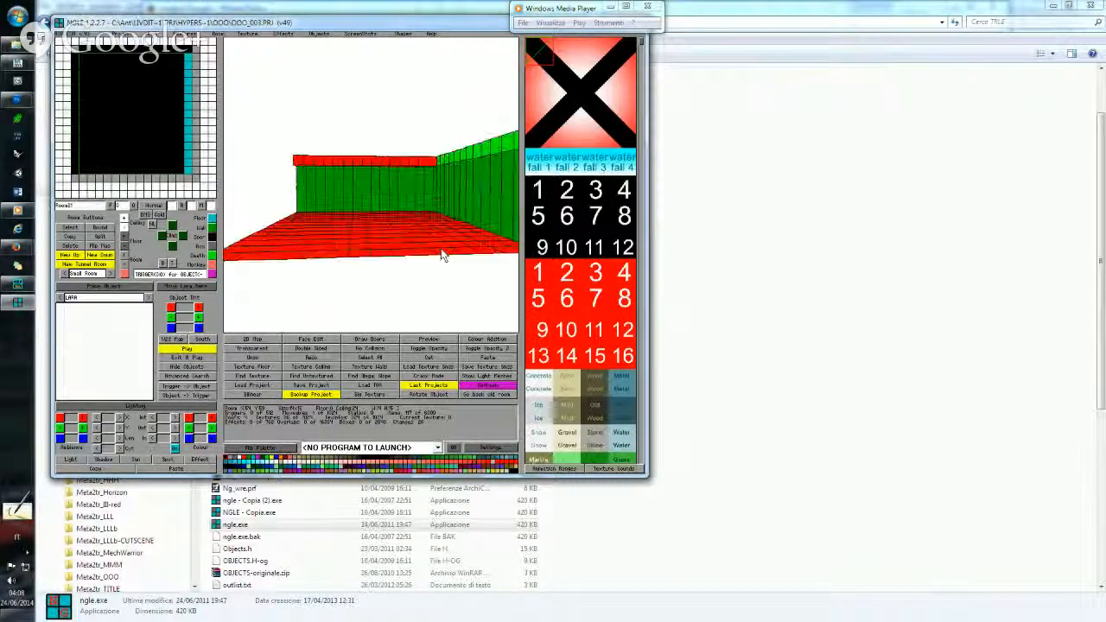
{"action": "left_click", "coordinate": [437, 161]}
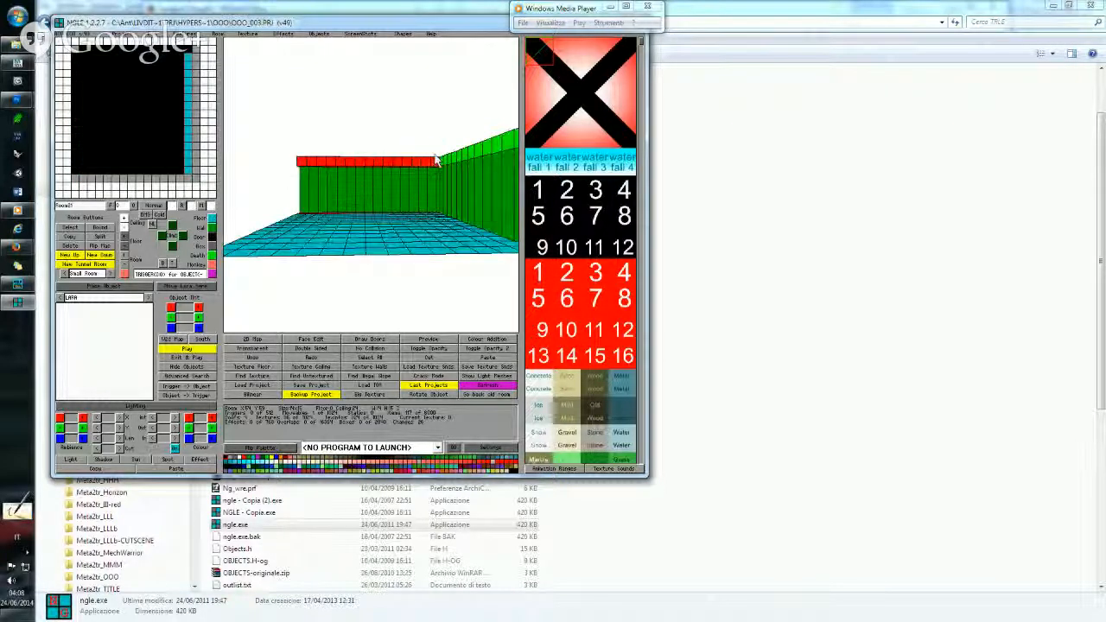
{"action": "left_click", "coordinate": [431, 159]}
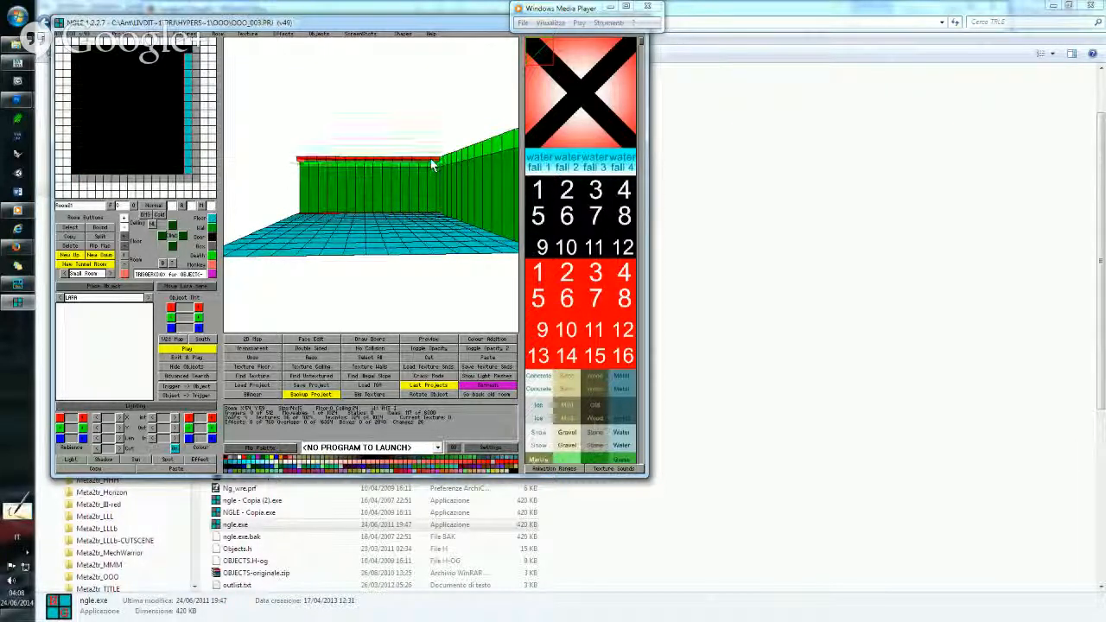
{"action": "right_click_drag", "start_coordinate": [364, 122], "coordinate": [341, 118]}
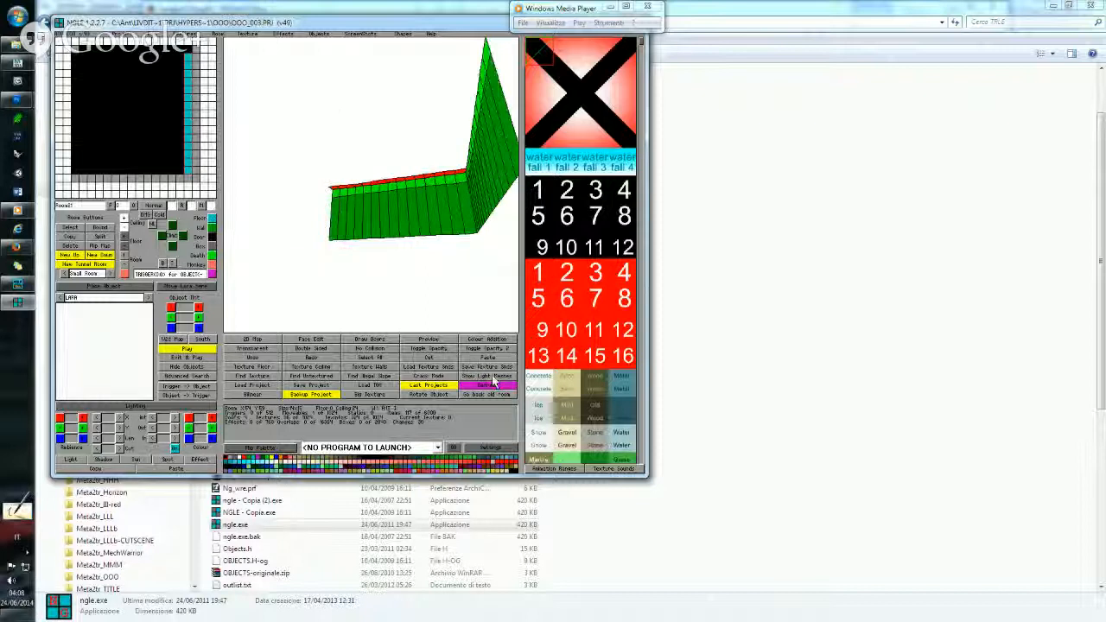
{"action": "left_click", "coordinate": [450, 324]}
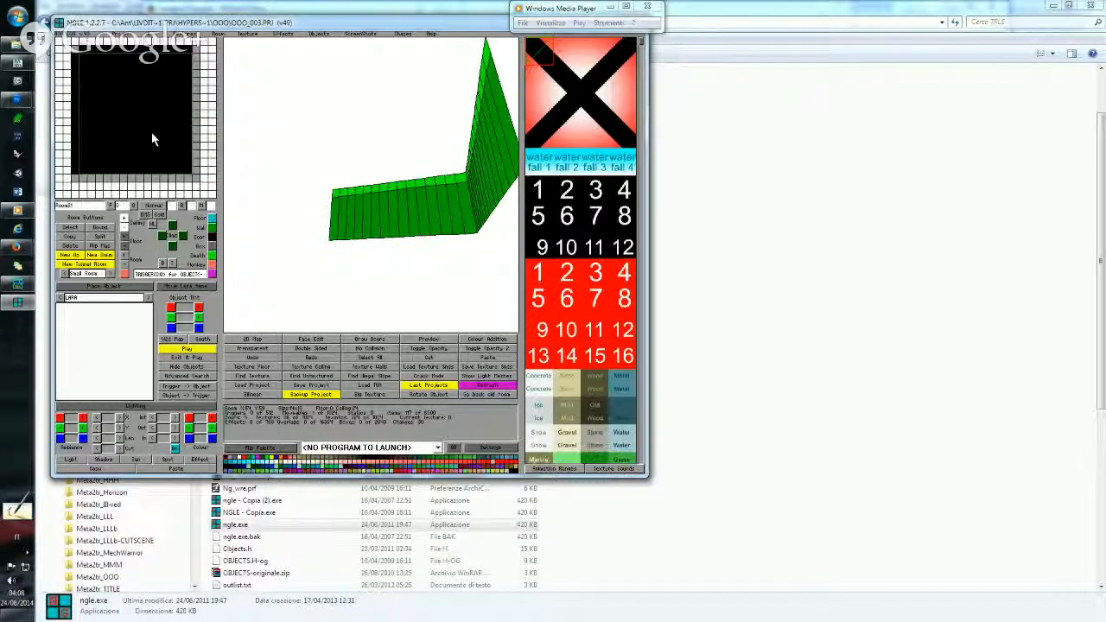
Raise the ceiling of Room24's right-hand column level with the rest of the ceiling.
{"action": "right_click_drag", "start_coordinate": [363, 172], "coordinate": [357, 201]}
{"action": "left_click_drag", "start_coordinate": [324, 183], "coordinate": [453, 179]}
{"action": "key", "text": "w"}
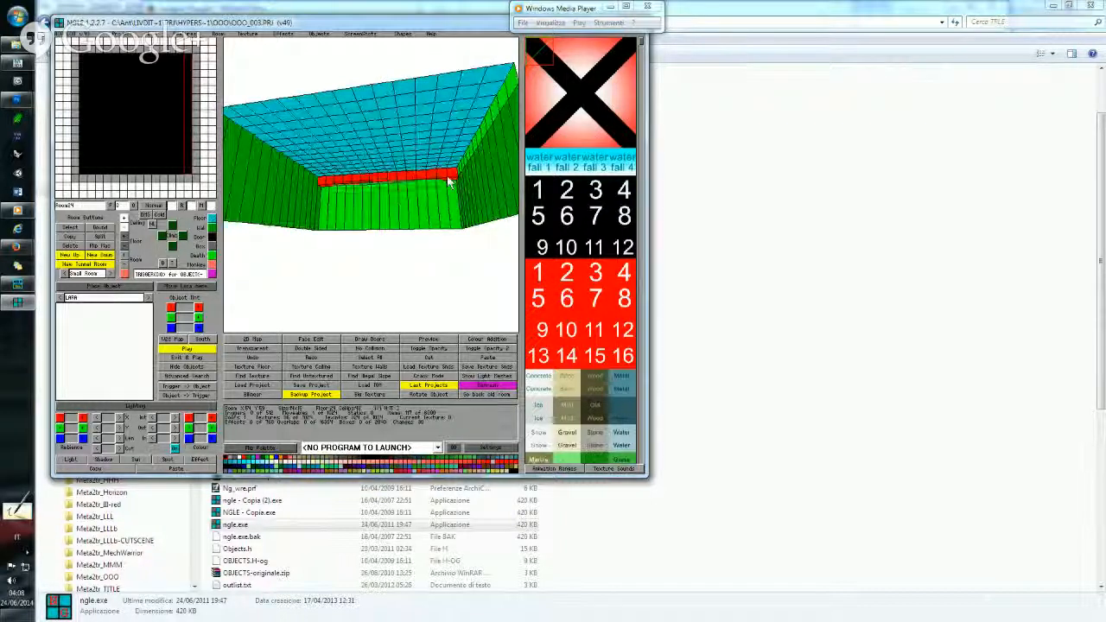
{"action": "left_click", "coordinate": [395, 190]}
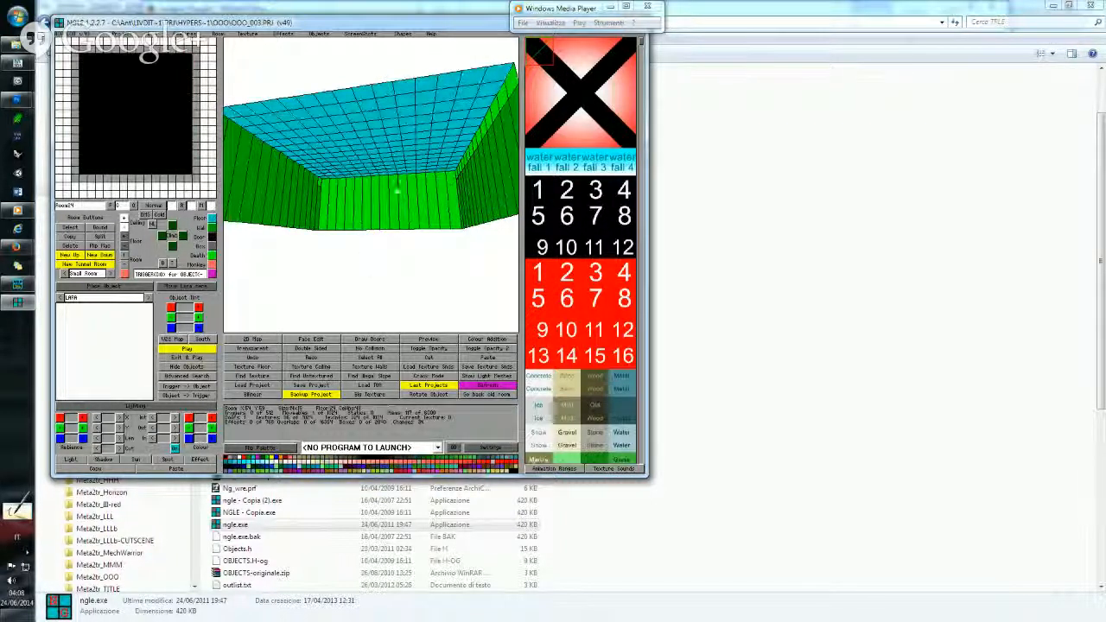
Create a door opening along Room24's upper wall to connect it with Room23.
{"action": "left_click", "coordinate": [256, 339]}
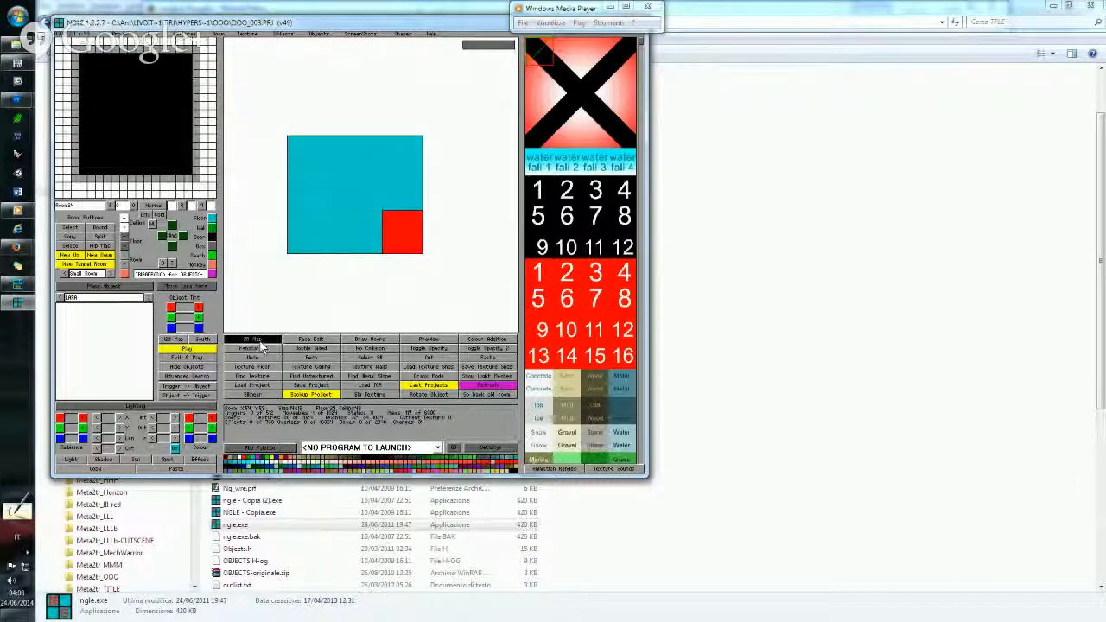
{"action": "left_click", "coordinate": [259, 340]}
{"action": "left_click", "coordinate": [86, 58]}
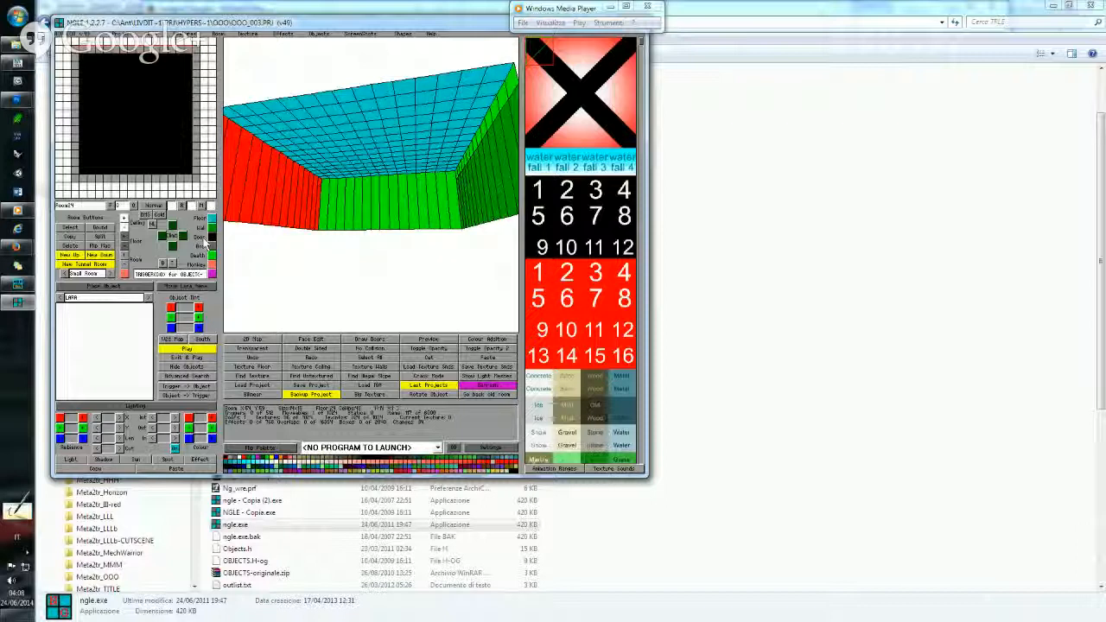
{"action": "key", "text": "Page_Up"}
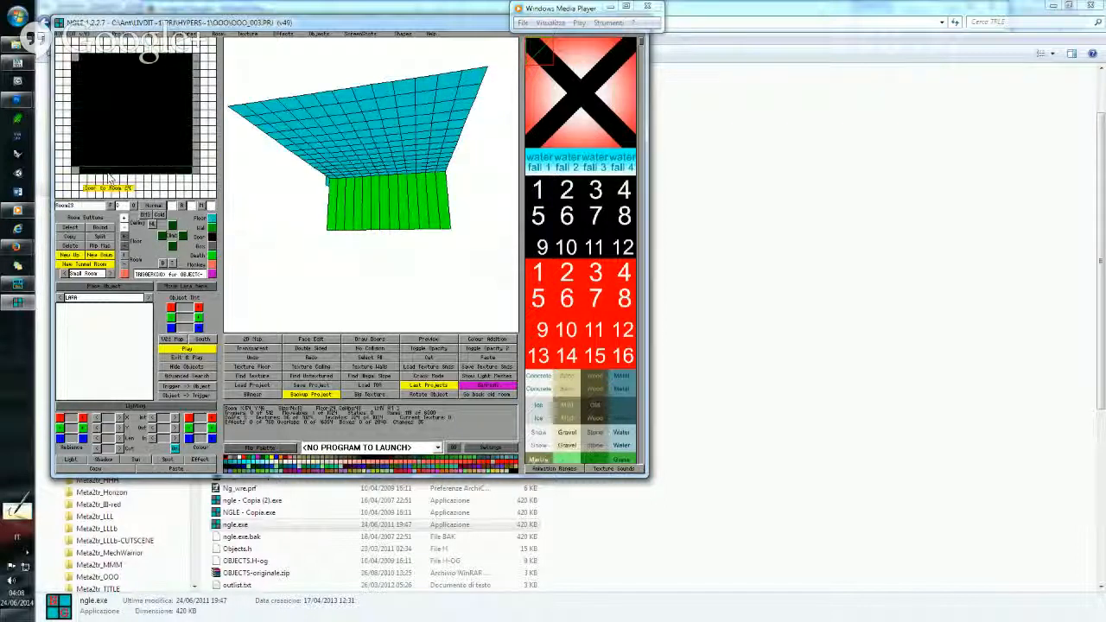
{"action": "key", "text": "Page_Down"}
Create a door opening along Room24's left wall and another in the central room's remaining right-wall square.
{"action": "left_click_drag", "start_coordinate": [75, 173], "coordinate": [78, 78]}
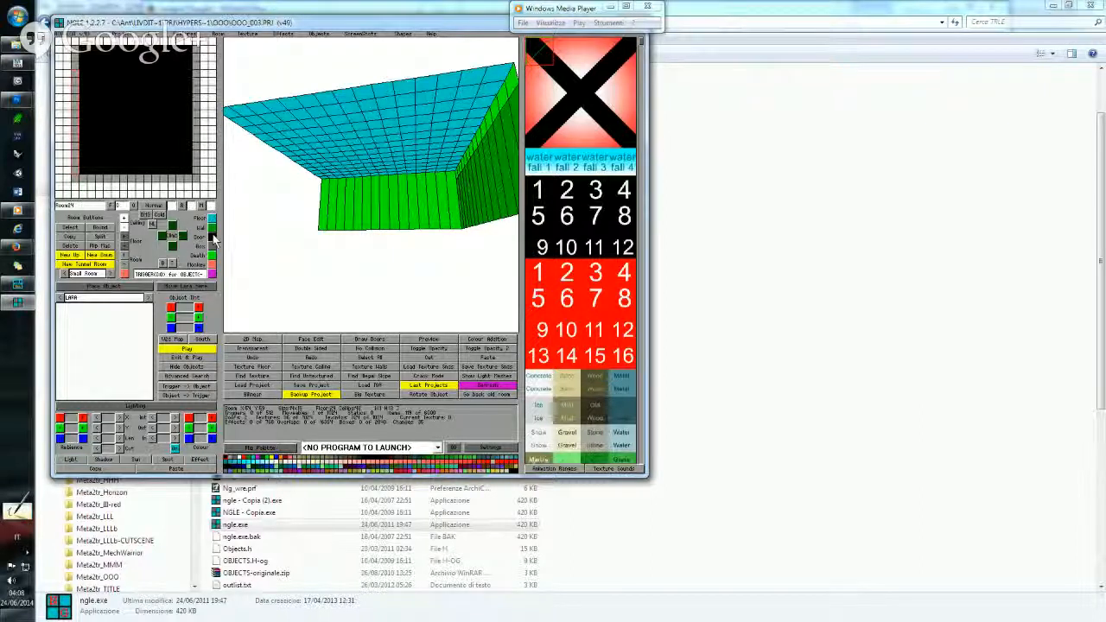
{"action": "left_click", "coordinate": [213, 239]}
{"action": "key", "text": "Page_Up"}
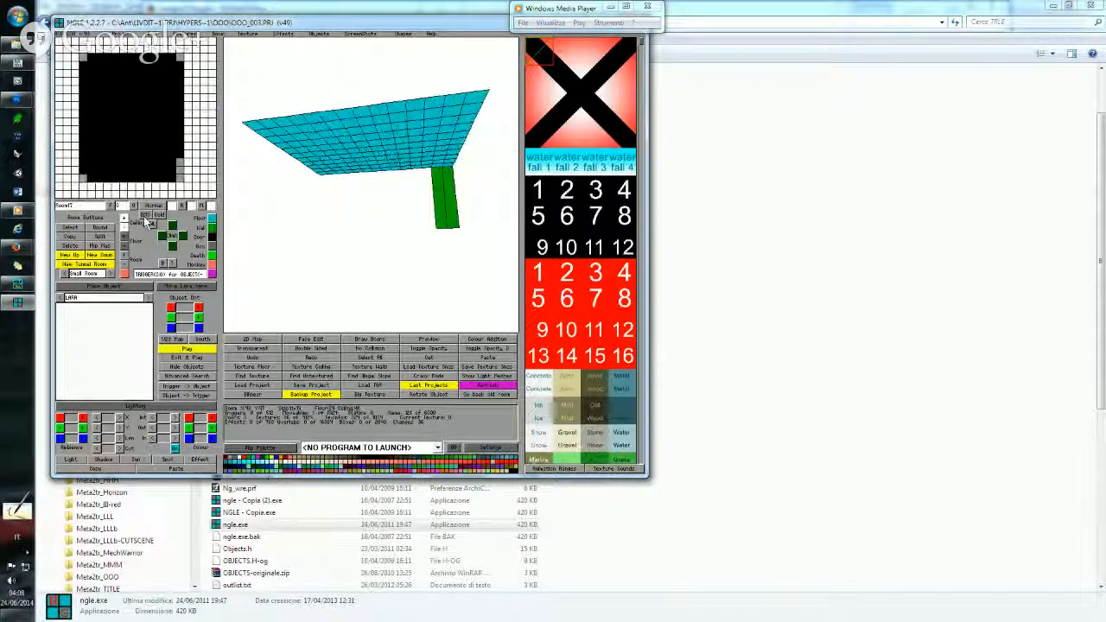
{"action": "left_click", "coordinate": [180, 164]}
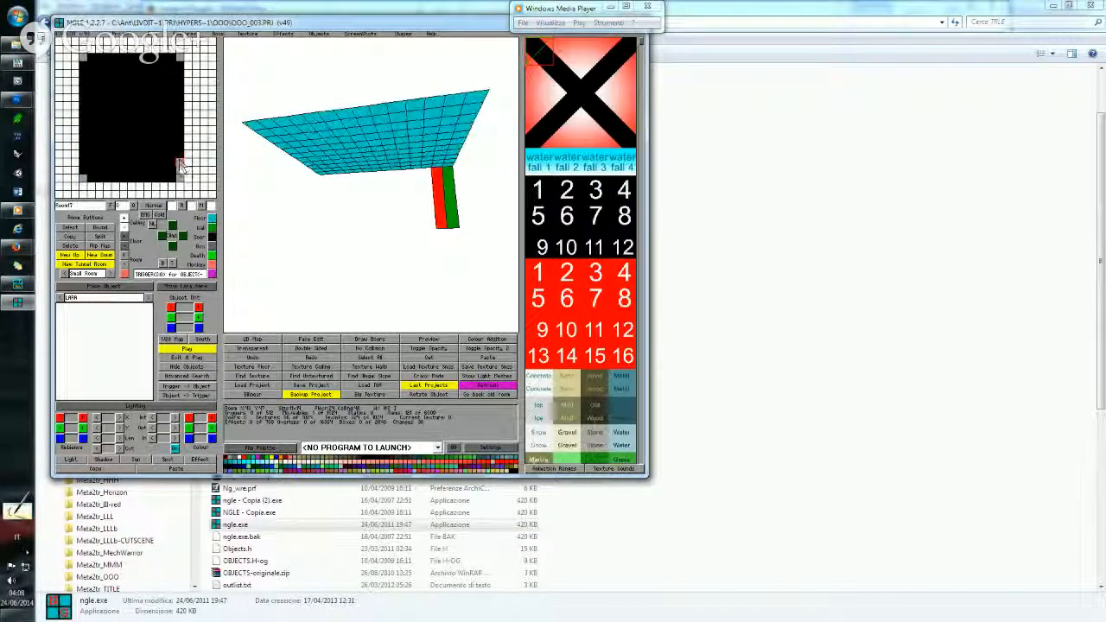
{"action": "left_click", "coordinate": [217, 245]}
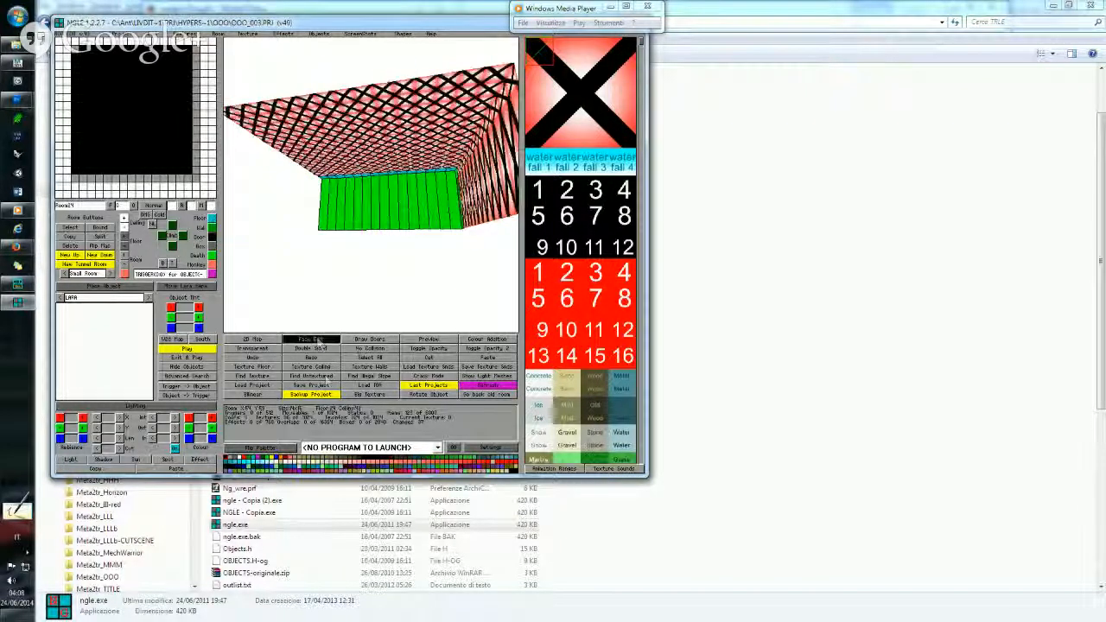
Save the project as OOO_003.PRJ, replacing the existing file.
{"action": "left_click", "coordinate": [313, 385]}
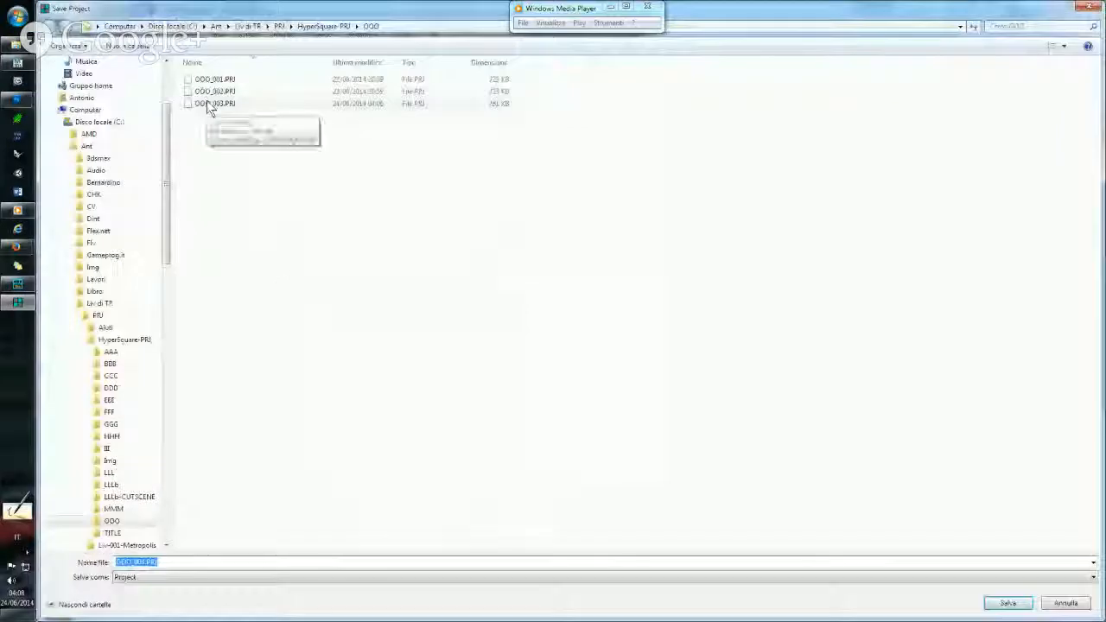
{"action": "double_click", "coordinate": [208, 103]}
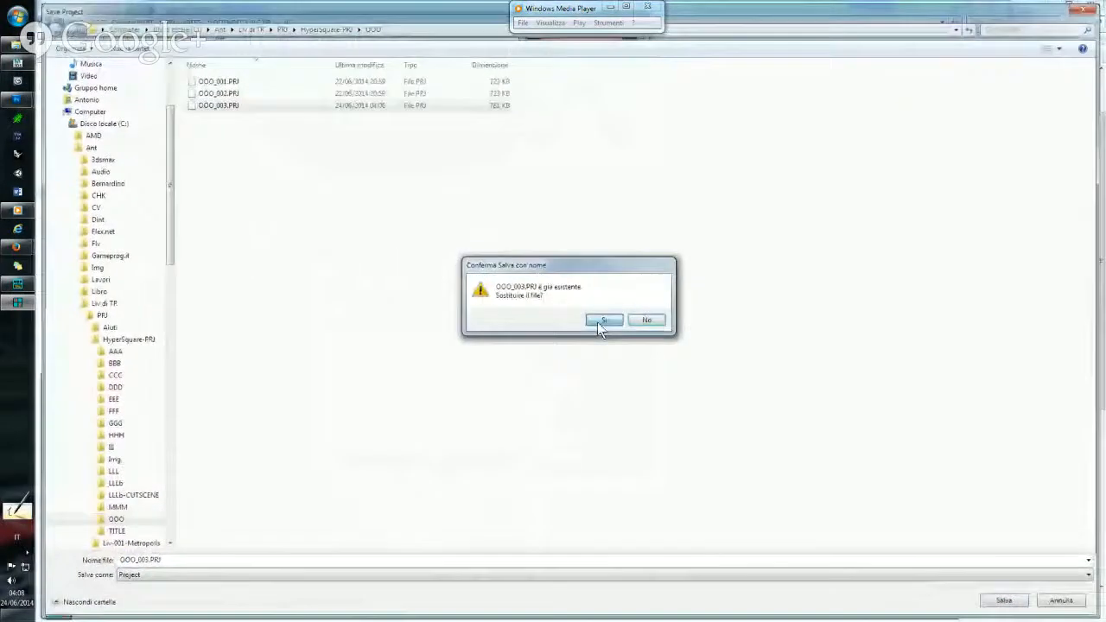
{"action": "left_click", "coordinate": [601, 320]}
{"action": "left_click", "coordinate": [573, 348]}
Examine the textured room together with its connected rooms in the 3D view, then restore the plain single-room display.
{"action": "left_click", "coordinate": [370, 339]}
{"action": "right_click_drag", "start_coordinate": [400, 229], "coordinate": [382, 204]}
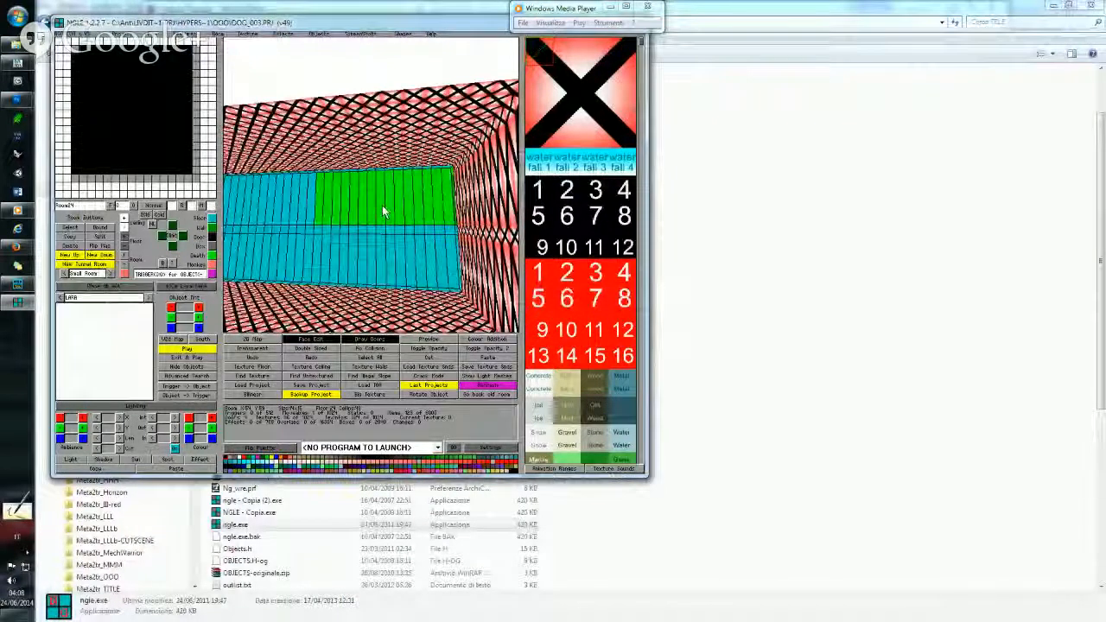
{"action": "left_click", "coordinate": [369, 343]}
{"action": "mouse_move", "coordinate": [341, 294]}
{"action": "right_mouse_down"}
{"action": "mouse_move", "coordinate": [323, 286]}
{"action": "mouse_move", "coordinate": [311, 337]}
{"action": "right_mouse_up"}
{"action": "left_click", "coordinate": [316, 340]}
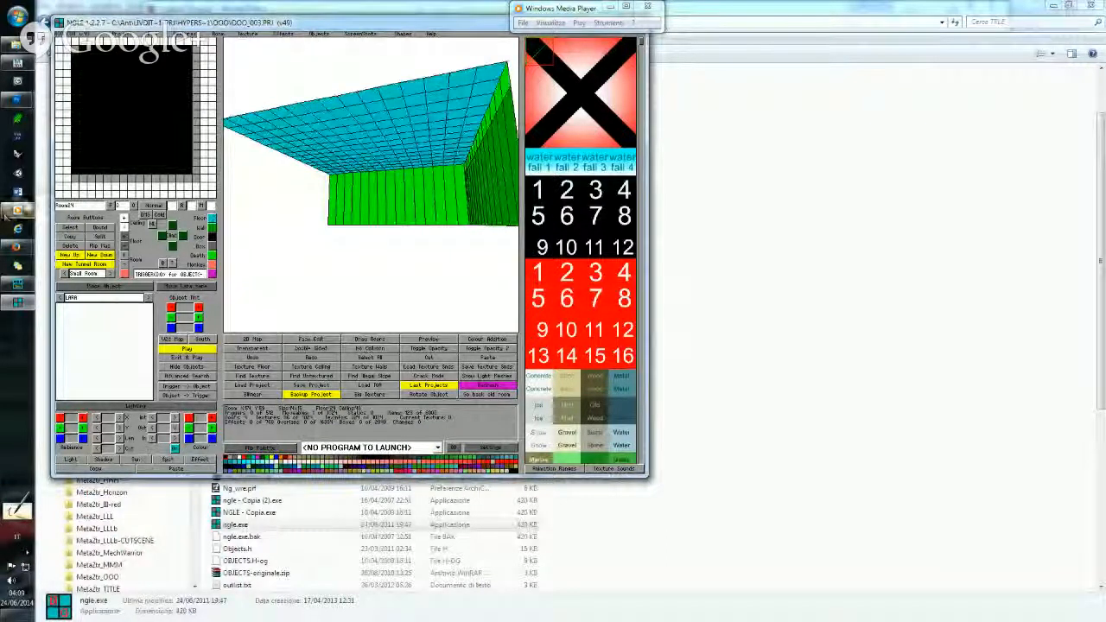
Open OOO_004.MQO in Metasequoia and examine the height of the level's outer walls.
{"action": "right_click", "coordinate": [17, 211]}
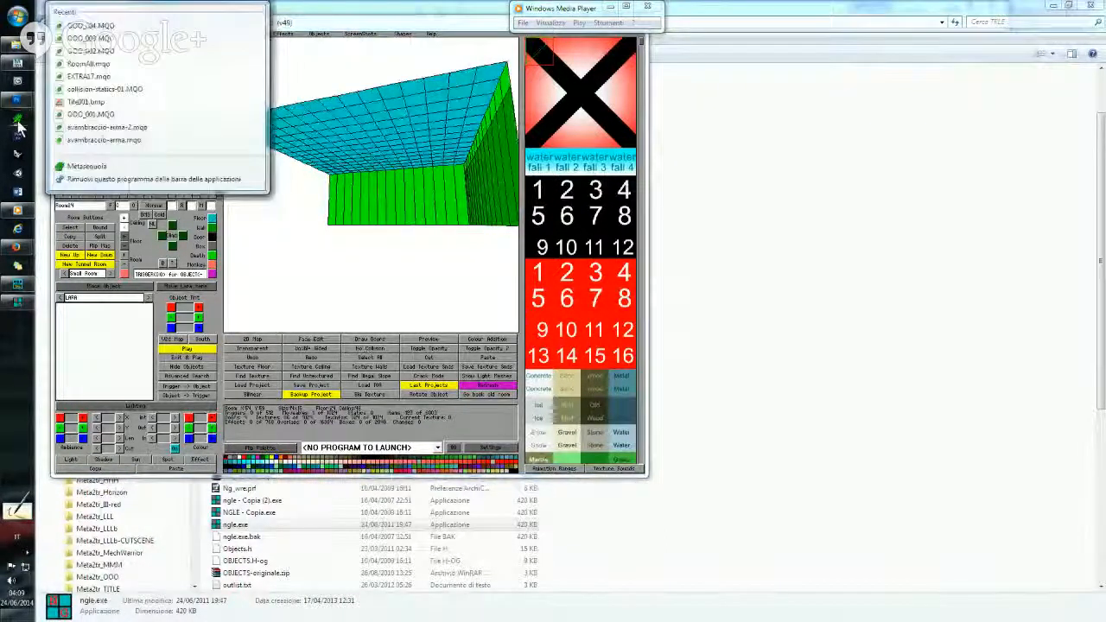
{"action": "left_click", "coordinate": [90, 26]}
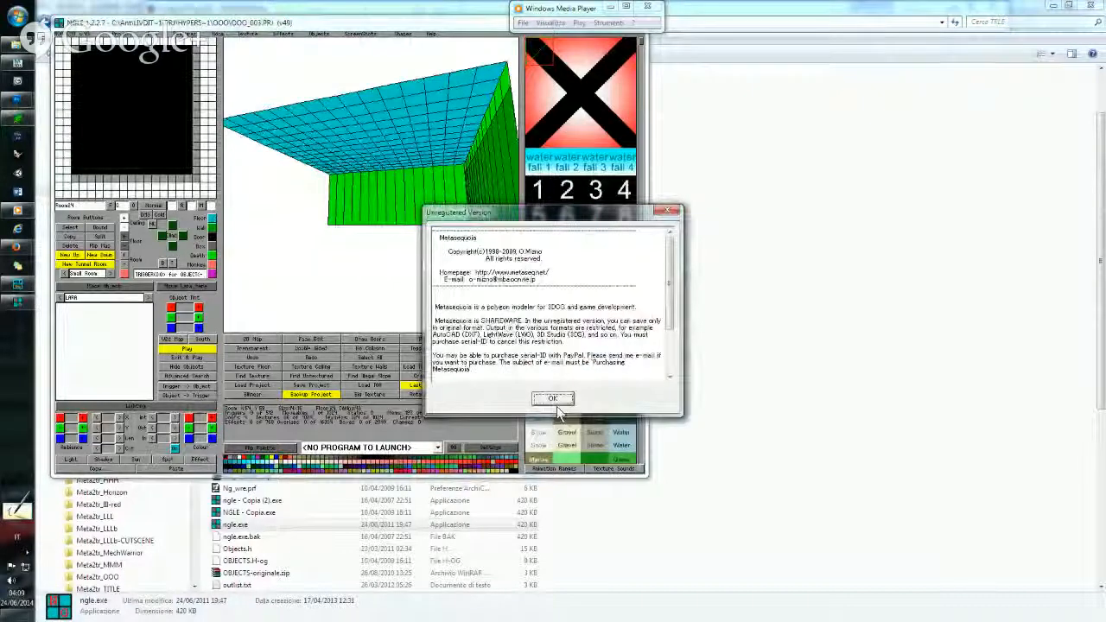
{"action": "left_click", "coordinate": [554, 401]}
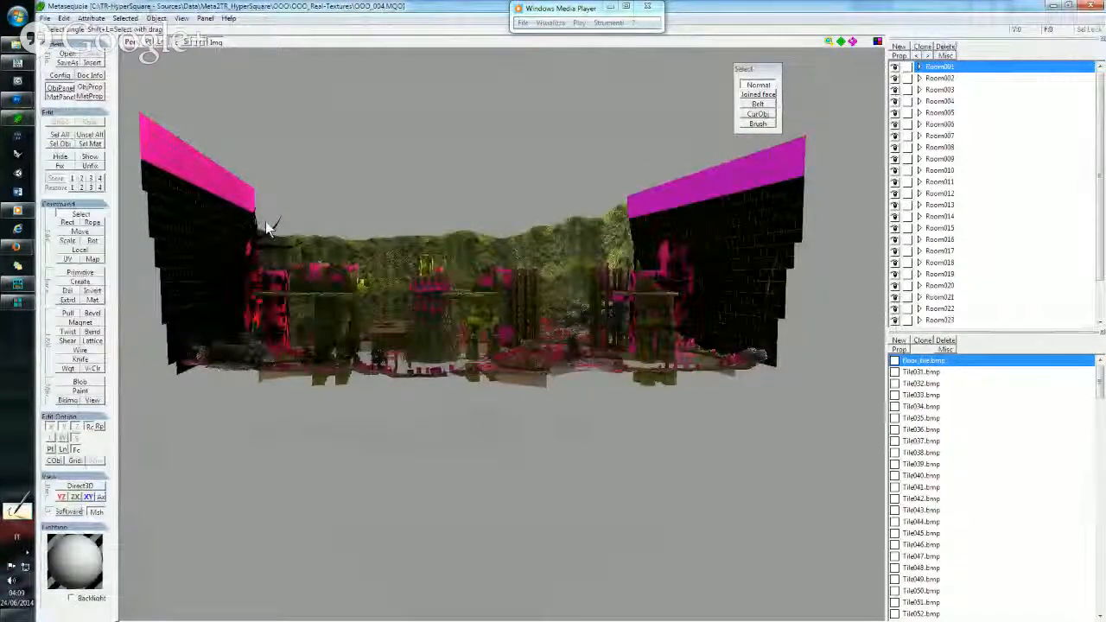
{"action": "right_click_drag", "start_coordinate": [269, 223], "coordinate": [280, 223]}
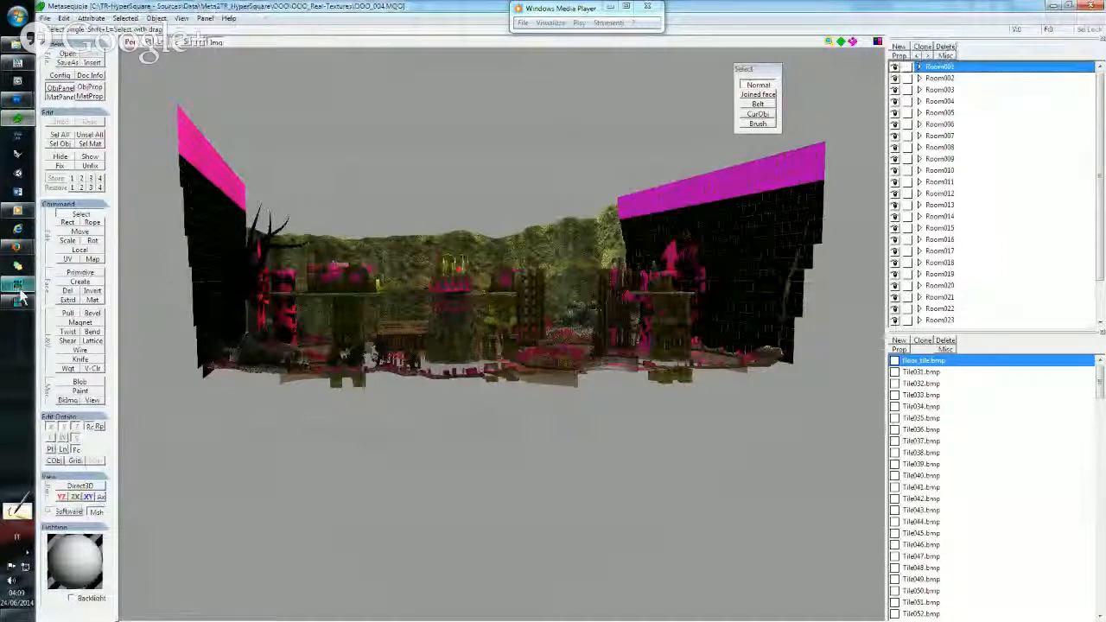
Switch back to NGLE and raise the entire ceiling of Room24.
{"action": "left_click", "coordinate": [19, 248]}
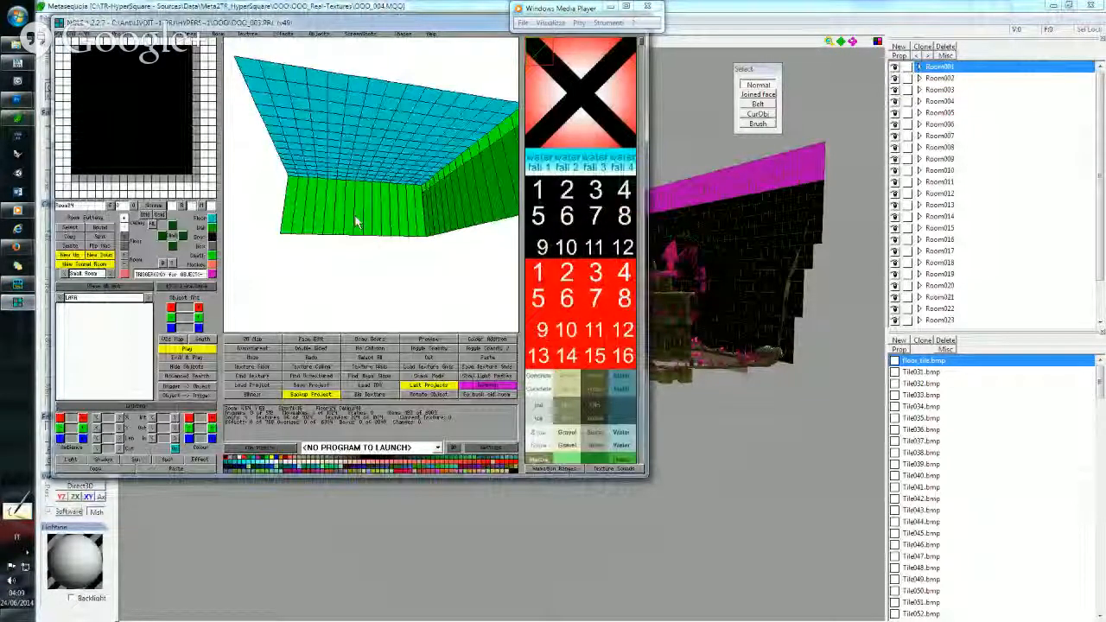
{"action": "right_click_drag", "start_coordinate": [354, 222], "coordinate": [294, 171]}
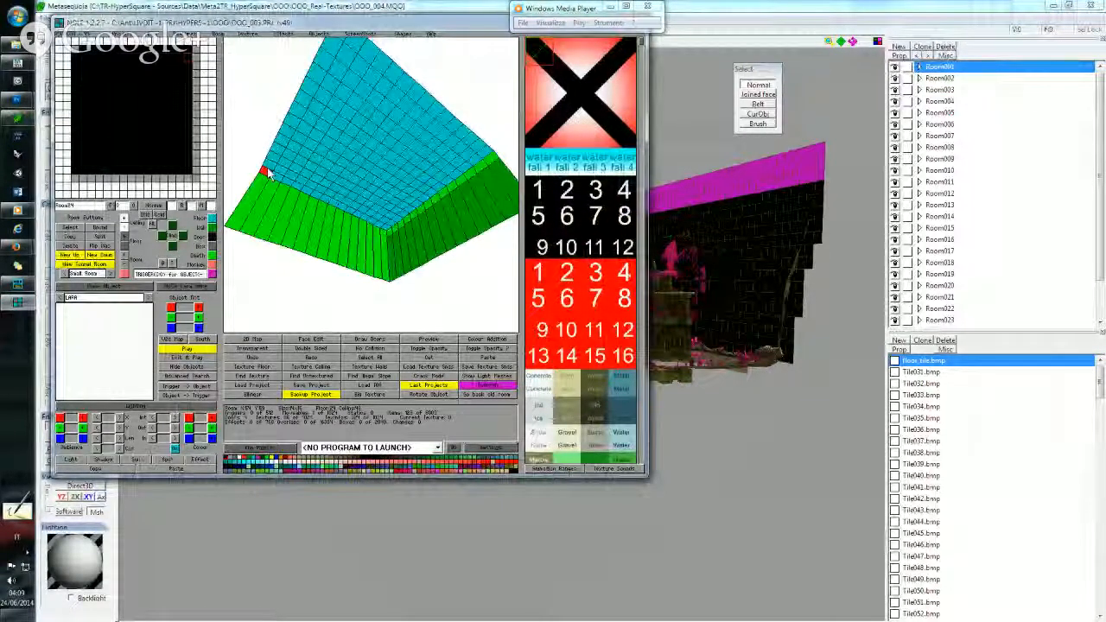
{"action": "left_click_drag", "start_coordinate": [270, 173], "coordinate": [489, 156]}
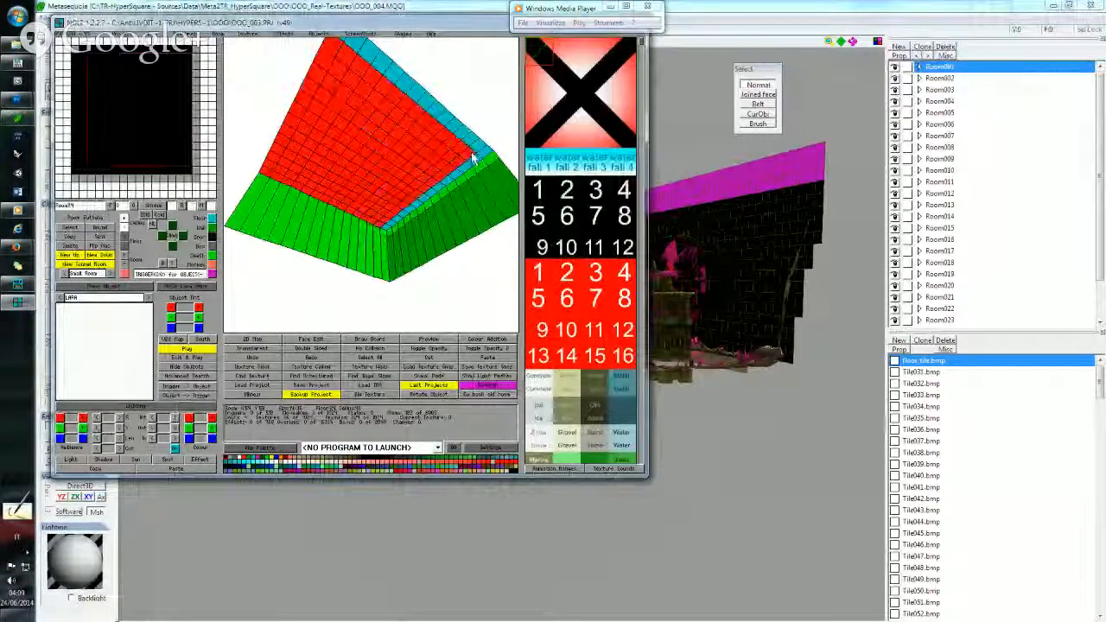
{"action": "left_click", "coordinate": [124, 219]}
{"action": "left_click", "coordinate": [124, 218]}
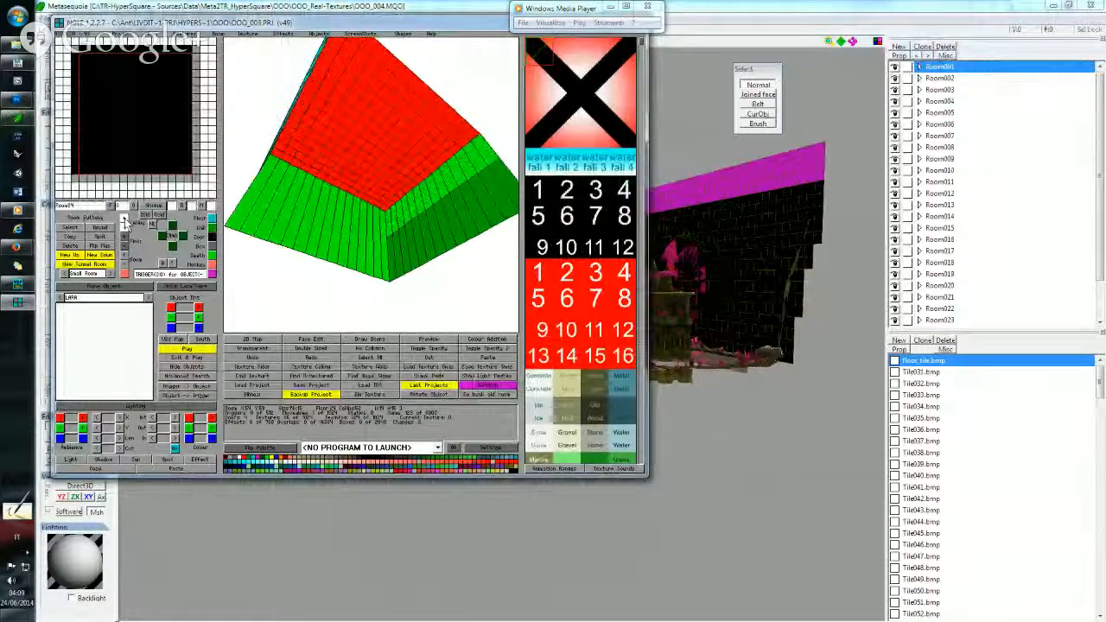
Go through Room24's door into the adjoining Room23 and raise its entire ceiling.
{"action": "left_click", "coordinate": [125, 54]}
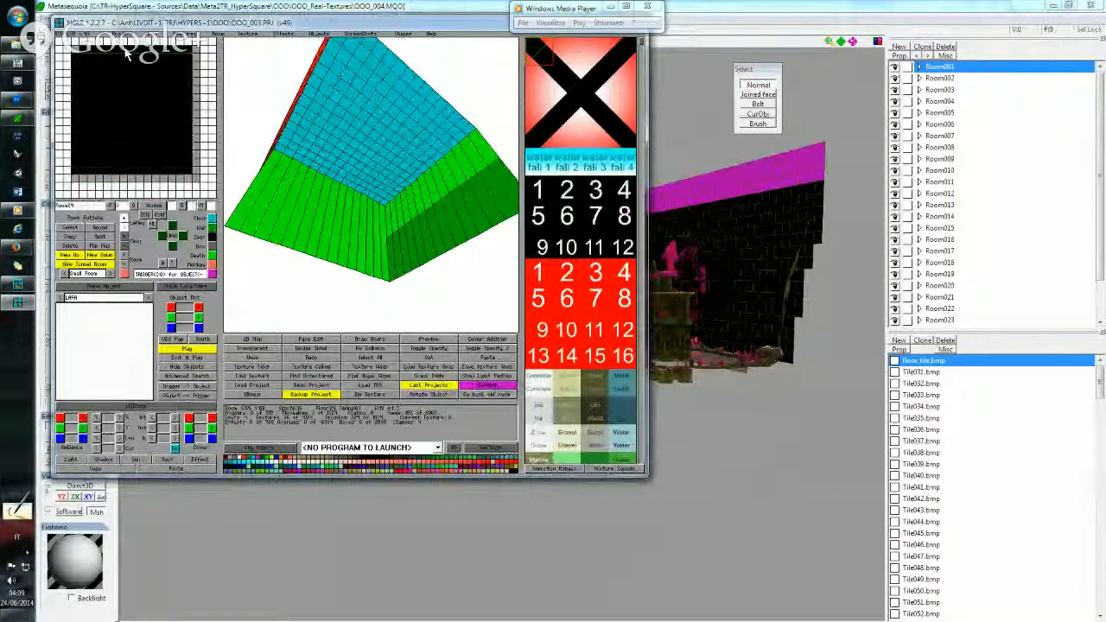
{"action": "left_click_drag", "start_coordinate": [275, 177], "coordinate": [469, 151]}
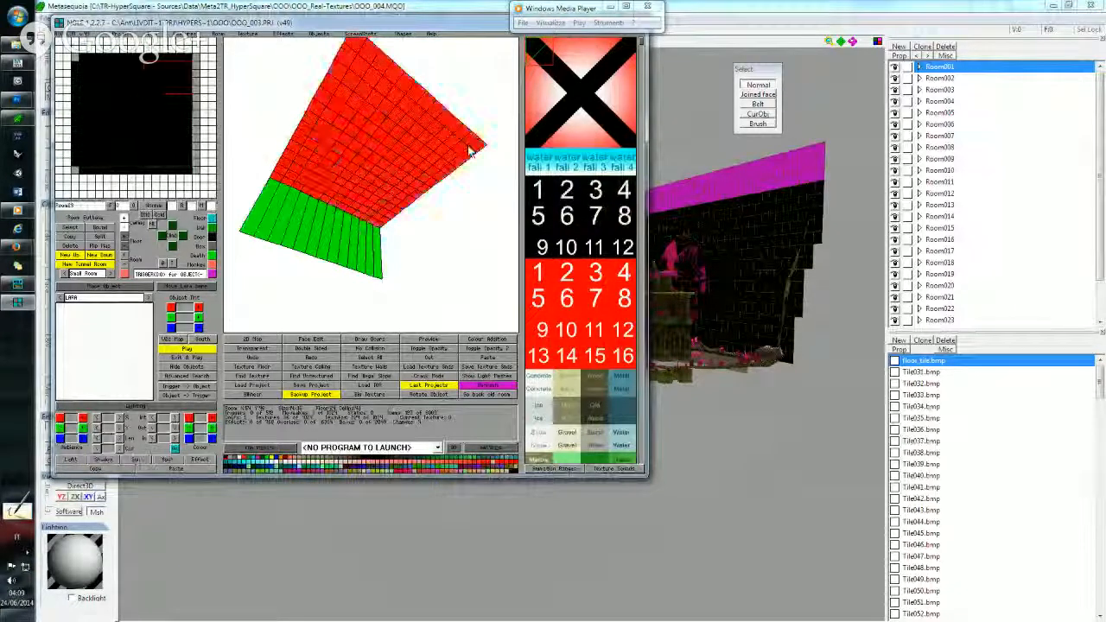
{"action": "left_click", "coordinate": [124, 220]}
{"action": "left_click", "coordinate": [124, 221]}
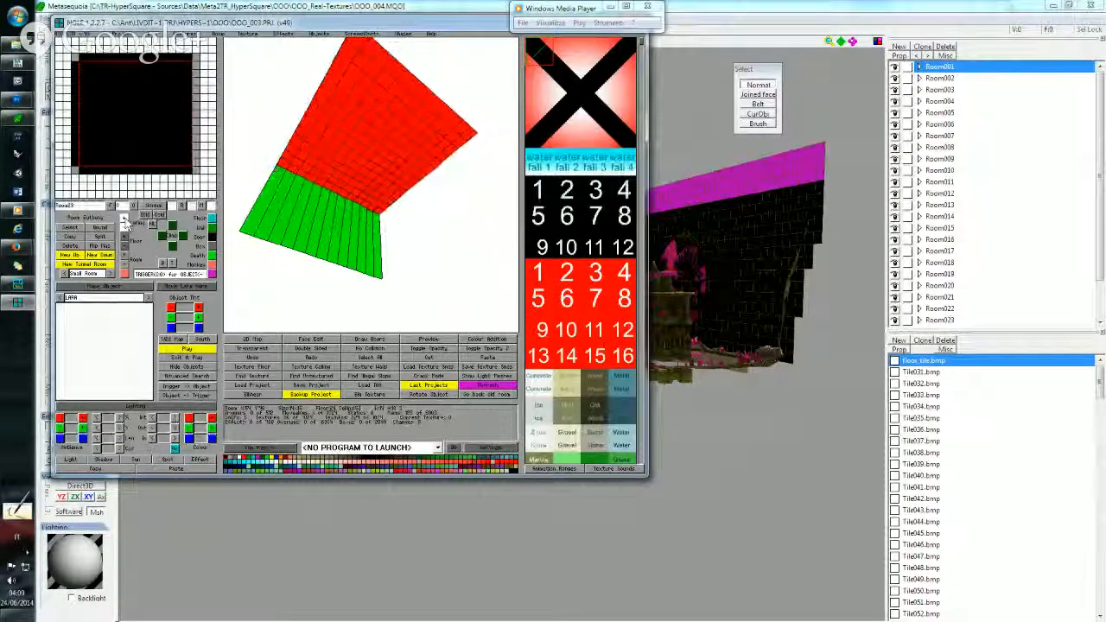
Move on from Room23 to the adjoining Room22, select all of its ceiling squares and raise them.
{"action": "right_click", "coordinate": [118, 61]}
{"action": "left_click", "coordinate": [116, 64]}
{"action": "left_click_drag", "start_coordinate": [84, 66], "coordinate": [190, 169]}
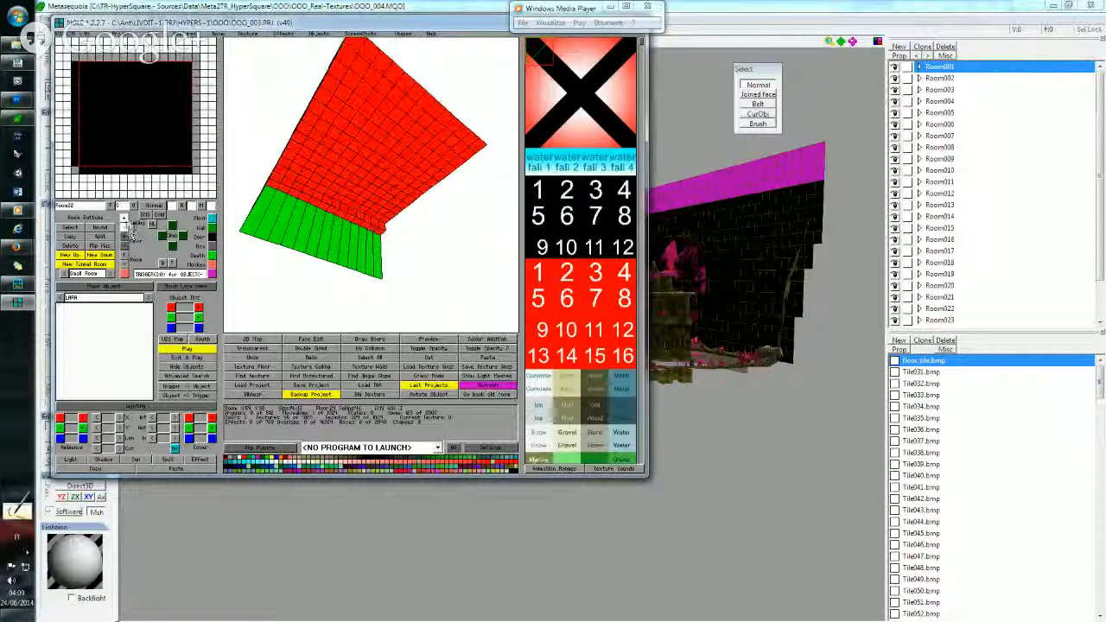
{"action": "left_click", "coordinate": [124, 220]}
{"action": "left_click", "coordinate": [124, 220]}
{"action": "left_click", "coordinate": [124, 221]}
{"action": "left_click", "coordinate": [124, 221]}
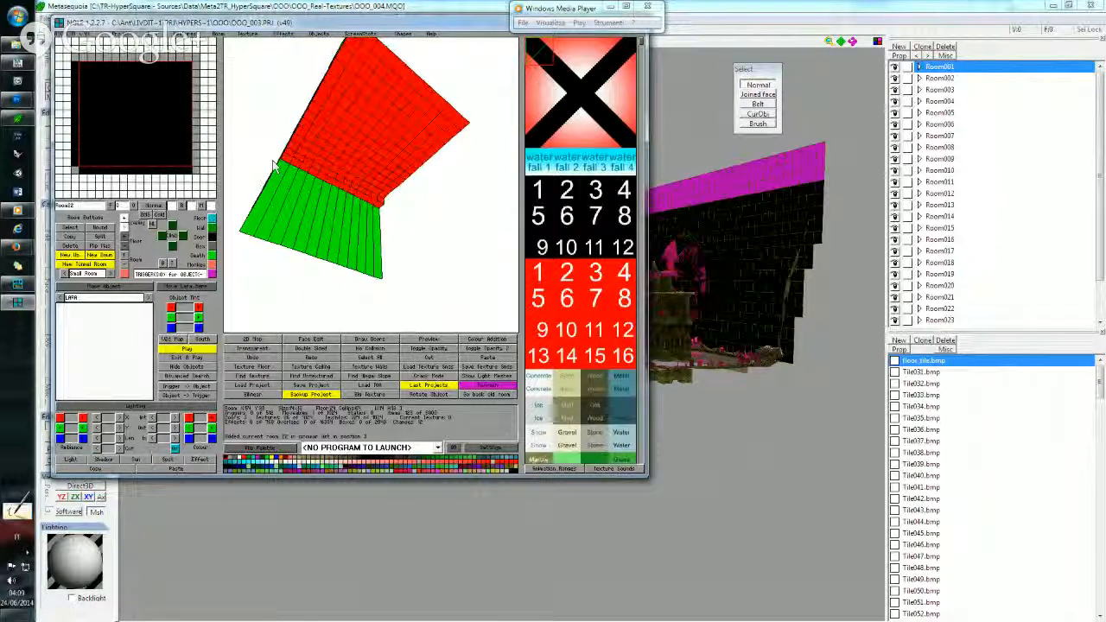
{"action": "left_click_drag", "start_coordinate": [283, 158], "coordinate": [372, 201]}
{"action": "key", "text": "a"}
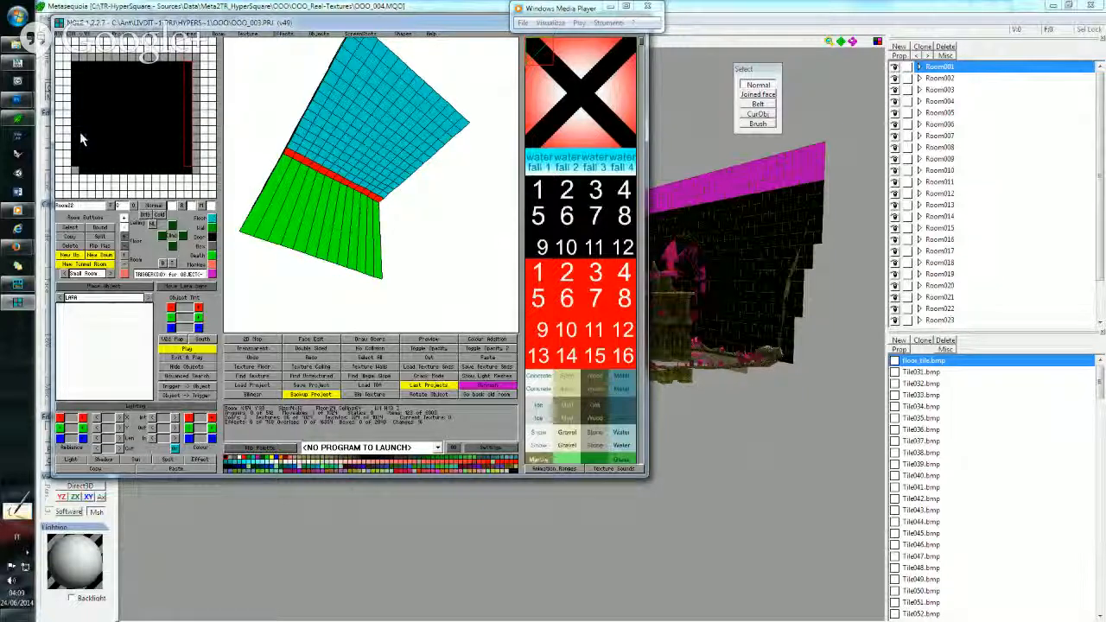
Enter Room16 through the door in Room22's side wall and raise the whole ceiling there.
{"action": "right_click", "coordinate": [76, 132]}
{"action": "left_click", "coordinate": [287, 170]}
{"action": "left_click_drag", "start_coordinate": [437, 170], "coordinate": [471, 166]}
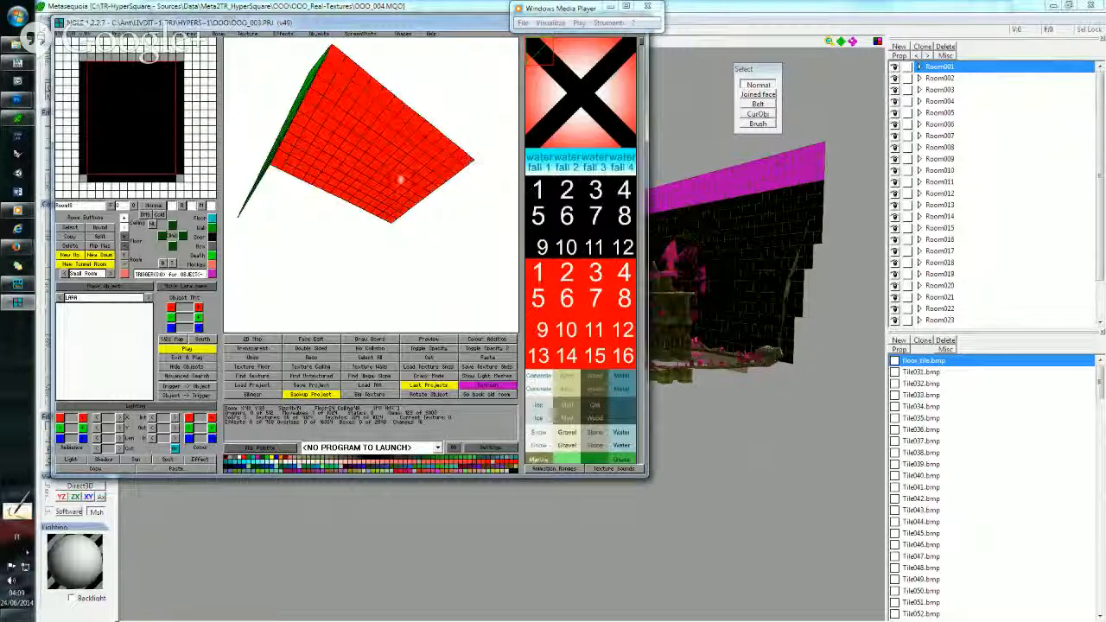
{"action": "left_click", "coordinate": [124, 218]}
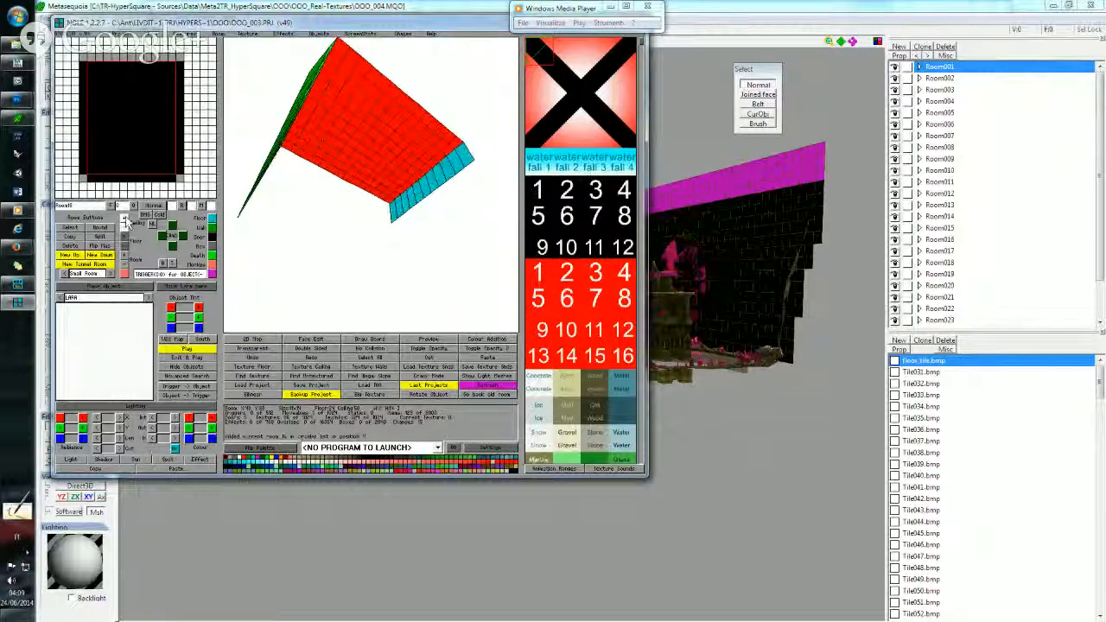
{"action": "left_click", "coordinate": [125, 219]}
Continue from Room16 into Room17 and raise the ceiling over the full floor area.
{"action": "left_click", "coordinate": [108, 178]}
{"action": "left_click", "coordinate": [107, 178]}
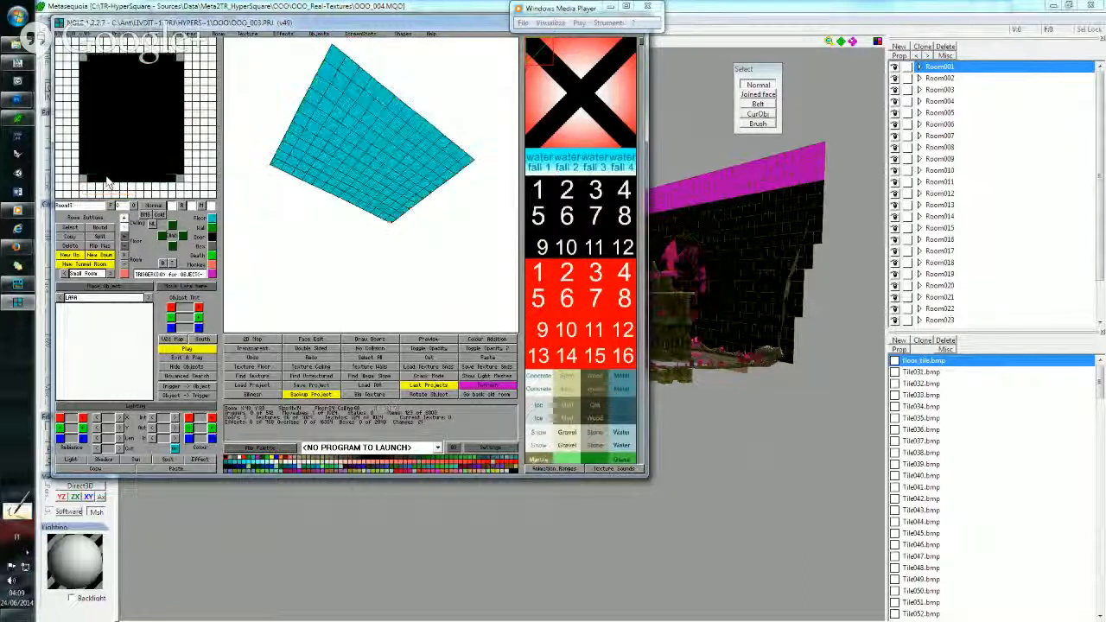
{"action": "left_click", "coordinate": [278, 161]}
{"action": "left_click_drag", "start_coordinate": [412, 154], "coordinate": [464, 159]}
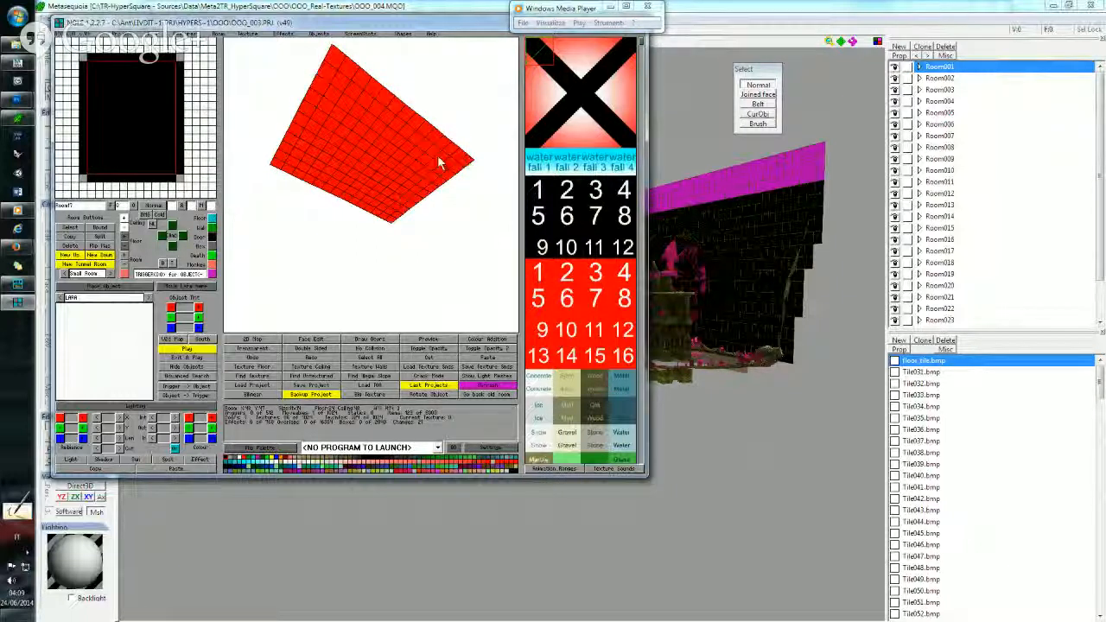
{"action": "left_click", "coordinate": [124, 218]}
{"action": "left_click", "coordinate": [123, 218]}
{"action": "left_click", "coordinate": [124, 219]}
{"action": "left_click", "coordinate": [124, 219]}
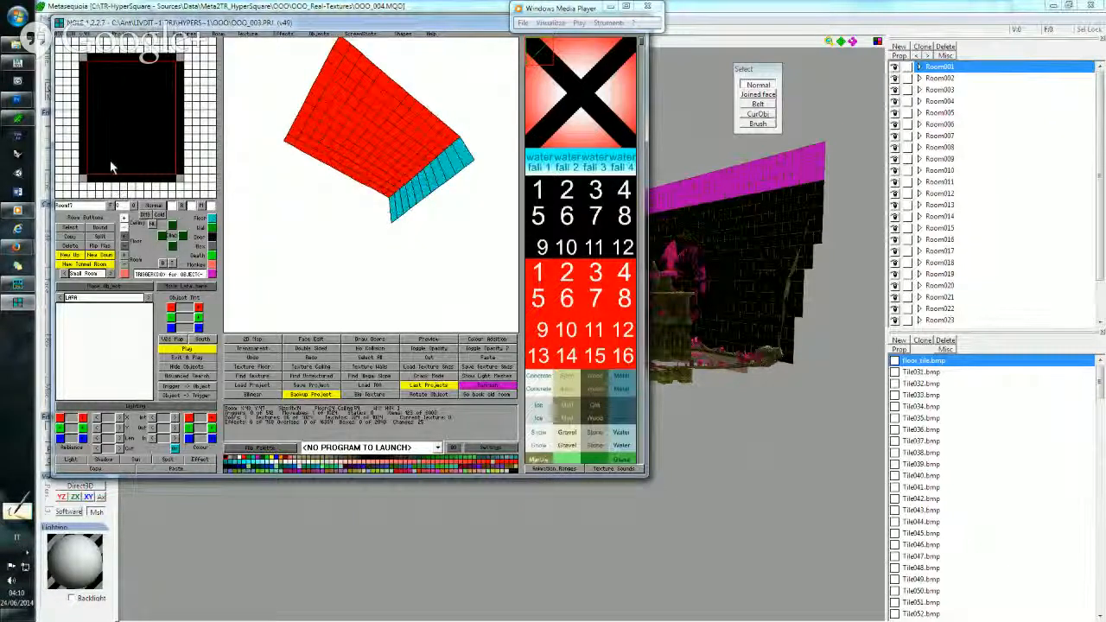
Open the next room in the same row, Room18, and raise its entire ceiling.
{"action": "left_click", "coordinate": [120, 180]}
{"action": "left_click", "coordinate": [121, 178]}
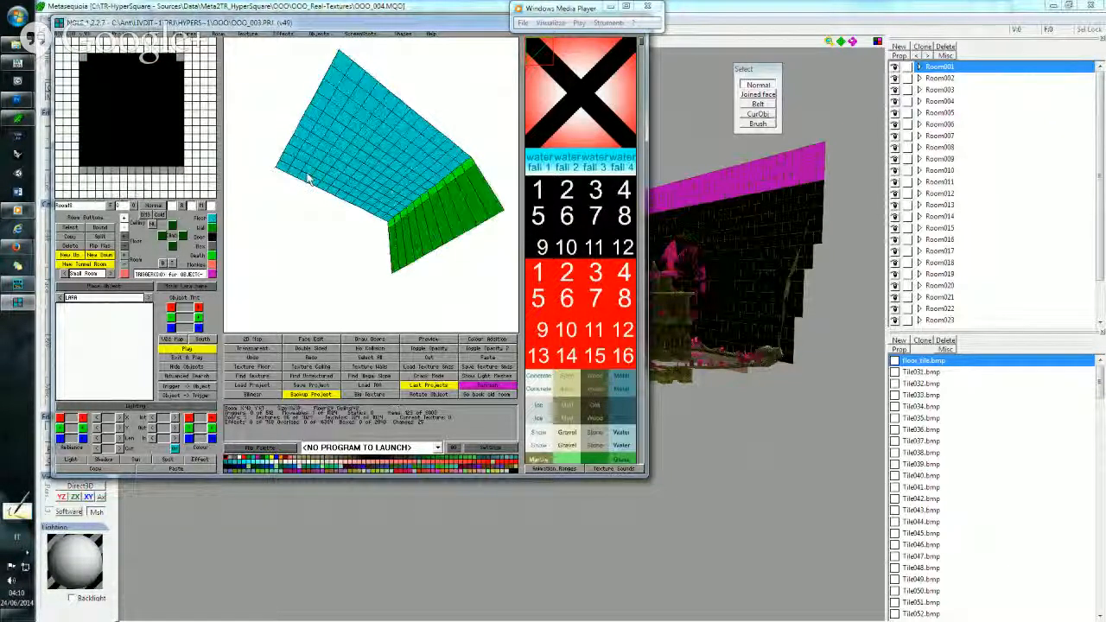
{"action": "left_click_drag", "start_coordinate": [284, 173], "coordinate": [465, 163]}
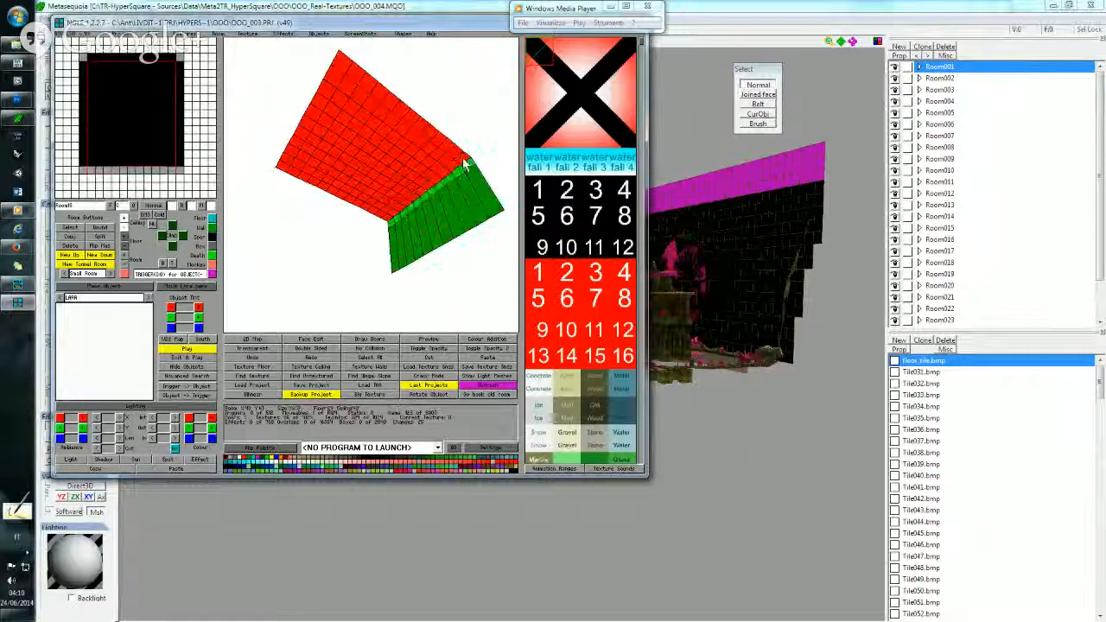
{"action": "left_click", "coordinate": [124, 219]}
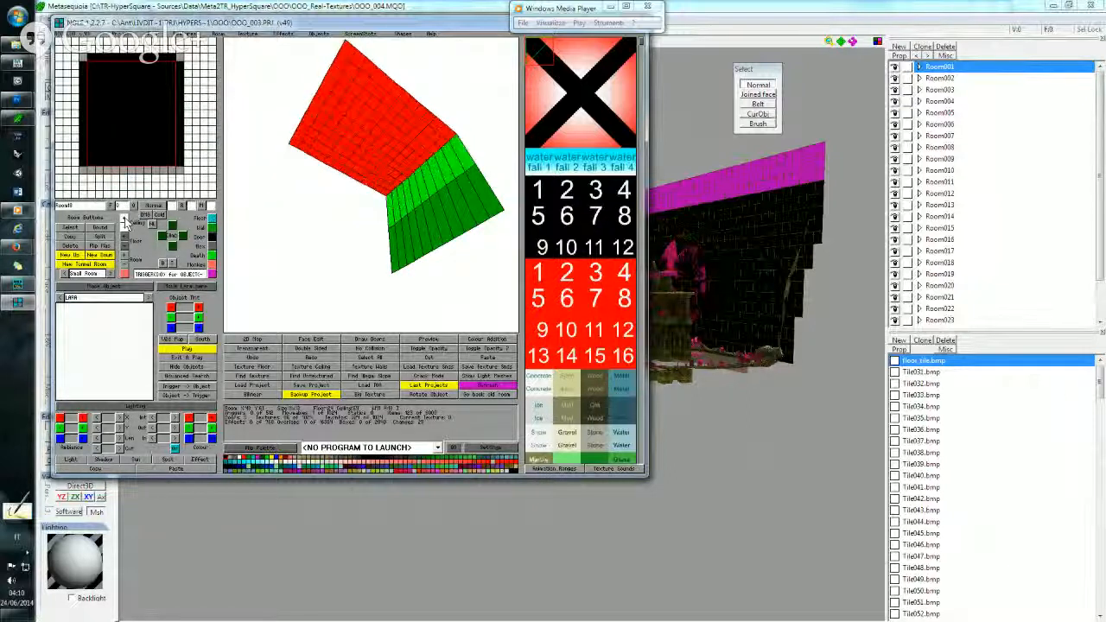
Cross from Room18 into the neighbouring corner Room12, select every ceiling square and raise them.
{"action": "right_click", "coordinate": [87, 164]}
{"action": "right_click", "coordinate": [86, 165]}
{"action": "key", "text": "Right"}
{"action": "key", "text": "Right"}
{"action": "key", "text": "Right"}
{"action": "key", "text": "Right"}
{"action": "key", "text": "Right"}
{"action": "key", "text": "Right"}
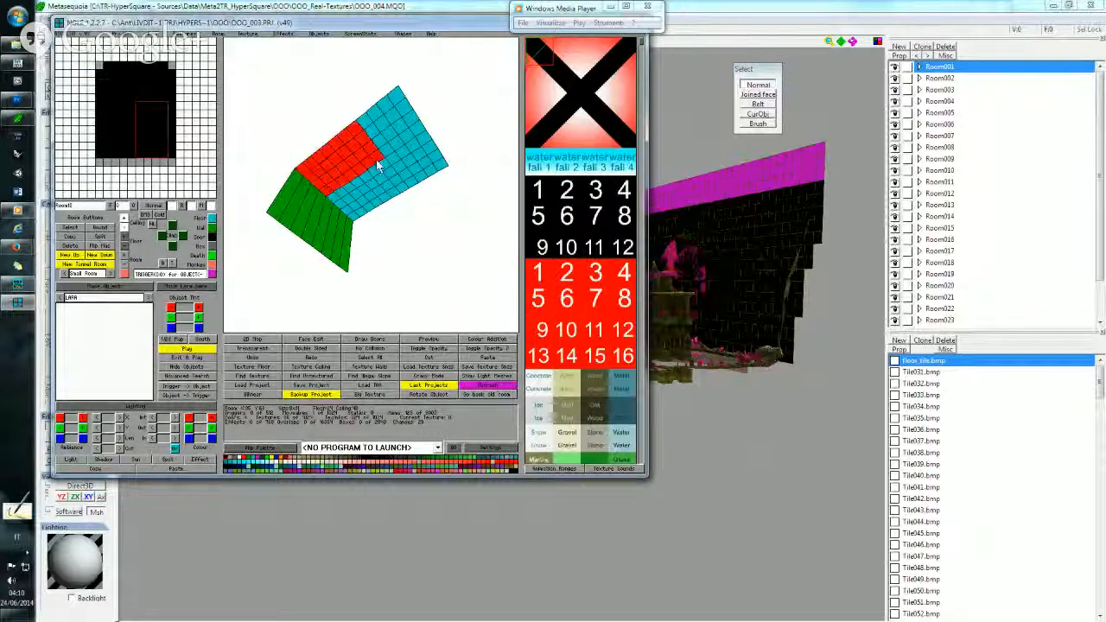
{"action": "left_click_drag", "start_coordinate": [378, 167], "coordinate": [458, 170]}
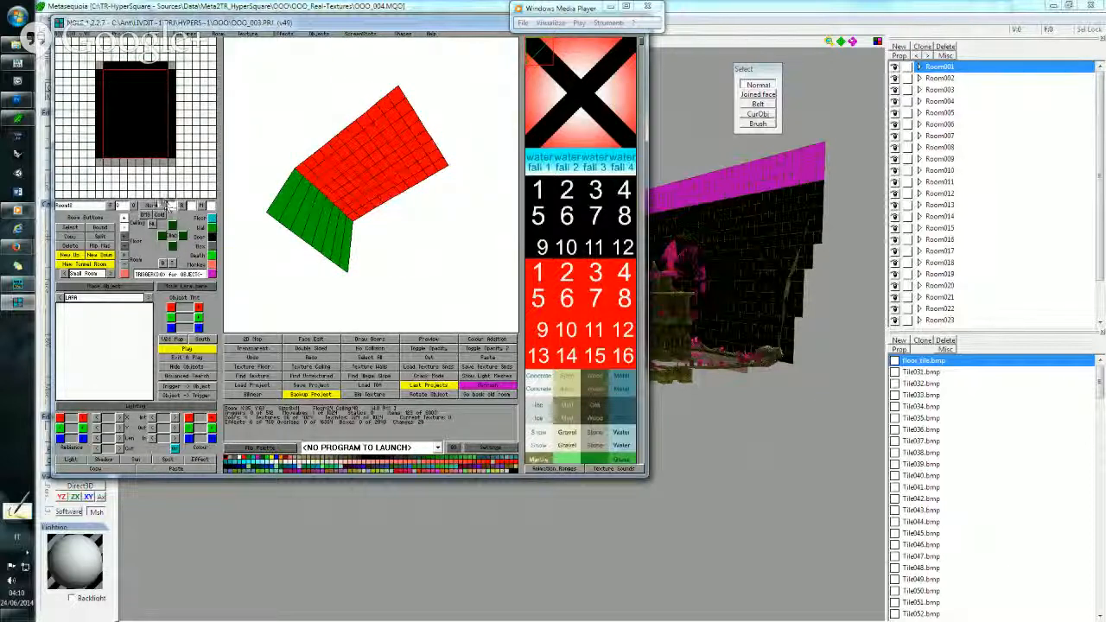
{"action": "left_click", "coordinate": [123, 221]}
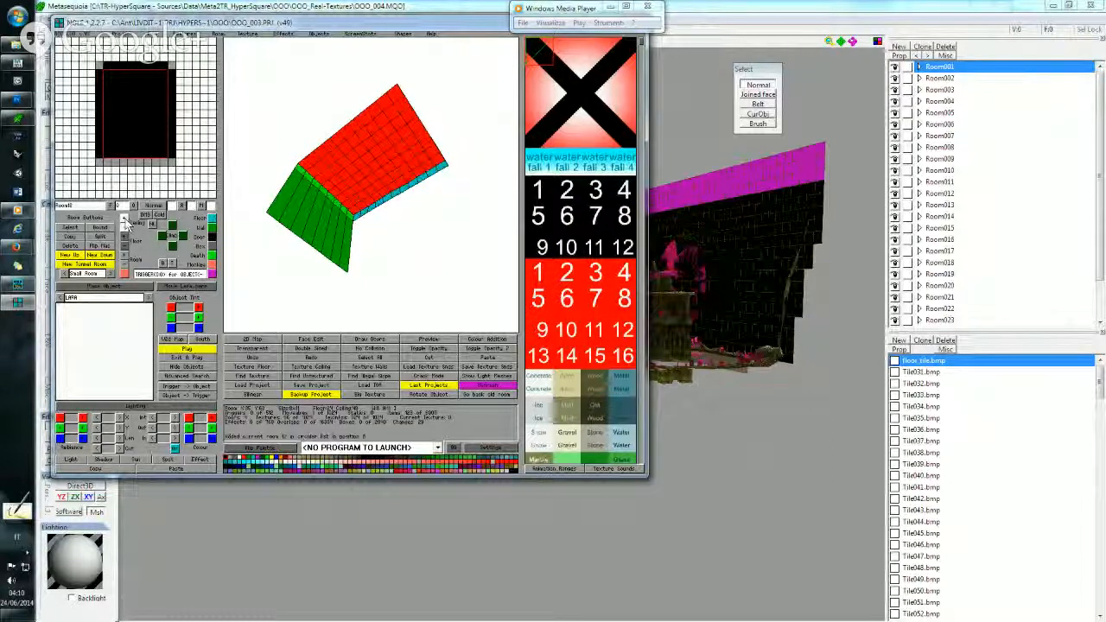
Pass through Room12's door into Room11 and raise all of its ceiling squares.
{"action": "right_click", "coordinate": [148, 71]}
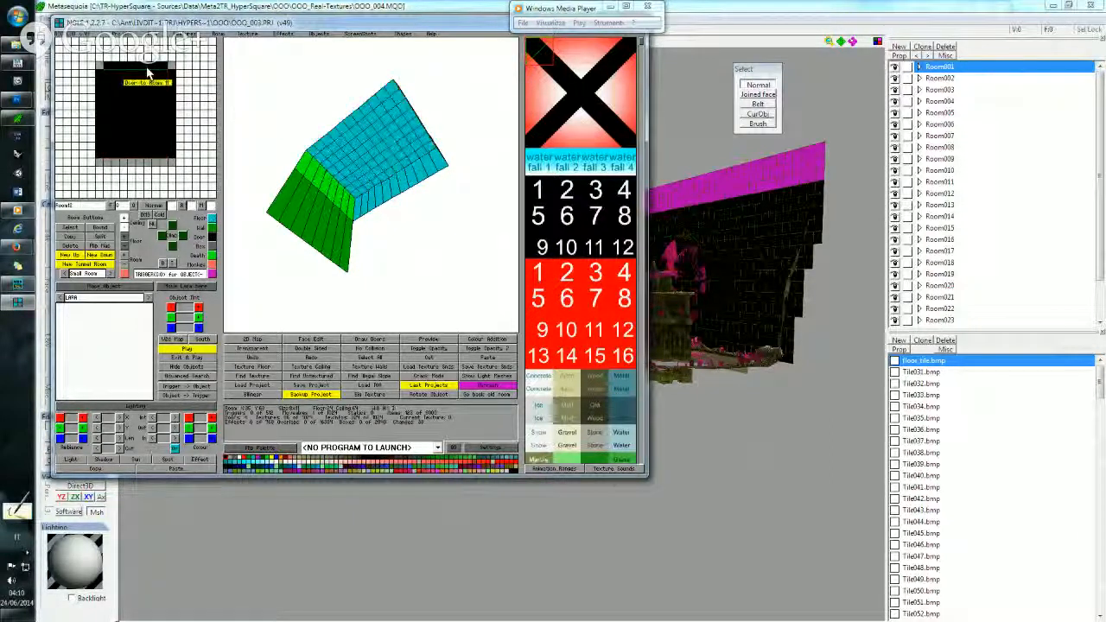
{"action": "left_click", "coordinate": [146, 73]}
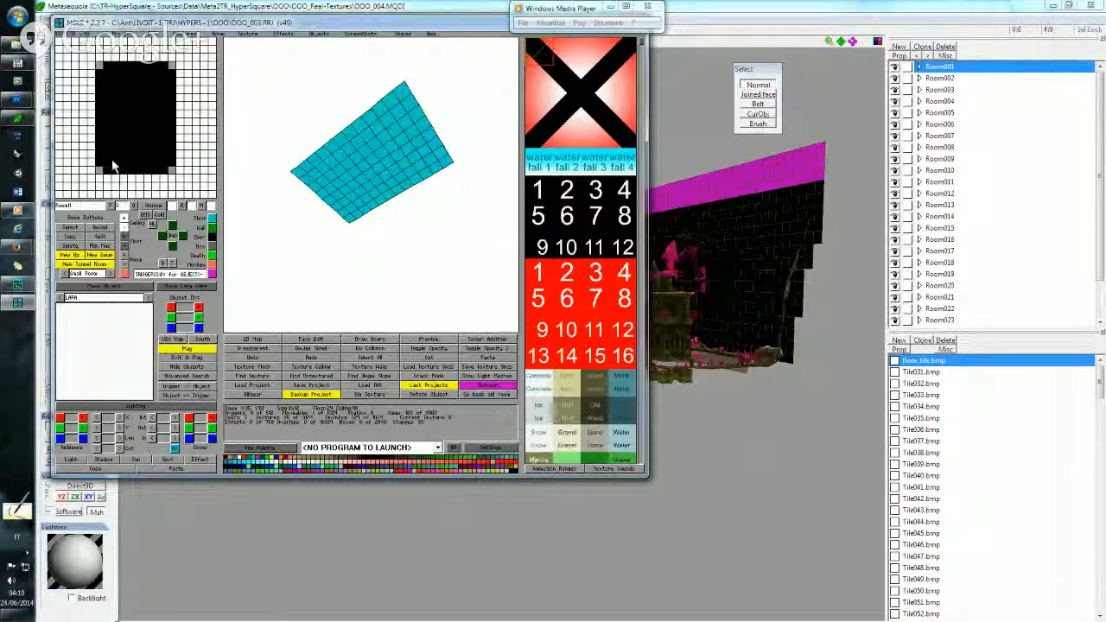
{"action": "left_click_drag", "start_coordinate": [109, 164], "coordinate": [164, 75]}
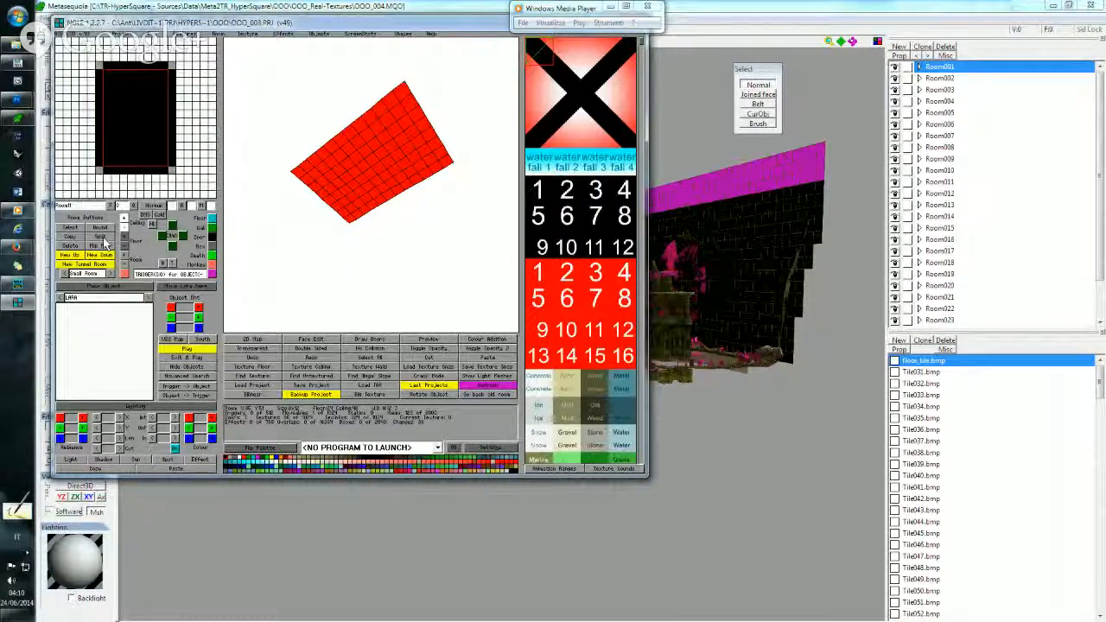
{"action": "left_click", "coordinate": [124, 216]}
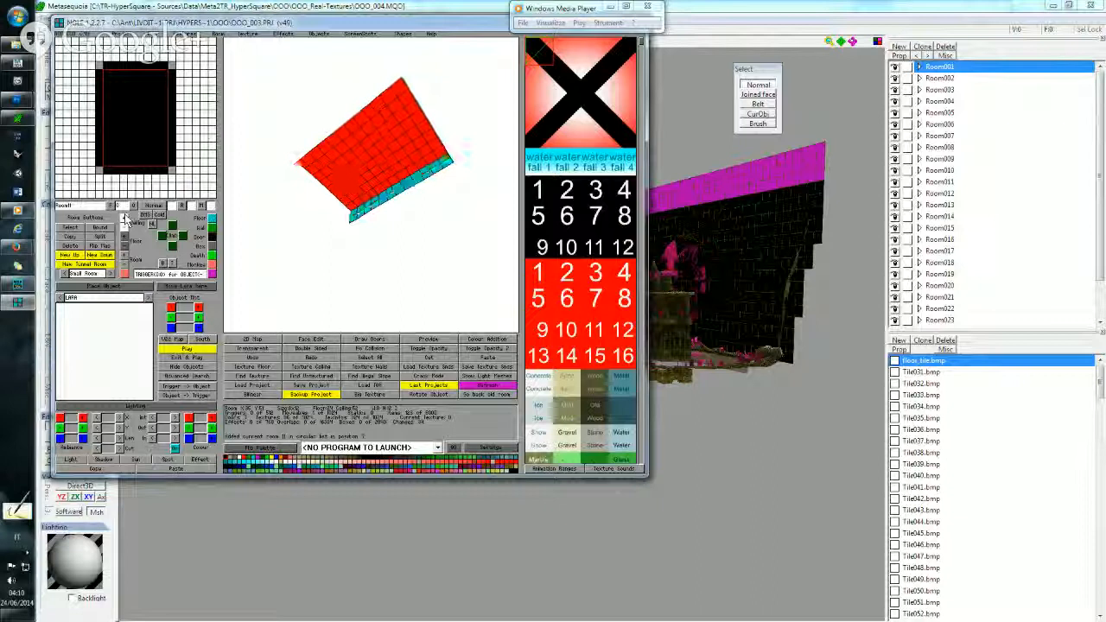
Go from Room11 to the adjoining Room10 and raise its whole ceiling.
{"action": "right_click", "coordinate": [136, 74]}
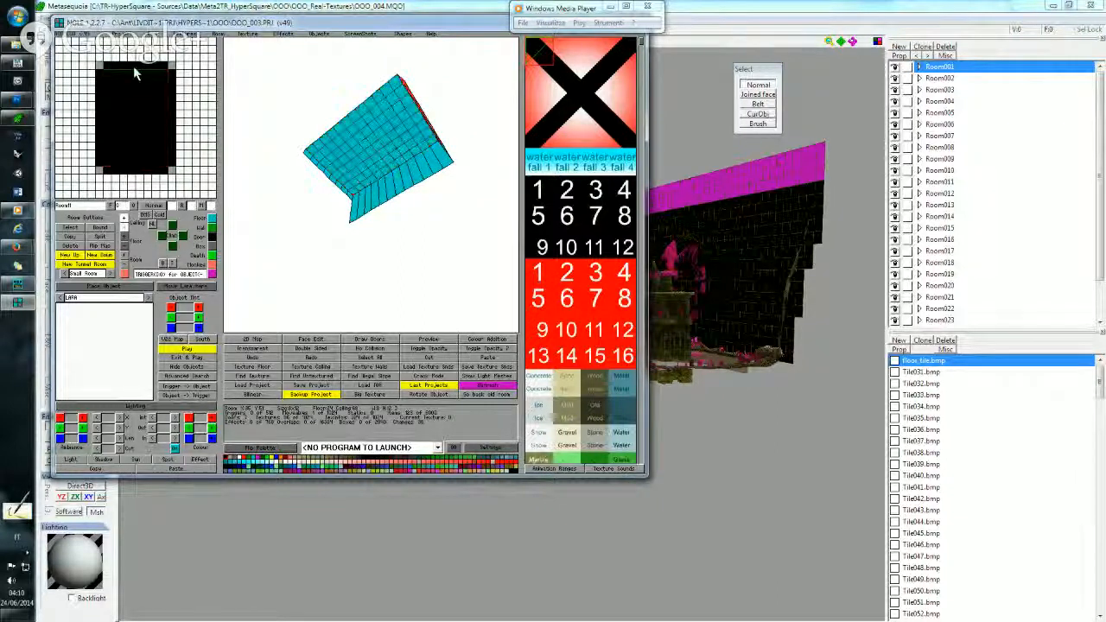
{"action": "right_click", "coordinate": [136, 75]}
{"action": "left_click_drag", "start_coordinate": [100, 188], "coordinate": [164, 54]}
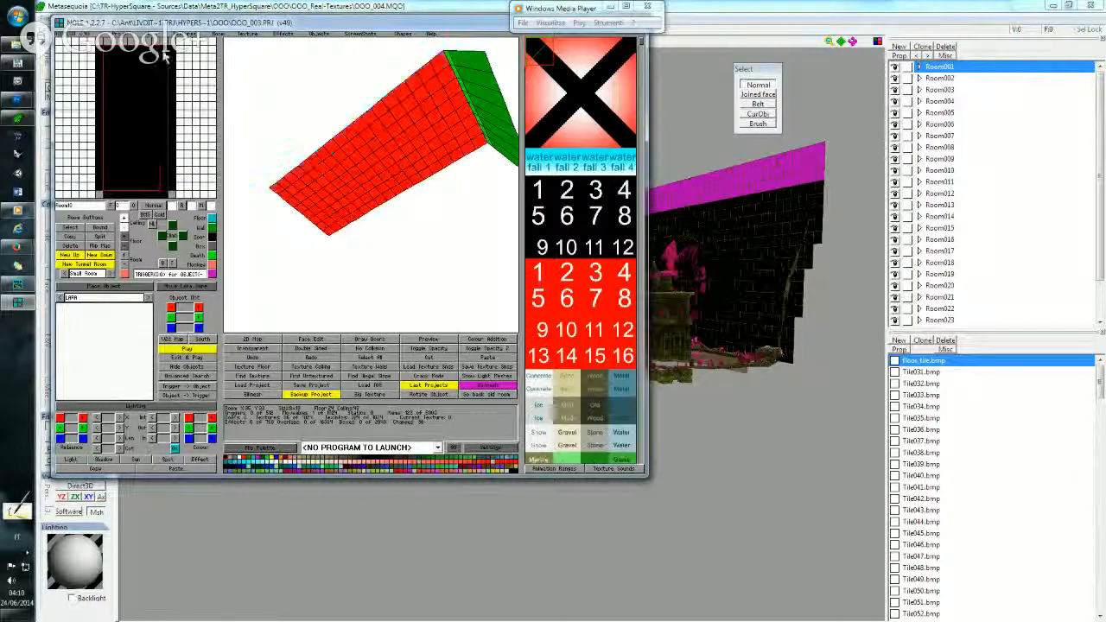
{"action": "left_click", "coordinate": [124, 218]}
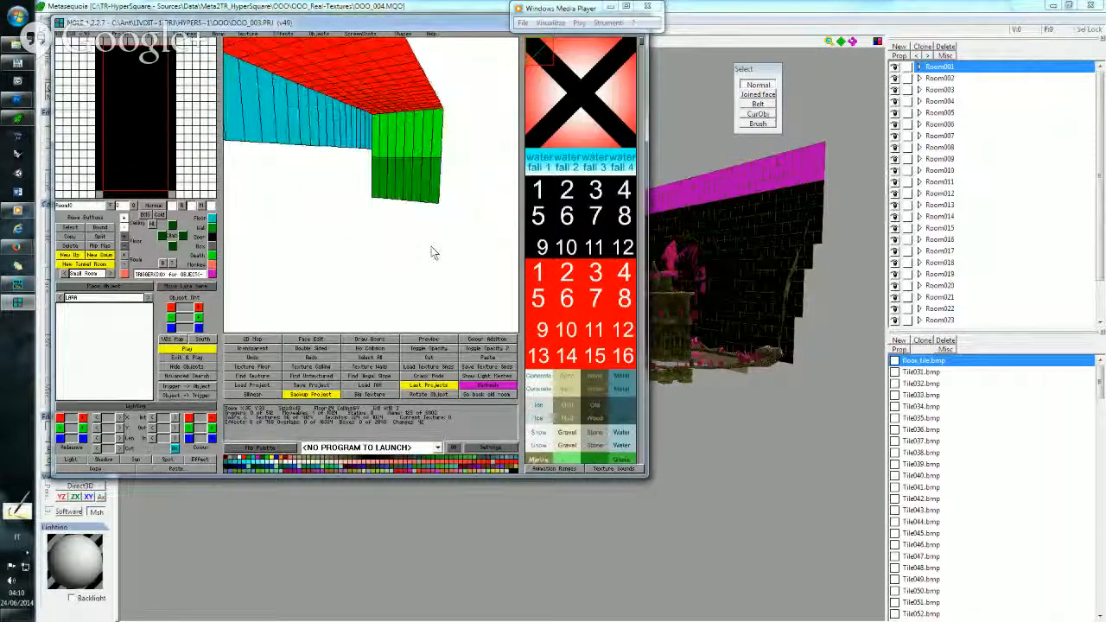
Enter Room4 through the side door of Room10, select its entire ceiling and raise it.
{"action": "left_click", "coordinate": [98, 127]}
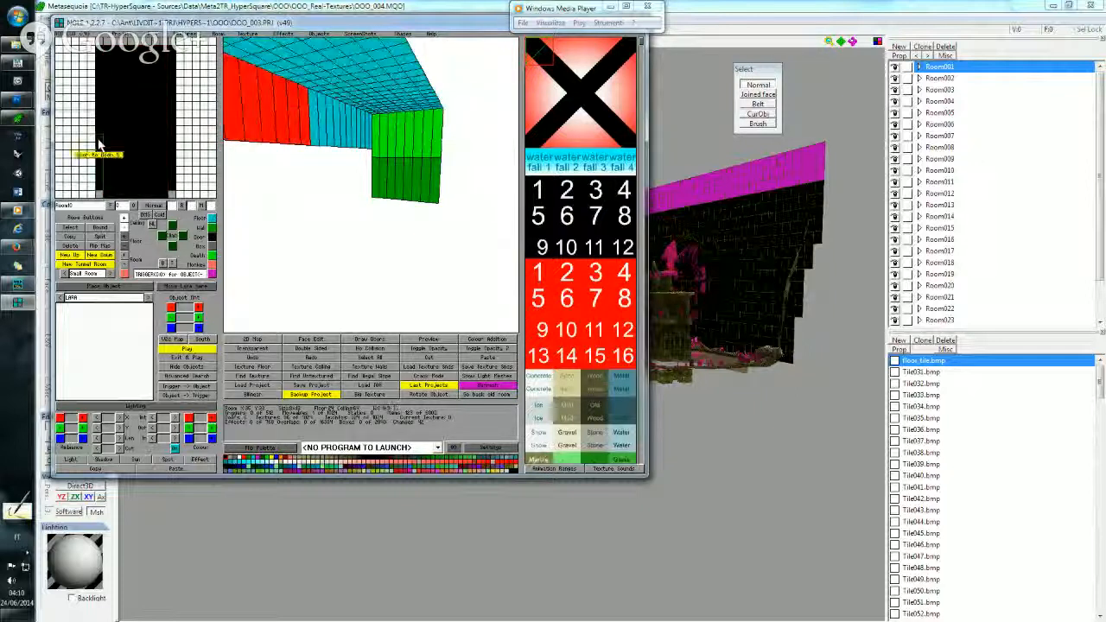
{"action": "left_click", "coordinate": [98, 127]}
{"action": "left_click", "coordinate": [98, 127]}
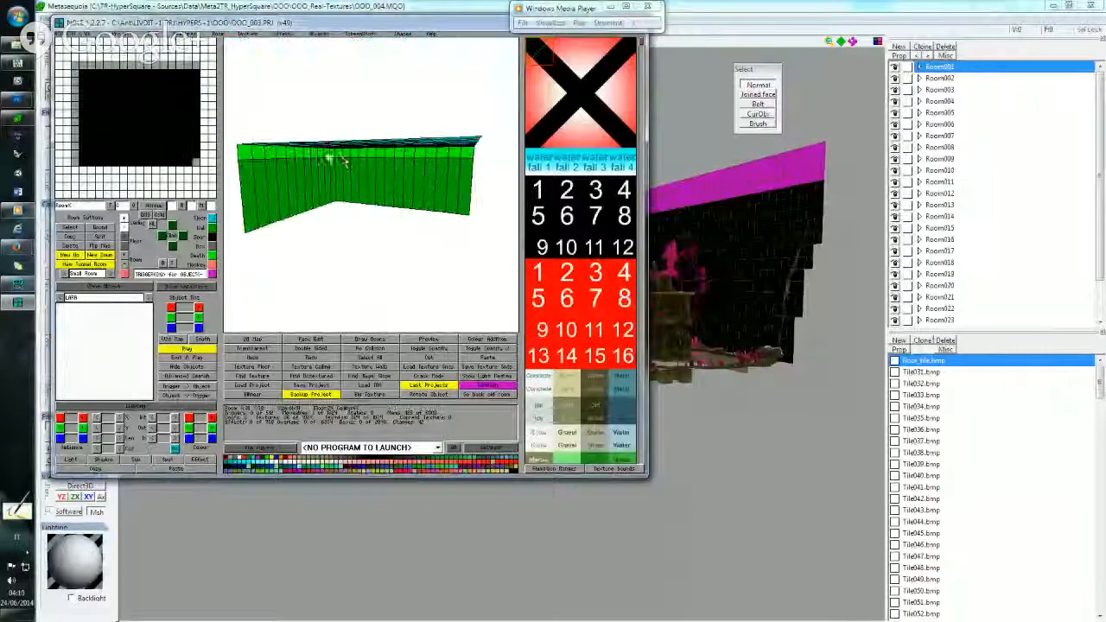
{"action": "left_click_drag", "start_coordinate": [84, 155], "coordinate": [184, 76]}
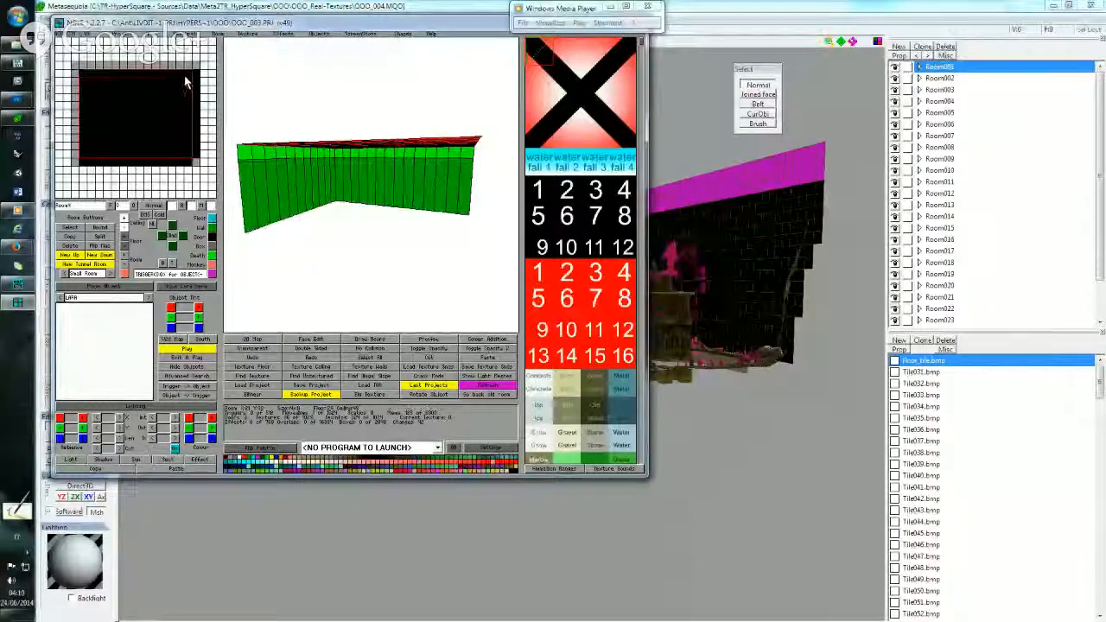
{"action": "left_click", "coordinate": [123, 221]}
{"action": "left_click", "coordinate": [124, 219]}
{"action": "left_click", "coordinate": [124, 220]}
{"action": "left_click", "coordinate": [124, 219]}
{"action": "left_click", "coordinate": [124, 220]}
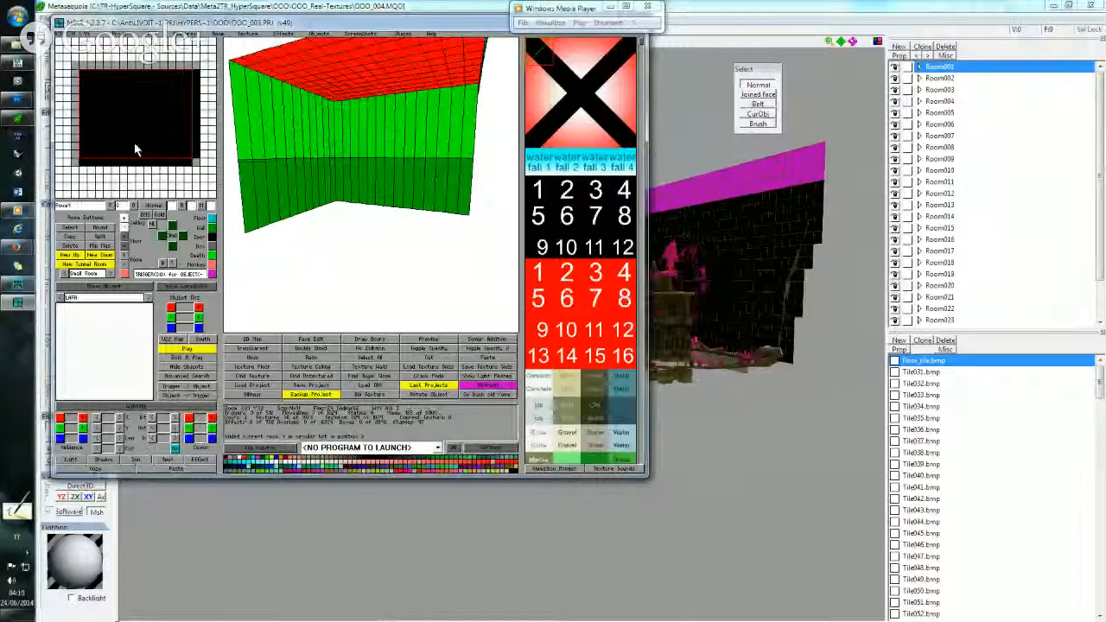
Continue from Room4 into Room5 and raise the ceiling across the whole room.
{"action": "left_click", "coordinate": [138, 166]}
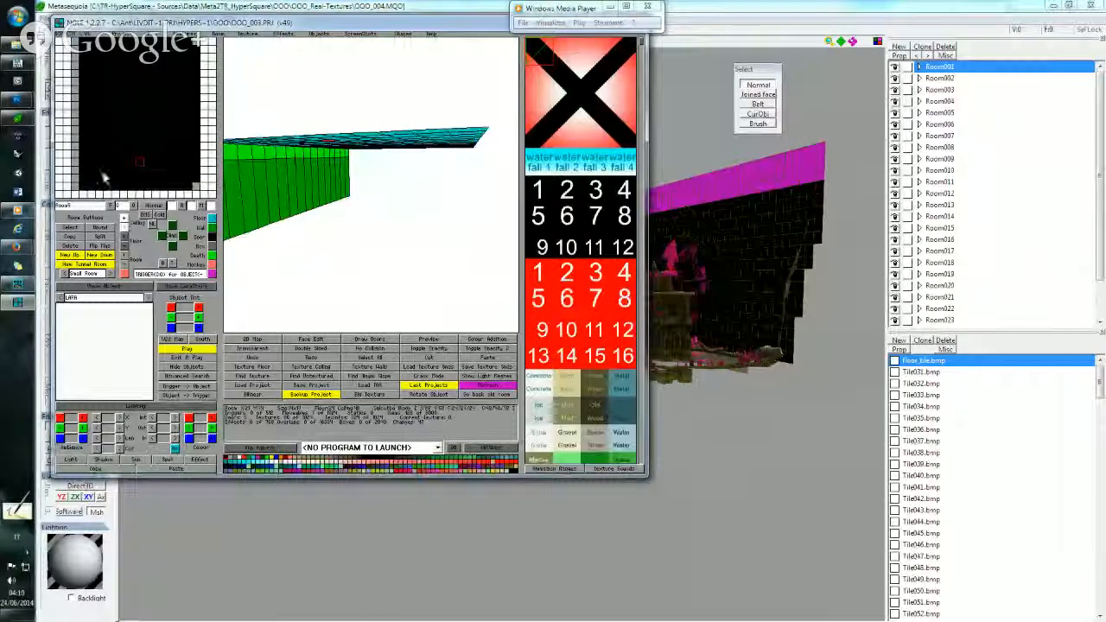
{"action": "left_click_drag", "start_coordinate": [125, 151], "coordinate": [185, 52]}
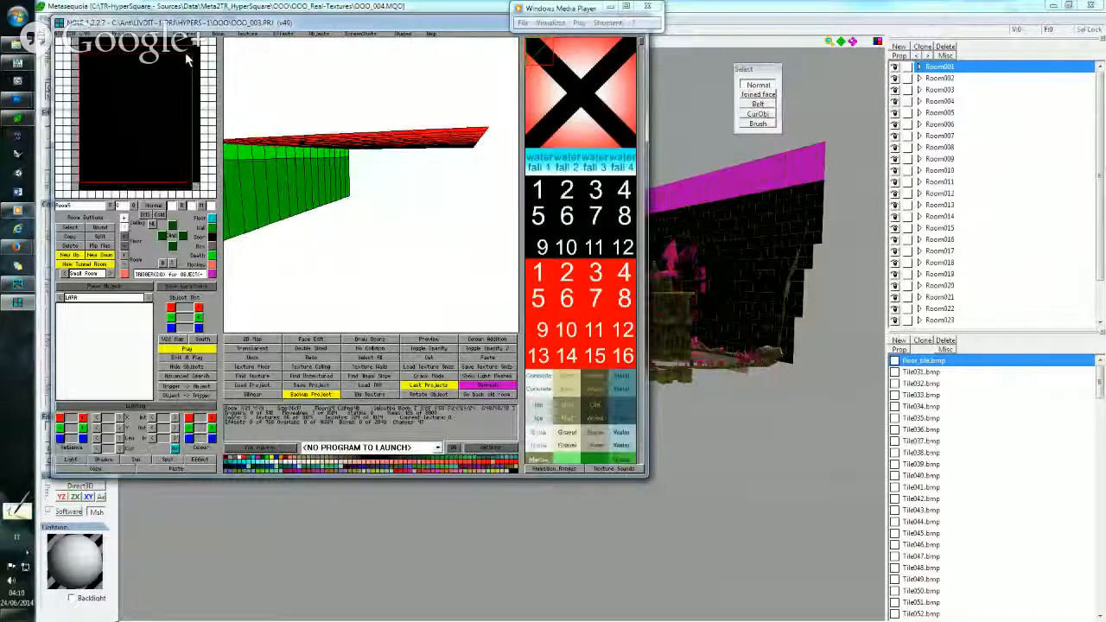
{"action": "left_click", "coordinate": [124, 222]}
{"action": "left_click", "coordinate": [124, 222]}
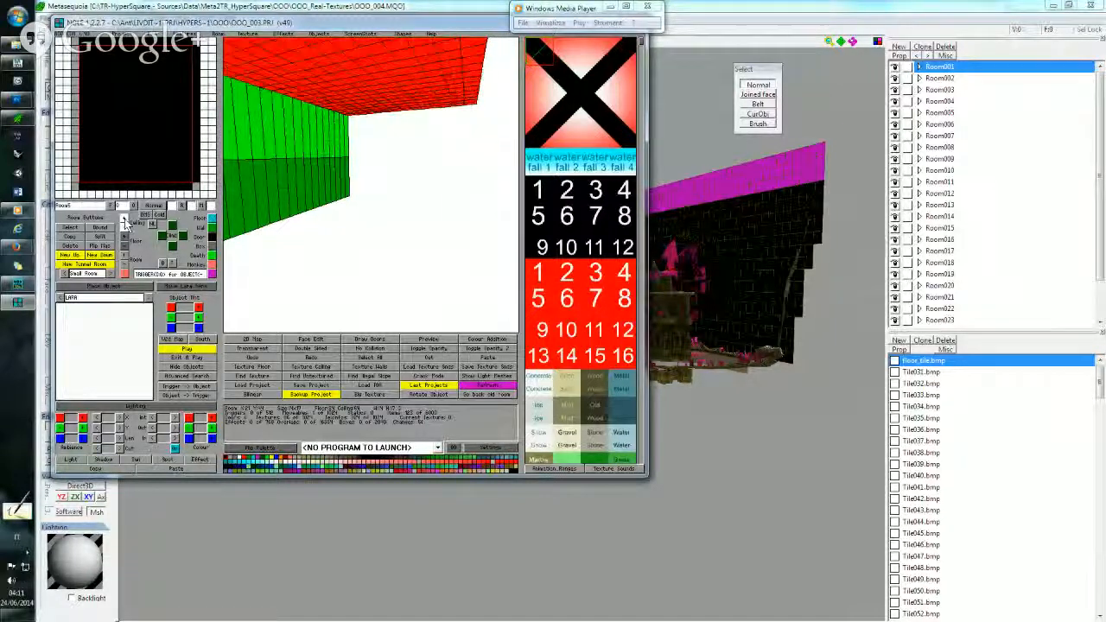
Go from Room5 to the adjoining Room6, raise its entire ceiling and clear the selection.
{"action": "left_click", "coordinate": [166, 190]}
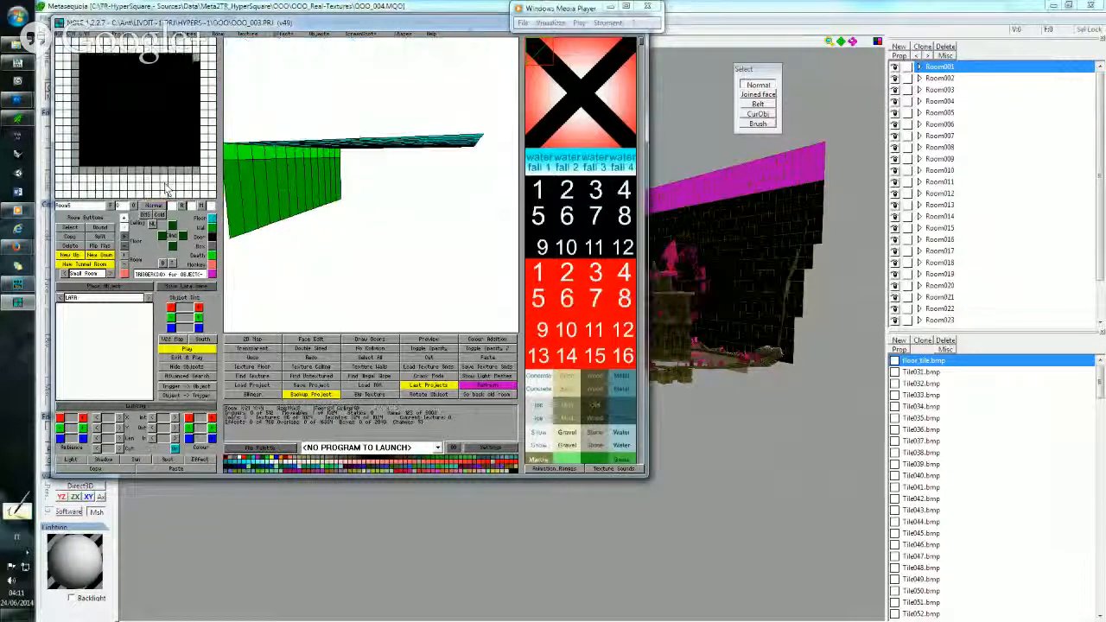
{"action": "left_click_drag", "start_coordinate": [84, 160], "coordinate": [194, 62]}
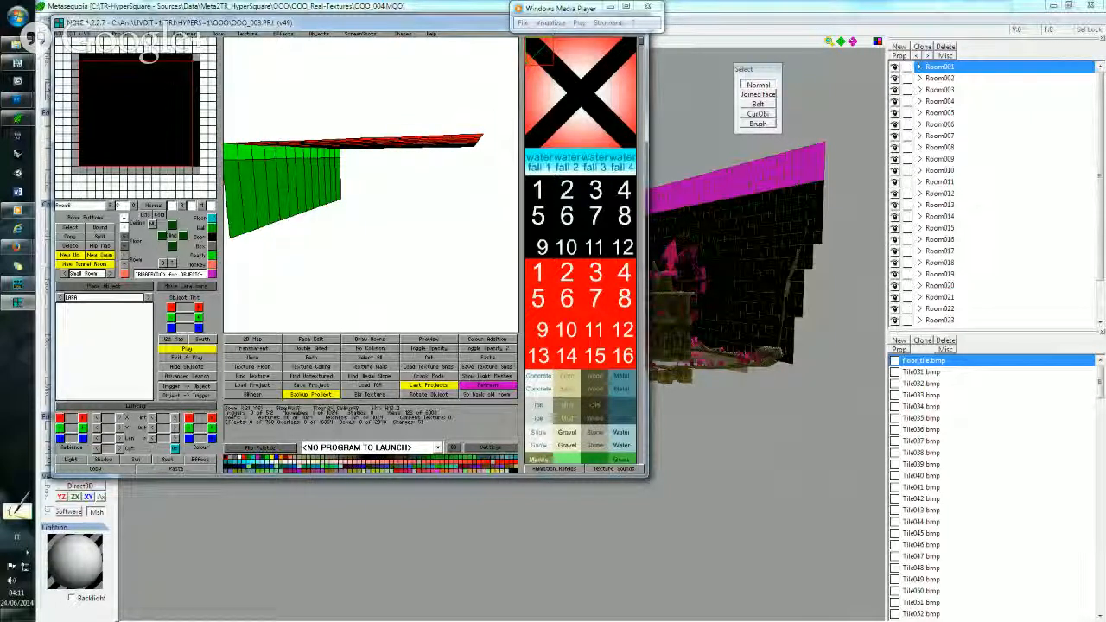
{"action": "left_click", "coordinate": [124, 219]}
{"action": "left_click", "coordinate": [125, 221]}
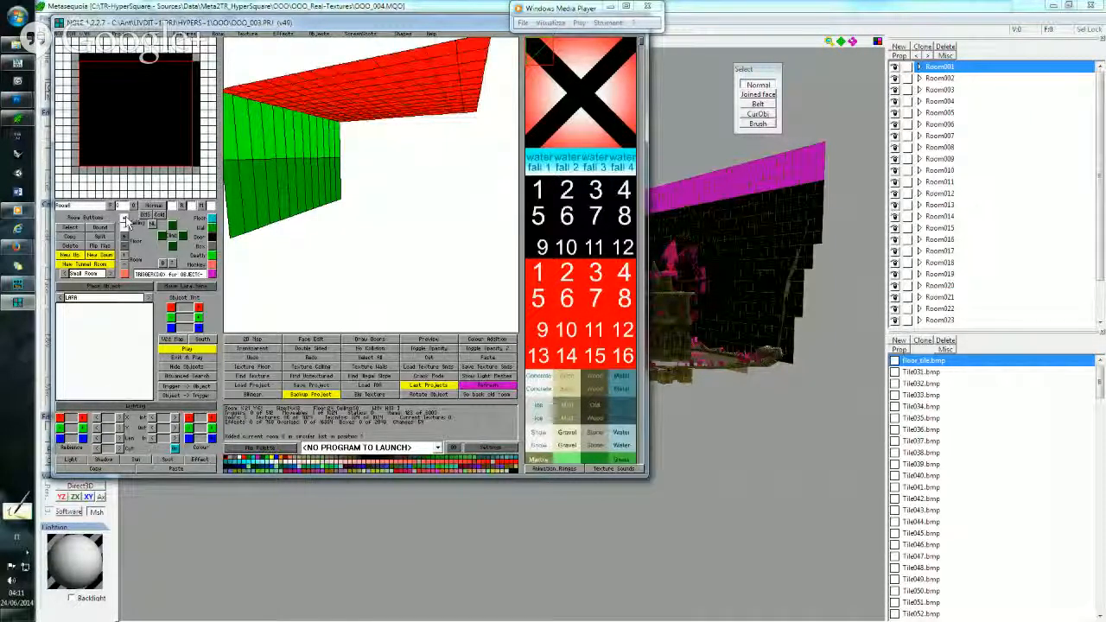
{"action": "left_click", "coordinate": [357, 234]}
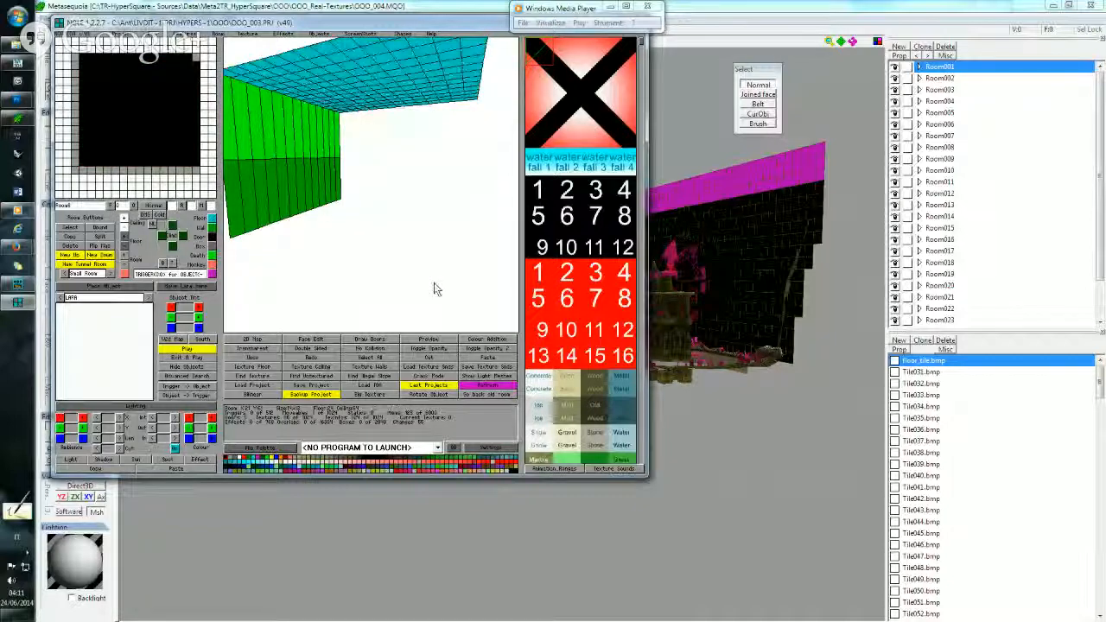
Draw the adjoining rooms through the doors, enter the neighbouring room and lower its whole ceiling to line up with the next one.
{"action": "left_click", "coordinate": [377, 342]}
{"action": "right_click_drag", "start_coordinate": [393, 192], "coordinate": [170, 65]}
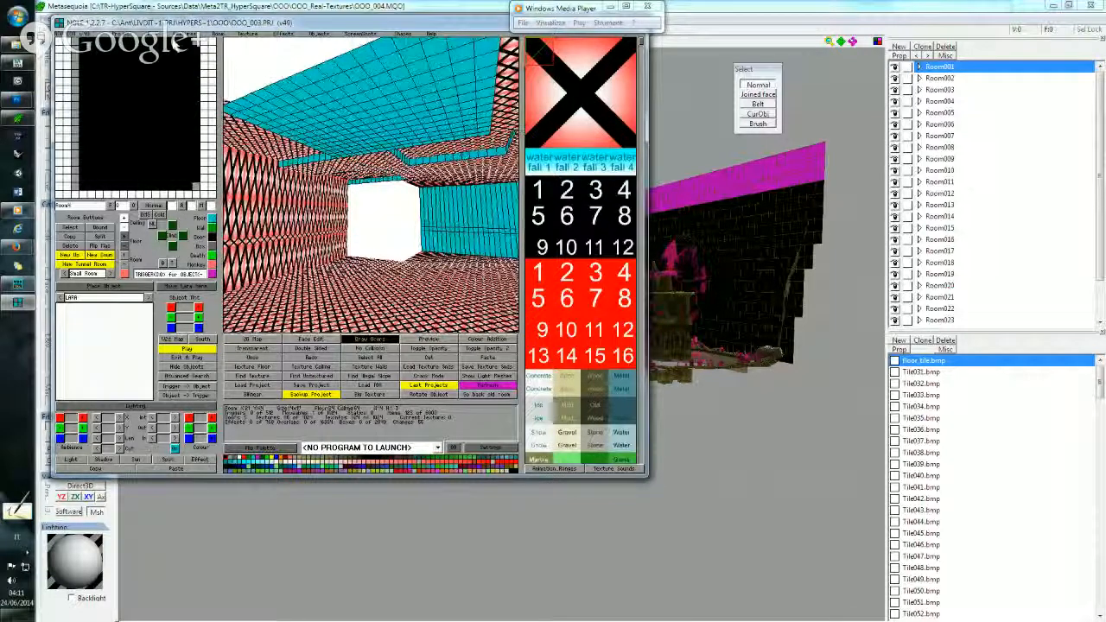
{"action": "left_click", "coordinate": [182, 71]}
{"action": "key", "text": "Right"}
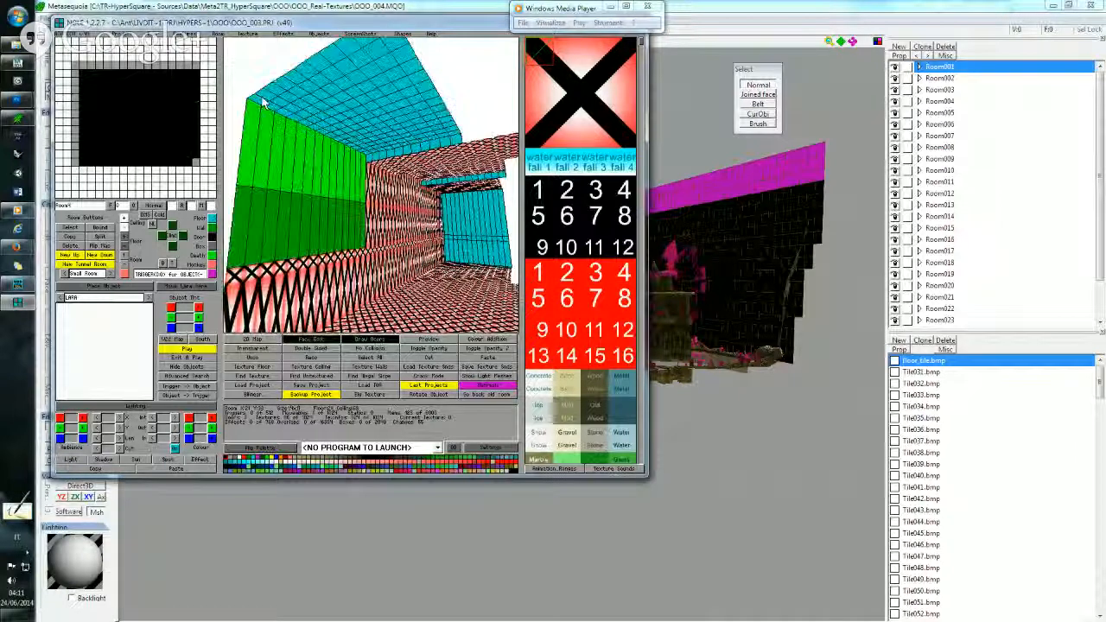
{"action": "left_click", "coordinate": [436, 130]}
{"action": "left_click", "coordinate": [436, 130]}
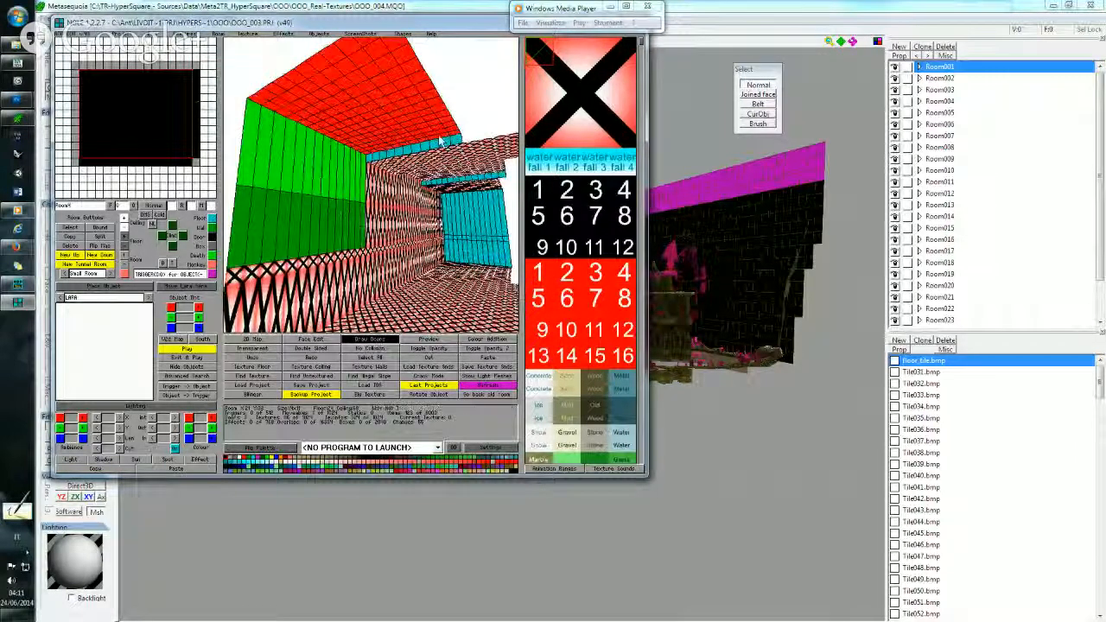
{"action": "key", "text": "Up"}
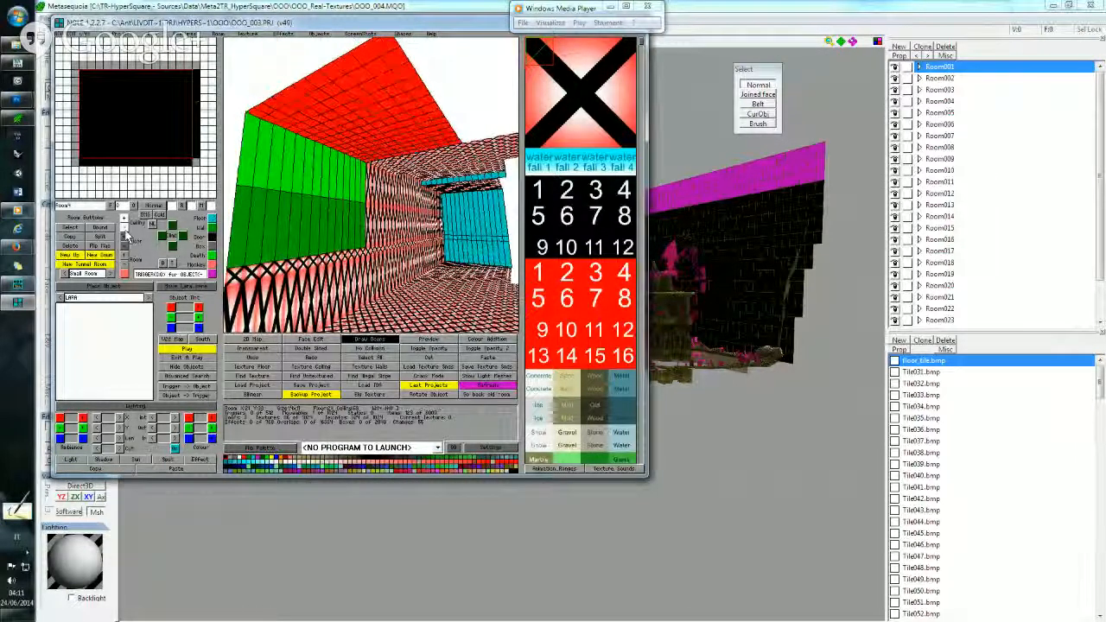
Pass through Room10 into the room beyond, select its entire ceiling, lower it level with its neighbours and clear the selection.
{"action": "left_click", "coordinate": [199, 145]}
{"action": "key", "text": "Left"}
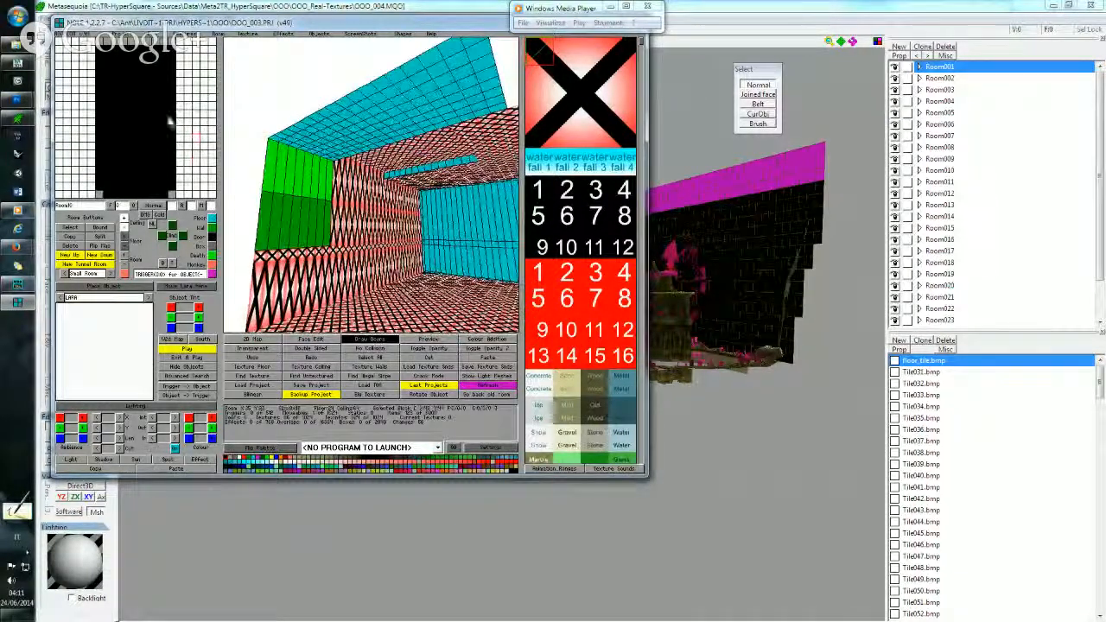
{"action": "key", "text": "Up"}
{"action": "key", "text": "Up"}
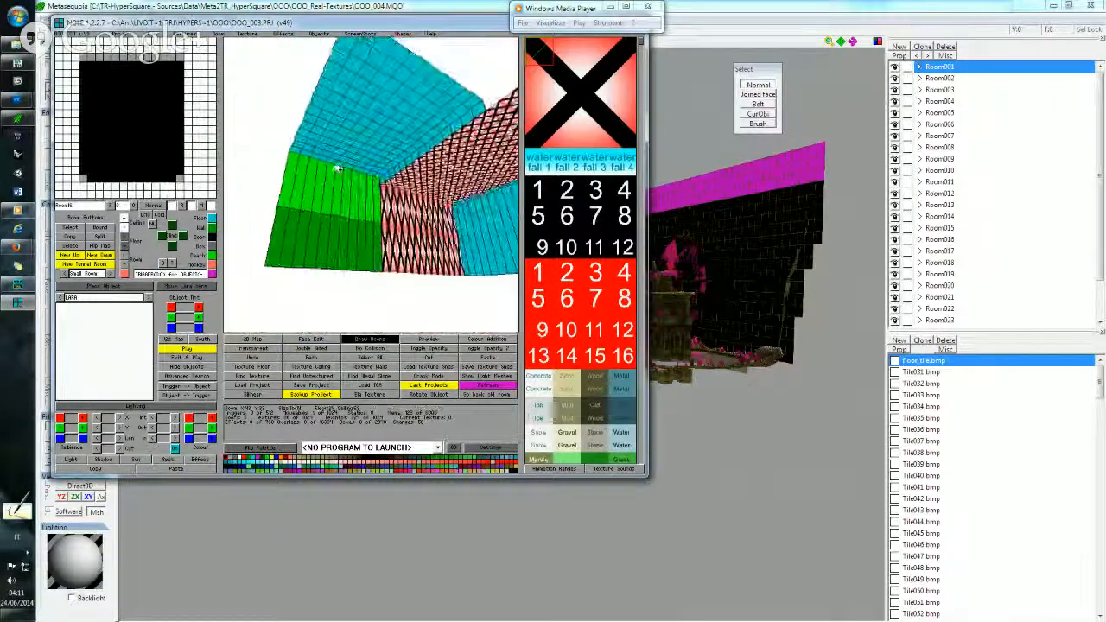
{"action": "left_click_drag", "start_coordinate": [298, 154], "coordinate": [416, 141]}
{"action": "left_click_drag", "start_coordinate": [474, 115], "coordinate": [344, 158]}
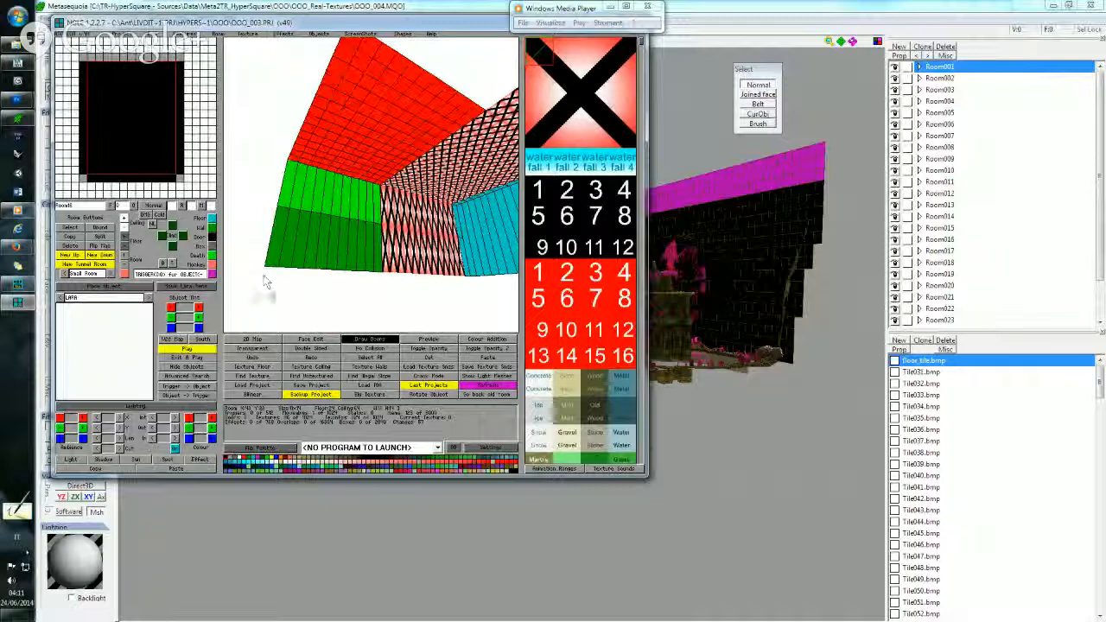
{"action": "left_click", "coordinate": [304, 314]}
Go to the adjoining narrower room, lower its whole ceiling flush with the surrounding rooms and clear the selection.
{"action": "key", "text": "Up"}
{"action": "key", "text": "Up"}
{"action": "key", "text": "Up"}
{"action": "key", "text": "Up"}
{"action": "key", "text": "Up"}
{"action": "key", "text": "Up"}
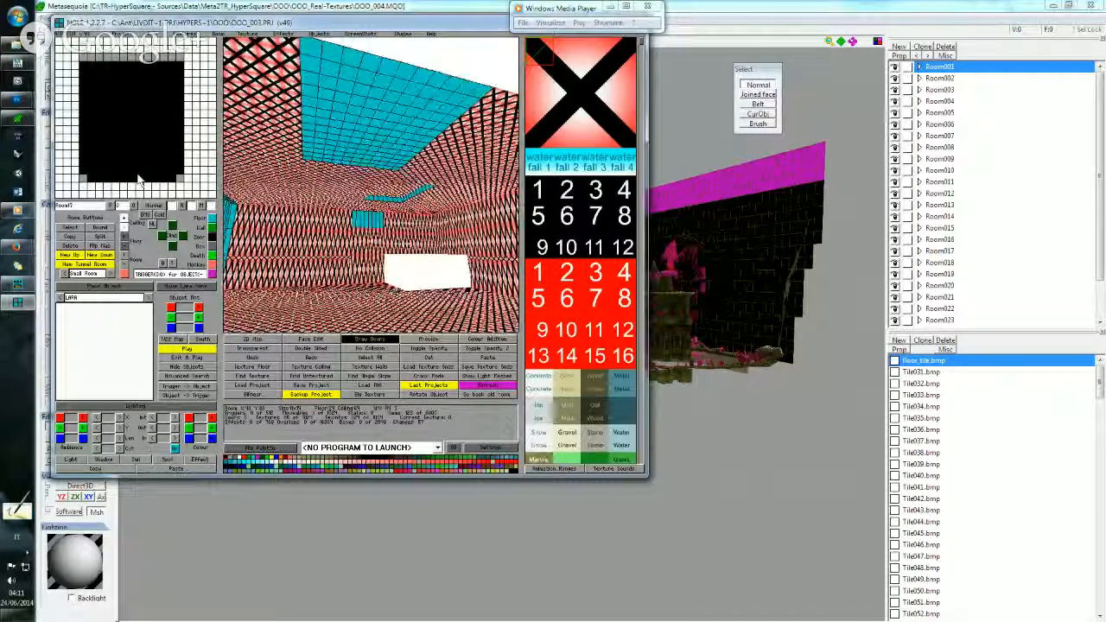
{"action": "key", "text": "Up"}
{"action": "key", "text": "Up"}
{"action": "key", "text": "Up"}
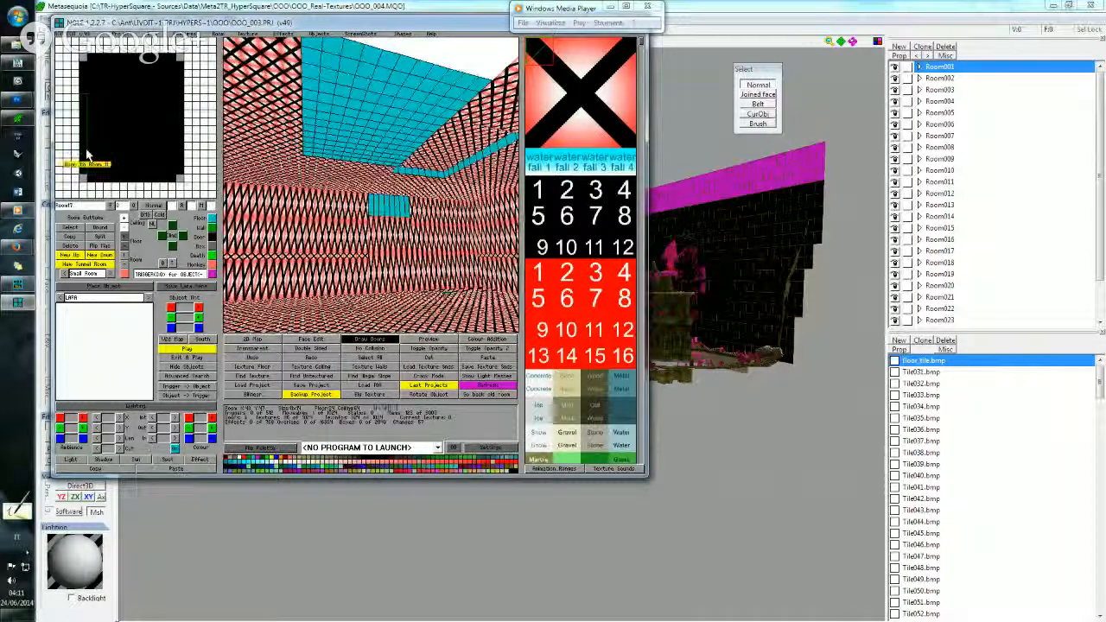
{"action": "key", "text": "Down"}
{"action": "key", "text": "Down"}
{"action": "key", "text": "Down"}
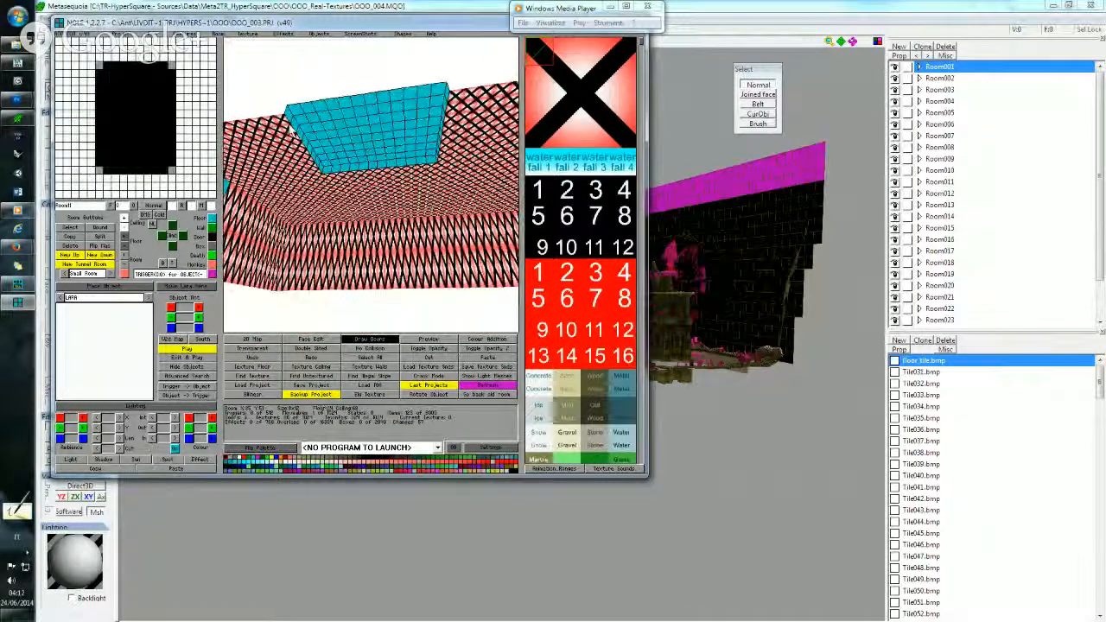
{"action": "left_click_drag", "start_coordinate": [105, 161], "coordinate": [162, 78]}
{"action": "key", "text": "w"}
{"action": "key", "text": "w"}
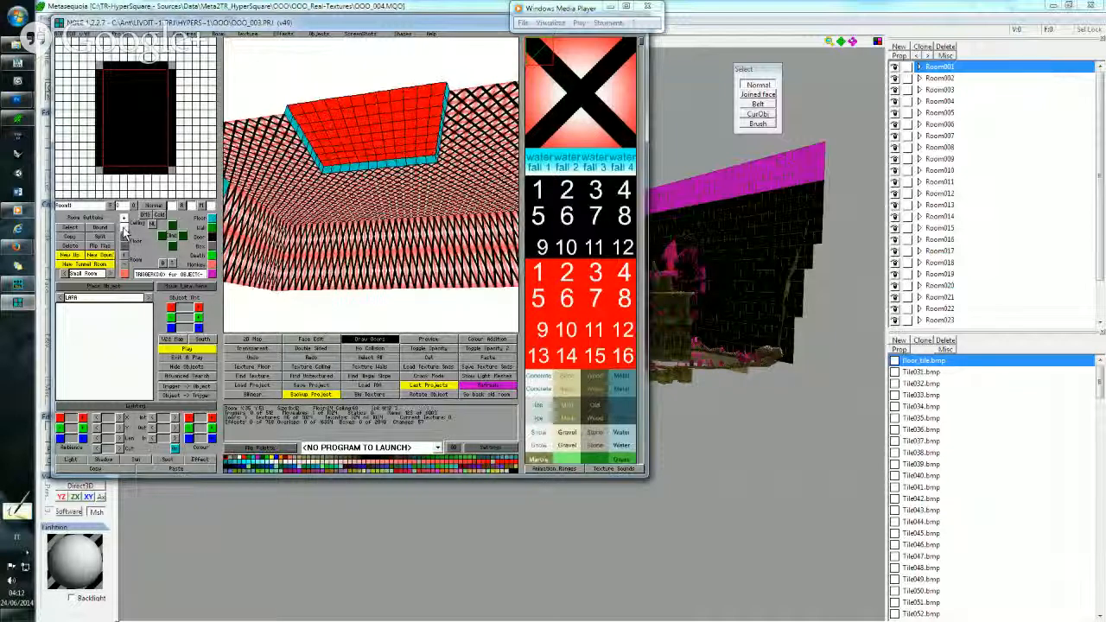
{"action": "left_click", "coordinate": [247, 306]}
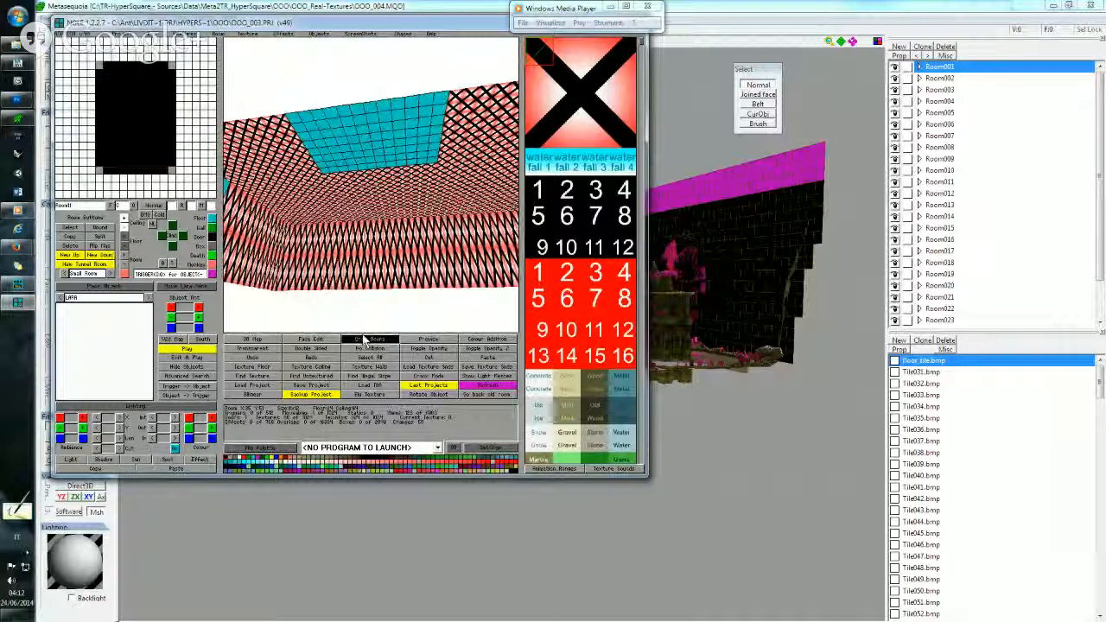
Save the project over the existing OOO_003.PRJ file.
{"action": "right_click_drag", "start_coordinate": [264, 190], "coordinate": [372, 210]}
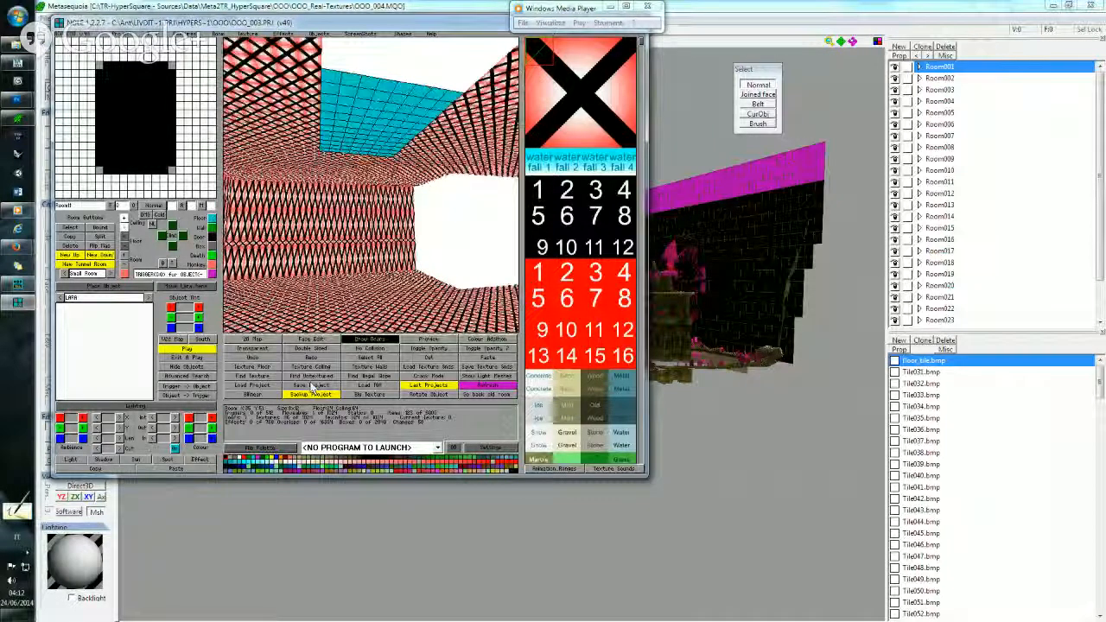
{"action": "left_click", "coordinate": [313, 386]}
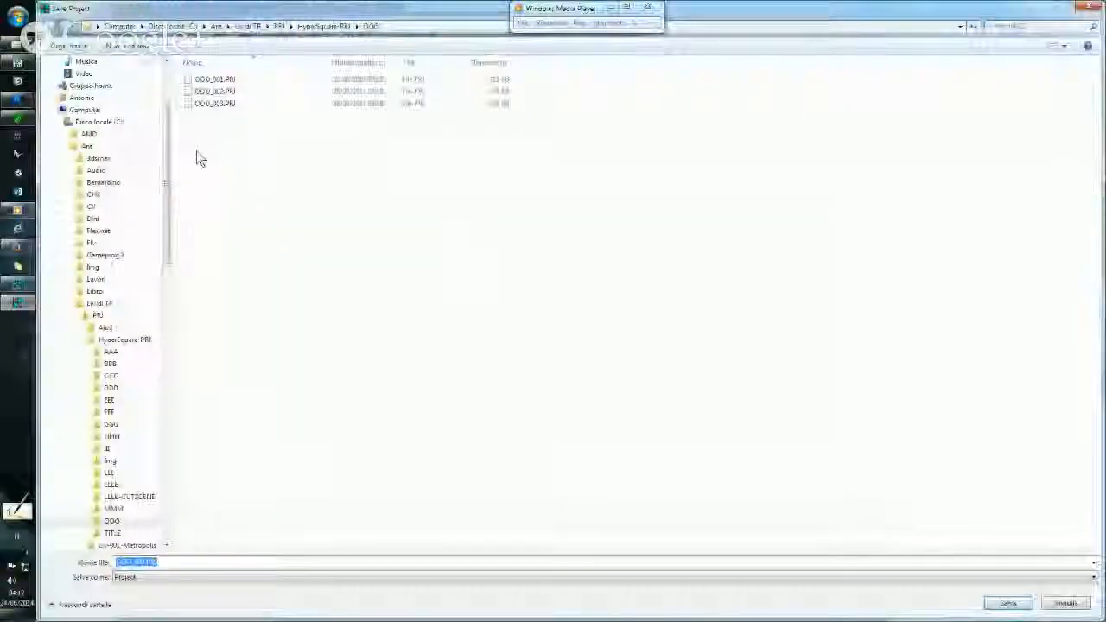
{"action": "double_click", "coordinate": [216, 103]}
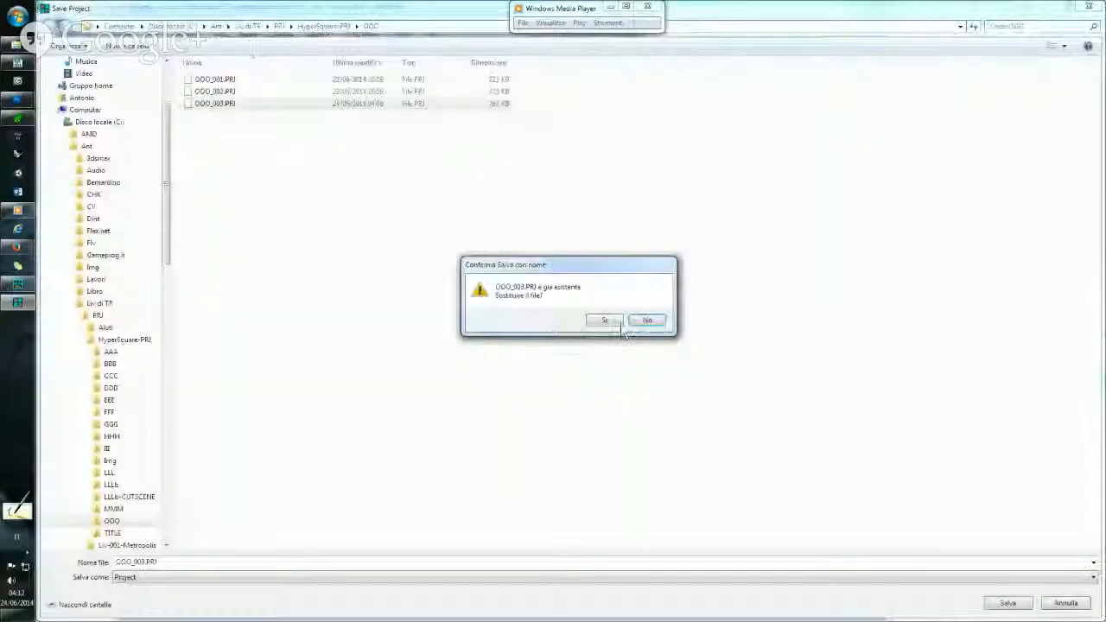
{"action": "left_click", "coordinate": [619, 323]}
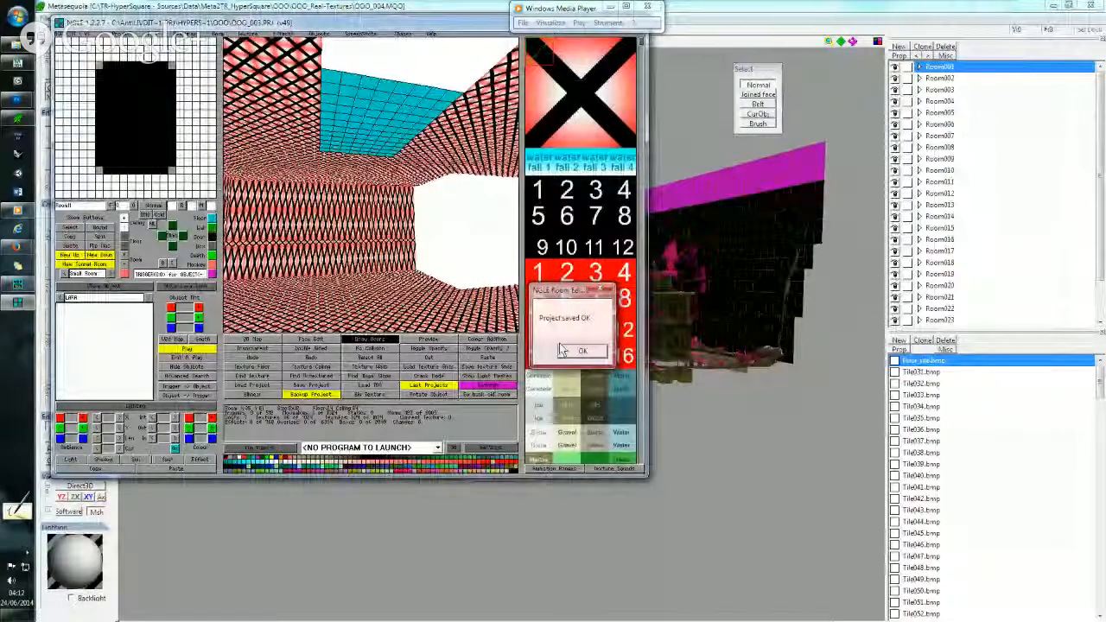
{"action": "left_click", "coordinate": [571, 351]}
{"action": "key", "text": "Right"}
{"action": "key", "text": "Left"}
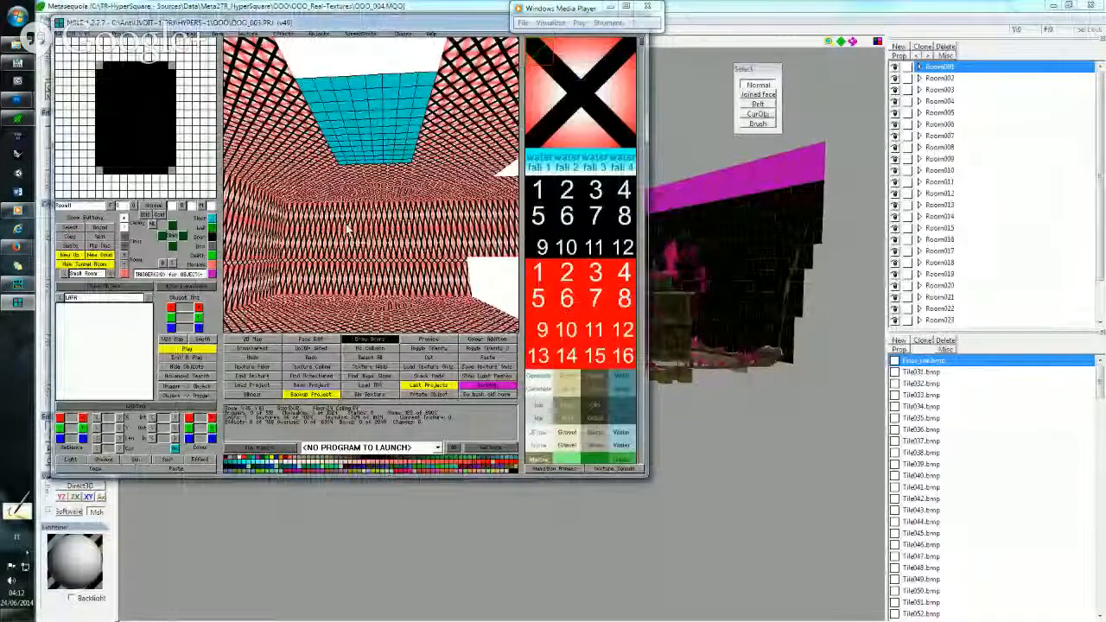
{"action": "key", "text": "Left"}
{"action": "key", "text": "Down"}
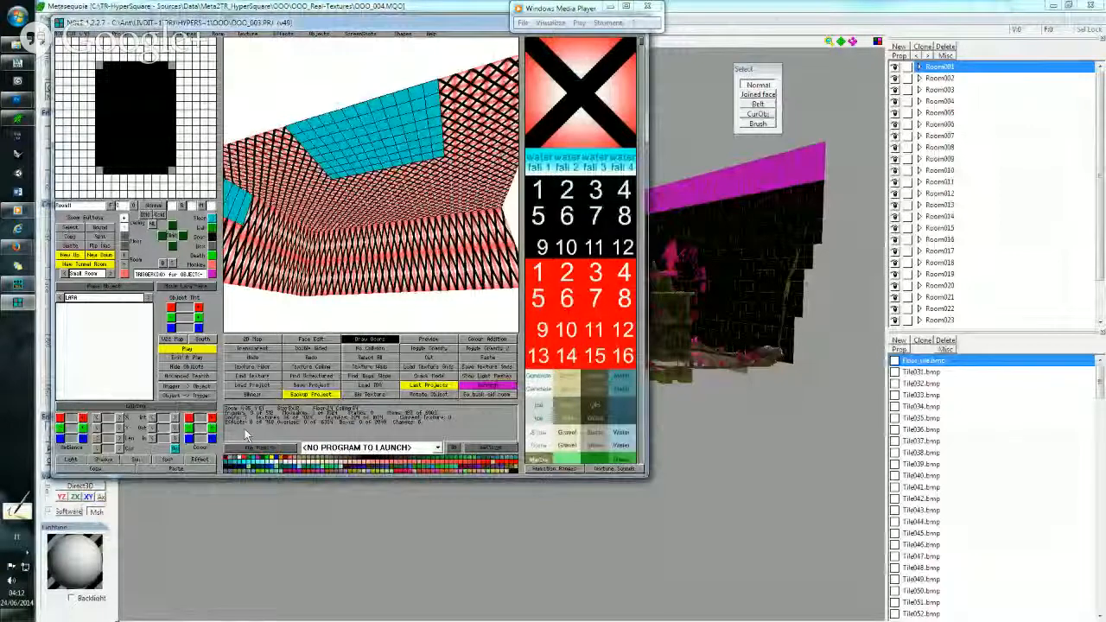
{"action": "mouse_move", "coordinate": [371, 205]}
{"action": "right_mouse_down"}
{"action": "mouse_move", "coordinate": [371, 227]}
{"action": "mouse_move", "coordinate": [331, 222]}
{"action": "mouse_move", "coordinate": [370, 223]}
{"action": "right_mouse_up"}
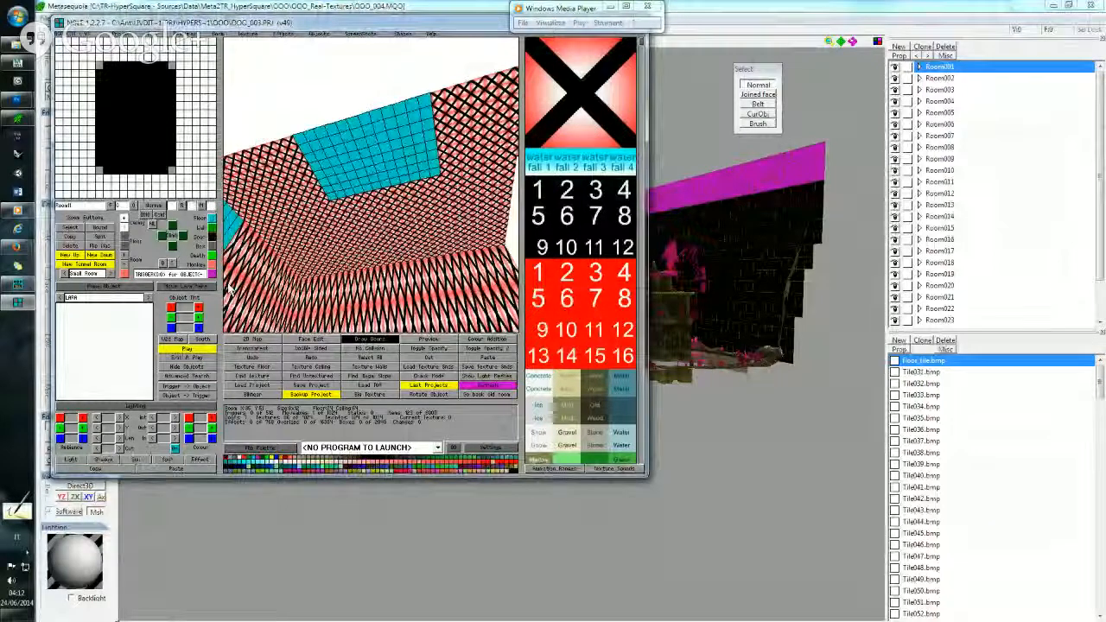
Pick the upper-left room from the 2D map, hide the adjoining rooms and switch to Face Edit mode.
{"action": "left_click", "coordinate": [251, 339]}
{"action": "left_click", "coordinate": [301, 187]}
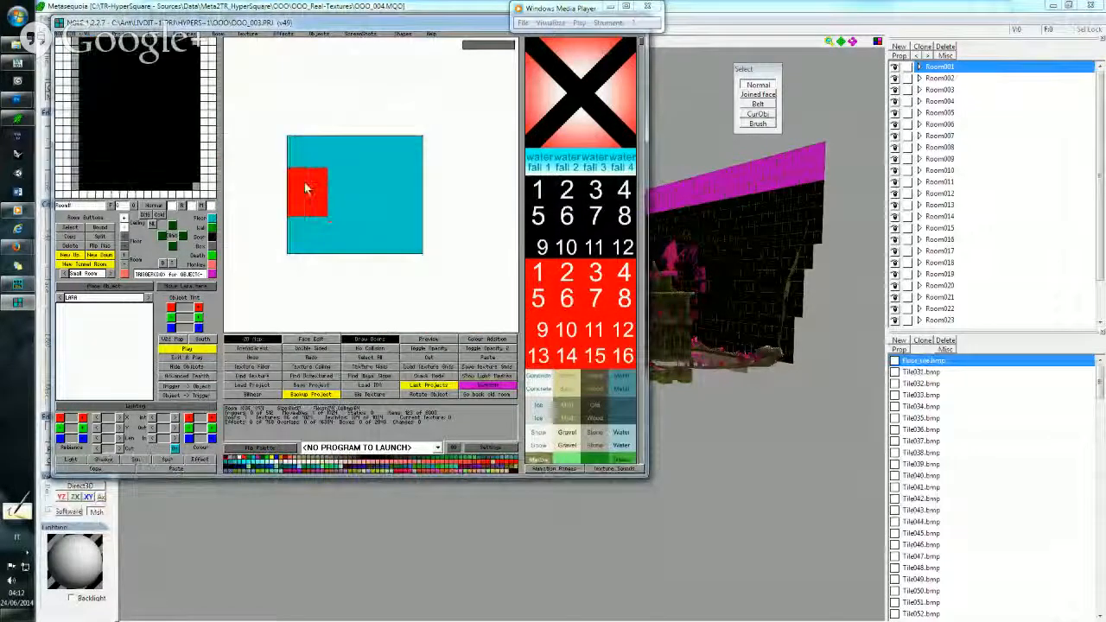
{"action": "left_click", "coordinate": [309, 155]}
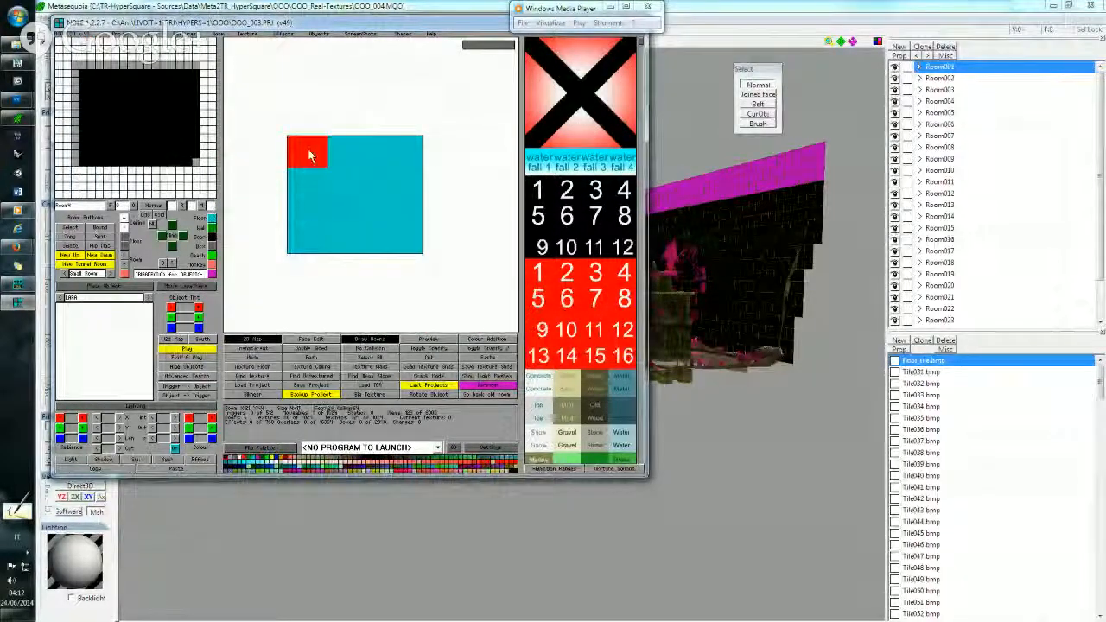
{"action": "left_click", "coordinate": [252, 339]}
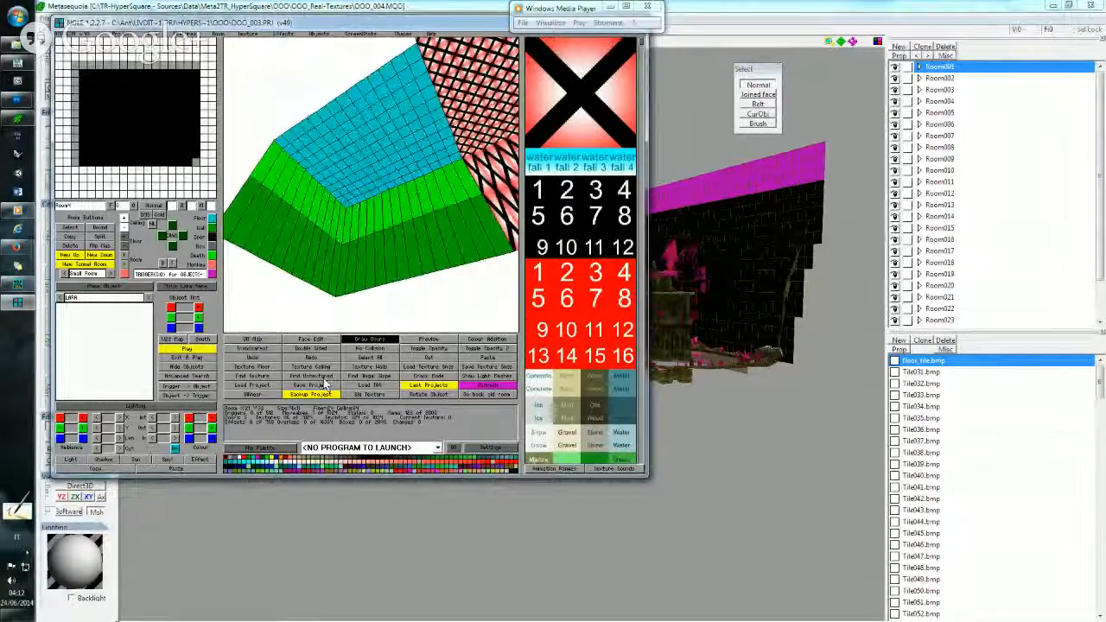
{"action": "left_click", "coordinate": [368, 339]}
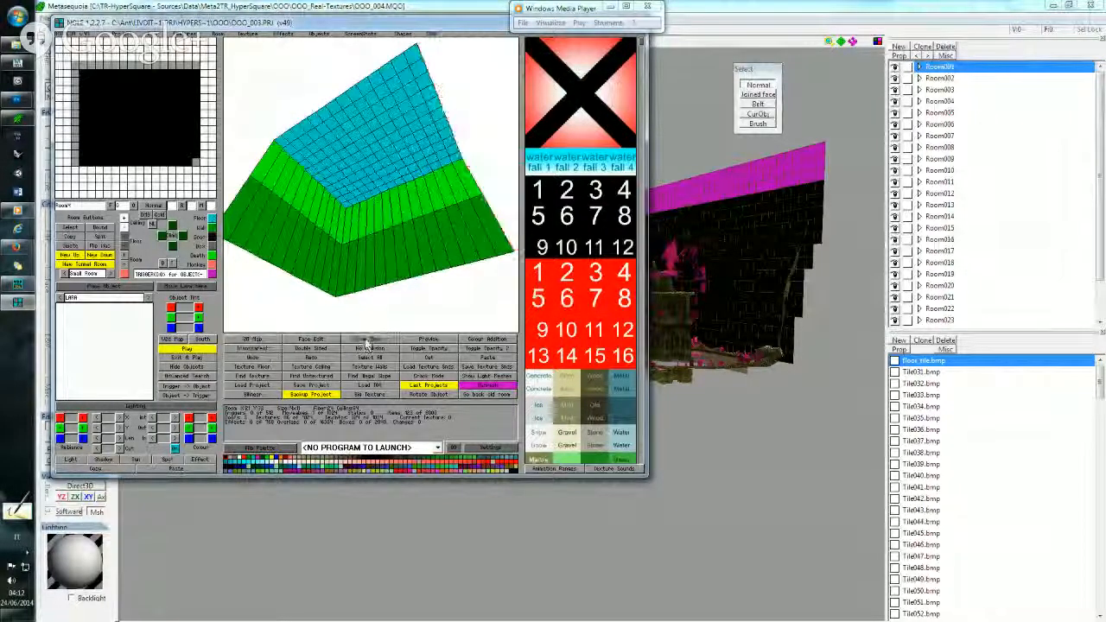
{"action": "left_click", "coordinate": [319, 341]}
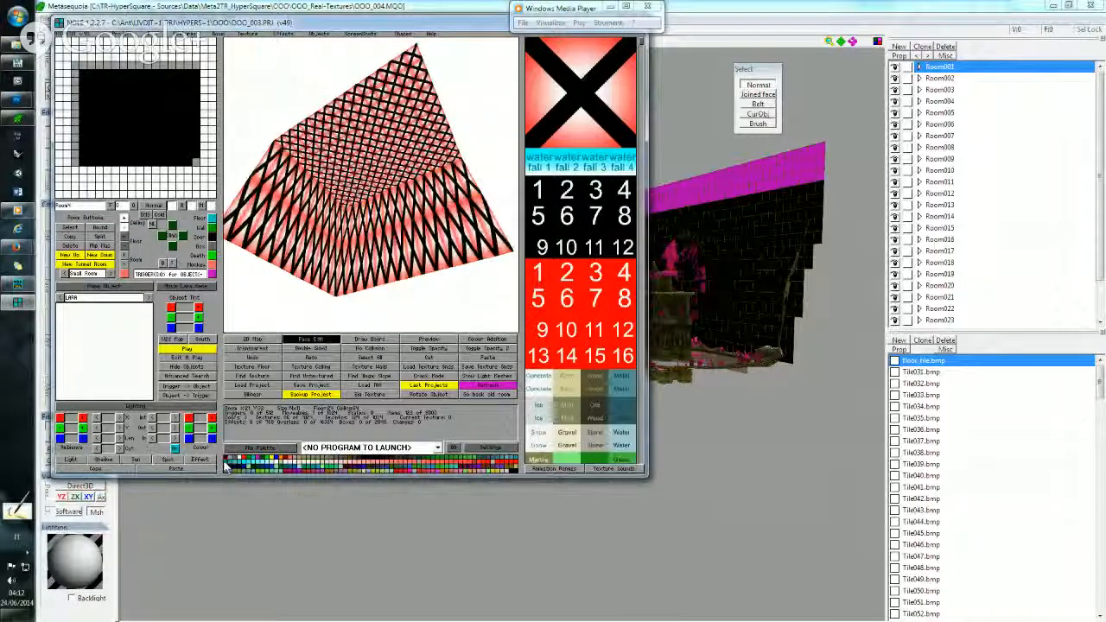
Blank out the textured ceiling and wall faces of the upper-left room.
{"action": "key", "text": "Right"}
{"action": "mouse_move", "coordinate": [282, 138]}
{"action": "left_mouse_down"}
{"action": "mouse_move", "coordinate": [456, 173]}
{"action": "mouse_move", "coordinate": [460, 181]}
{"action": "mouse_move", "coordinate": [374, 207]}
{"action": "mouse_move", "coordinate": [266, 156]}
{"action": "mouse_move", "coordinate": [338, 215]}
{"action": "mouse_move", "coordinate": [454, 224]}
{"action": "left_mouse_up"}
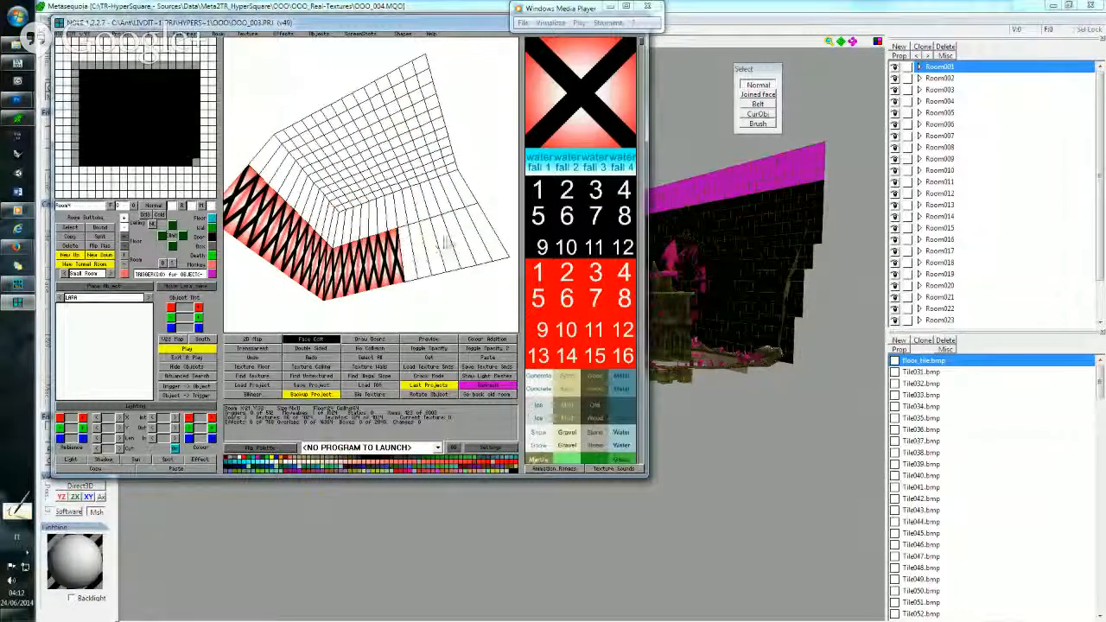
{"action": "key", "text": "Up"}
{"action": "key", "text": "Left"}
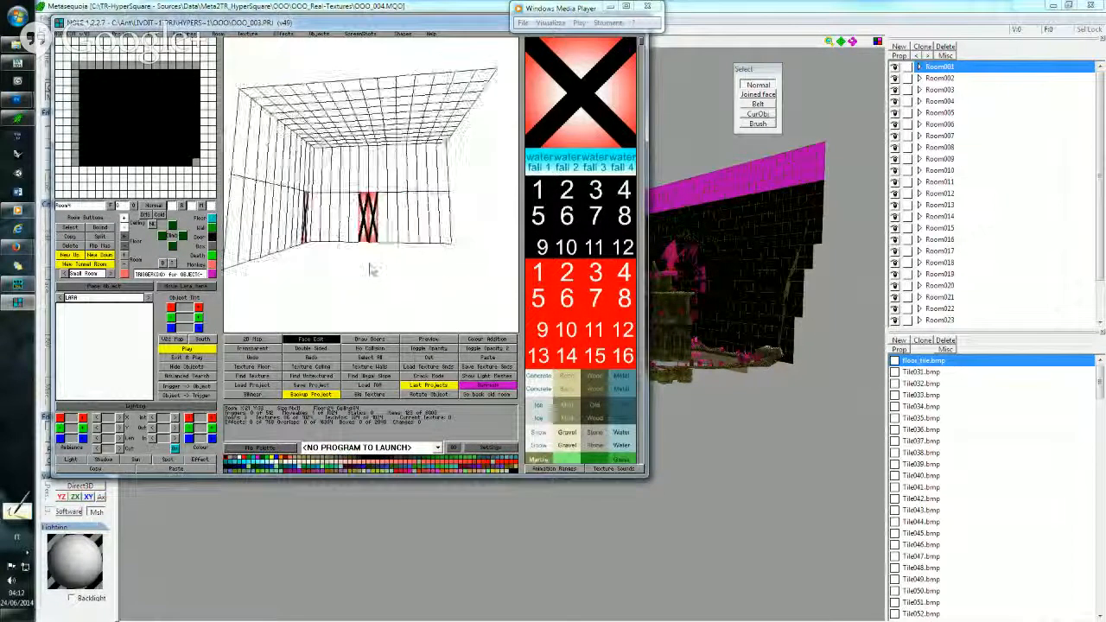
Go to the adjoining longer room, Room1, and blank out the textures on its ceiling and walls.
{"action": "left_click", "coordinate": [104, 162]}
{"action": "key", "text": "Left"}
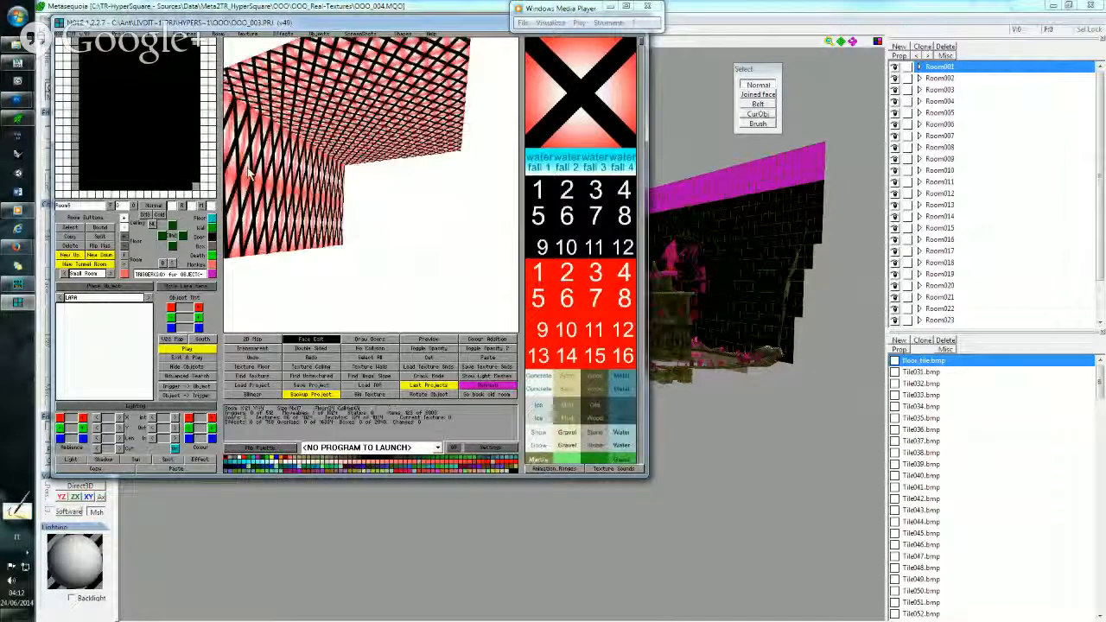
{"action": "key", "text": "Down"}
{"action": "mouse_move", "coordinate": [490, 125]}
{"action": "left_mouse_down"}
{"action": "mouse_move", "coordinate": [498, 102]}
{"action": "mouse_move", "coordinate": [480, 133]}
{"action": "left_mouse_up"}
{"action": "left_click", "coordinate": [196, 186]}
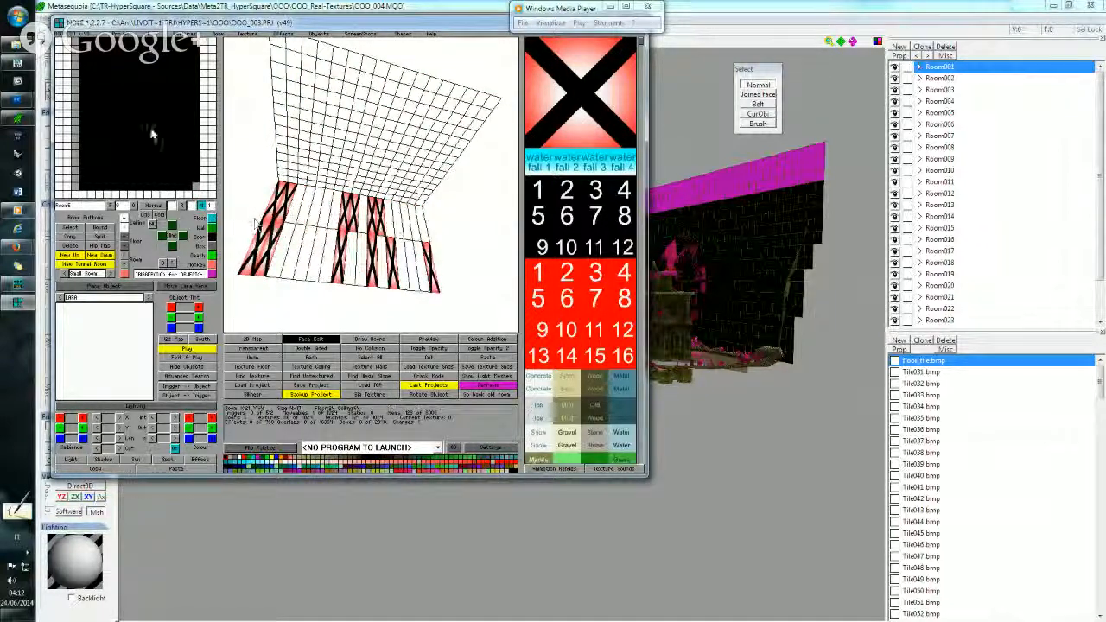
Enter the room beyond Room1 and blank out the textures on its walls and entire ceiling.
{"action": "left_click", "coordinate": [102, 188]}
{"action": "key", "text": "Left"}
{"action": "key", "text": "Down"}
{"action": "left_click", "coordinate": [278, 202]}
{"action": "mouse_move", "coordinate": [433, 223]}
{"action": "left_mouse_down"}
{"action": "mouse_move", "coordinate": [484, 203]}
{"action": "mouse_move", "coordinate": [485, 166]}
{"action": "left_mouse_up"}
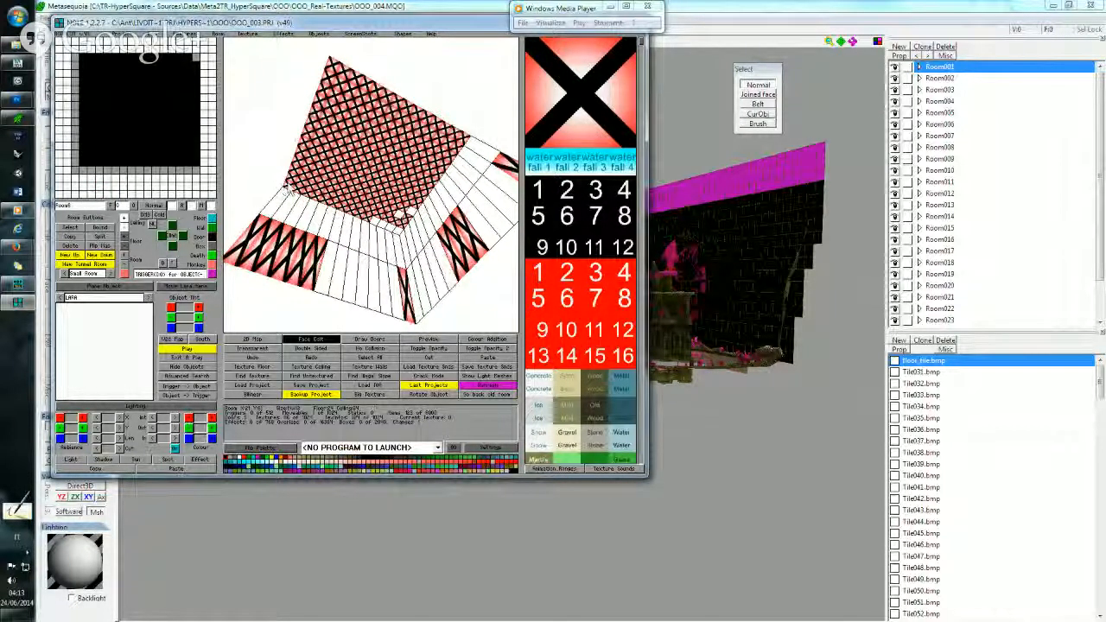
{"action": "left_click_drag", "start_coordinate": [288, 188], "coordinate": [465, 144]}
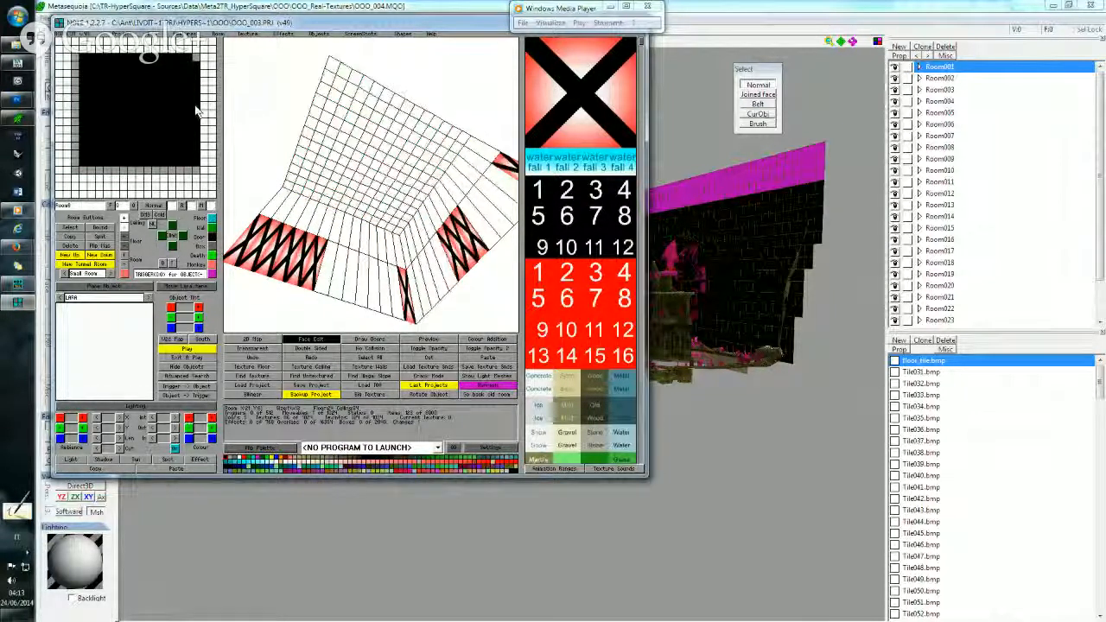
Go through the side door to the adjoining narrow room and blank out its ceiling and wall faces.
{"action": "left_click", "coordinate": [197, 112]}
{"action": "left_click_drag", "start_coordinate": [327, 213], "coordinate": [369, 210]}
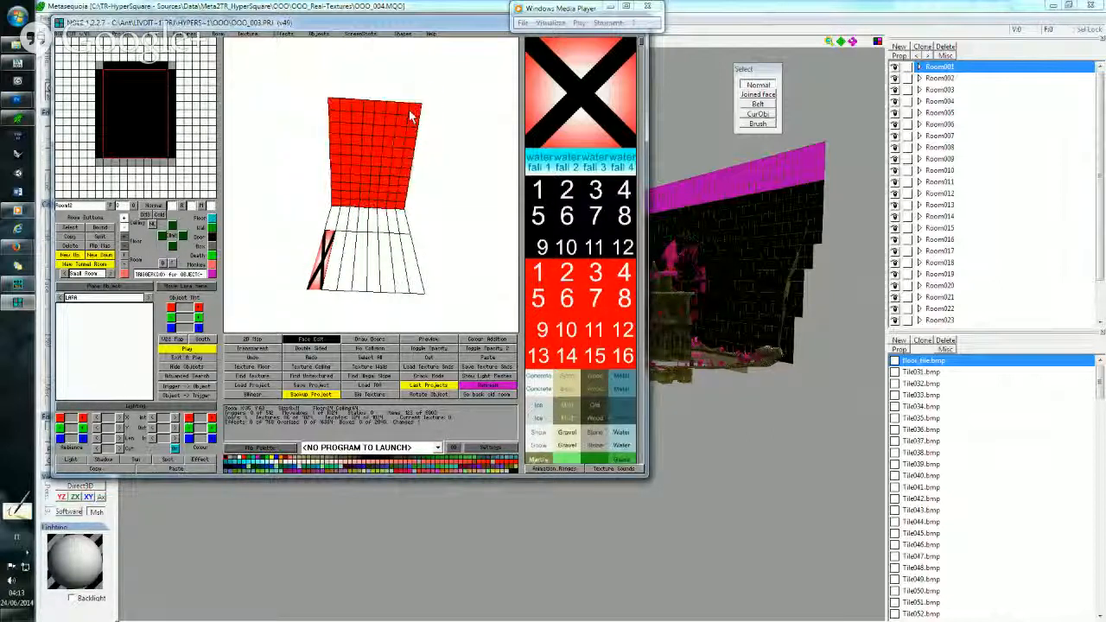
{"action": "left_click", "coordinate": [141, 68]}
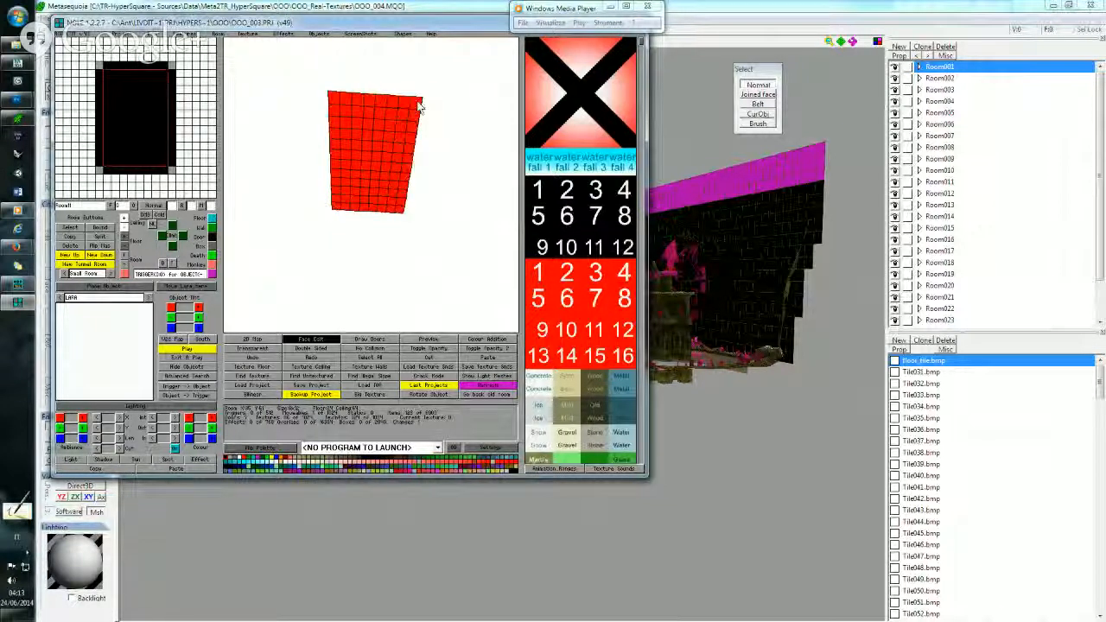
Continue into Room10 and blank out the textured faces on its walls and ceiling.
{"action": "left_click", "coordinate": [146, 69]}
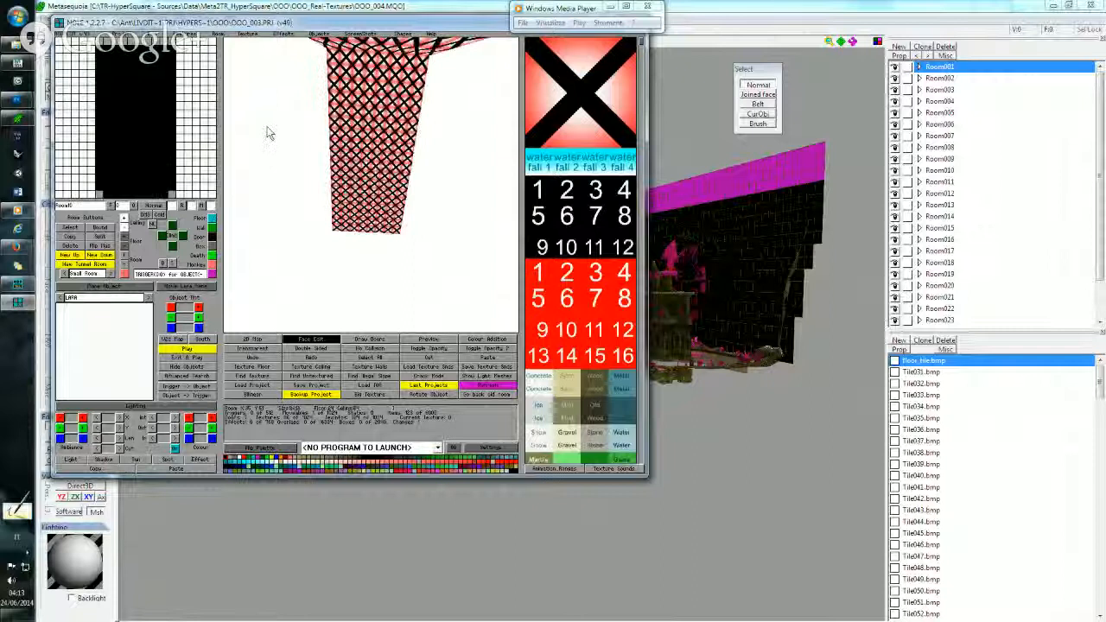
{"action": "right_click_drag", "start_coordinate": [268, 131], "coordinate": [496, 147]}
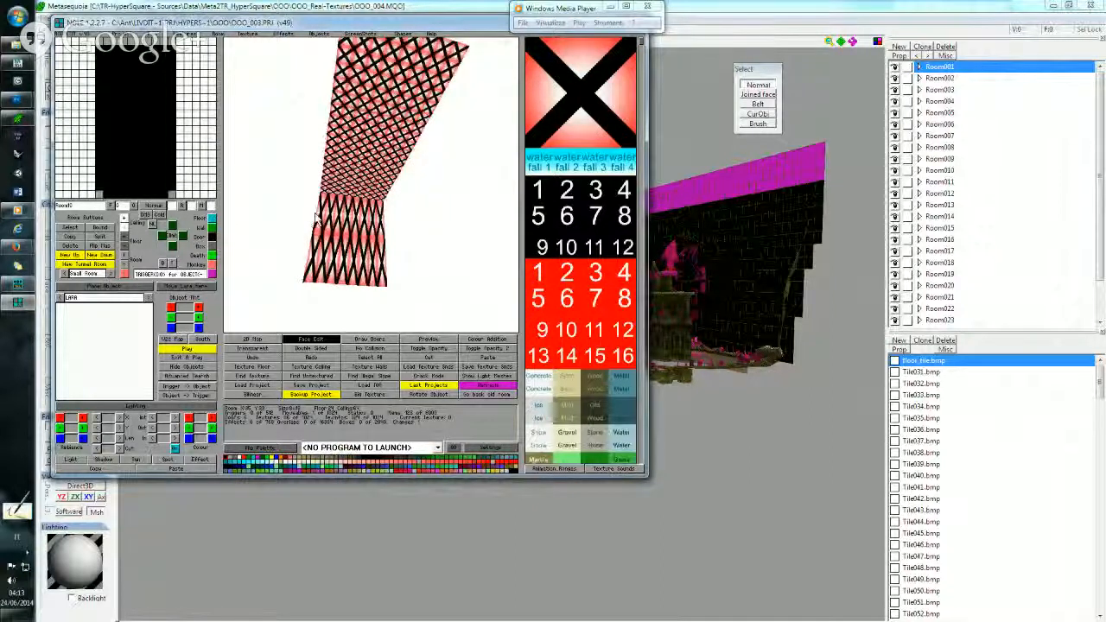
{"action": "mouse_move", "coordinate": [318, 221]}
{"action": "left_mouse_down"}
{"action": "mouse_move", "coordinate": [349, 251]}
{"action": "mouse_move", "coordinate": [333, 244]}
{"action": "left_mouse_up"}
{"action": "mouse_move", "coordinate": [325, 196]}
{"action": "left_mouse_down"}
{"action": "mouse_move", "coordinate": [460, 82]}
{"action": "mouse_move", "coordinate": [464, 48]}
{"action": "left_mouse_up"}
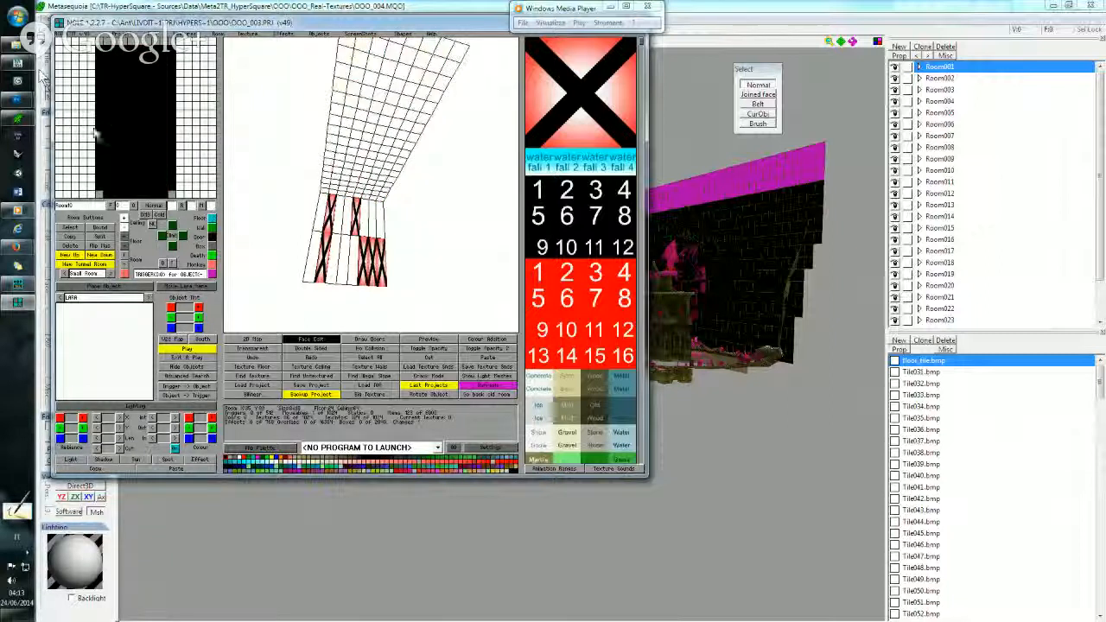
Go through the next two textured rooms and blank out their ceilings and the first room's wall faces.
{"action": "right_click", "coordinate": [170, 112]}
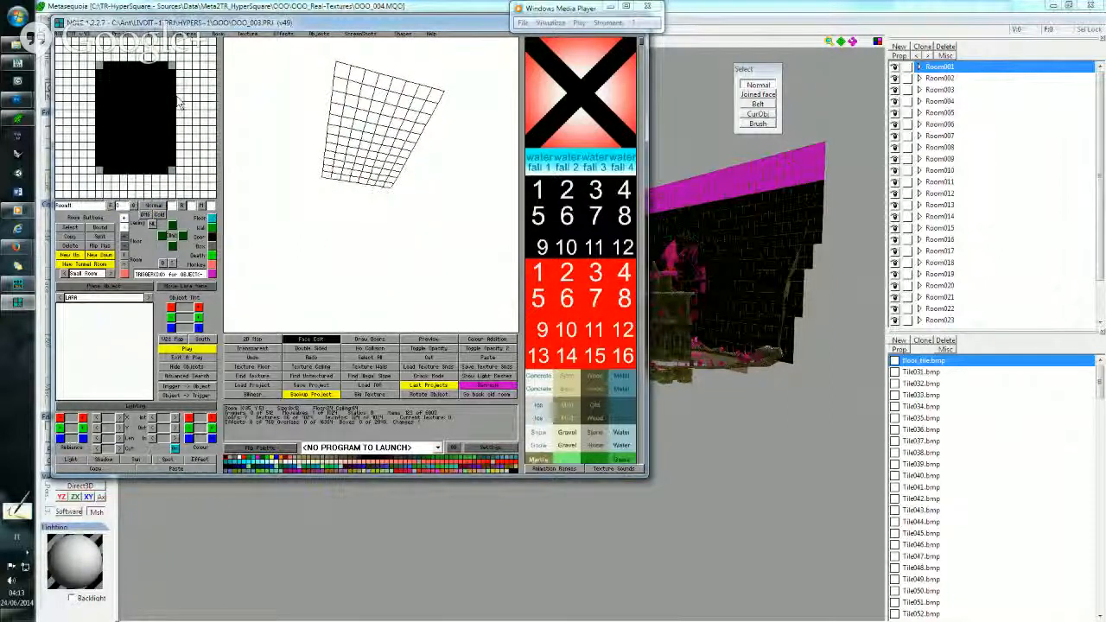
{"action": "right_click", "coordinate": [171, 97]}
{"action": "right_click", "coordinate": [164, 71]}
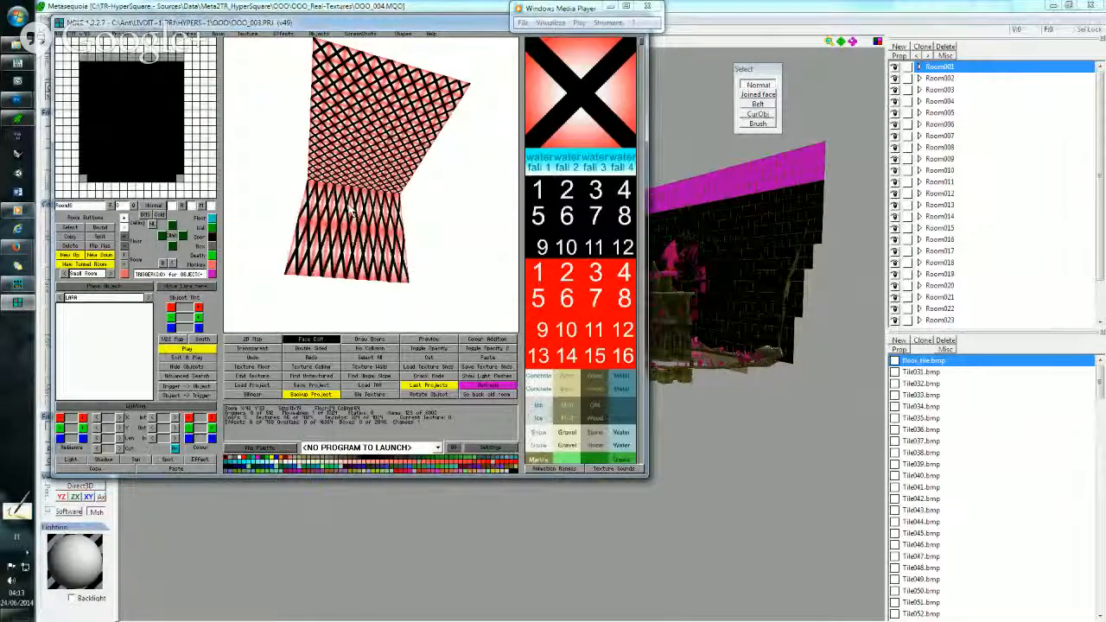
{"action": "mouse_move", "coordinate": [379, 213]}
{"action": "left_mouse_down"}
{"action": "mouse_move", "coordinate": [297, 248]}
{"action": "mouse_move", "coordinate": [305, 163]}
{"action": "mouse_move", "coordinate": [462, 89]}
{"action": "left_mouse_up"}
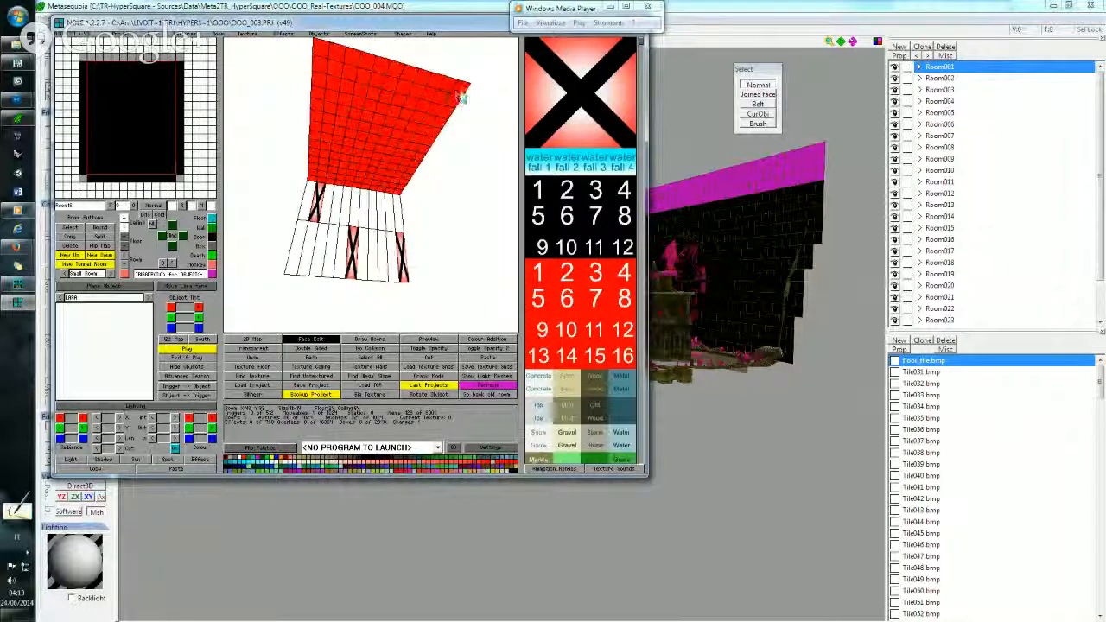
{"action": "left_click", "coordinate": [202, 112]}
{"action": "right_click", "coordinate": [148, 179]}
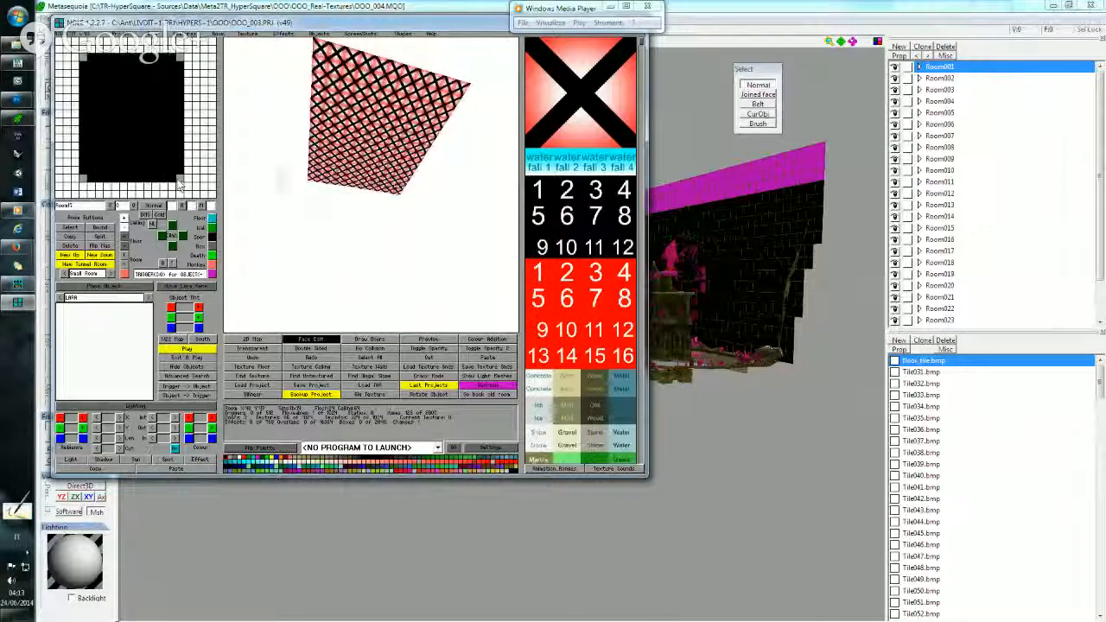
{"action": "left_click_drag", "start_coordinate": [357, 154], "coordinate": [452, 93]}
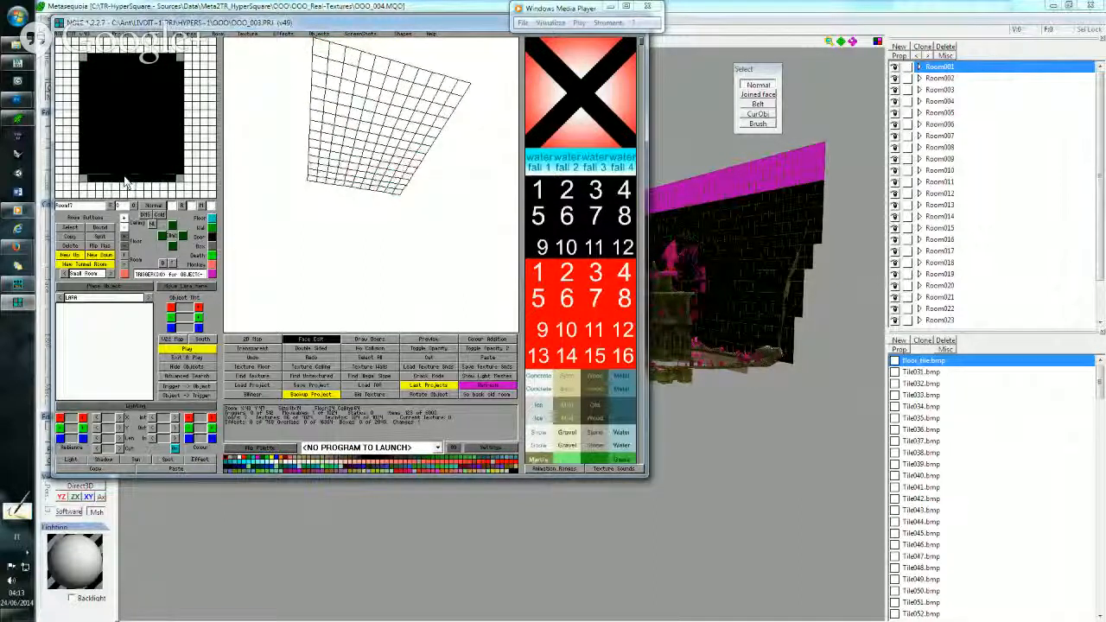
Continue through the doorway to the following room and blank out its ceiling and wall faces.
{"action": "right_click", "coordinate": [127, 179]}
{"action": "mouse_move", "coordinate": [306, 182]}
{"action": "left_mouse_down"}
{"action": "mouse_move", "coordinate": [344, 140]}
{"action": "mouse_move", "coordinate": [499, 114]}
{"action": "left_mouse_up"}
{"action": "right_click", "coordinate": [460, 97]}
{"action": "key", "text": "Up"}
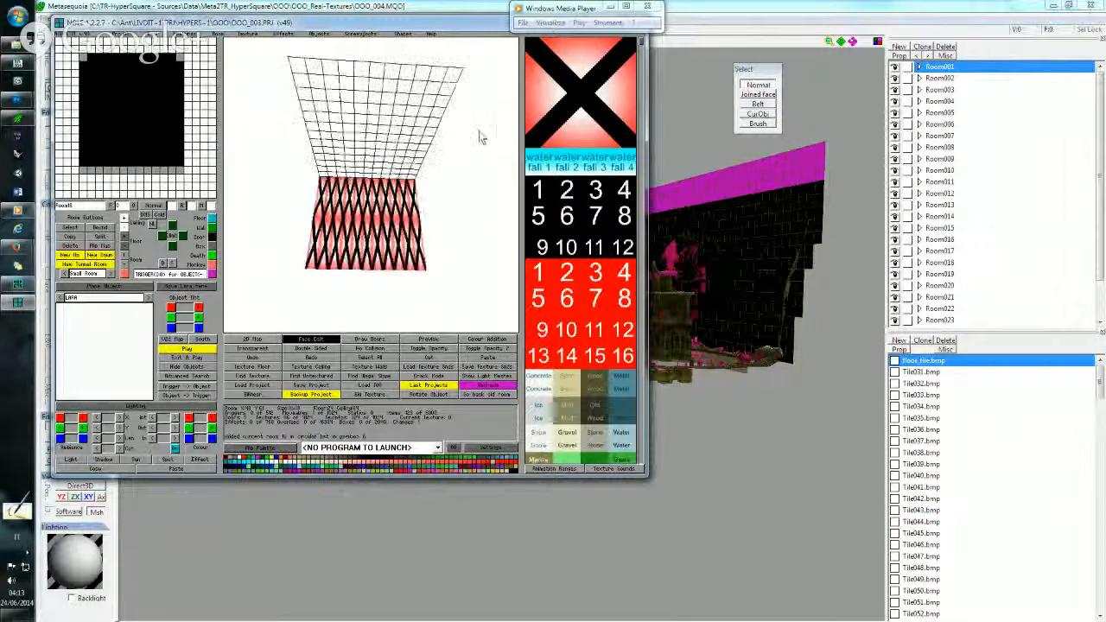
{"action": "mouse_move", "coordinate": [322, 197]}
{"action": "left_mouse_down"}
{"action": "mouse_move", "coordinate": [374, 256]}
{"action": "mouse_move", "coordinate": [325, 246]}
{"action": "left_mouse_up"}
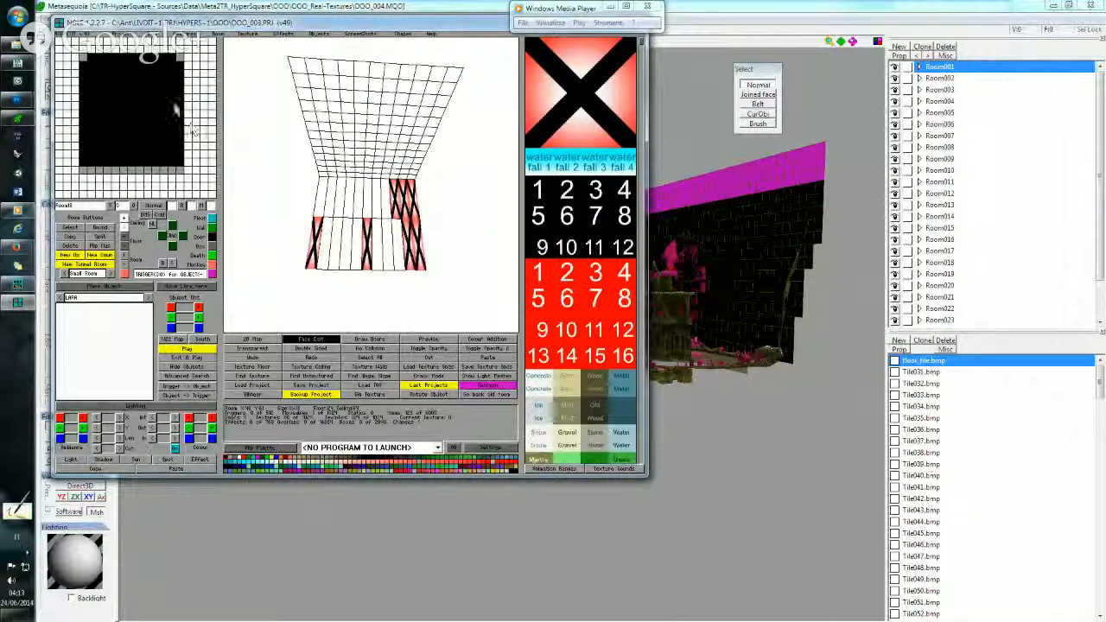
Enter the larger adjoining room and blank out the textures on its ceiling and walls.
{"action": "right_click", "coordinate": [175, 102]}
{"action": "mouse_move", "coordinate": [419, 211]}
{"action": "left_mouse_down"}
{"action": "mouse_move", "coordinate": [366, 210]}
{"action": "mouse_move", "coordinate": [251, 143]}
{"action": "mouse_move", "coordinate": [260, 62]}
{"action": "mouse_move", "coordinate": [271, 49]}
{"action": "mouse_move", "coordinate": [390, 128]}
{"action": "mouse_move", "coordinate": [424, 180]}
{"action": "left_mouse_up"}
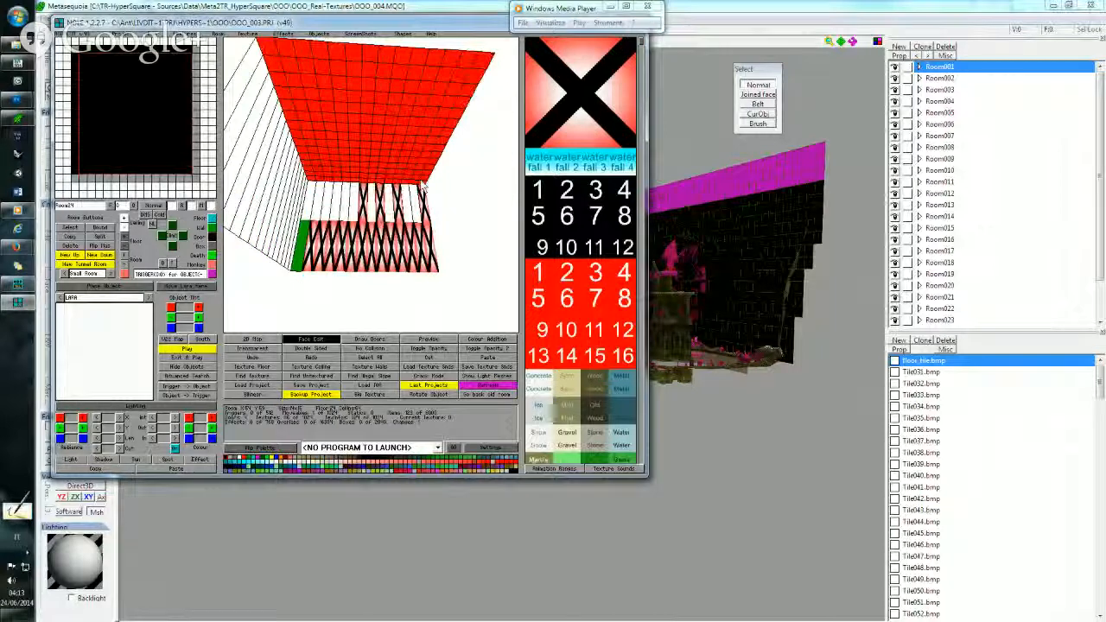
{"action": "left_click", "coordinate": [379, 168]}
{"action": "mouse_move", "coordinate": [429, 240]}
{"action": "left_mouse_down"}
{"action": "mouse_move", "coordinate": [356, 251]}
{"action": "mouse_move", "coordinate": [363, 204]}
{"action": "left_mouse_up"}
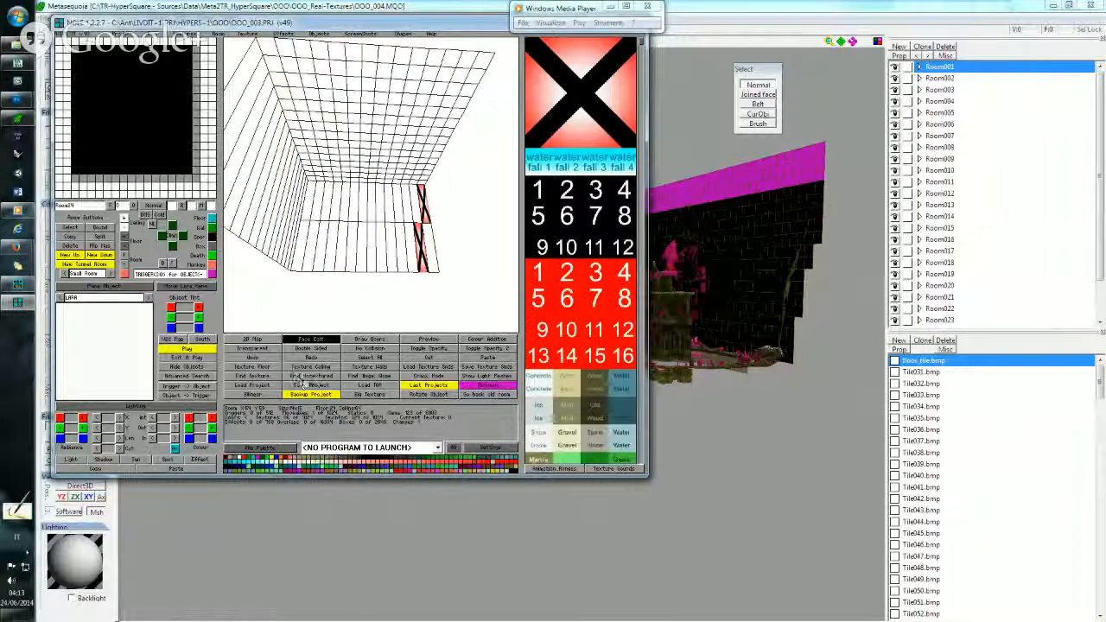
Save the project over the existing OOO_003.PRJ.
{"action": "left_click", "coordinate": [301, 384]}
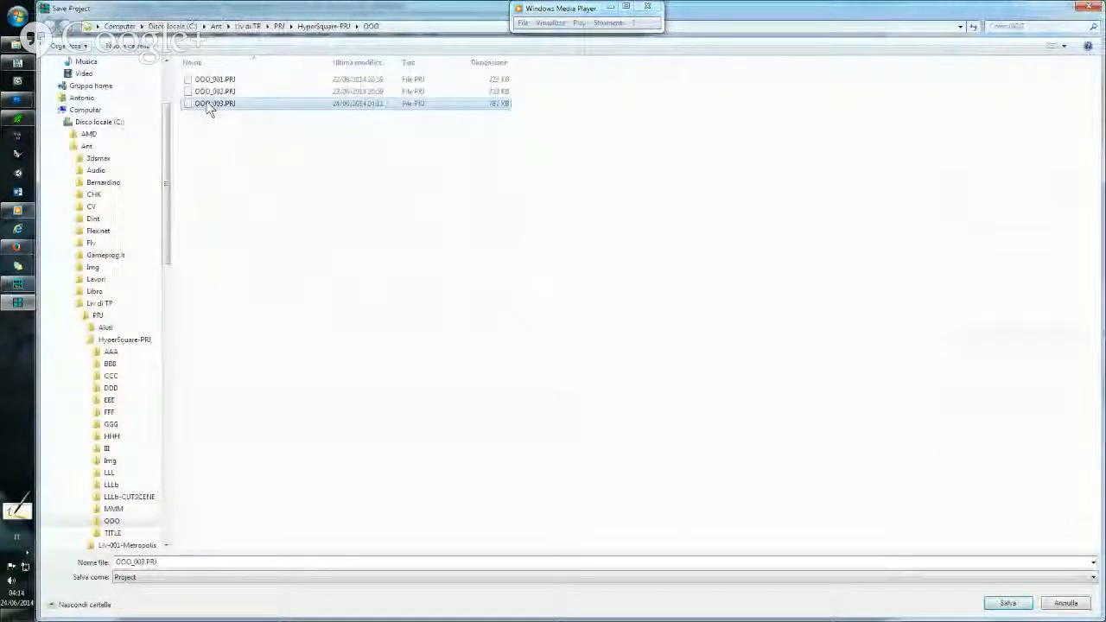
{"action": "double_click", "coordinate": [209, 105]}
{"action": "left_click", "coordinate": [588, 320]}
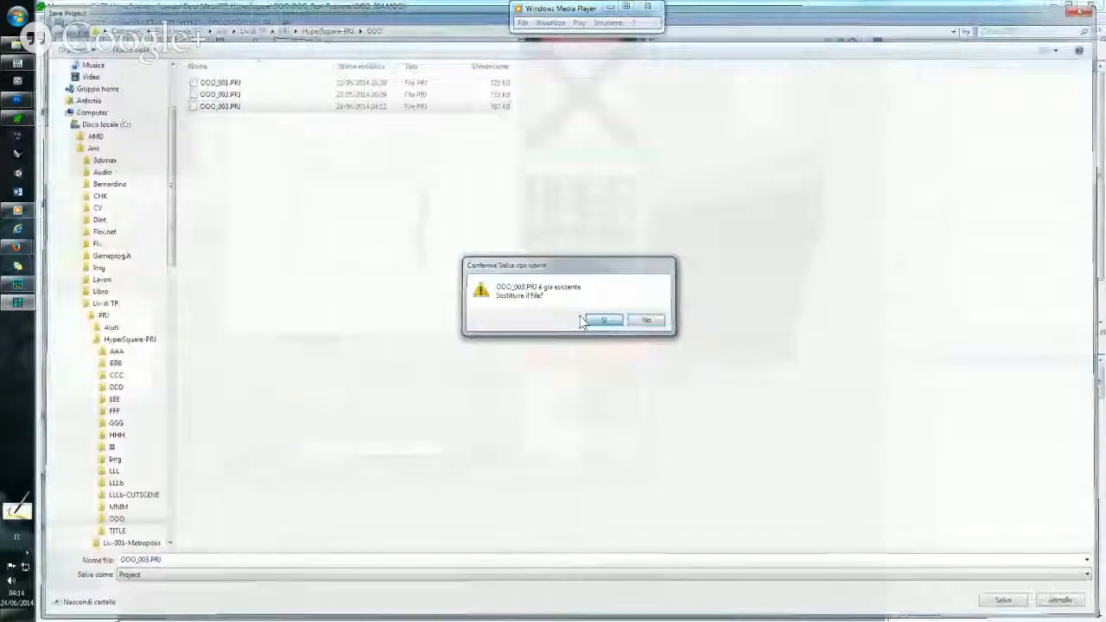
{"action": "left_click", "coordinate": [582, 351]}
Output the room wad to the TRLE Graphics wads folder, replacing HS2-OOO-003.TOM.
{"action": "key", "text": "Right"}
{"action": "key", "text": "Right"}
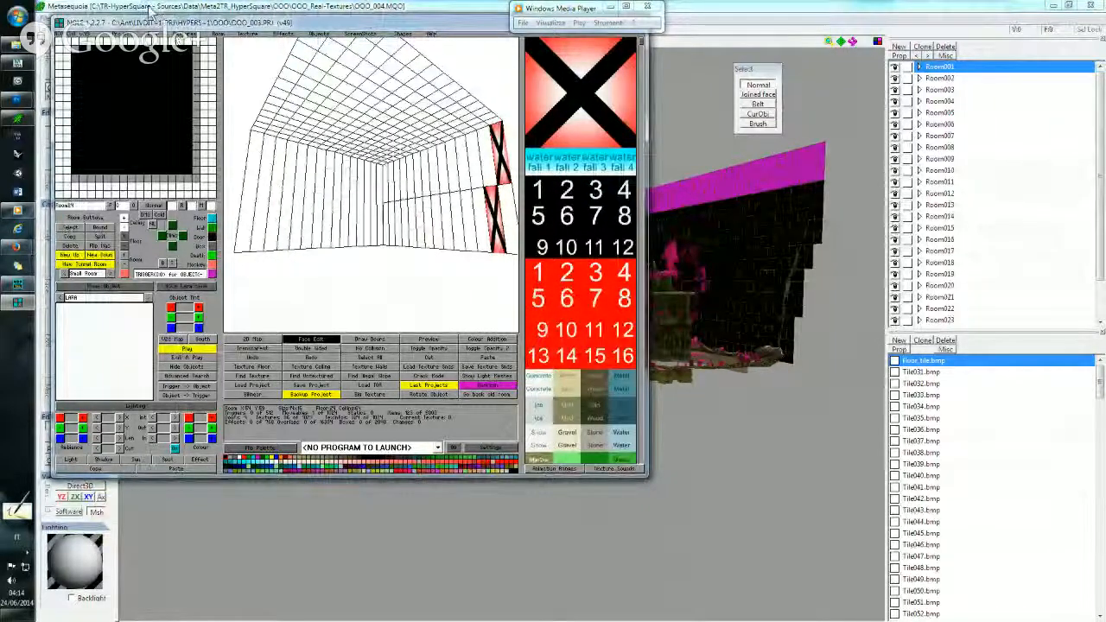
{"action": "left_click", "coordinate": [126, 35]}
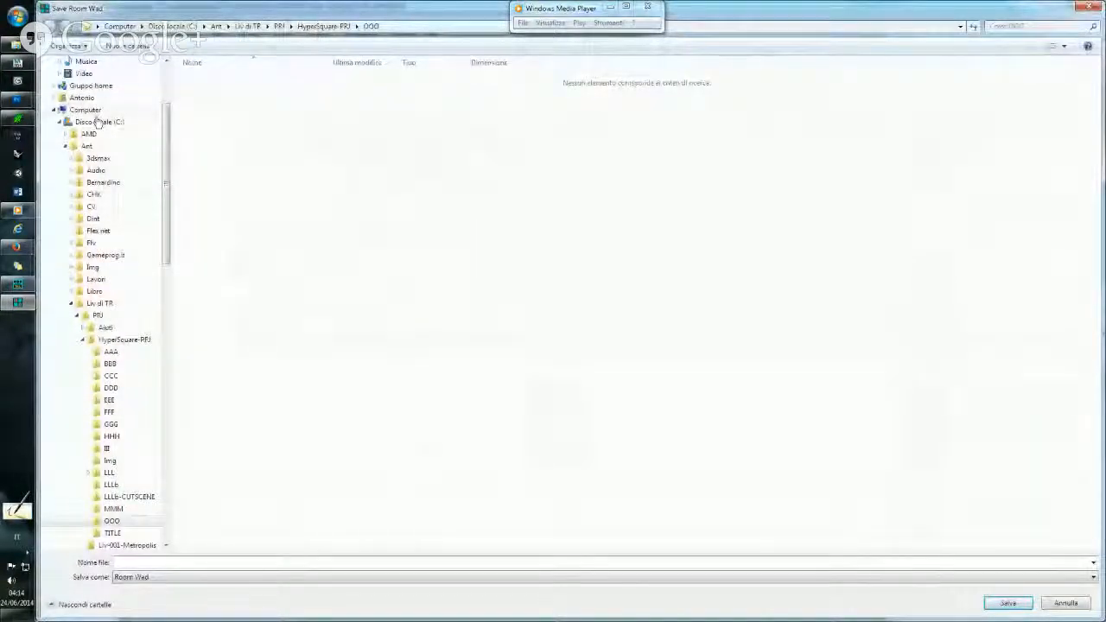
{"action": "left_click_drag", "start_coordinate": [165, 129], "coordinate": [171, 99]}
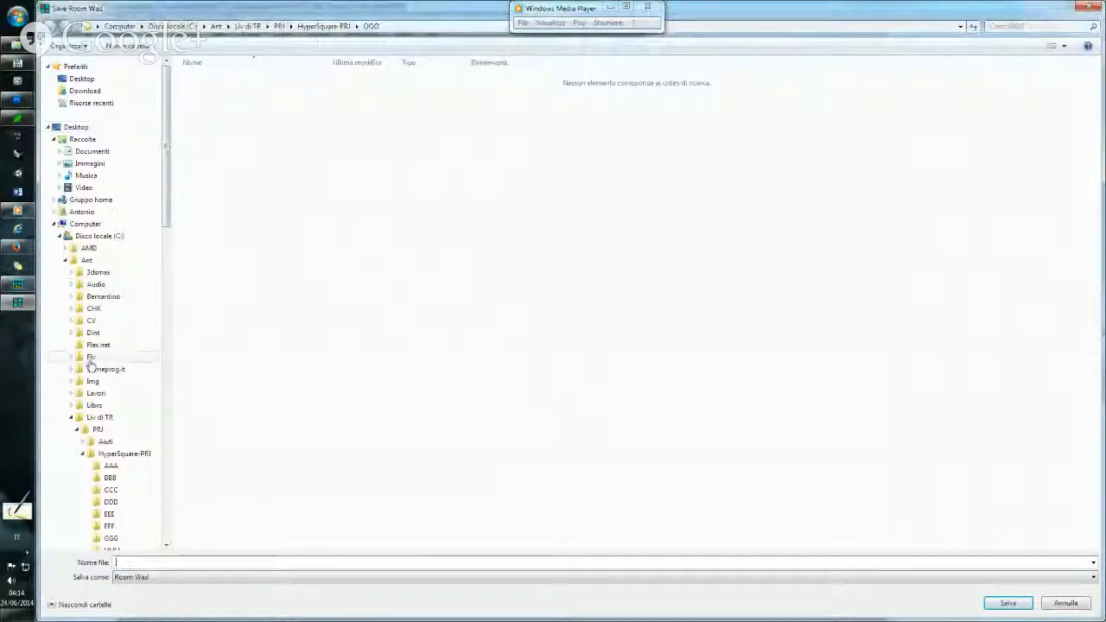
{"action": "left_click", "coordinate": [91, 104]}
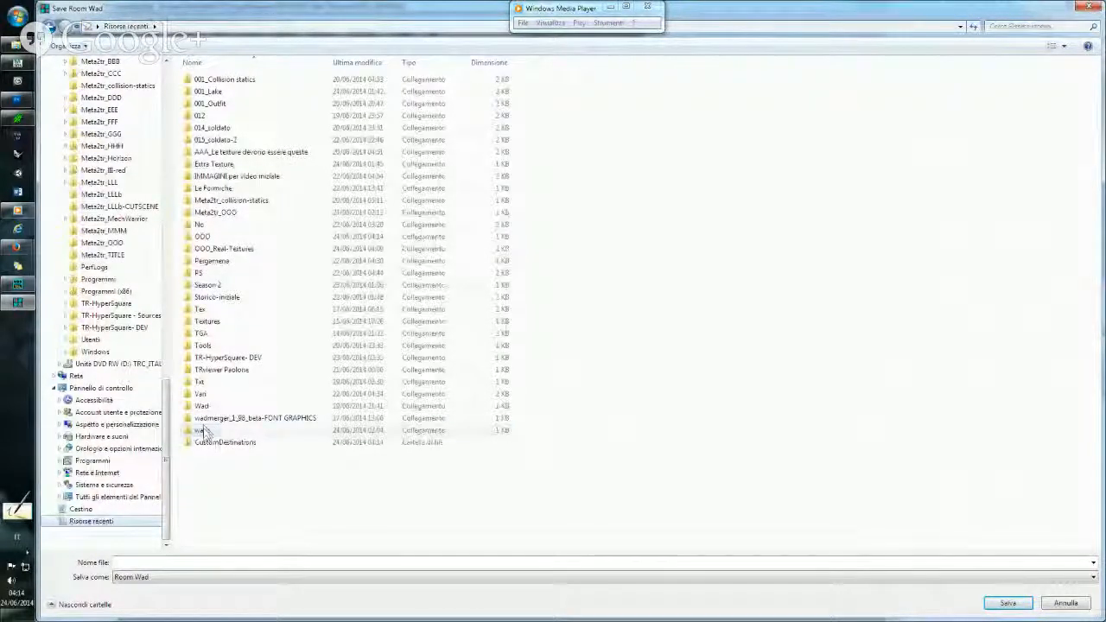
{"action": "double_click", "coordinate": [204, 430]}
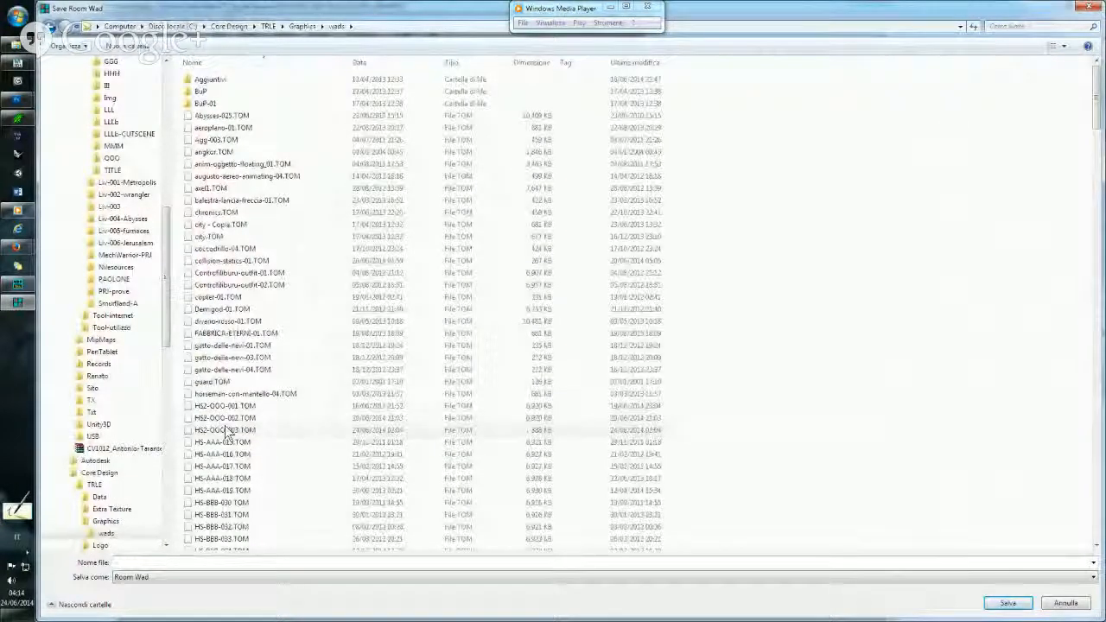
{"action": "left_click", "coordinate": [237, 430]}
{"action": "double_click", "coordinate": [256, 435]}
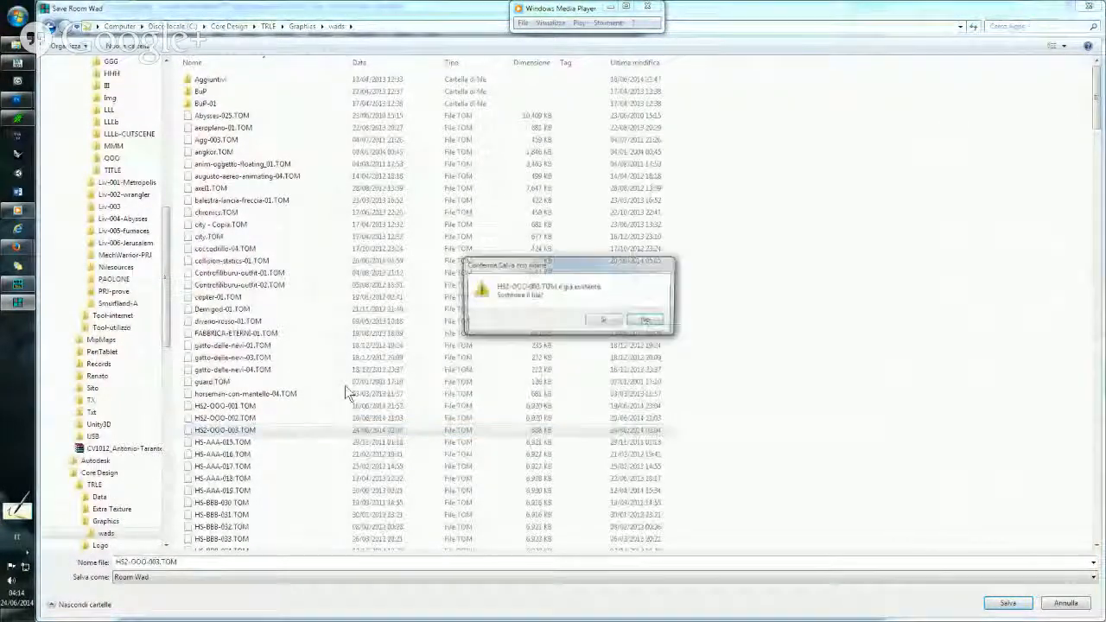
{"action": "left_click", "coordinate": [610, 321]}
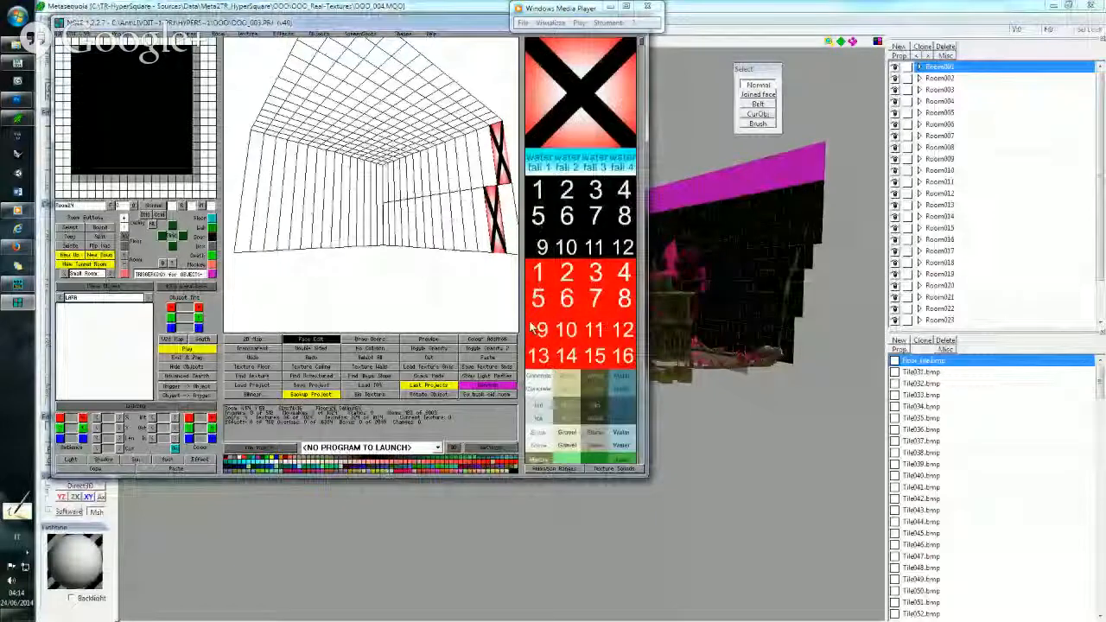
{"action": "left_click", "coordinate": [585, 351]}
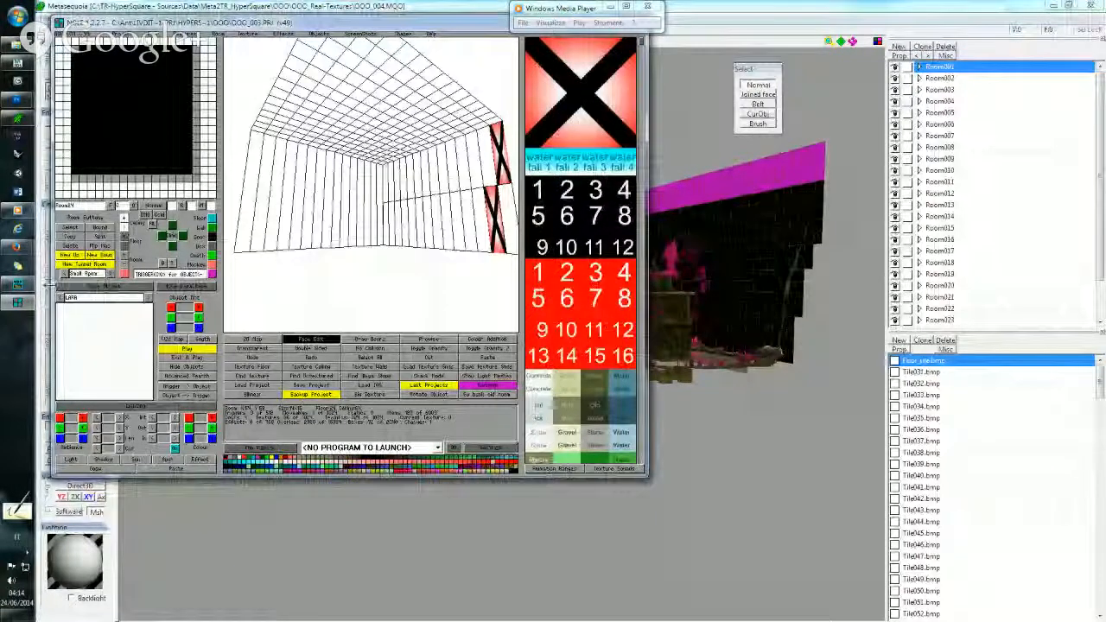
Switch to NG PC Level Converter, add HS2-OOO-003.TOM to the batch and build all levels.
{"action": "left_click", "coordinate": [19, 291]}
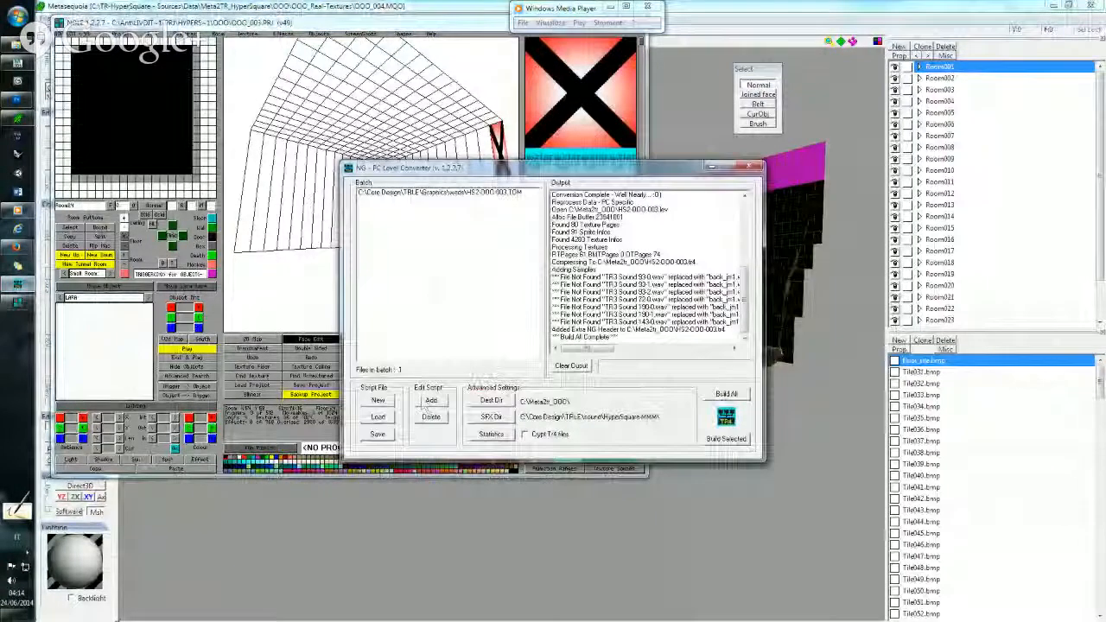
{"action": "left_click", "coordinate": [430, 400]}
{"action": "scroll", "coordinate": [352, 369], "scroll_direction": "down", "scroll_amount": 2}
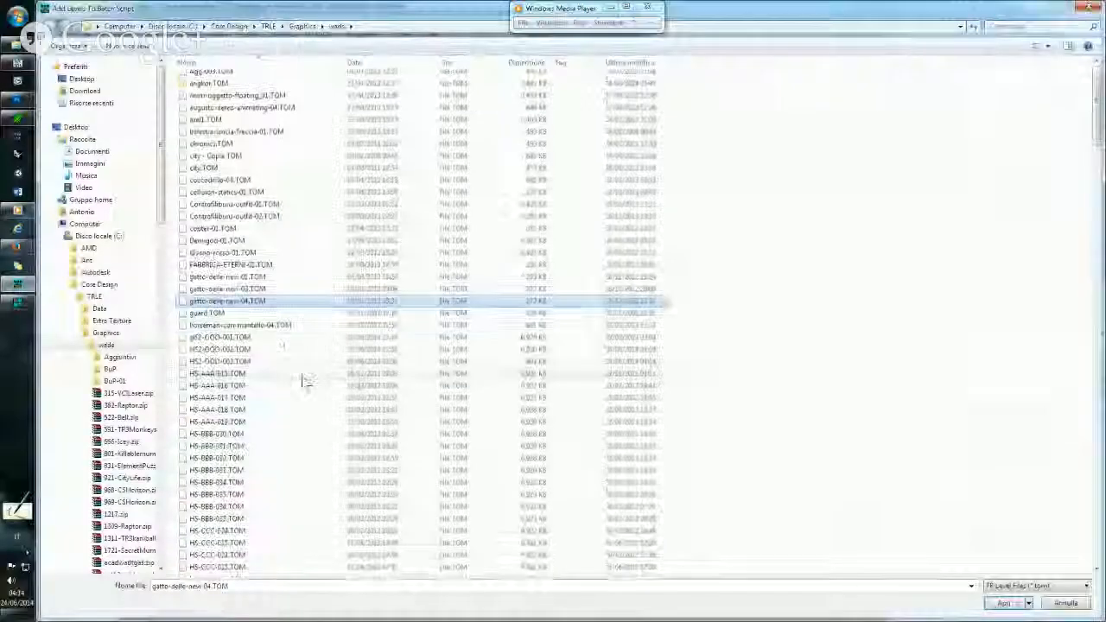
{"action": "double_click", "coordinate": [251, 362]}
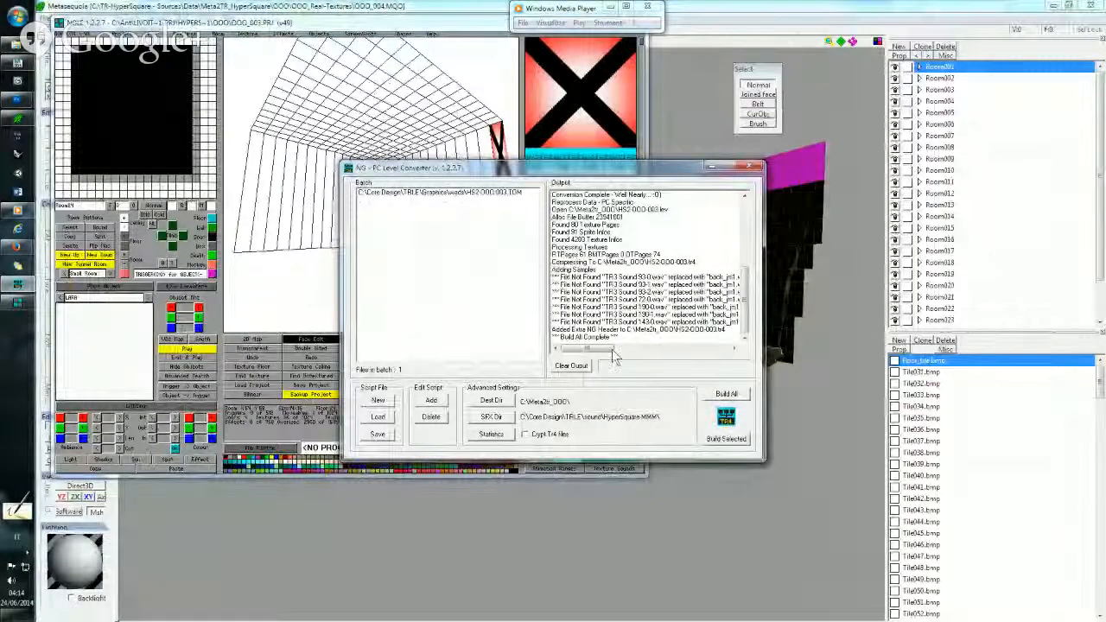
{"action": "left_click", "coordinate": [726, 396]}
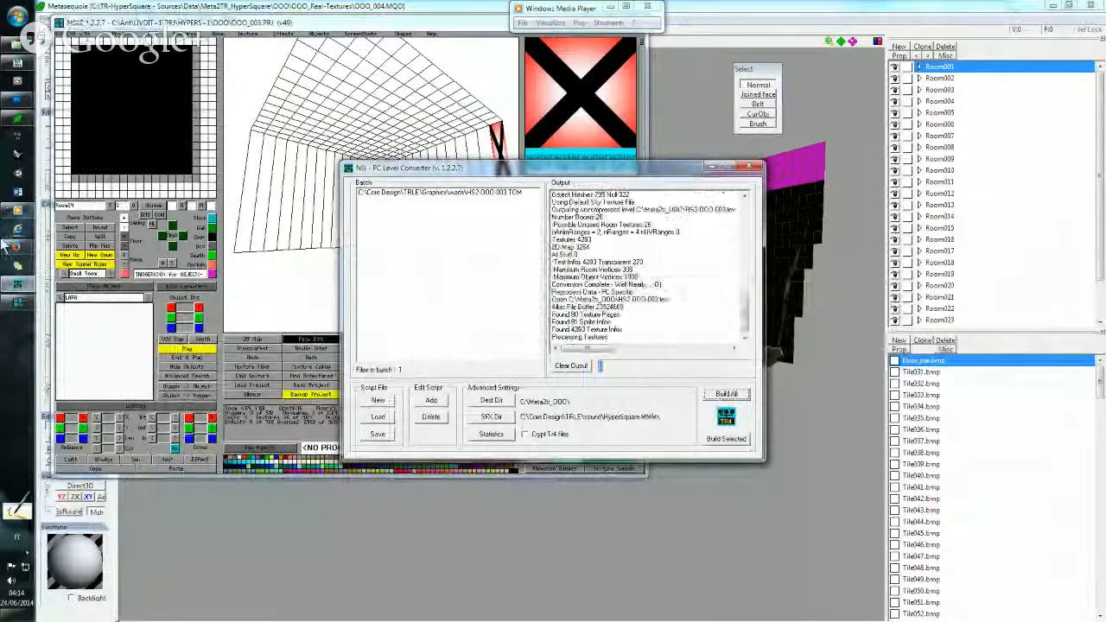
Switch to Metasequoia with the OOO_004 room model and reset the view settings to their initial values.
{"action": "mouse_move", "coordinate": [16, 249]}
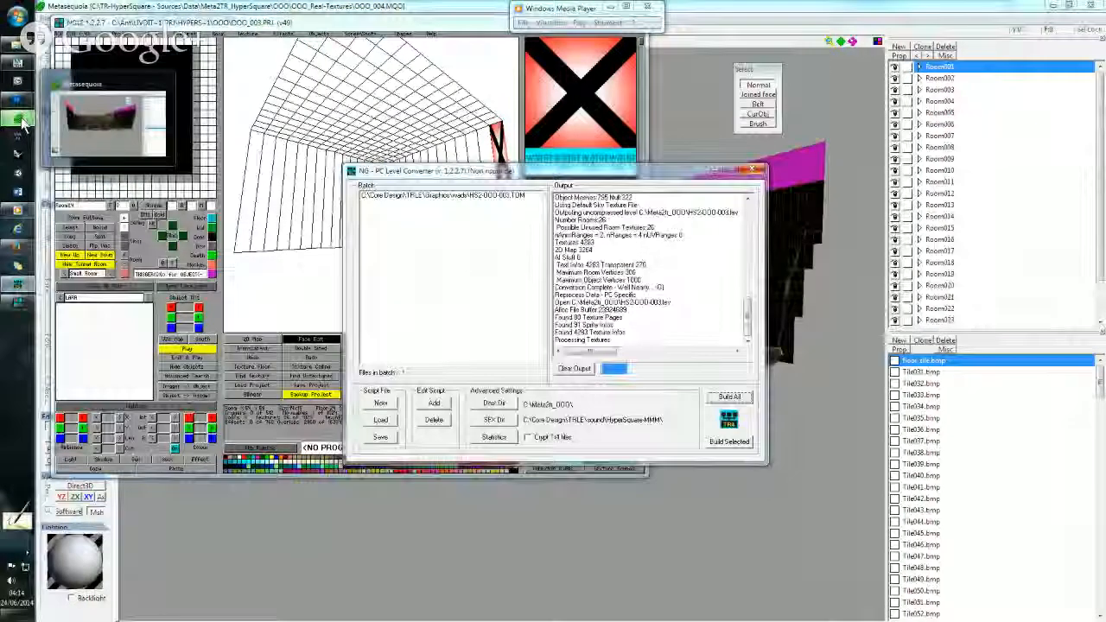
{"action": "left_click", "coordinate": [112, 104]}
{"action": "right_click_drag", "start_coordinate": [420, 199], "coordinate": [484, 259]}
{"action": "left_click", "coordinate": [182, 18]}
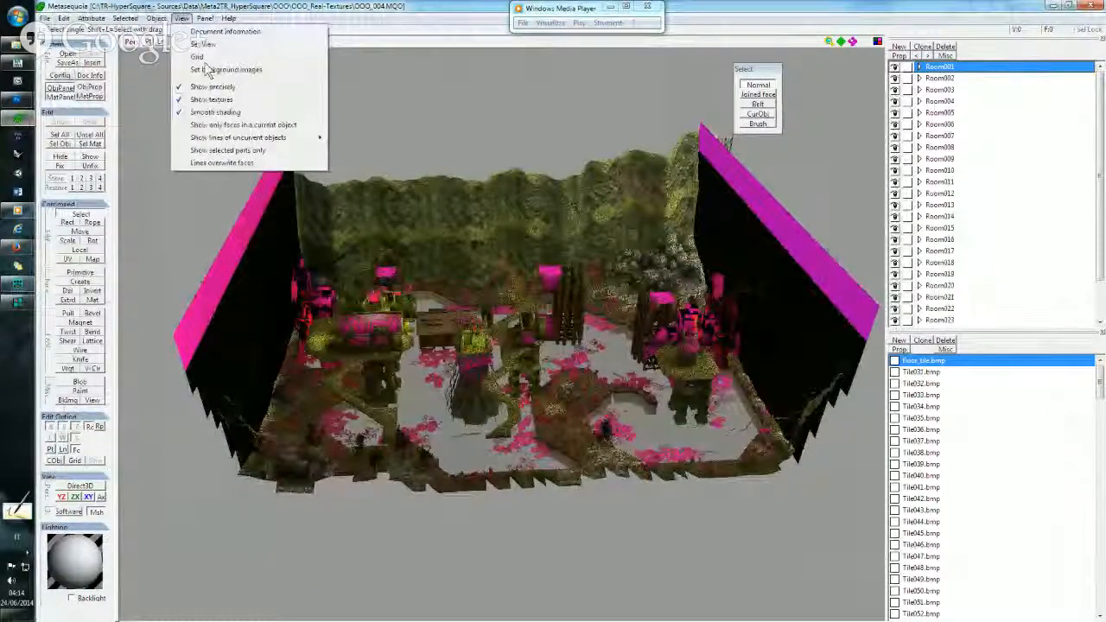
{"action": "left_click", "coordinate": [203, 43]}
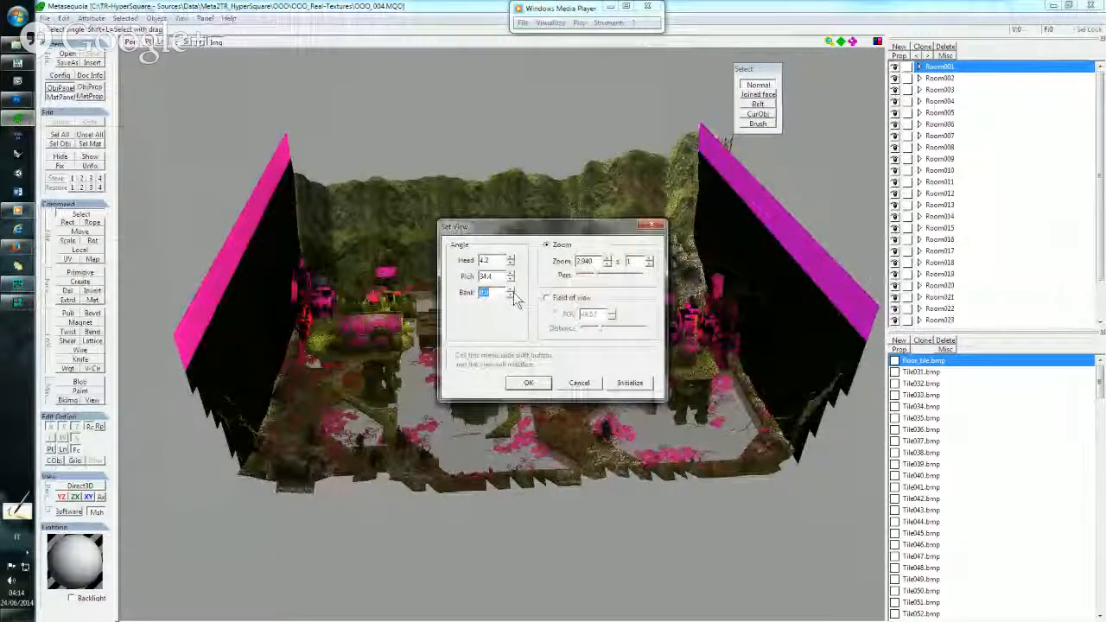
{"action": "left_click", "coordinate": [624, 382]}
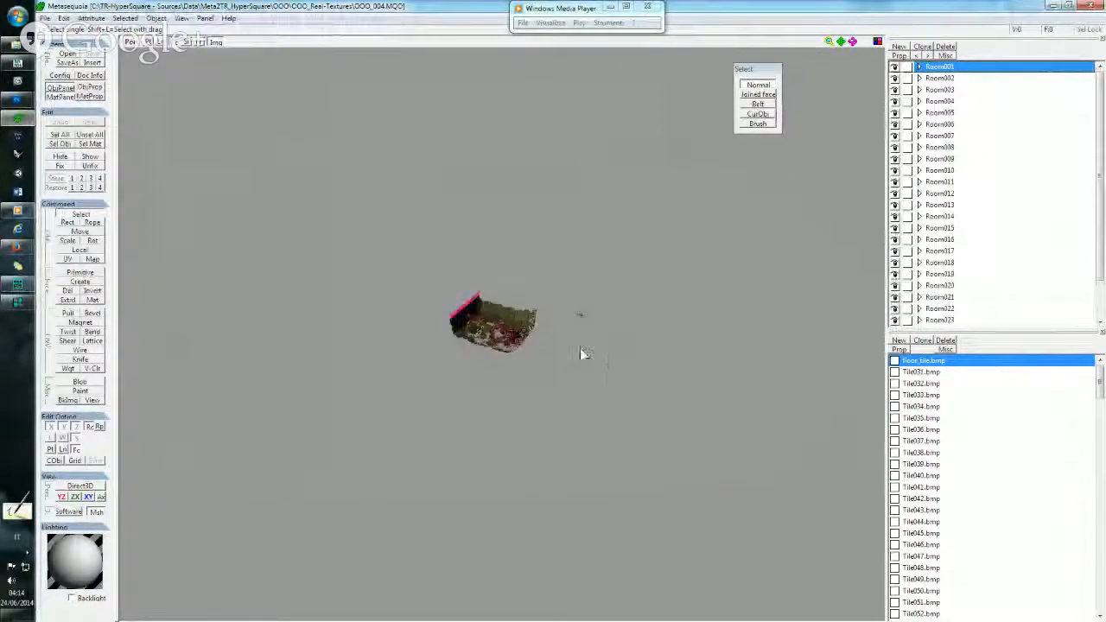
Select the stray textured faces set apart from the room model and triangulate the selection.
{"action": "scroll", "coordinate": [566, 342], "scroll_direction": "up", "scroll_amount": 10}
{"action": "right_click_drag", "start_coordinate": [453, 339], "coordinate": [217, 76]}
{"action": "right_click_drag", "start_coordinate": [160, 47], "coordinate": [365, 181]}
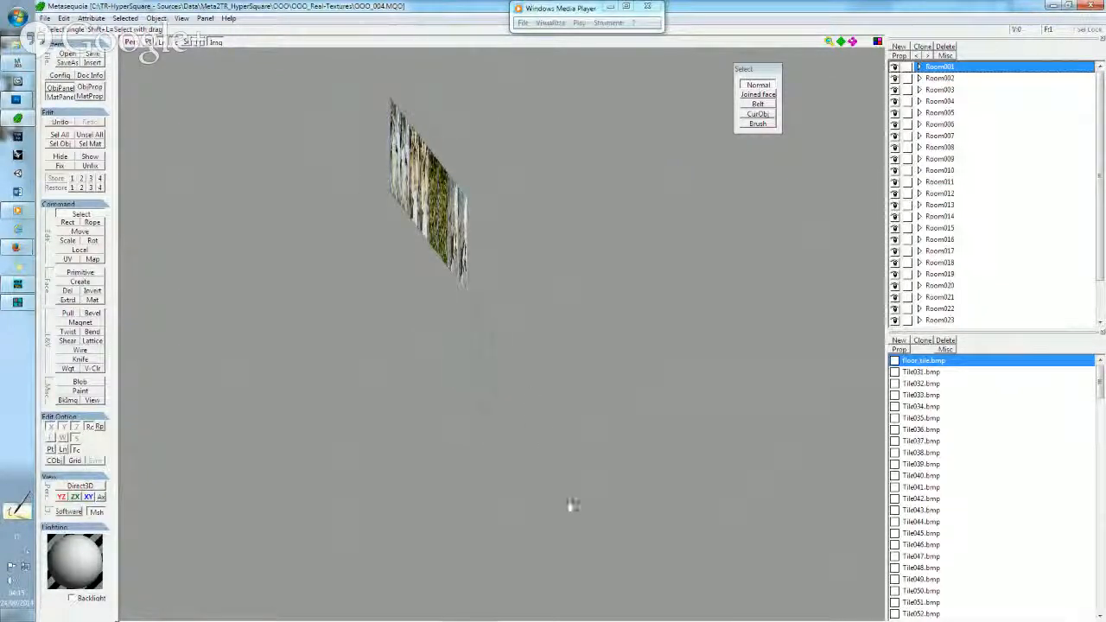
{"action": "right_click_drag", "start_coordinate": [335, 71], "coordinate": [396, 126]}
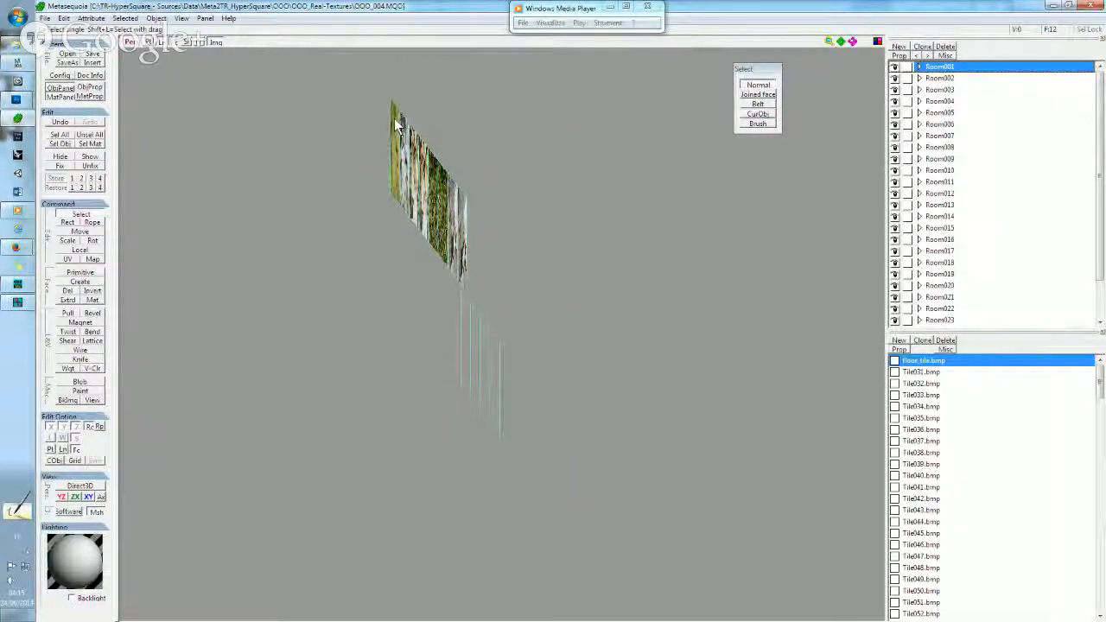
{"action": "right_click_drag", "start_coordinate": [491, 202], "coordinate": [448, 178]}
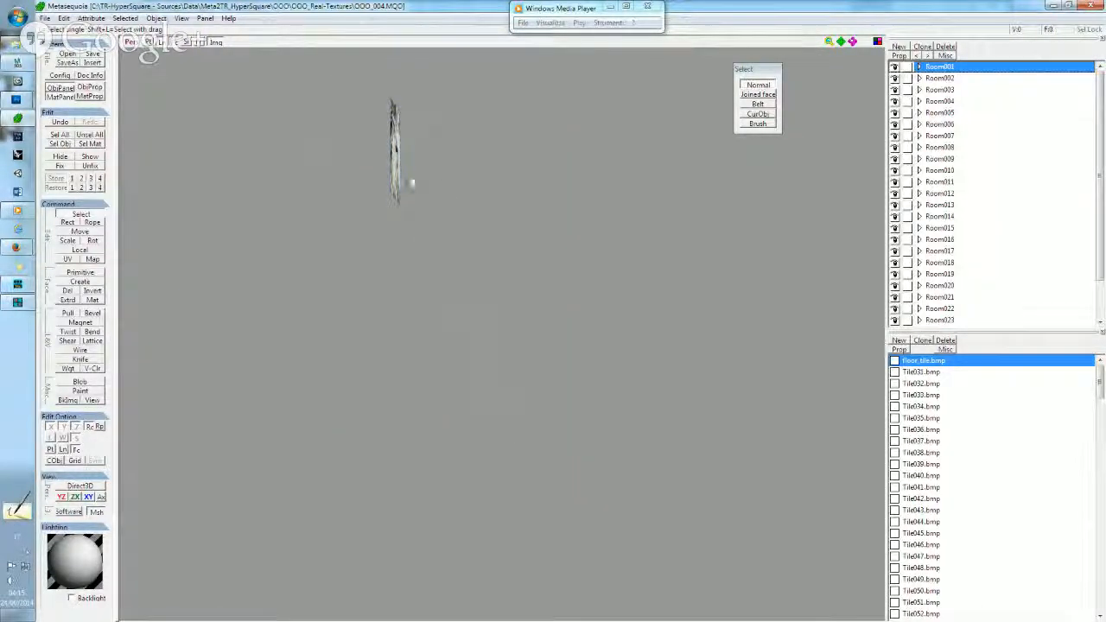
{"action": "left_click", "coordinate": [124, 18]}
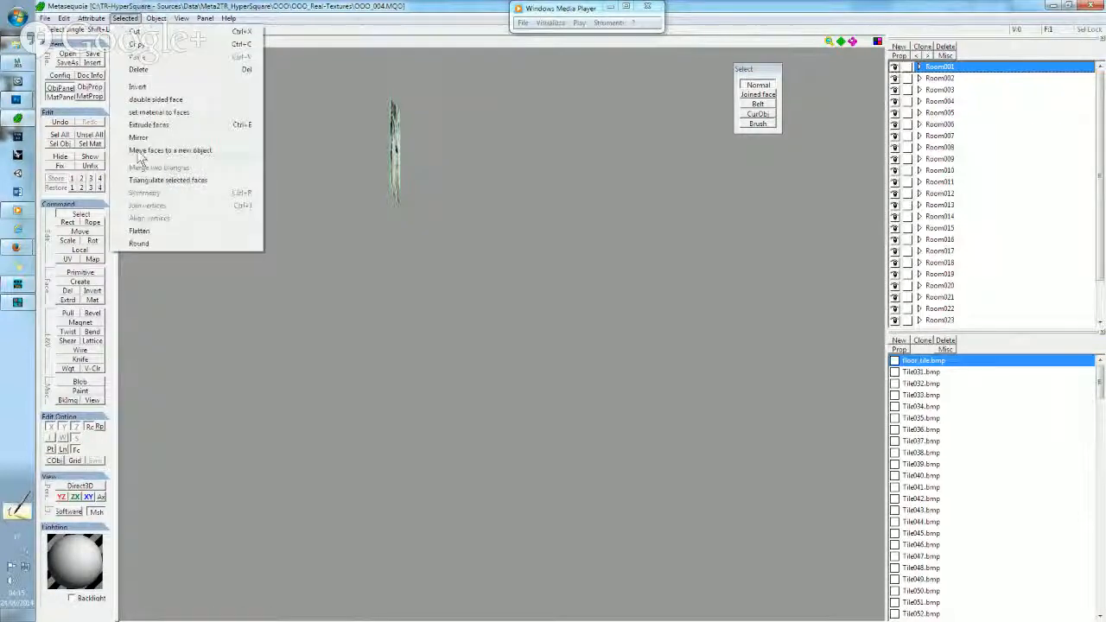
{"action": "left_click", "coordinate": [155, 180]}
Make Material #130 the current material and examine the plain untextured strips around the base of the room model.
{"action": "right_click_drag", "start_coordinate": [342, 200], "coordinate": [365, 273]}
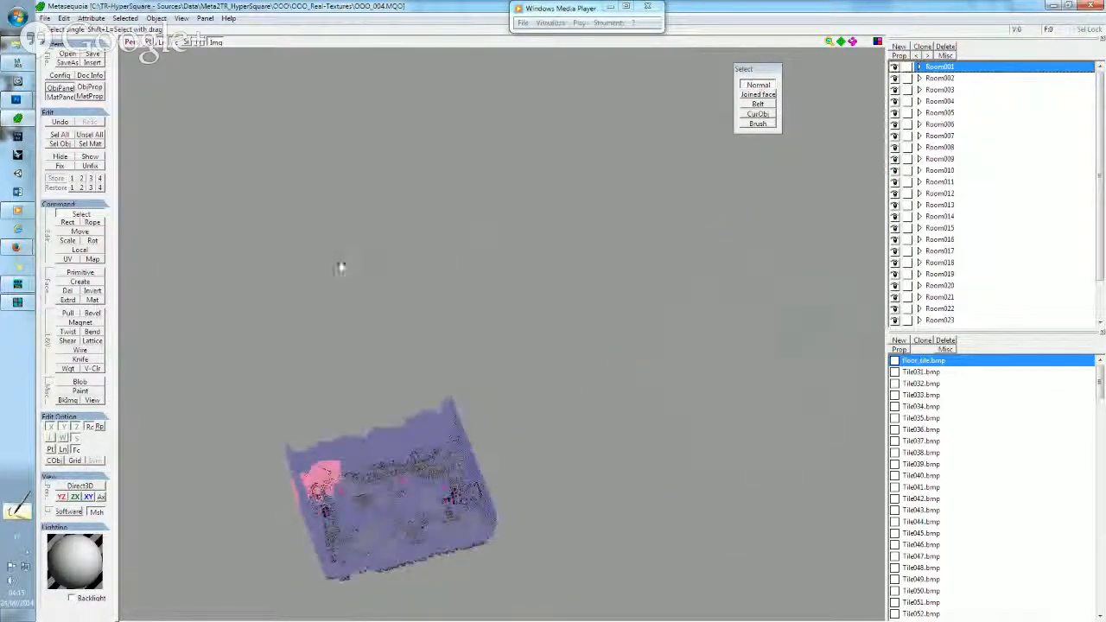
{"action": "scroll", "coordinate": [470, 349], "scroll_direction": "up", "scroll_amount": 6}
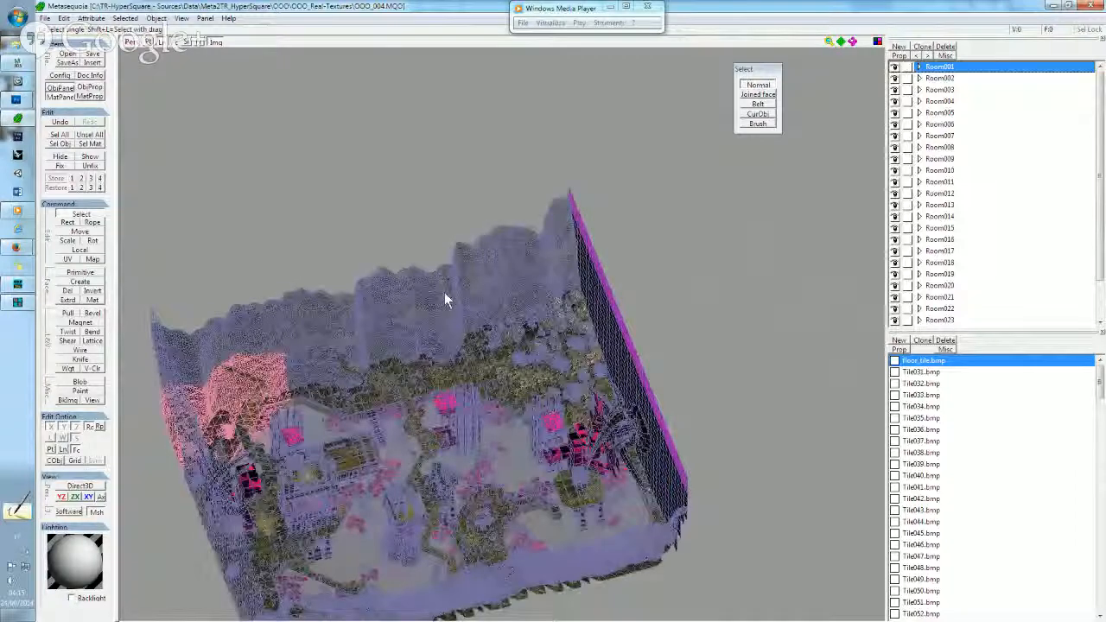
{"action": "right_click_drag", "start_coordinate": [484, 255], "coordinate": [585, 407]}
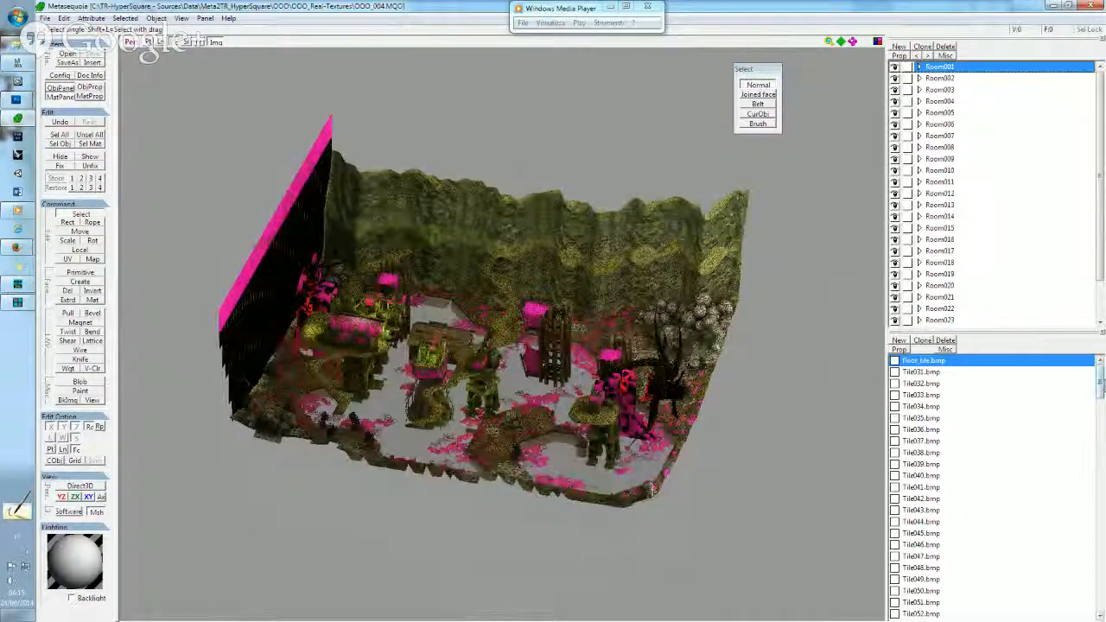
{"action": "left_click_drag", "start_coordinate": [1101, 385], "coordinate": [1100, 584]}
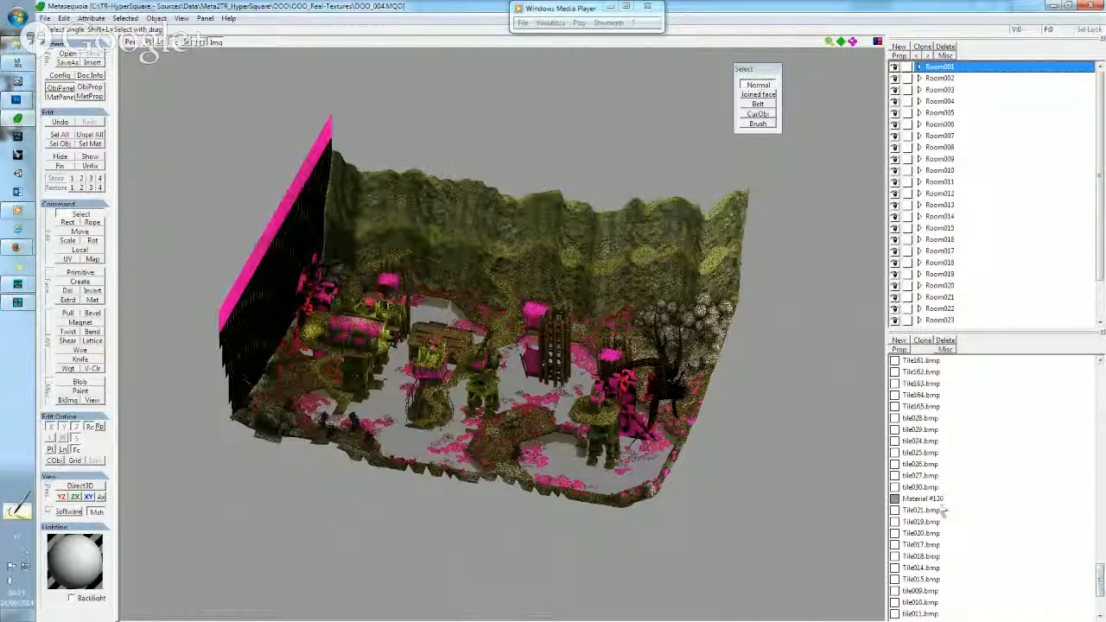
{"action": "left_click", "coordinate": [943, 499]}
{"action": "right_click_drag", "start_coordinate": [648, 402], "coordinate": [475, 249]}
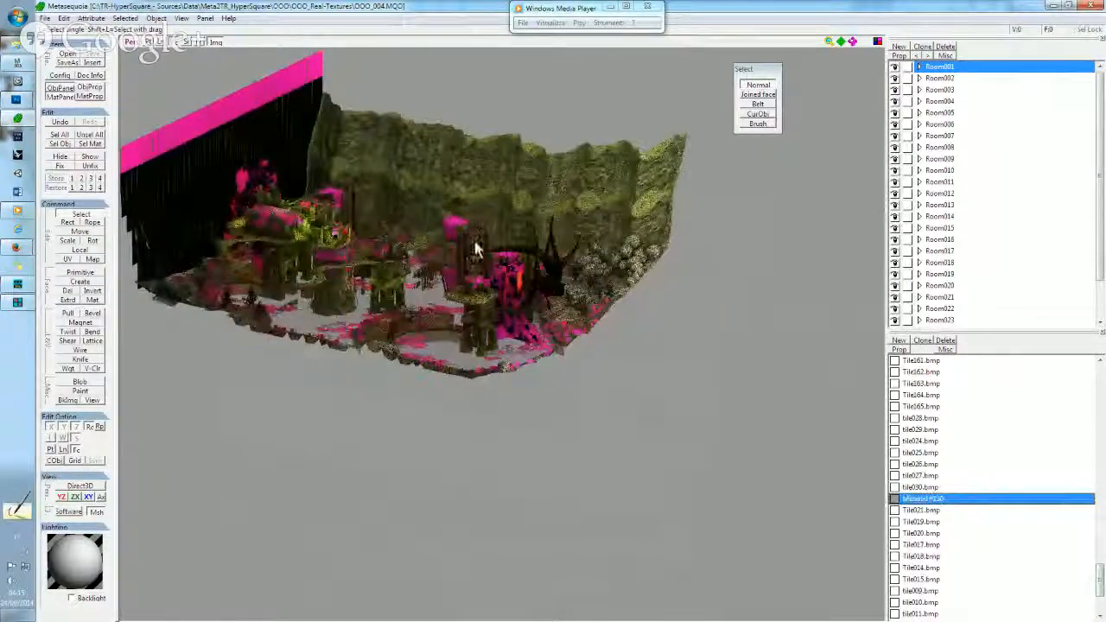
{"action": "scroll", "coordinate": [482, 260], "scroll_direction": "up", "scroll_amount": 5}
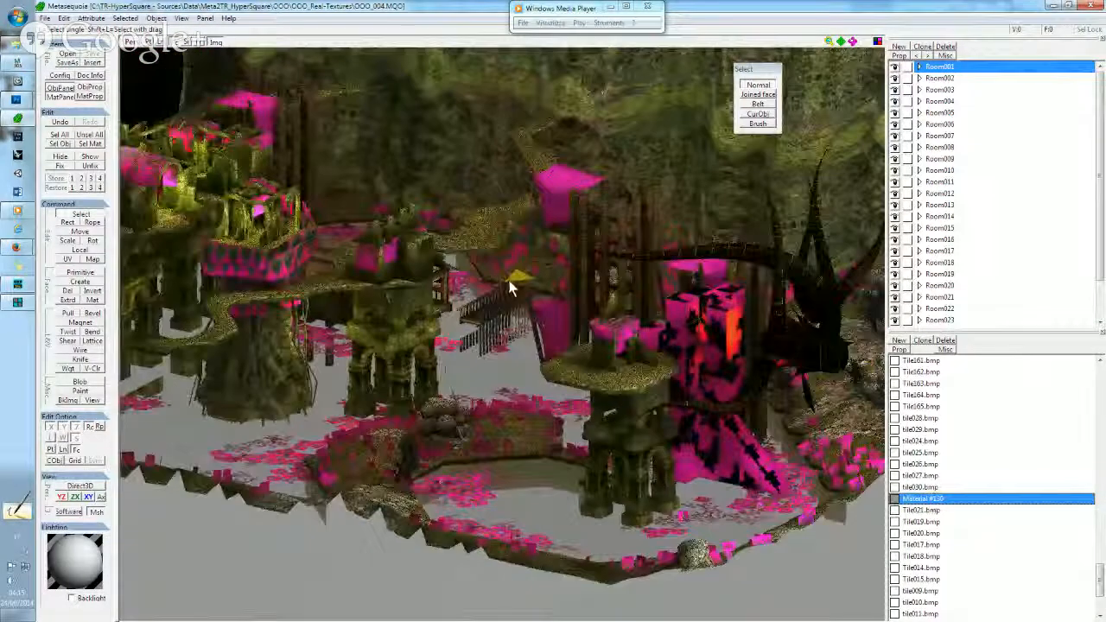
{"action": "scroll", "coordinate": [505, 286], "scroll_direction": "down", "scroll_amount": 4}
{"action": "right_click_drag", "start_coordinate": [489, 296], "coordinate": [486, 270]}
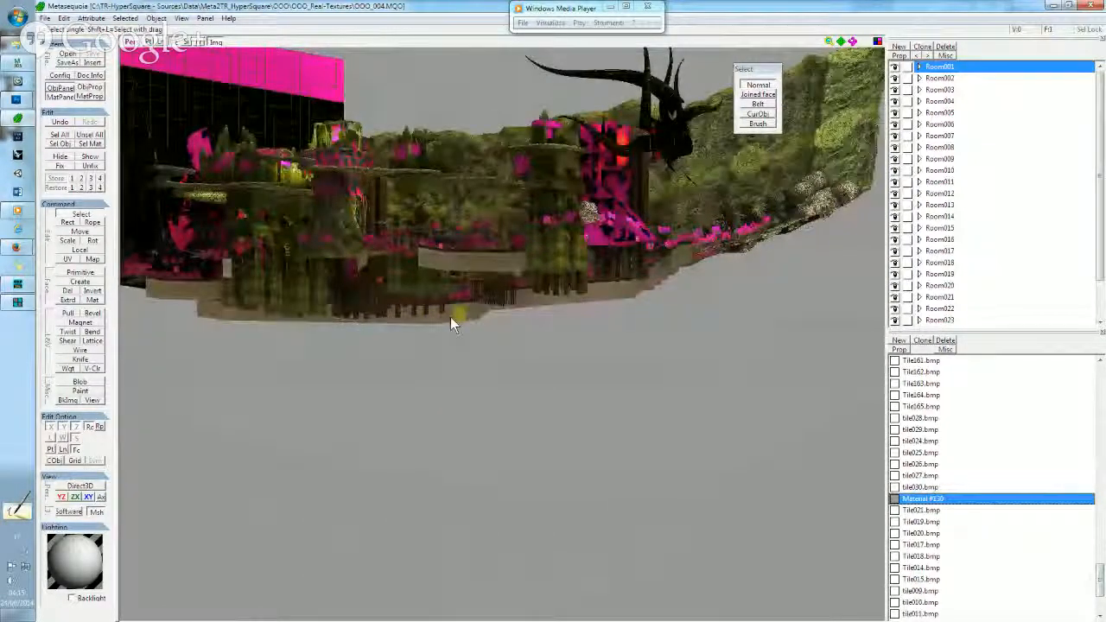
{"action": "scroll", "coordinate": [449, 307], "scroll_direction": "up", "scroll_amount": 3}
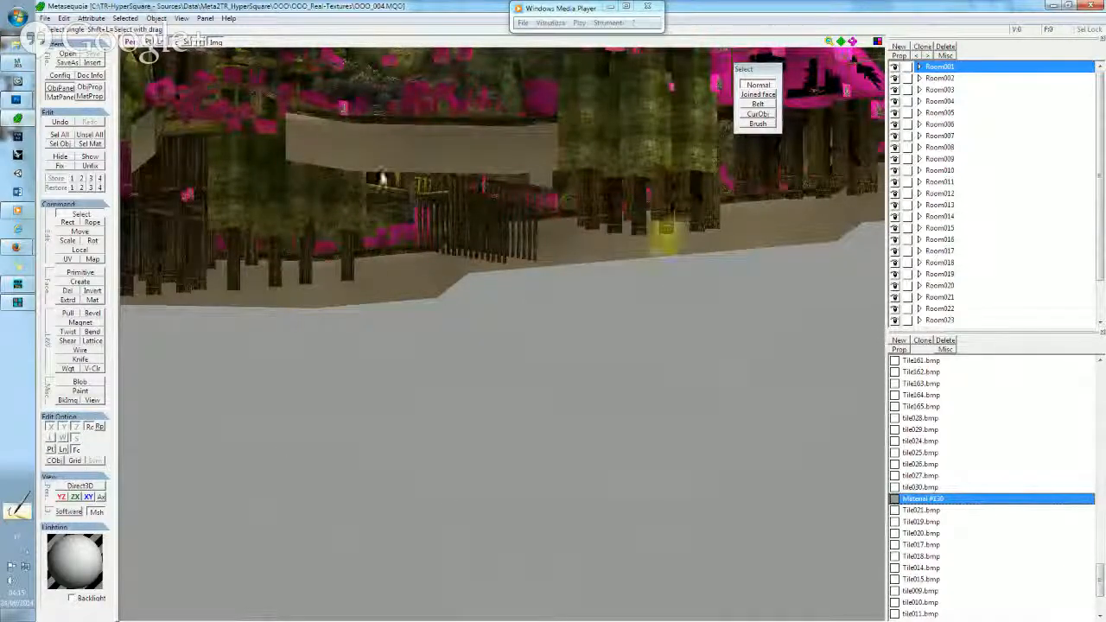
Display the mesh lines, select all faces that use Material #130 and delete them from the room model.
{"action": "left_click", "coordinate": [126, 18]}
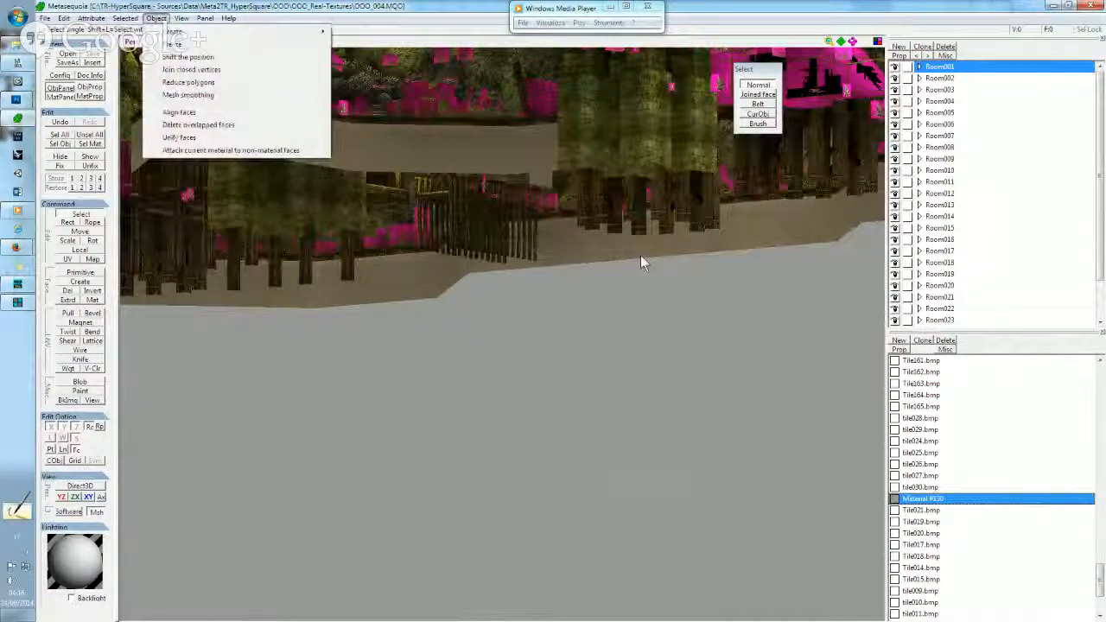
{"action": "left_click", "coordinate": [128, 18]}
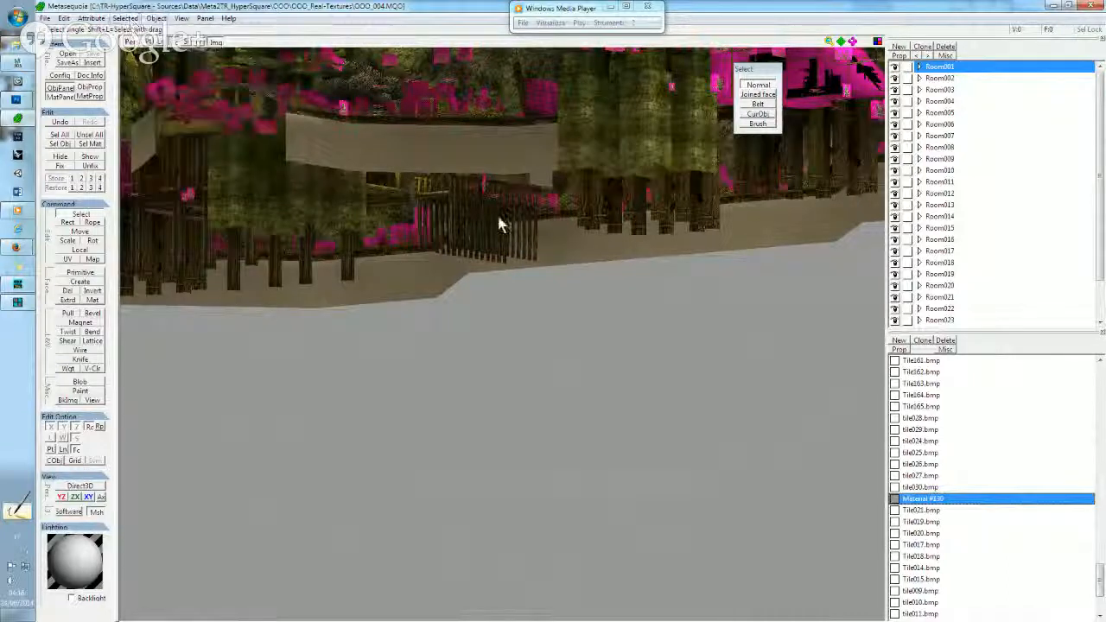
{"action": "middle_click_drag", "start_coordinate": [723, 307], "coordinate": [753, 365]}
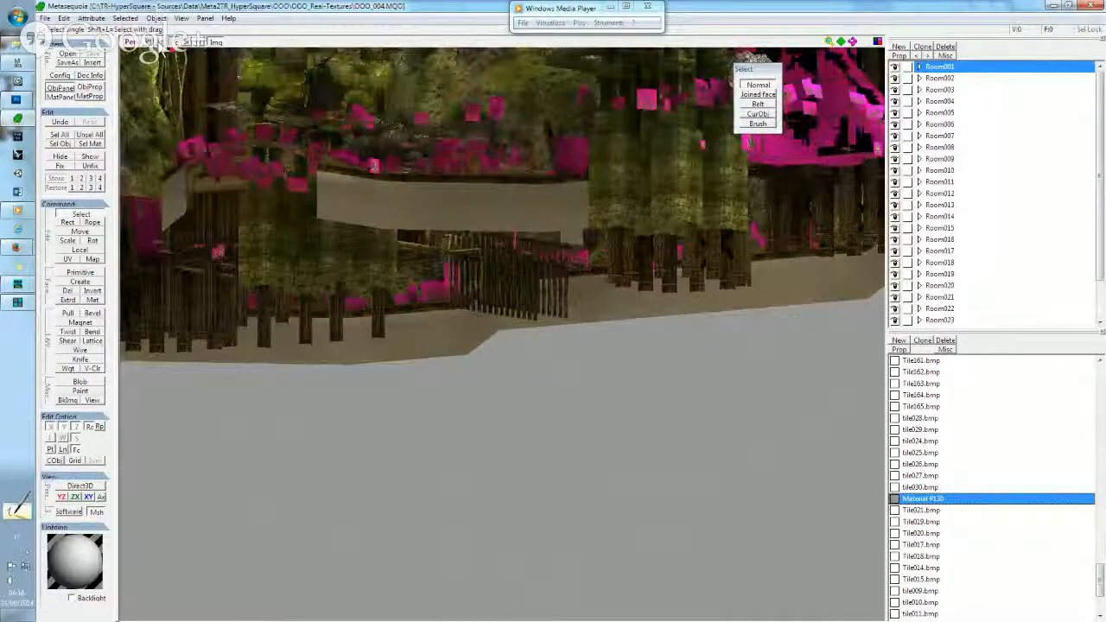
{"action": "left_click", "coordinate": [162, 43]}
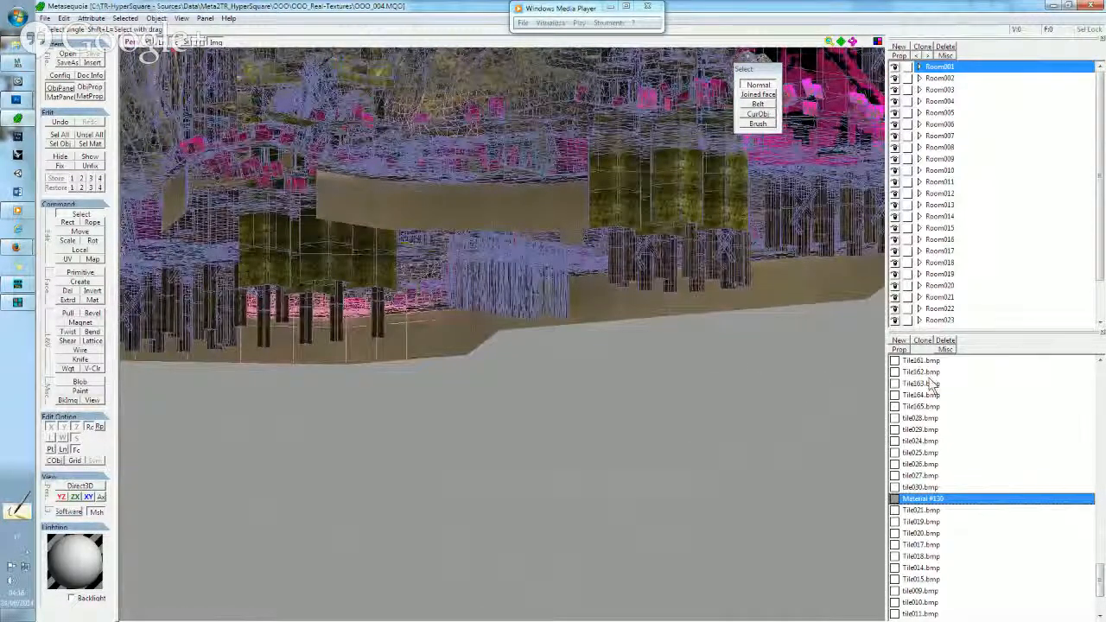
{"action": "left_click", "coordinate": [945, 349]}
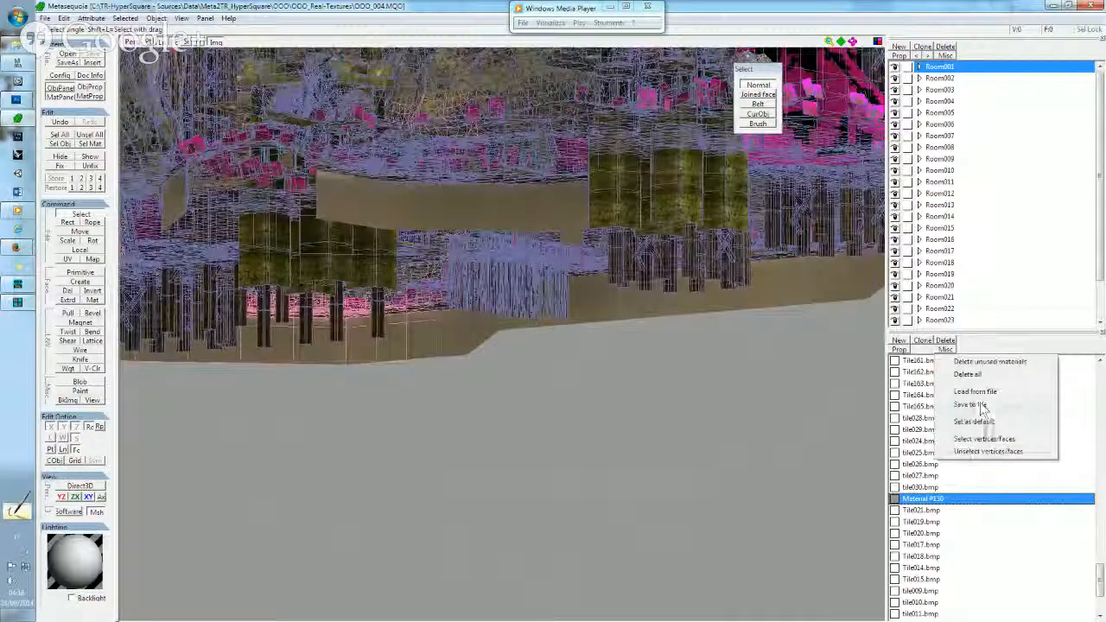
{"action": "left_click", "coordinate": [992, 443]}
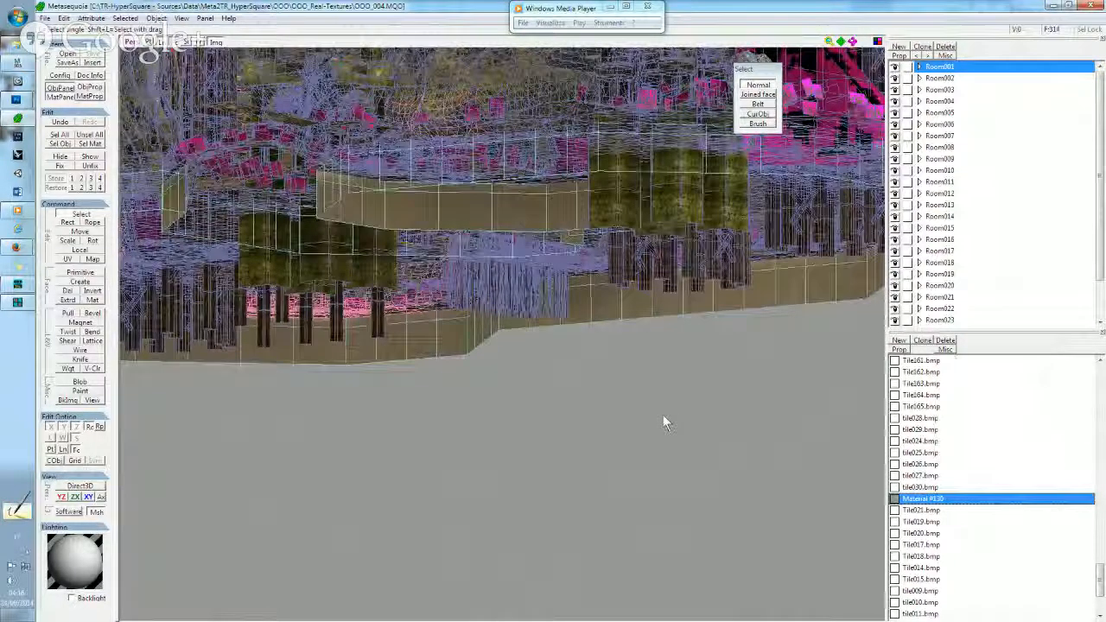
{"action": "scroll", "coordinate": [588, 397], "scroll_direction": "down", "scroll_amount": 4}
{"action": "scroll", "coordinate": [587, 398], "scroll_direction": "down", "scroll_amount": 3}
{"action": "right_click_drag", "start_coordinate": [489, 254], "coordinate": [524, 363]}
{"action": "scroll", "coordinate": [337, 248], "scroll_direction": "up", "scroll_amount": 6}
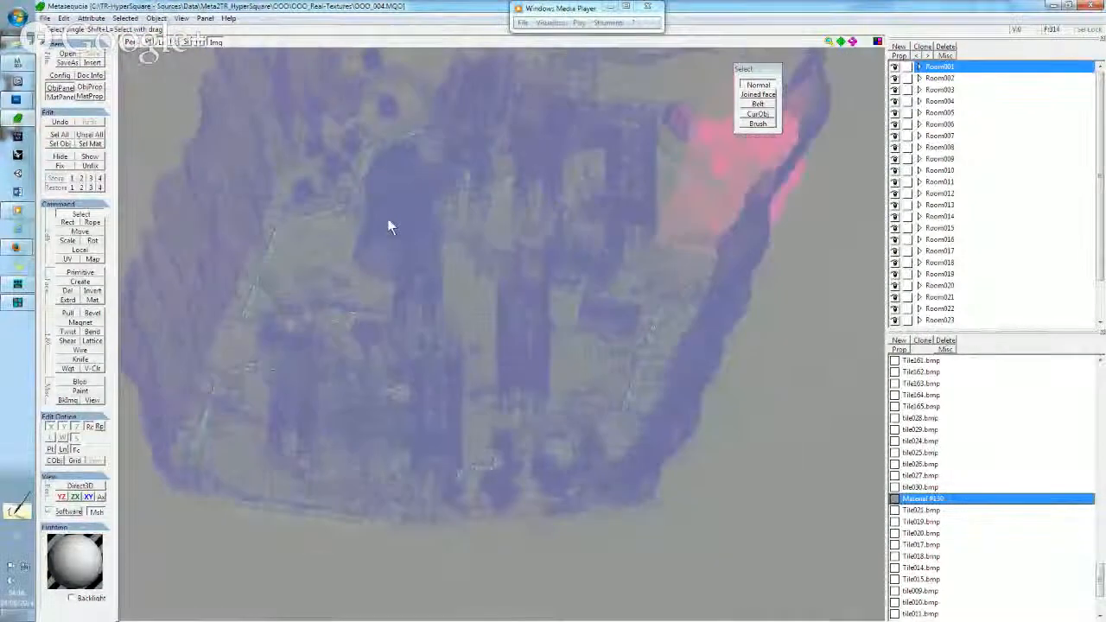
{"action": "right_click_drag", "start_coordinate": [389, 227], "coordinate": [471, 261]}
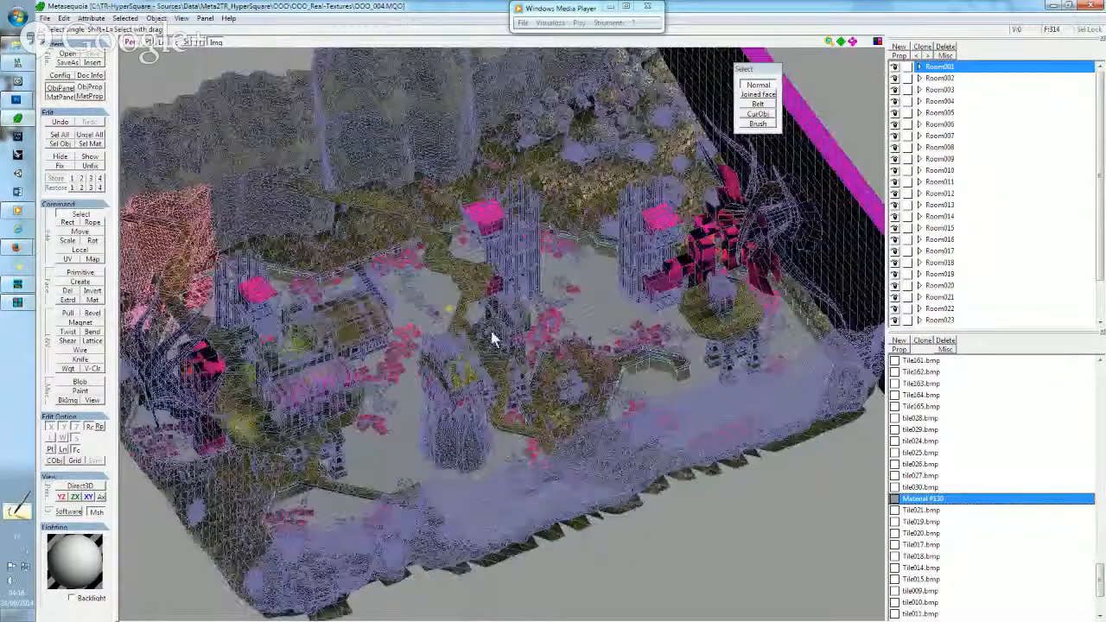
{"action": "right_click_drag", "start_coordinate": [476, 285], "coordinate": [451, 293]}
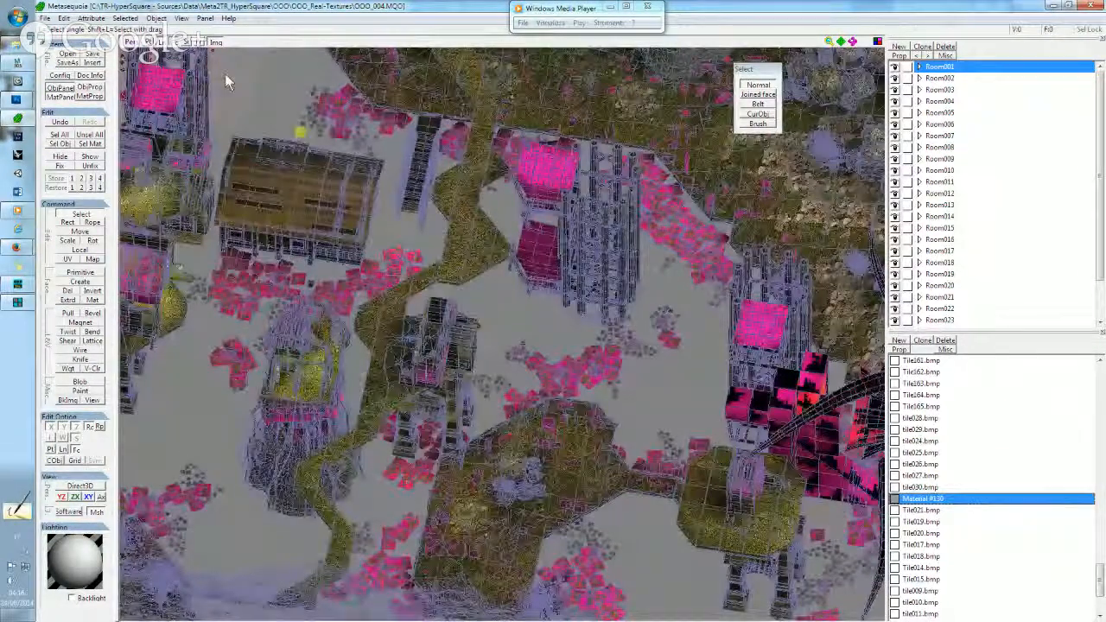
Turn off the mesh lines so that the room model displays only its textured faces.
{"action": "left_click", "coordinate": [175, 43]}
{"action": "left_click", "coordinate": [163, 42]}
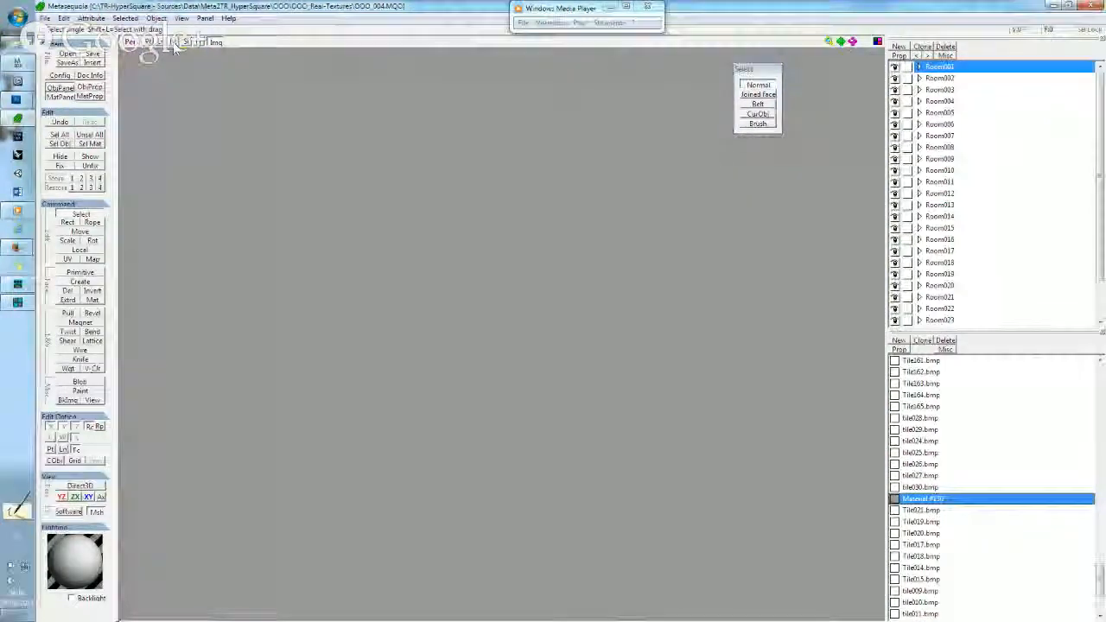
{"action": "left_click", "coordinate": [174, 42]}
{"action": "scroll", "coordinate": [517, 269], "scroll_direction": "down", "scroll_amount": 6}
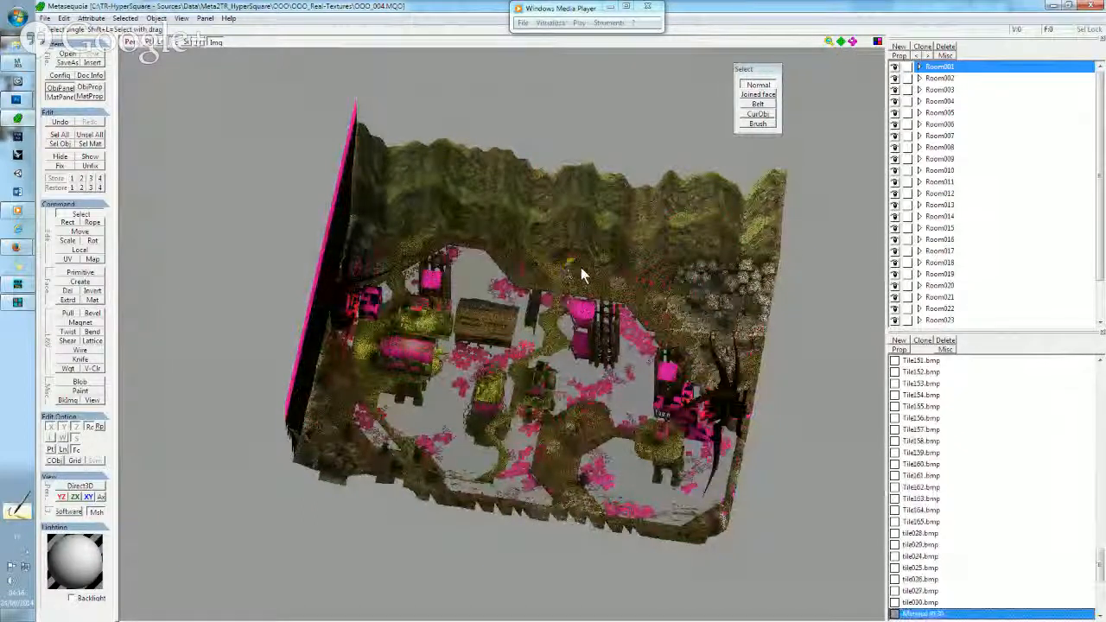
Start UV editing and turn off the material filter to show the current object's UVs for every material.
{"action": "right_click_drag", "start_coordinate": [588, 268], "coordinate": [573, 265]}
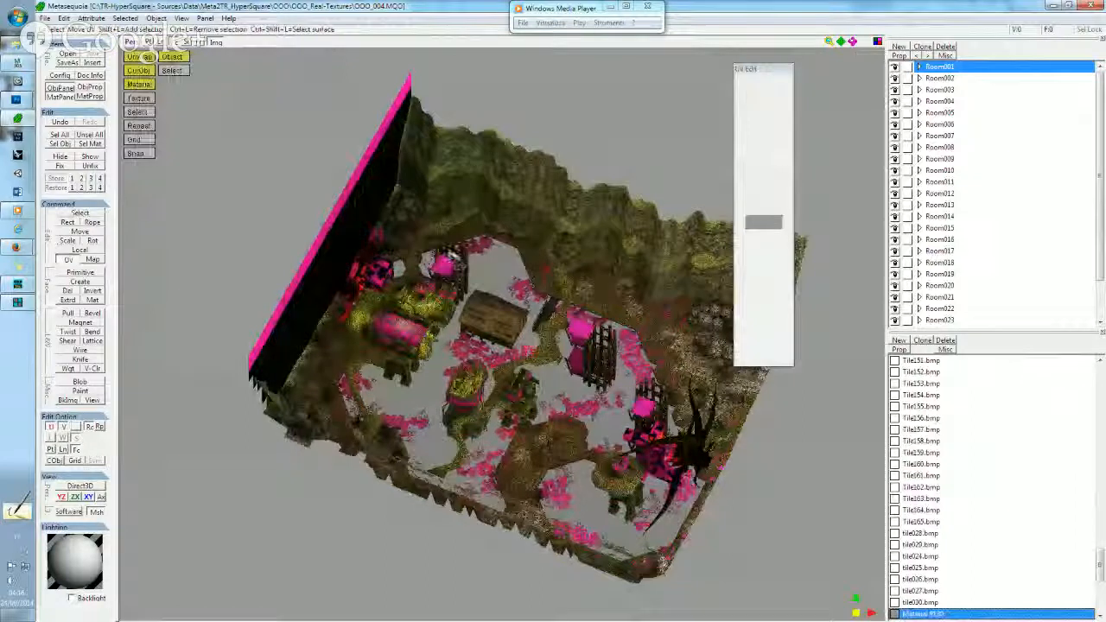
{"action": "middle_click_drag", "start_coordinate": [449, 250], "coordinate": [648, 238]}
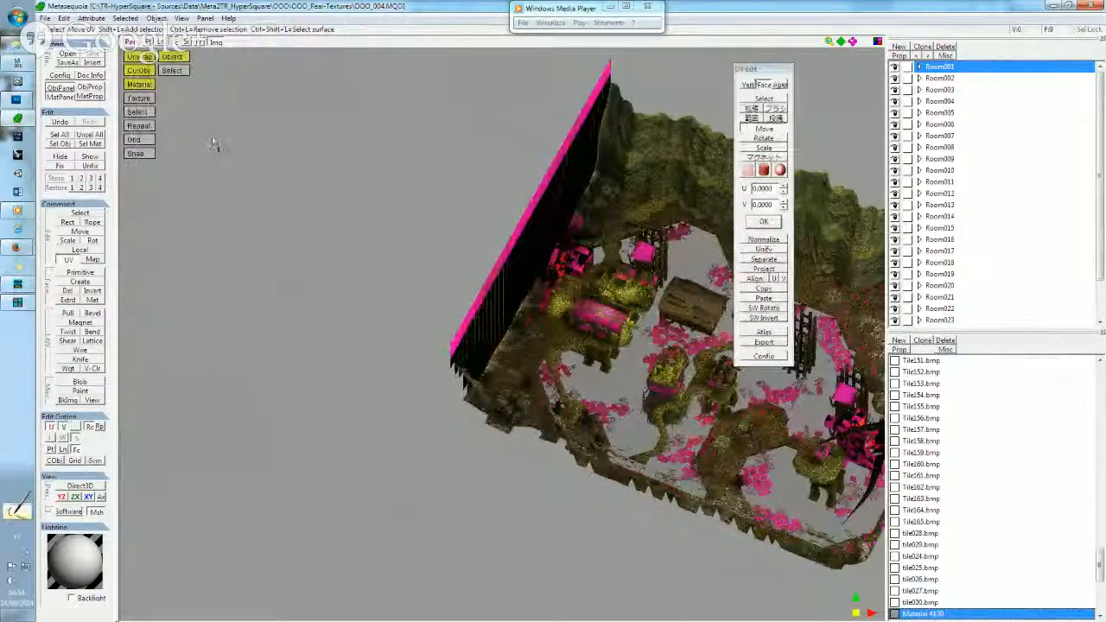
{"action": "left_click", "coordinate": [139, 84]}
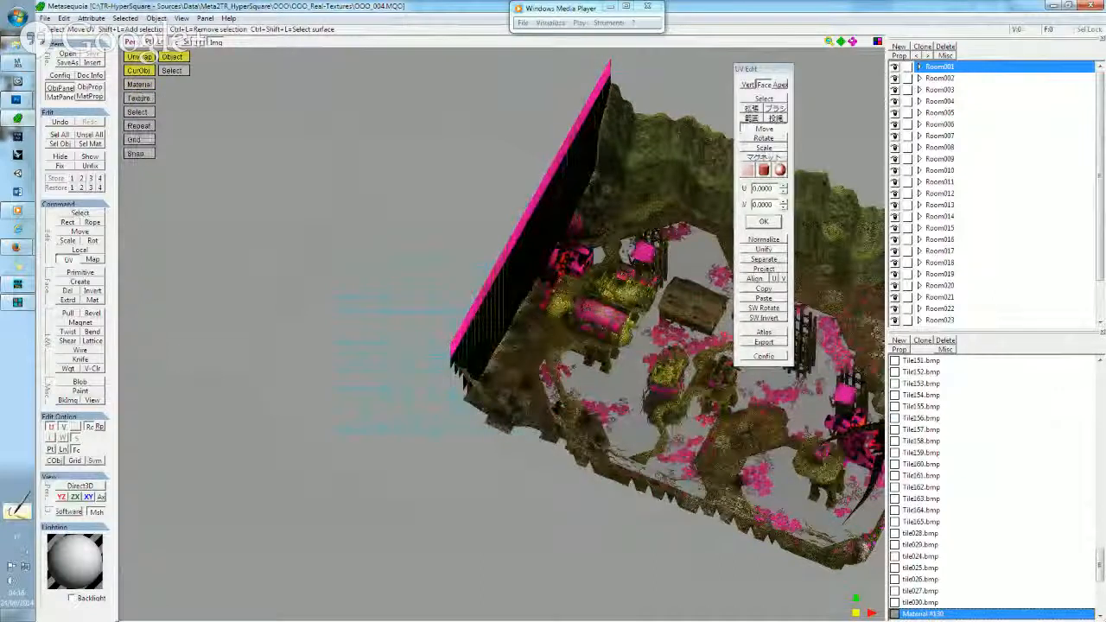
Delete the unused materials from the model and make Tile031.bmp the current material.
{"action": "left_click", "coordinate": [946, 349]}
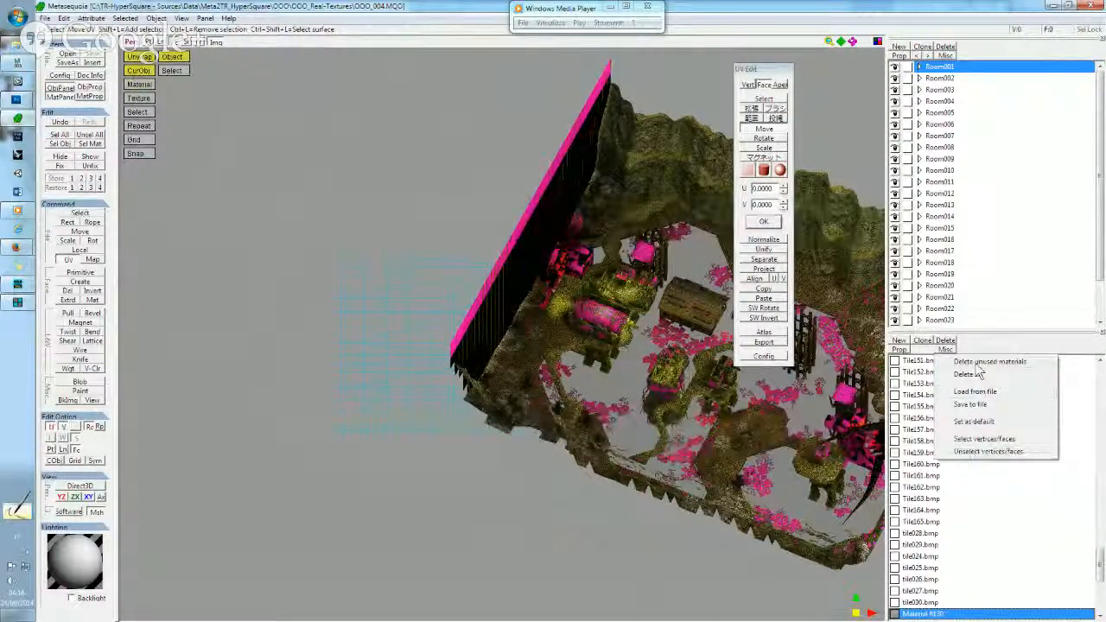
{"action": "left_click", "coordinate": [980, 374]}
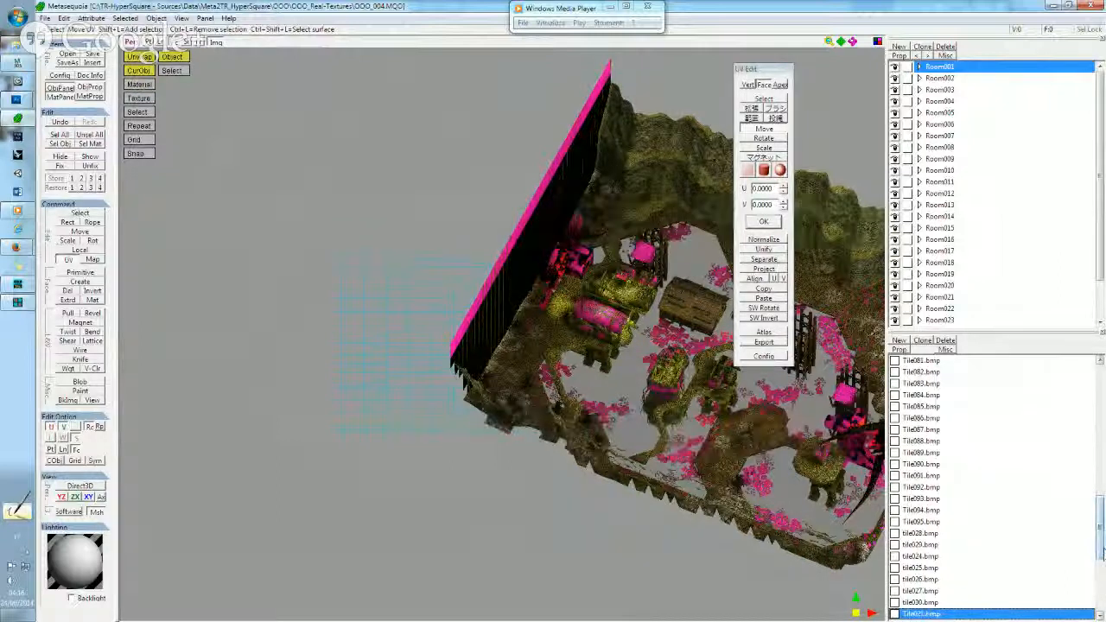
{"action": "left_click_drag", "start_coordinate": [1103, 553], "coordinate": [1103, 484]}
{"action": "left_click", "coordinate": [942, 361]}
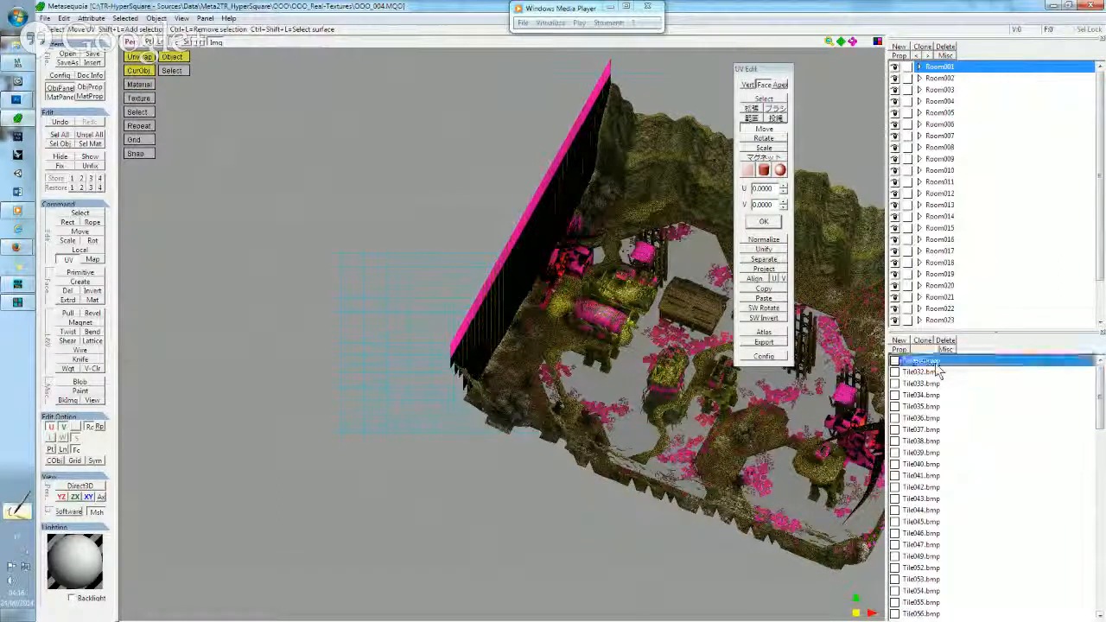
Examine the UV layout over the Tile031.bmp texture, switching the current object from Room001 to Room002.
{"action": "middle_click_drag", "start_coordinate": [255, 367], "coordinate": [135, 387]}
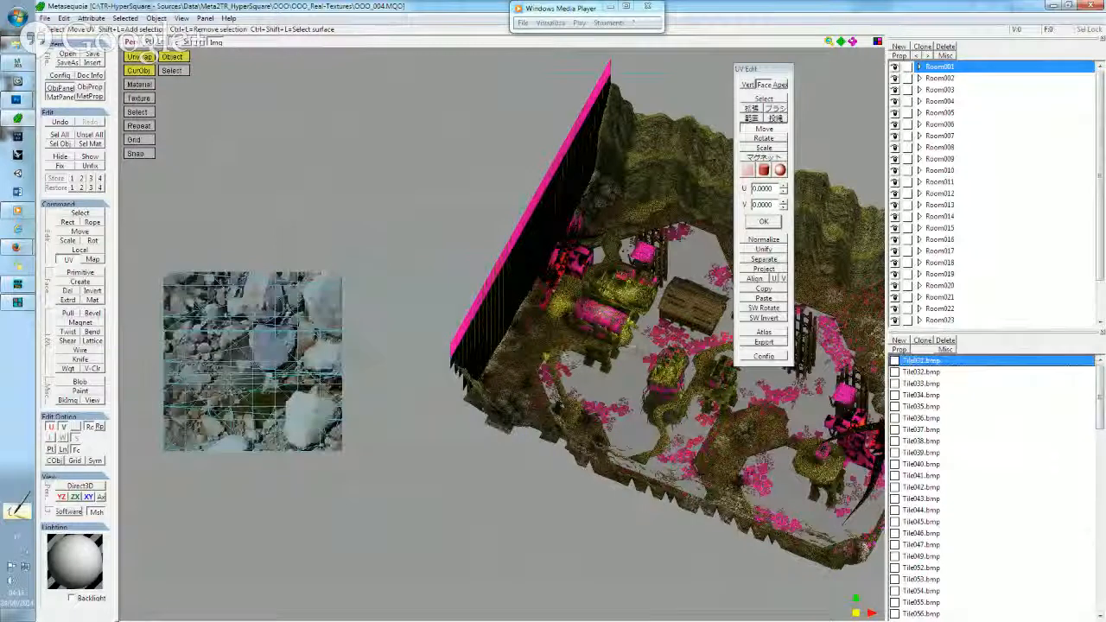
{"action": "middle_click_drag", "start_coordinate": [560, 348], "coordinate": [680, 328]}
{"action": "scroll", "coordinate": [243, 369], "scroll_direction": "down", "scroll_amount": 3}
{"action": "middle_click_drag", "start_coordinate": [317, 358], "coordinate": [279, 369]}
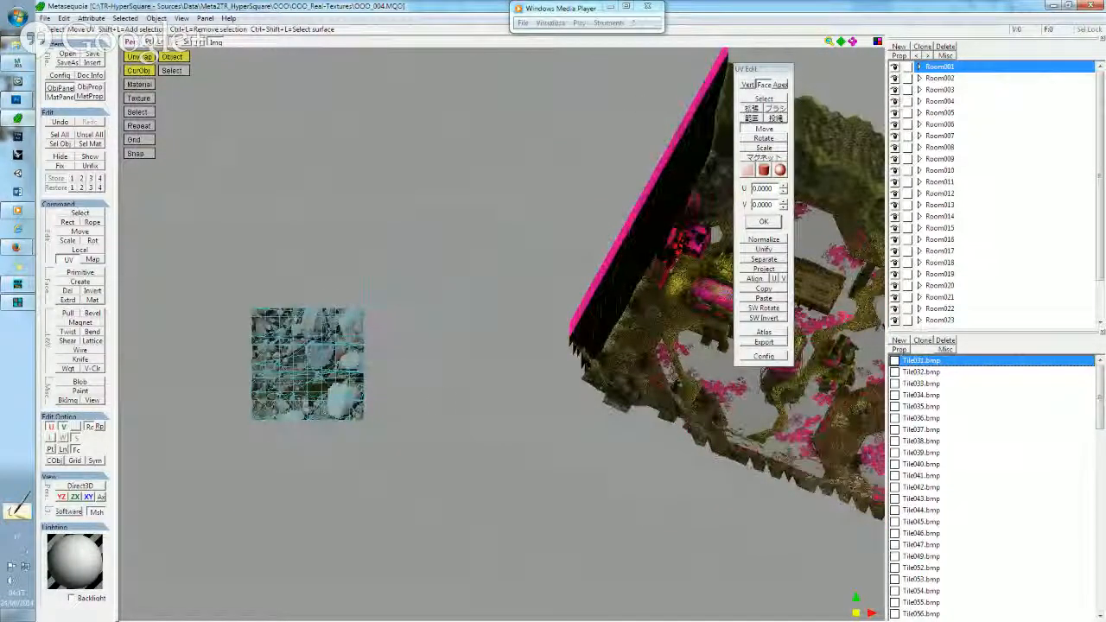
{"action": "left_click", "coordinate": [942, 78]}
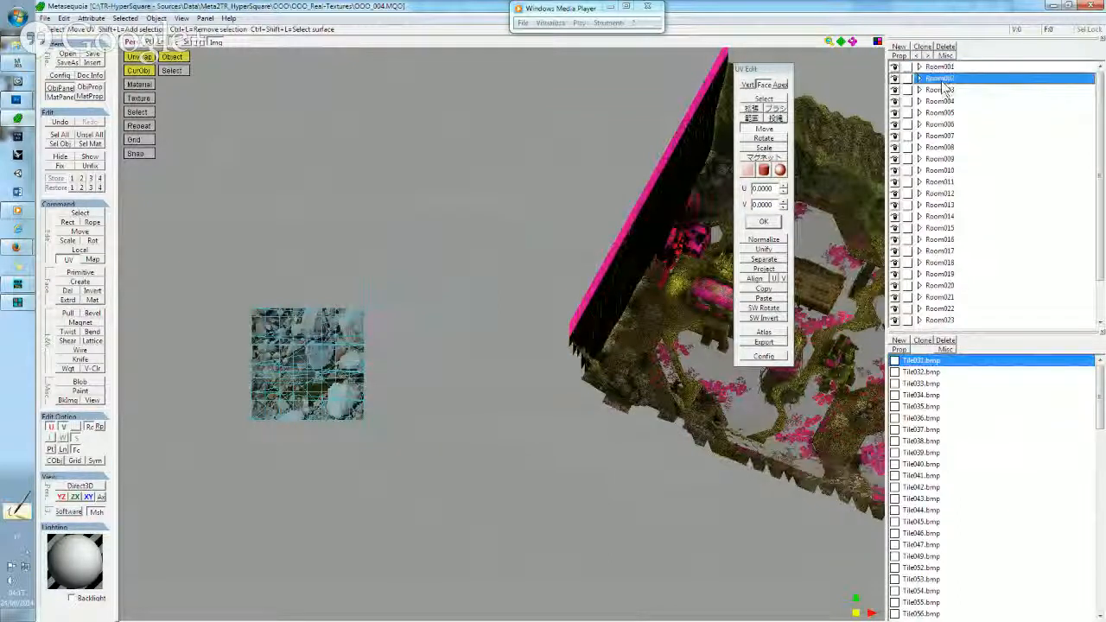
Examine the Tile031.bmp UV layouts of Room002 to Room012 one room at a time for coordinates outside the tile.
{"action": "left_click", "coordinate": [942, 89]}
{"action": "key", "text": "Down"}
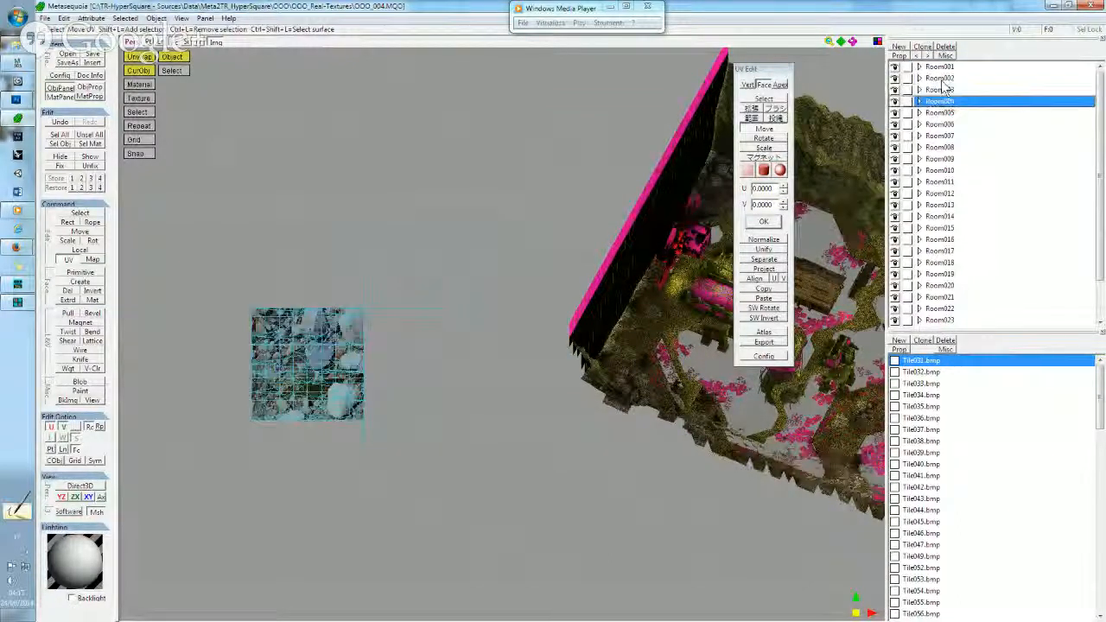
{"action": "key", "text": "Down"}
{"action": "key", "text": "Down"}
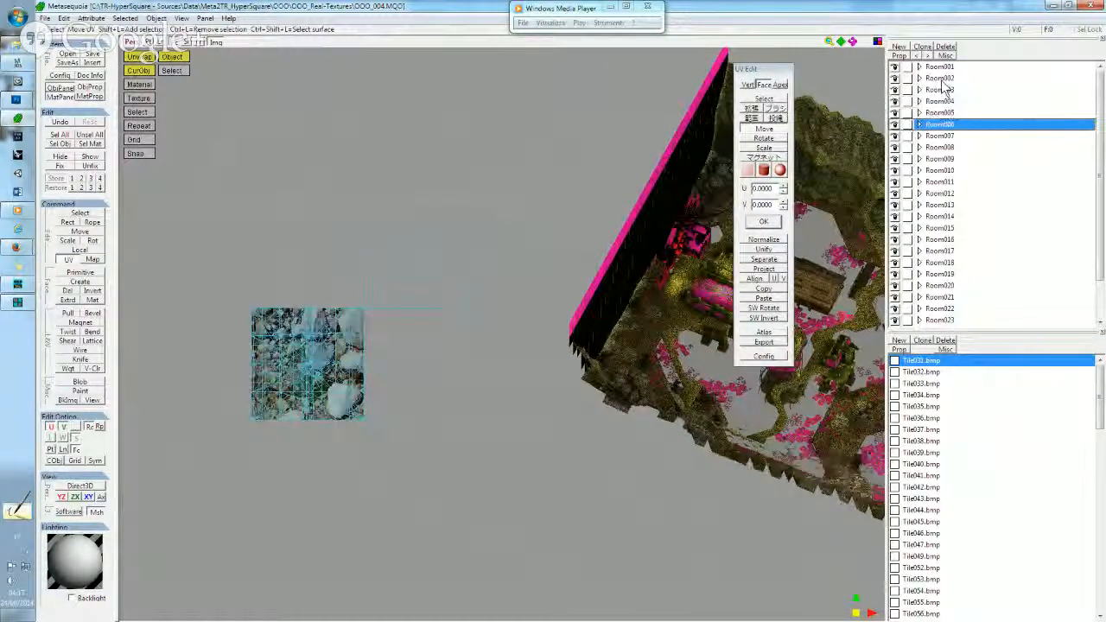
{"action": "key", "text": "Down"}
{"action": "key", "text": "Down"}
{"action": "key", "text": "Down"}
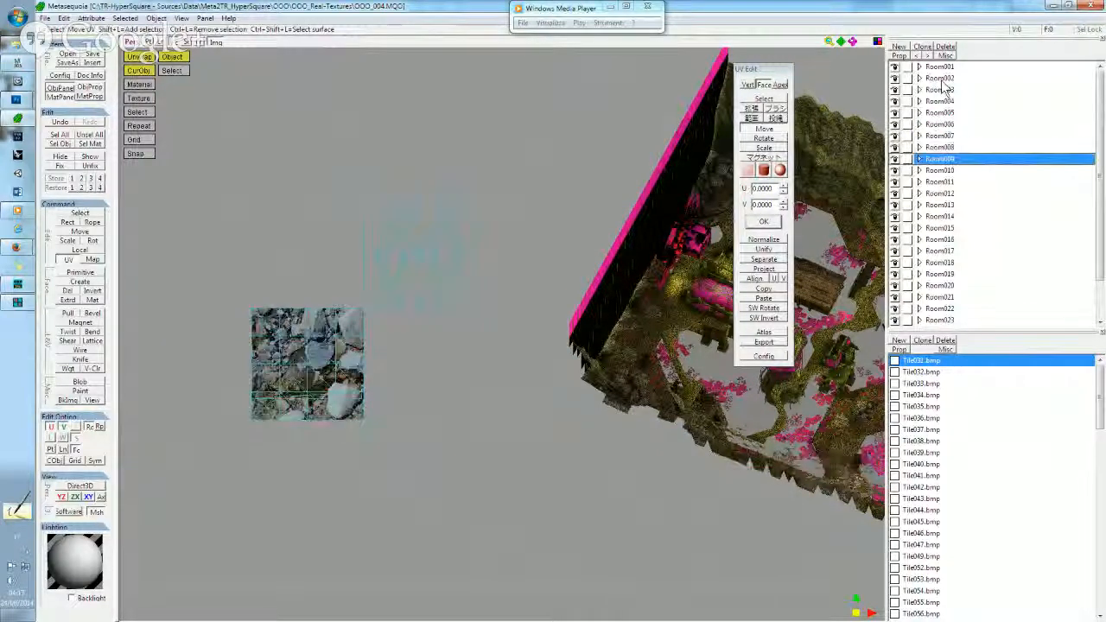
{"action": "key", "text": "Down"}
{"action": "key", "text": "Down"}
{"action": "key", "text": "Down"}
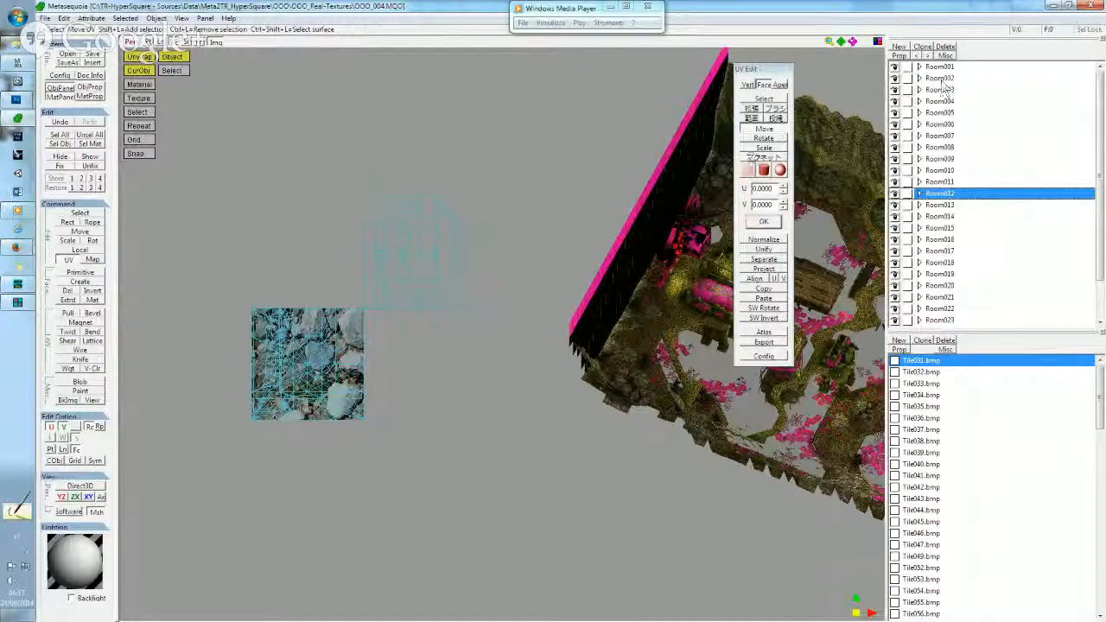
Select Room012's stray UV face at the Tile031 texture's edge and move its UV point to U 1.0000, V 0.8125 with grid snapping.
{"action": "middle_click_drag", "start_coordinate": [350, 327], "coordinate": [381, 301]}
{"action": "scroll", "coordinate": [378, 302], "scroll_direction": "up", "scroll_amount": 6}
{"action": "middle_click_drag", "start_coordinate": [324, 343], "coordinate": [733, 303]}
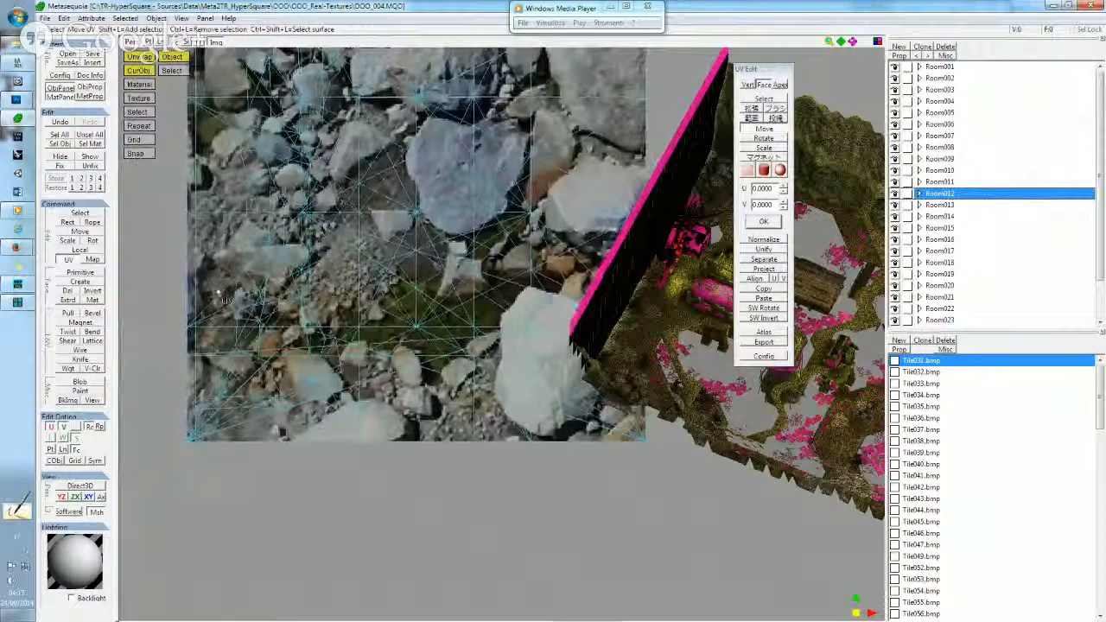
{"action": "left_click", "coordinate": [763, 99]}
{"action": "left_click", "coordinate": [183, 344]}
{"action": "middle_click_drag", "start_coordinate": [350, 243], "coordinate": [278, 261]}
{"action": "left_click", "coordinate": [135, 140]}
{"action": "scroll", "coordinate": [533, 365], "scroll_direction": "up", "scroll_amount": 2}
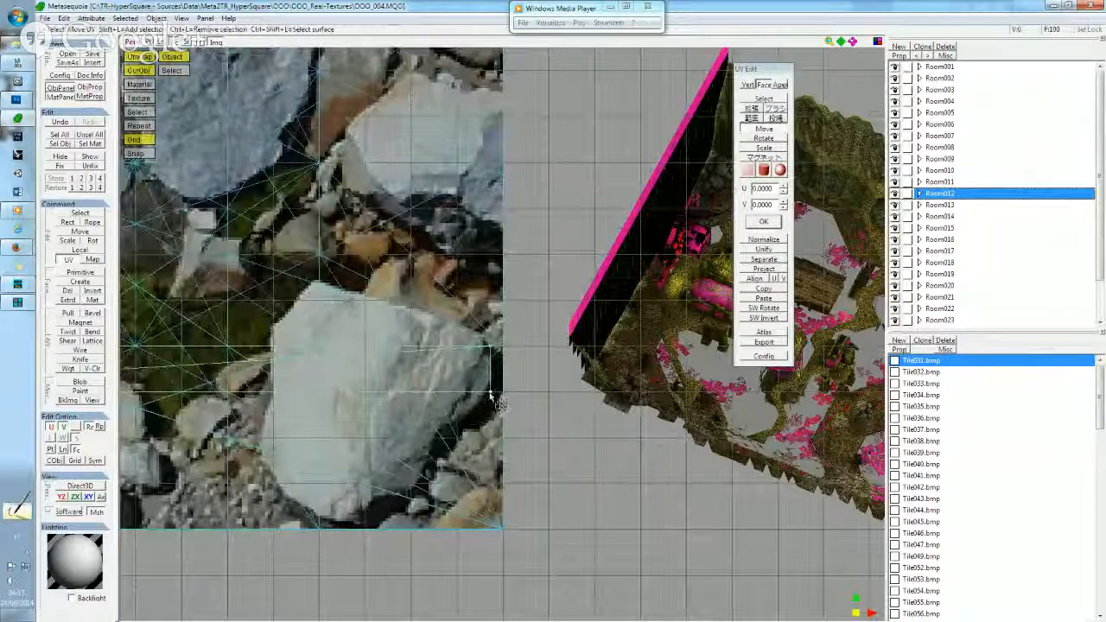
{"action": "left_click_drag", "start_coordinate": [511, 400], "coordinate": [513, 394]}
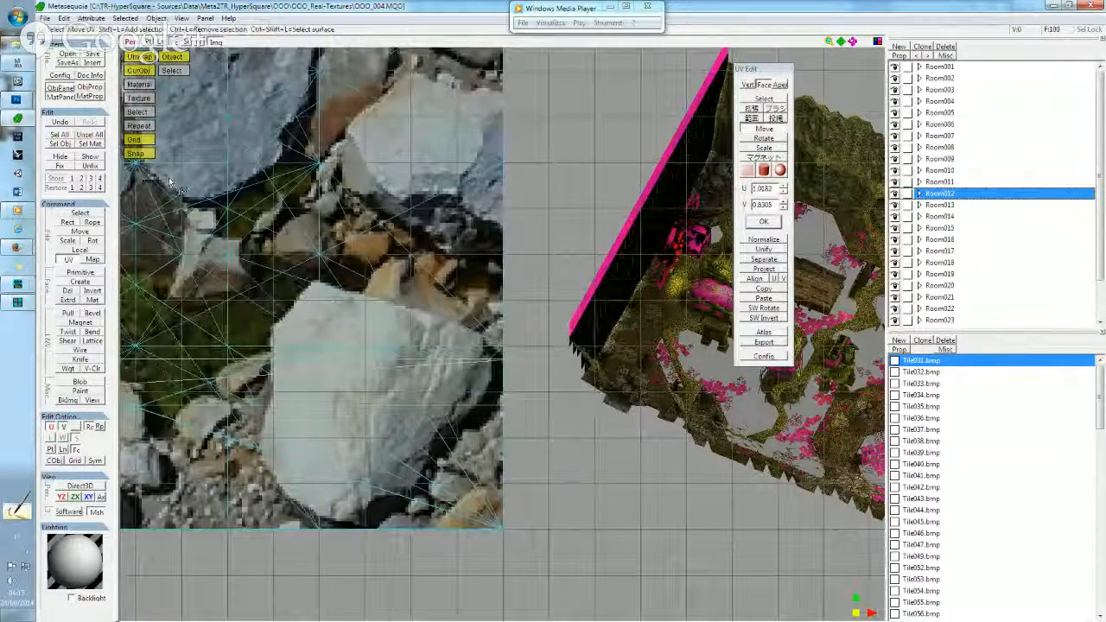
{"action": "left_click_drag", "start_coordinate": [516, 406], "coordinate": [508, 401]}
{"action": "scroll", "coordinate": [527, 443], "scroll_direction": "down", "scroll_amount": 5}
{"action": "middle_click_drag", "start_coordinate": [406, 247], "coordinate": [366, 375]}
{"action": "left_click", "coordinate": [136, 141]}
{"action": "scroll", "coordinate": [265, 234], "scroll_direction": "down", "scroll_amount": 5}
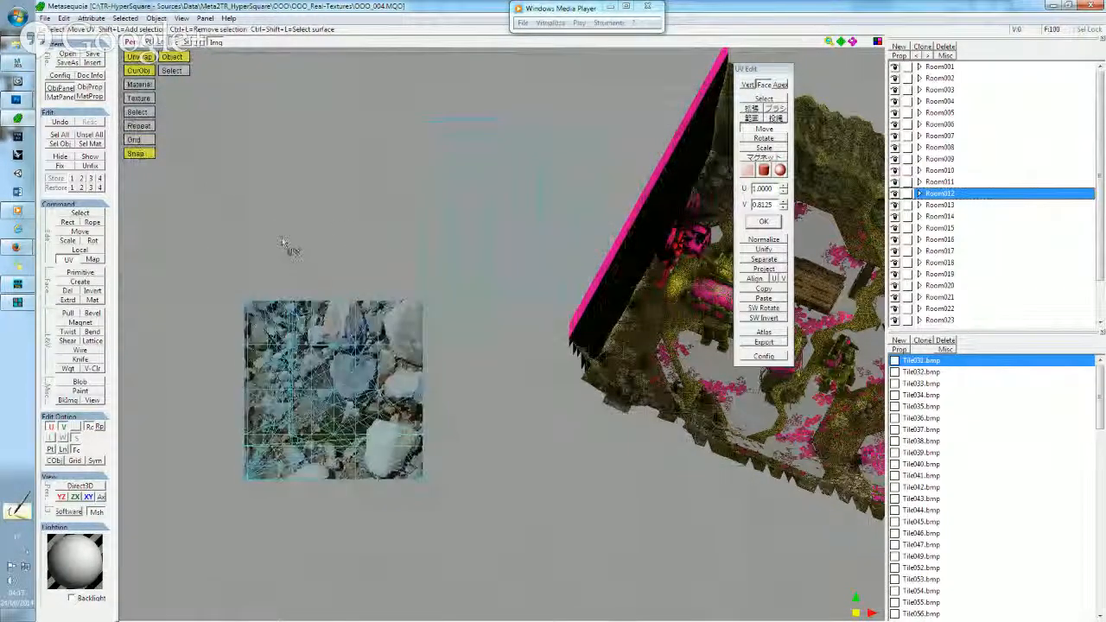
Go through Room013 to Room016 and snap Room016's overhanging UV face point onto the texture edge at U 1.0000, V 0.7500.
{"action": "left_click", "coordinate": [938, 205]}
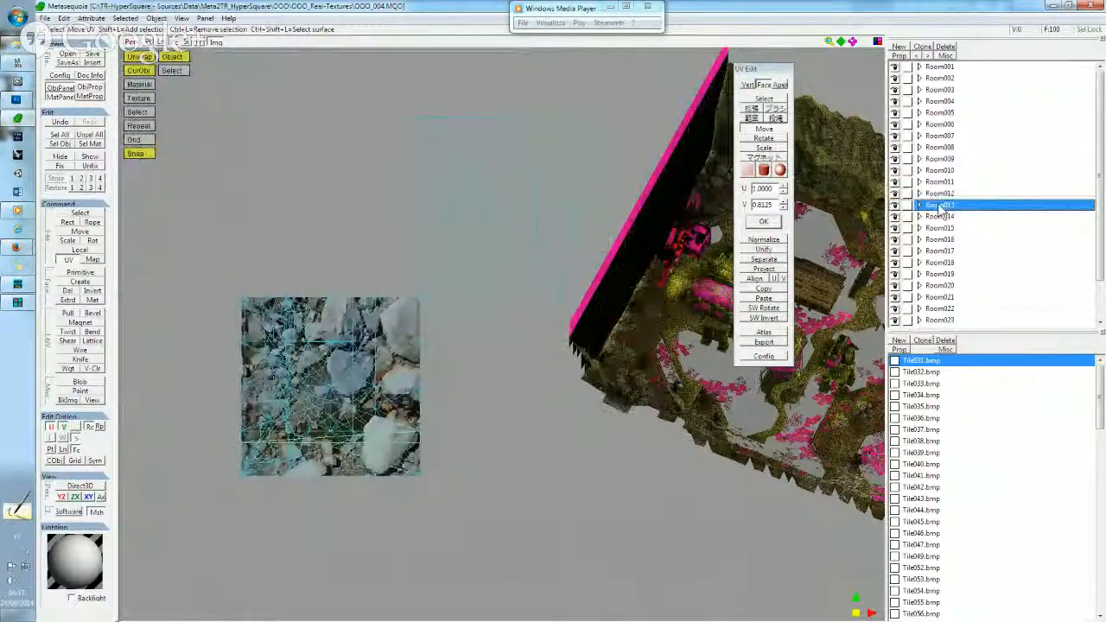
{"action": "key", "text": "Down"}
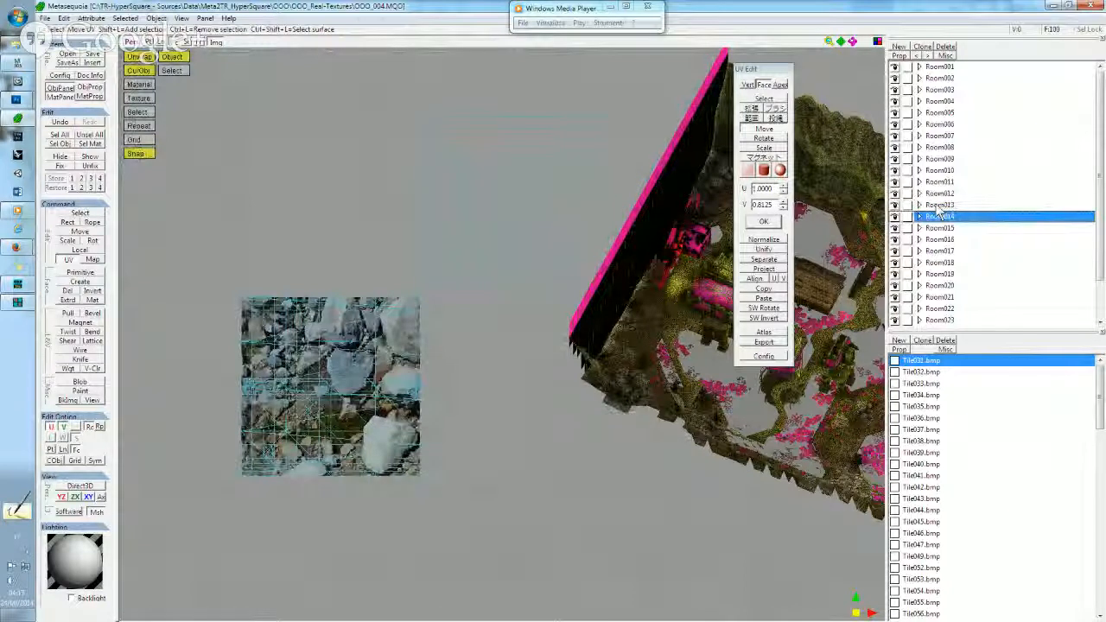
{"action": "key", "text": "Down"}
{"action": "key", "text": "Down"}
{"action": "key", "text": "Down"}
{"action": "key", "text": "Up"}
{"action": "left_click", "coordinate": [764, 99]}
{"action": "left_click", "coordinate": [241, 440]}
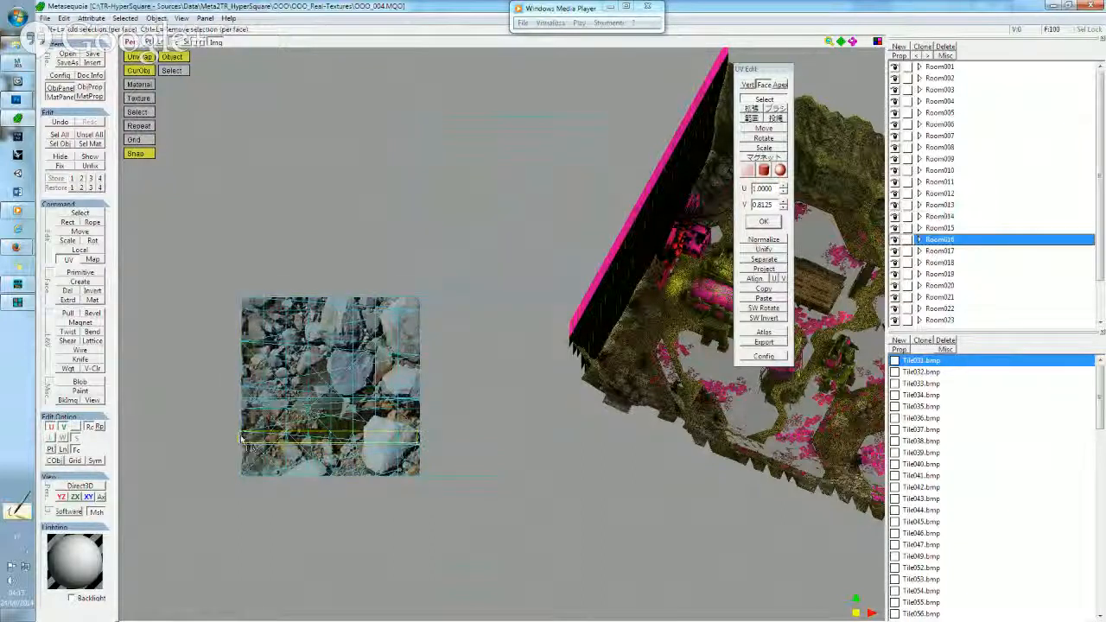
{"action": "left_click", "coordinate": [764, 128]}
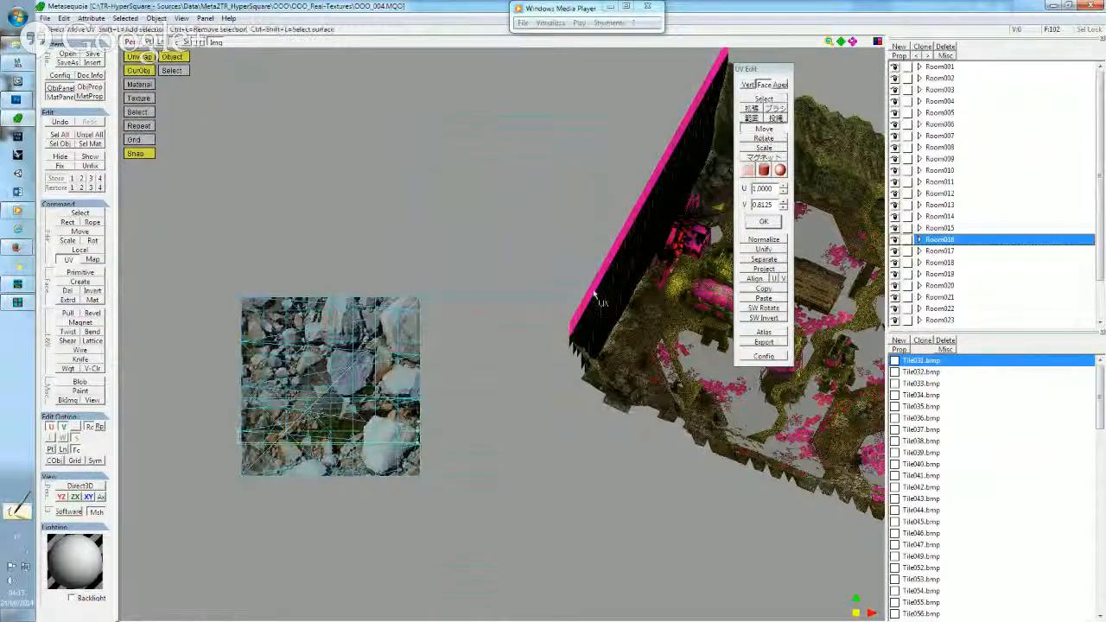
{"action": "scroll", "coordinate": [400, 393], "scroll_direction": "up", "scroll_amount": 3}
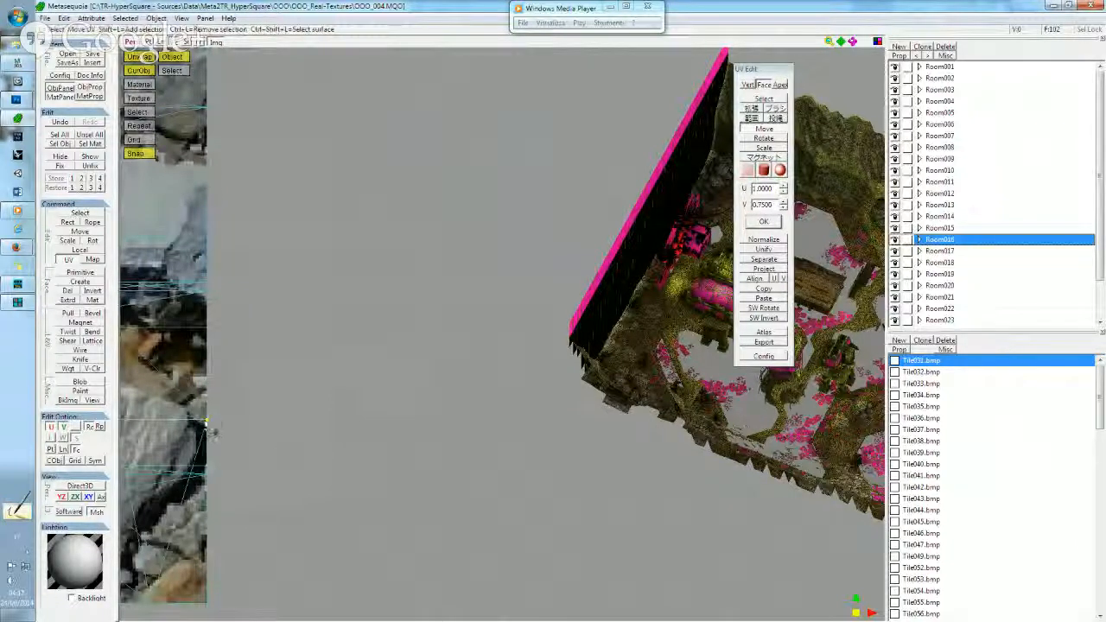
{"action": "scroll", "coordinate": [276, 423], "scroll_direction": "down", "scroll_amount": 3}
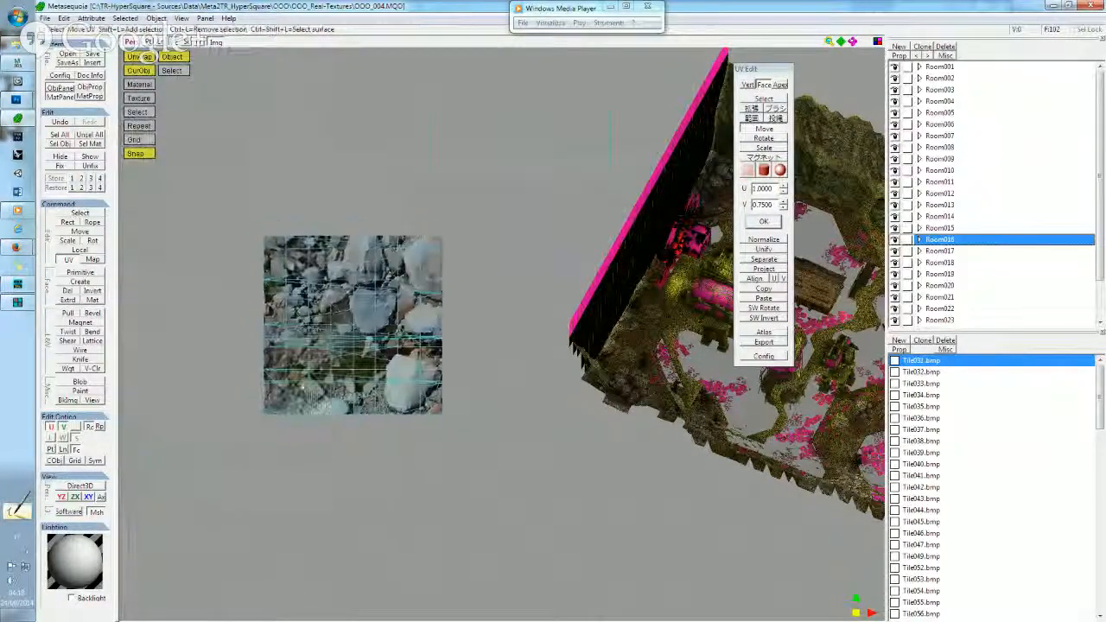
Examine the UV layouts of Room017 to Room022 on Tile031.bmp, inspecting the edges of Room022's layout closely.
{"action": "left_click", "coordinate": [940, 250]}
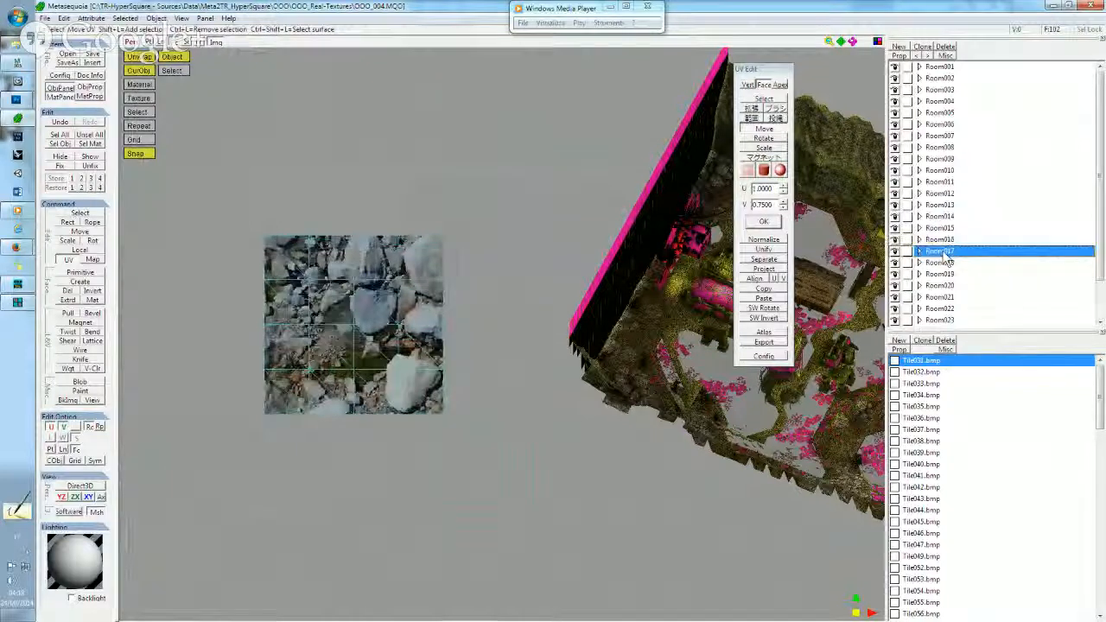
{"action": "left_click", "coordinate": [942, 262]}
{"action": "key", "text": "Down"}
{"action": "key", "text": "Down"}
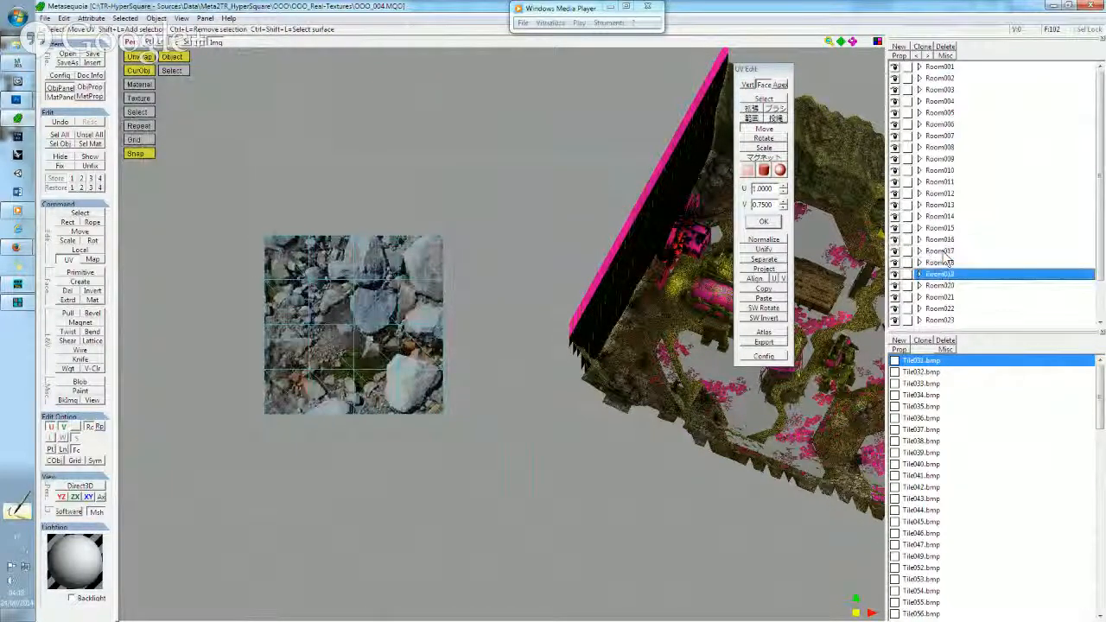
{"action": "key", "text": "Down"}
{"action": "key", "text": "Down"}
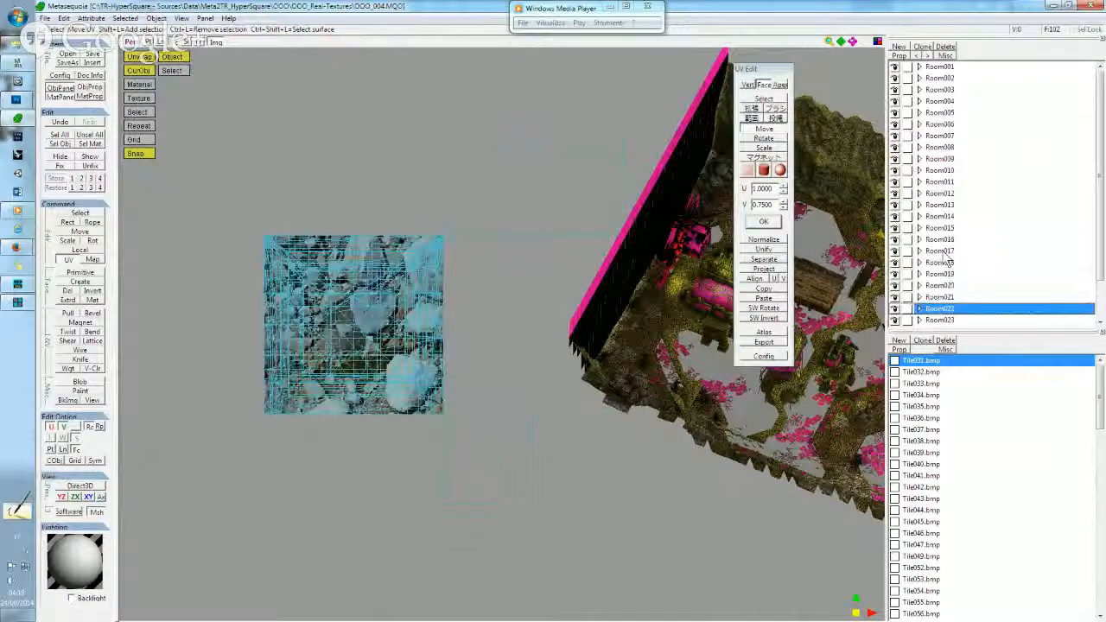
{"action": "middle_click_drag", "start_coordinate": [438, 377], "coordinate": [528, 298]}
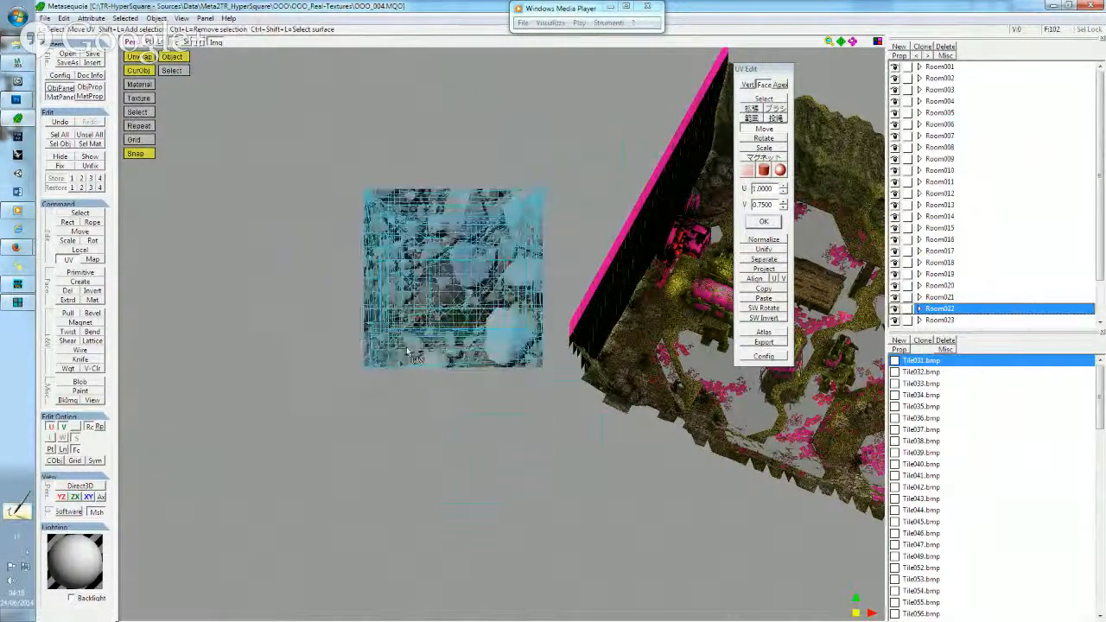
{"action": "scroll", "coordinate": [529, 297], "scroll_direction": "up", "scroll_amount": 3}
{"action": "scroll", "coordinate": [436, 362], "scroll_direction": "up", "scroll_amount": 3}
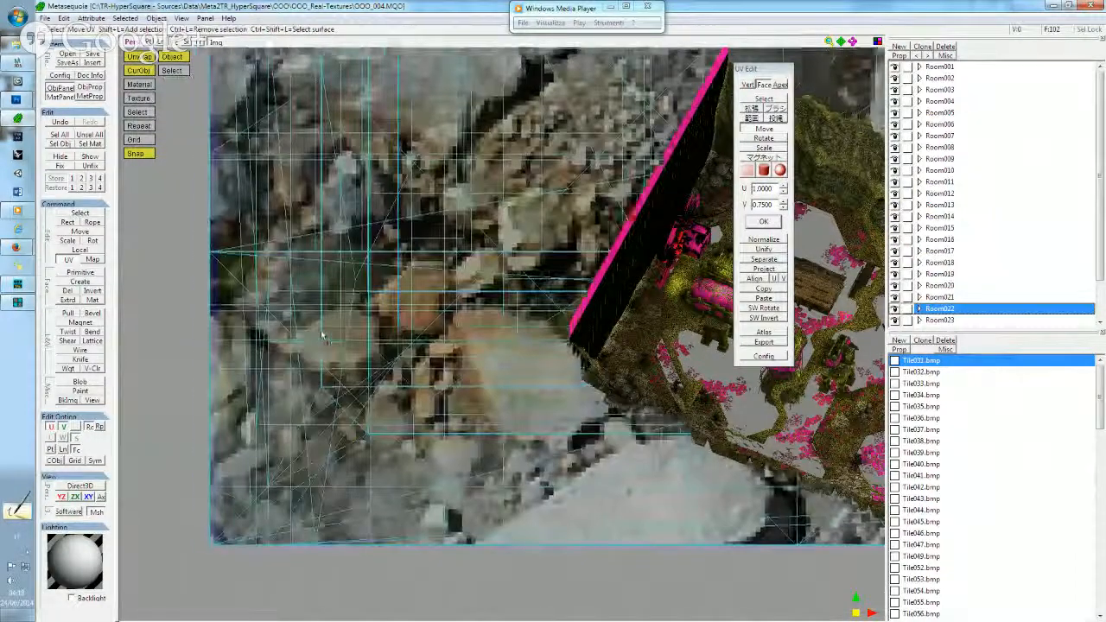
{"action": "scroll", "coordinate": [264, 347], "scroll_direction": "up", "scroll_amount": 2}
{"action": "scroll", "coordinate": [264, 347], "scroll_direction": "down", "scroll_amount": 5}
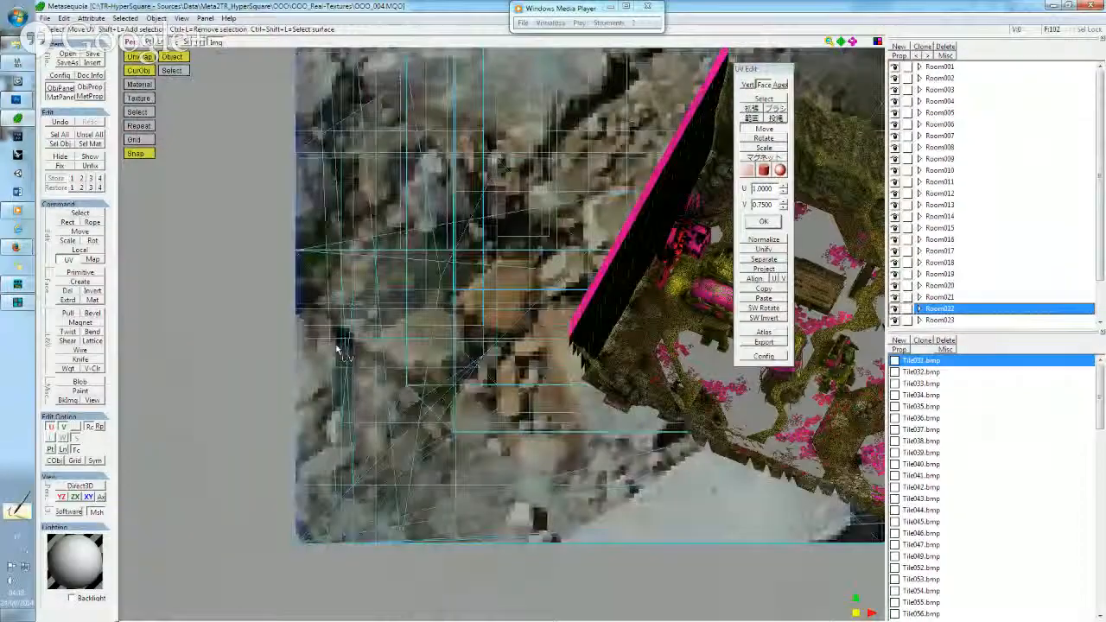
{"action": "scroll", "coordinate": [265, 347], "scroll_direction": "down", "scroll_amount": 3}
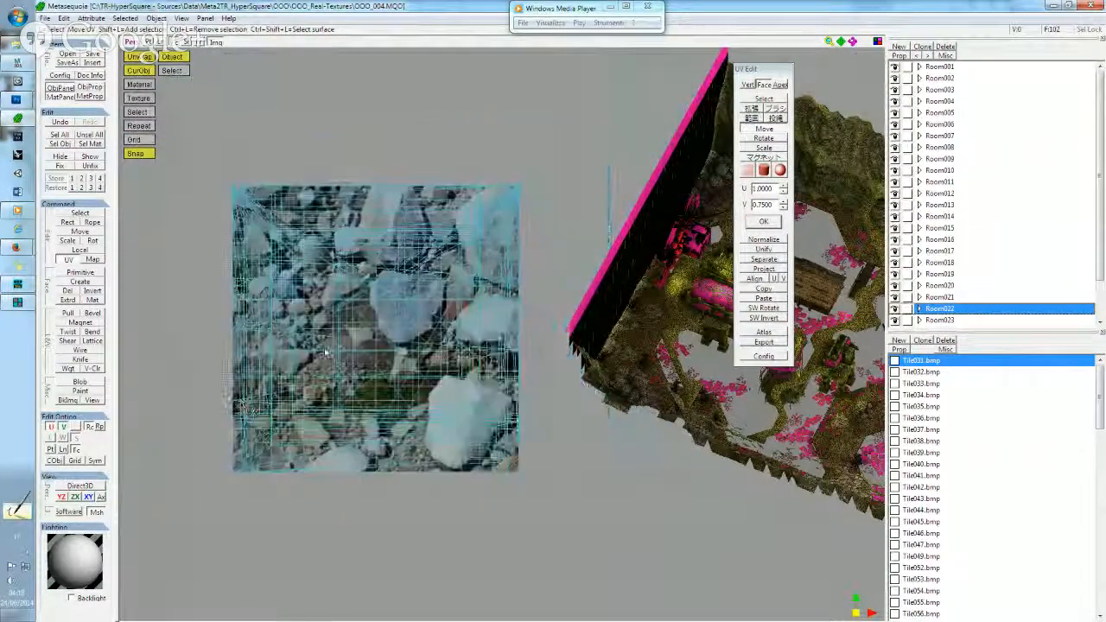
Check the UV layouts of the remaining rooms, Room023 to Room026, on Tile031.bmp.
{"action": "left_click", "coordinate": [944, 321]}
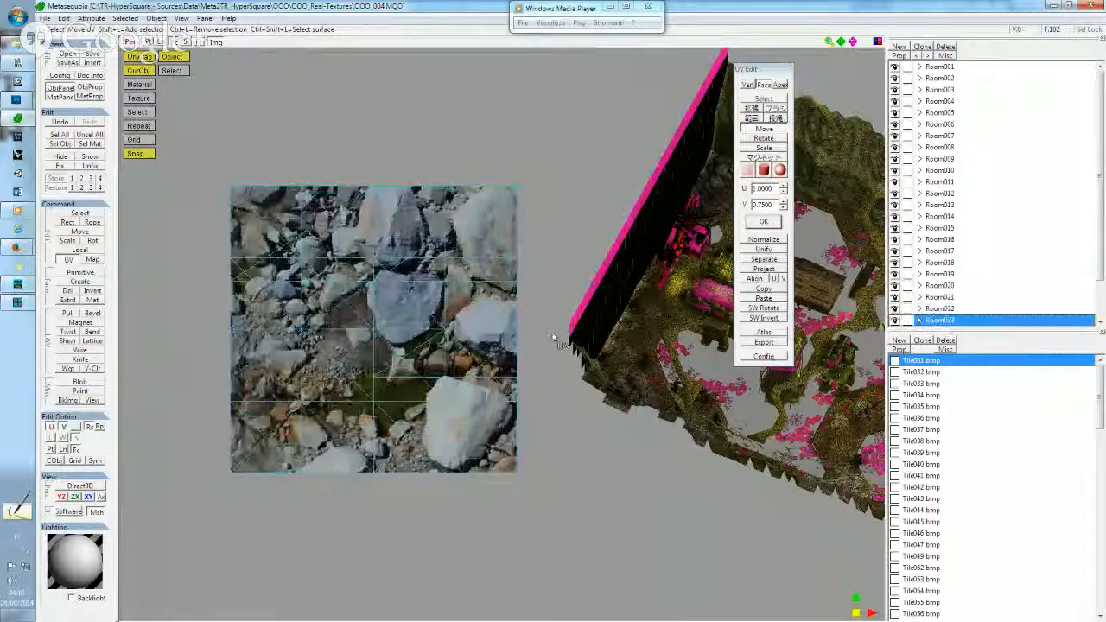
{"action": "scroll", "coordinate": [1009, 294], "scroll_direction": "down", "scroll_amount": 2}
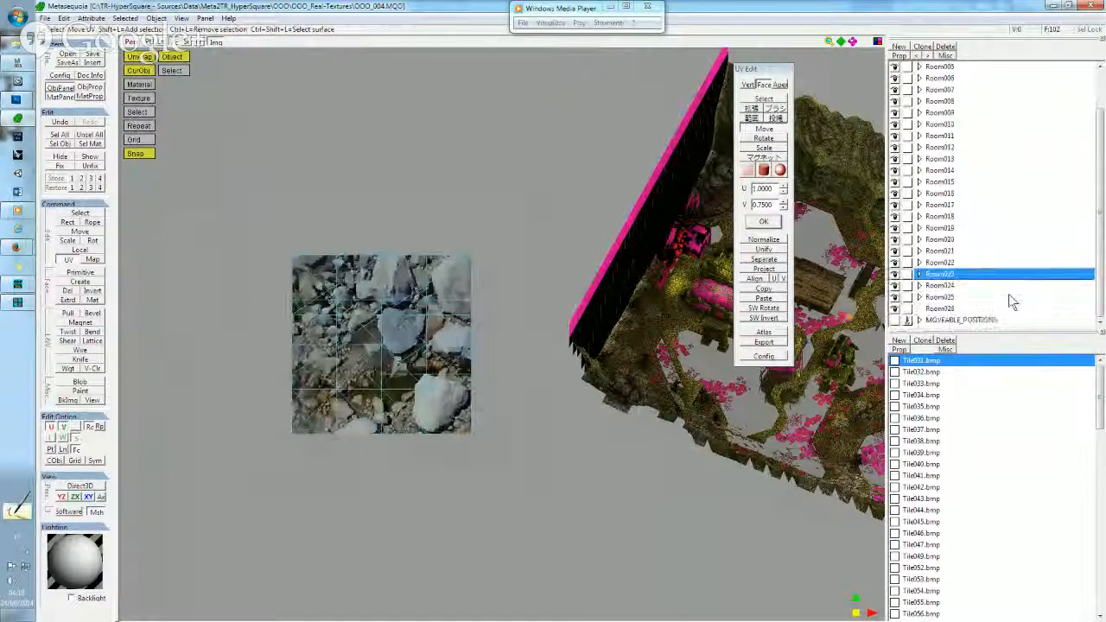
{"action": "left_click", "coordinate": [949, 286]}
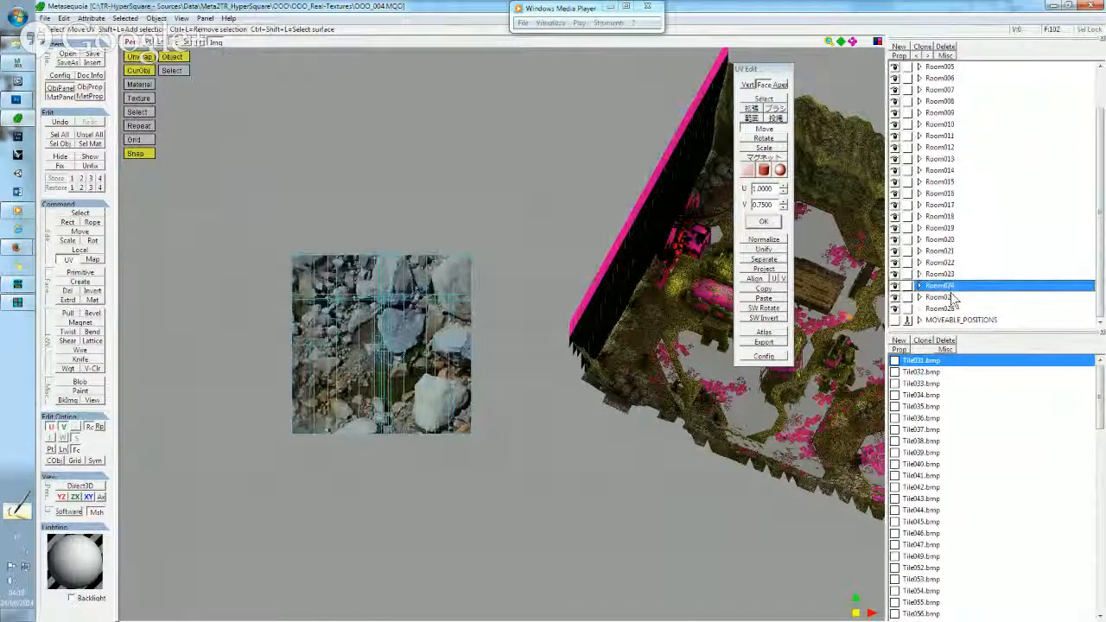
{"action": "left_click", "coordinate": [947, 297]}
{"action": "left_click", "coordinate": [942, 309]}
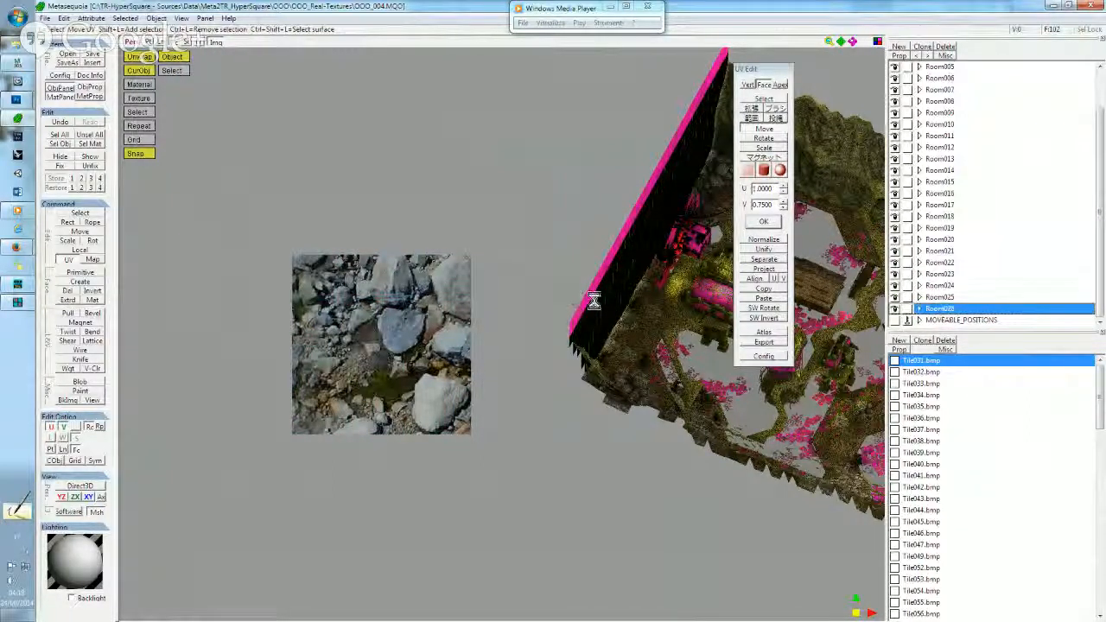
Leave UV editing for the Select command and switch to the Meta2tr_OOO folder in Windows Explorer.
{"action": "right_click_drag", "start_coordinate": [607, 286], "coordinate": [344, 292]}
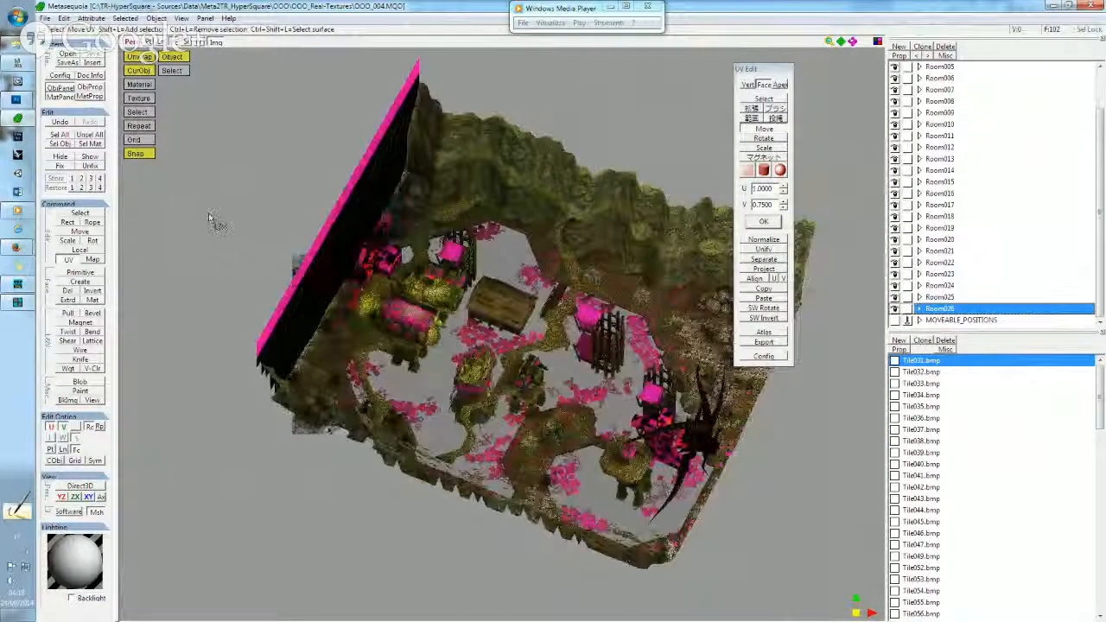
{"action": "left_click", "coordinate": [80, 213]}
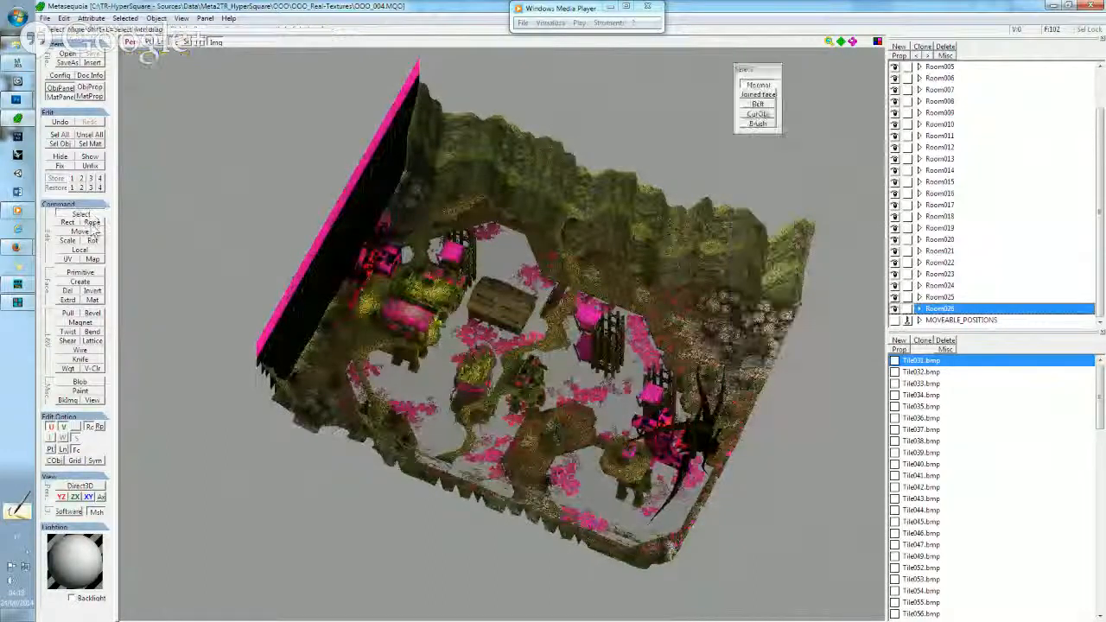
{"action": "left_click", "coordinate": [18, 284]}
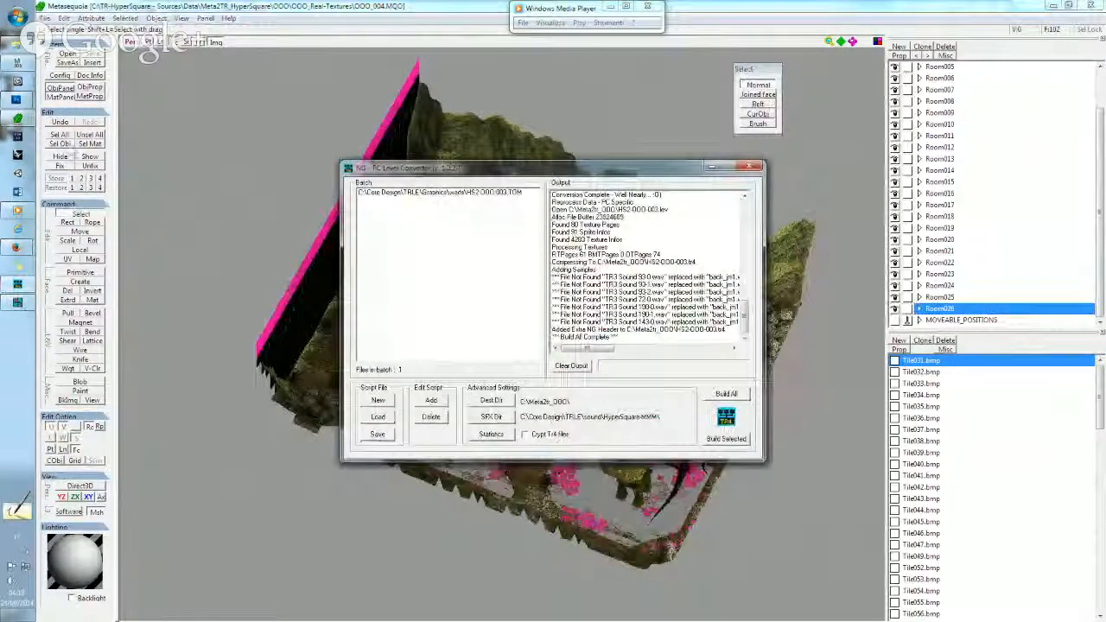
{"action": "mouse_move", "coordinate": [18, 65]}
{"action": "left_click", "coordinate": [80, 56]}
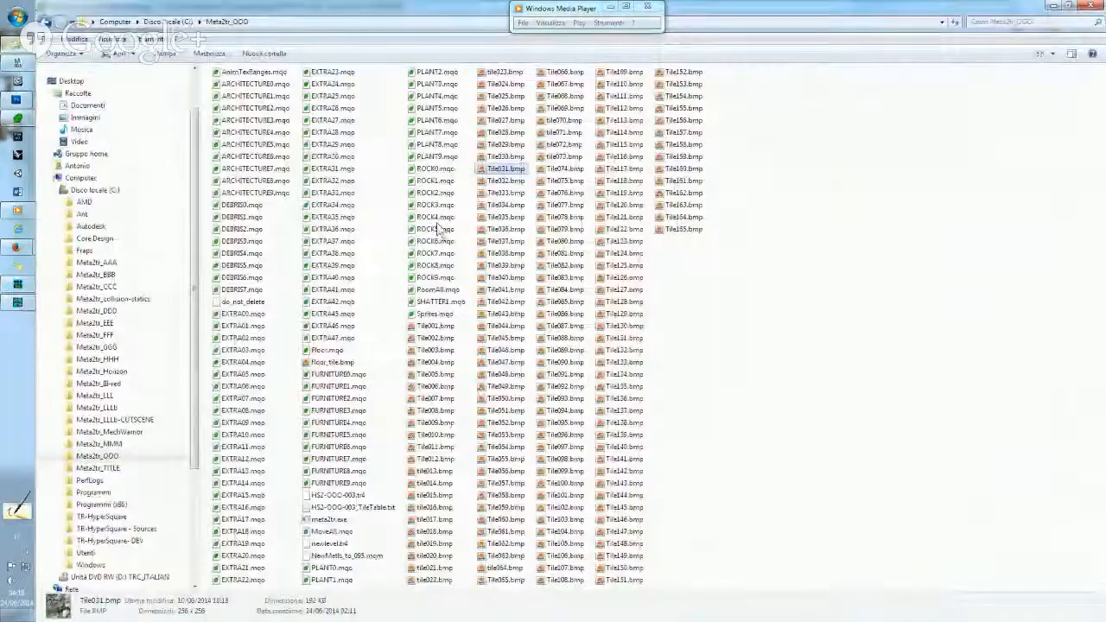
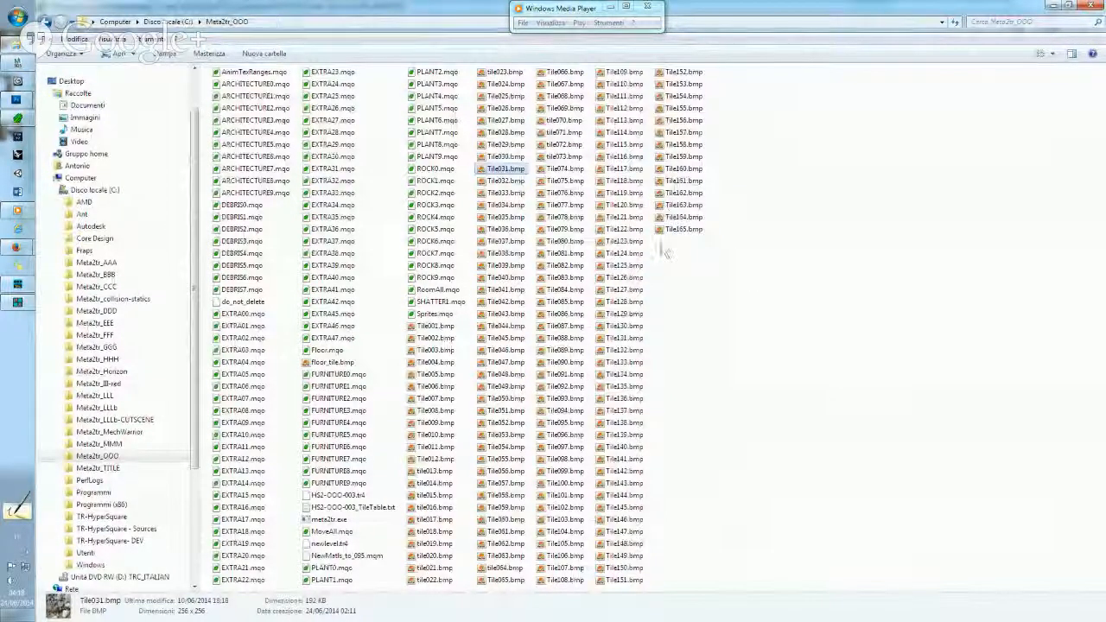
Convert HS2-OOO-003.tr4 with meta2tr.exe, leaving moveable and static textures ungrouped and adding 30 empty tiles at position (a).
{"action": "left_click", "coordinate": [657, 286]}
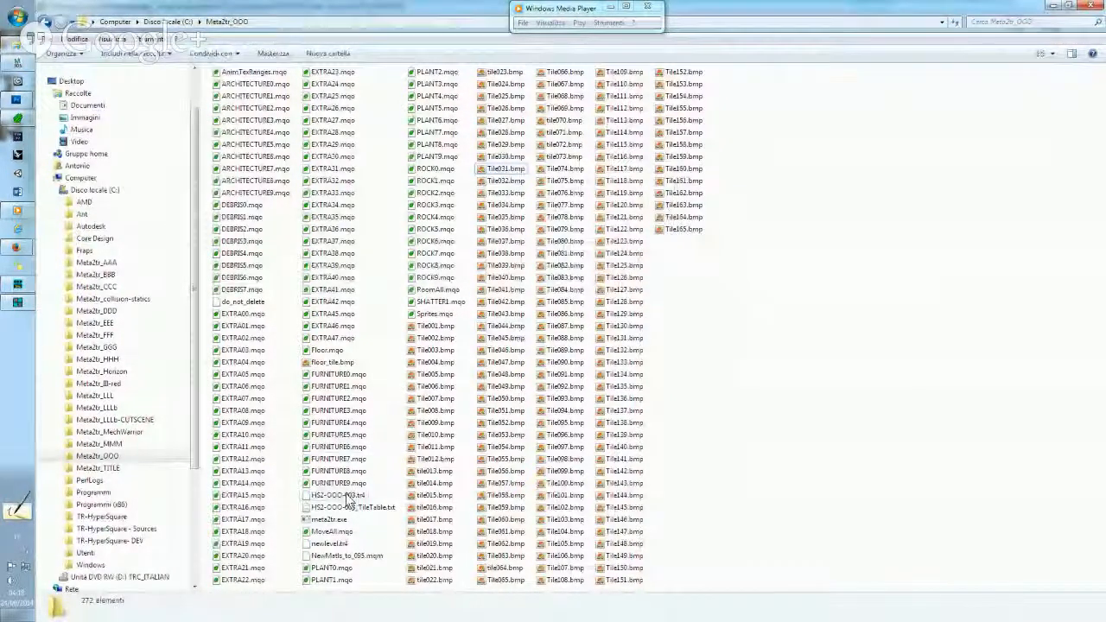
{"action": "left_click_drag", "start_coordinate": [346, 498], "coordinate": [346, 520]}
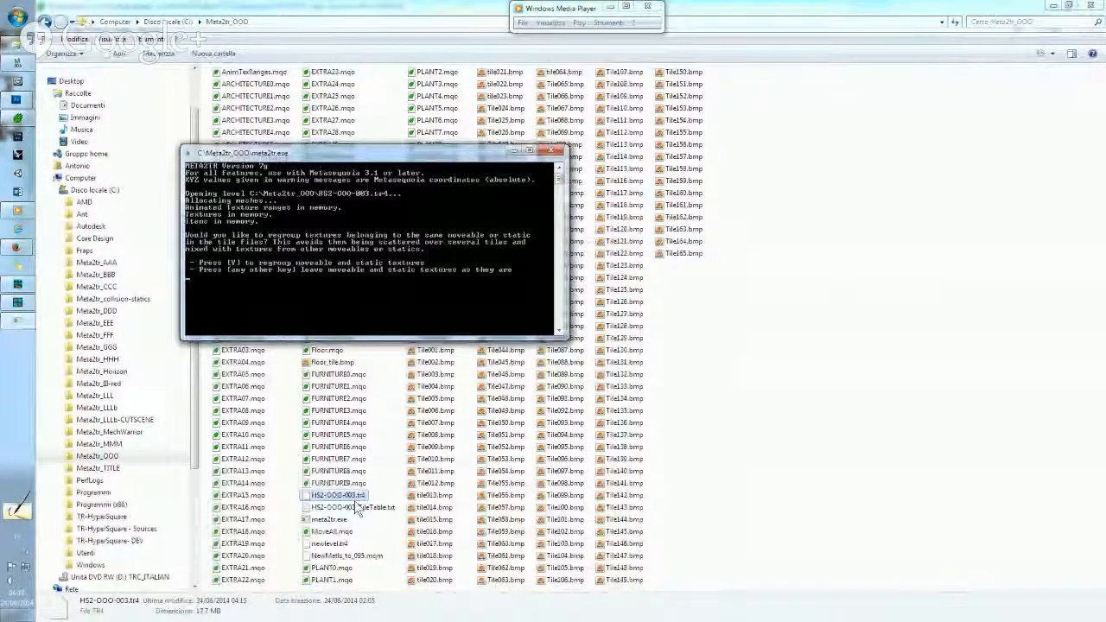
{"action": "key", "text": "n"}
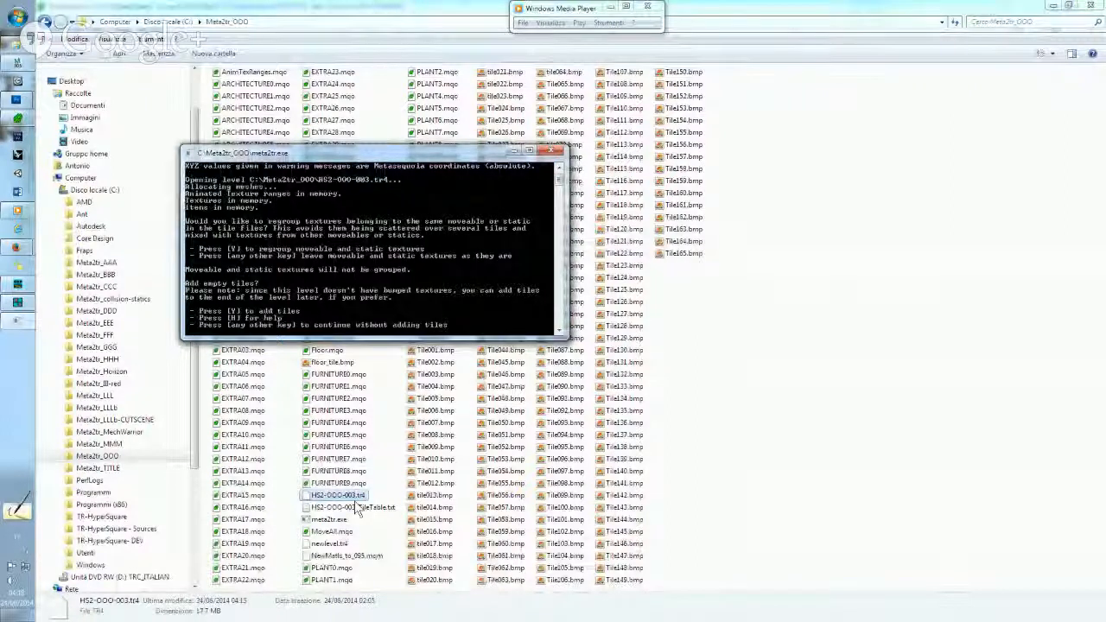
{"action": "key", "text": "y"}
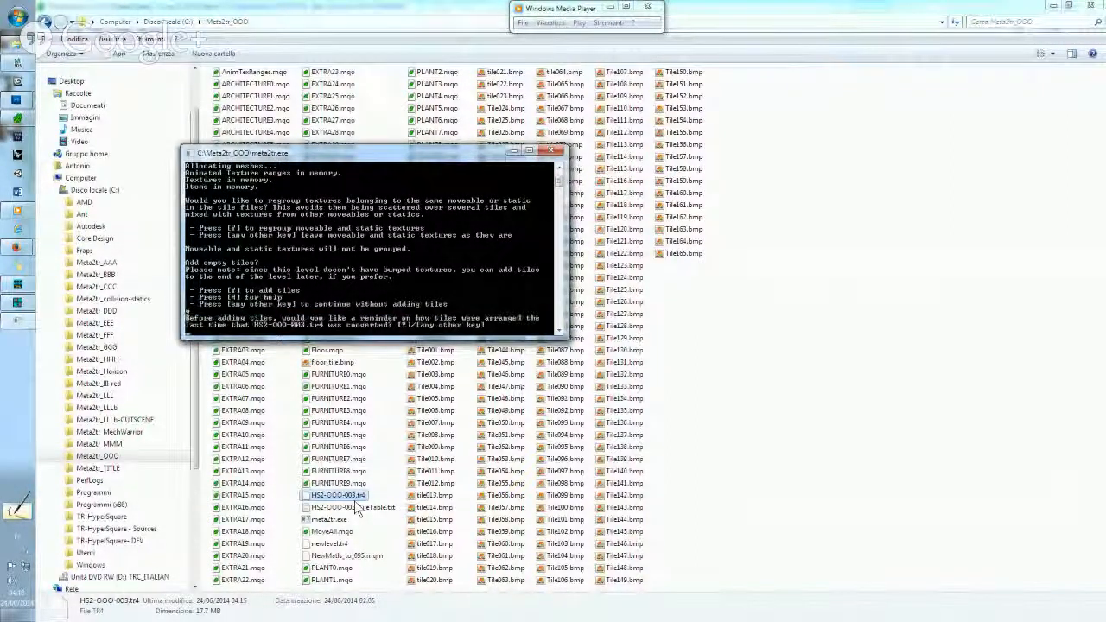
{"action": "key", "text": "y"}
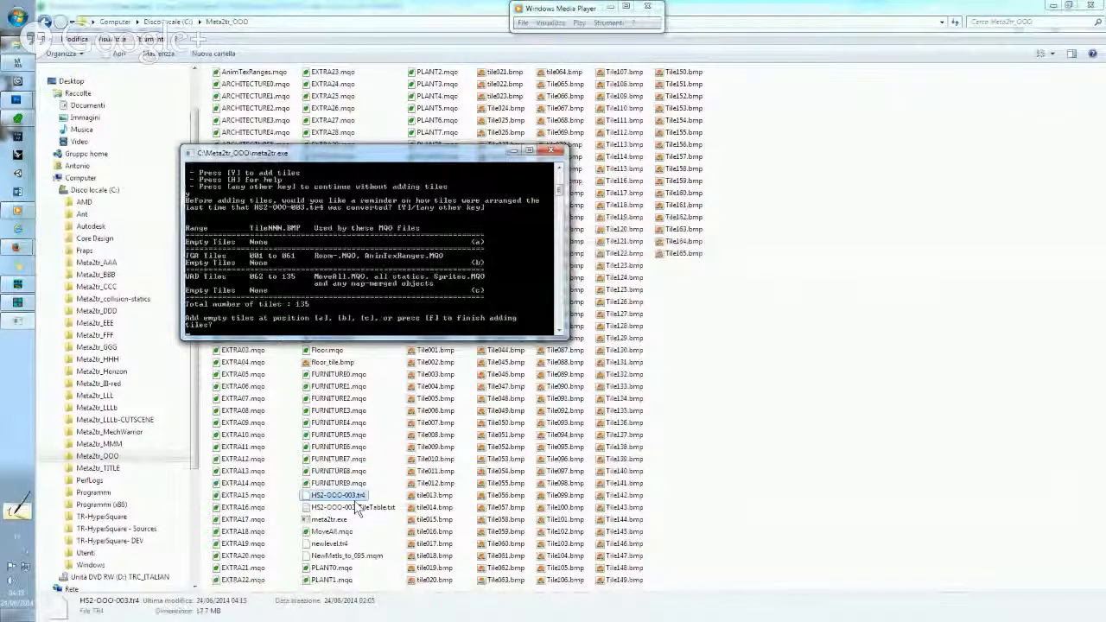
{"action": "key", "text": "a"}
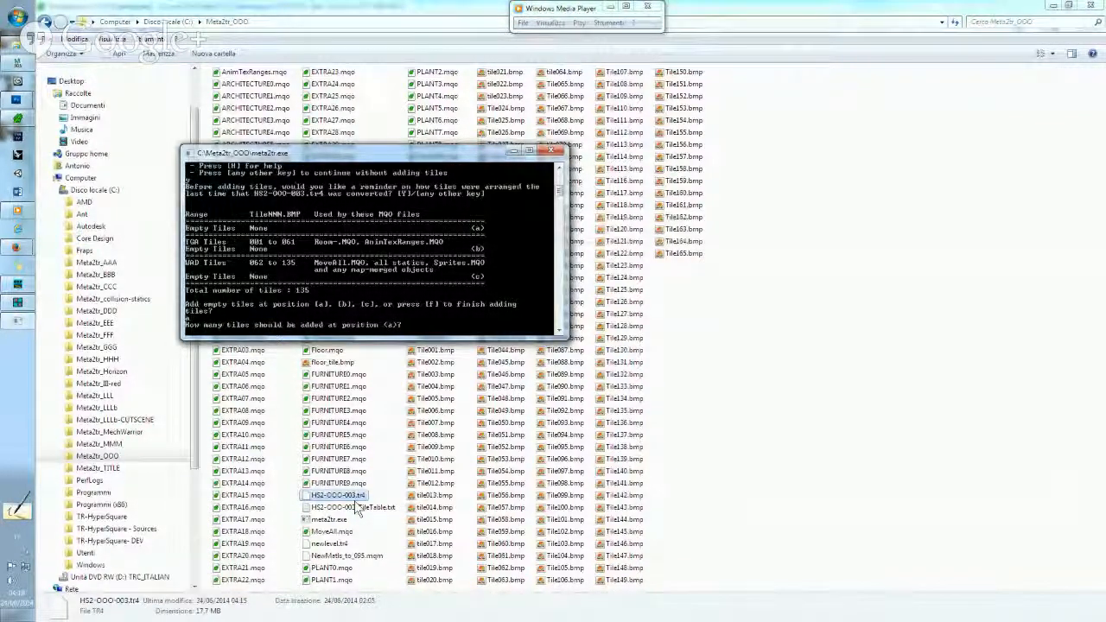
{"action": "type", "text": "30"}
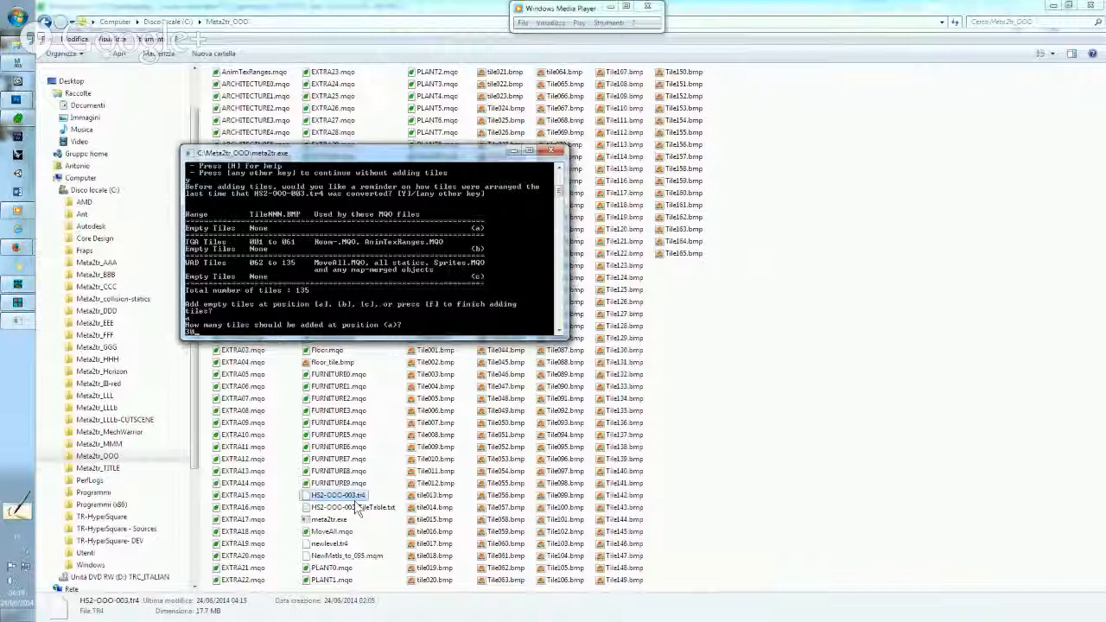
{"action": "key", "text": "Return"}
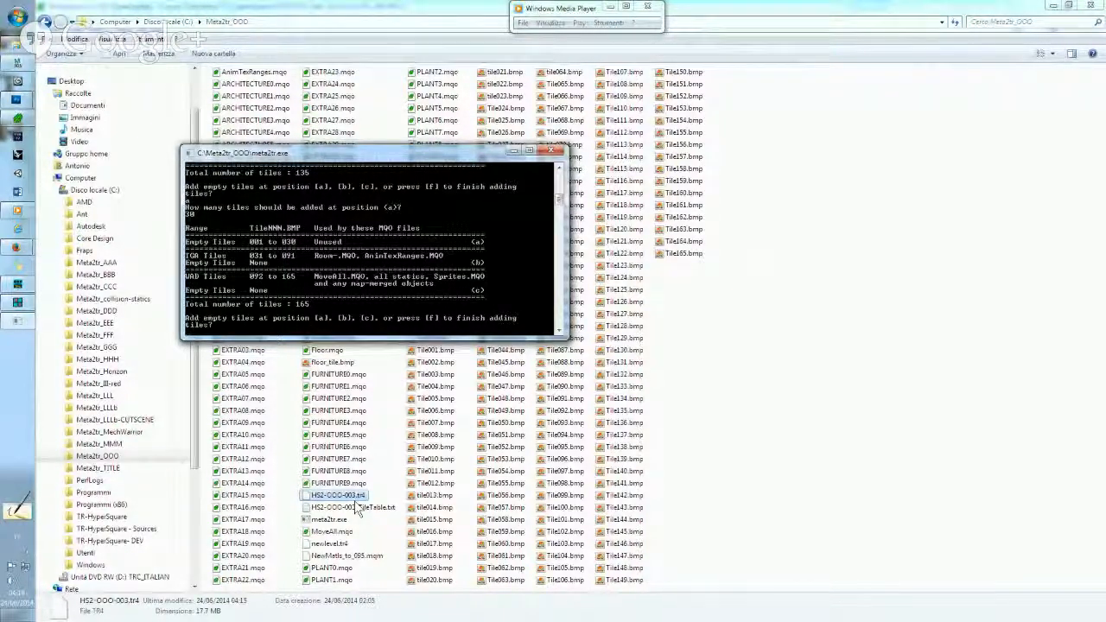
Finish adding tiles, write room geometry and collision to separate RoomAll.MQO and Floor.MQO files, and exit the converter.
{"action": "type", "text": "f"}
{"action": "key", "text": "Return"}
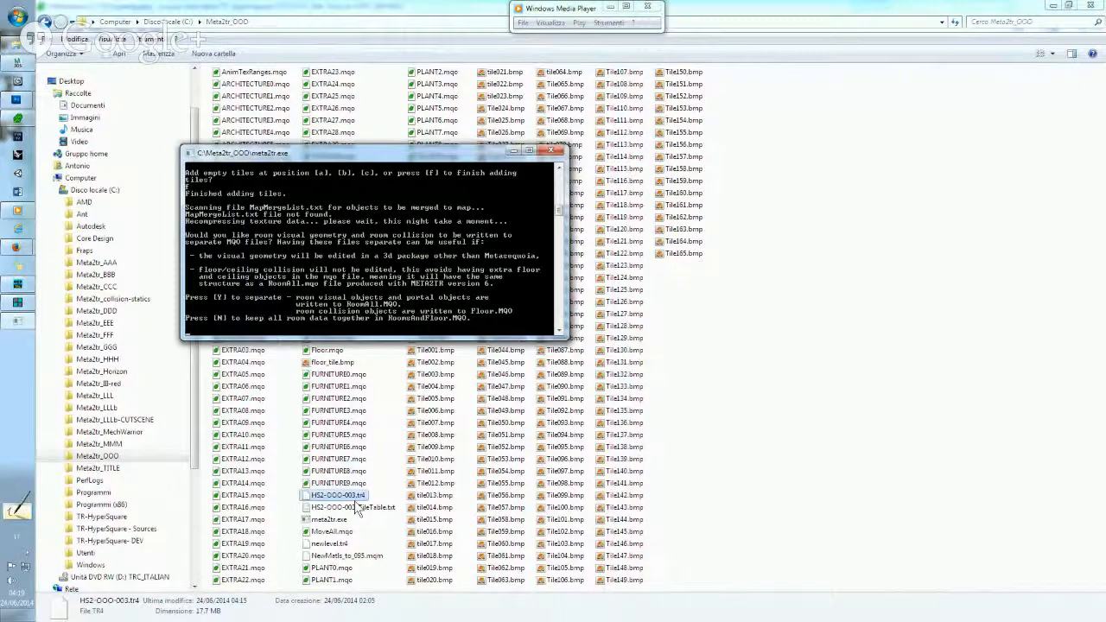
{"action": "key", "text": "y"}
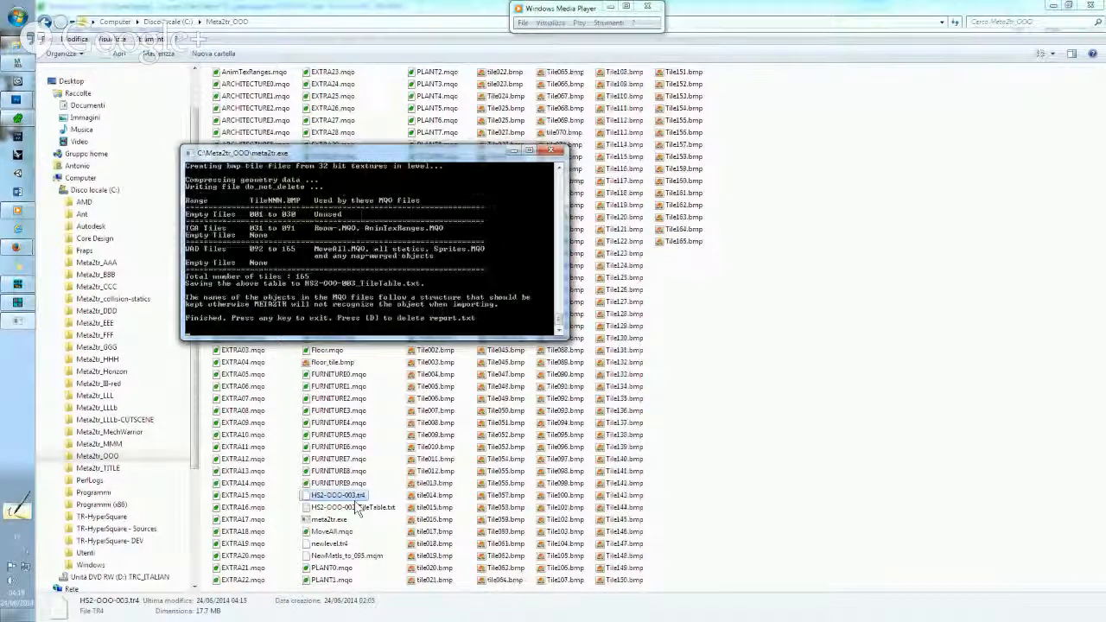
{"action": "key", "text": "Return"}
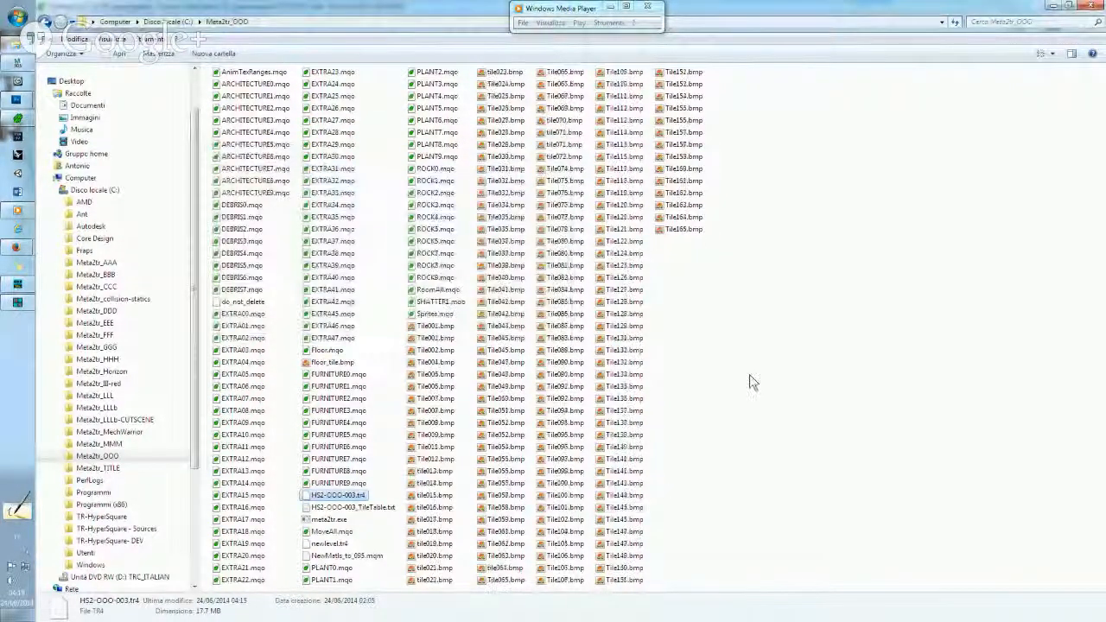
Select and copy Tile001.bmp to Tile095.bmp in the OOO_Real-Textures folder.
{"action": "left_click", "coordinate": [18, 44]}
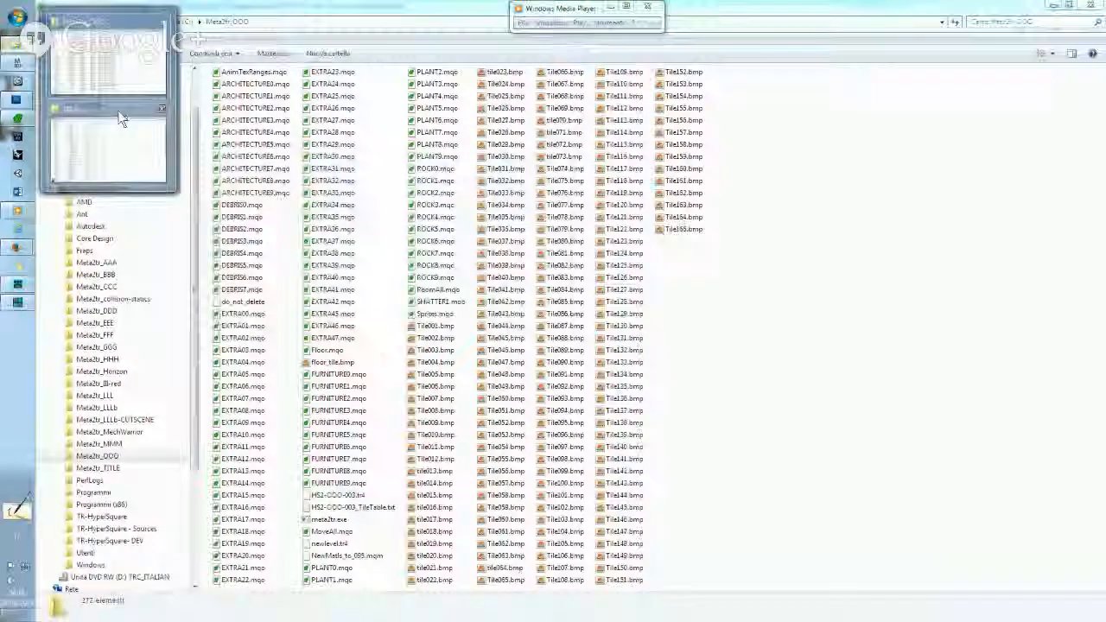
{"action": "left_click", "coordinate": [120, 119]}
{"action": "left_click", "coordinate": [44, 22]}
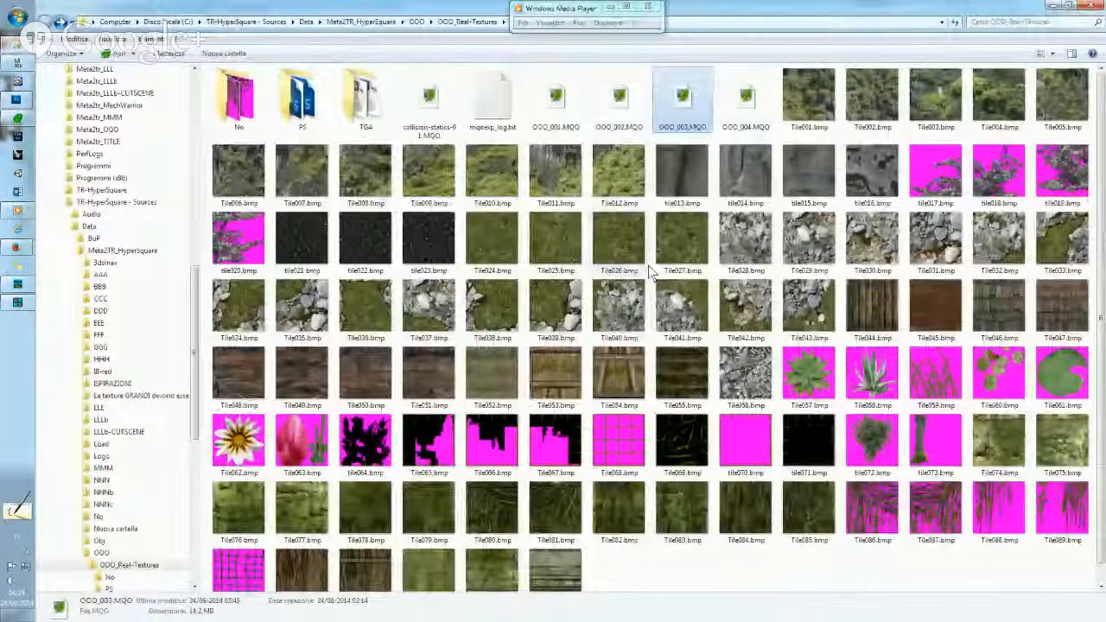
{"action": "left_click", "coordinate": [749, 100]}
{"action": "key", "text": "Right"}
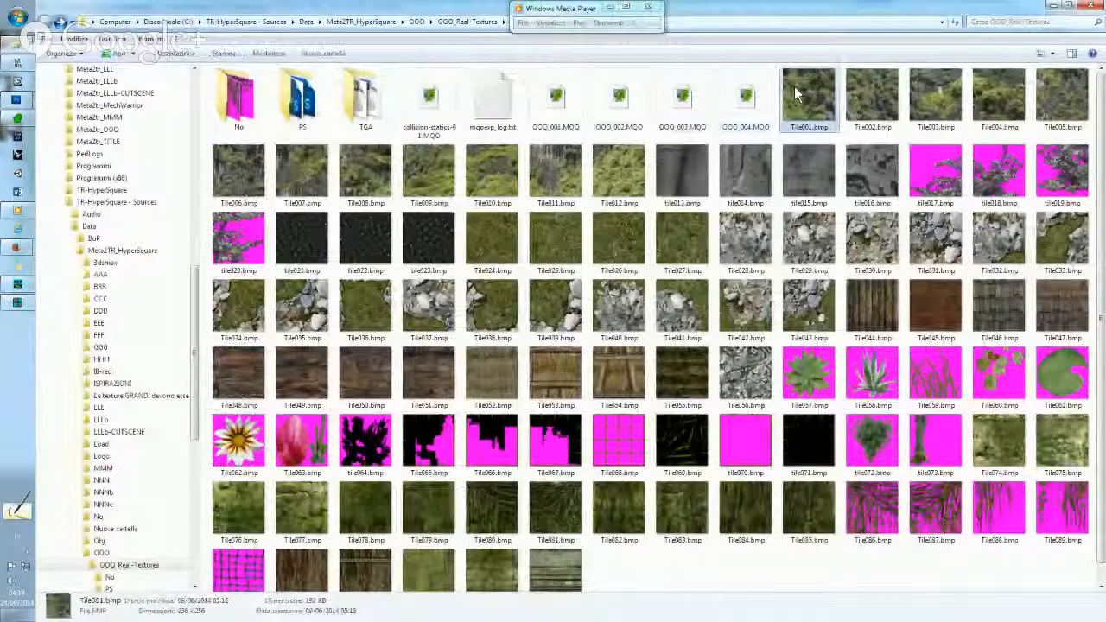
{"action": "scroll", "coordinate": [605, 484], "scroll_direction": "down", "scroll_amount": 1}
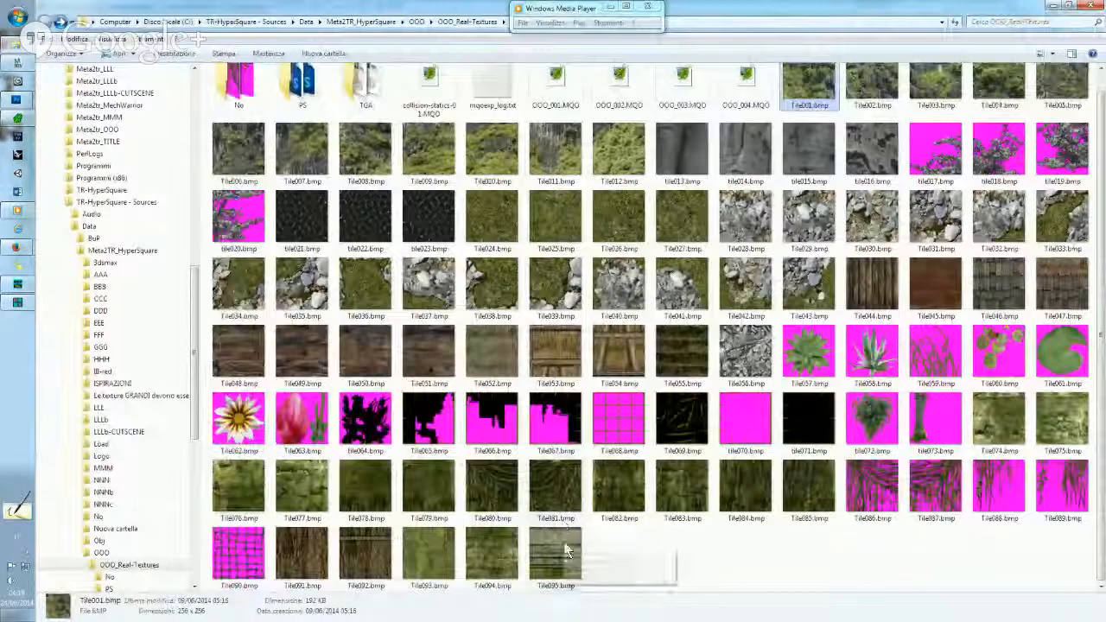
{"action": "key", "text": "ctrl+a"}
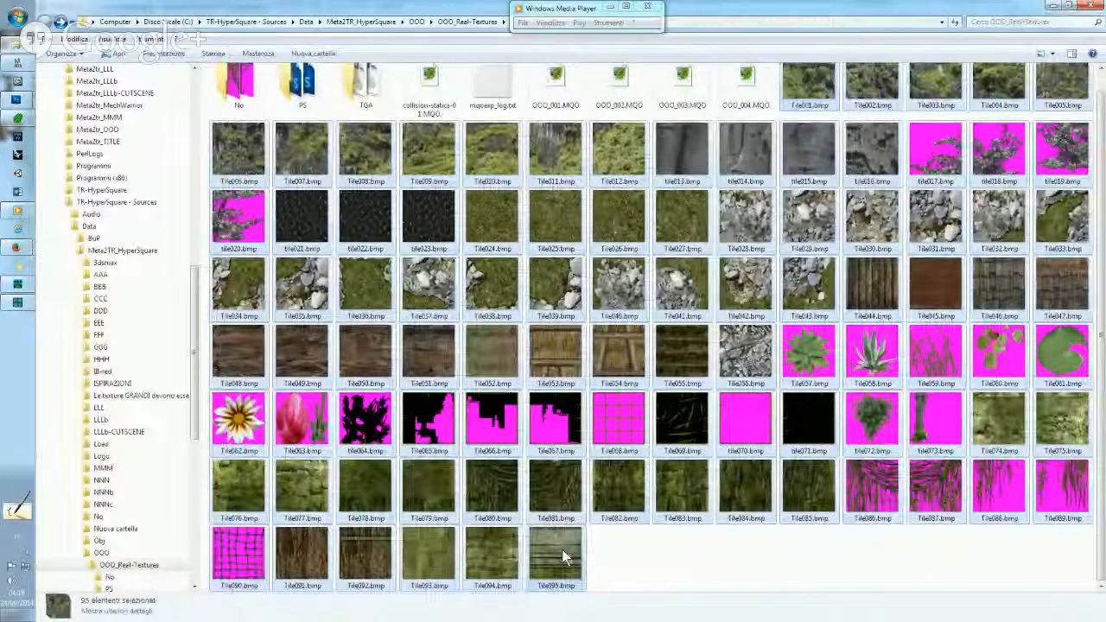
Paste the 95 tile bitmaps into Meta2tr_OOO, replacing all same-named files, and import them into the level with meta2tr.exe.
{"action": "mouse_move", "coordinate": [18, 43]}
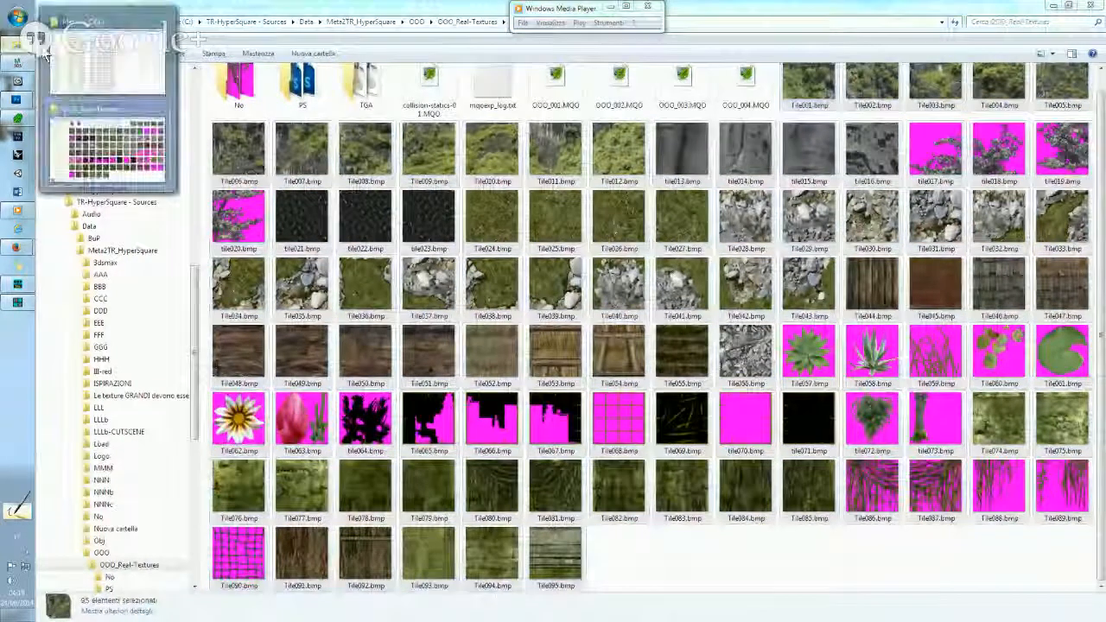
{"action": "left_click", "coordinate": [91, 56]}
{"action": "key", "text": "ctrl+v"}
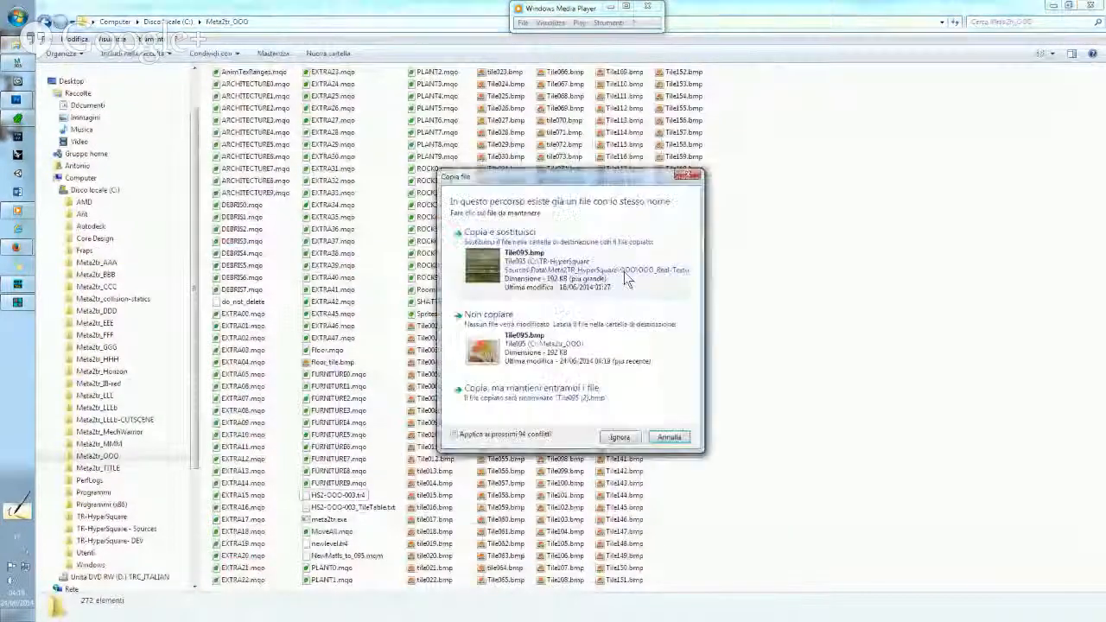
{"action": "left_click", "coordinate": [455, 435]}
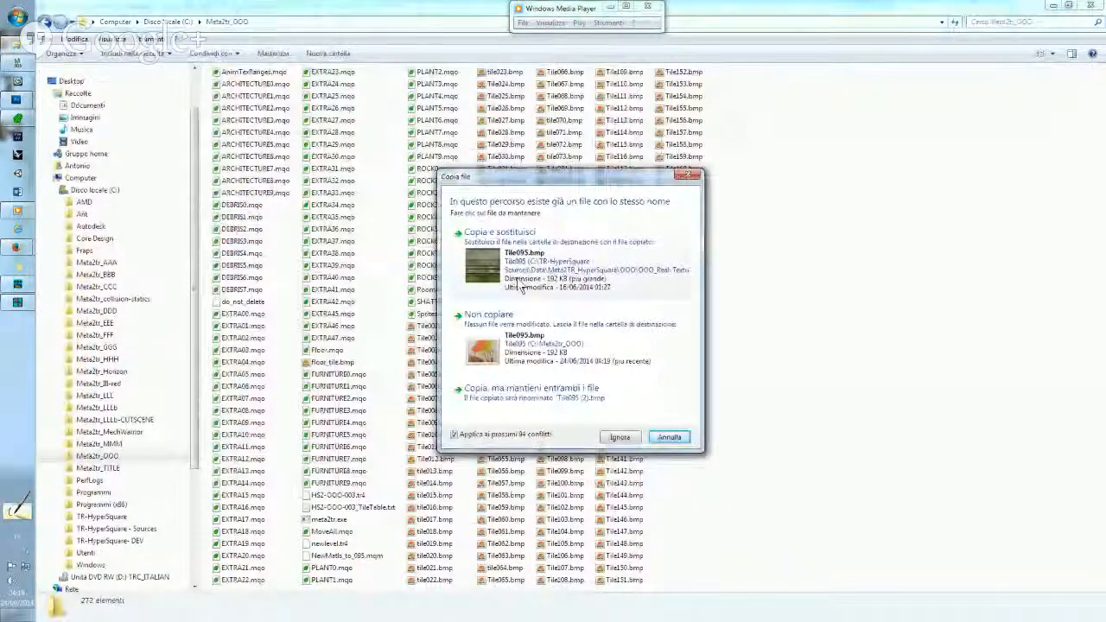
{"action": "left_click", "coordinate": [528, 251]}
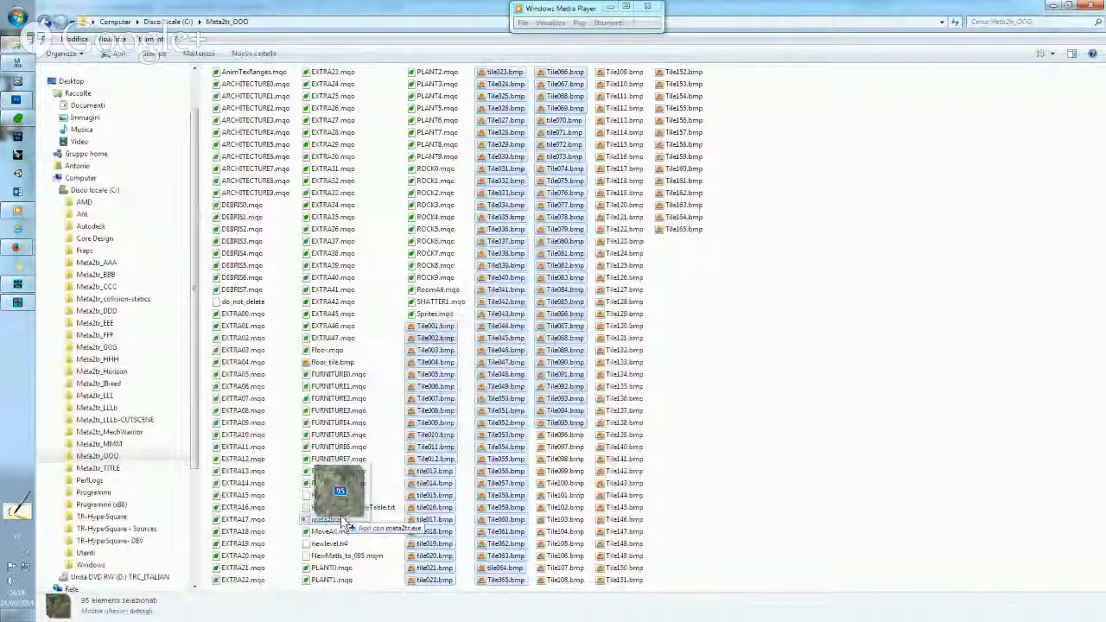
{"action": "left_click_drag", "start_coordinate": [343, 523], "coordinate": [338, 522]}
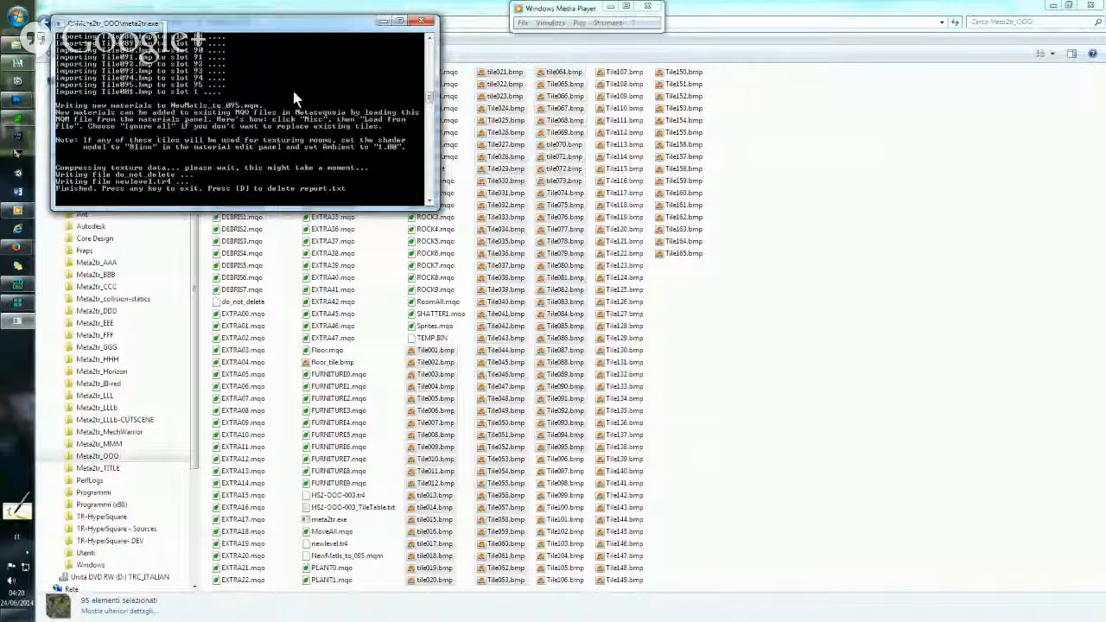
{"action": "key", "text": "Return"}
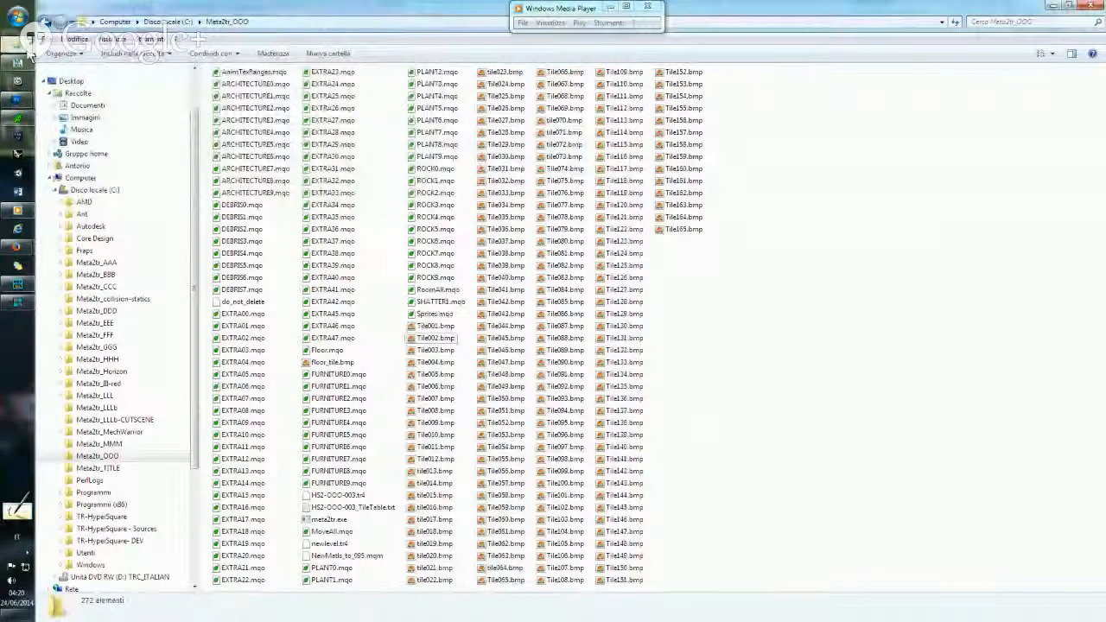
Copy OOO_004.MQO from the OOO_Real-Textures folder into the Meta2tr_OOO folder.
{"action": "left_click", "coordinate": [160, 126]}
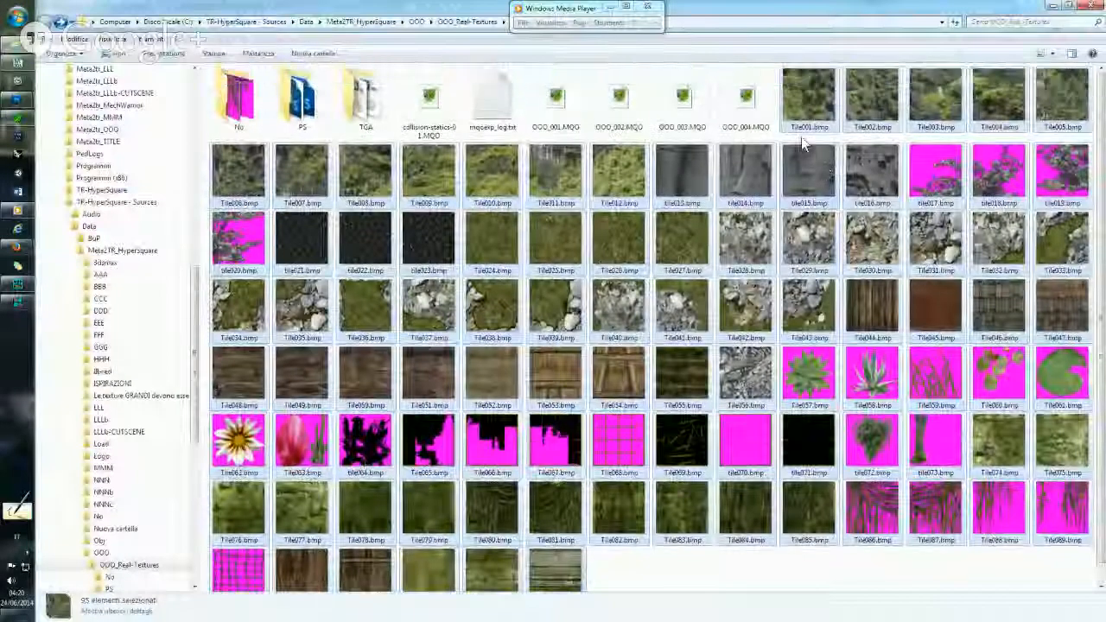
{"action": "left_click", "coordinate": [745, 103]}
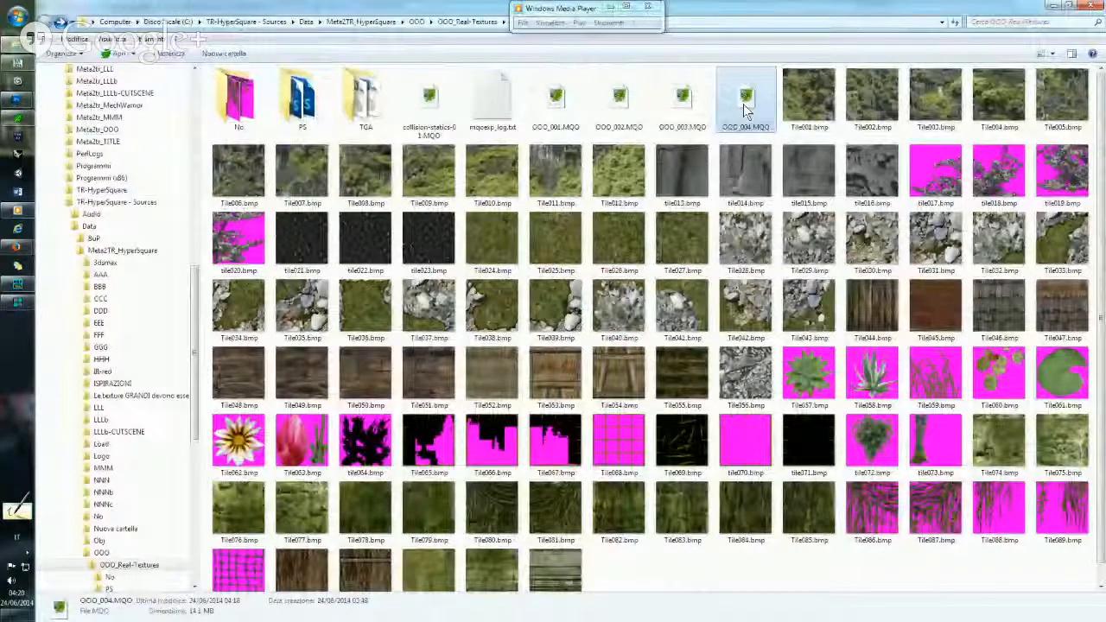
{"action": "left_click", "coordinate": [27, 48]}
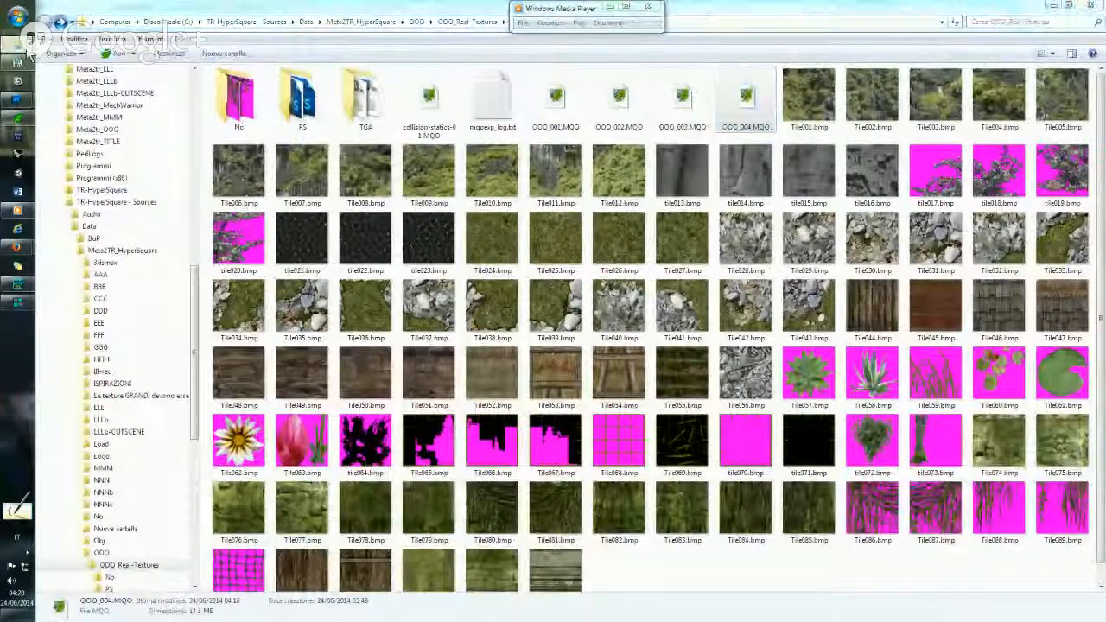
{"action": "left_click", "coordinate": [119, 65]}
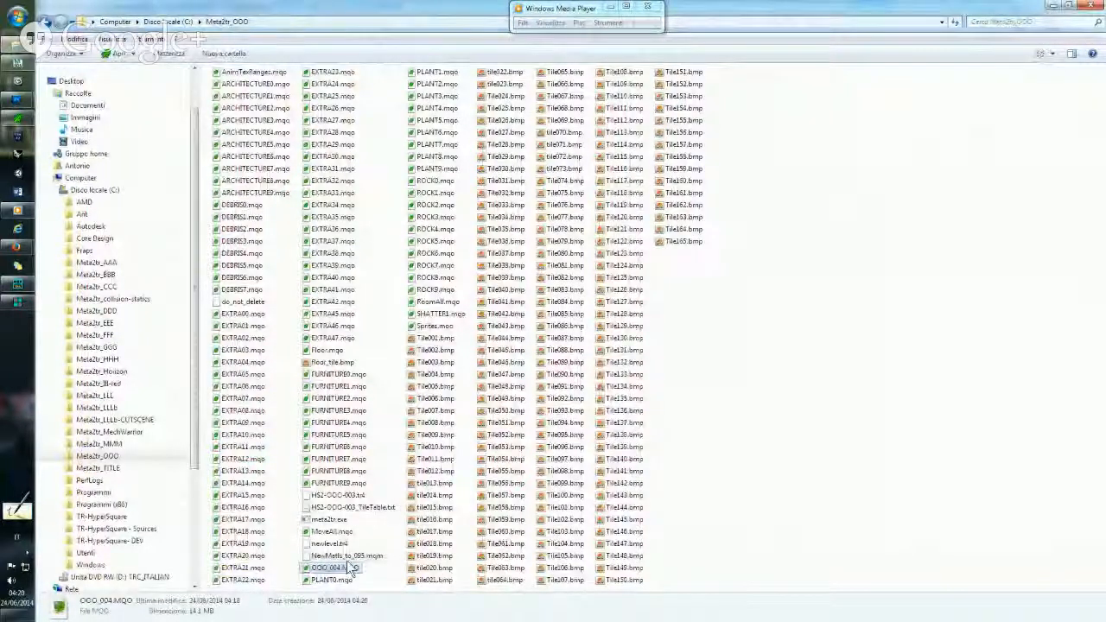
Build OOO_004.MQO into the level with meta2tr.exe, reviewing the animated-texture note and continuing past the warnings until the conversion ends.
{"action": "left_click_drag", "start_coordinate": [350, 567], "coordinate": [331, 520]}
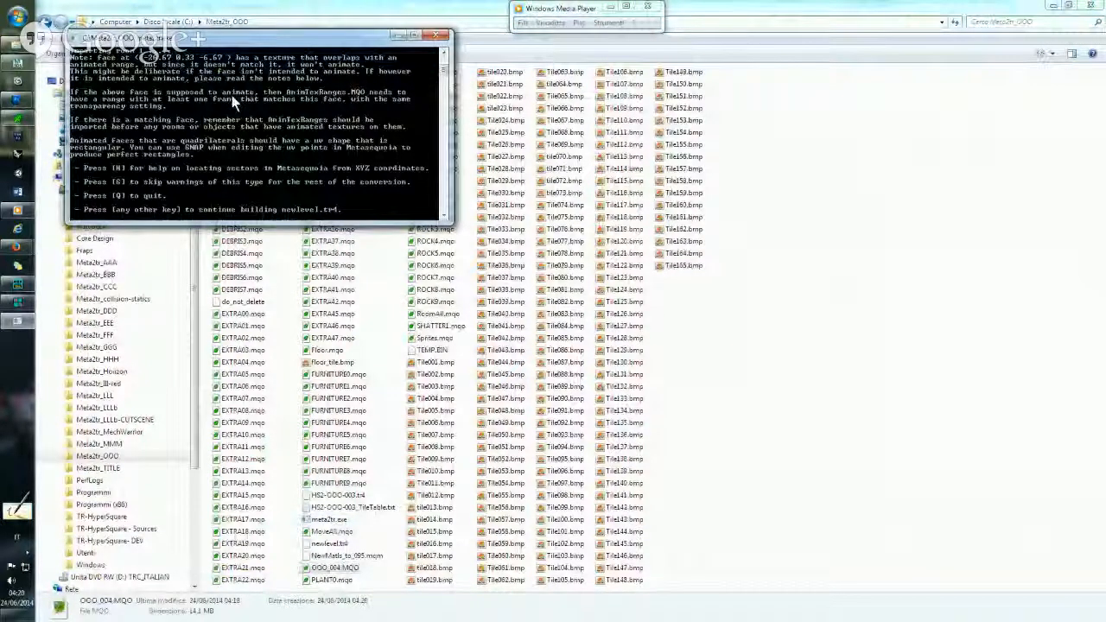
{"action": "scroll", "coordinate": [231, 102], "scroll_direction": "up", "scroll_amount": 4}
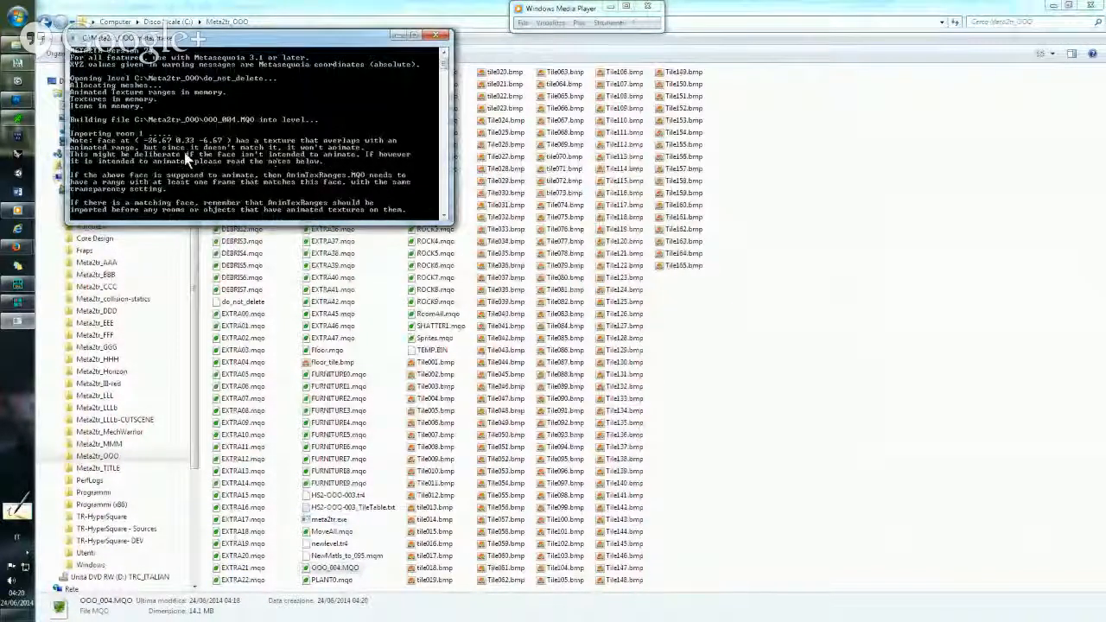
{"action": "scroll", "coordinate": [187, 168], "scroll_direction": "down", "scroll_amount": 5}
{"action": "scroll", "coordinate": [188, 167], "scroll_direction": "up", "scroll_amount": 2}
{"action": "scroll", "coordinate": [187, 167], "scroll_direction": "down", "scroll_amount": 1}
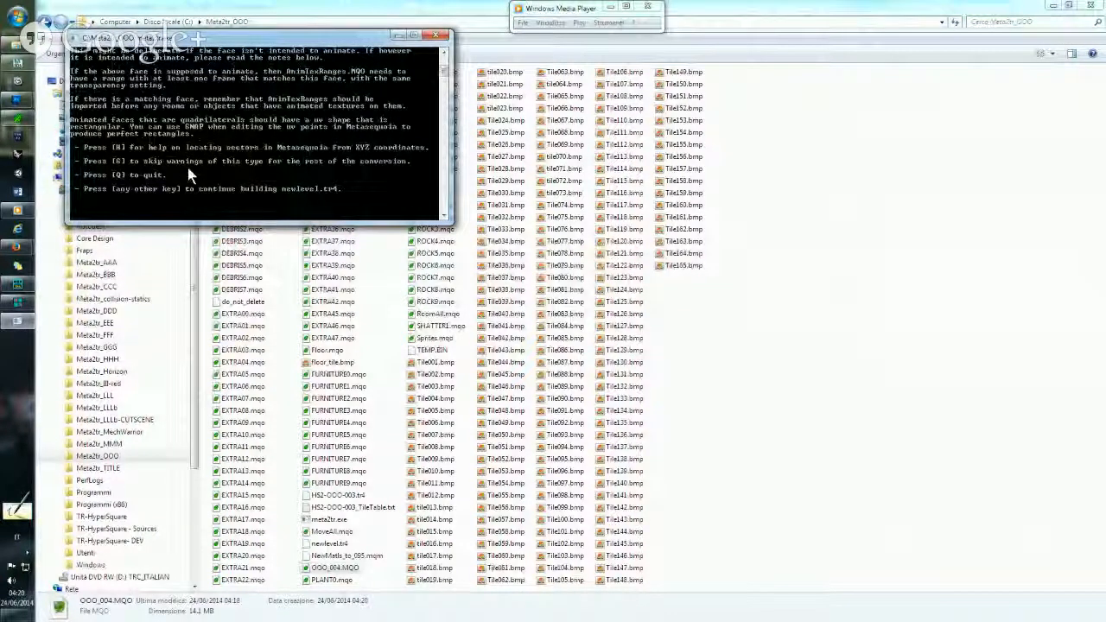
{"action": "key", "text": "Return"}
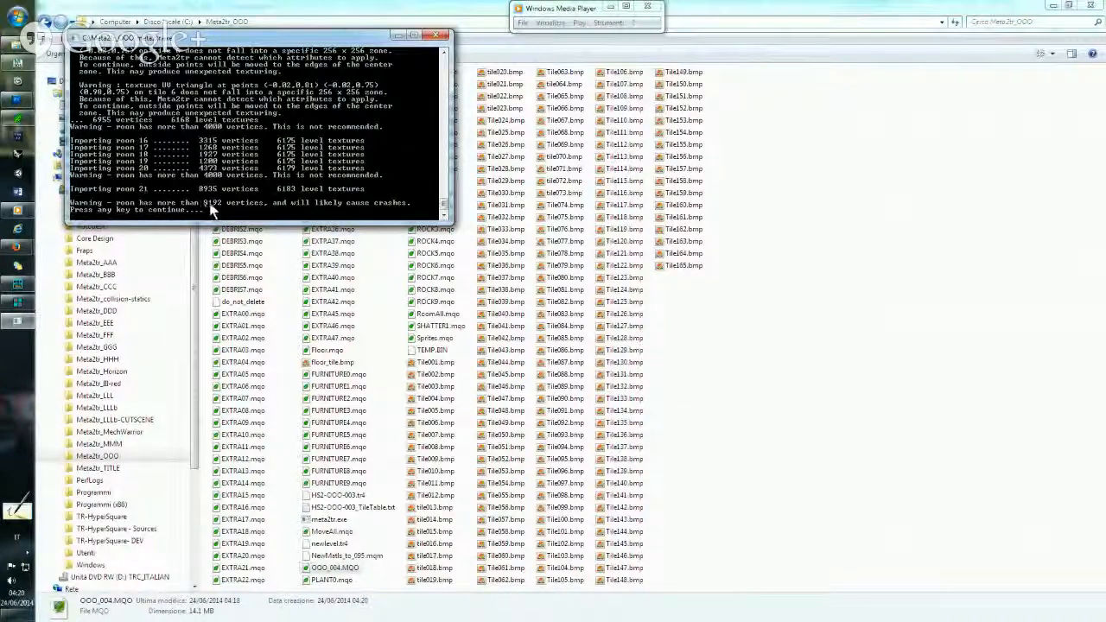
{"action": "key", "text": "Return"}
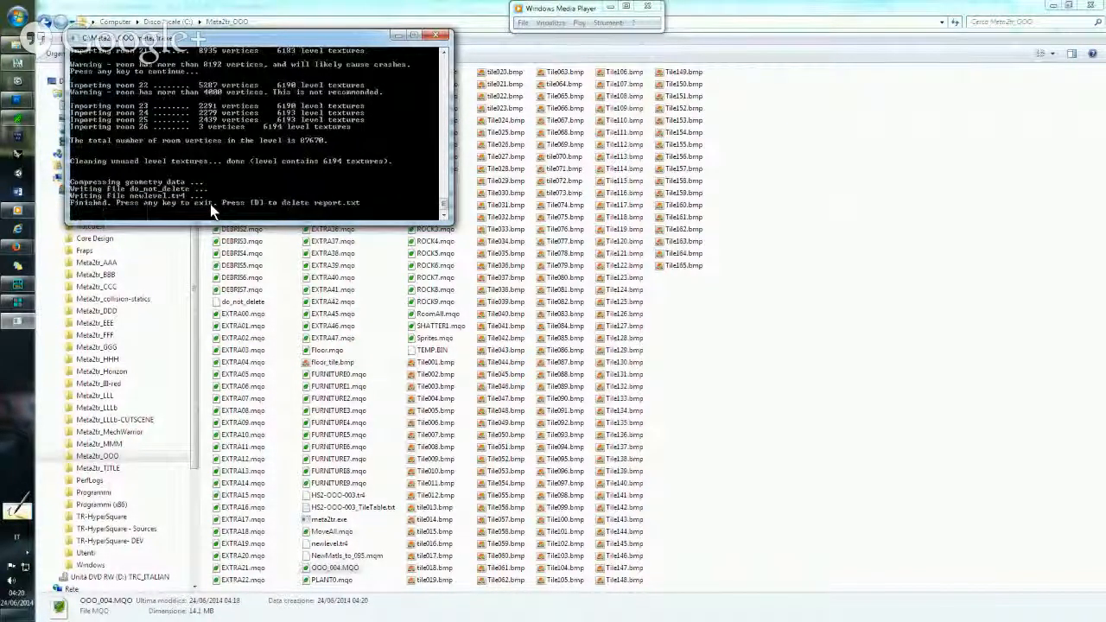
{"action": "key", "text": "Return"}
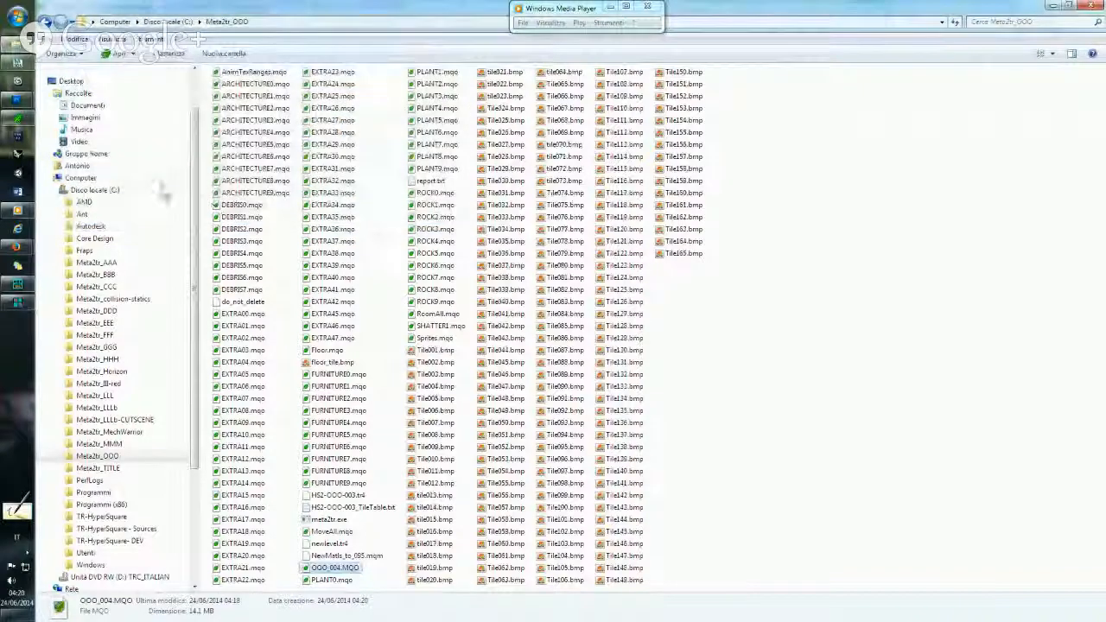
Switch to Metasequoia, make Room021 the current object and turn on the display of edge lines.
{"action": "left_click", "coordinate": [18, 119]}
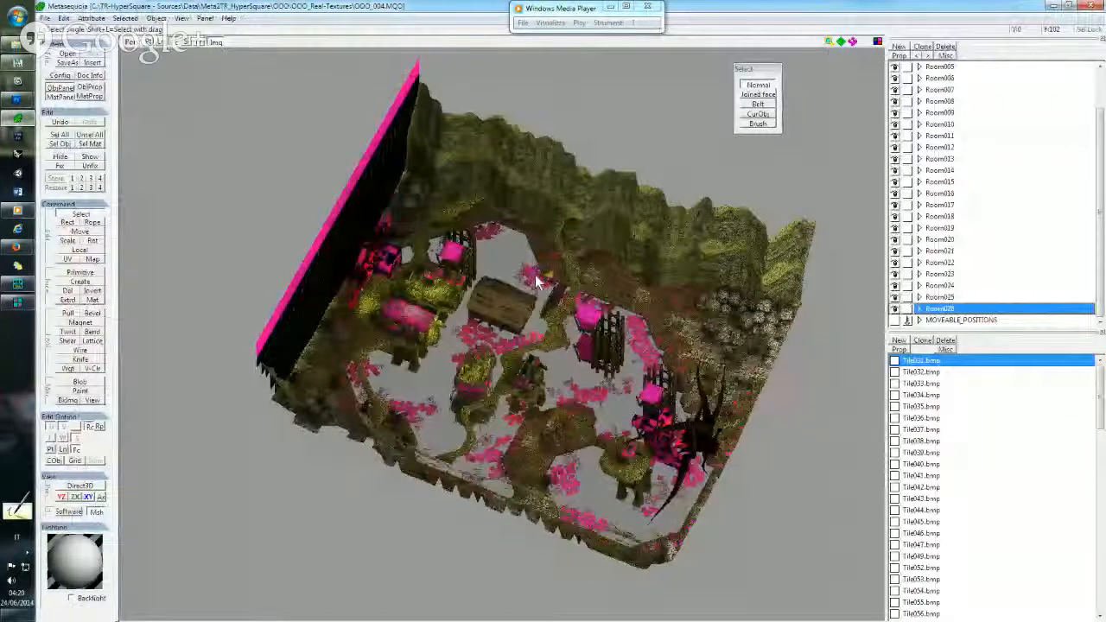
{"action": "middle_click_drag", "start_coordinate": [541, 272], "coordinate": [497, 281]}
{"action": "left_click", "coordinate": [942, 253]}
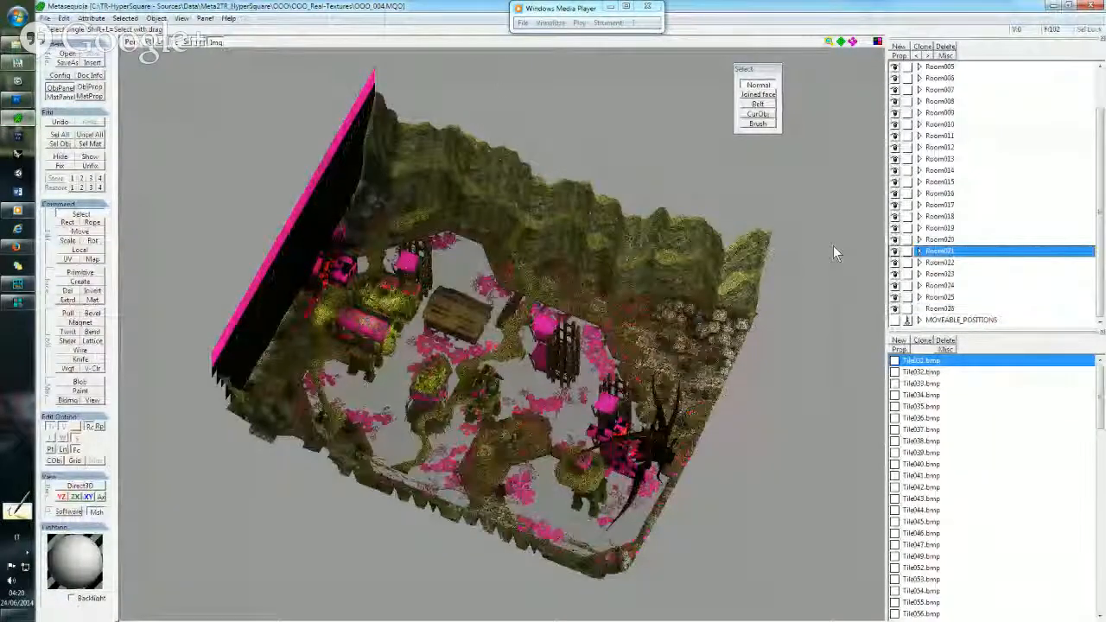
{"action": "left_click", "coordinate": [162, 43]}
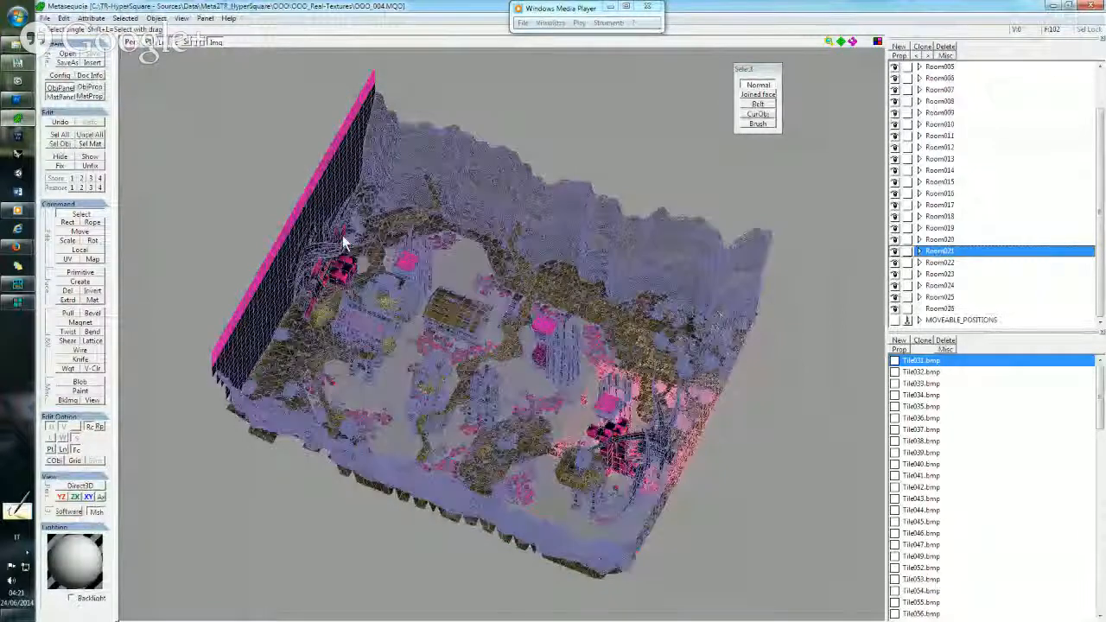
Turn on the display of points and select all vertices and faces of Room021.
{"action": "middle_click_drag", "start_coordinate": [401, 263], "coordinate": [378, 276]}
{"action": "right_click_drag", "start_coordinate": [409, 307], "coordinate": [490, 251]}
{"action": "right_click_drag", "start_coordinate": [495, 381], "coordinate": [489, 304]}
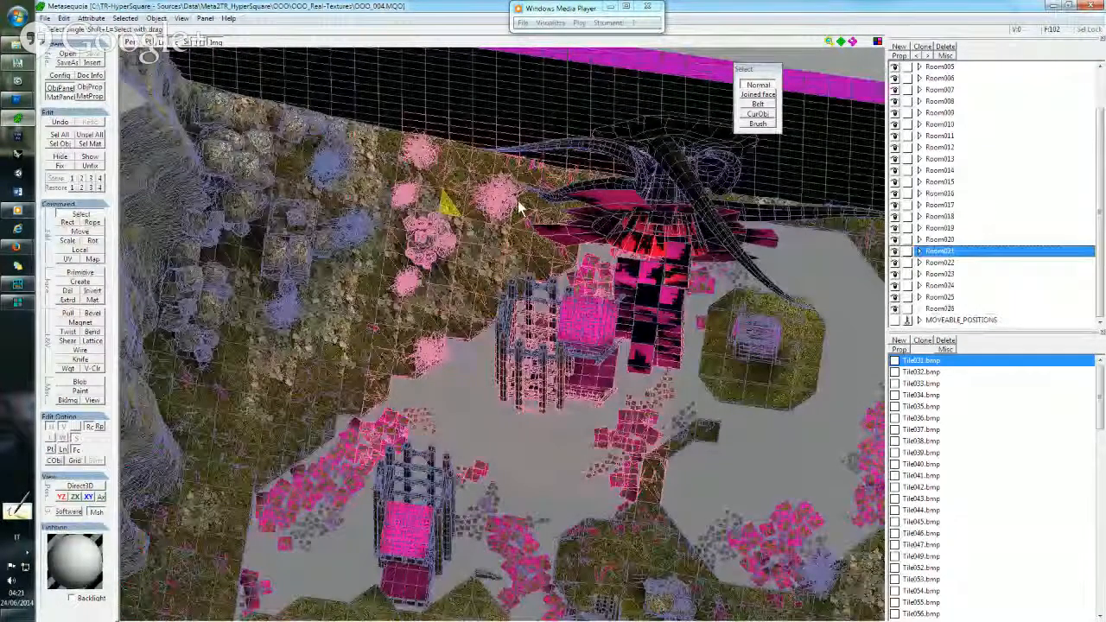
{"action": "left_click", "coordinate": [945, 55]}
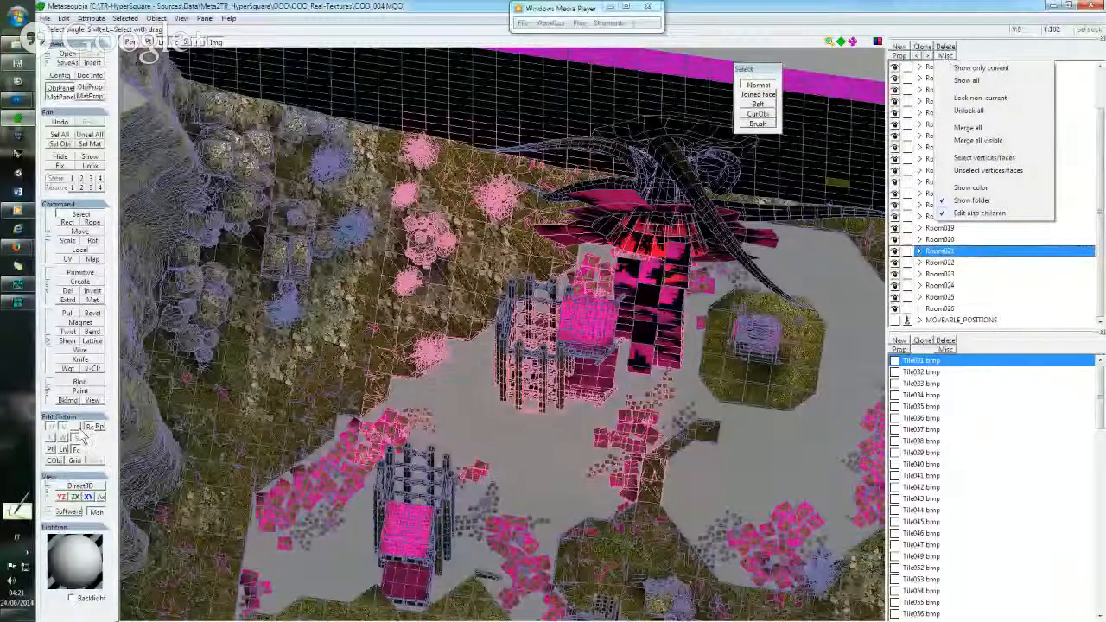
{"action": "left_click", "coordinate": [49, 458]}
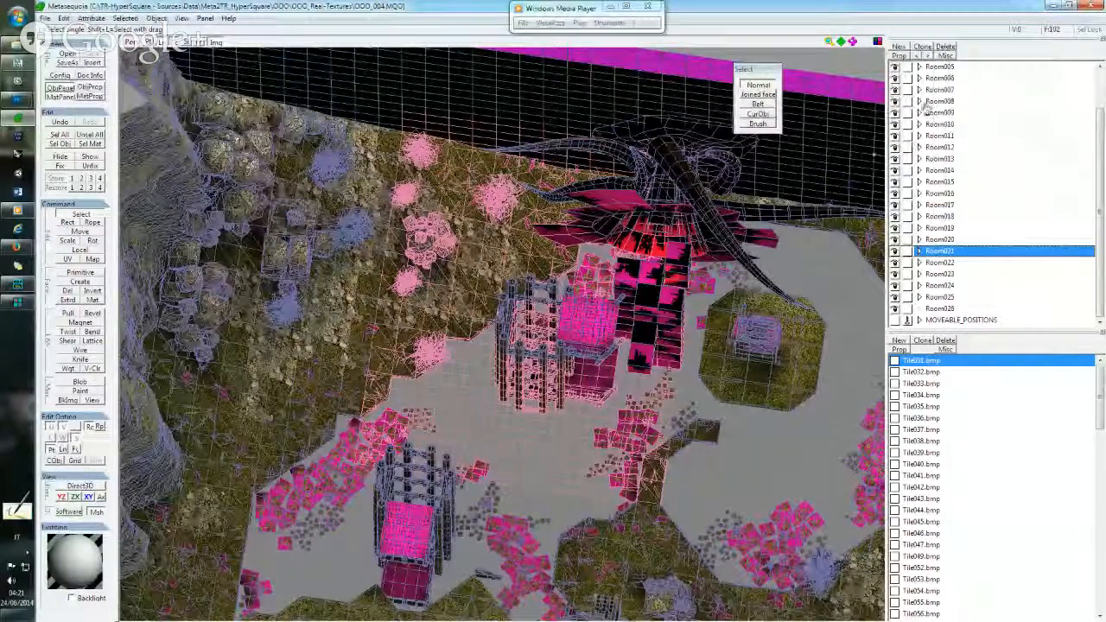
{"action": "left_click", "coordinate": [945, 56]}
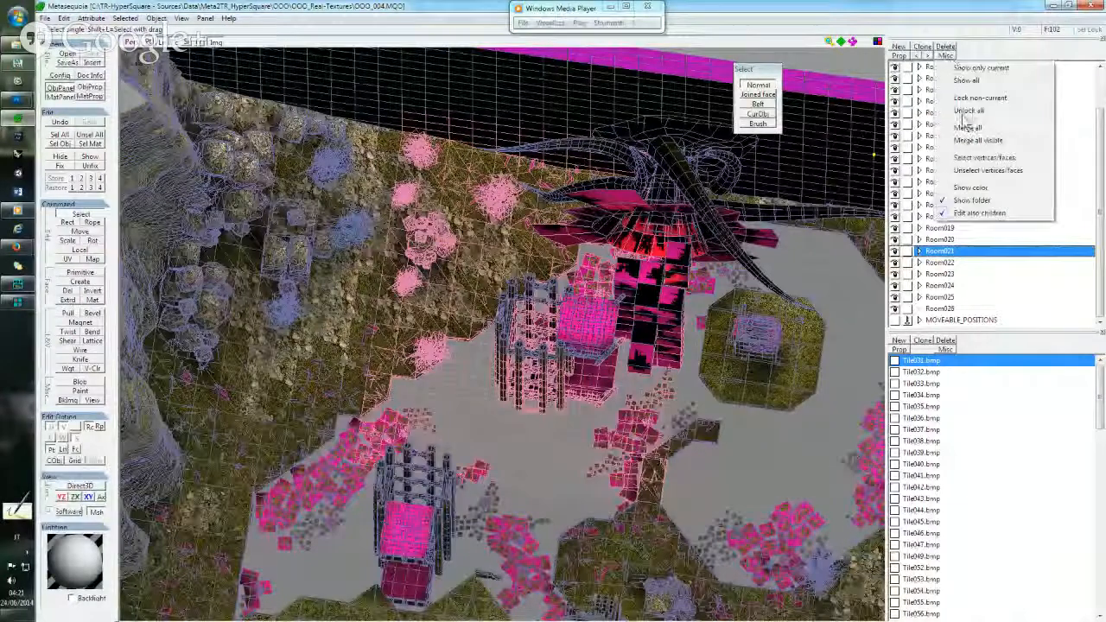
{"action": "left_click", "coordinate": [990, 159]}
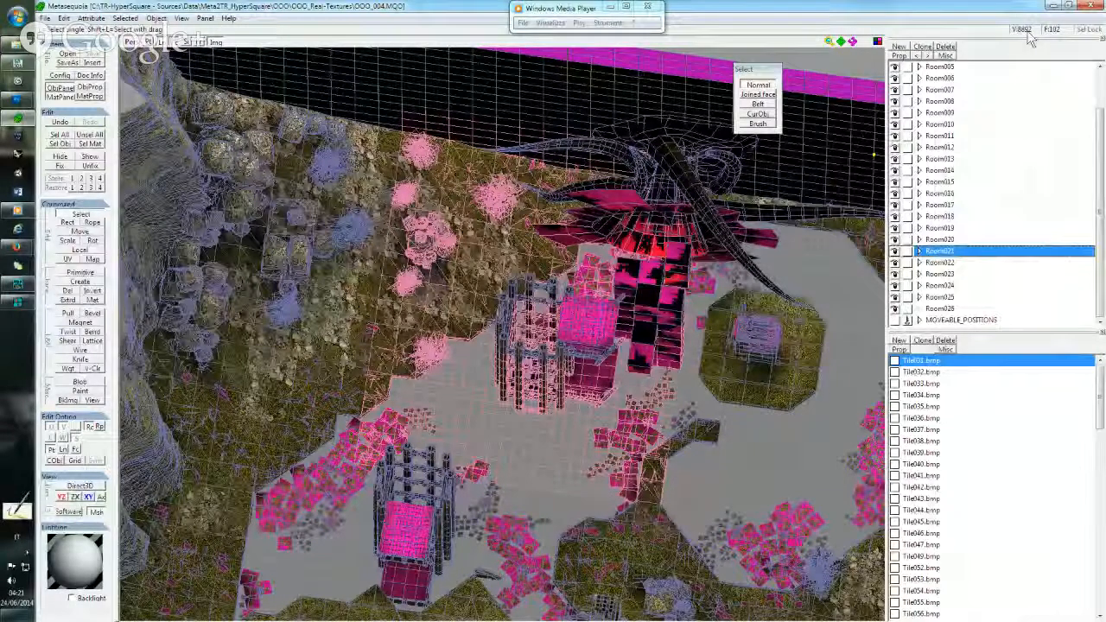
{"action": "right_click_drag", "start_coordinate": [436, 188], "coordinate": [485, 278]}
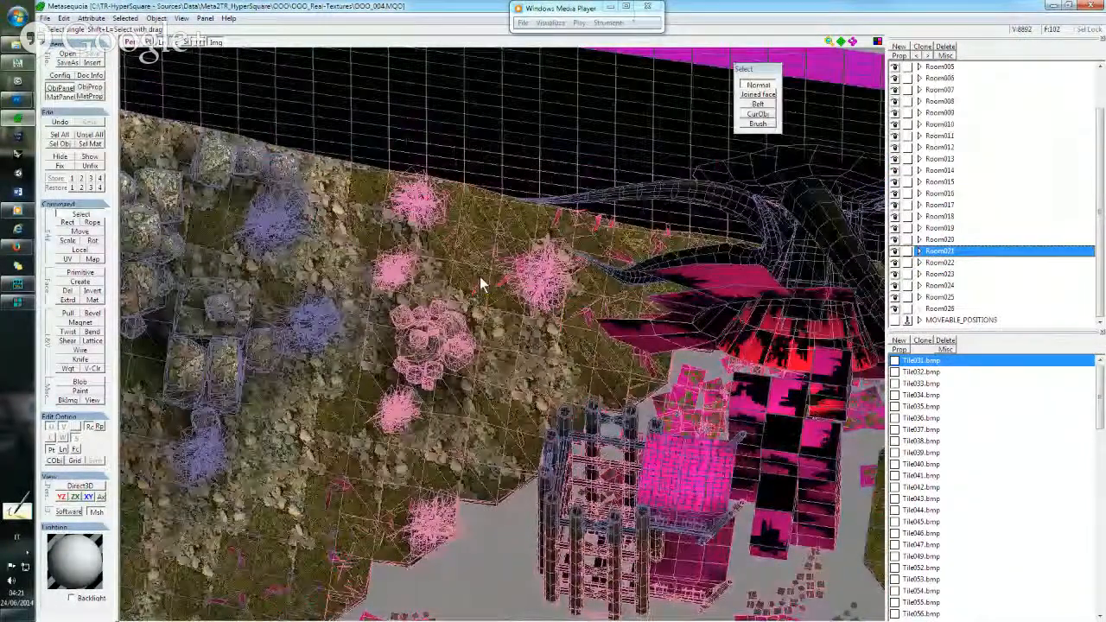
{"action": "right_click_drag", "start_coordinate": [313, 367], "coordinate": [499, 327]}
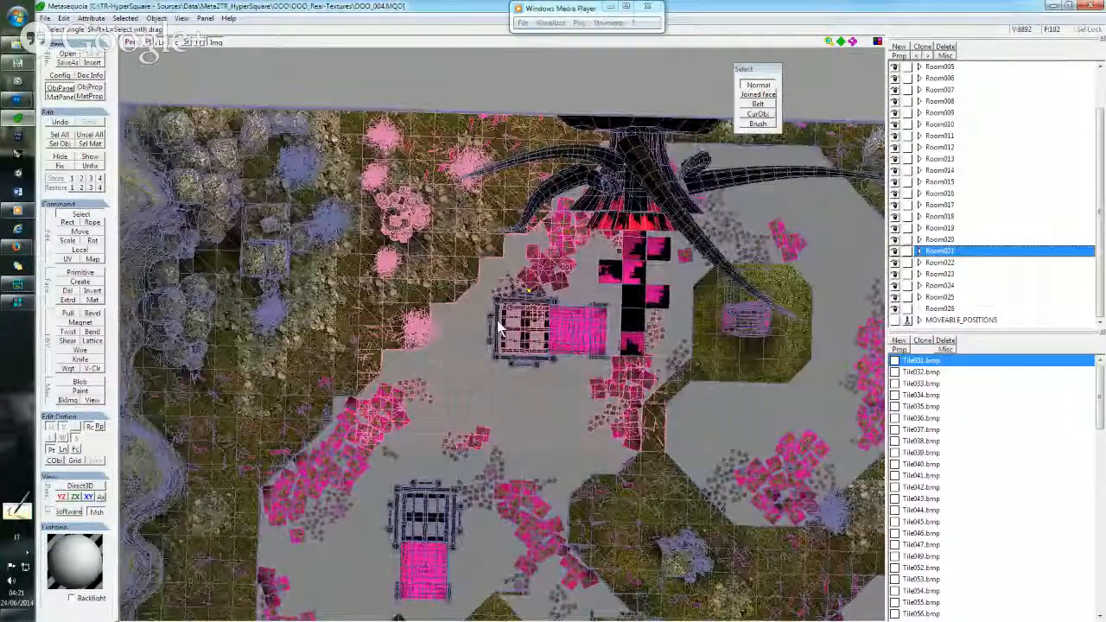
Show only Room021, cut its left strip with the bushes, paste it as a separate object and hide that object.
{"action": "left_click", "coordinate": [946, 56]}
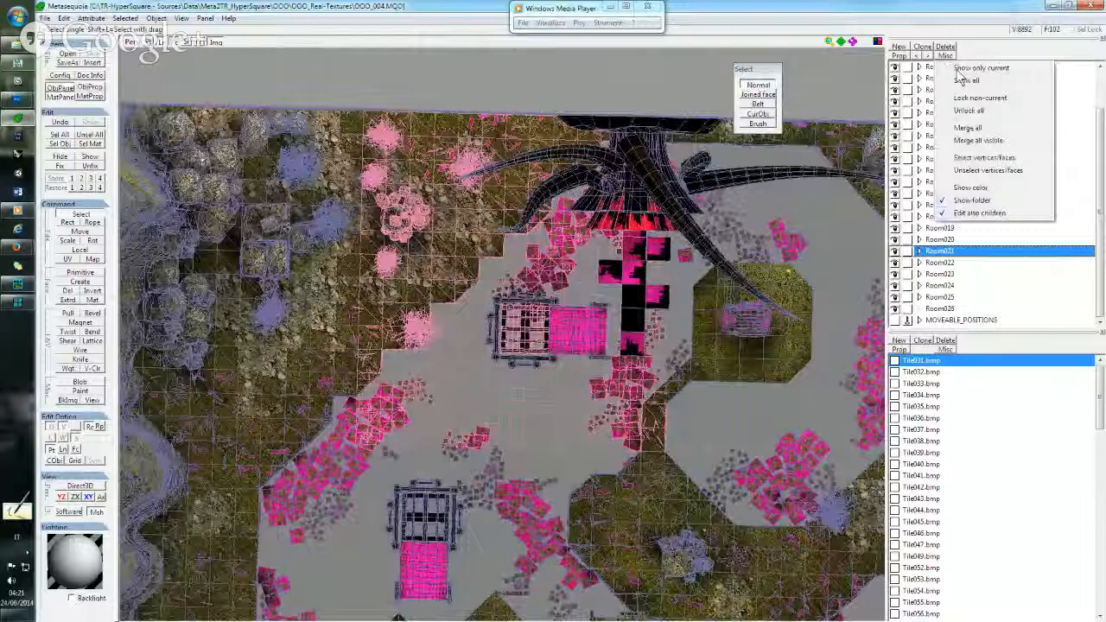
{"action": "left_click", "coordinate": [968, 69]}
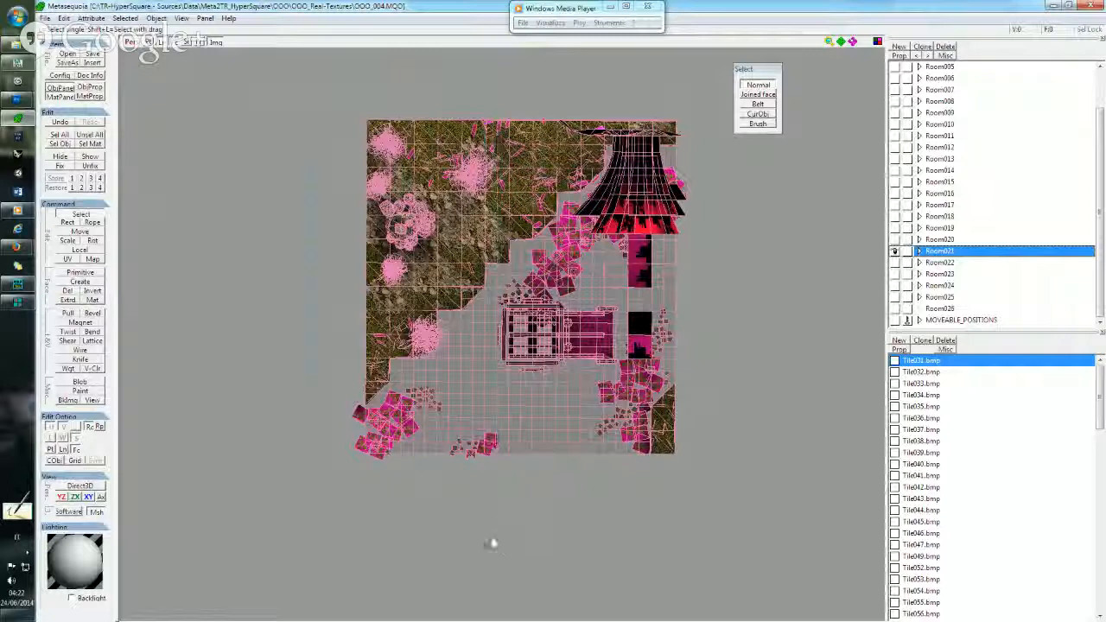
{"action": "left_click_drag", "start_coordinate": [487, 538], "coordinate": [488, 538]}
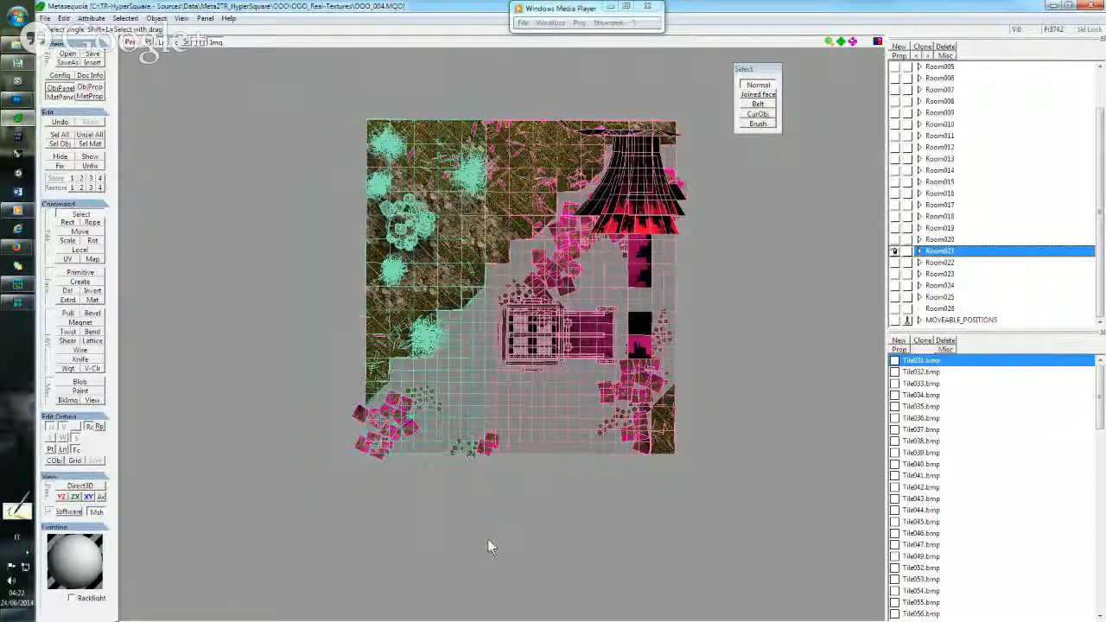
{"action": "key", "text": "Delete"}
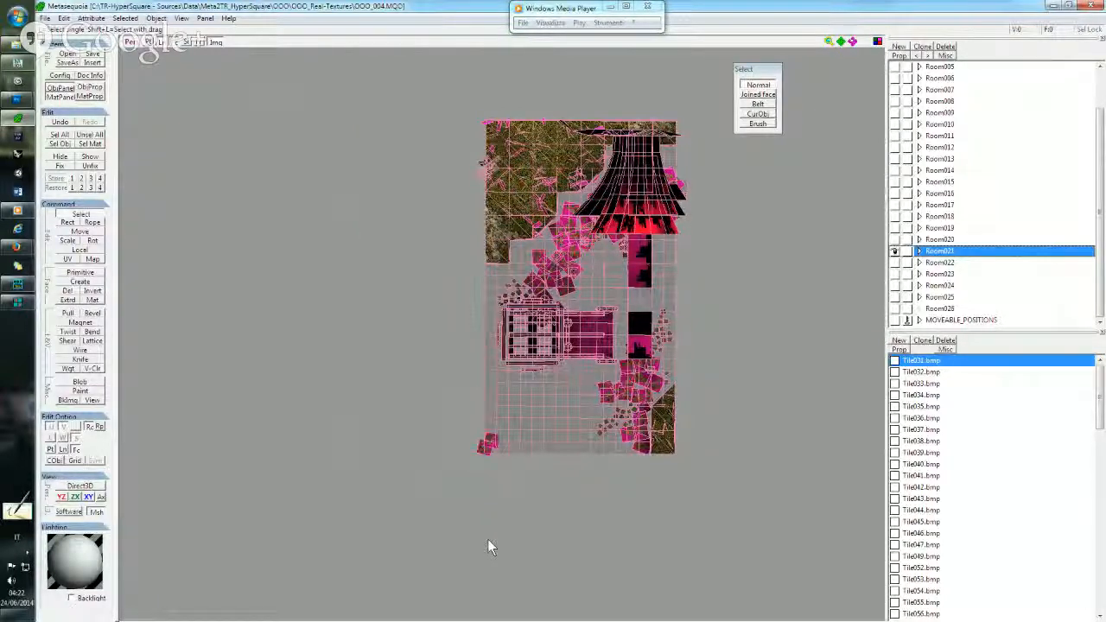
{"action": "key", "text": "ctrl+v"}
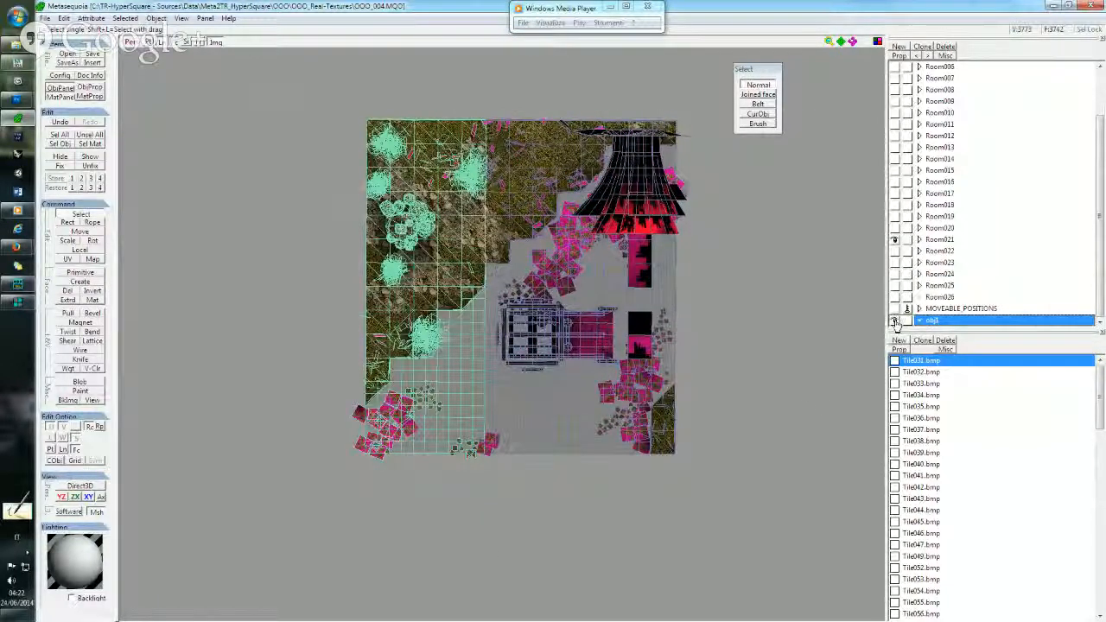
{"action": "left_click", "coordinate": [896, 321]}
Cut the leftover bush faces protruding past Room021's new left edge and paste them as a second separate object.
{"action": "middle_click_drag", "start_coordinate": [489, 163], "coordinate": [476, 271]}
{"action": "scroll", "coordinate": [448, 272], "scroll_direction": "up", "scroll_amount": 5}
{"action": "scroll", "coordinate": [363, 222], "scroll_direction": "up", "scroll_amount": 1}
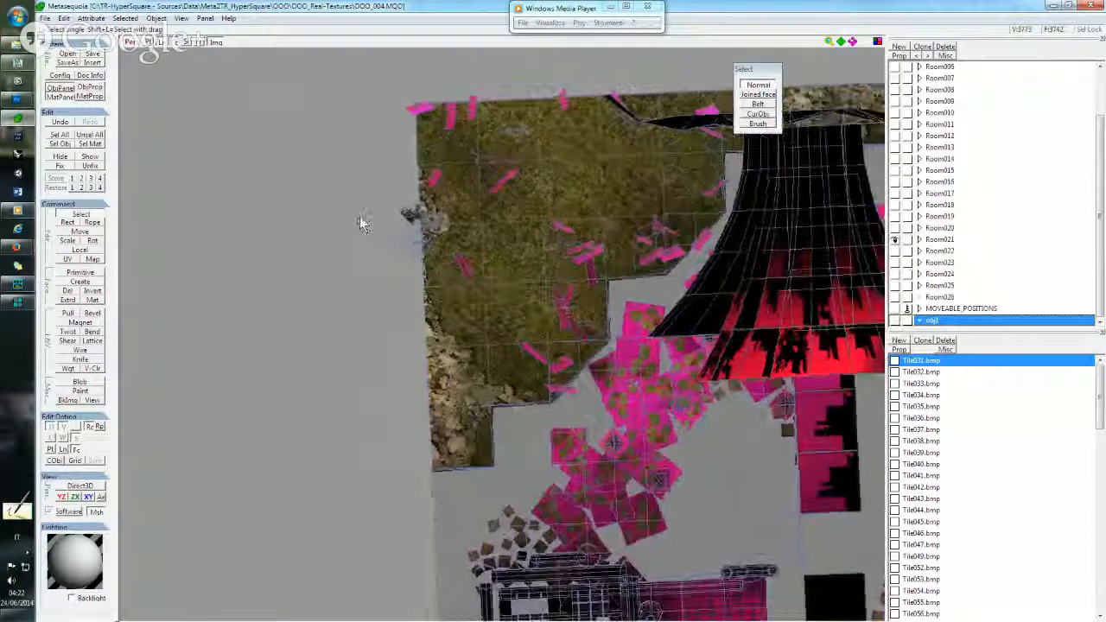
{"action": "scroll", "coordinate": [328, 229], "scroll_direction": "up", "scroll_amount": 3}
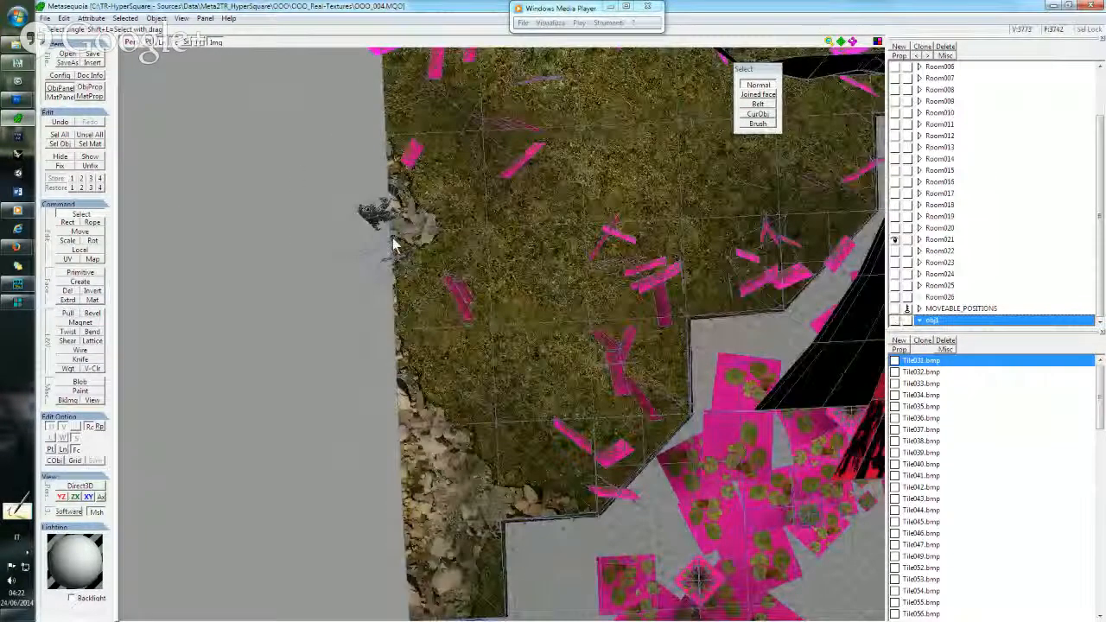
{"action": "left_click", "coordinate": [442, 323]}
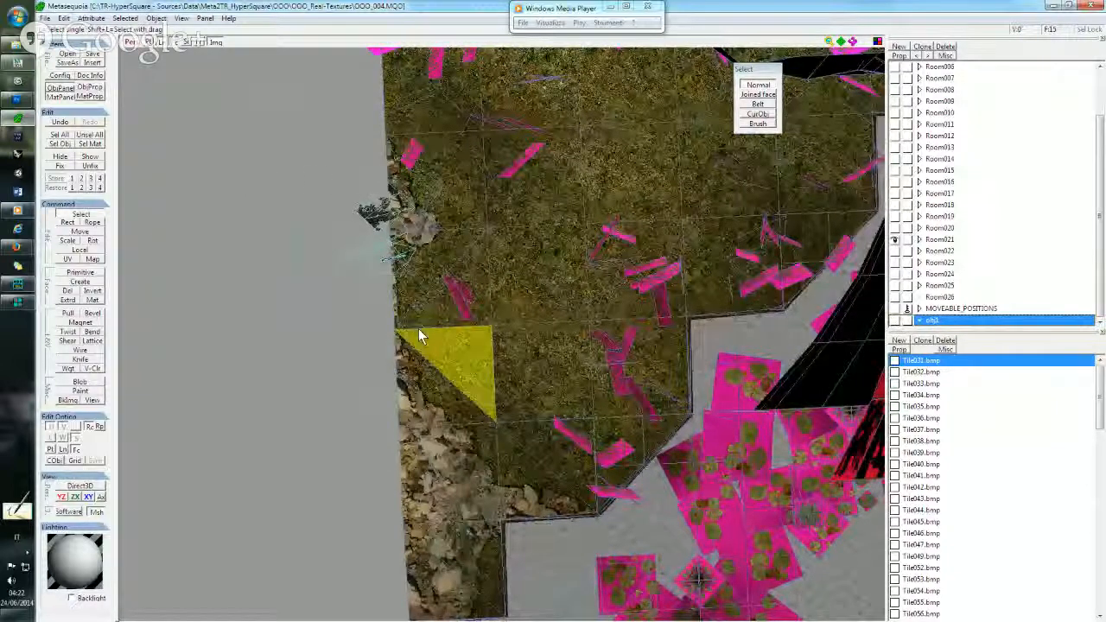
{"action": "key", "text": "ctrl+v"}
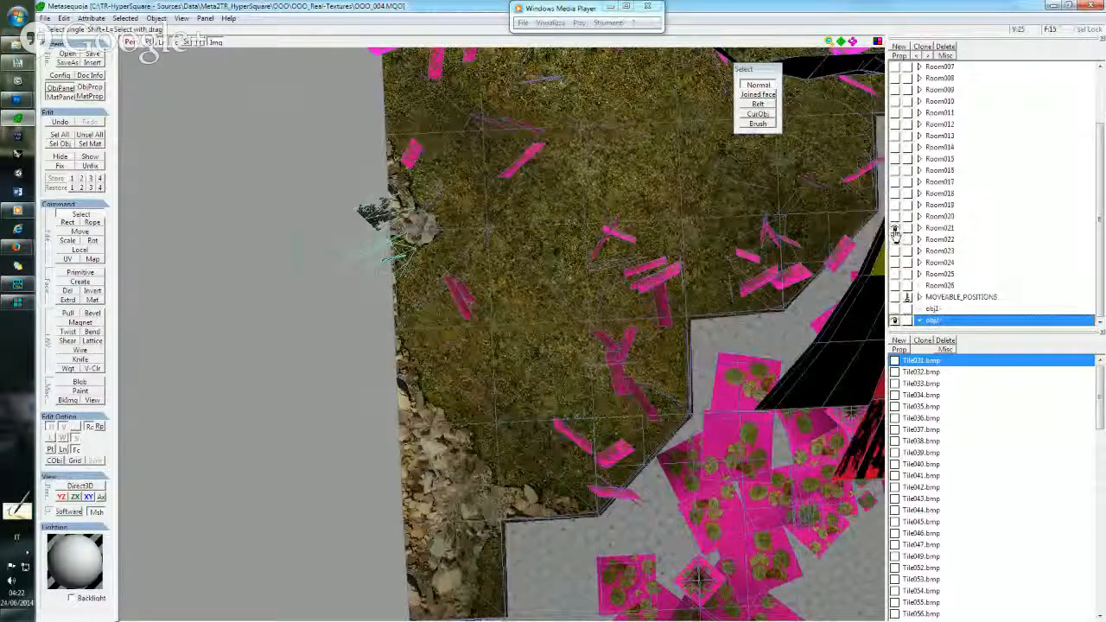
Hide Room021, show obj1 alongside obj2 with obj1 current, and merge all visible objects into one.
{"action": "left_click", "coordinate": [896, 230]}
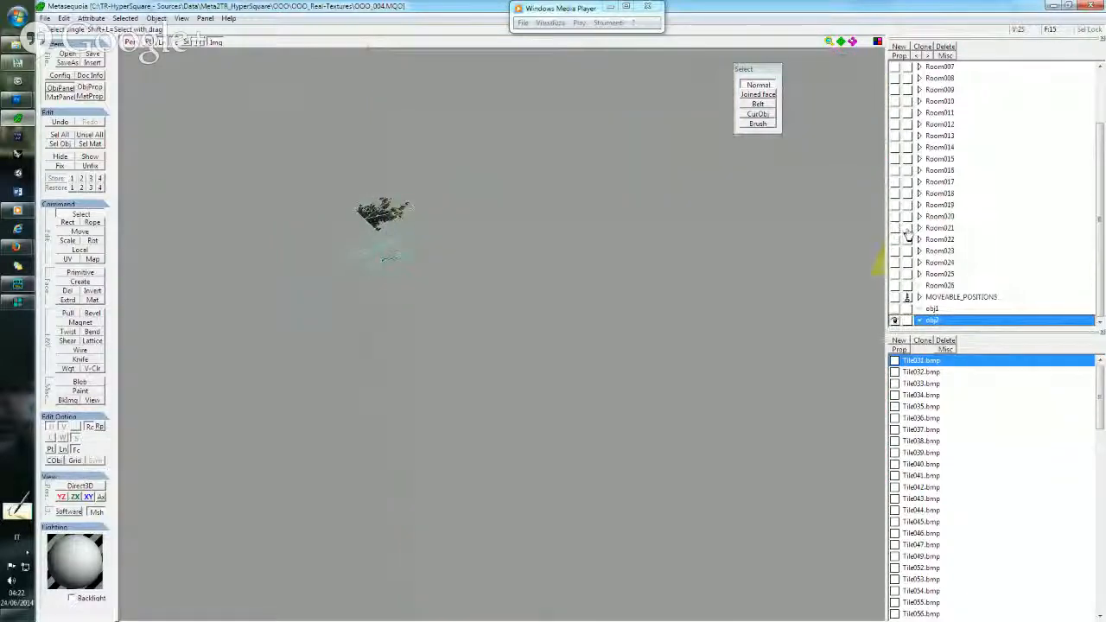
{"action": "left_click", "coordinate": [896, 230]}
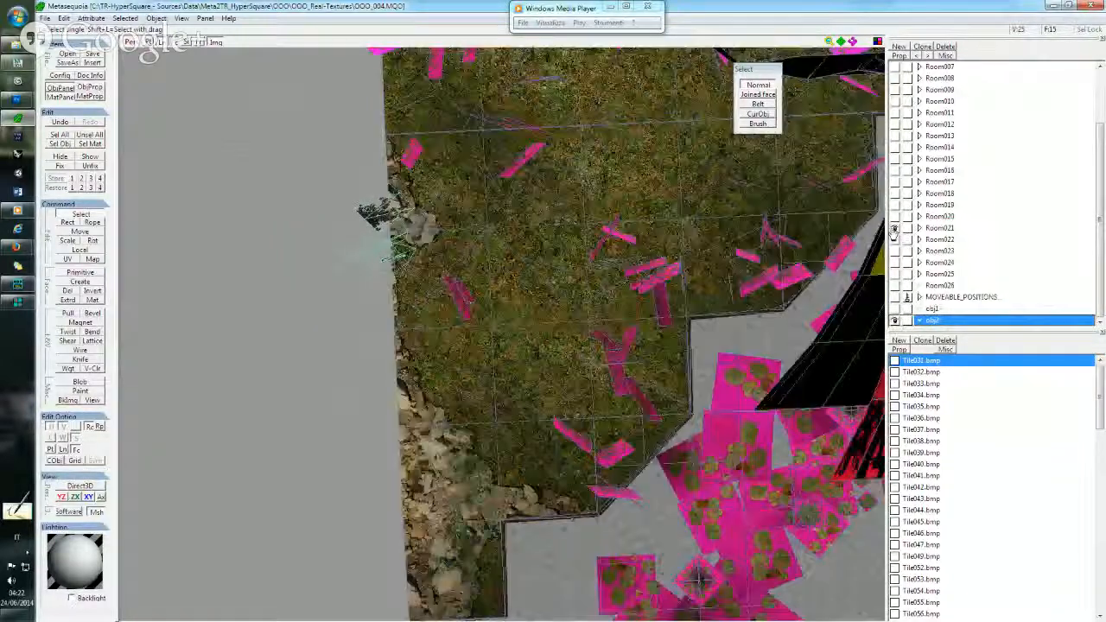
{"action": "left_click", "coordinate": [895, 229]}
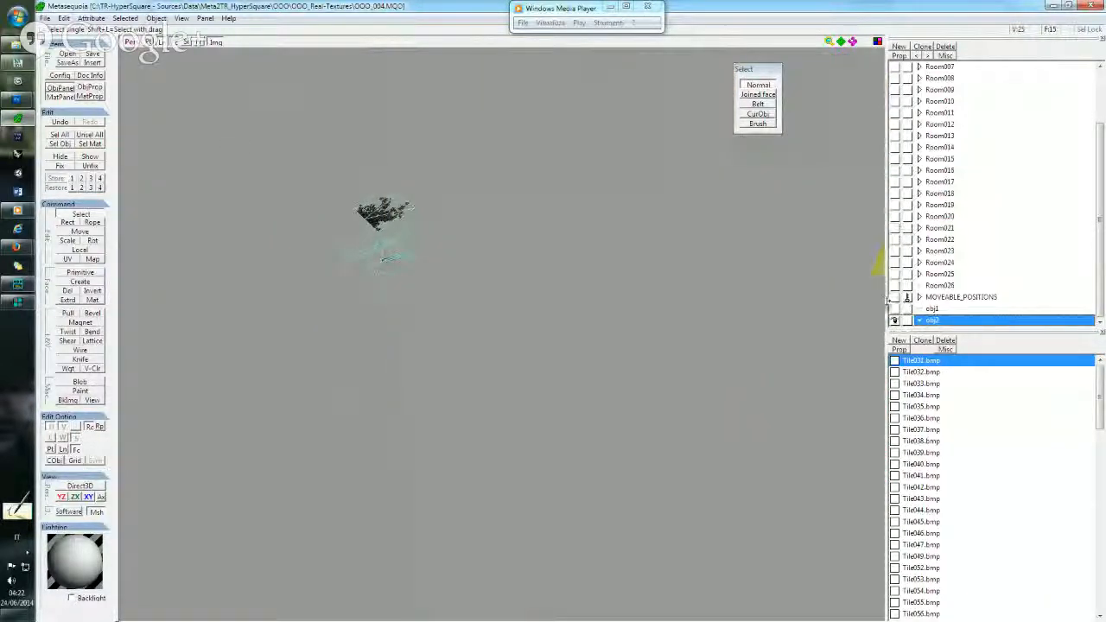
{"action": "left_click", "coordinate": [896, 310]}
{"action": "left_click", "coordinate": [932, 309]}
{"action": "scroll", "coordinate": [640, 264], "scroll_direction": "down", "scroll_amount": 5}
{"action": "right_click_drag", "start_coordinate": [640, 270], "coordinate": [562, 198]}
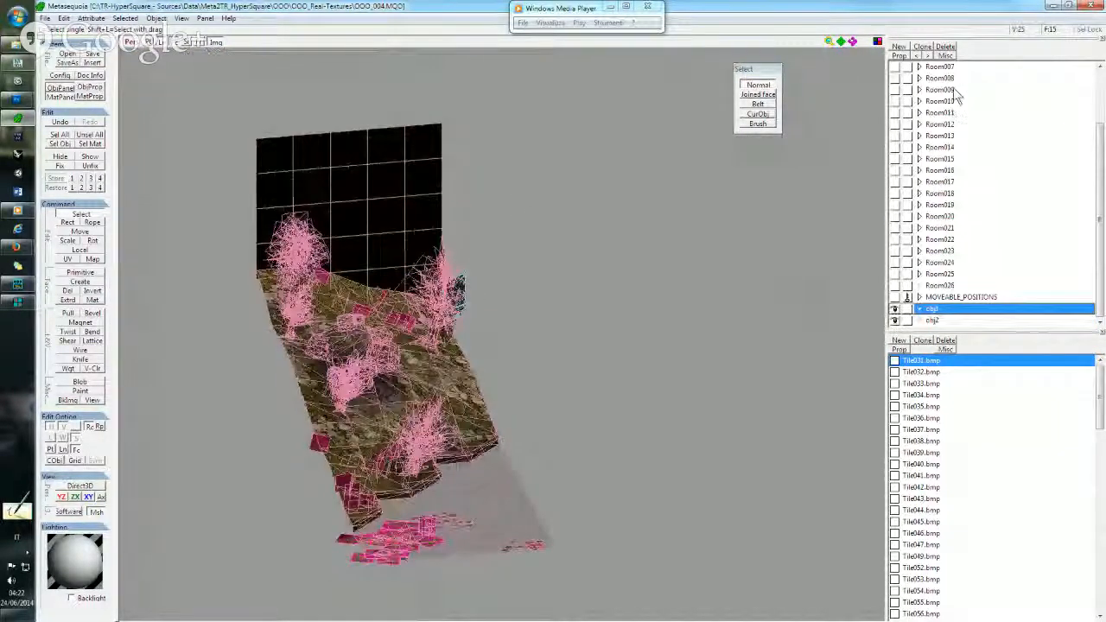
{"action": "left_click", "coordinate": [946, 56]}
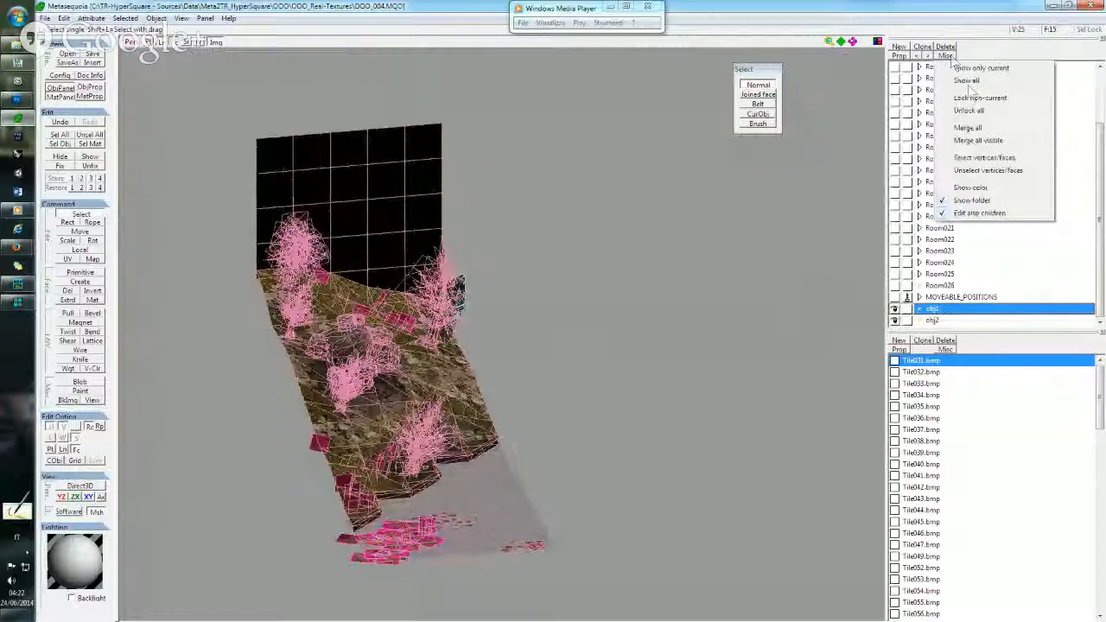
{"action": "left_click", "coordinate": [977, 141]}
{"action": "left_click", "coordinate": [596, 355]}
{"action": "right_click_drag", "start_coordinate": [517, 324], "coordinate": [597, 312]}
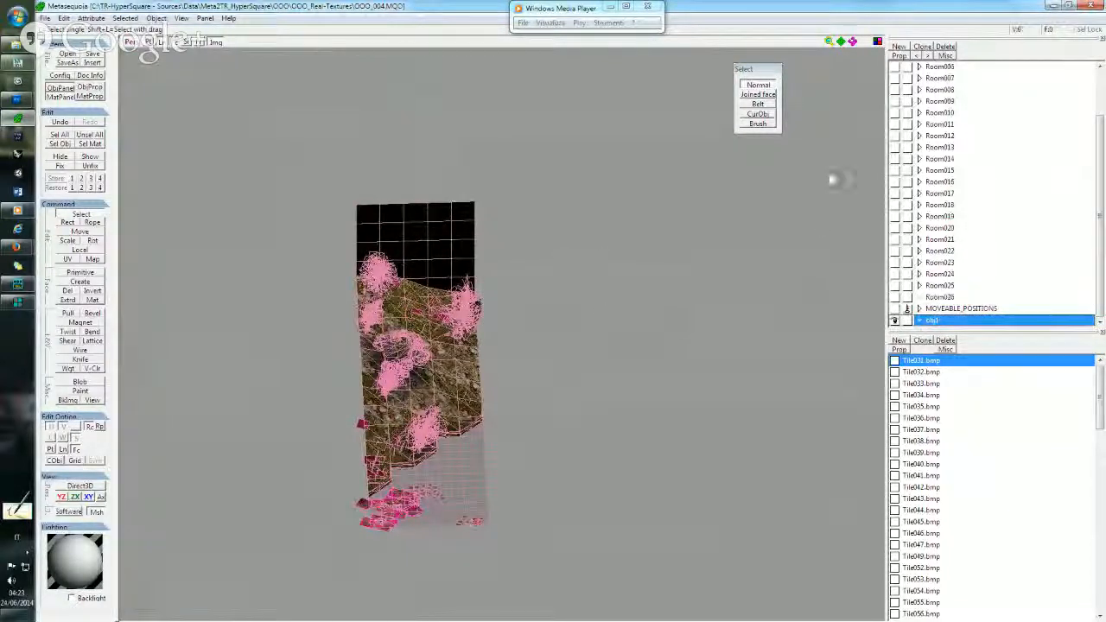
Make all the rooms from Room001 to Room026 visible again, leaving MOVEABLE_POSITIONS hidden.
{"action": "left_click", "coordinate": [945, 55]}
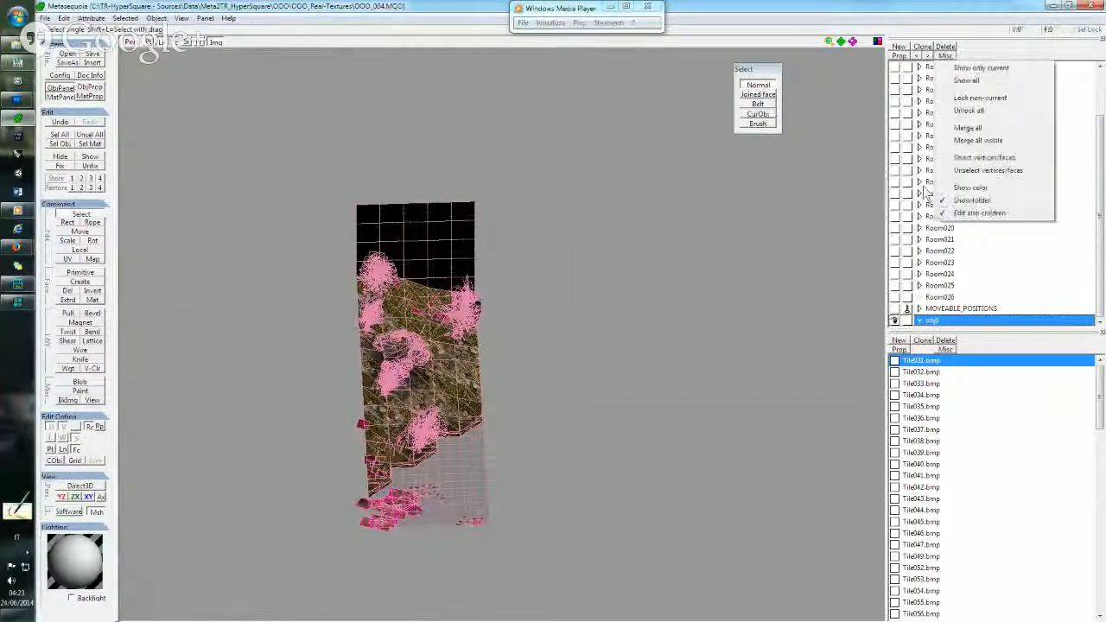
{"action": "left_click", "coordinate": [951, 213]}
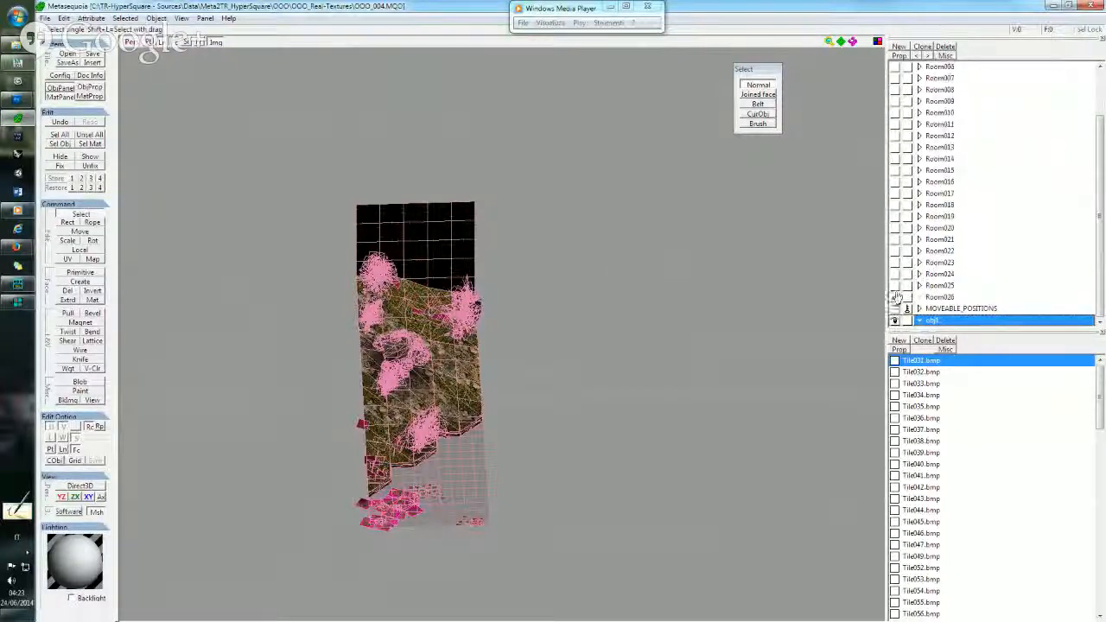
{"action": "left_click_drag", "start_coordinate": [897, 298], "coordinate": [896, 68]}
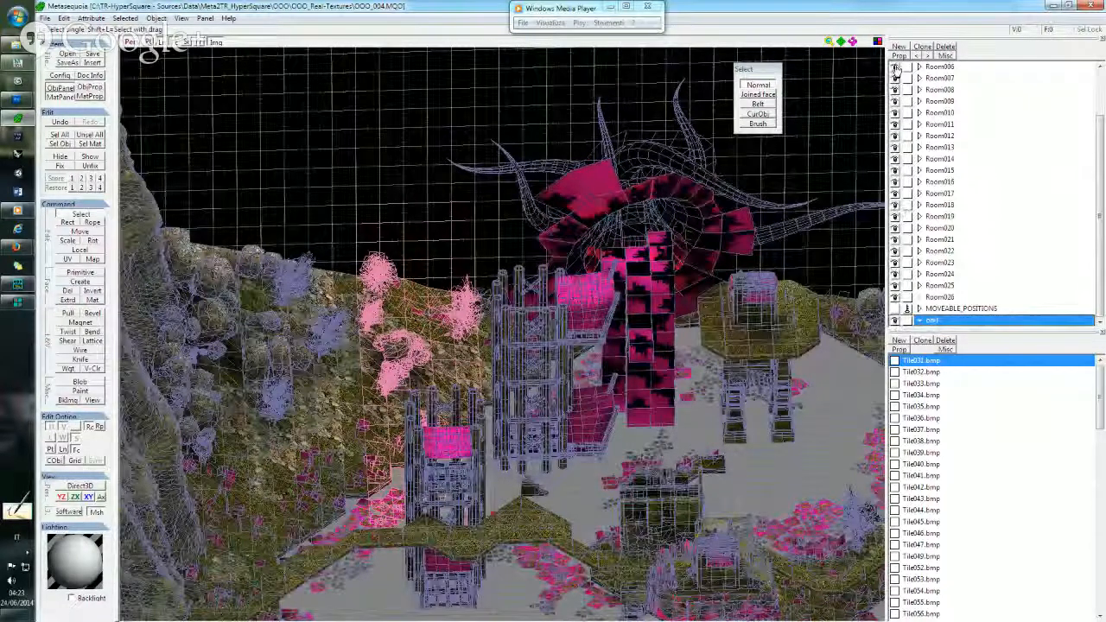
{"action": "scroll", "coordinate": [932, 85], "scroll_direction": "up", "scroll_amount": 2}
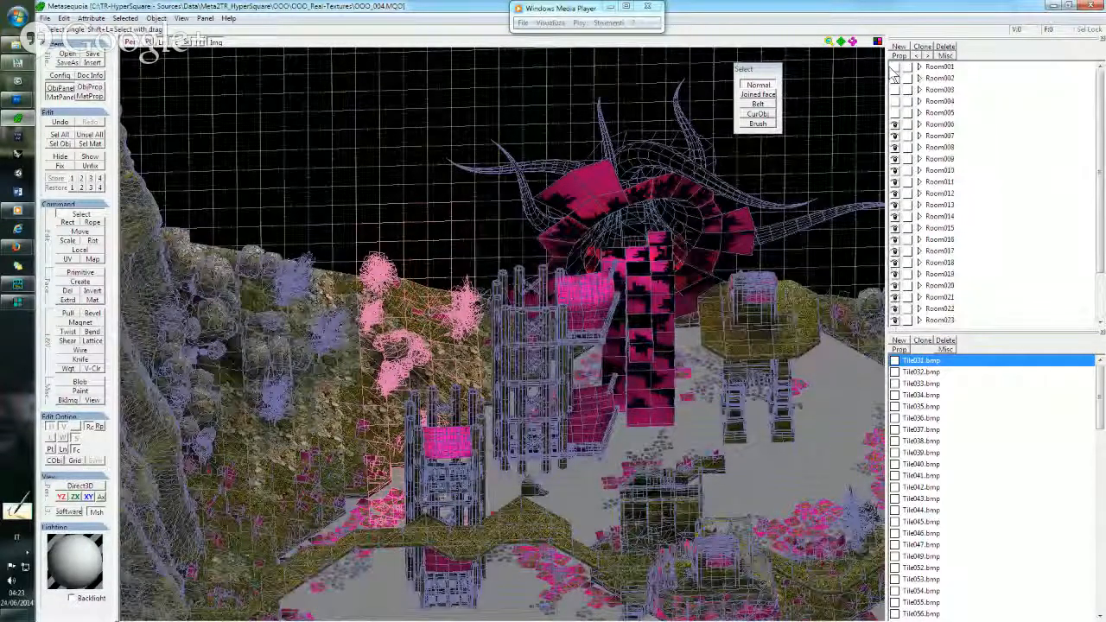
{"action": "left_click_drag", "start_coordinate": [895, 69], "coordinate": [896, 103]}
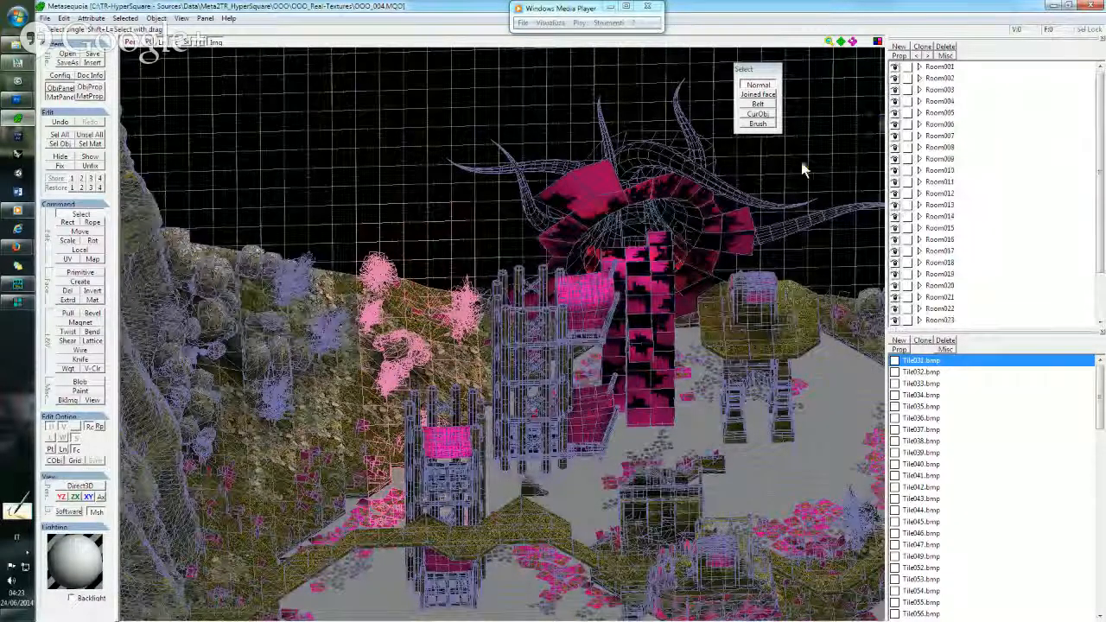
{"action": "scroll", "coordinate": [951, 242], "scroll_direction": "down", "scroll_amount": 2}
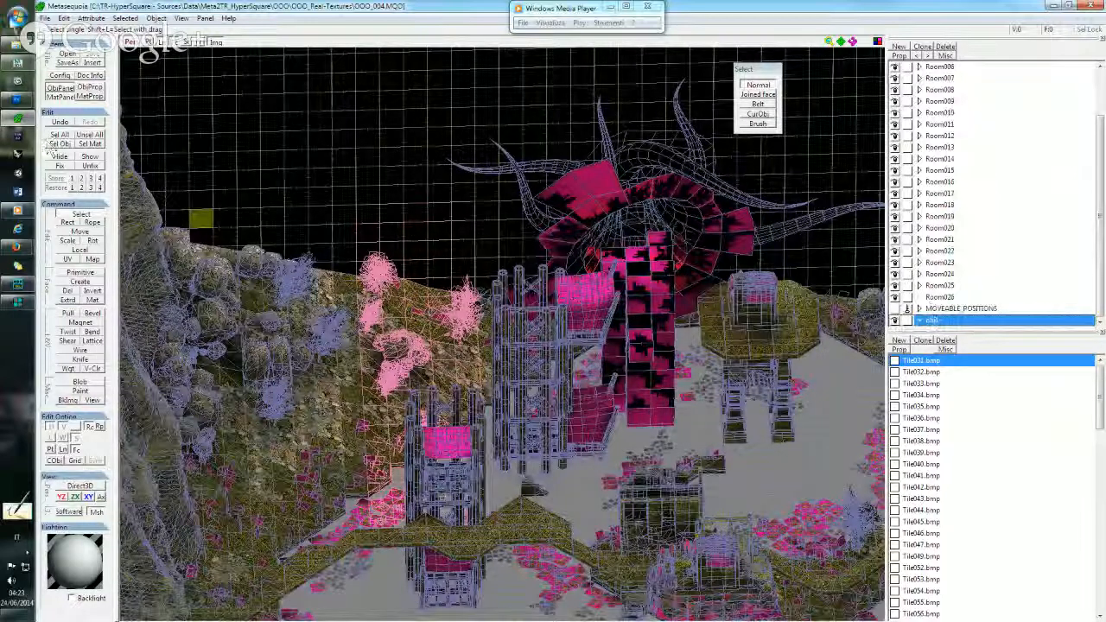
Look briefly at NGLE, return to Metasequoia and use CurObj selection to make the room bordering the separated strip current.
{"action": "mouse_move", "coordinate": [22, 328]}
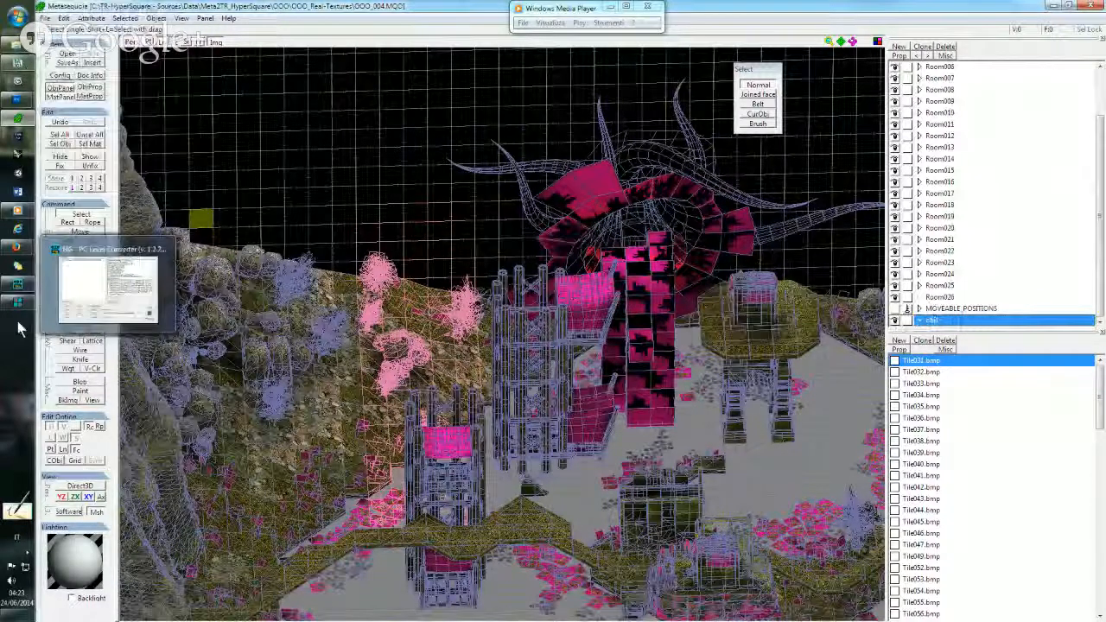
{"action": "left_click", "coordinate": [22, 310]}
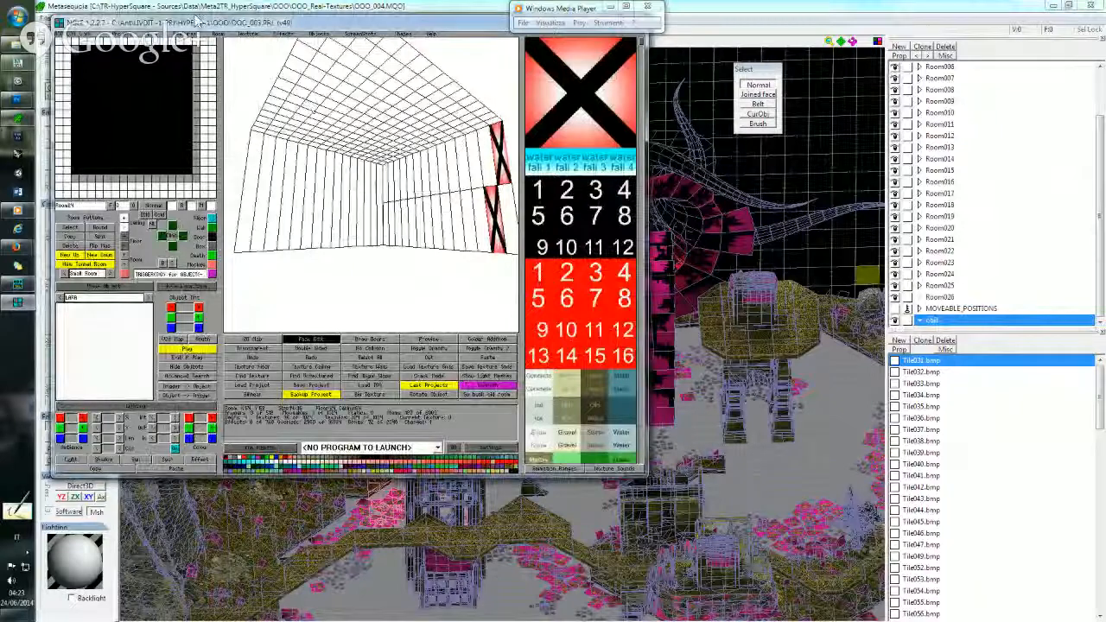
{"action": "left_click", "coordinate": [464, 9]}
{"action": "right_click_drag", "start_coordinate": [469, 269], "coordinate": [469, 292]}
{"action": "middle_click_drag", "start_coordinate": [469, 292], "coordinate": [511, 221]}
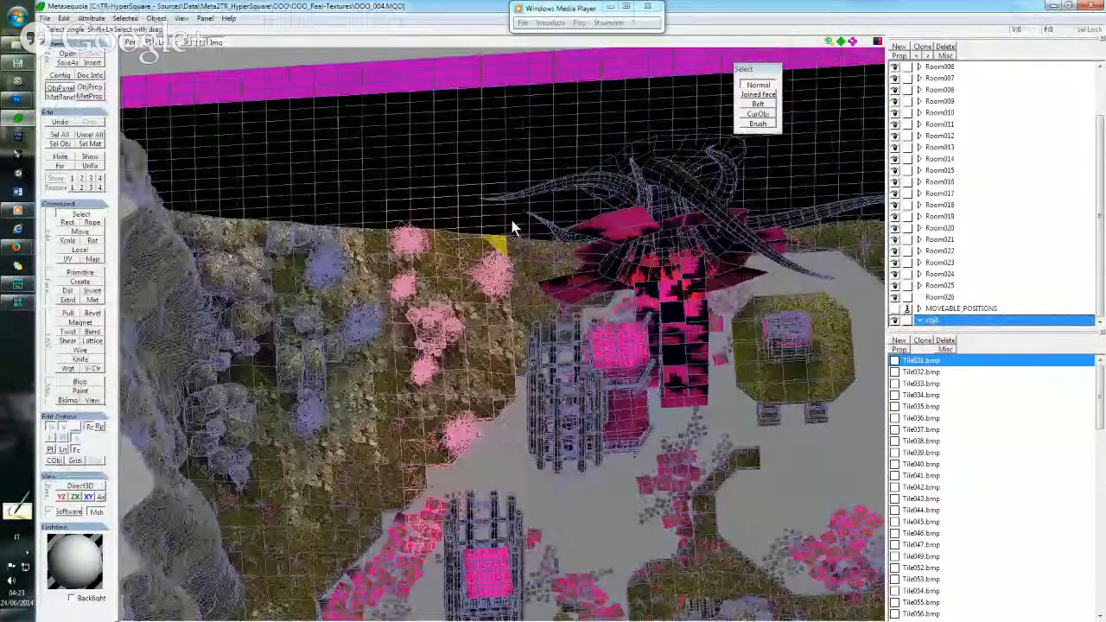
{"action": "left_click", "coordinate": [542, 285]}
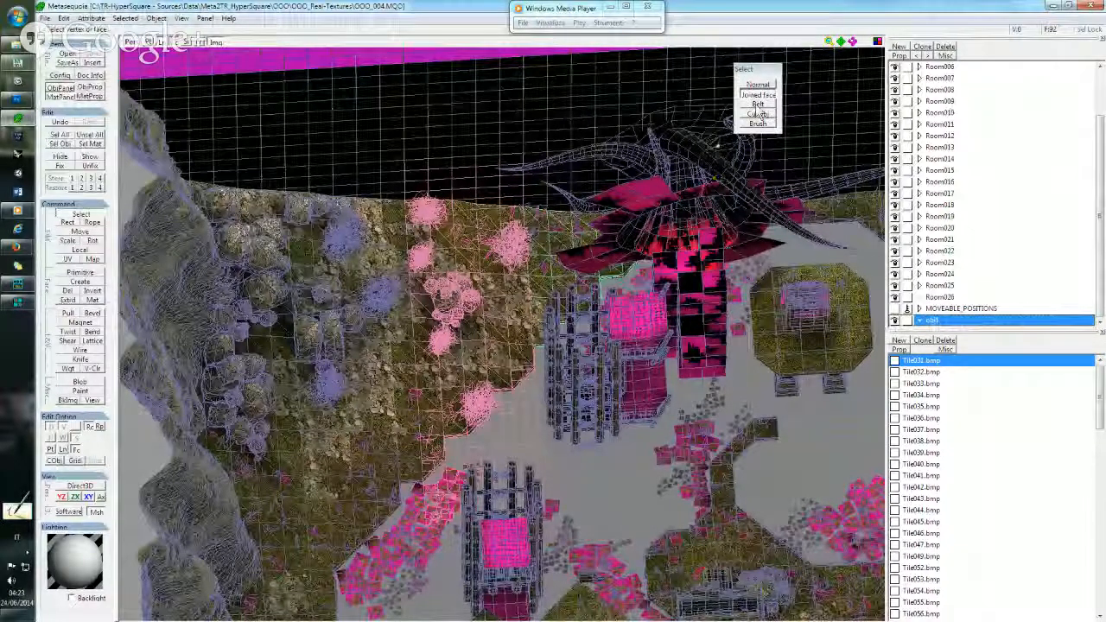
{"action": "left_click", "coordinate": [760, 114]}
{"action": "left_click", "coordinate": [564, 278]}
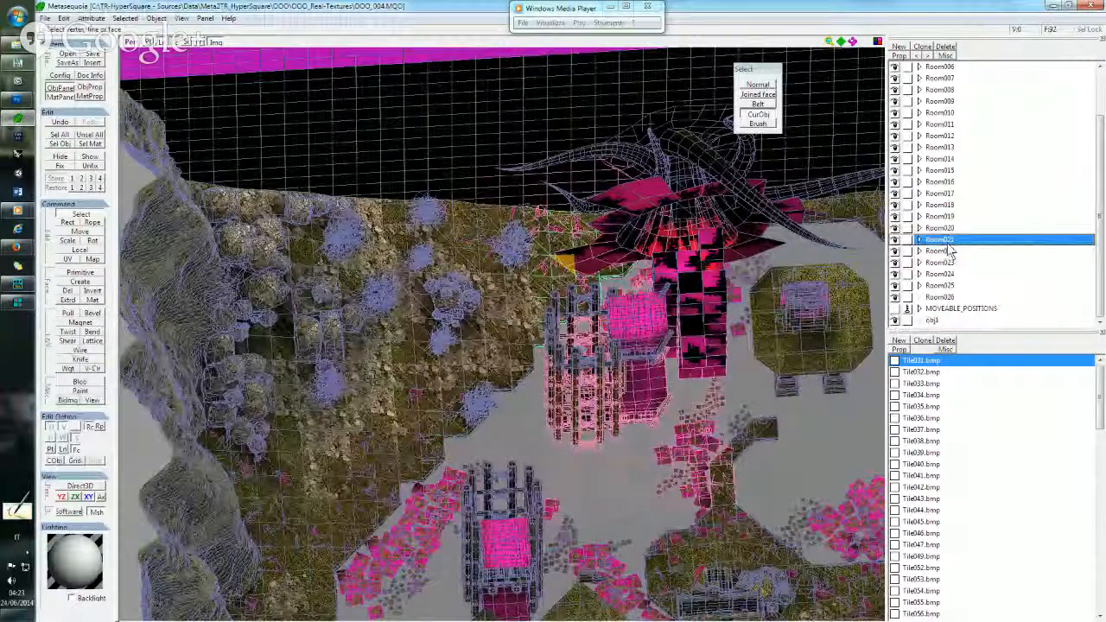
Switch to NGLE, select Room20 from the room list and turn off Face Edit.
{"action": "left_click", "coordinate": [19, 286]}
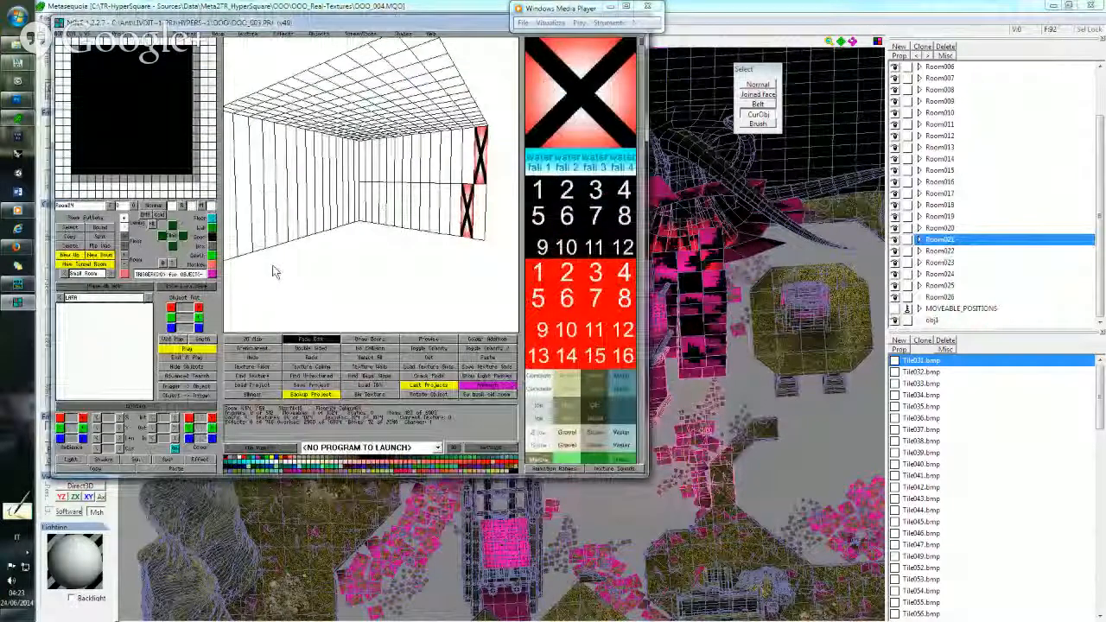
{"action": "middle_click_drag", "start_coordinate": [275, 272], "coordinate": [402, 168]}
{"action": "left_click", "coordinate": [72, 227]}
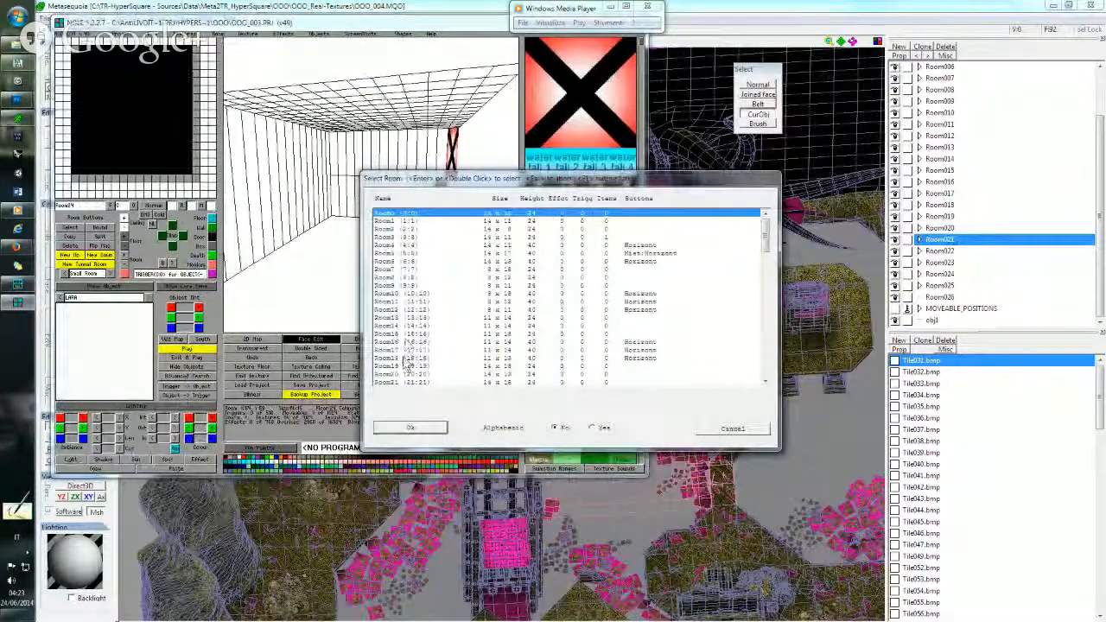
{"action": "left_click", "coordinate": [403, 382]}
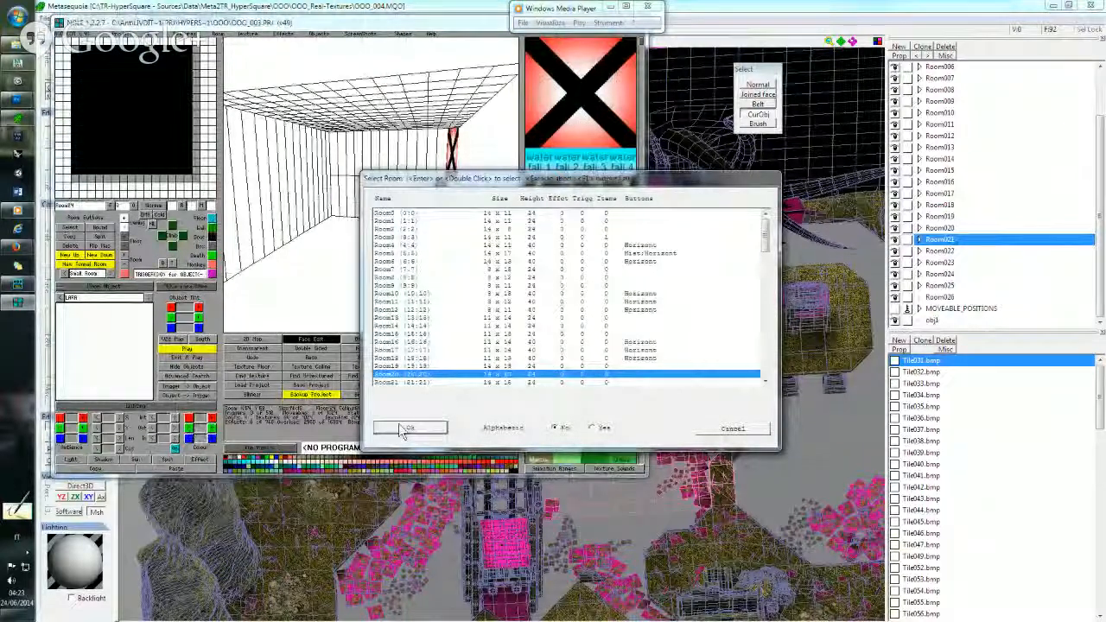
{"action": "left_click", "coordinate": [410, 427]}
{"action": "left_click_drag", "start_coordinate": [349, 315], "coordinate": [318, 311]}
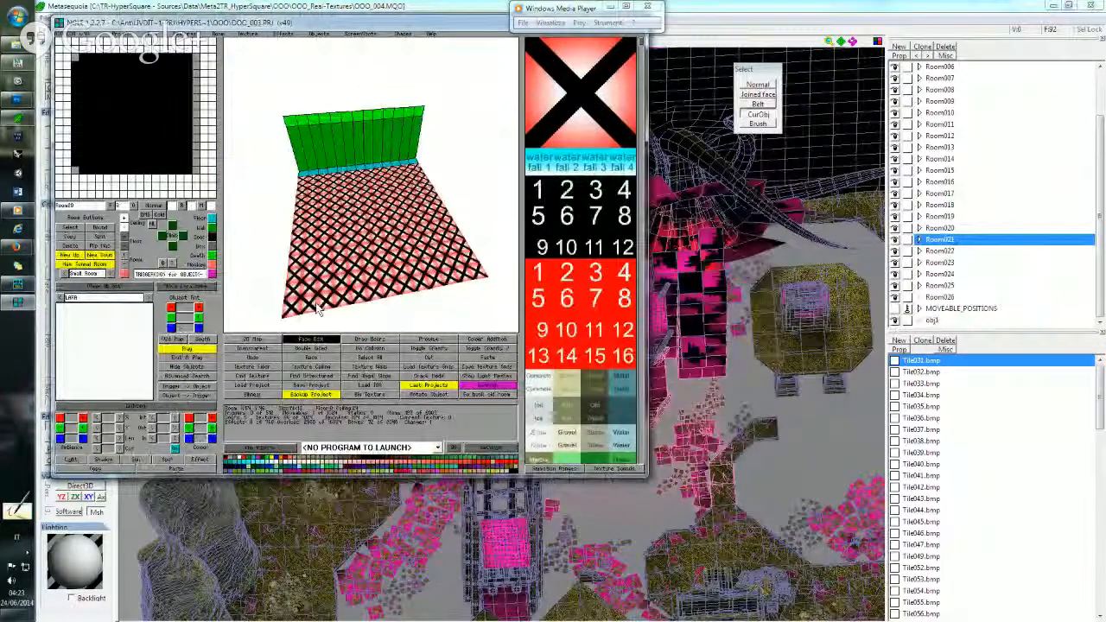
{"action": "left_click", "coordinate": [315, 338]}
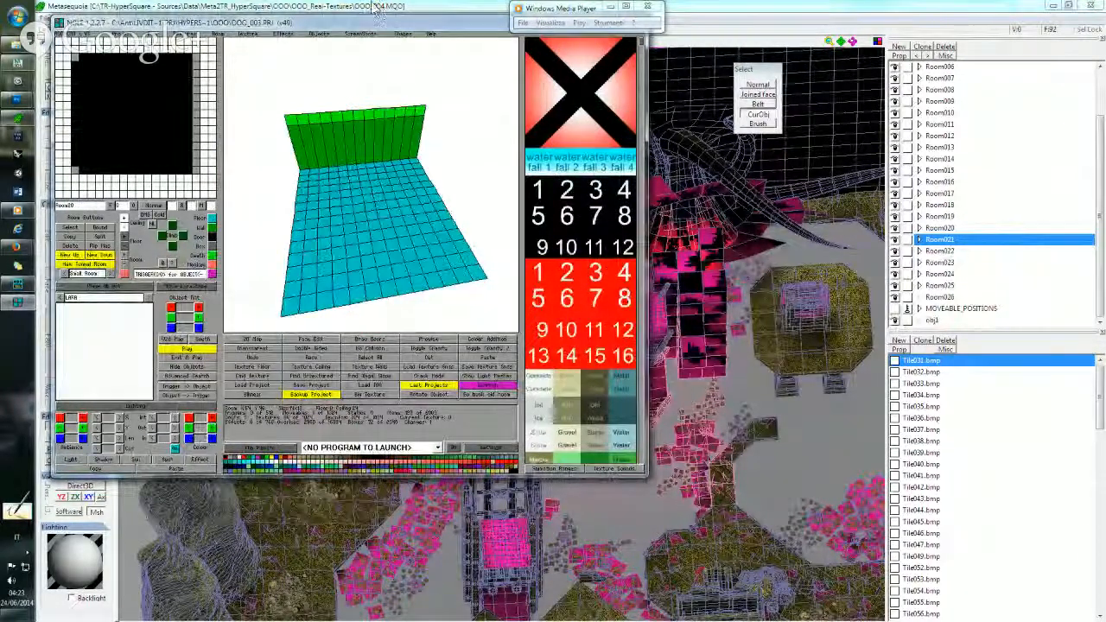
Return to Metasequoia and make obj1 current to examine how far the separated strip extends.
{"action": "left_click", "coordinate": [377, 7]}
{"action": "middle_click_drag", "start_coordinate": [462, 239], "coordinate": [446, 240]}
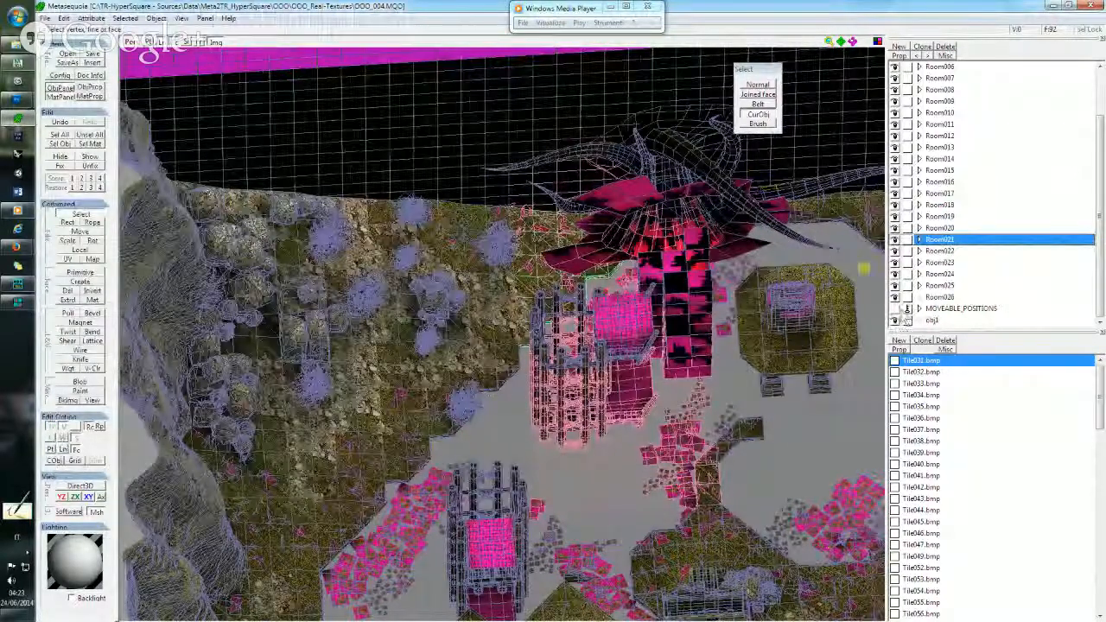
{"action": "left_click", "coordinate": [929, 319]}
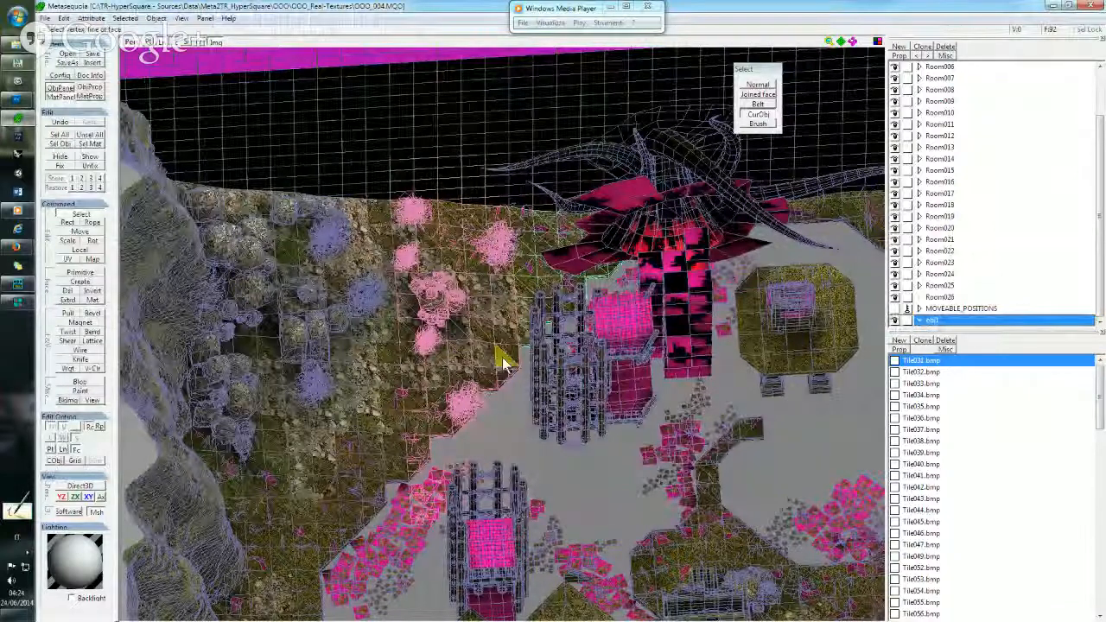
Go back to NGLE and remove the doors joining Room20 to its neighbouring rooms.
{"action": "left_click", "coordinate": [17, 303]}
{"action": "middle_click_drag", "start_coordinate": [467, 214], "coordinate": [455, 223]}
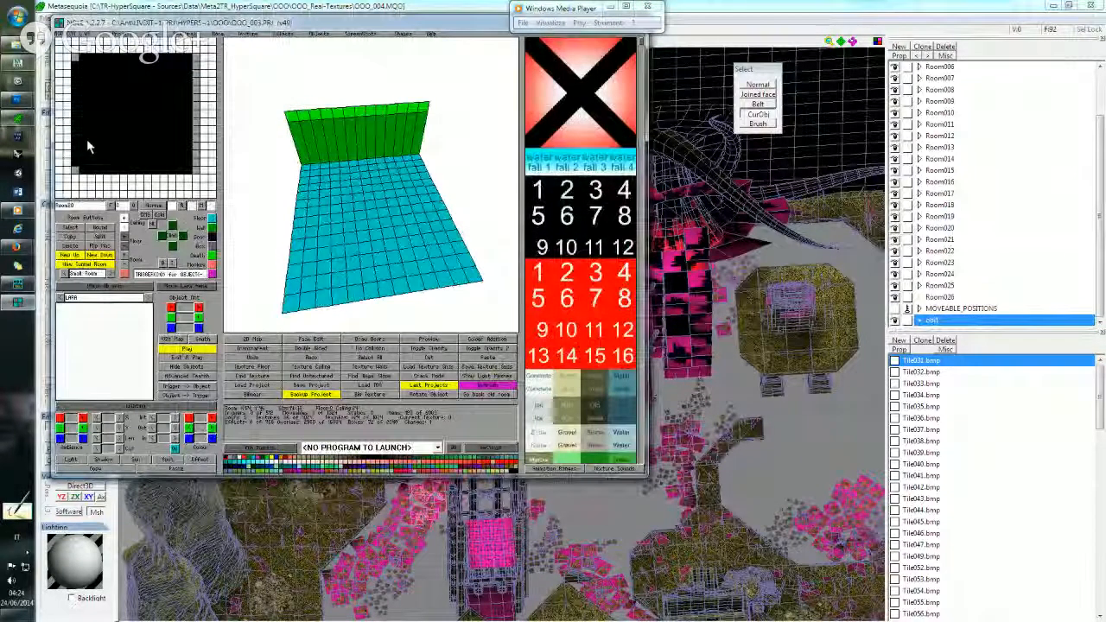
{"action": "right_click_drag", "start_coordinate": [370, 209], "coordinate": [318, 199]}
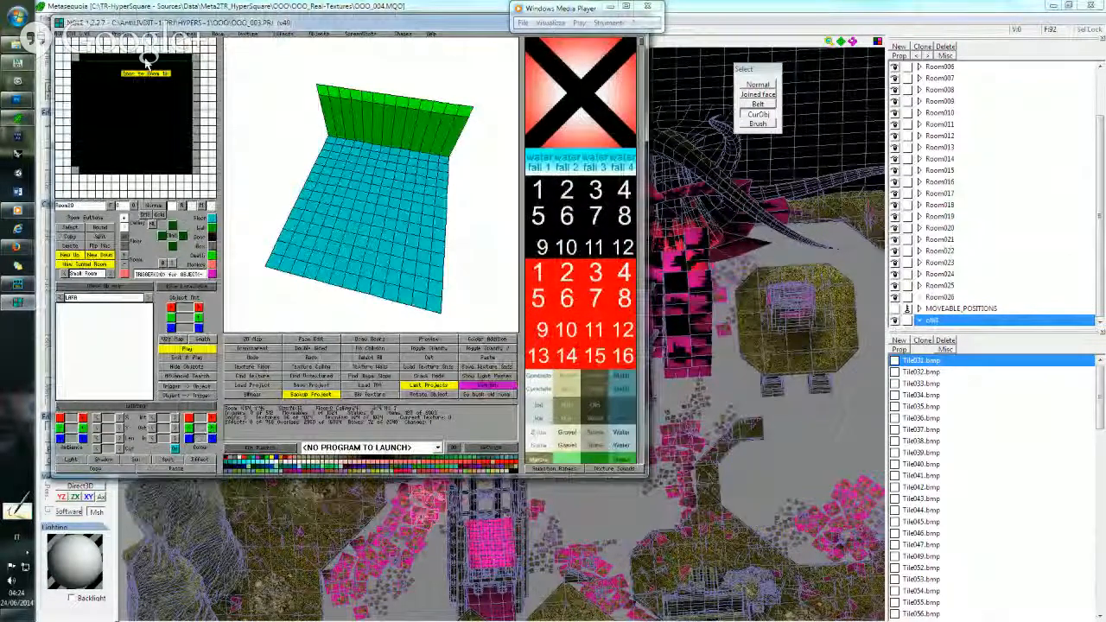
{"action": "right_click", "coordinate": [148, 57]}
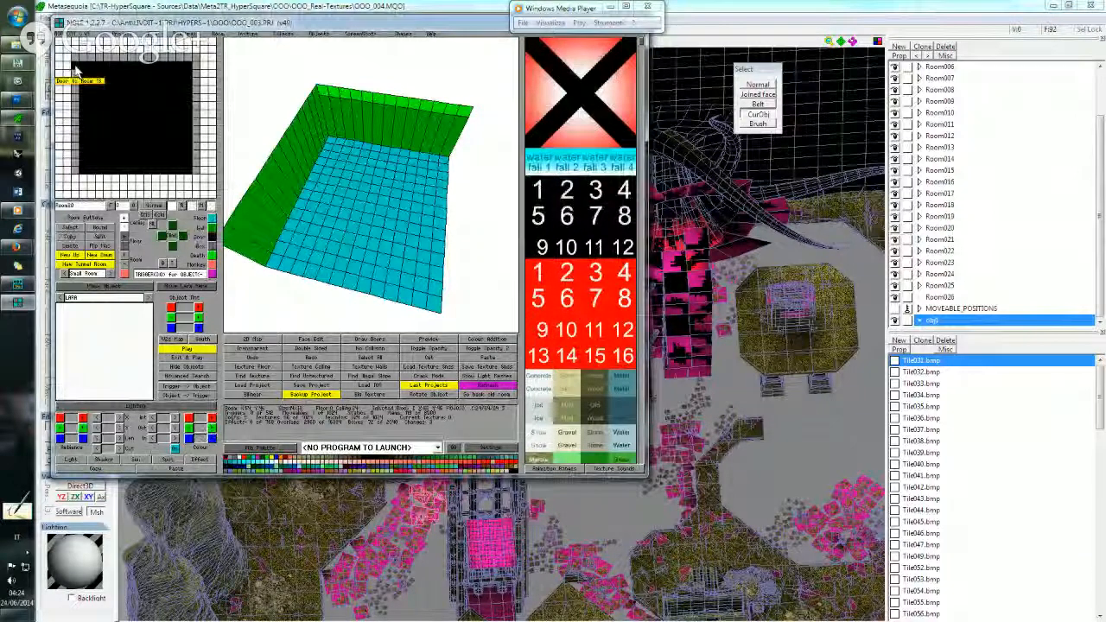
{"action": "left_click_drag", "start_coordinate": [130, 177], "coordinate": [130, 169]}
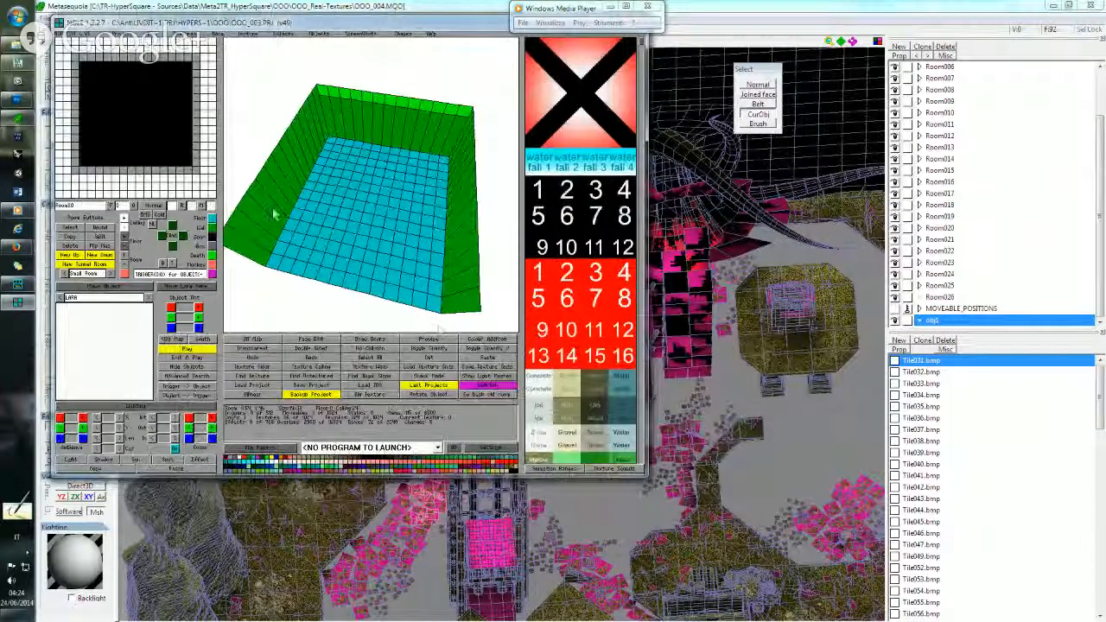
Split the three-row strip along Room20's upper edge into a separate room, cropping Room20 and fitting the copied strip into the gap.
{"action": "left_click_drag", "start_coordinate": [86, 82], "coordinate": [185, 86]}
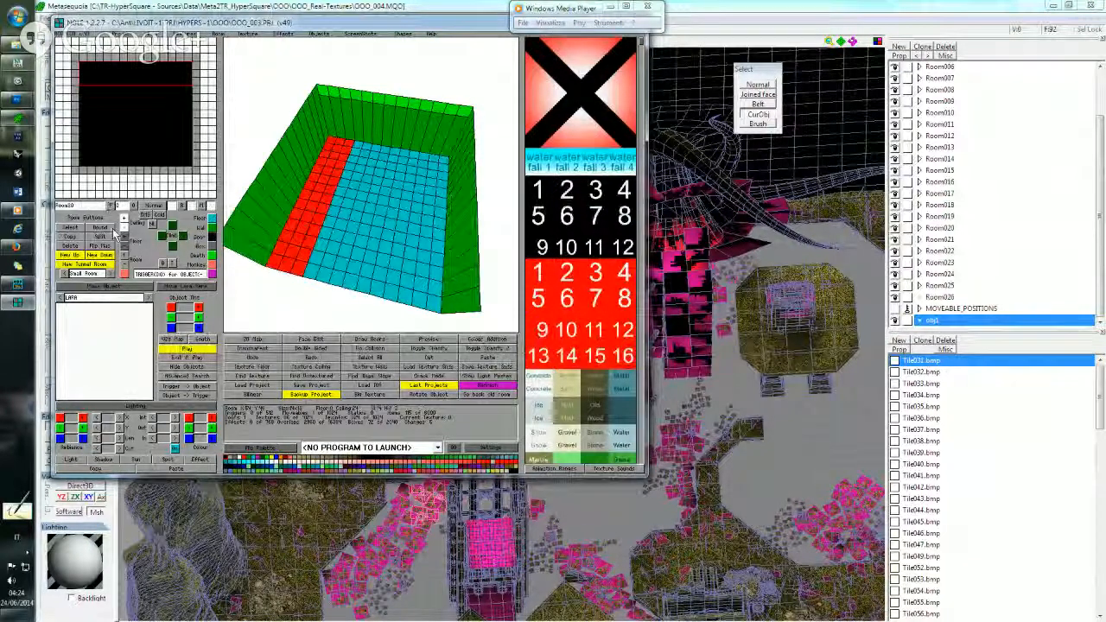
{"action": "left_click", "coordinate": [75, 230]}
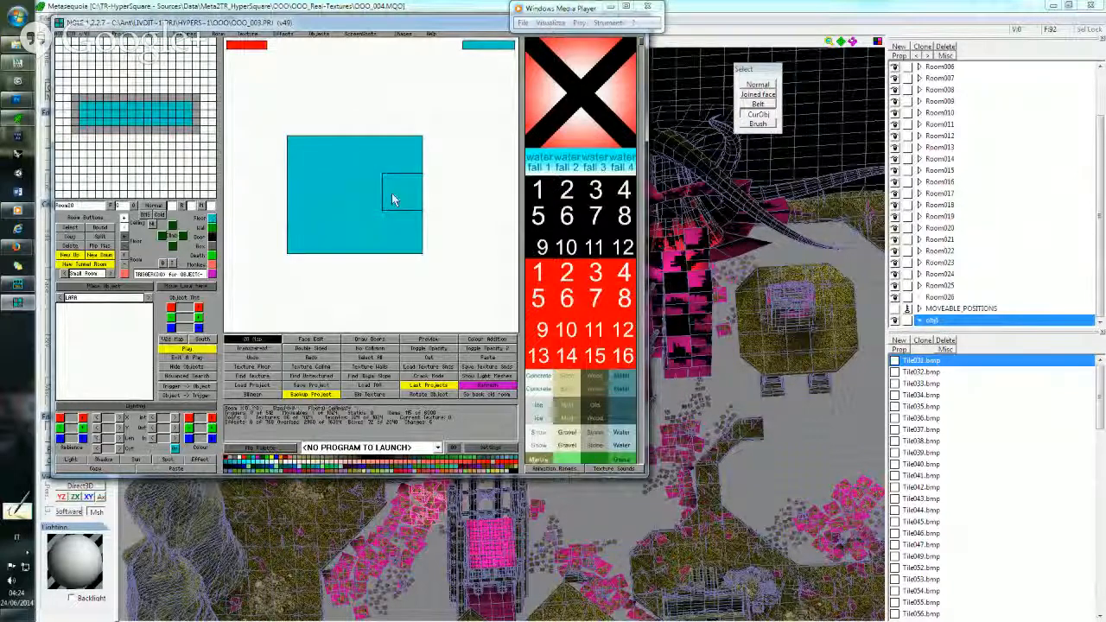
{"action": "left_click", "coordinate": [392, 194]}
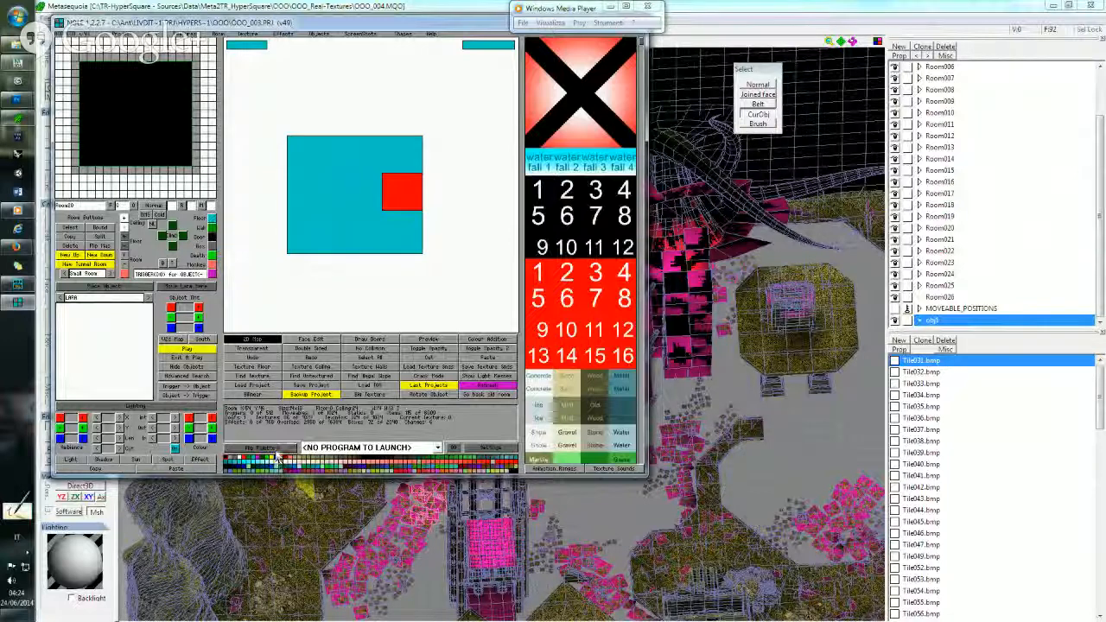
{"action": "left_click", "coordinate": [88, 86]}
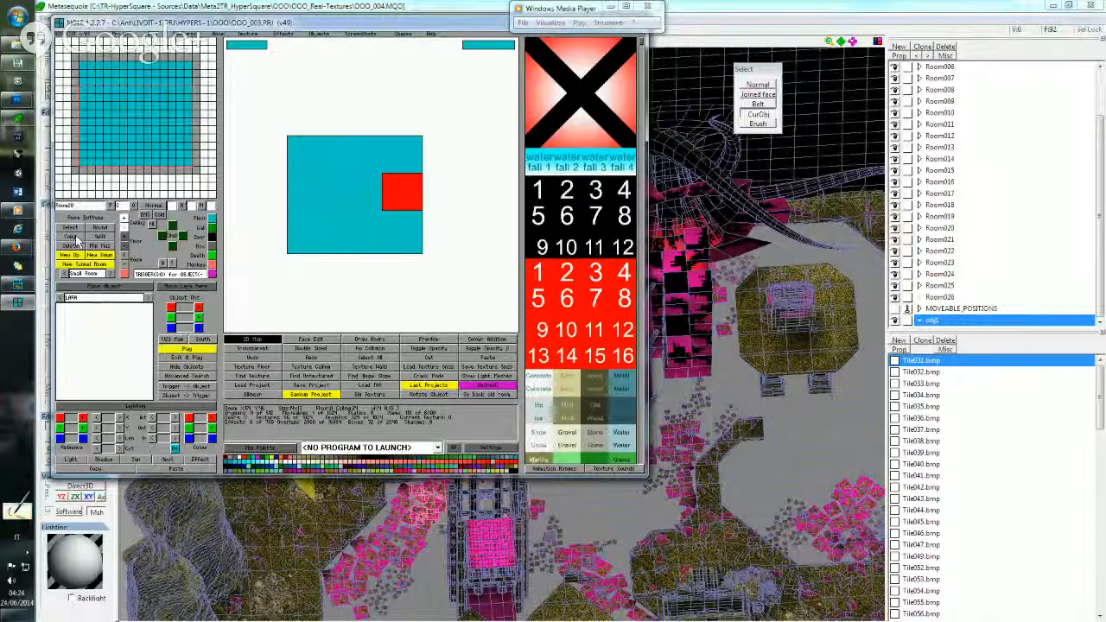
{"action": "left_click", "coordinate": [129, 61]}
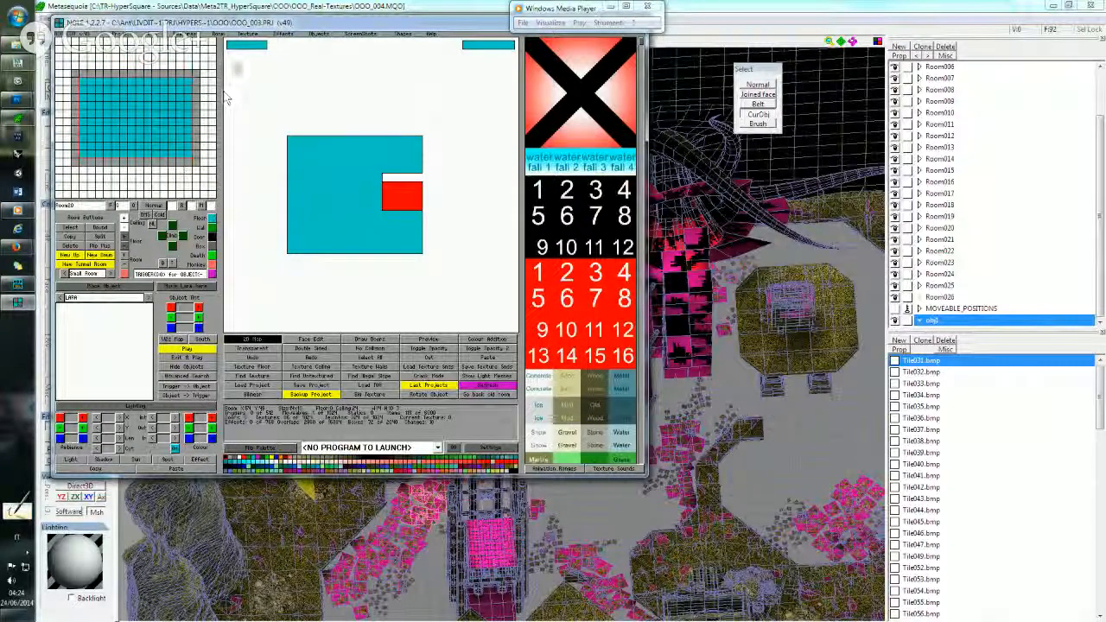
{"action": "left_click_drag", "start_coordinate": [235, 45], "coordinate": [402, 173]}
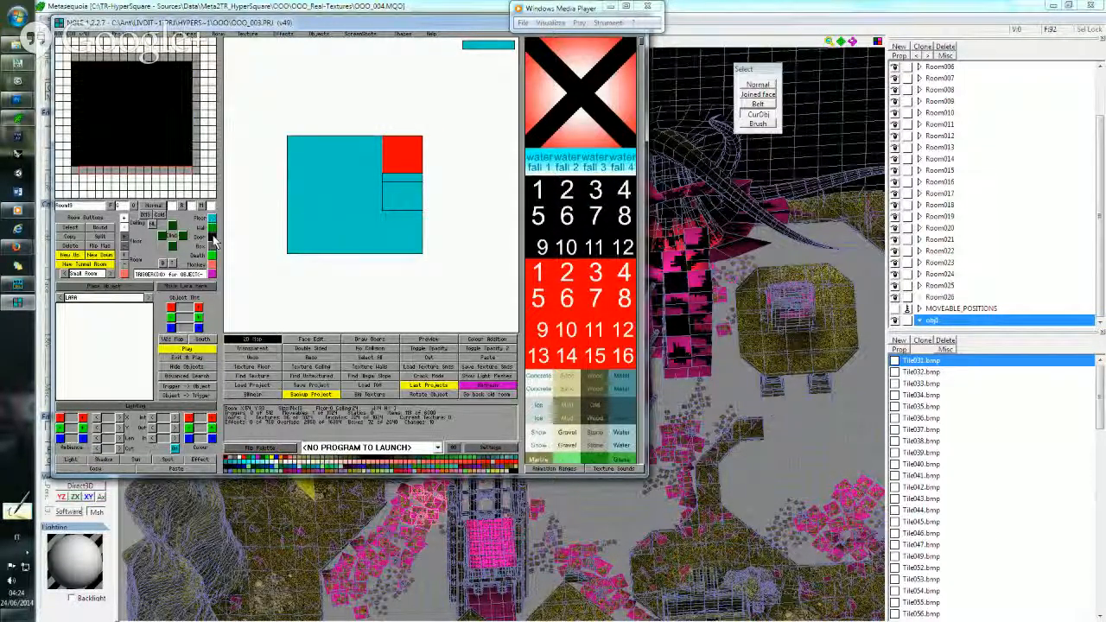
Add doors joining the strip room and the shortened Room20 to their neighbouring rooms.
{"action": "left_click", "coordinate": [198, 204]}
{"action": "left_click", "coordinate": [88, 117]}
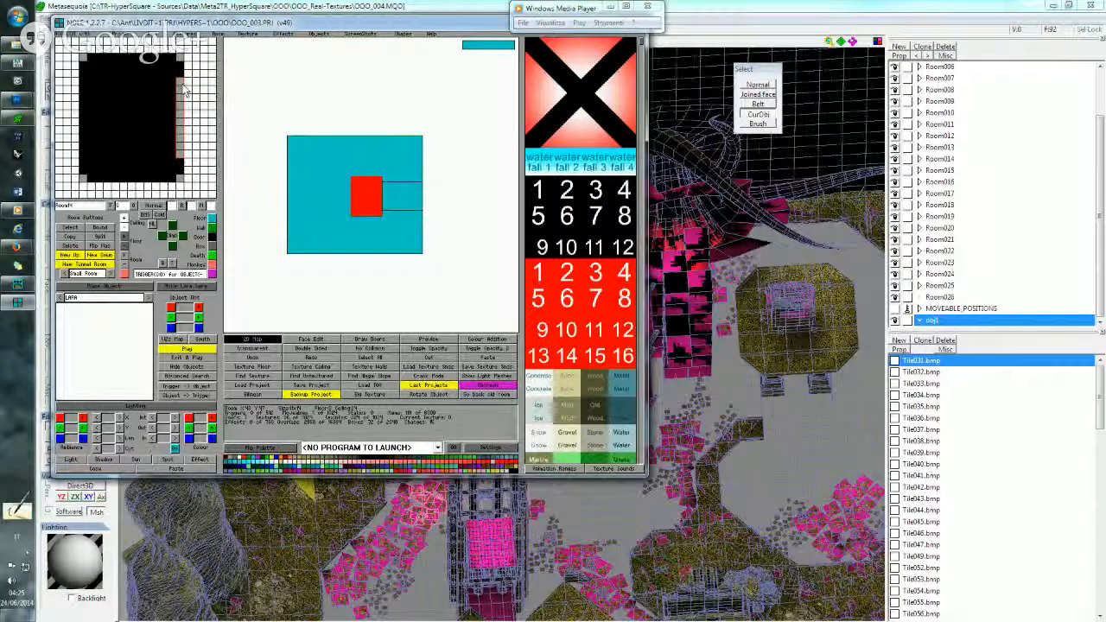
{"action": "left_click", "coordinate": [179, 130]}
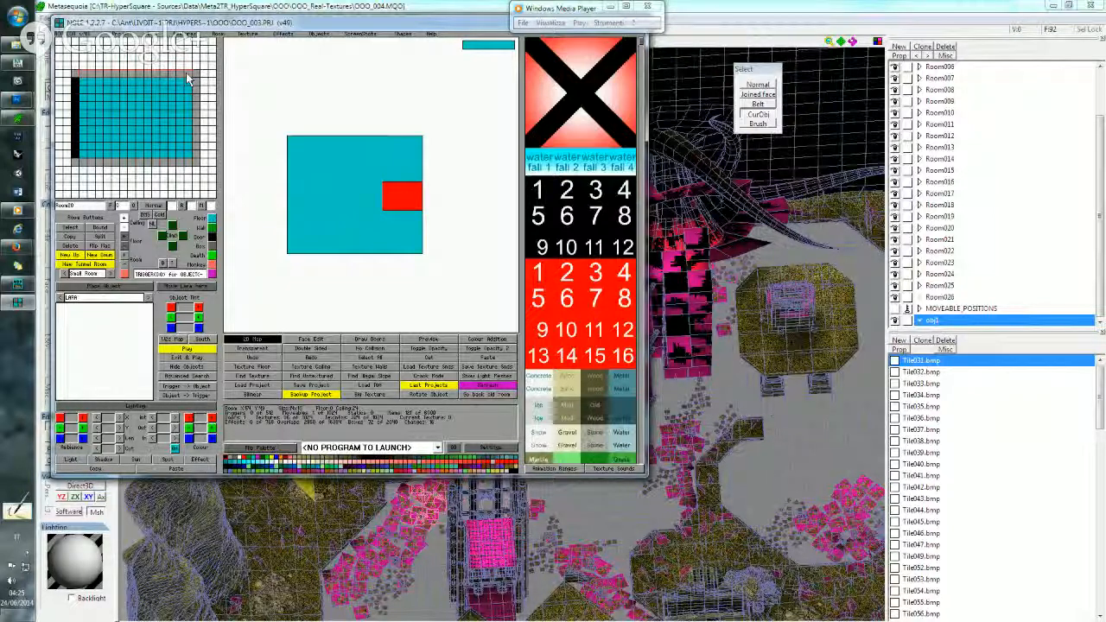
{"action": "left_click", "coordinate": [210, 218]}
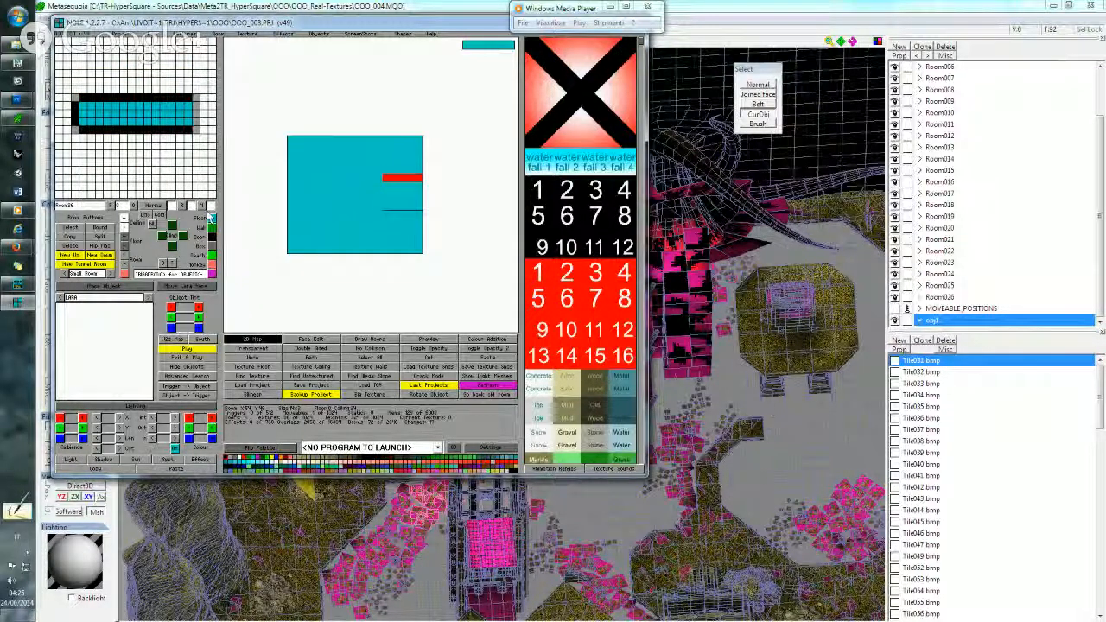
{"action": "left_click", "coordinate": [161, 134]}
{"action": "left_click_drag", "start_coordinate": [84, 166], "coordinate": [172, 169]}
{"action": "left_click", "coordinate": [173, 162]}
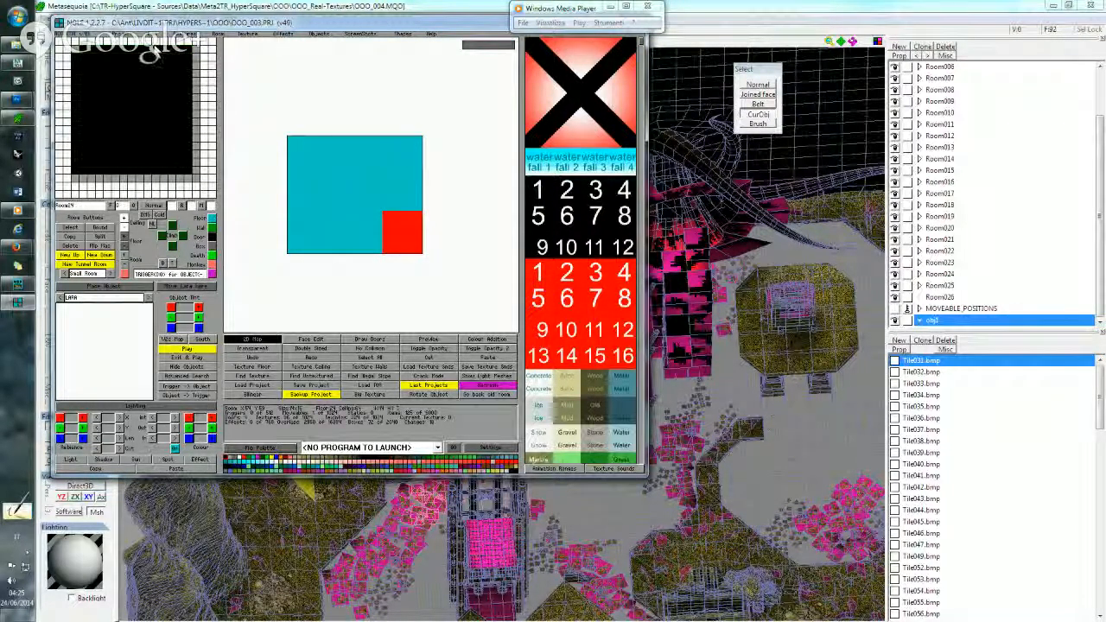
{"action": "left_click", "coordinate": [158, 57]}
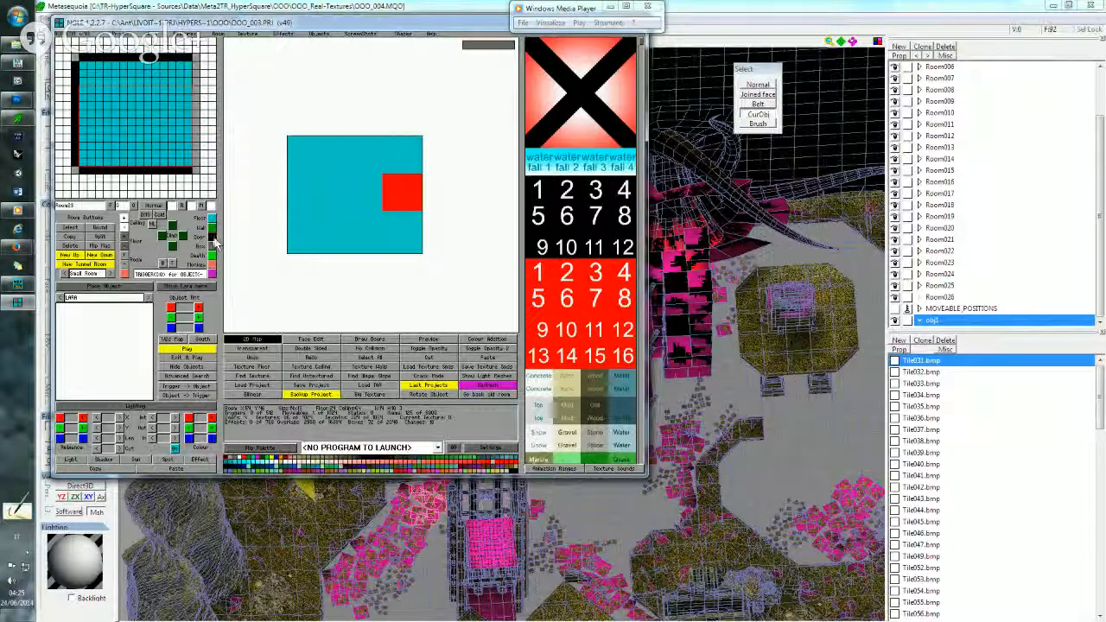
Check the extent of obj1 in Metasequoia, return to NGLE and copy a section of Room20 as another new room.
{"action": "left_click", "coordinate": [359, 9]}
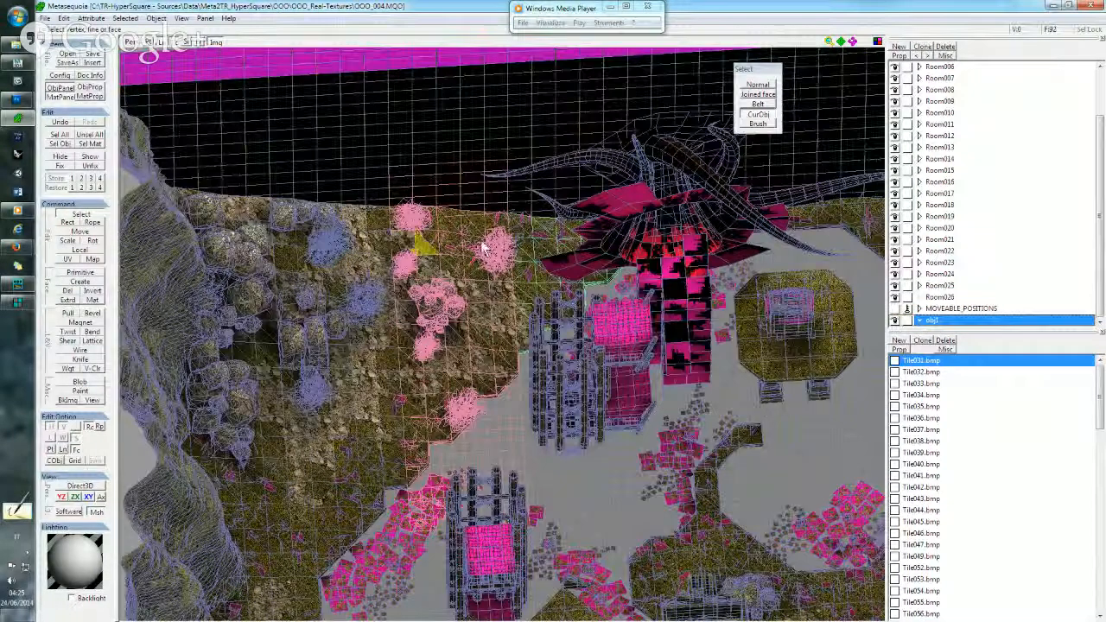
{"action": "left_click", "coordinate": [23, 306]}
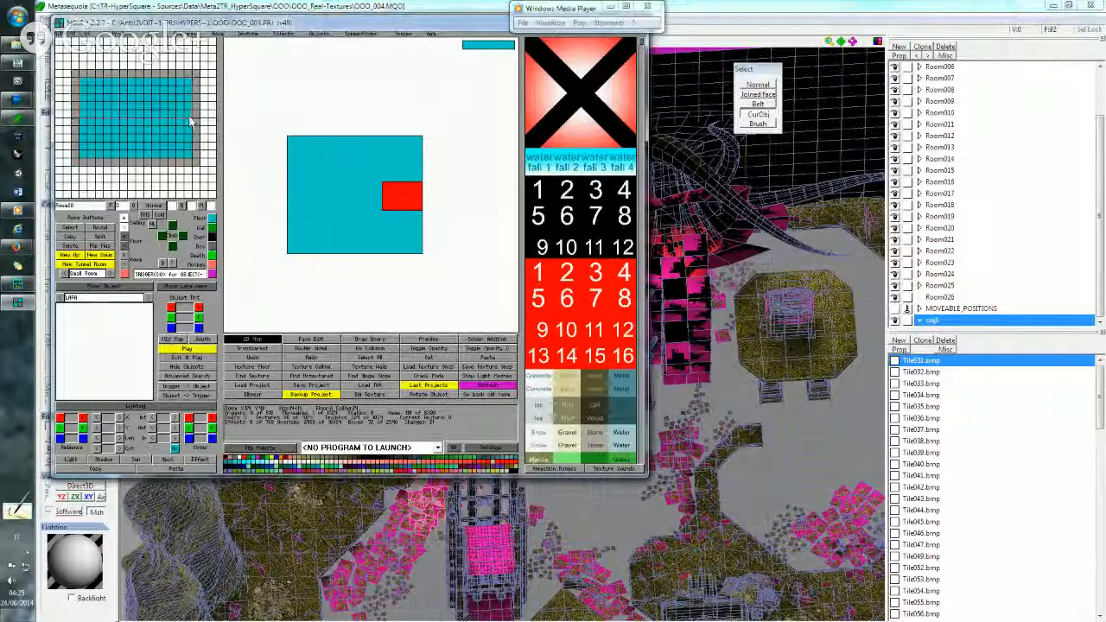
{"action": "left_click", "coordinate": [71, 237]}
Remove the remaining doors of the narrow strip room and delete both copied rooms.
{"action": "left_click", "coordinate": [397, 185]}
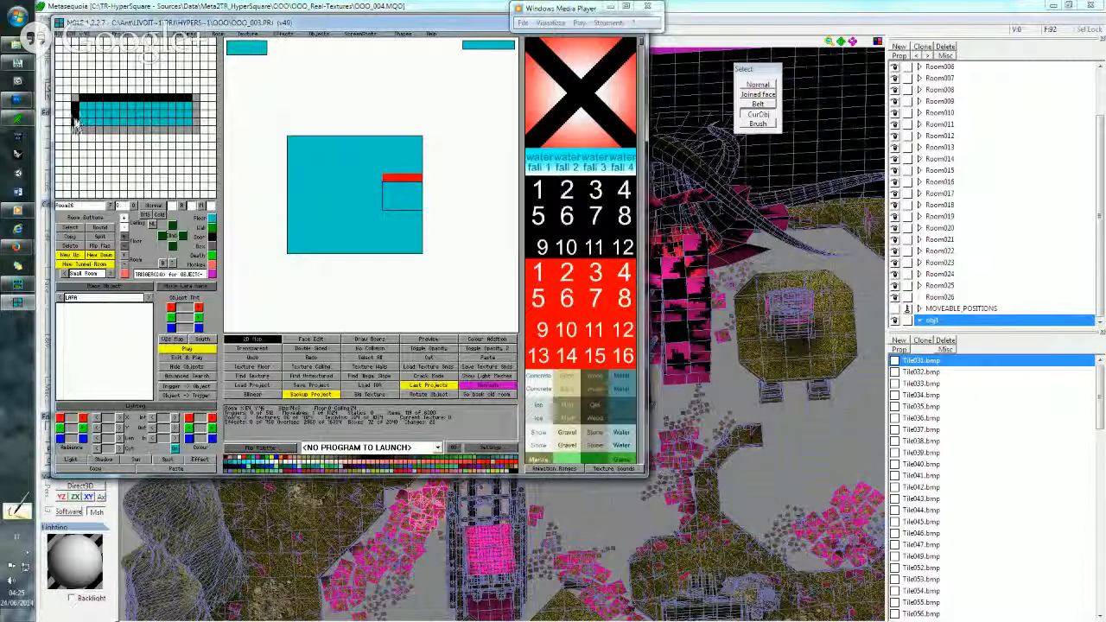
{"action": "right_click", "coordinate": [76, 114], "text": "ctrl"}
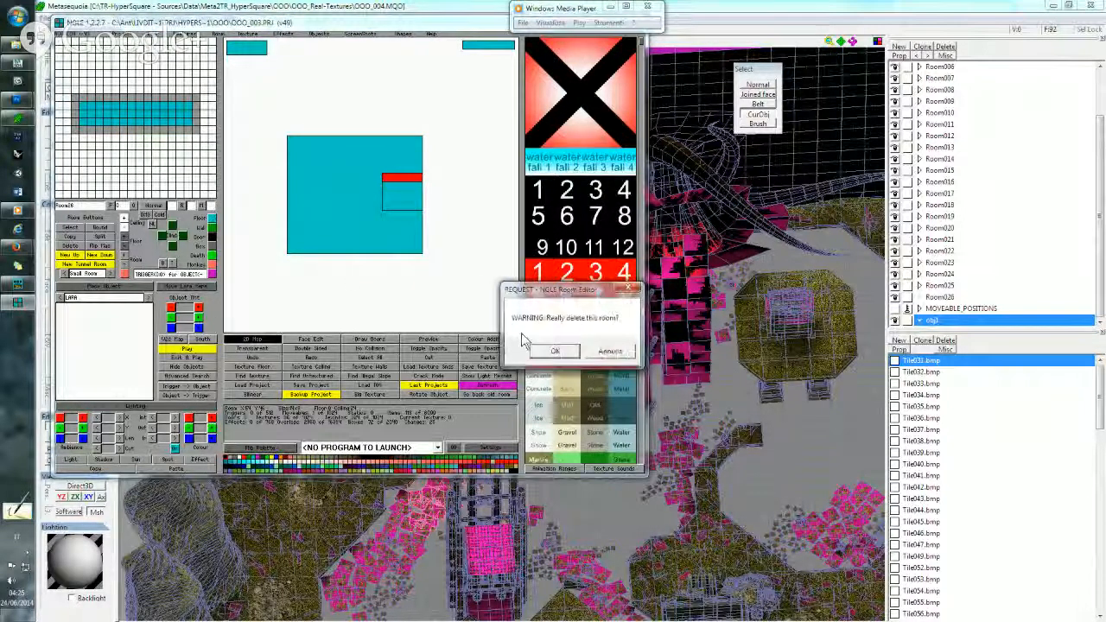
{"action": "left_click", "coordinate": [556, 350]}
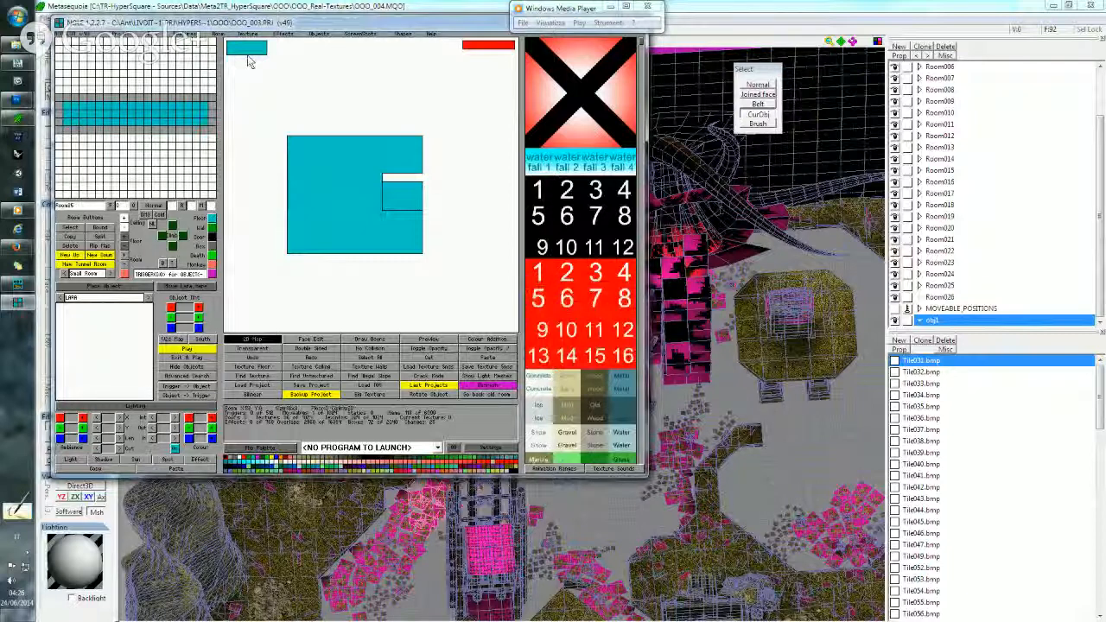
{"action": "left_click", "coordinate": [247, 48]}
{"action": "left_click", "coordinate": [69, 245]}
{"action": "left_click", "coordinate": [556, 350]}
Copy a wider strip of Room20 into a new room, crop Room20 further and fit the new room into the gap.
{"action": "left_click", "coordinate": [410, 203]}
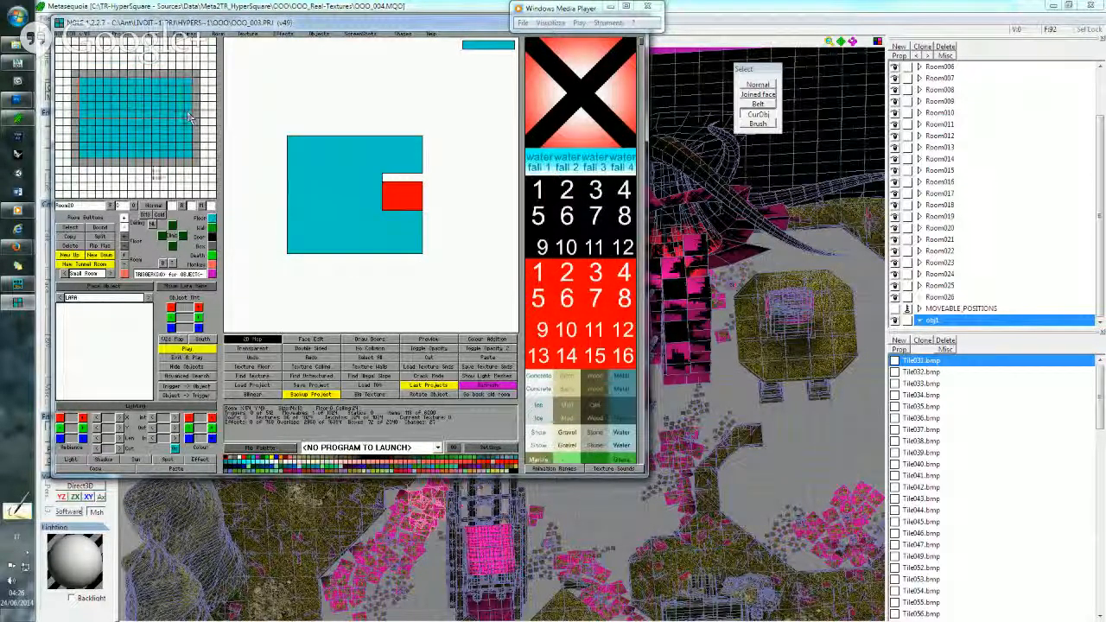
{"action": "left_click", "coordinate": [75, 241]}
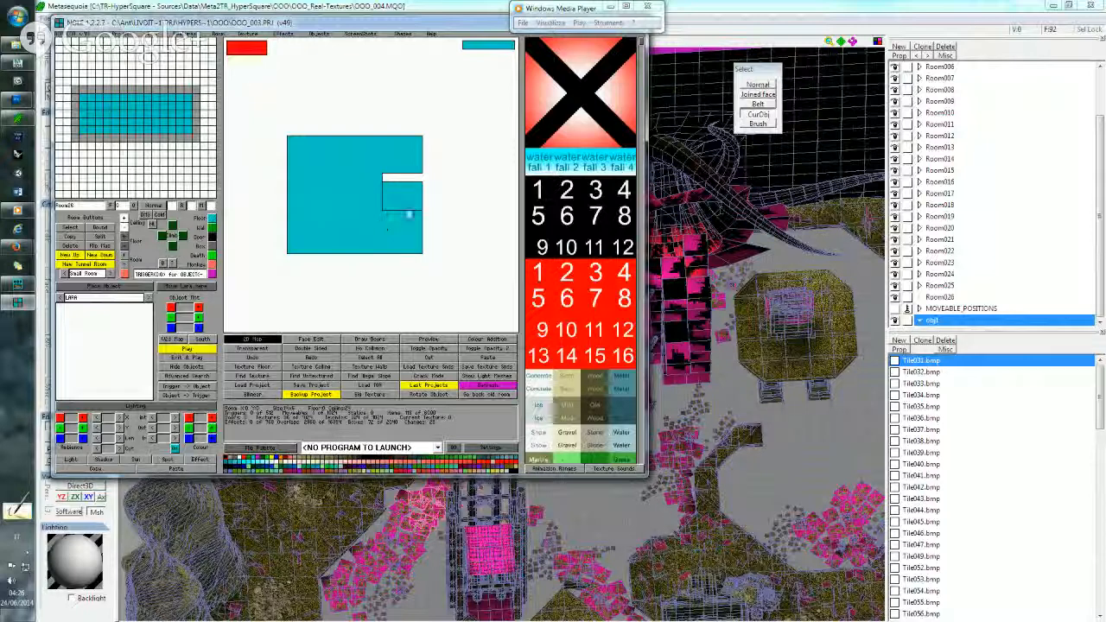
{"action": "left_click", "coordinate": [409, 200]}
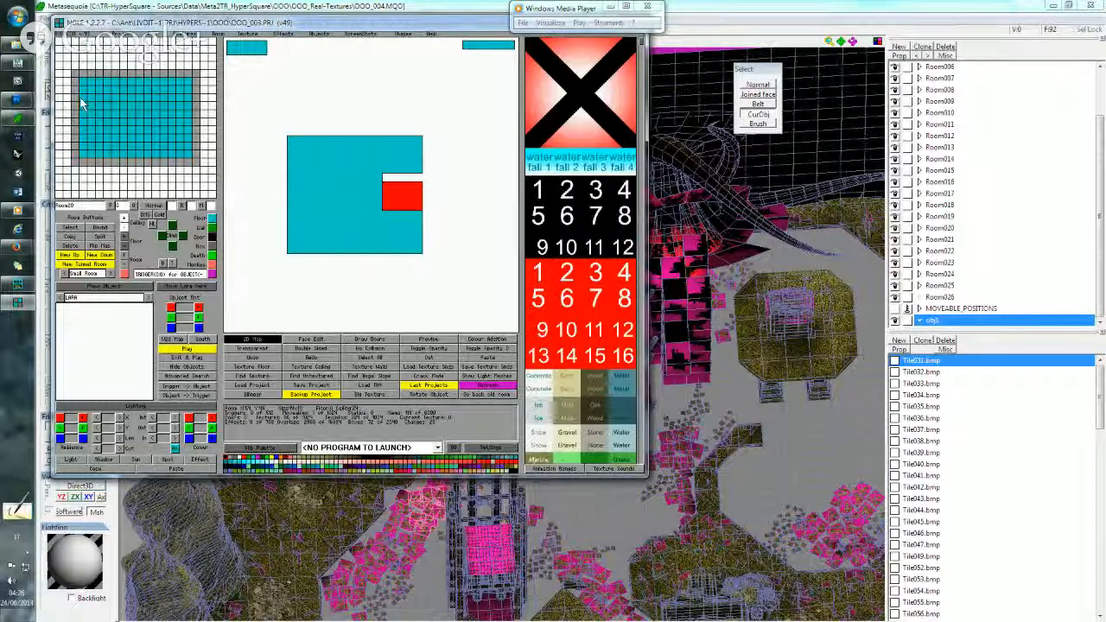
{"action": "left_click", "coordinate": [99, 228]}
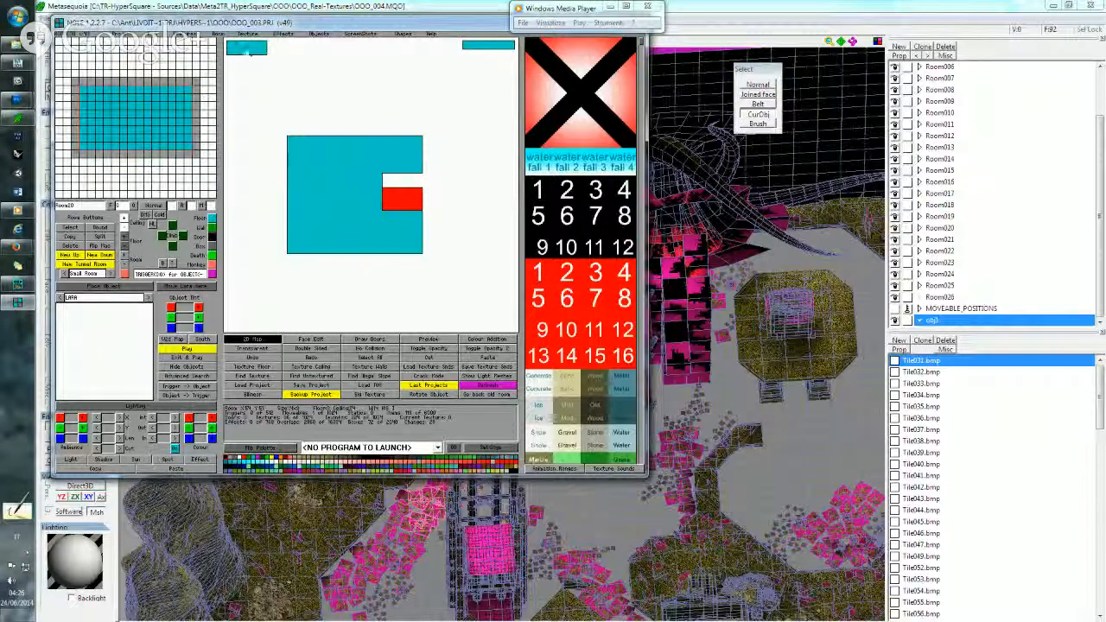
{"action": "left_click", "coordinate": [246, 51]}
{"action": "left_click_drag", "start_coordinate": [246, 51], "coordinate": [391, 183]}
Add doors joining the square room just above the new strip room to the strip along their shared edge.
{"action": "left_click", "coordinate": [391, 163]}
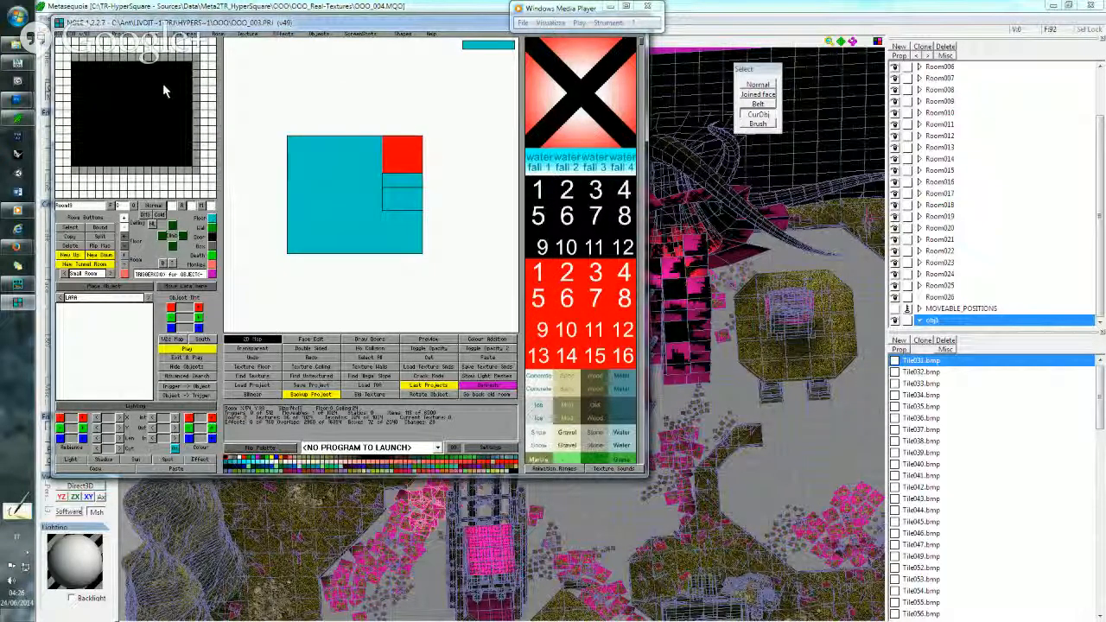
{"action": "left_click_drag", "start_coordinate": [85, 177], "coordinate": [192, 181]}
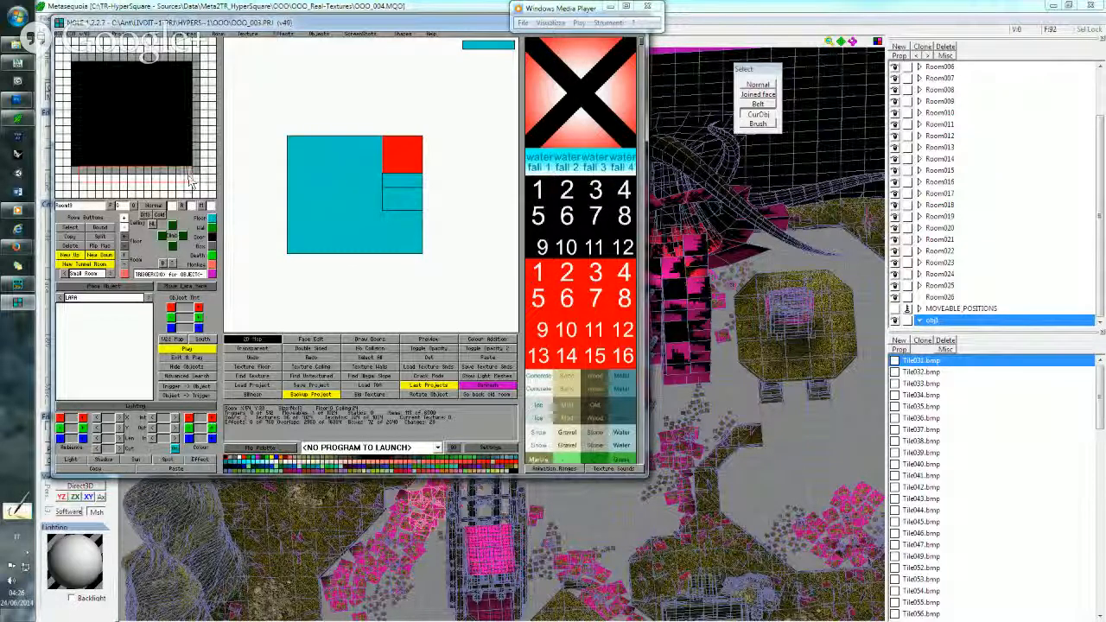
{"action": "right_click", "coordinate": [163, 182]}
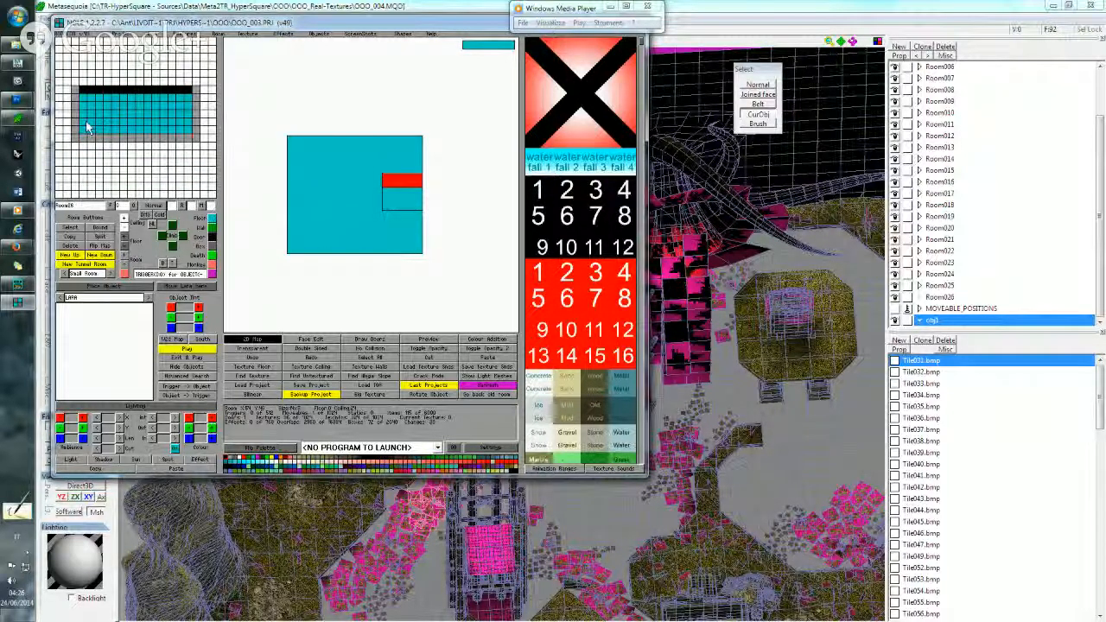
Add doors along the west edges of the strip room and Room20 to the large neighbouring room.
{"action": "left_click", "coordinate": [75, 98]}
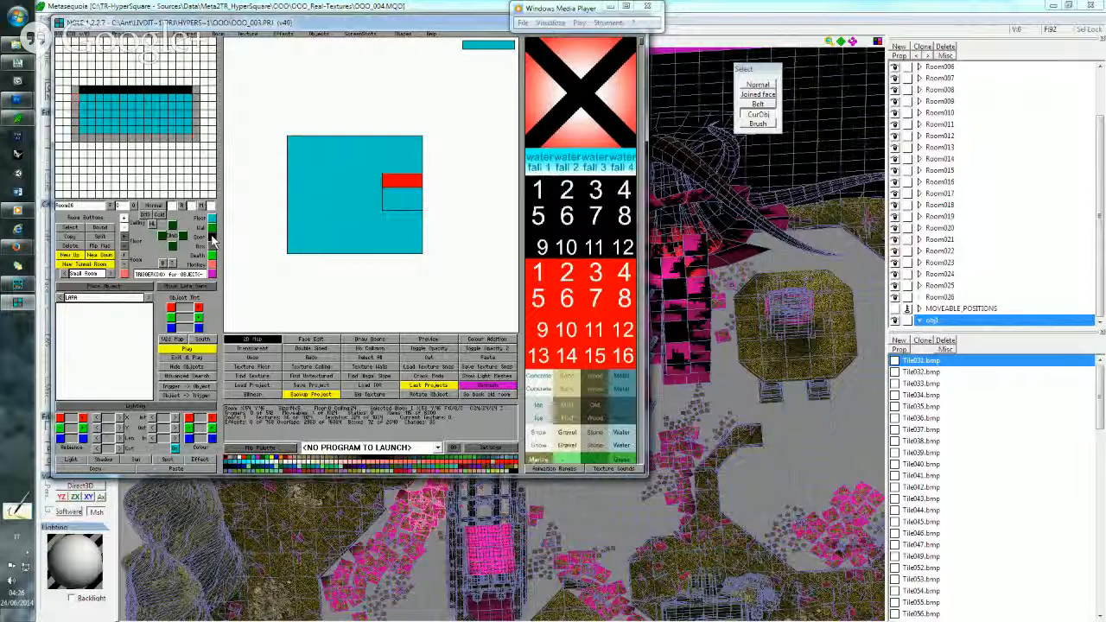
{"action": "left_click", "coordinate": [212, 236]}
{"action": "right_click", "coordinate": [183, 178]}
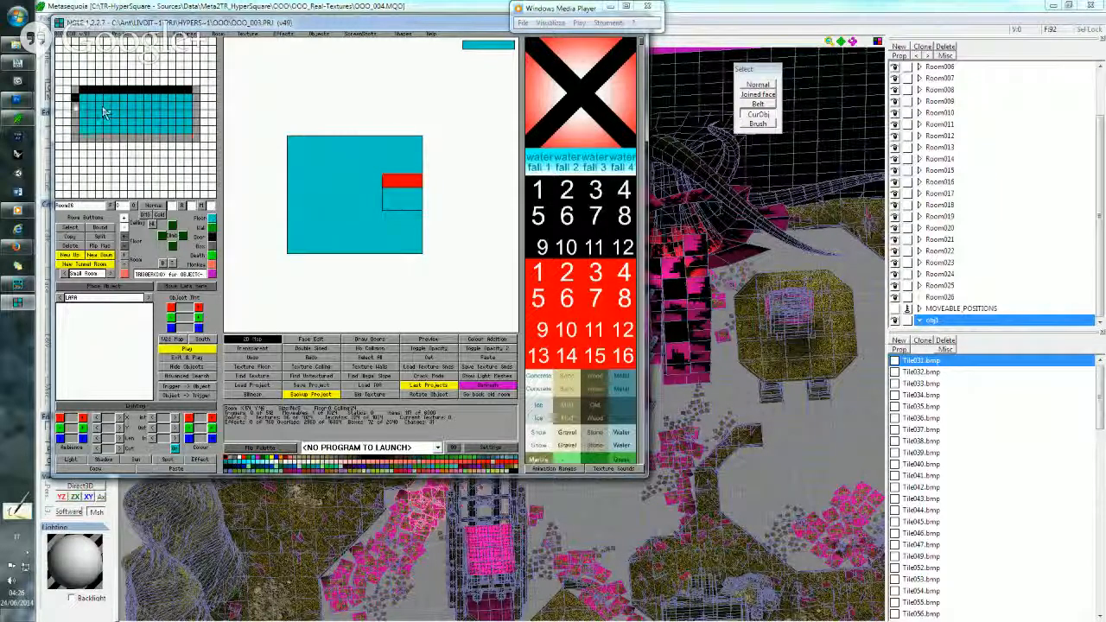
{"action": "left_click", "coordinate": [74, 131]}
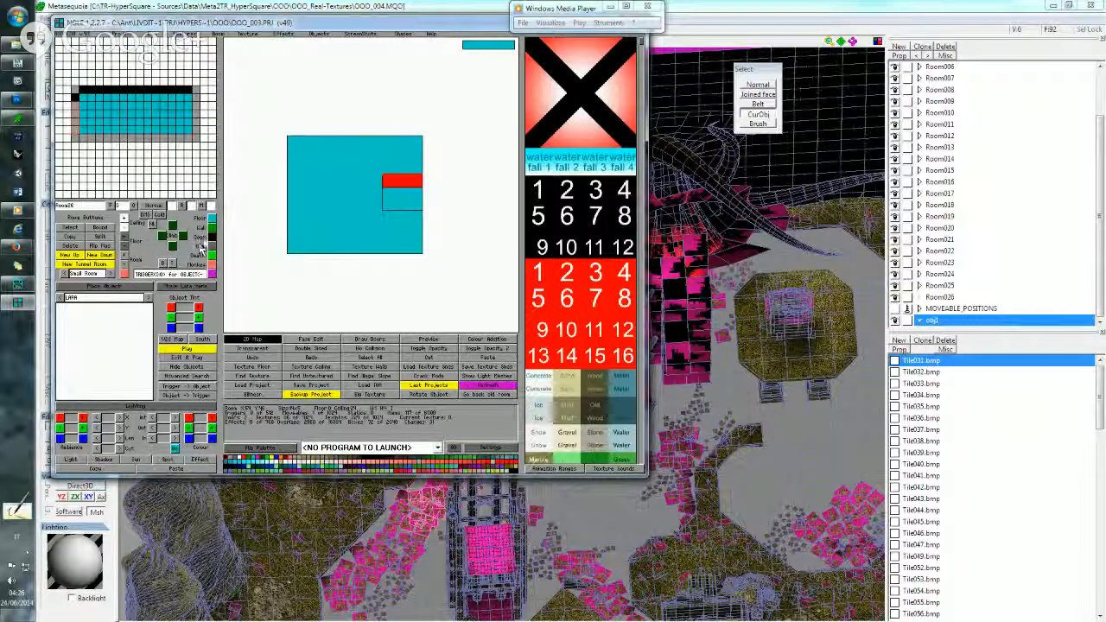
{"action": "right_click", "coordinate": [75, 97]}
{"action": "left_click", "coordinate": [179, 152]}
{"action": "left_click", "coordinate": [209, 237]}
{"action": "right_click", "coordinate": [179, 138]}
Add doors joining Room20 to the strip room and to the square room below it along the shared edges.
{"action": "left_click_drag", "start_coordinate": [87, 87], "coordinate": [183, 88]}
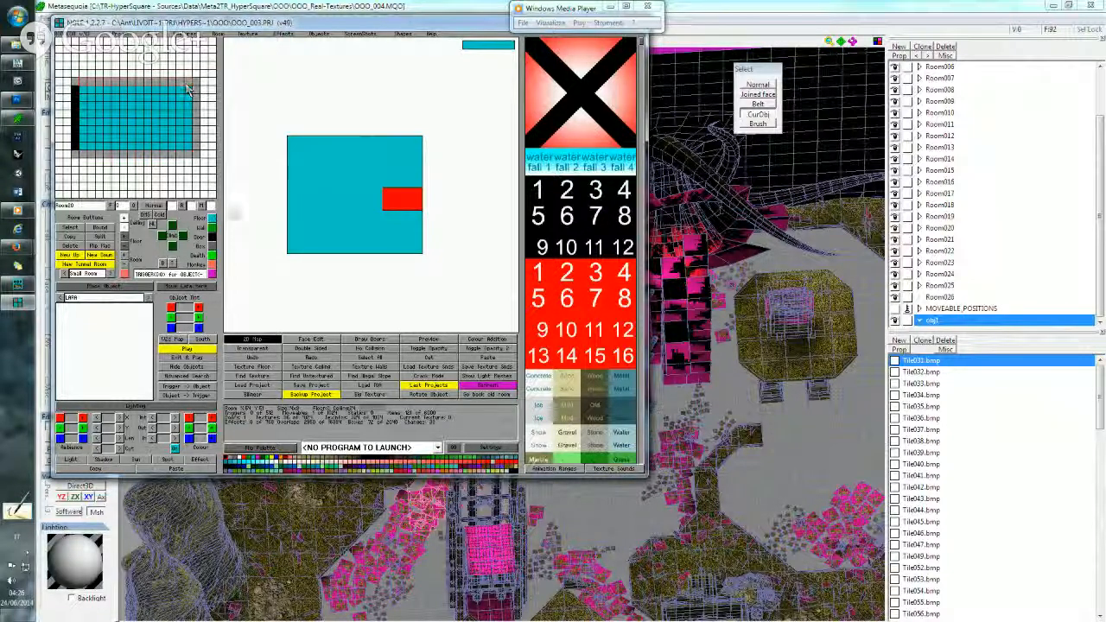
{"action": "left_click", "coordinate": [213, 238]}
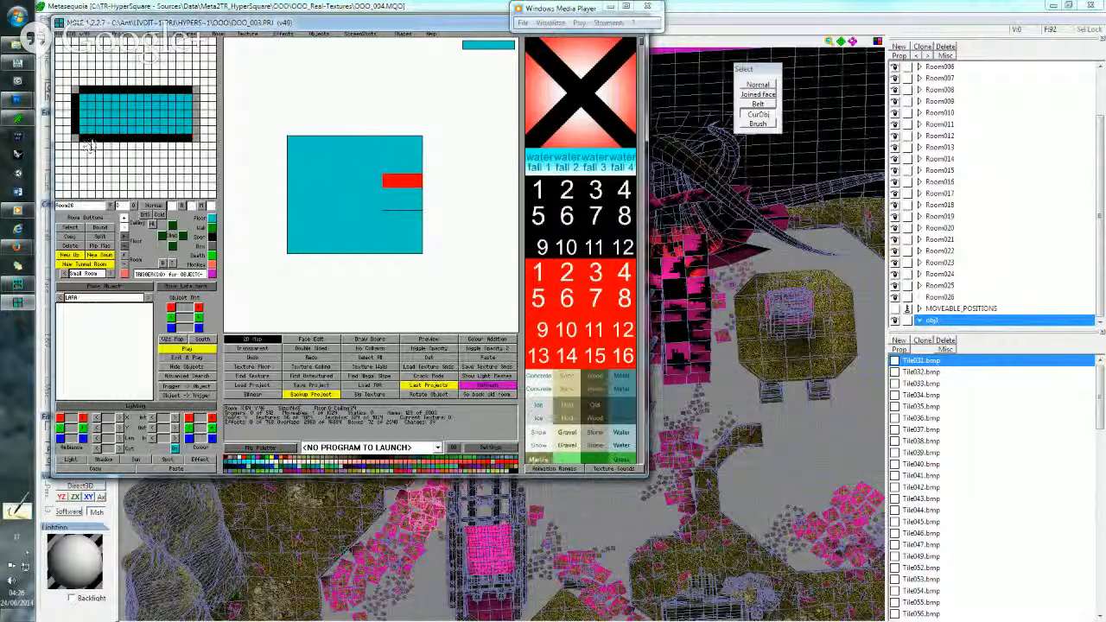
{"action": "right_click", "coordinate": [94, 139]}
{"action": "left_click_drag", "start_coordinate": [88, 154], "coordinate": [193, 155]}
{"action": "left_click", "coordinate": [213, 238]}
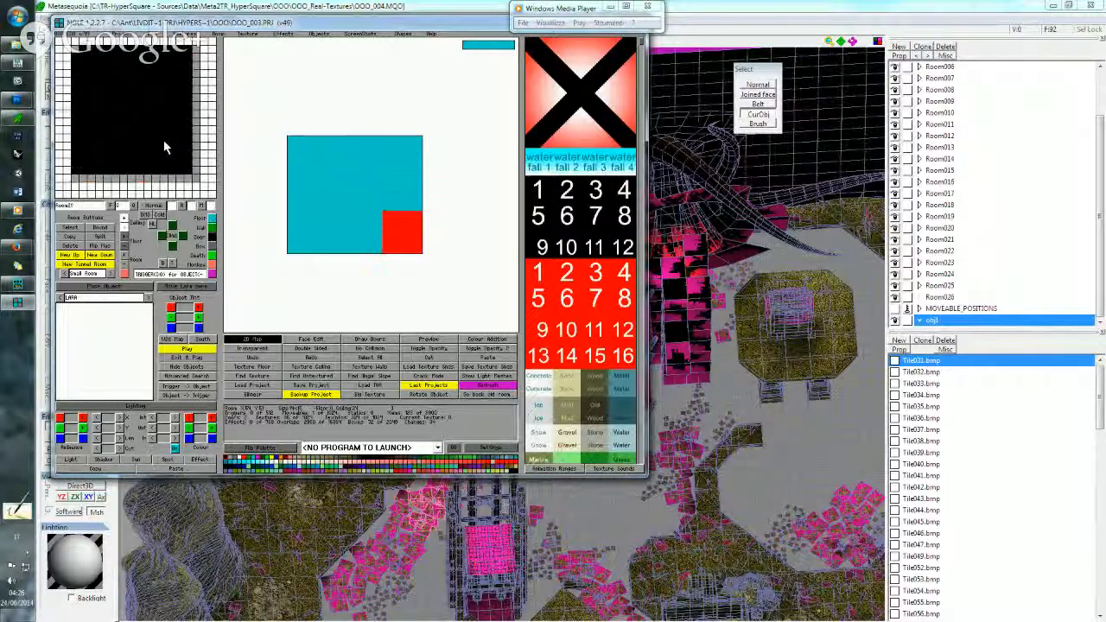
Join Room20 and the strip room vertically to Room23 with doors covering the area of both rooms.
{"action": "right_click", "coordinate": [148, 55]}
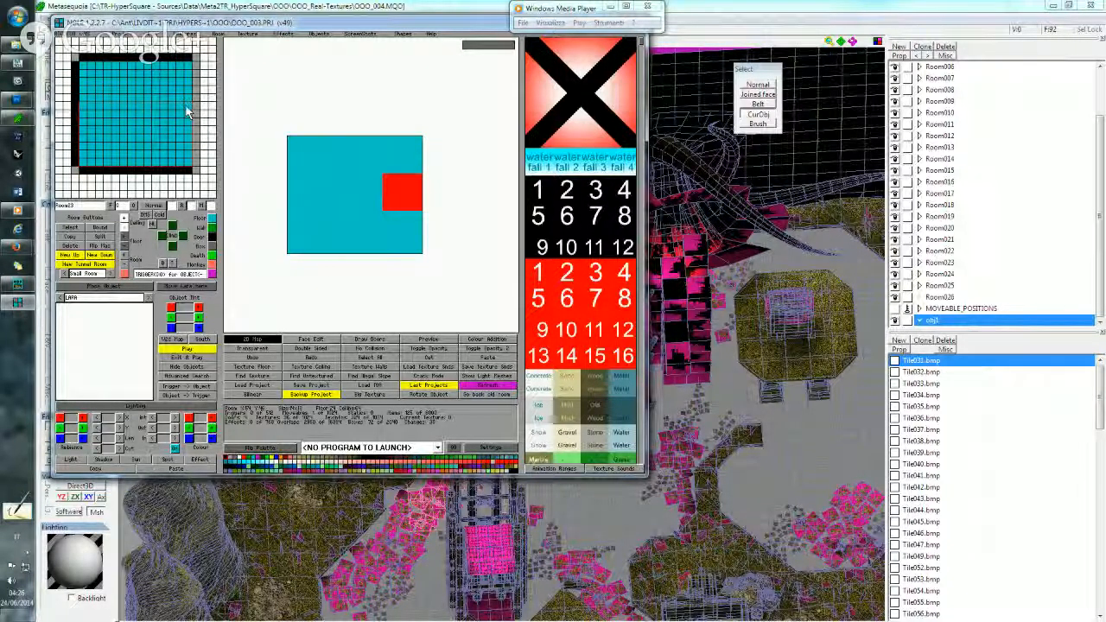
{"action": "left_click", "coordinate": [213, 235]}
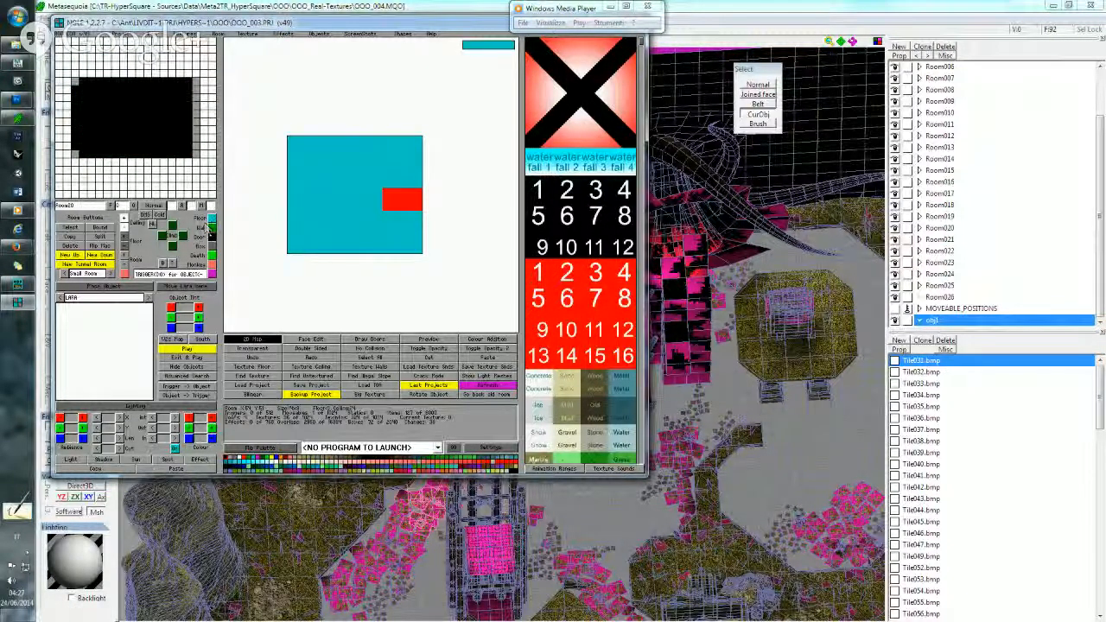
{"action": "right_click", "coordinate": [122, 112]}
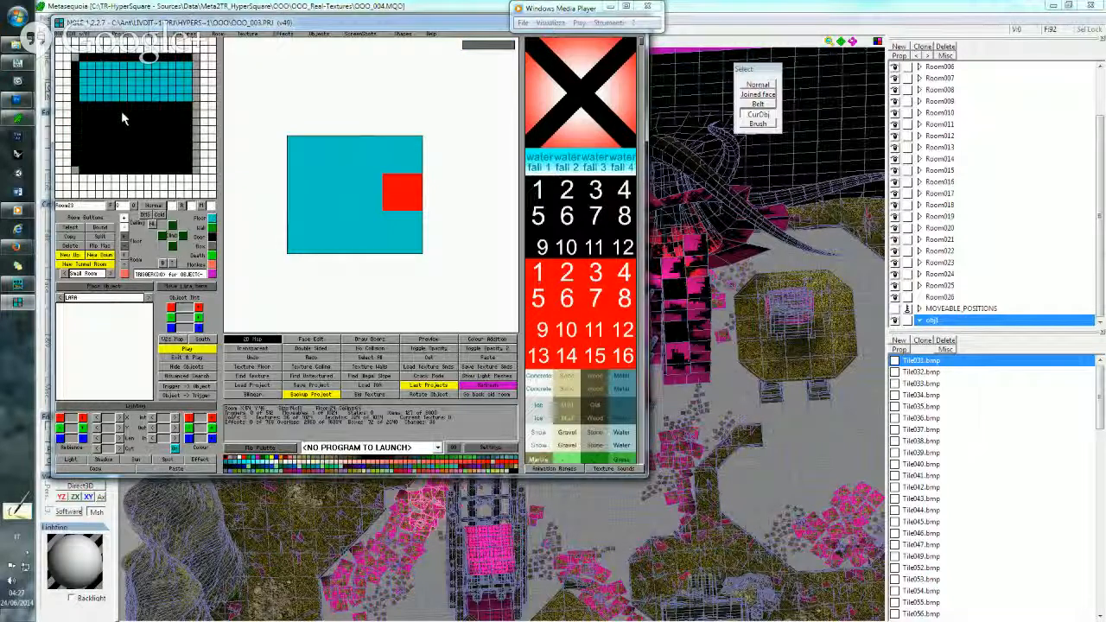
{"action": "left_click", "coordinate": [211, 238]}
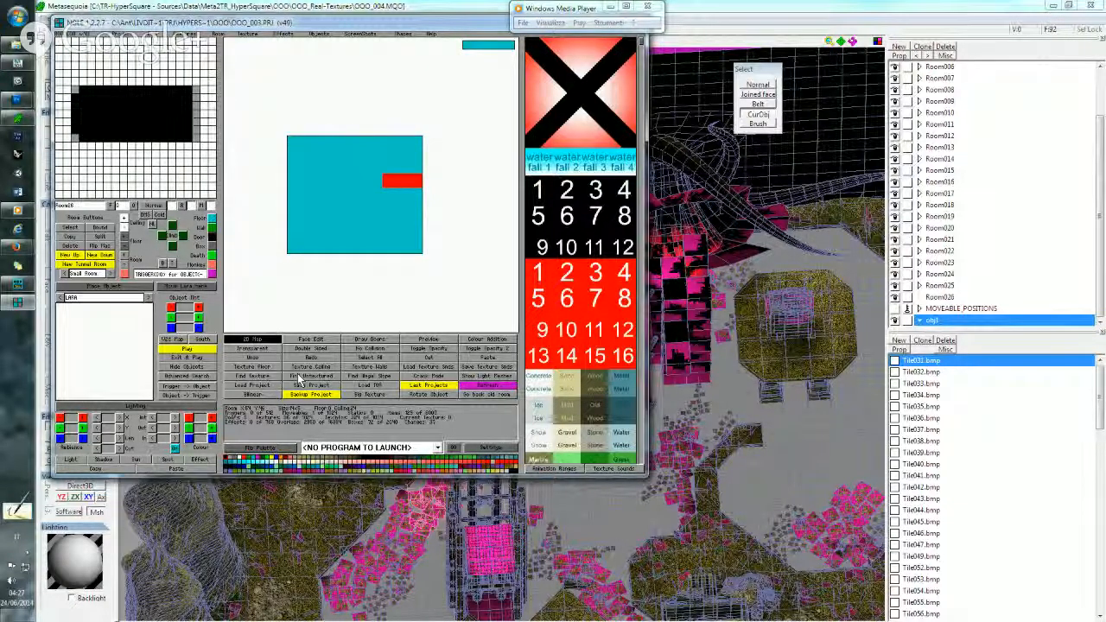
Save the NGLE project over OOO_003.PRJ in the HyperSquare-PRJ OOO folder.
{"action": "left_click", "coordinate": [304, 385]}
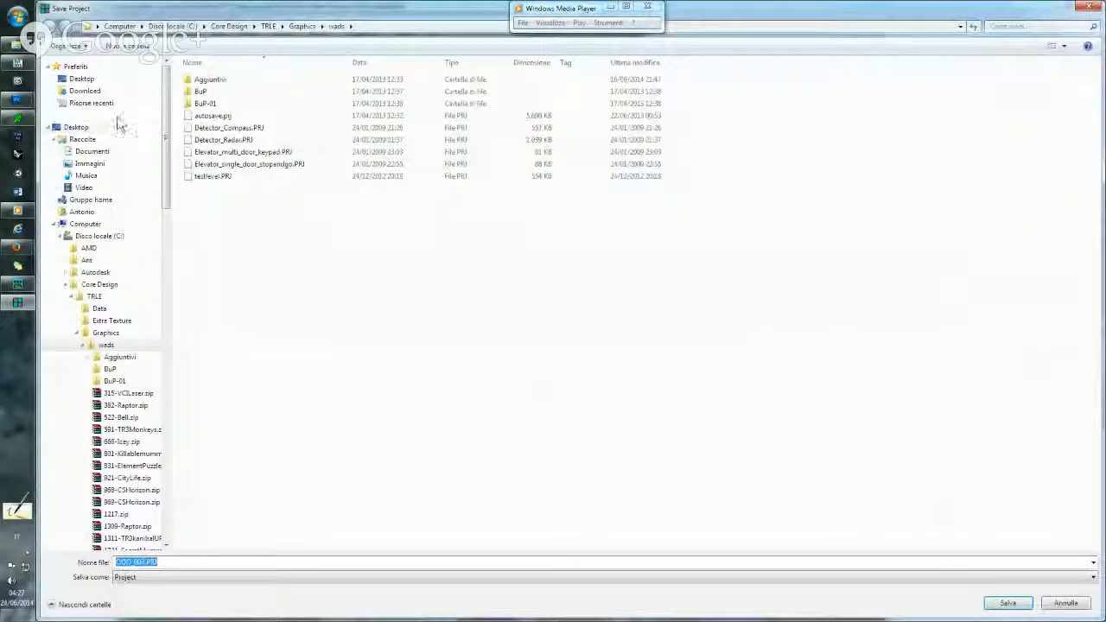
{"action": "left_click", "coordinate": [101, 103]}
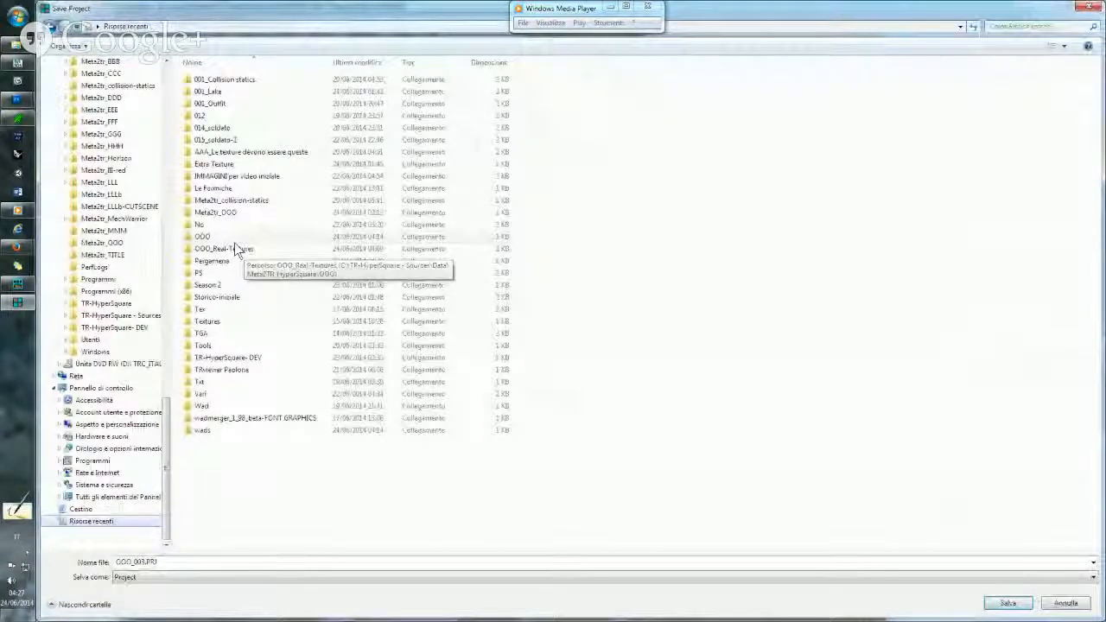
{"action": "double_click", "coordinate": [211, 237]}
{"action": "double_click", "coordinate": [216, 104]}
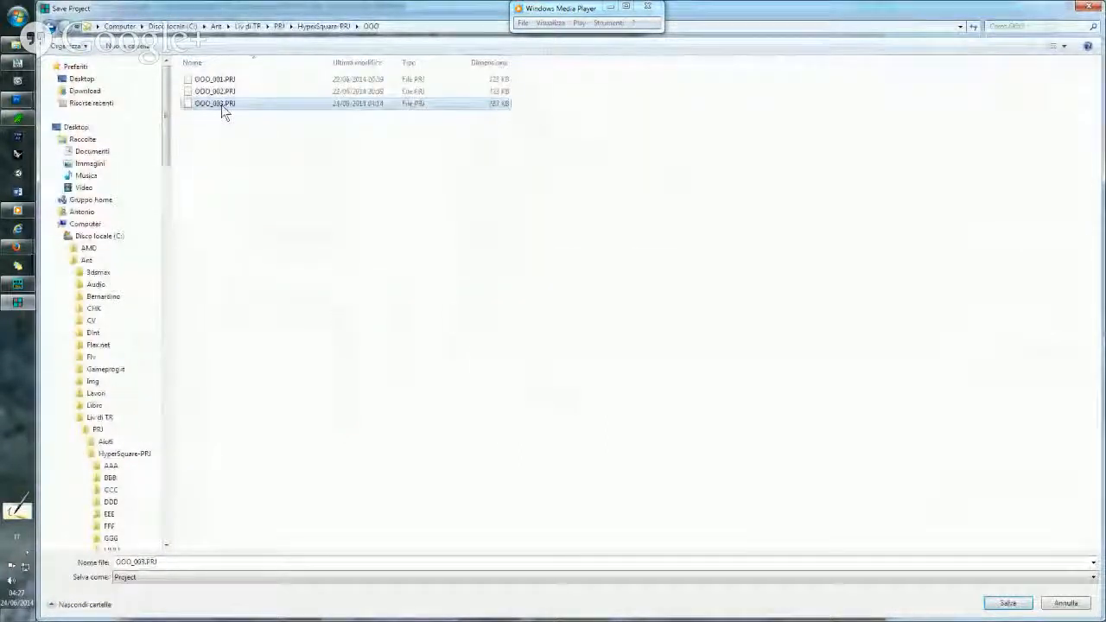
{"action": "left_click", "coordinate": [603, 321]}
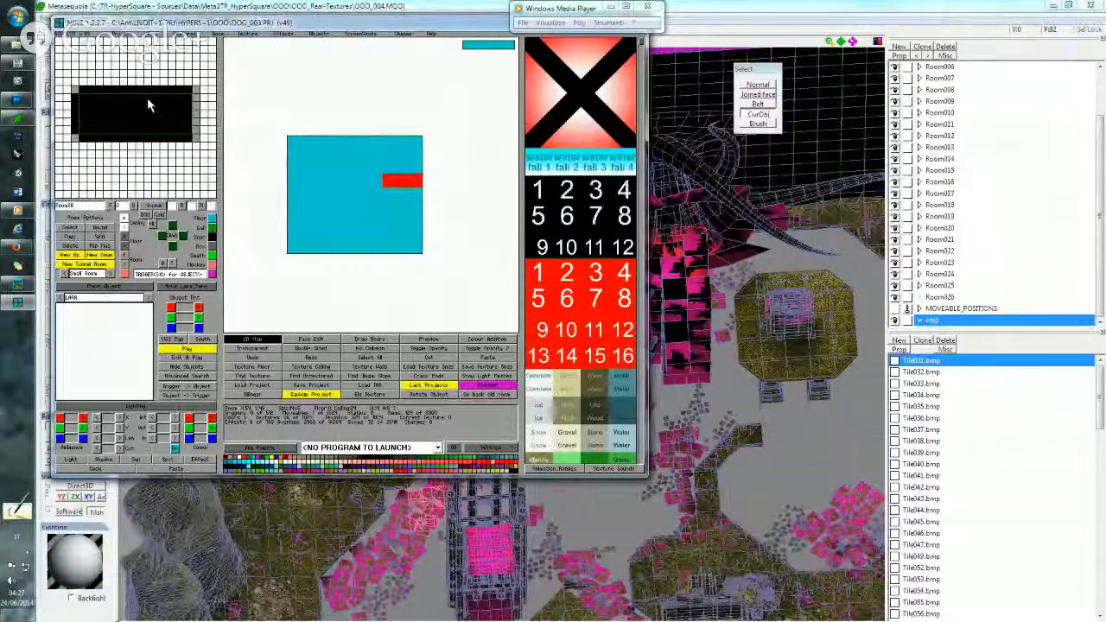
Output the level's room wad to the wads folder, overwriting HS2-OOO-003.TOM.
{"action": "left_click", "coordinate": [131, 54]}
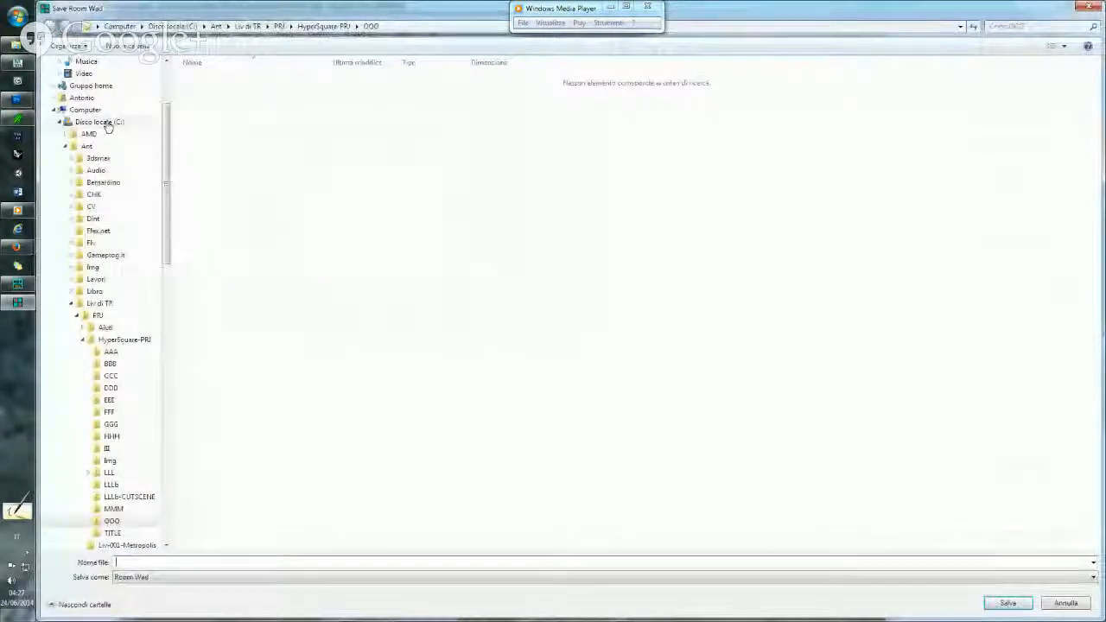
{"action": "left_click", "coordinate": [107, 123]}
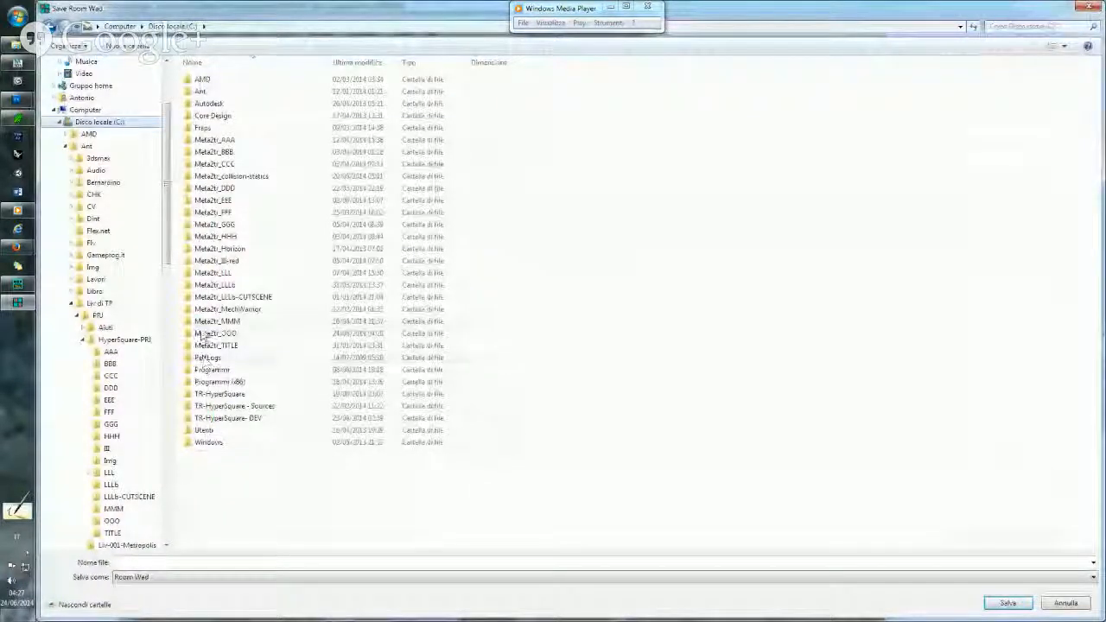
{"action": "scroll", "coordinate": [56, 95], "scroll_direction": "up", "scroll_amount": 3}
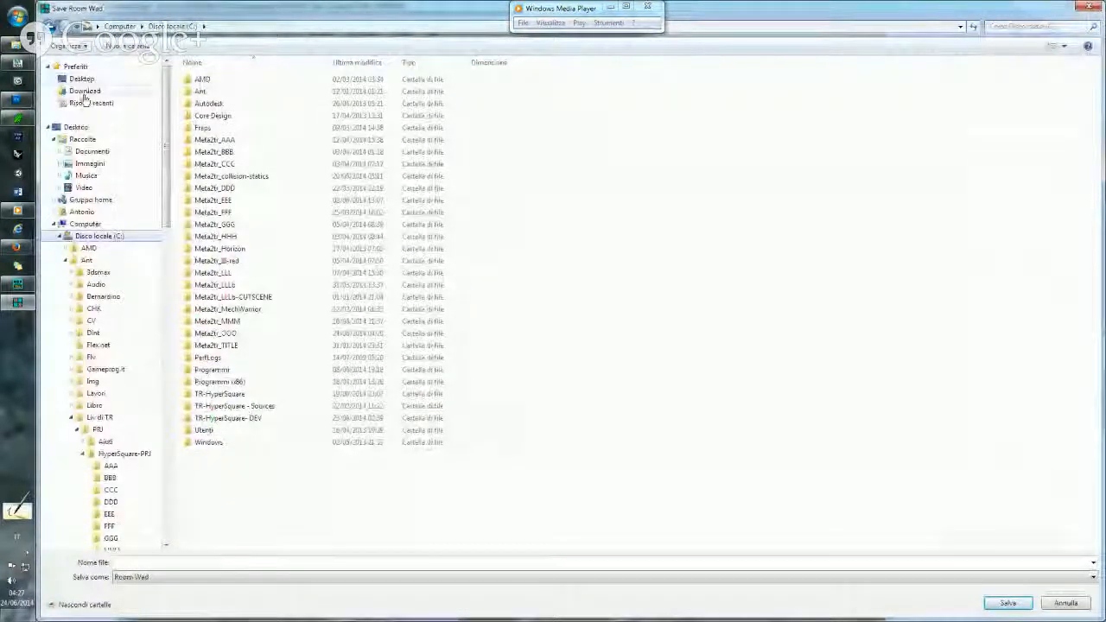
{"action": "left_click", "coordinate": [54, 139]}
{"action": "left_click", "coordinate": [77, 105]}
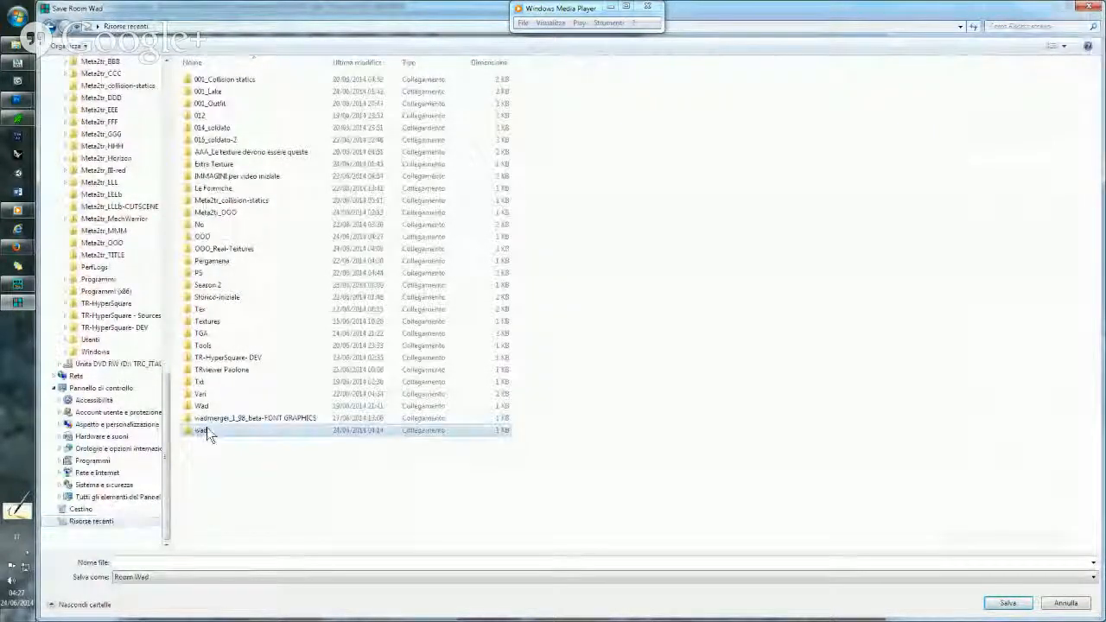
{"action": "double_click", "coordinate": [207, 427]}
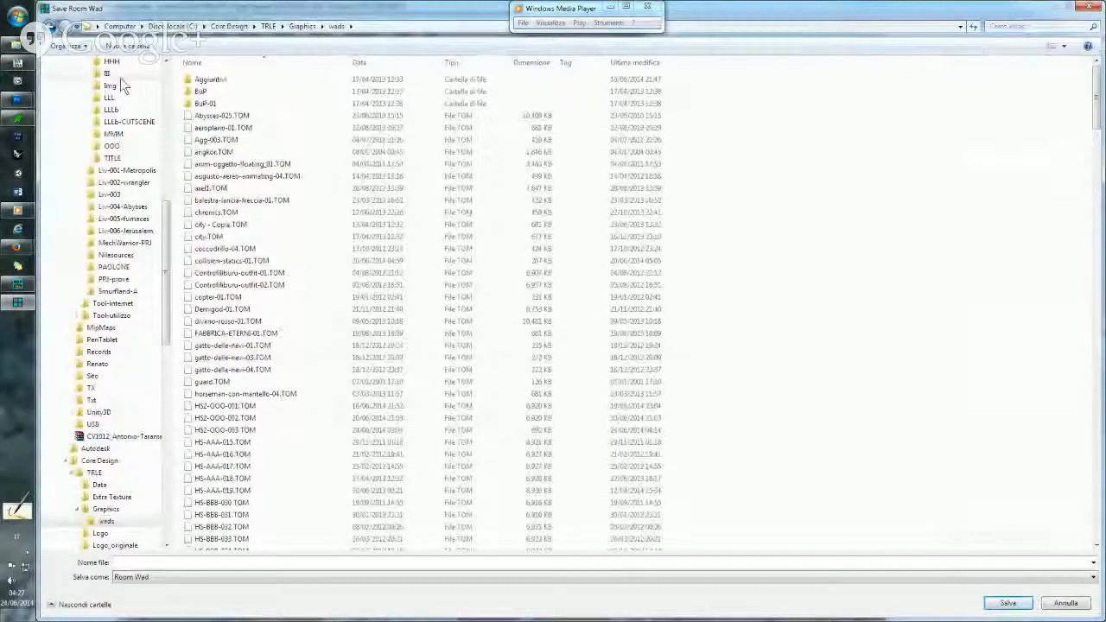
{"action": "left_click", "coordinate": [54, 30]}
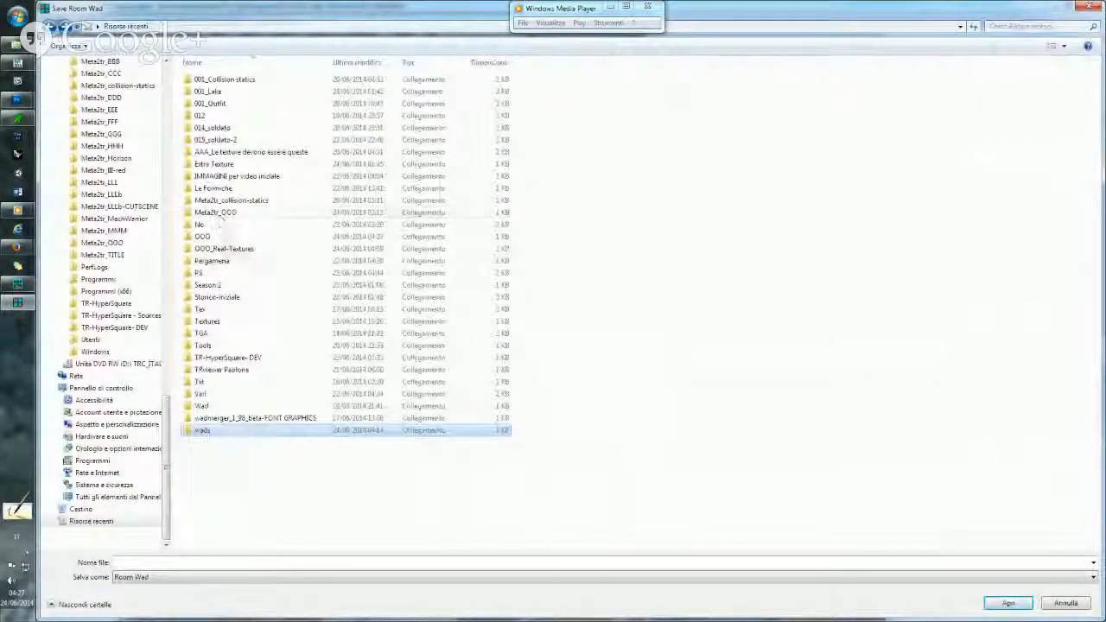
{"action": "left_click", "coordinate": [73, 34]}
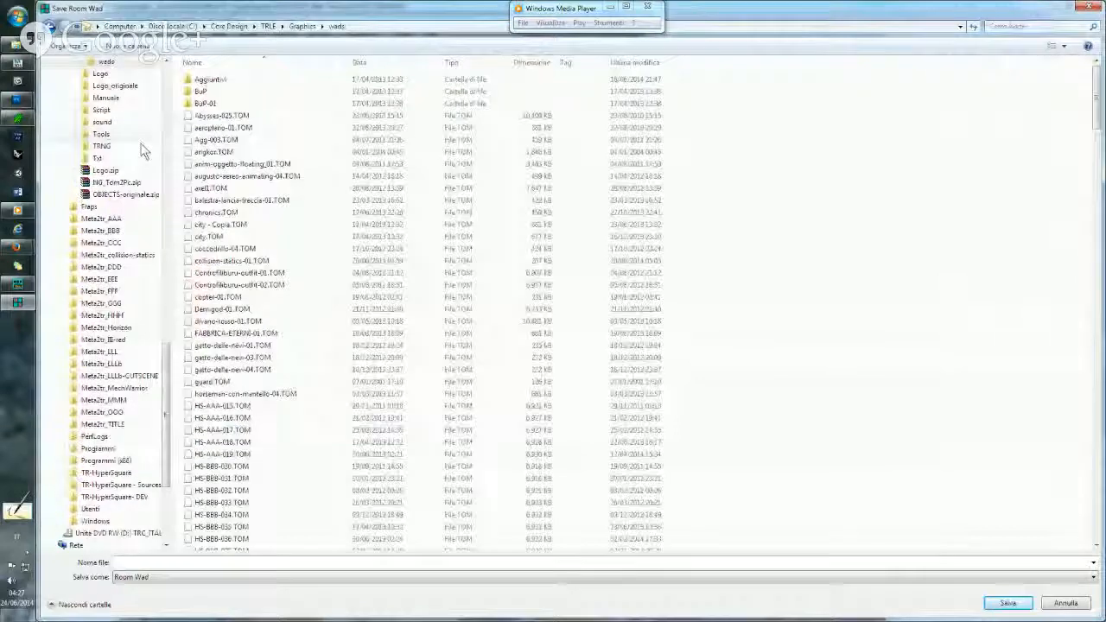
{"action": "double_click", "coordinate": [246, 430]}
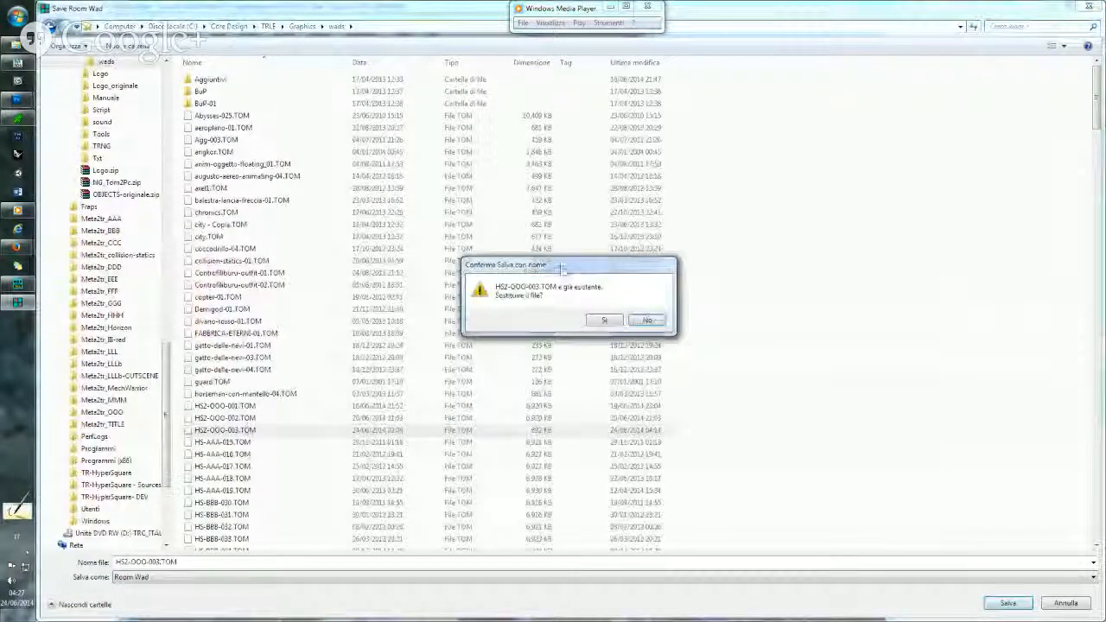
{"action": "left_click", "coordinate": [604, 321]}
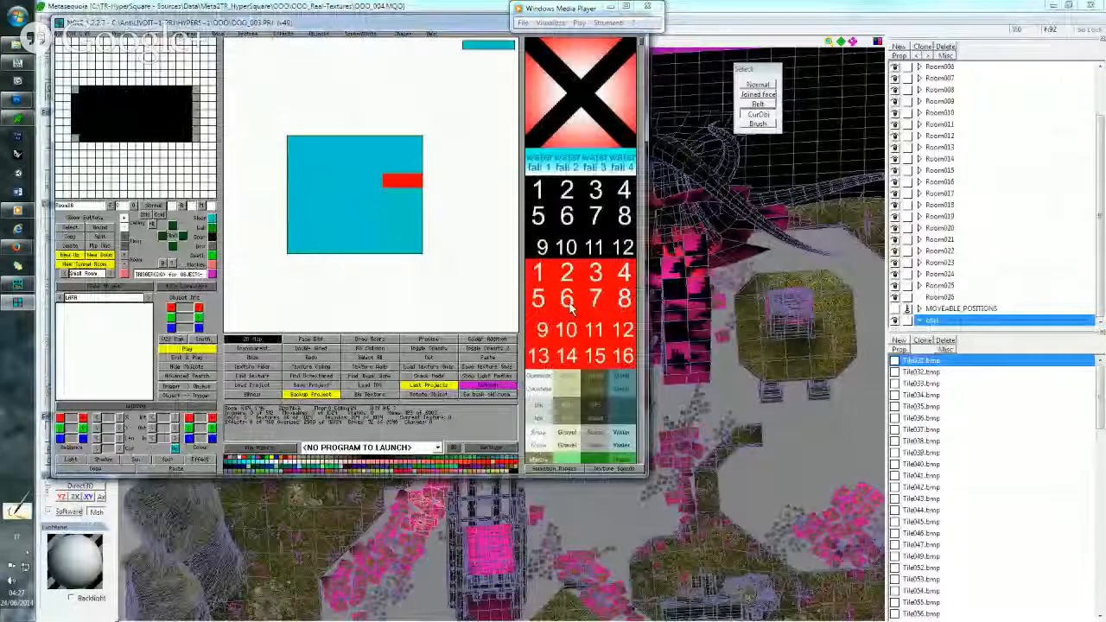
Switch to NG PC Level Converter, add HS2-OOO-003.TOM to the batch and build all levels.
{"action": "left_click", "coordinate": [585, 353]}
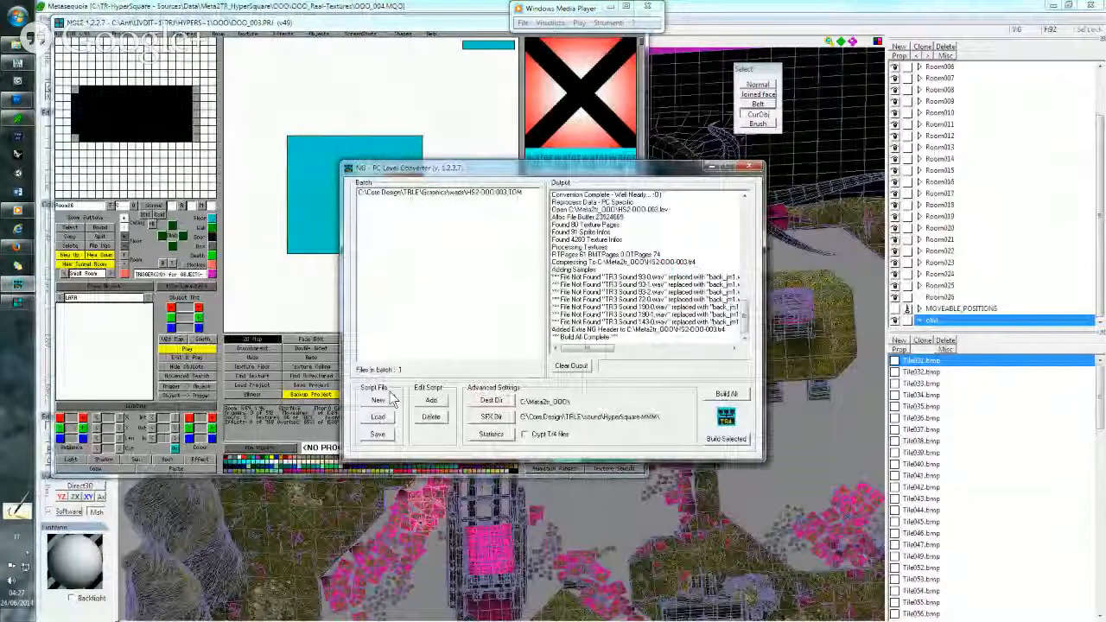
{"action": "left_click", "coordinate": [431, 400]}
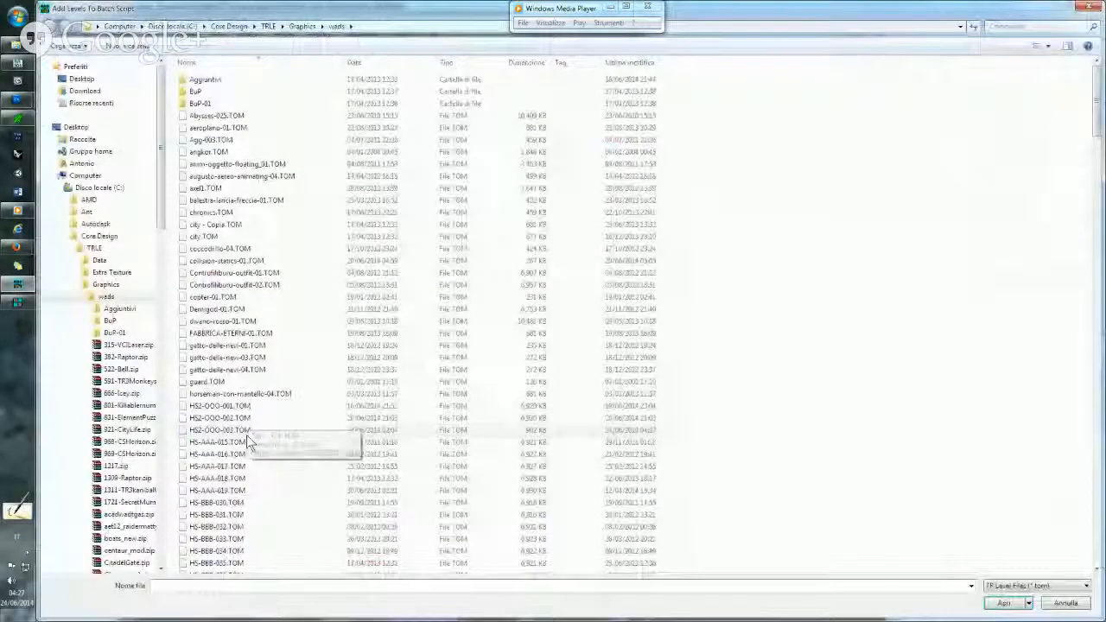
{"action": "double_click", "coordinate": [233, 430]}
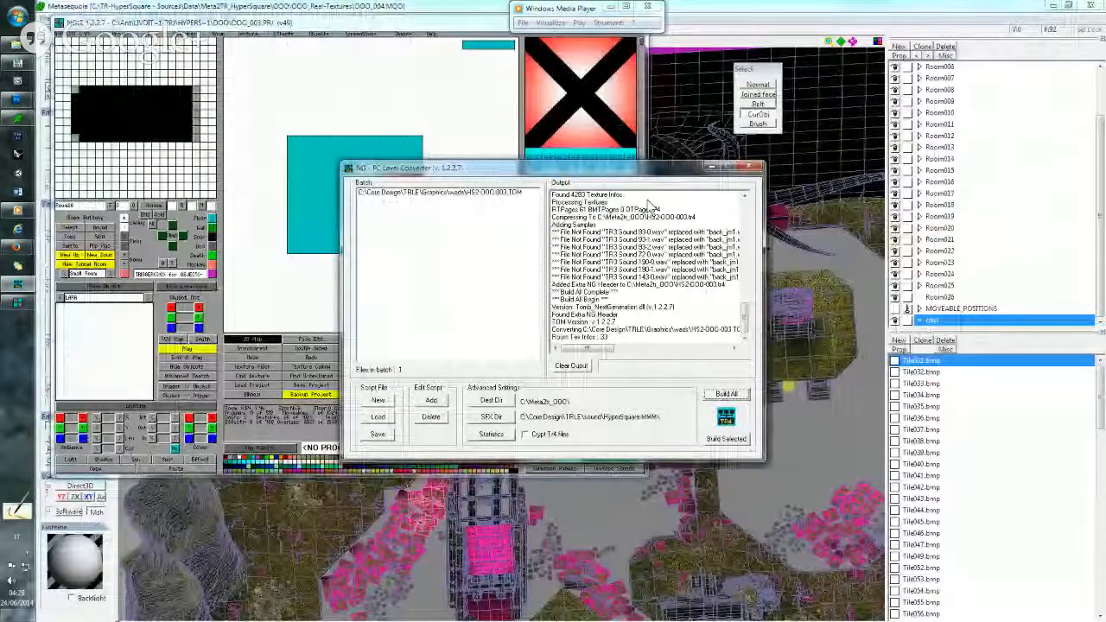
{"action": "mouse_move", "coordinate": [12, 104]}
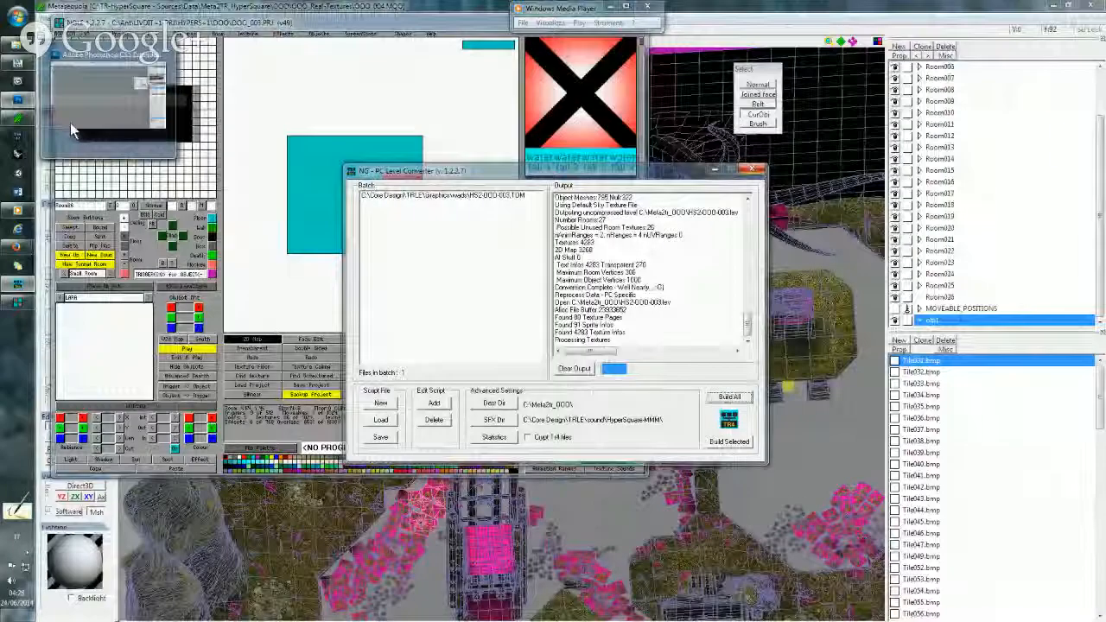
Switch to Metasequoia and rename the obj1 object as Room027.
{"action": "left_click", "coordinate": [30, 123]}
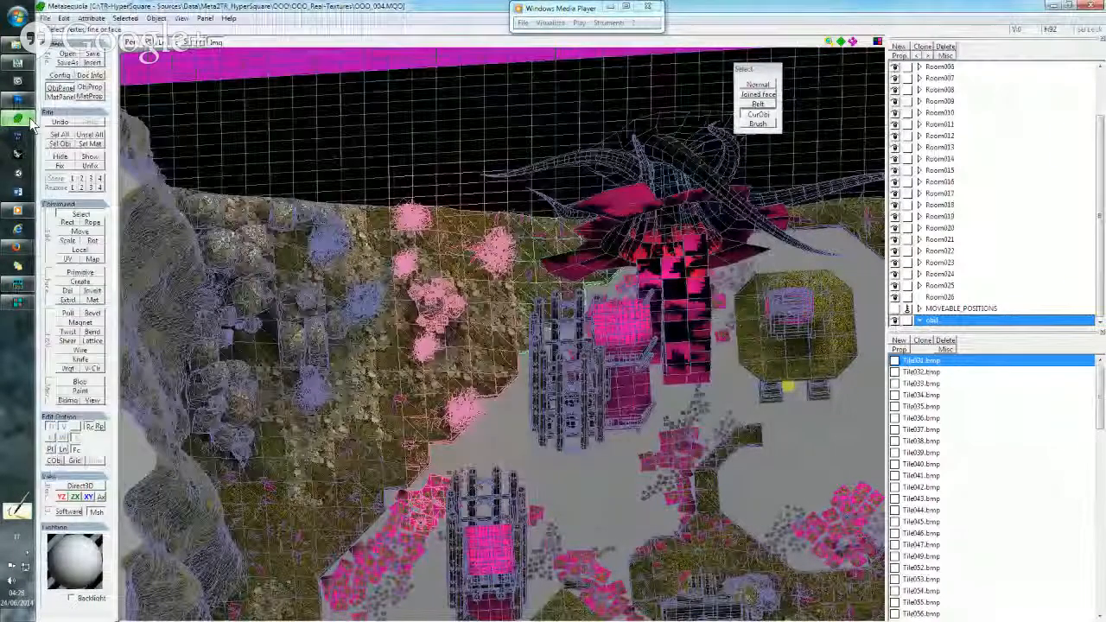
{"action": "double_click", "coordinate": [946, 320]}
{"action": "double_click", "coordinate": [521, 210]}
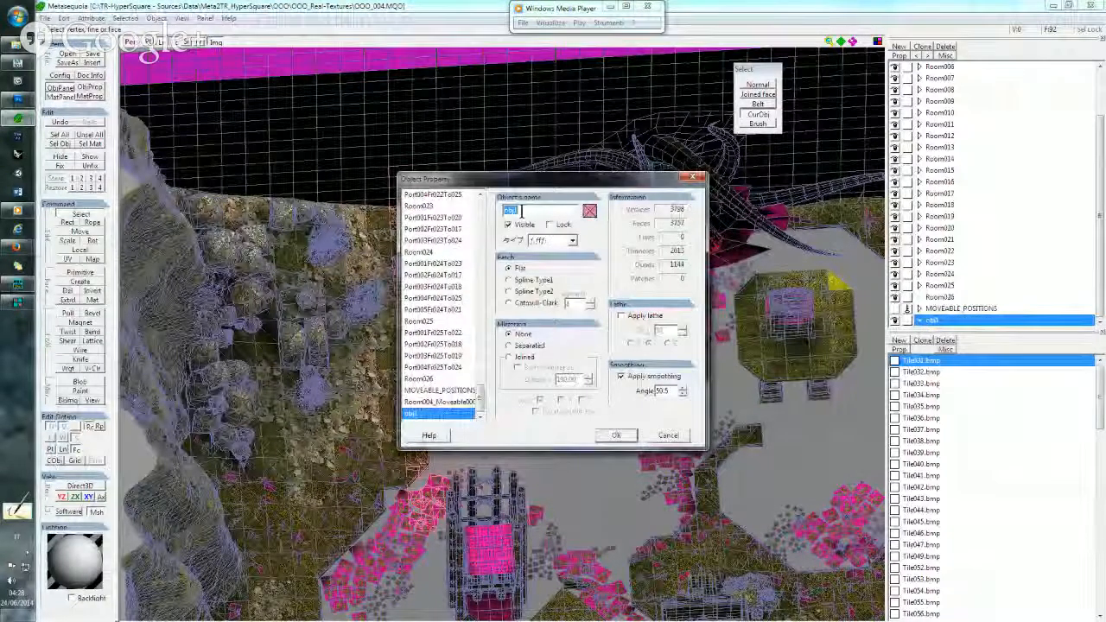
{"action": "type", "text": "Room027"}
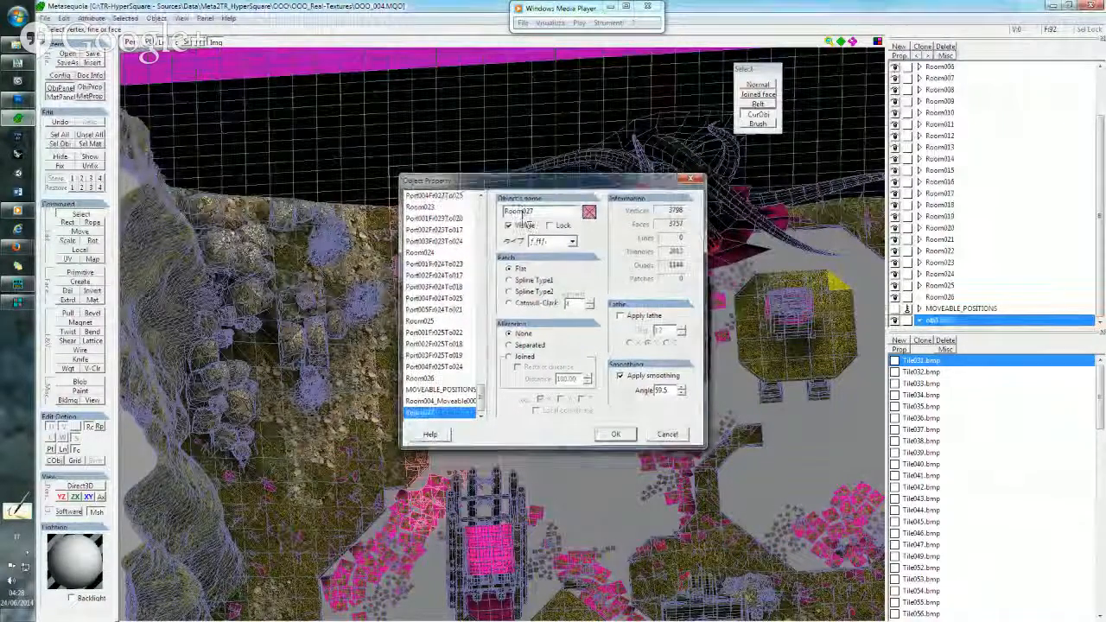
{"action": "key", "text": "Return"}
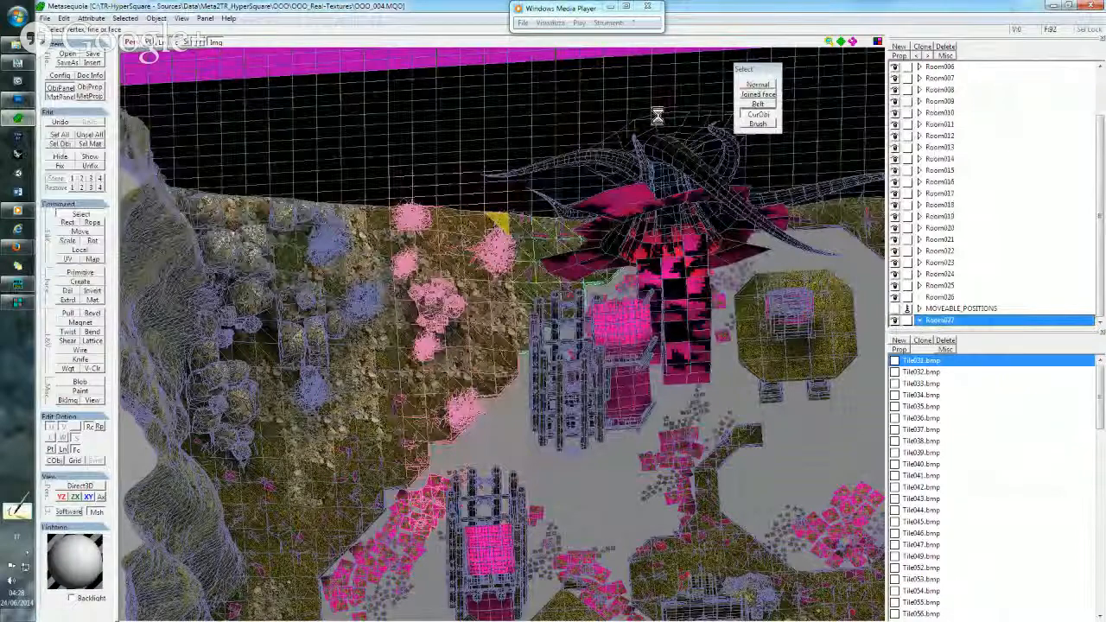
{"action": "middle_click_drag", "start_coordinate": [573, 115], "coordinate": [432, 111]}
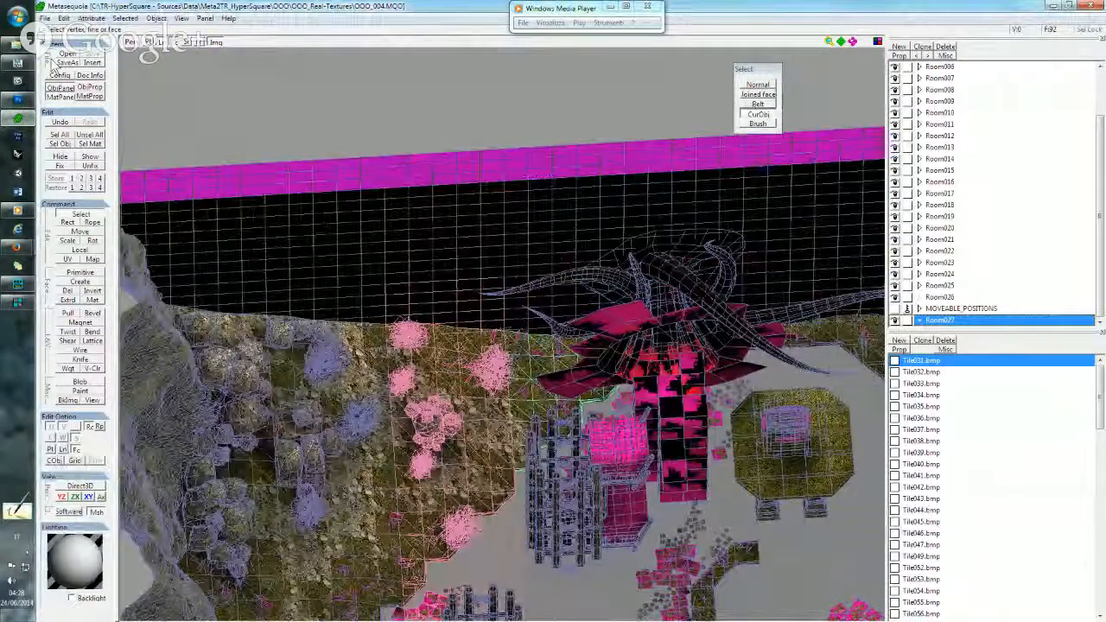
Copy OOO_004.MQO from the OOO_Real-Textures folder into the Meta2tr_OOO folder, replacing the existing copy.
{"action": "mouse_move", "coordinate": [35, 56]}
{"action": "left_click", "coordinate": [107, 117]}
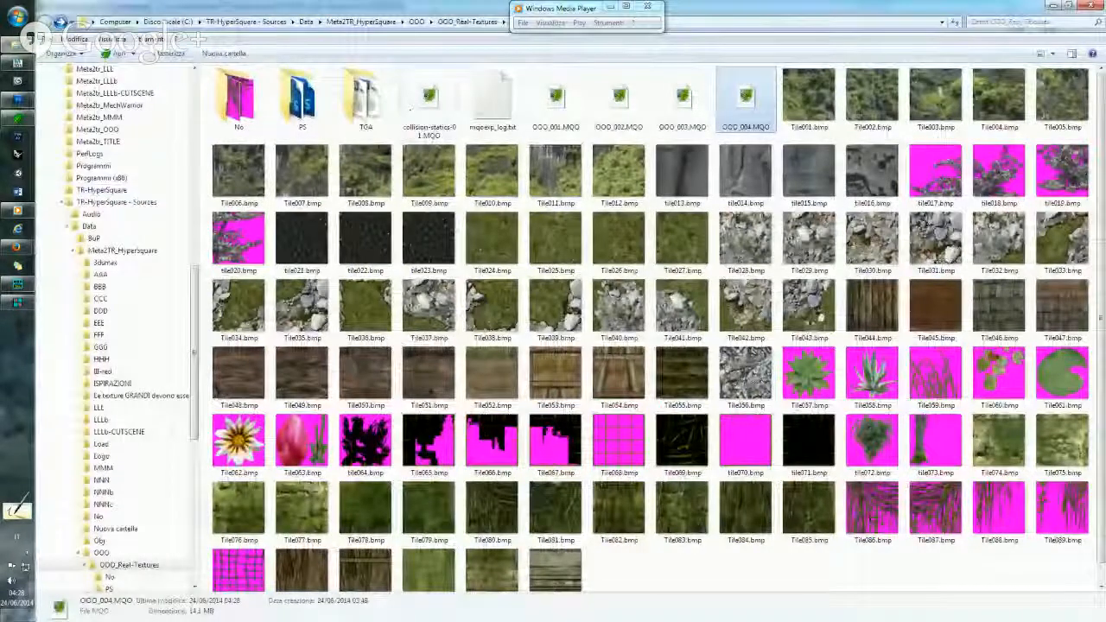
{"action": "mouse_move", "coordinate": [17, 60]}
{"action": "left_click", "coordinate": [99, 61]}
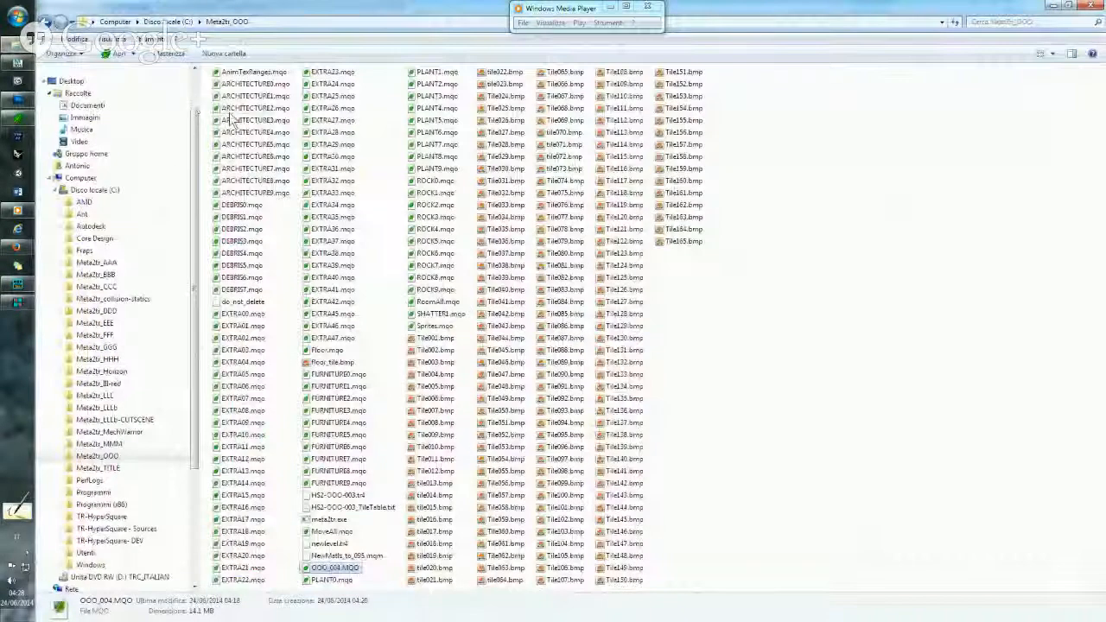
{"action": "key", "text": "ctrl+v"}
{"action": "left_click", "coordinate": [519, 226]}
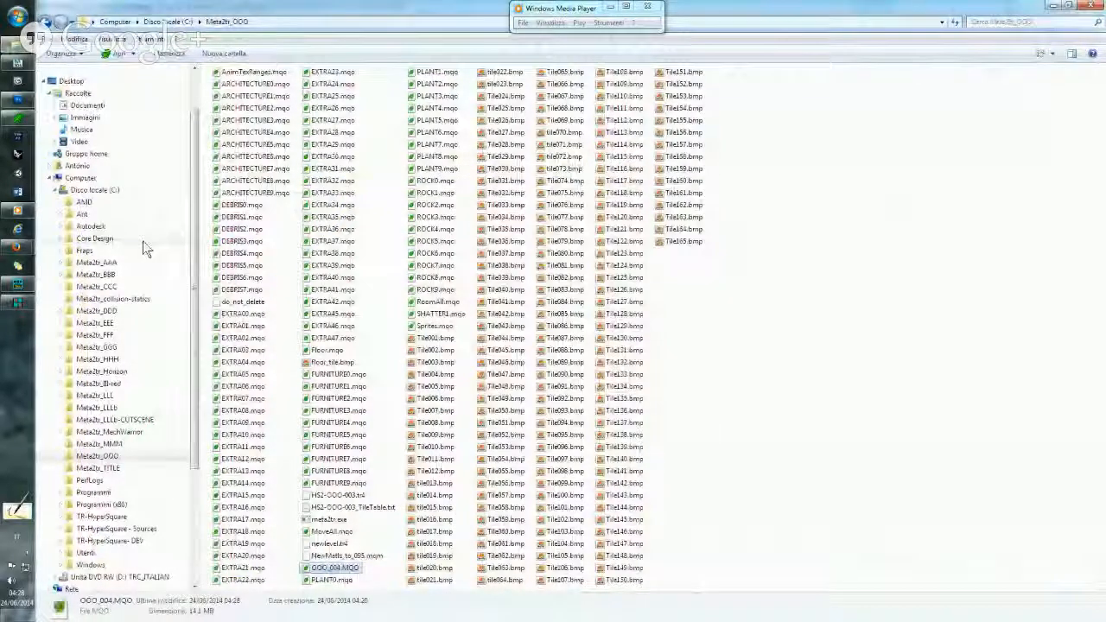
Run meta2tr on HS2-OOO-003.tr4 without regrouping moveable and static textures, and add 30 empty tiles at position a.
{"action": "left_click", "coordinate": [17, 284]}
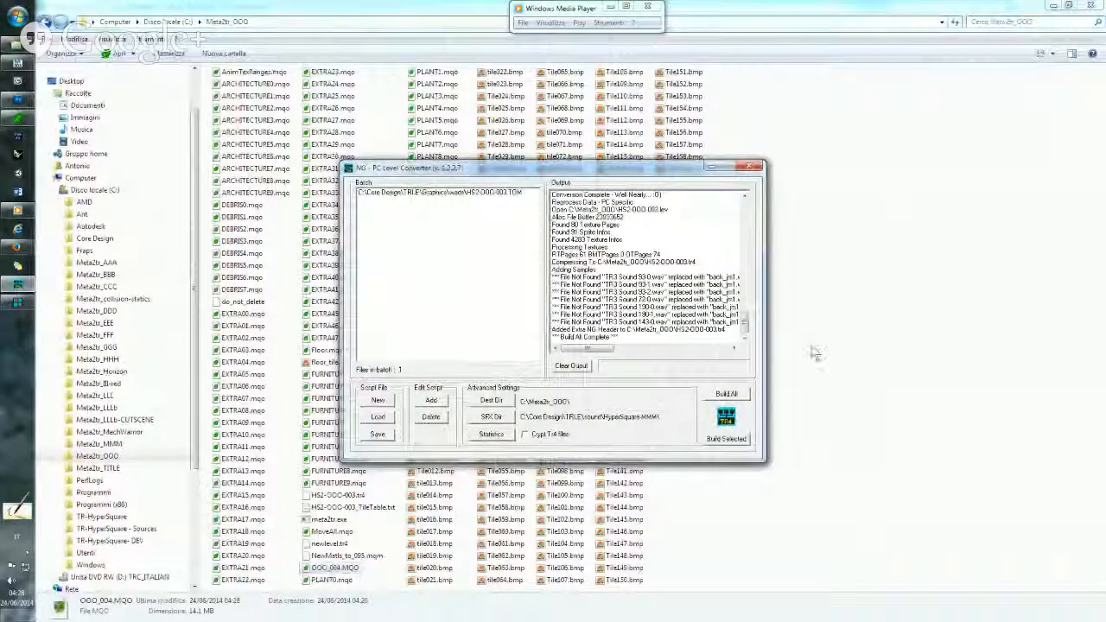
{"action": "left_click", "coordinate": [815, 212]}
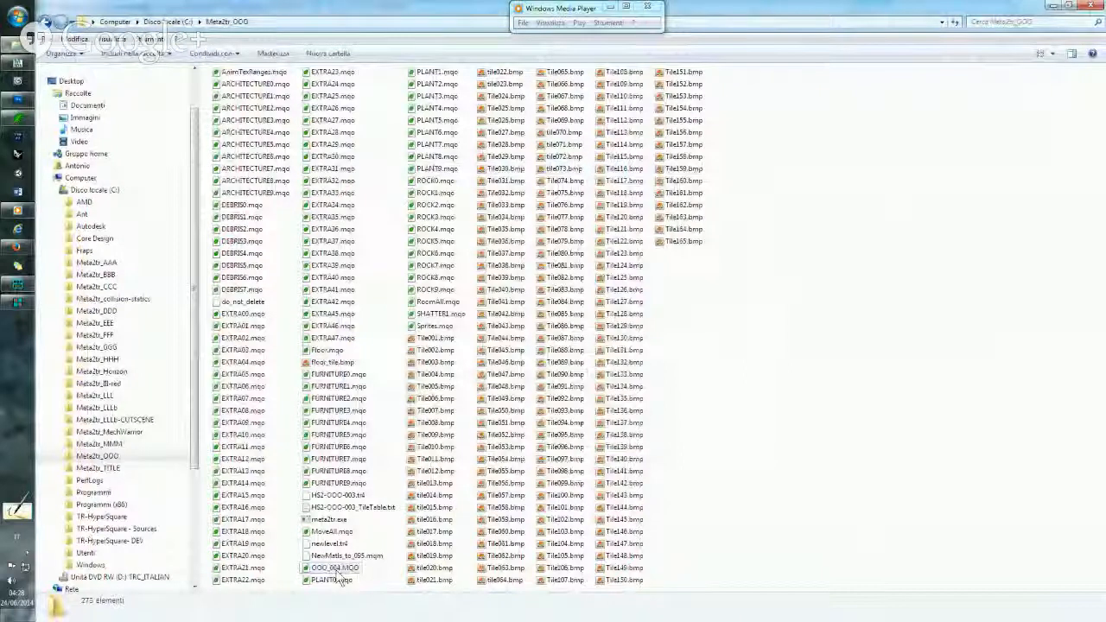
{"action": "left_click_drag", "start_coordinate": [341, 504], "coordinate": [339, 529]}
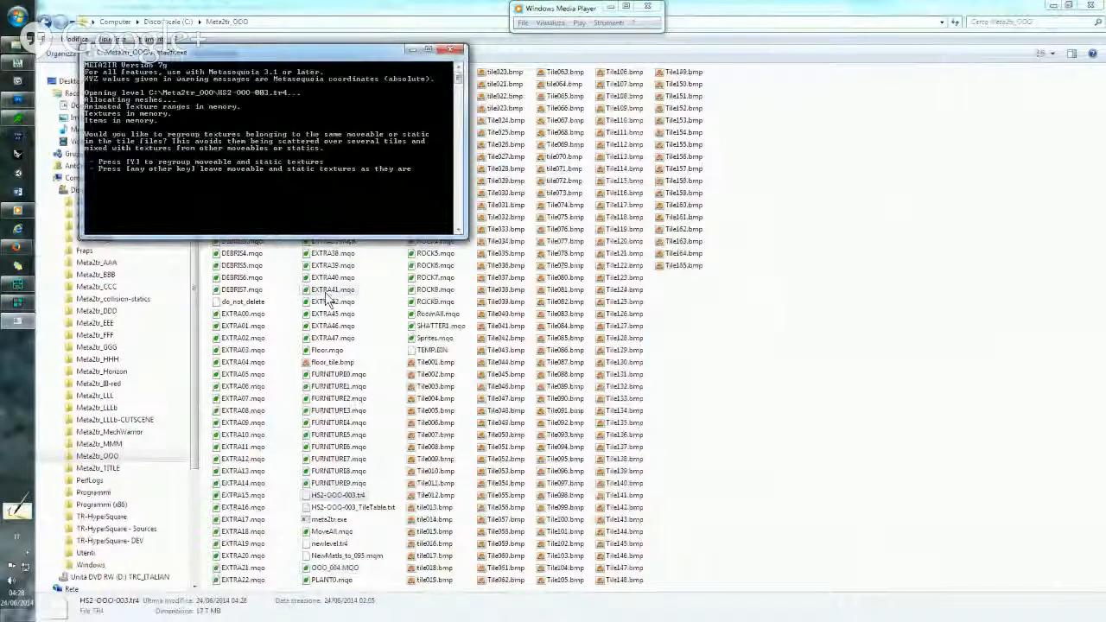
{"action": "key", "text": "n"}
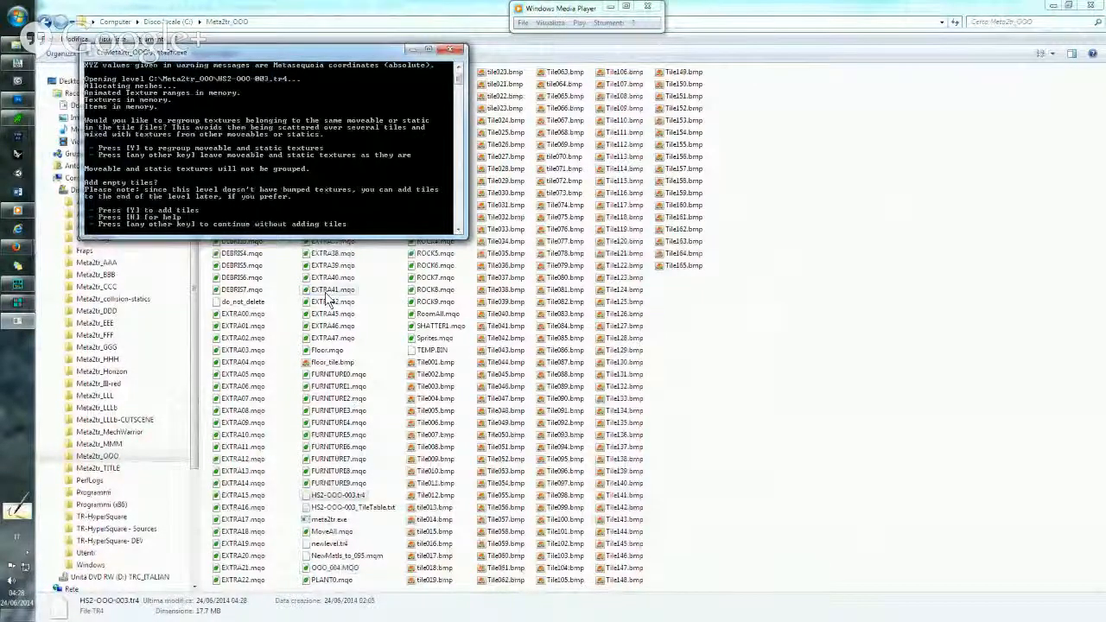
{"action": "key", "text": "y"}
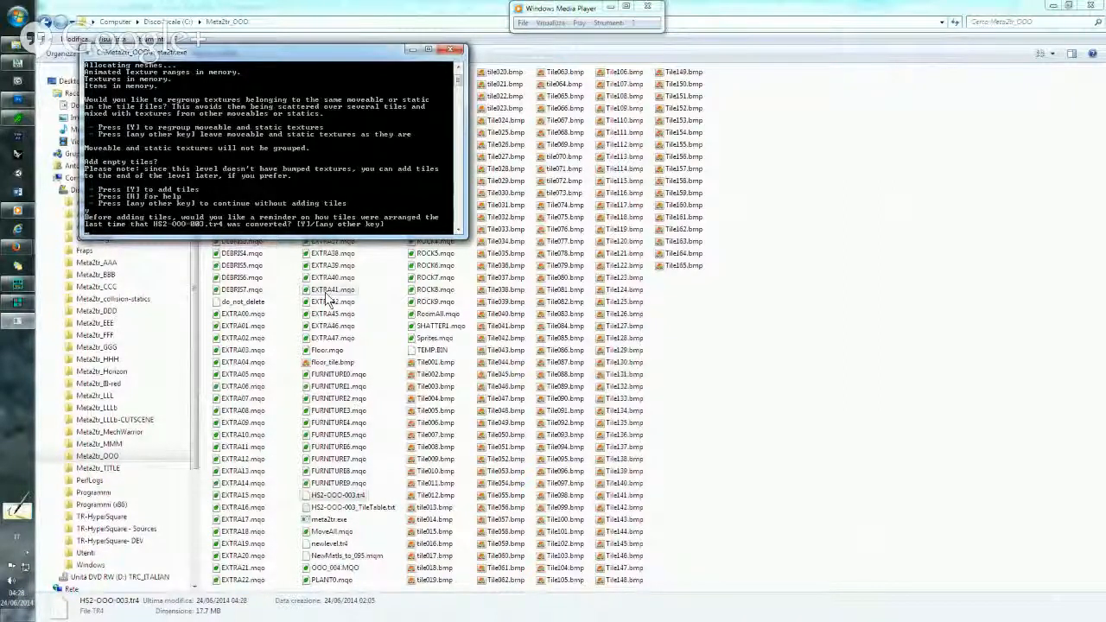
{"action": "key", "text": "y"}
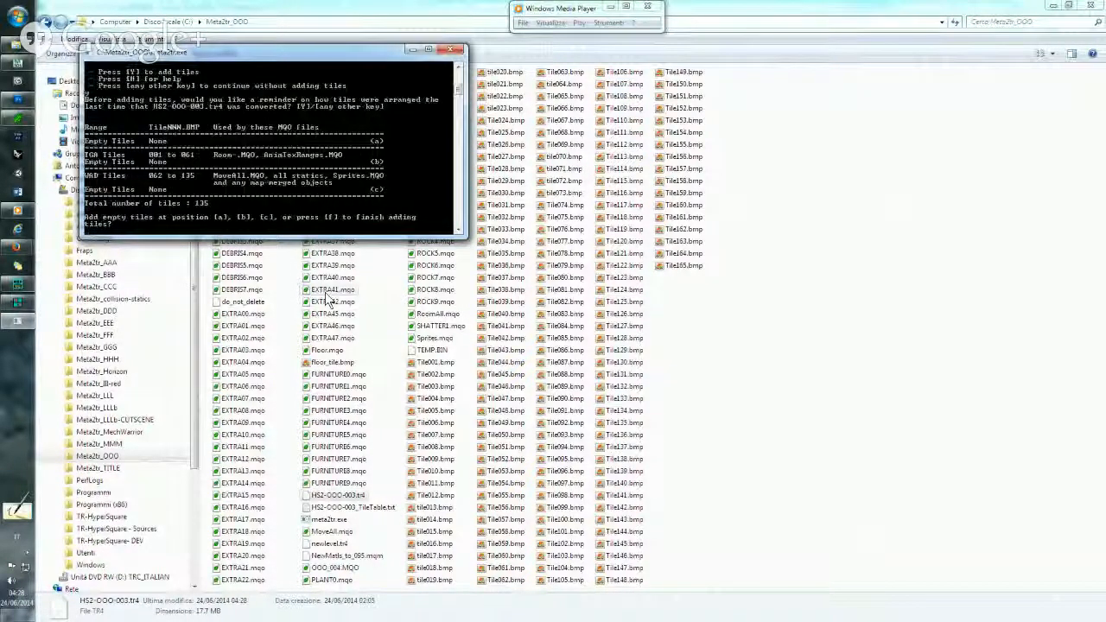
{"action": "key", "text": "a"}
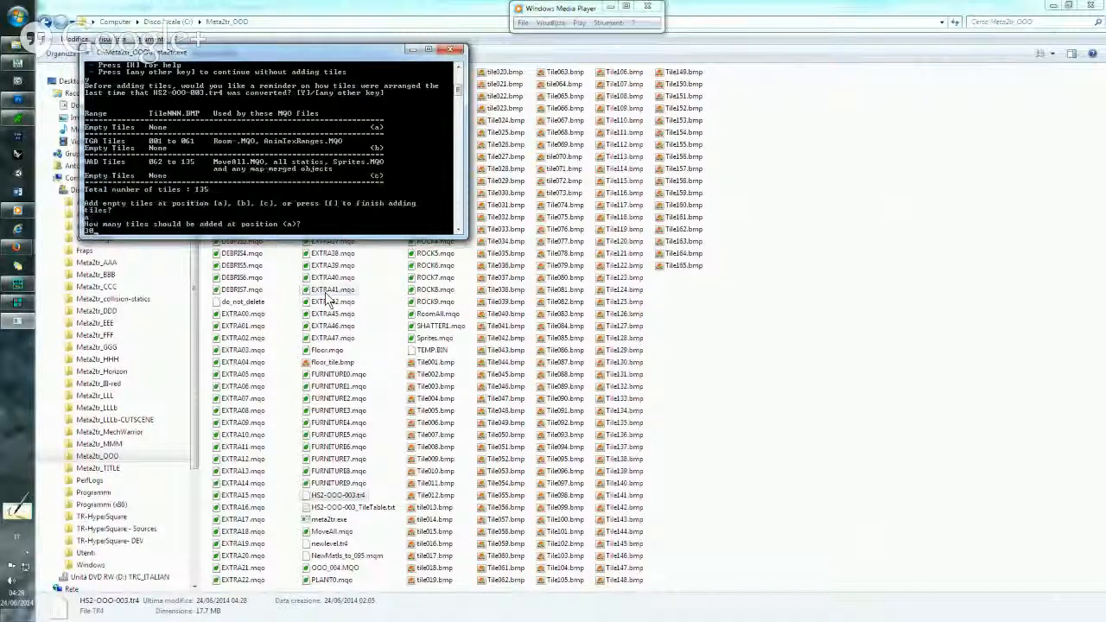
{"action": "key", "text": "Return"}
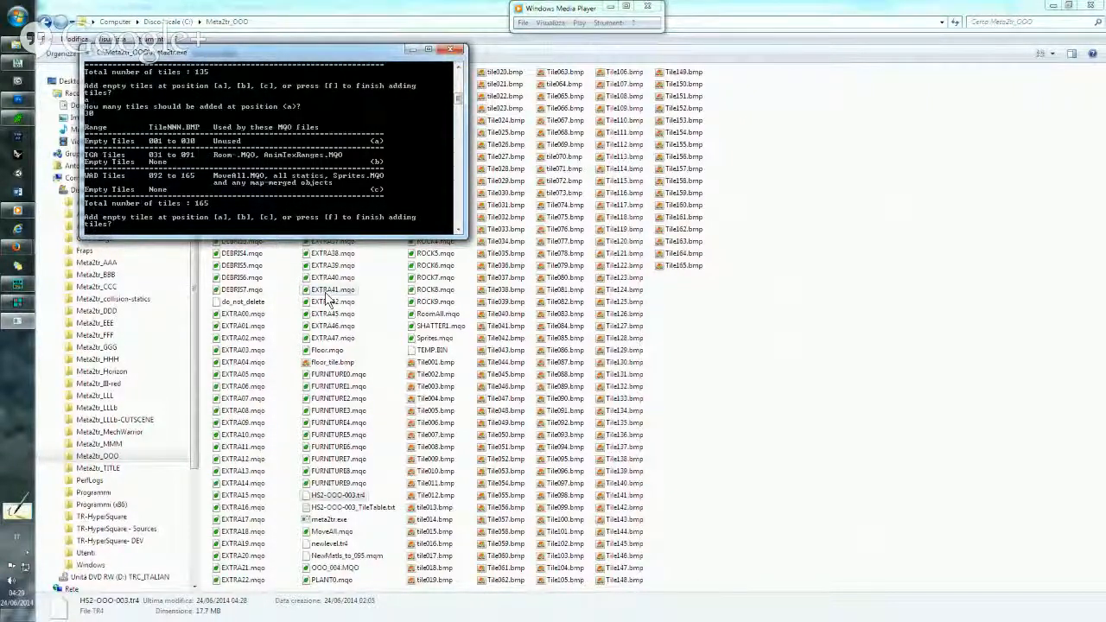
Finish adding tiles, write room visuals and collision to separate MQO files, and exit meta2tr.
{"action": "type", "text": "f"}
{"action": "key", "text": "Return"}
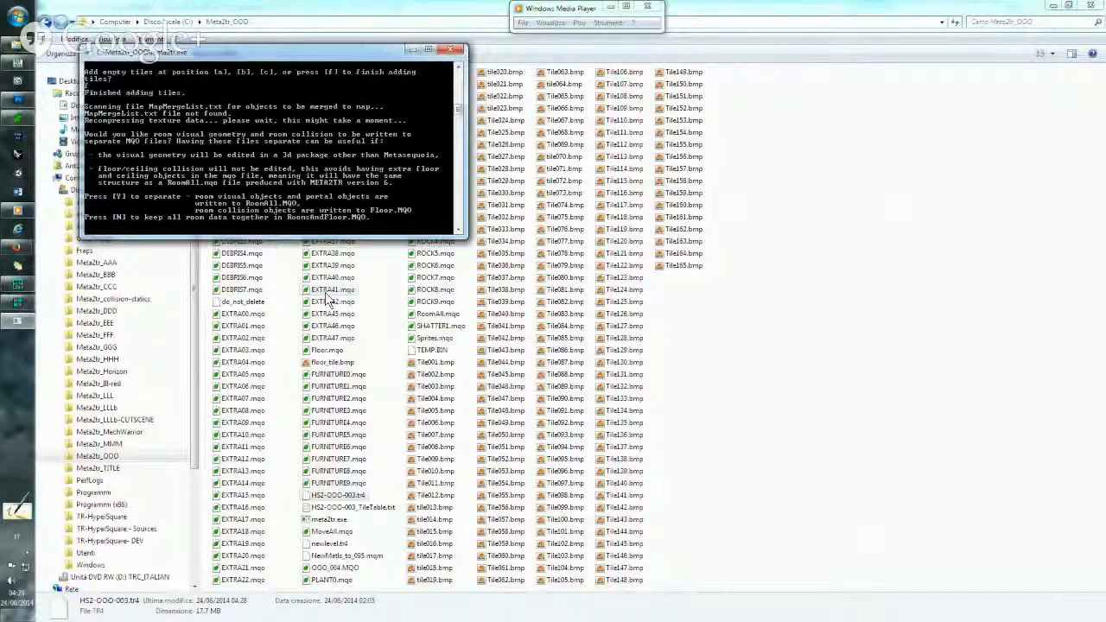
{"action": "key", "text": "y"}
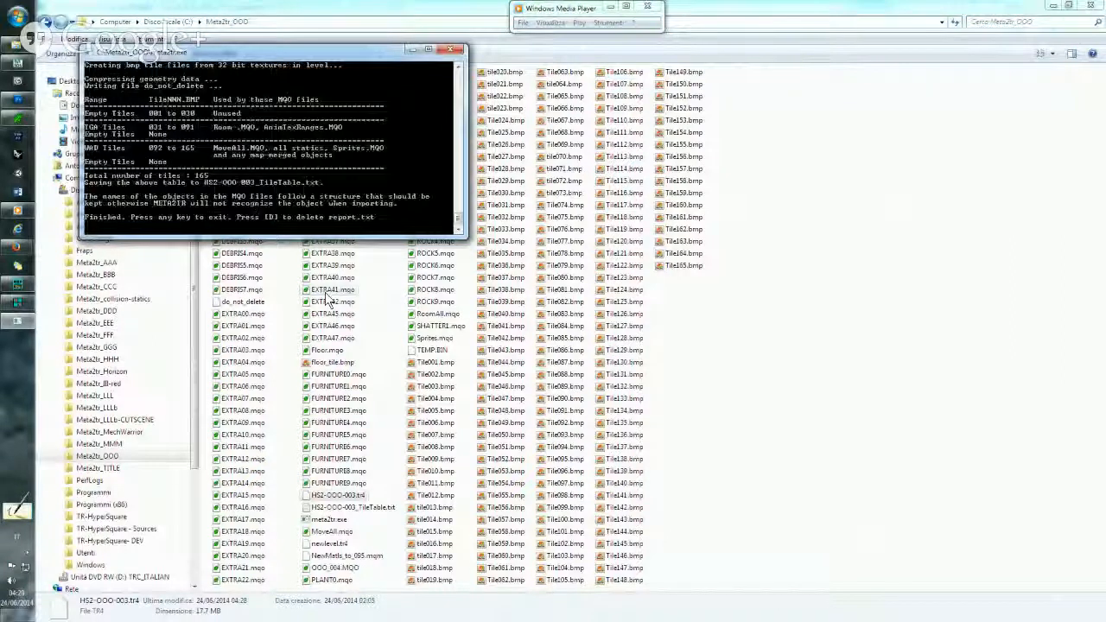
{"action": "key", "text": "Return"}
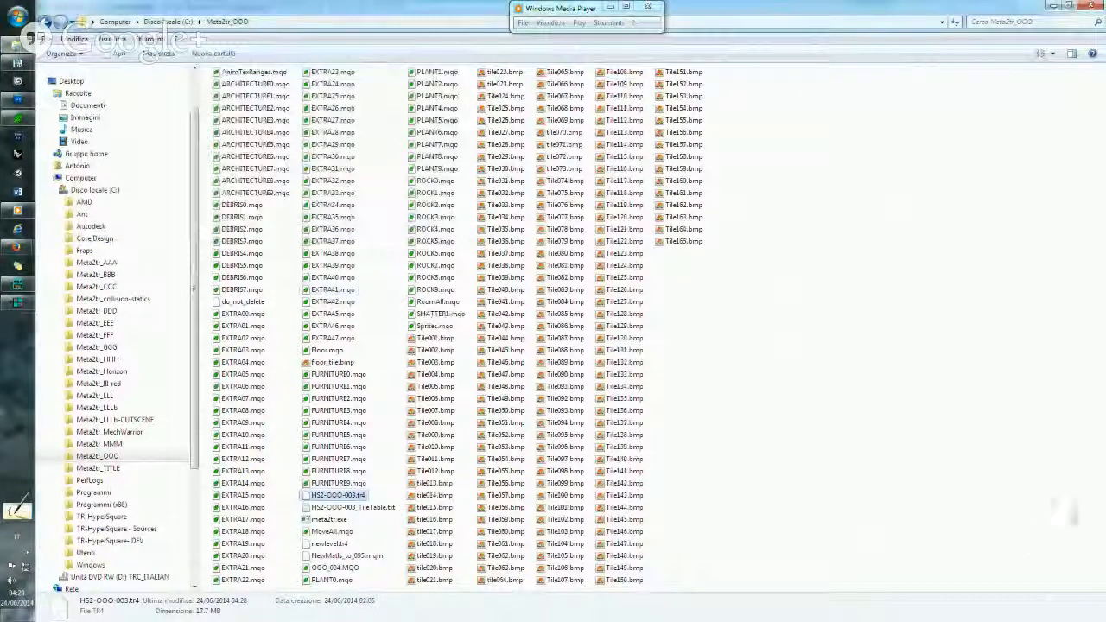
Open RoomAll.mqo from the Meta2tr_OOO folder in Metasequoia.
{"action": "mouse_move", "coordinate": [17, 63]}
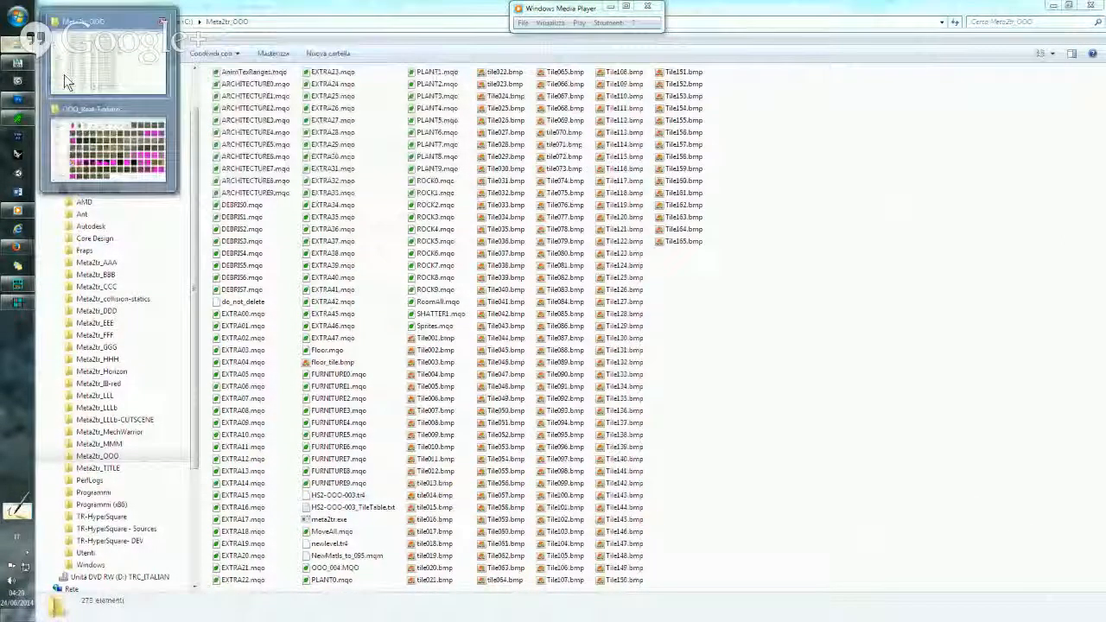
{"action": "left_click", "coordinate": [68, 82]}
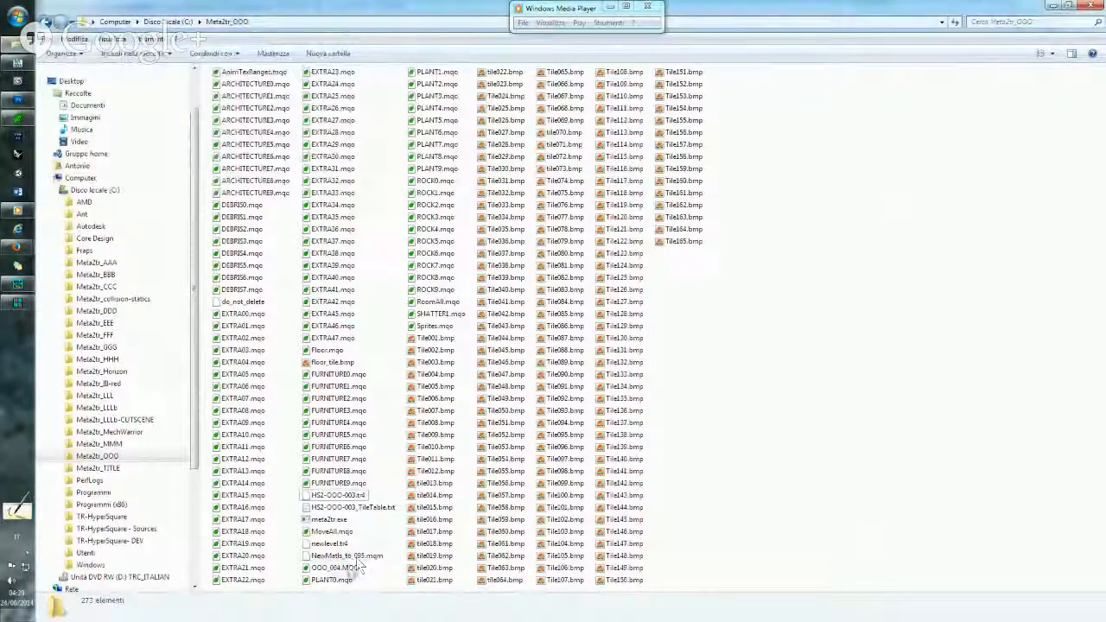
{"action": "left_click", "coordinate": [436, 302]}
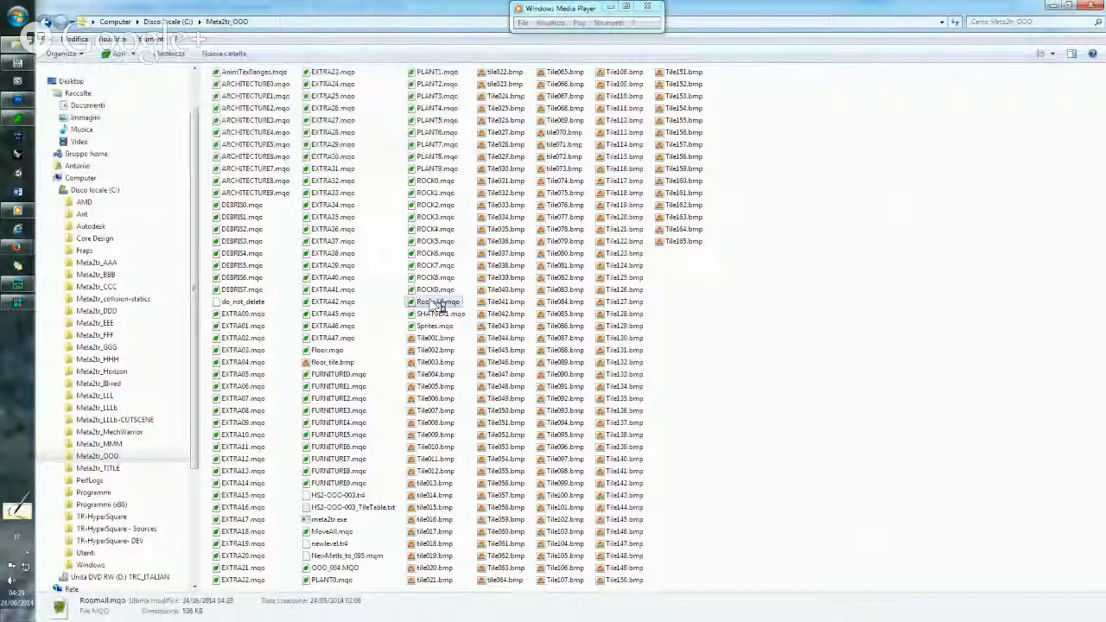
{"action": "double_click", "coordinate": [439, 305]}
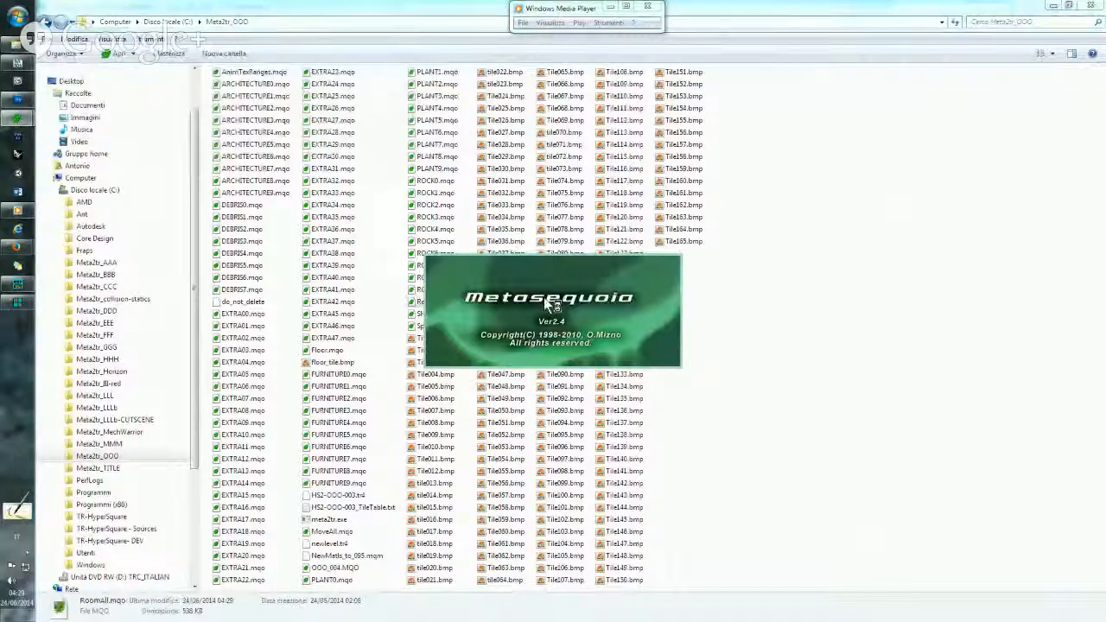
Toggle the visibility of Room027 to check its area against the other rooms, and close RoomAll.mqo.
{"action": "scroll", "coordinate": [938, 251], "scroll_direction": "down", "scroll_amount": 2}
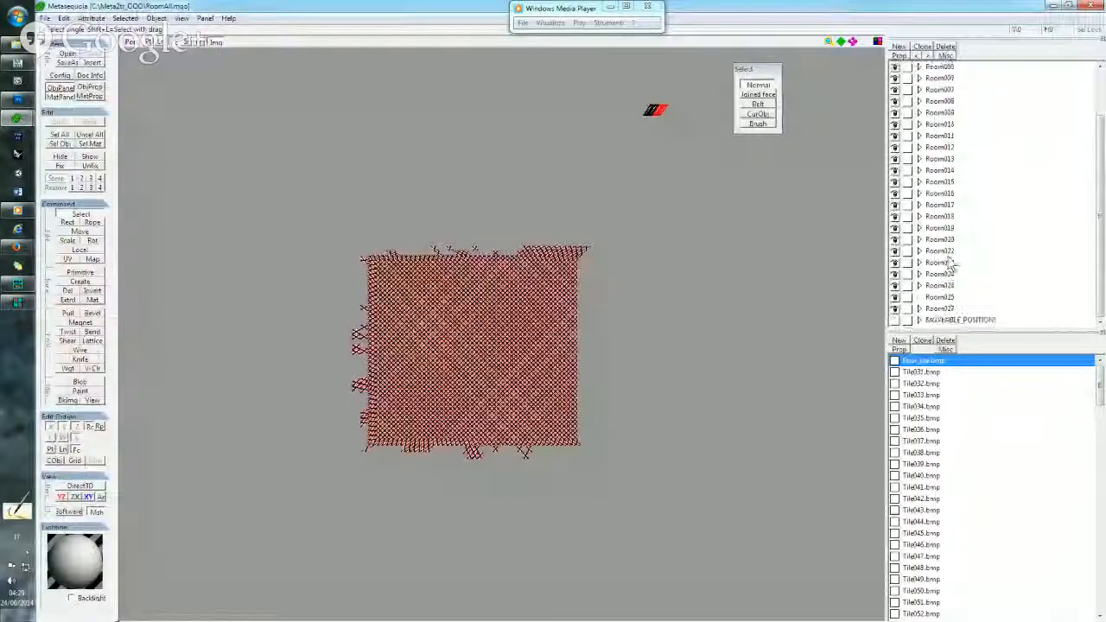
{"action": "left_click", "coordinate": [895, 309]}
{"action": "left_click", "coordinate": [895, 308]}
{"action": "left_click", "coordinate": [895, 308]}
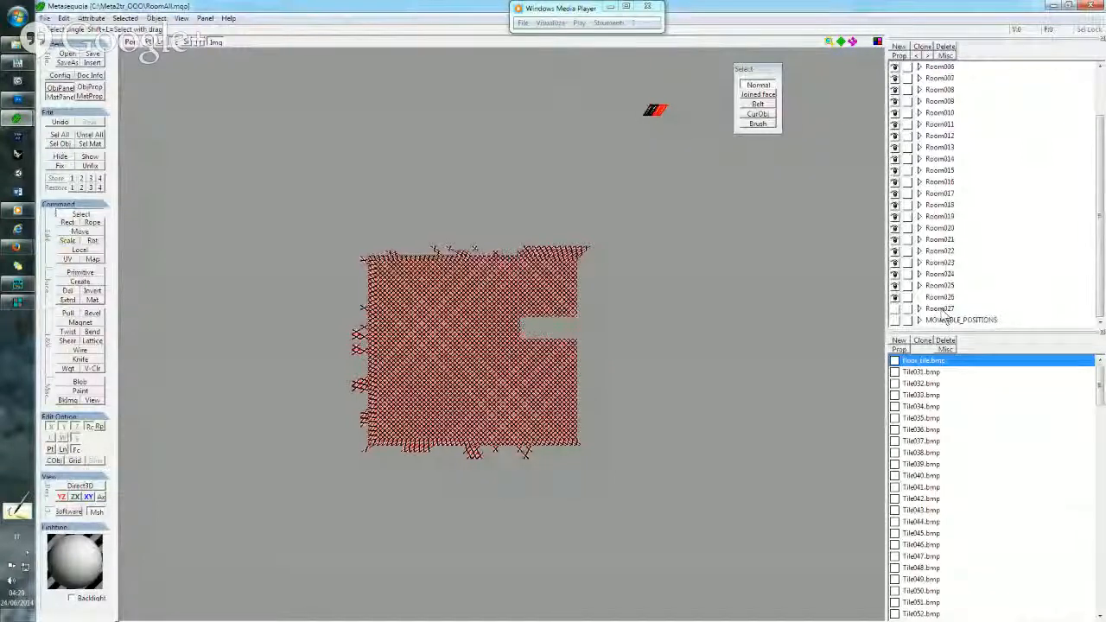
{"action": "left_click", "coordinate": [894, 309]}
{"action": "left_click", "coordinate": [895, 308]}
{"action": "left_click", "coordinate": [894, 308]}
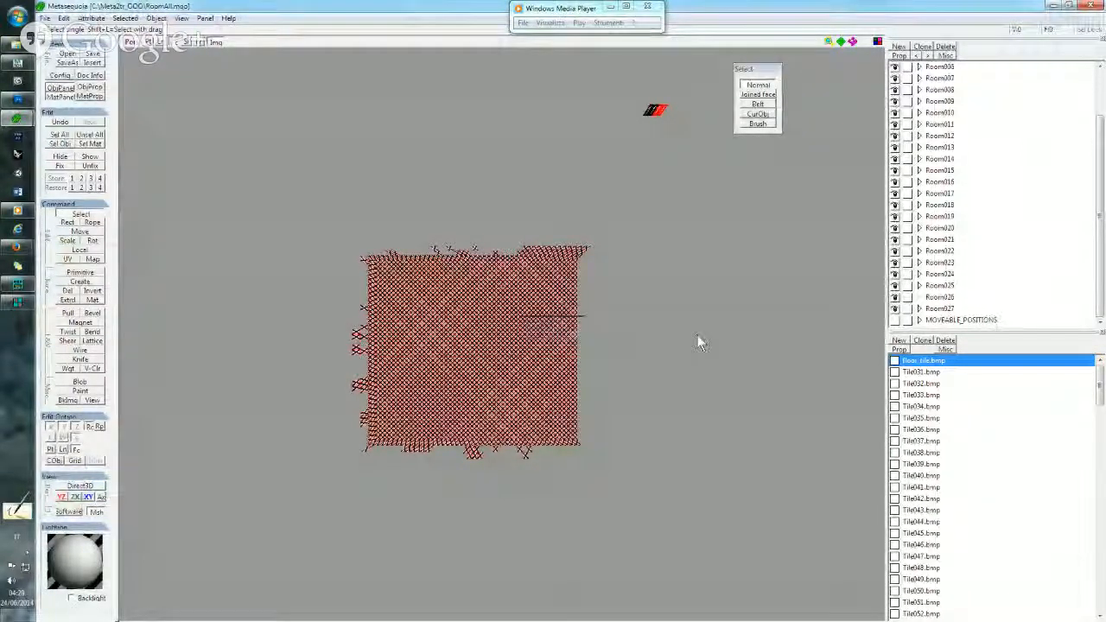
{"action": "right_click_drag", "start_coordinate": [700, 343], "coordinate": [654, 262]}
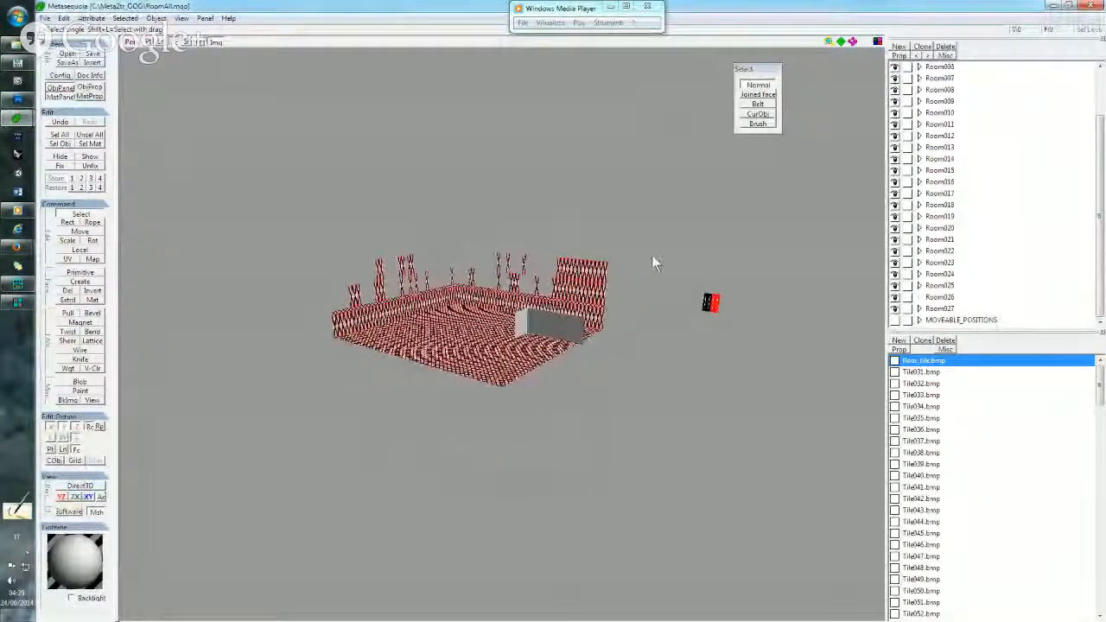
{"action": "left_click", "coordinate": [1092, 9]}
{"action": "left_click", "coordinate": [580, 358]}
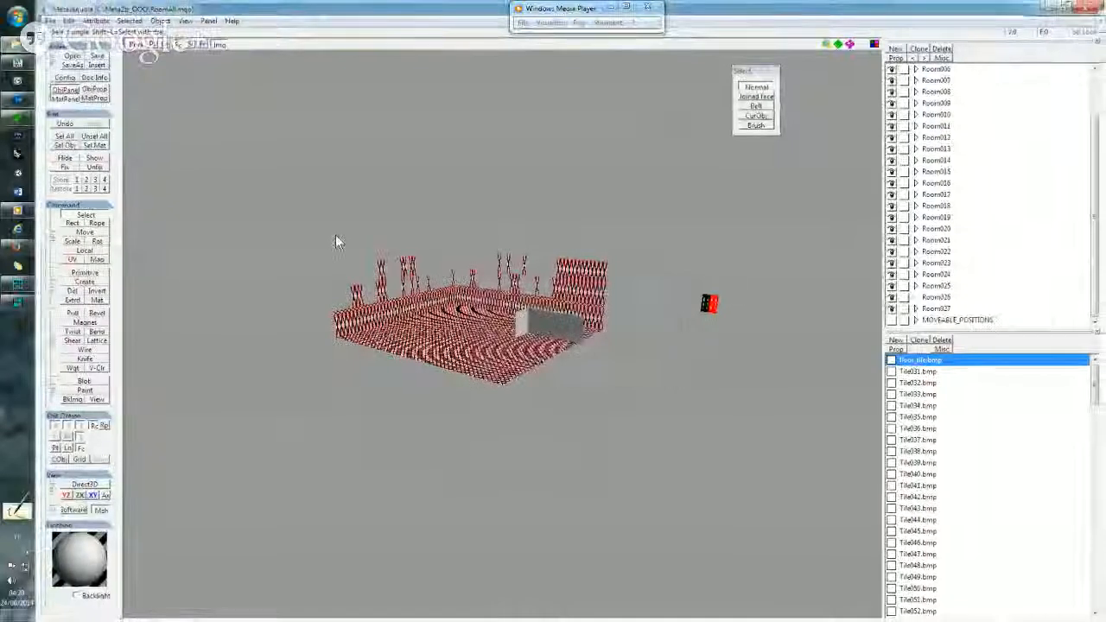
Copy Tile001.bmp through Tile095.bmp from OOO_Real-Textures into Meta2tr_OOO, replacing all files with the same names.
{"action": "mouse_move", "coordinate": [15, 61]}
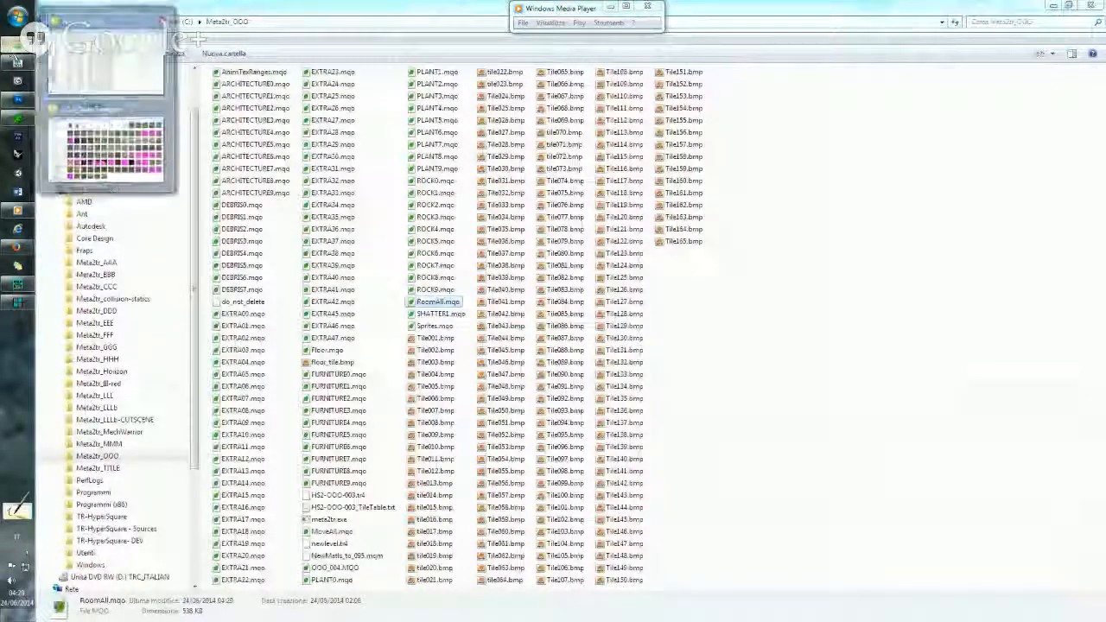
{"action": "left_click", "coordinate": [111, 142]}
{"action": "scroll", "coordinate": [623, 488], "scroll_direction": "down", "scroll_amount": 1}
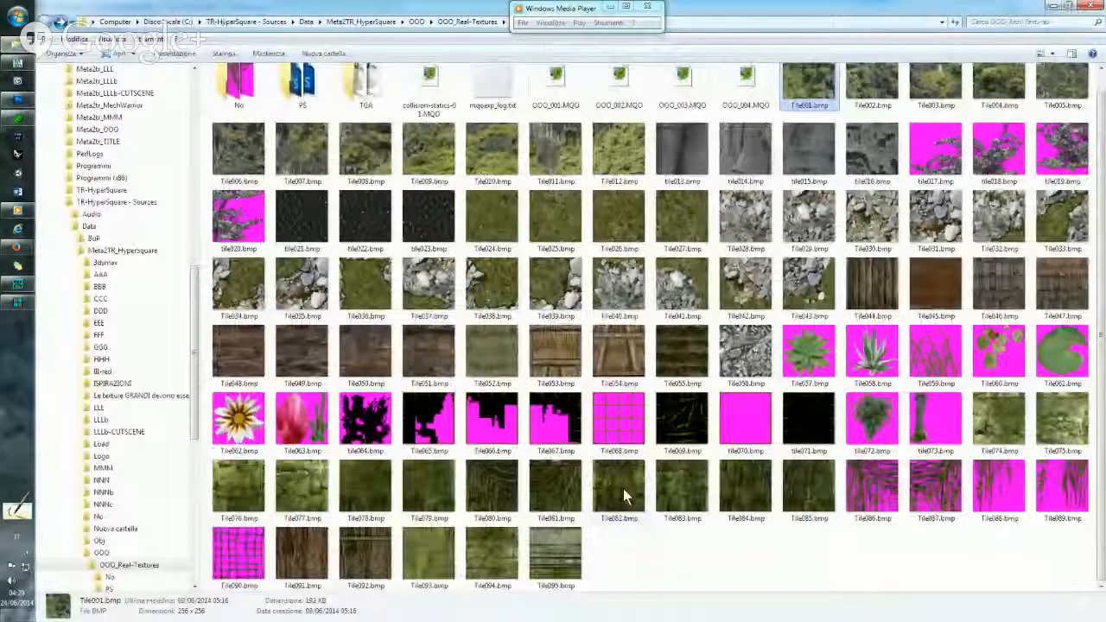
{"action": "left_click", "coordinate": [551, 554], "text": "shift"}
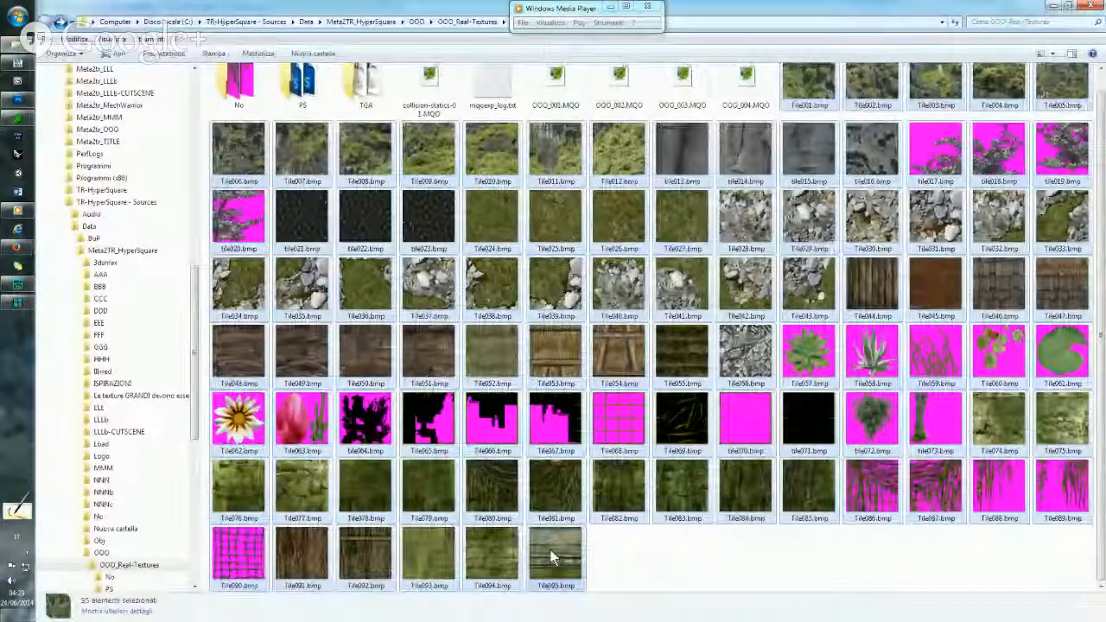
{"action": "mouse_move", "coordinate": [26, 63]}
{"action": "left_click", "coordinate": [103, 73]}
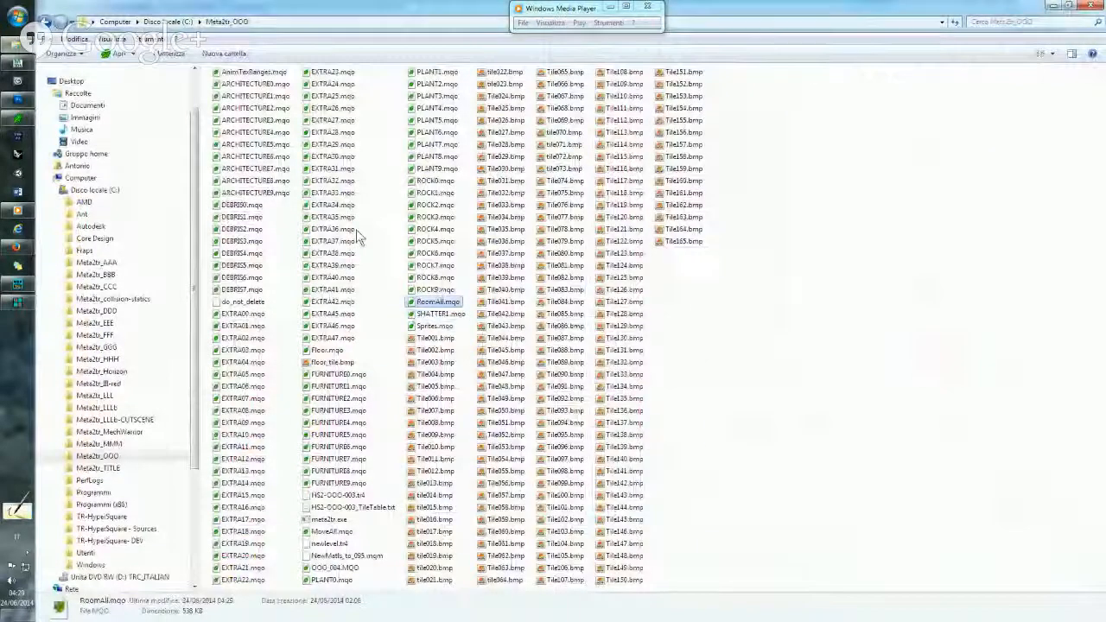
{"action": "key", "text": "ctrl+v"}
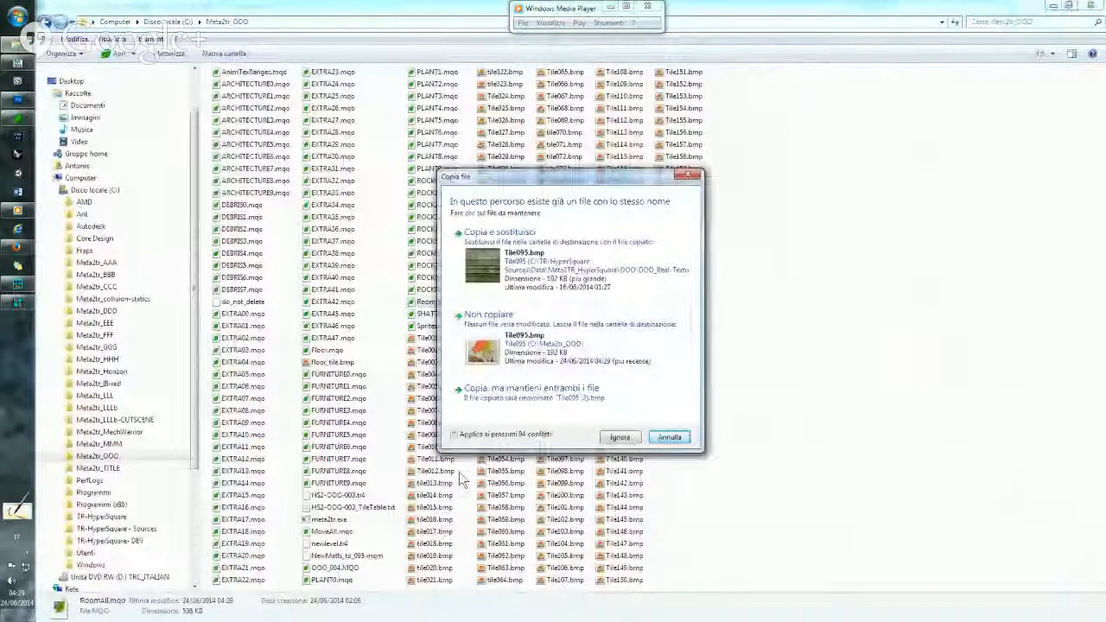
{"action": "left_click", "coordinate": [455, 434]}
{"action": "left_click", "coordinate": [484, 263]}
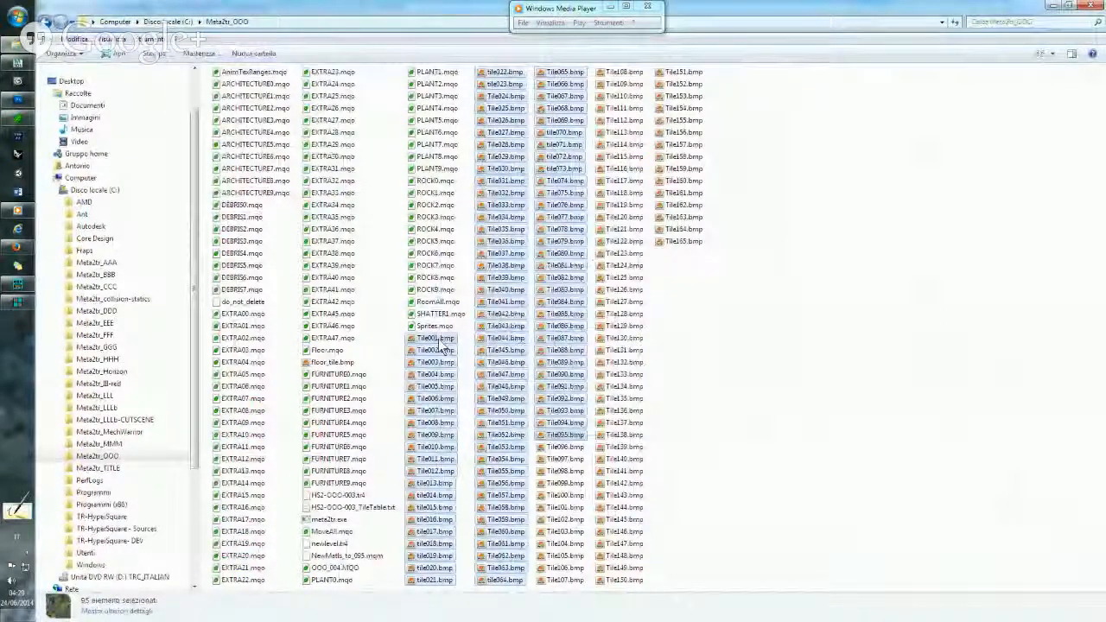
Paste the copied tile bitmaps into Meta2tr_OOO once more, replacing all conflicting files.
{"action": "left_click", "coordinate": [437, 435]}
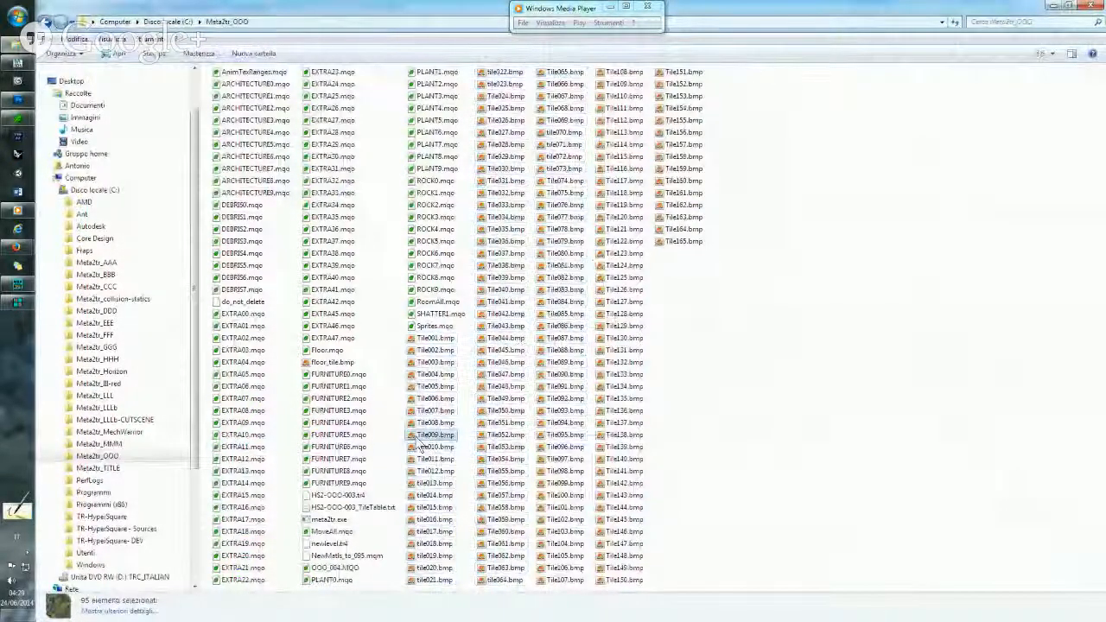
{"action": "left_click", "coordinate": [860, 399]}
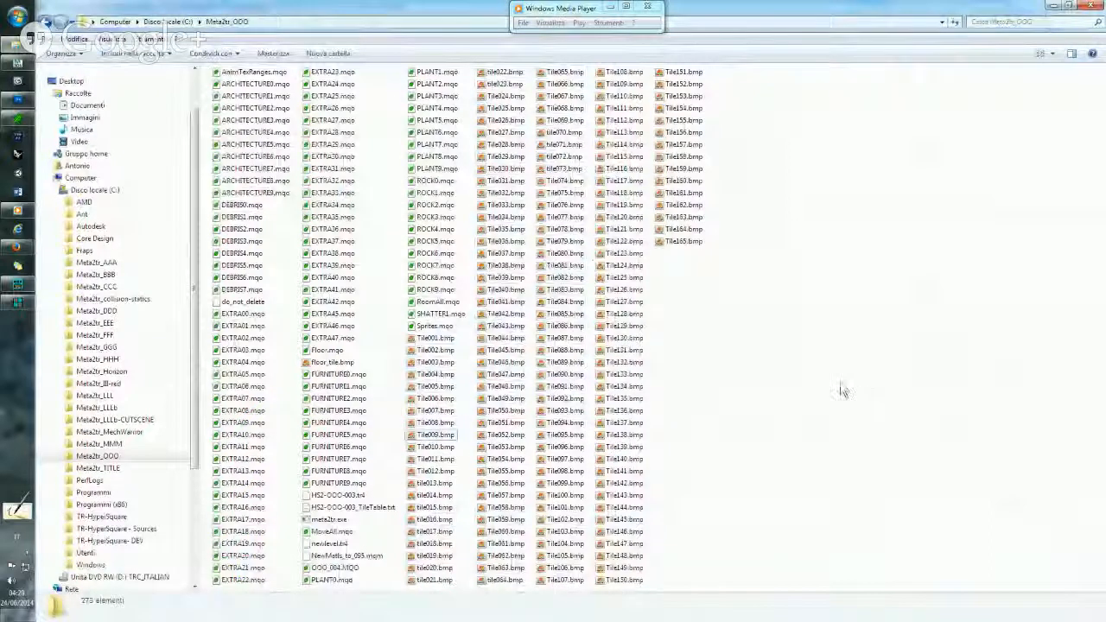
{"action": "key", "text": "ctrl+v"}
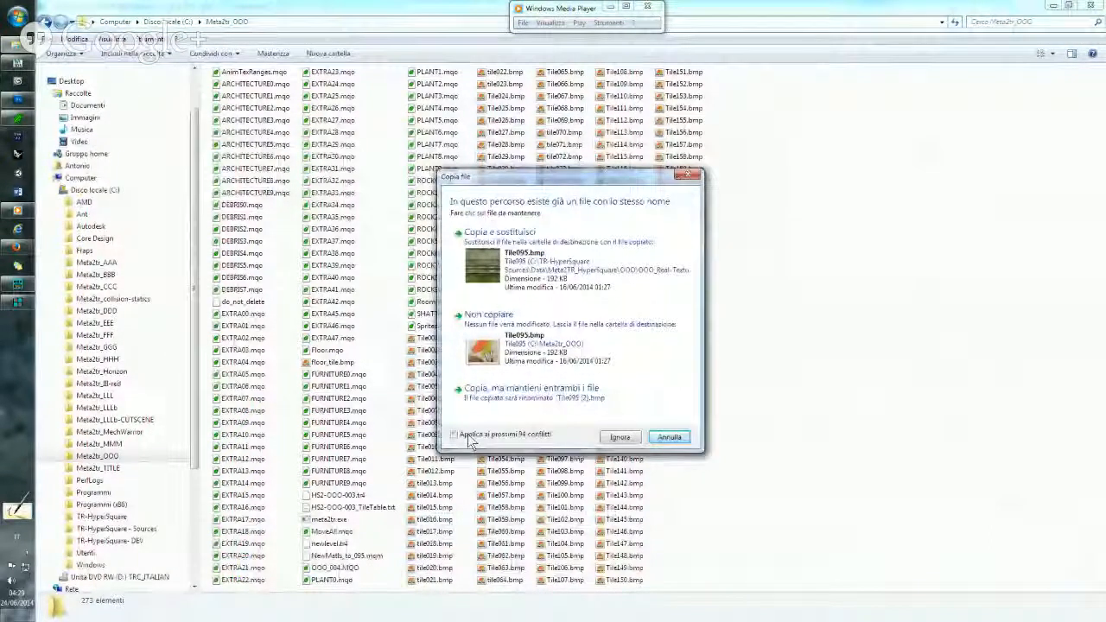
{"action": "left_click", "coordinate": [487, 275]}
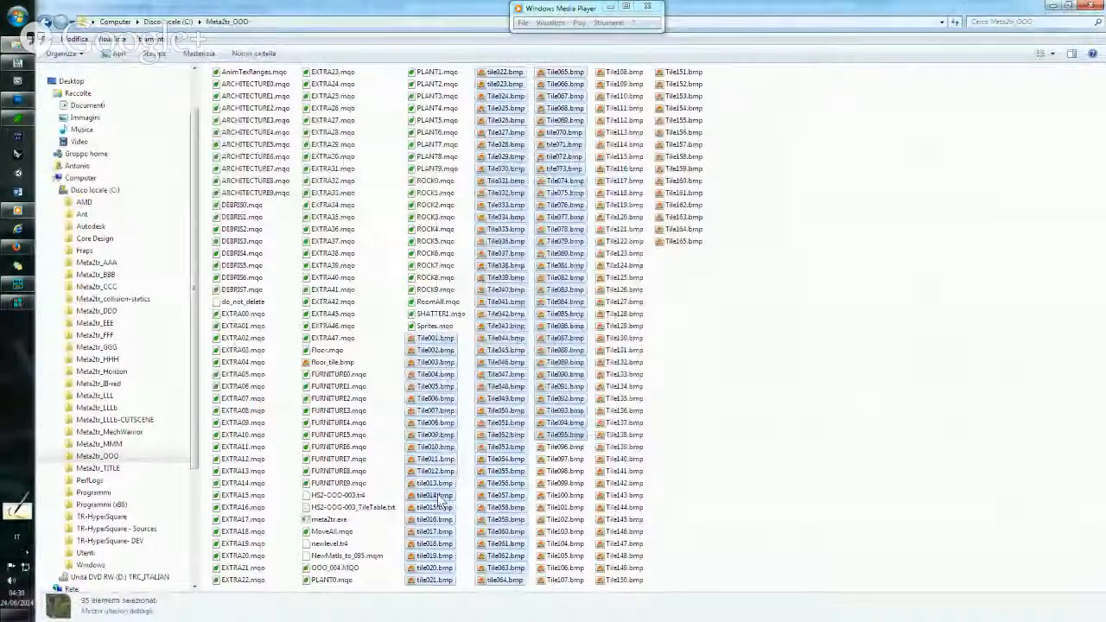
Run meta2tr.exe on OOO_004.MQO, continue past the animated-texture warning to build newlevel.tr4, and close the converter and the Metasequoia window.
{"action": "left_click_drag", "start_coordinate": [440, 499], "coordinate": [331, 522]}
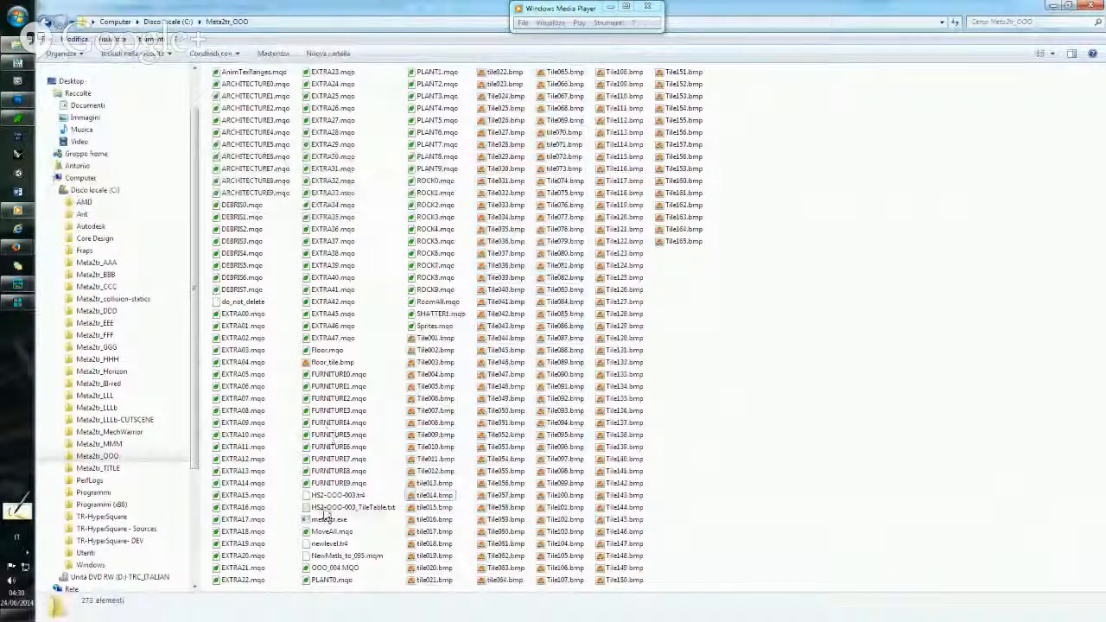
{"action": "double_click", "coordinate": [342, 569]}
{"action": "left_click_drag", "start_coordinate": [342, 569], "coordinate": [357, 523]}
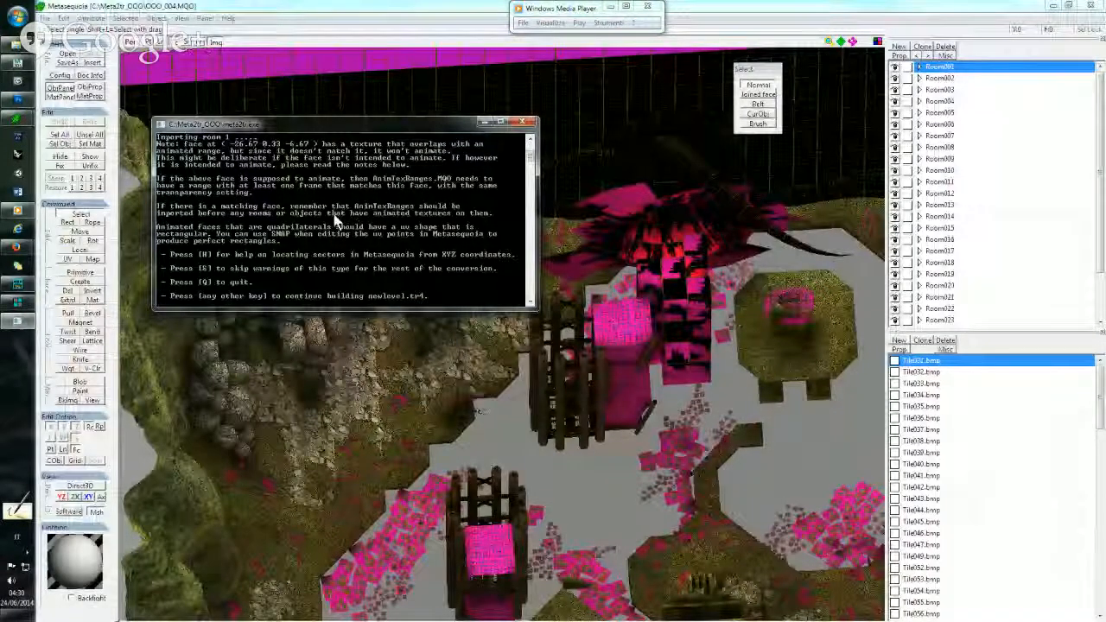
{"action": "left_click", "coordinate": [1091, 5]}
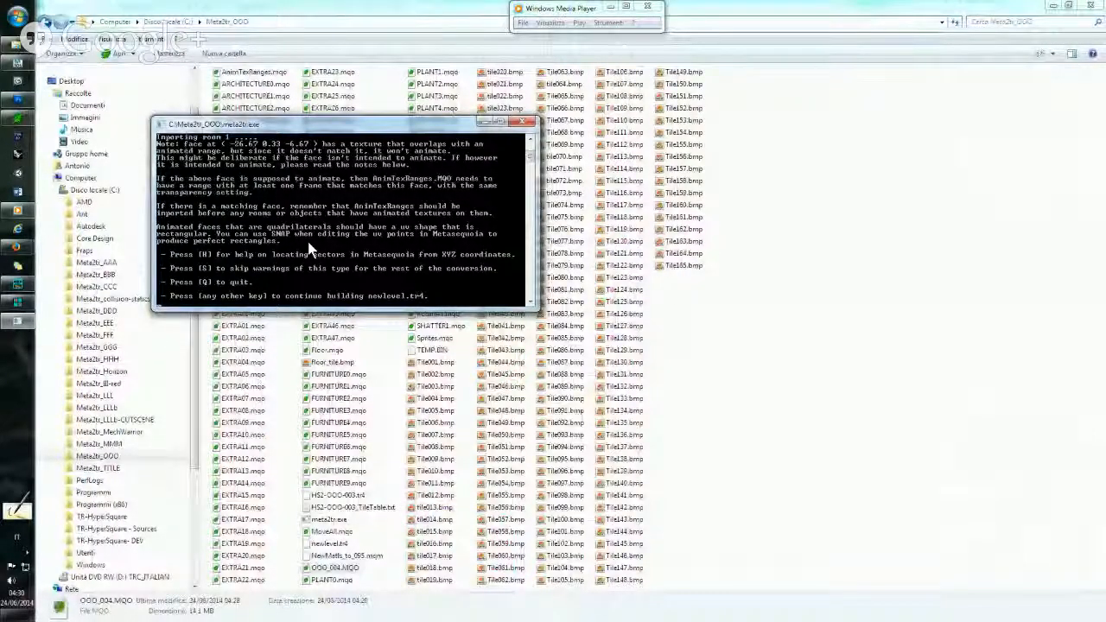
{"action": "key", "text": "Return"}
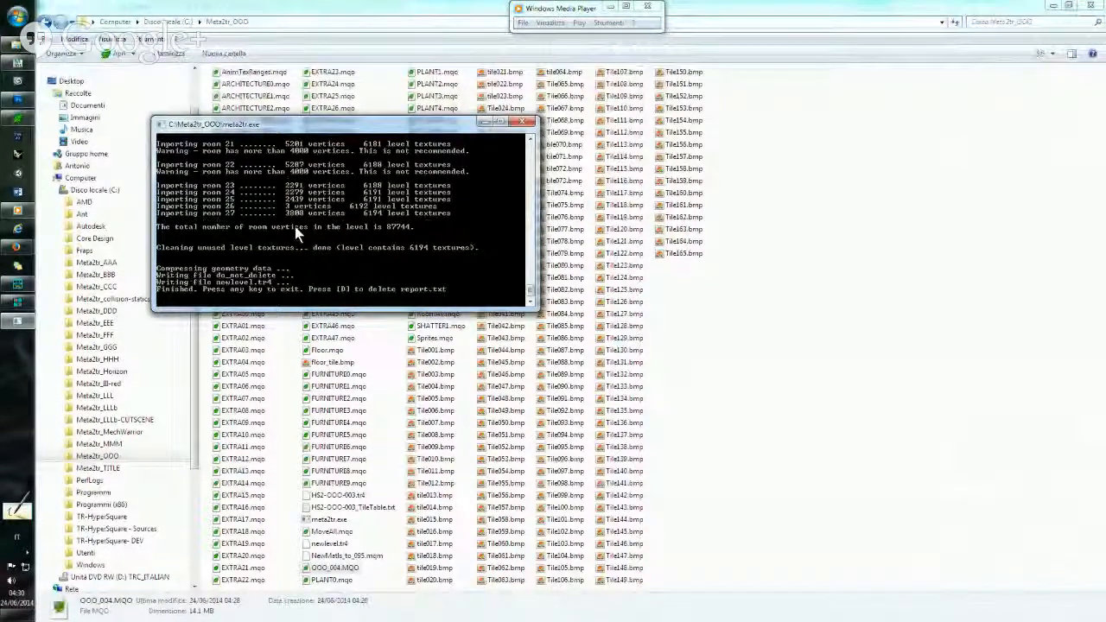
{"action": "key", "text": "Return"}
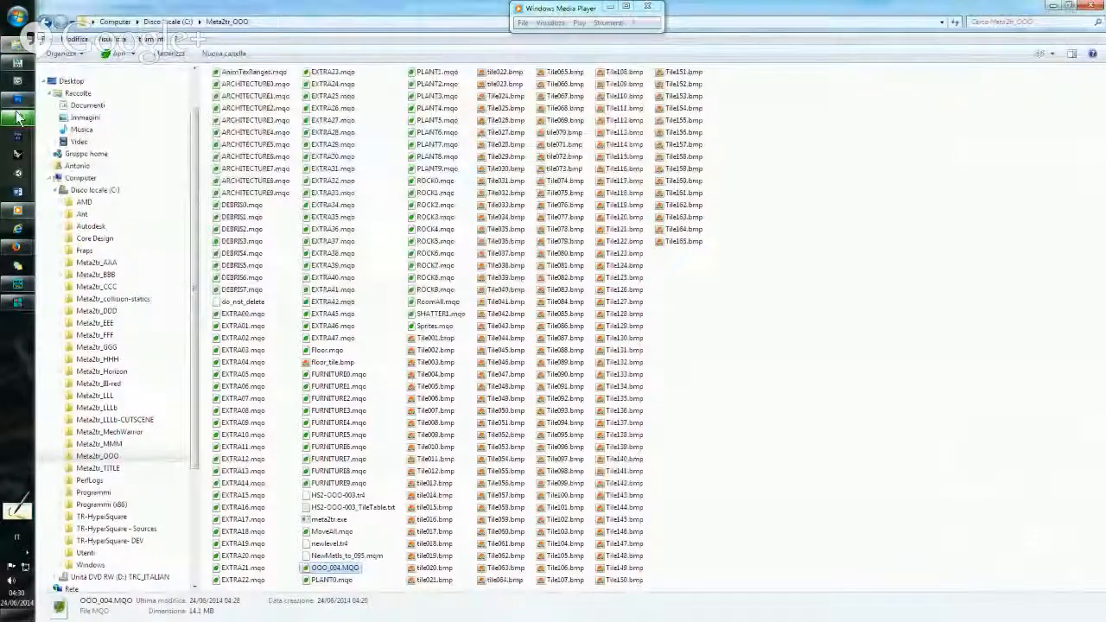
Switch to Metasequoia and display the unwrapped UV layout of Room009 for the current object only, framing its texture tile.
{"action": "left_click", "coordinate": [17, 117]}
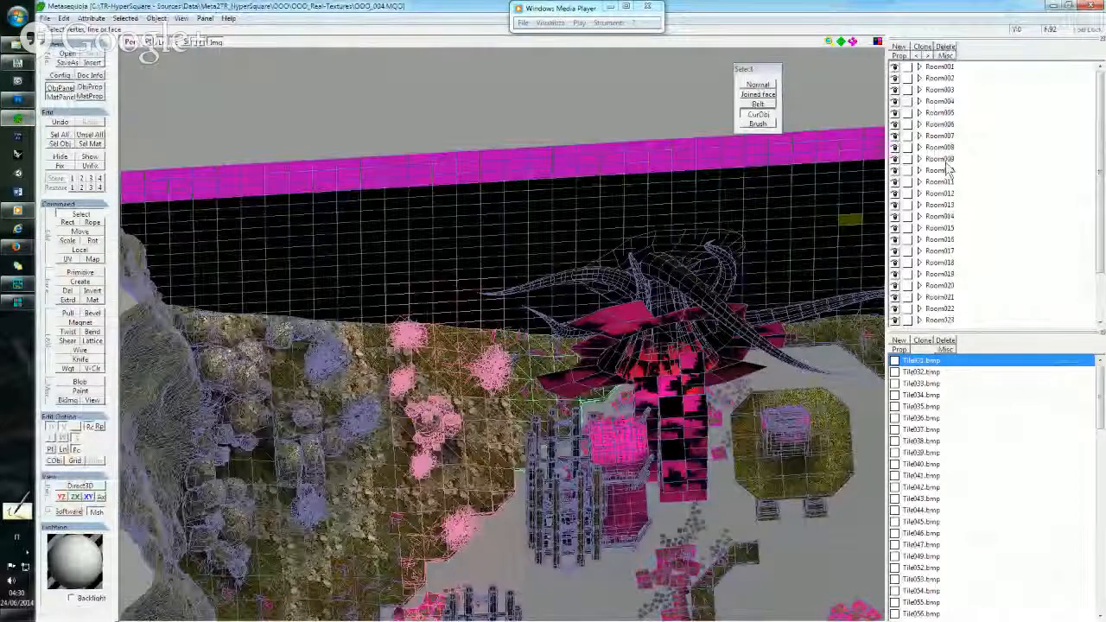
{"action": "left_click", "coordinate": [939, 159]}
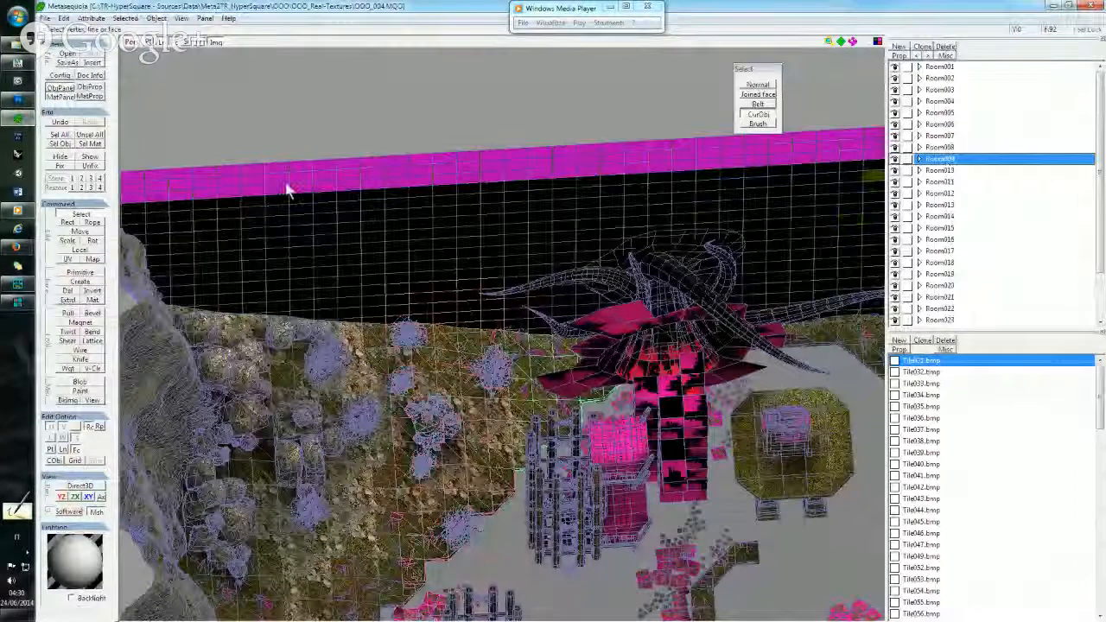
{"action": "left_click", "coordinate": [68, 259]}
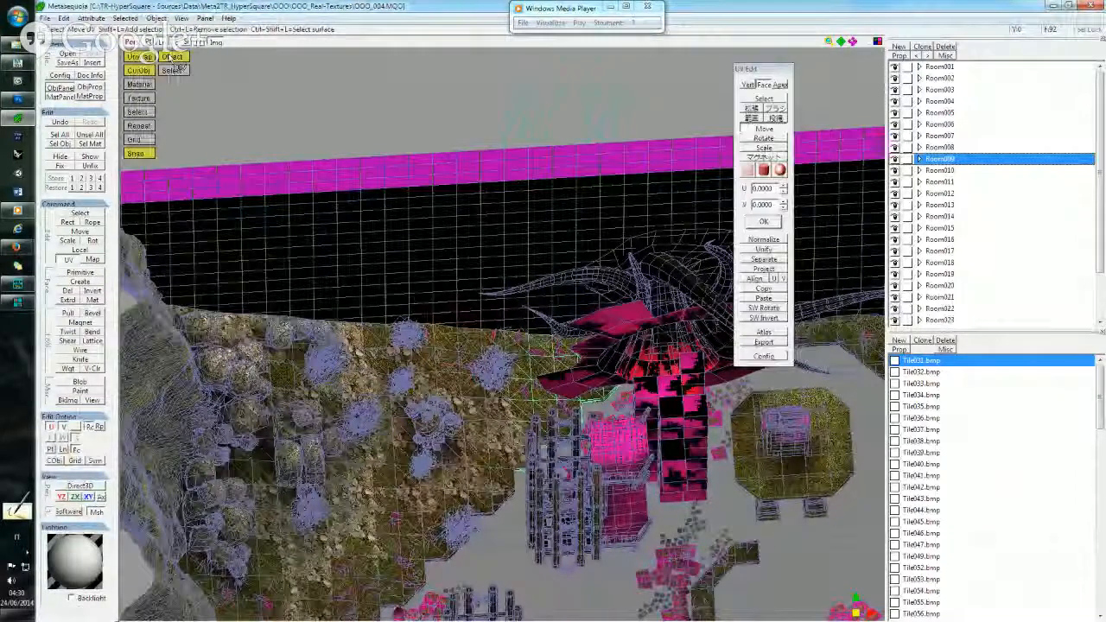
{"action": "scroll", "coordinate": [465, 347], "scroll_direction": "down", "scroll_amount": 8}
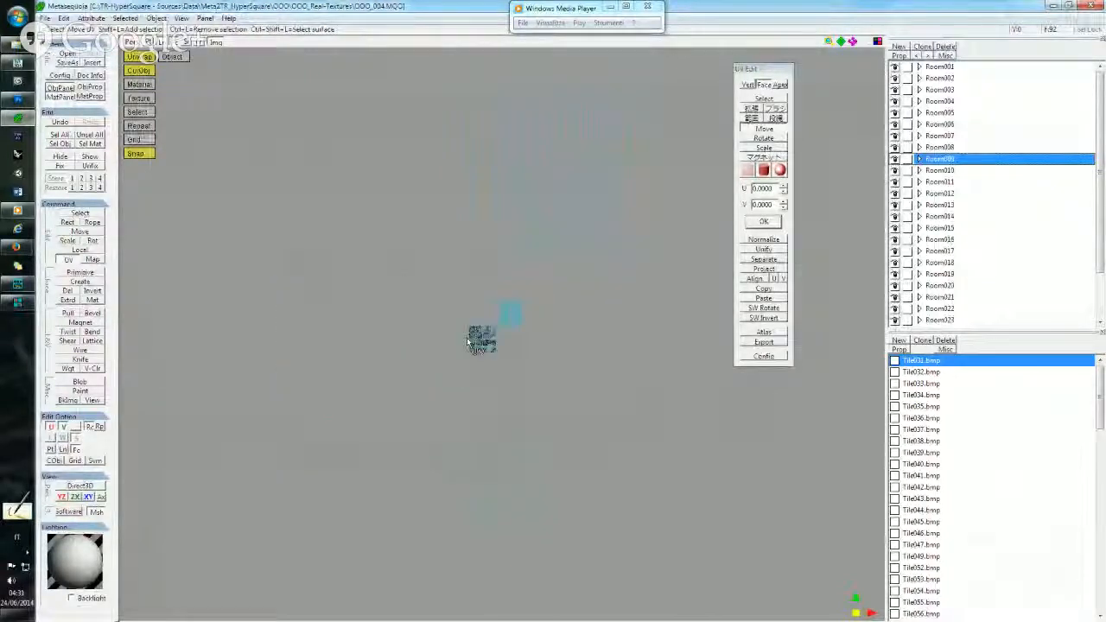
{"action": "scroll", "coordinate": [471, 342], "scroll_direction": "up", "scroll_amount": 8}
{"action": "scroll", "coordinate": [471, 342], "scroll_direction": "down", "scroll_amount": 2}
{"action": "scroll", "coordinate": [471, 342], "scroll_direction": "down", "scroll_amount": 3}
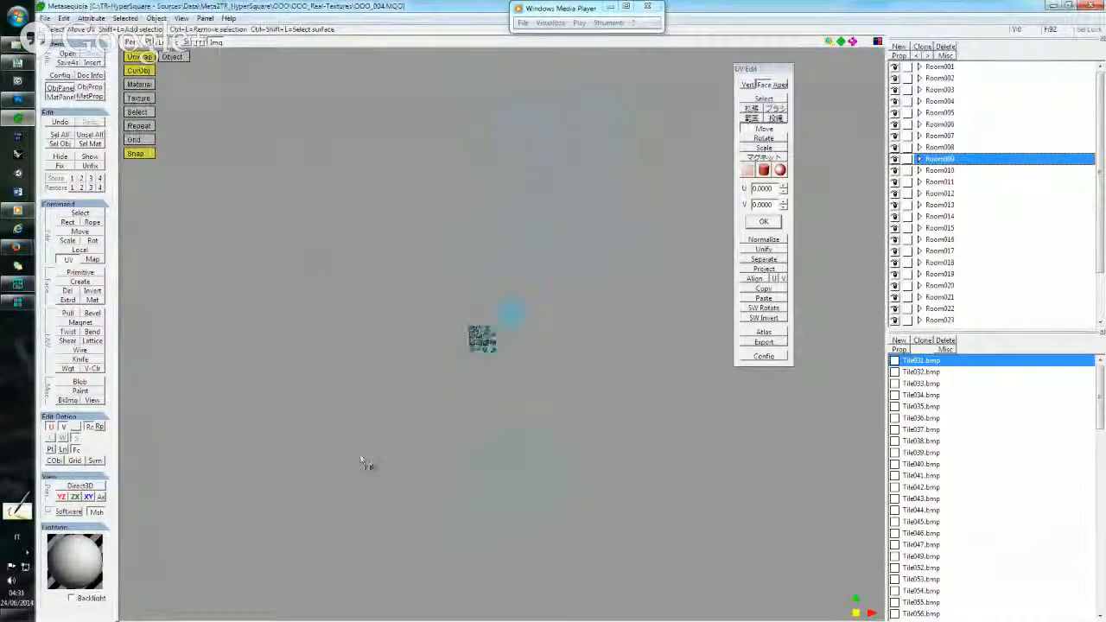
{"action": "scroll", "coordinate": [558, 297], "scroll_direction": "up", "scroll_amount": 5}
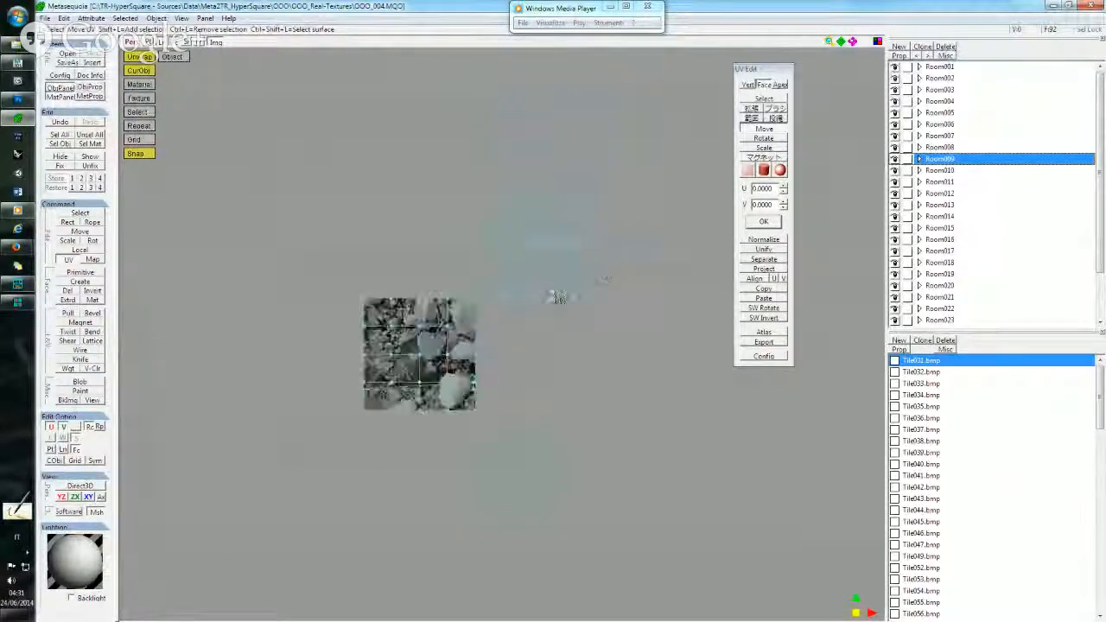
Show the UV grid, preview the texture repeated around Room009's UV faces, and turn the repeat off again.
{"action": "left_click", "coordinate": [134, 139]}
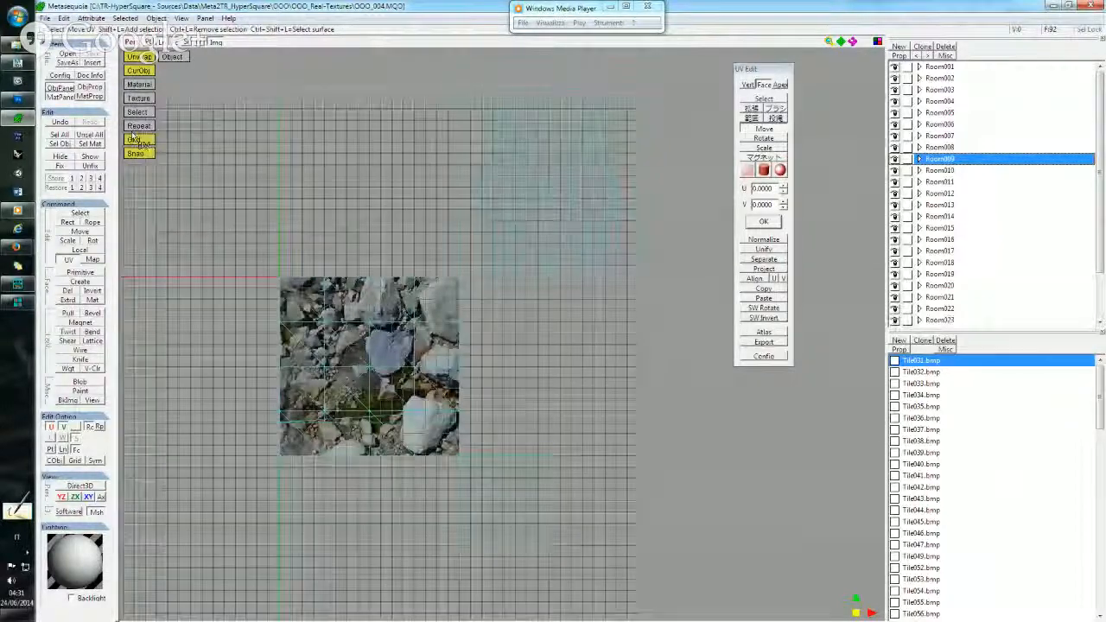
{"action": "left_click", "coordinate": [138, 125]}
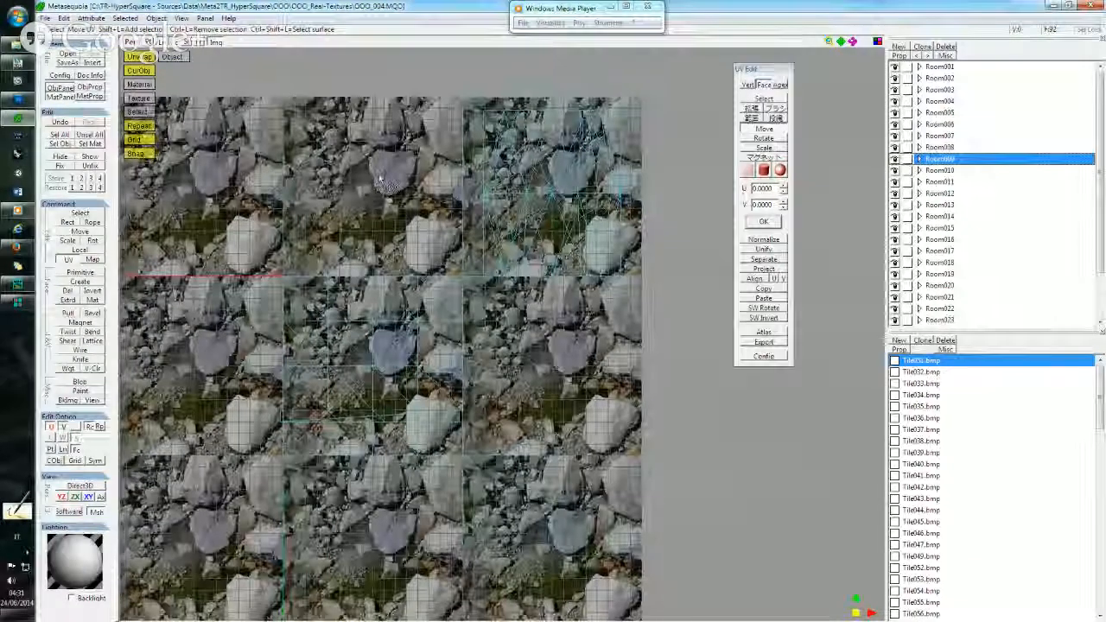
{"action": "middle_click_drag", "start_coordinate": [372, 188], "coordinate": [480, 141]}
{"action": "scroll", "coordinate": [308, 227], "scroll_direction": "up", "scroll_amount": 5}
{"action": "middle_click_drag", "start_coordinate": [309, 227], "coordinate": [281, 293]}
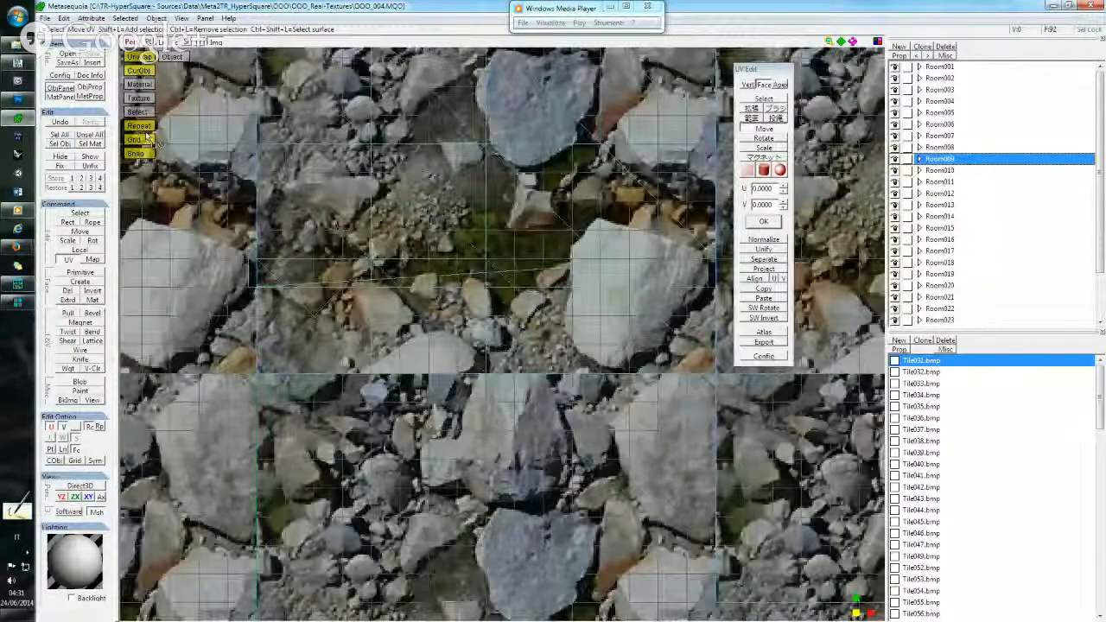
{"action": "left_click", "coordinate": [143, 126]}
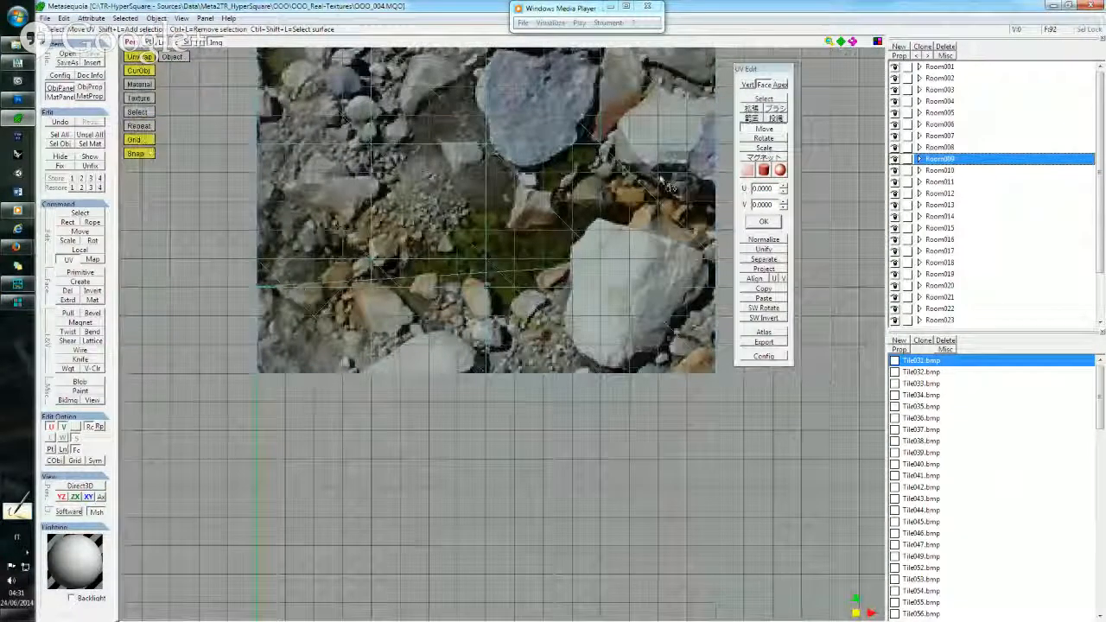
Select the Room009 UV faces that overrun the texture tile and move them with grid snapping inside its borders.
{"action": "left_click", "coordinate": [760, 98]}
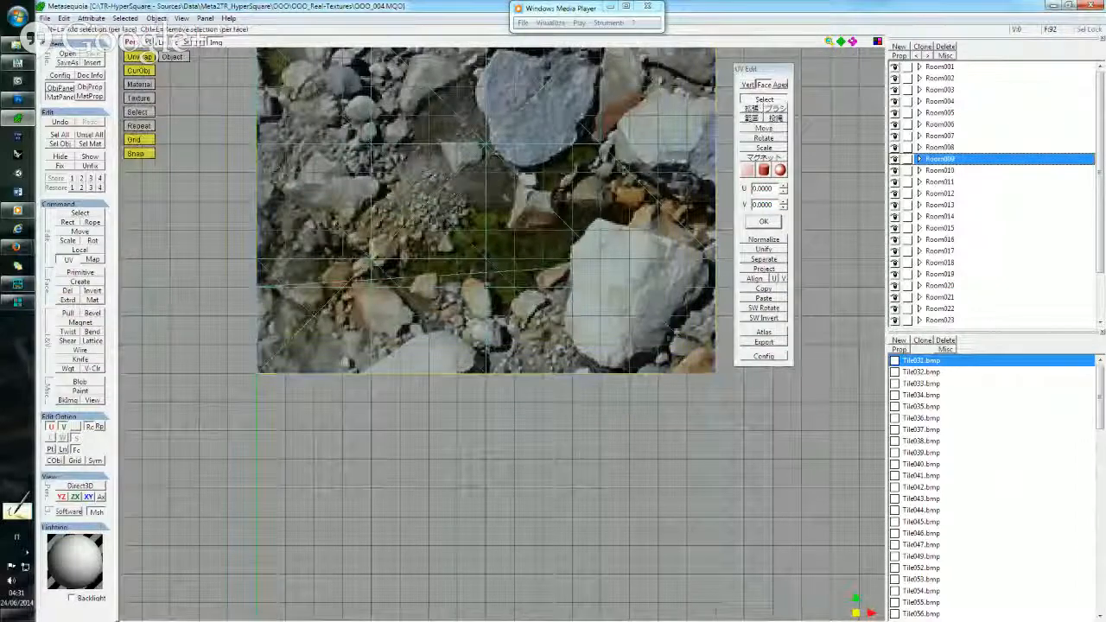
{"action": "left_click", "coordinate": [777, 138]}
{"action": "left_click", "coordinate": [764, 128]}
{"action": "left_click_drag", "start_coordinate": [246, 255], "coordinate": [800, 244]}
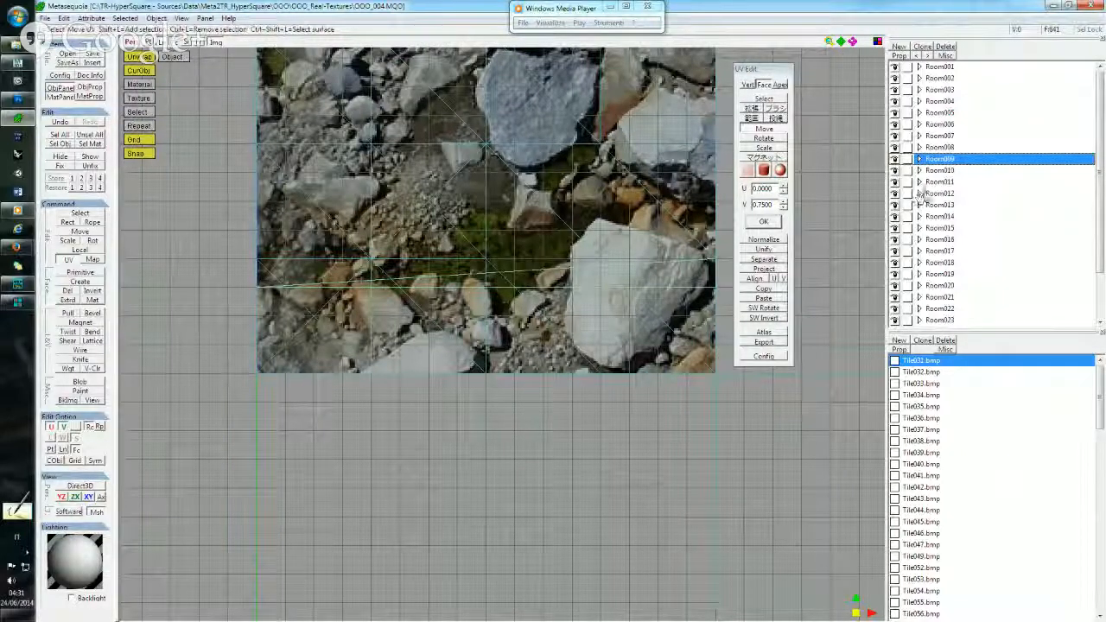
Select the Room015 UV face that sticks out past the texture's side edge and move it inside the tile.
{"action": "left_click", "coordinate": [944, 230]}
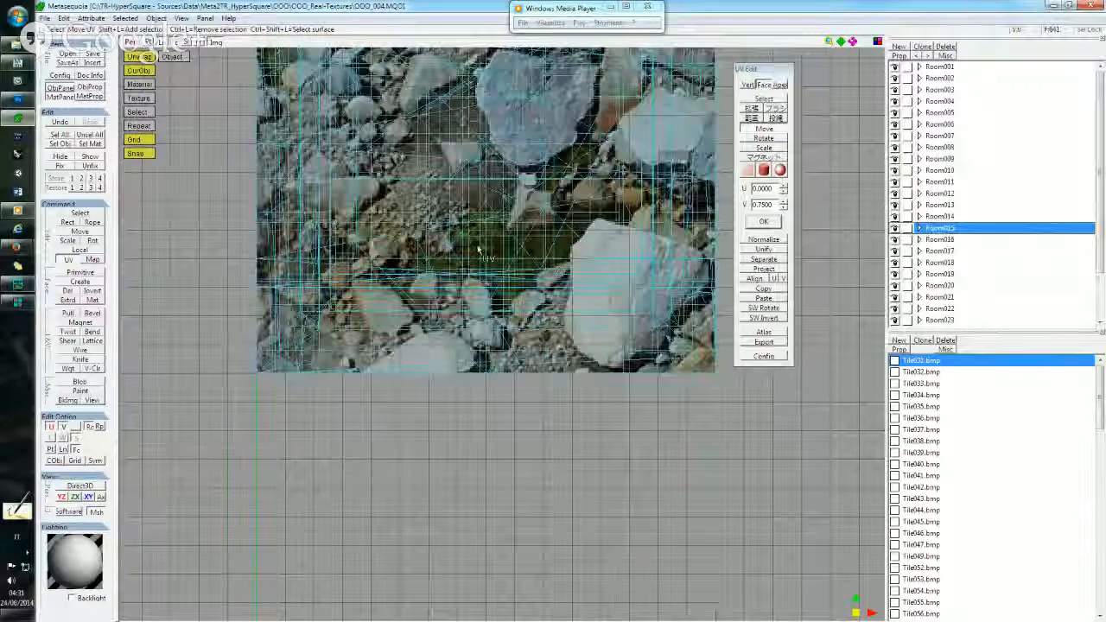
{"action": "left_click", "coordinate": [764, 99]}
{"action": "left_click_drag", "start_coordinate": [249, 288], "coordinate": [726, 264]}
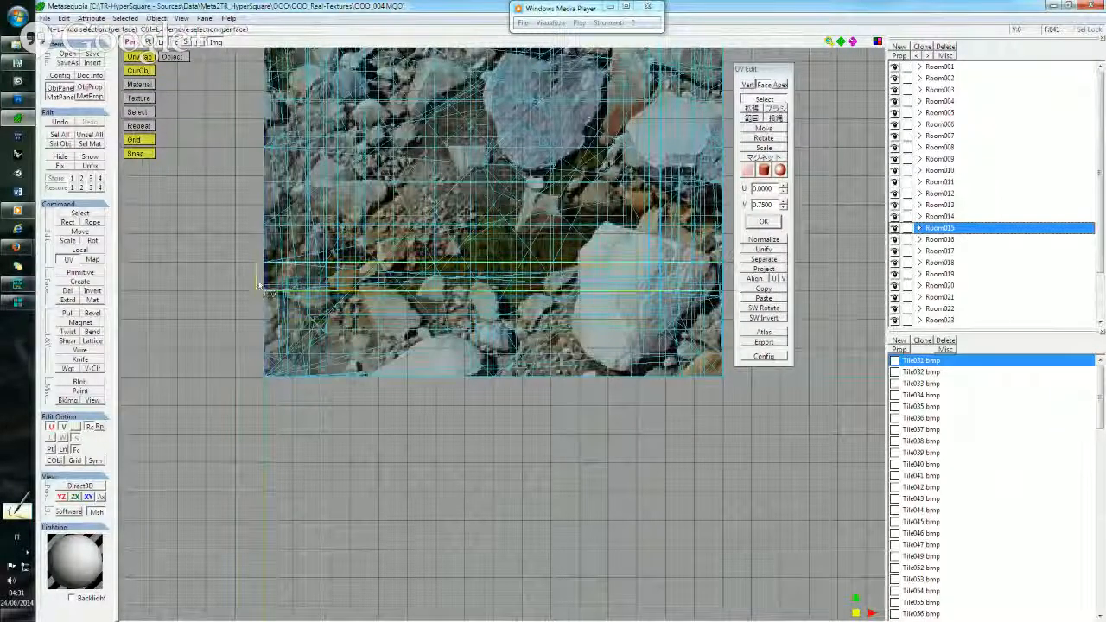
{"action": "left_click", "coordinate": [752, 129]}
{"action": "left_click_drag", "start_coordinate": [258, 268], "coordinate": [285, 229]}
{"action": "scroll", "coordinate": [502, 294], "scroll_direction": "down", "scroll_amount": 3}
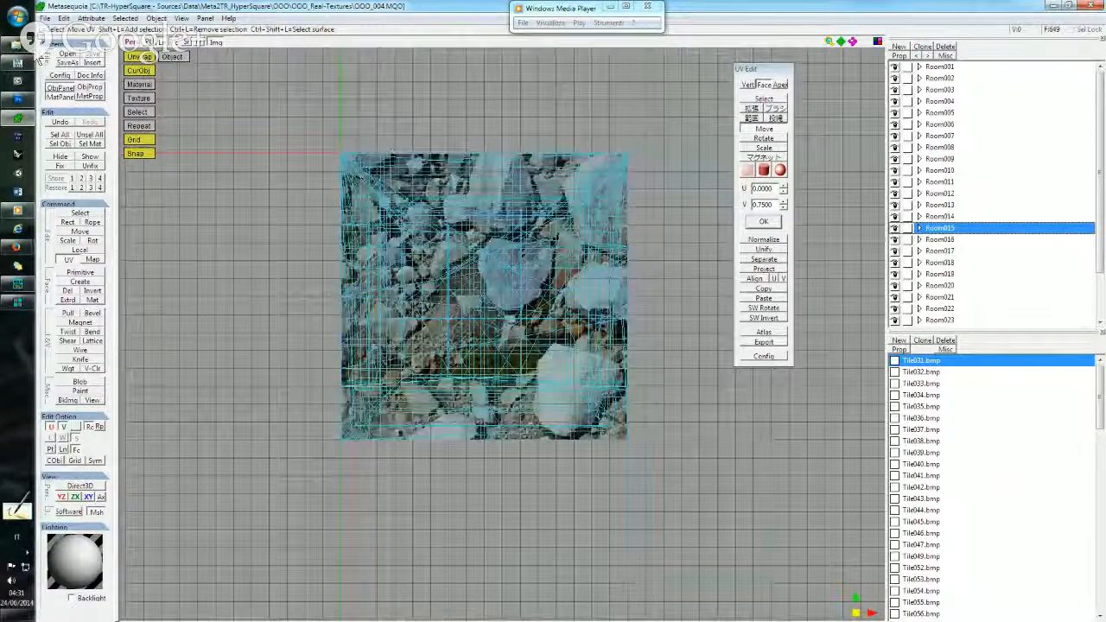
Copy OOO_004.MQO from OOO_Real-Textures into Meta2tr_OOO, replacing the existing file of the same name.
{"action": "mouse_move", "coordinate": [19, 43]}
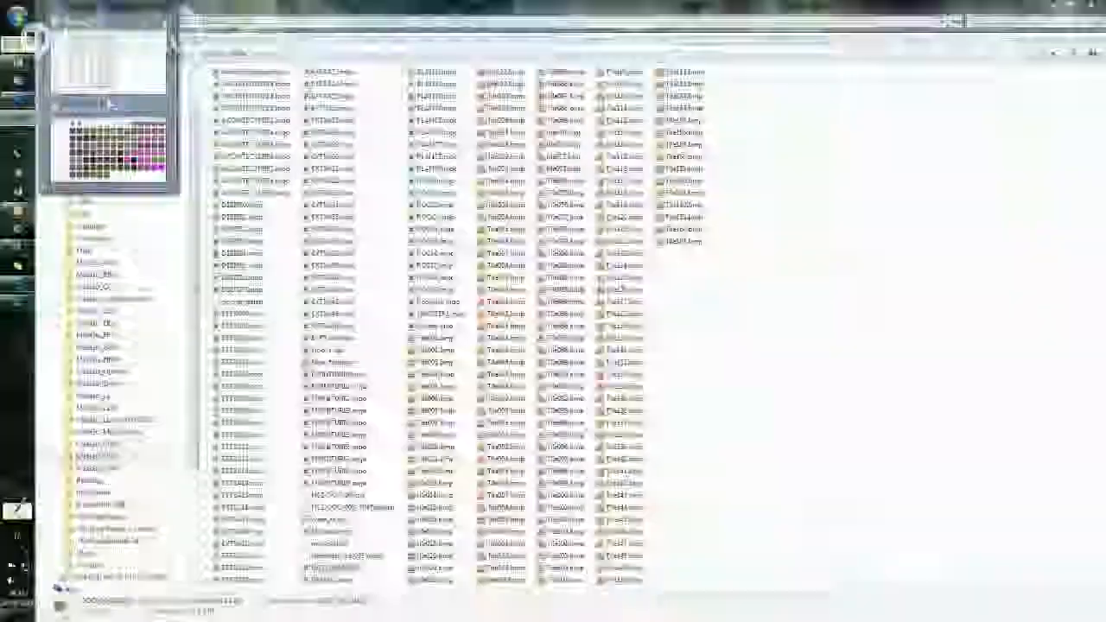
{"action": "left_click", "coordinate": [109, 103]}
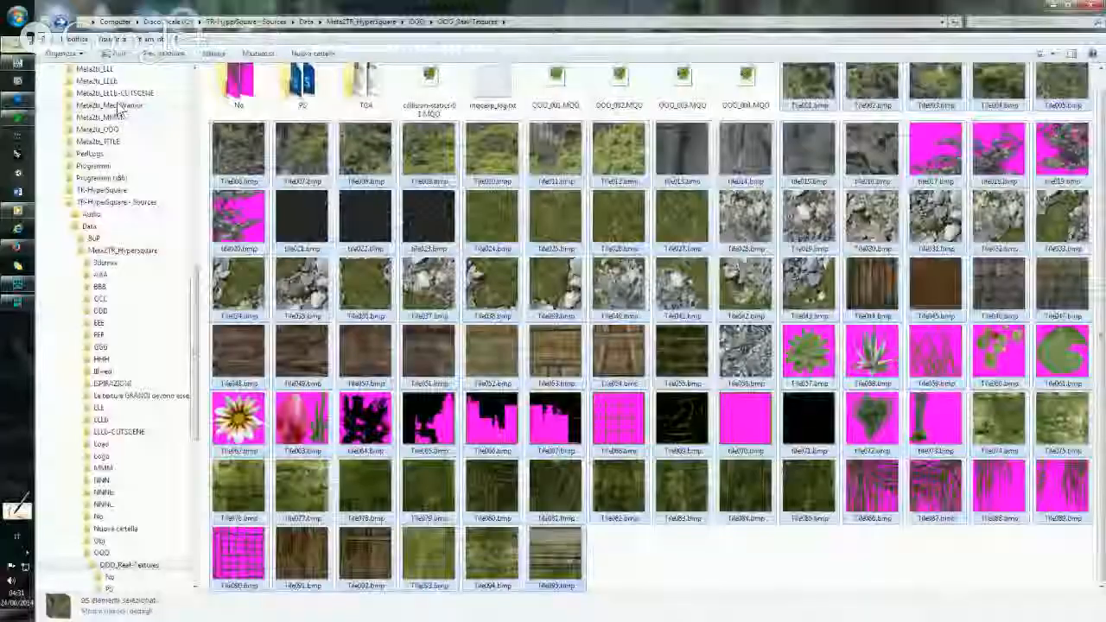
{"action": "scroll", "coordinate": [464, 101], "scroll_direction": "up", "scroll_amount": 1}
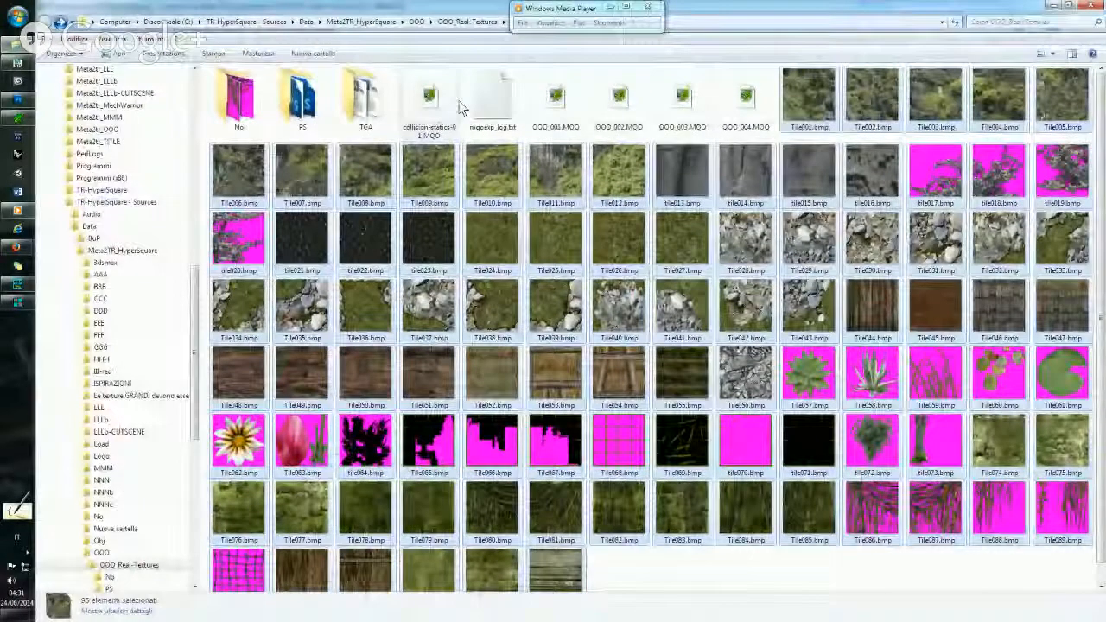
{"action": "left_click", "coordinate": [739, 106]}
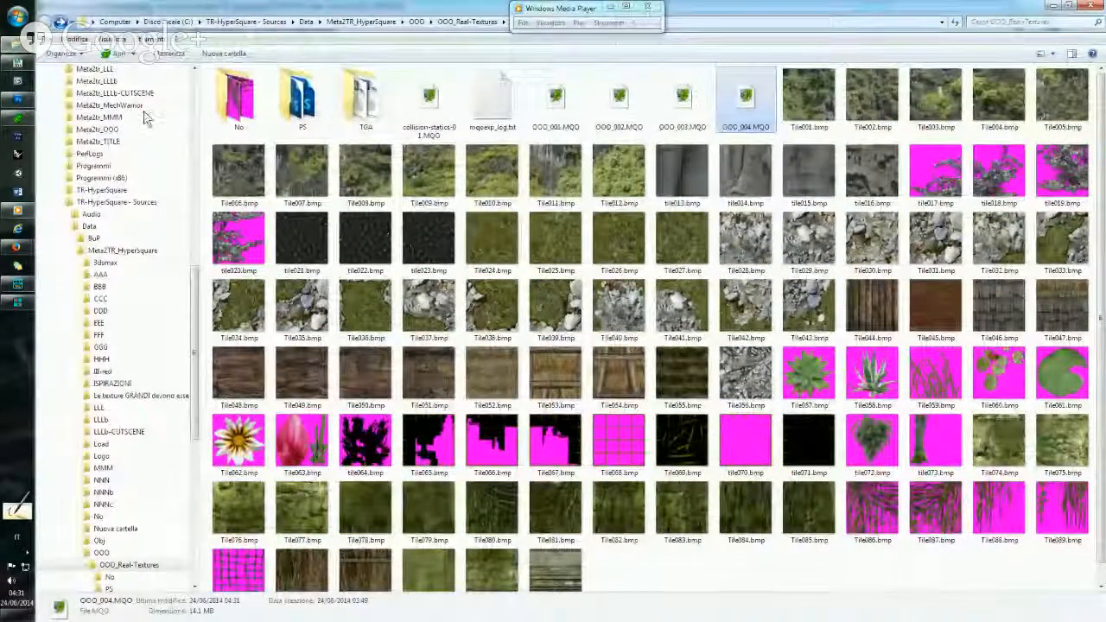
{"action": "mouse_move", "coordinate": [19, 60]}
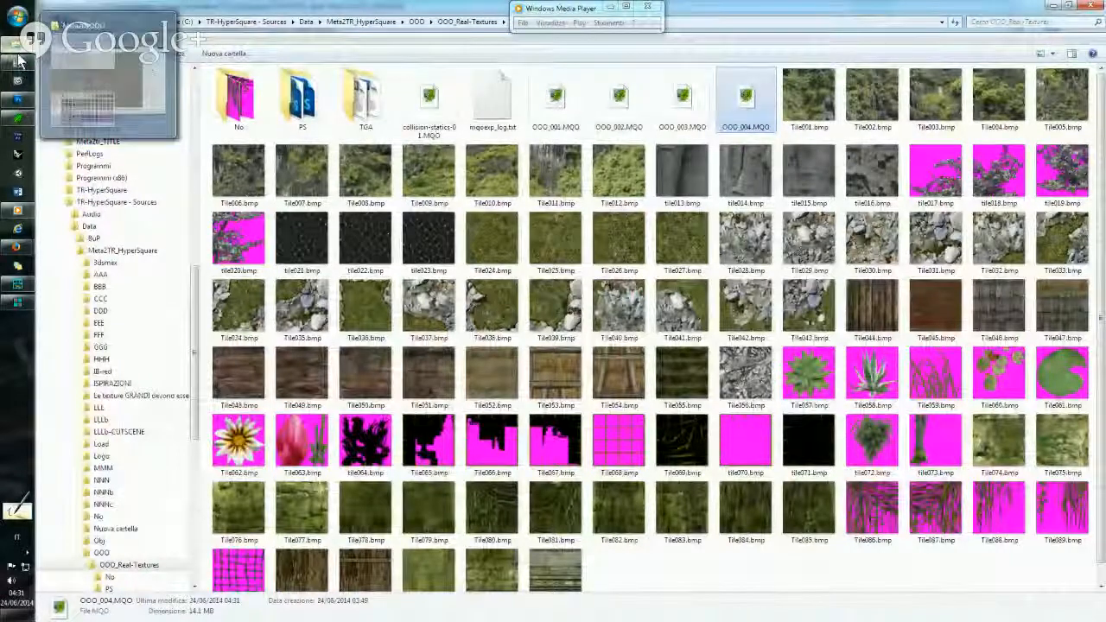
{"action": "left_click_drag", "start_coordinate": [89, 45], "coordinate": [426, 206]}
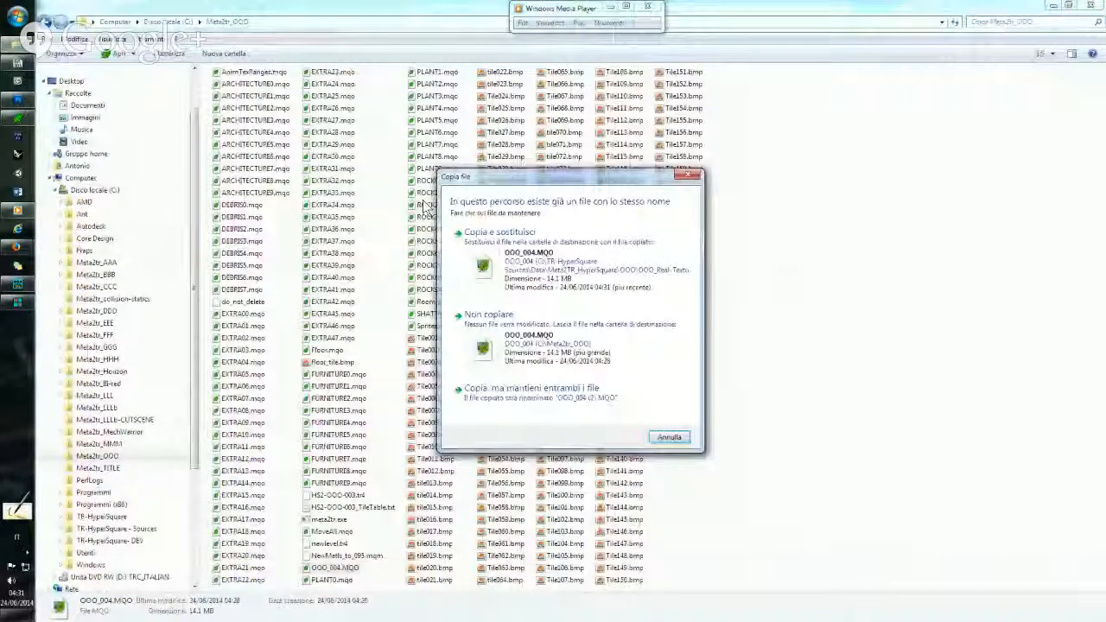
{"action": "left_click", "coordinate": [500, 231]}
Rebuild newlevel.tr4 by running meta2tr.exe on the replaced OOO_004.MQO, continue past the animated-texture warning, and check the report's vertex total.
{"action": "left_click_drag", "start_coordinate": [339, 573], "coordinate": [332, 520]}
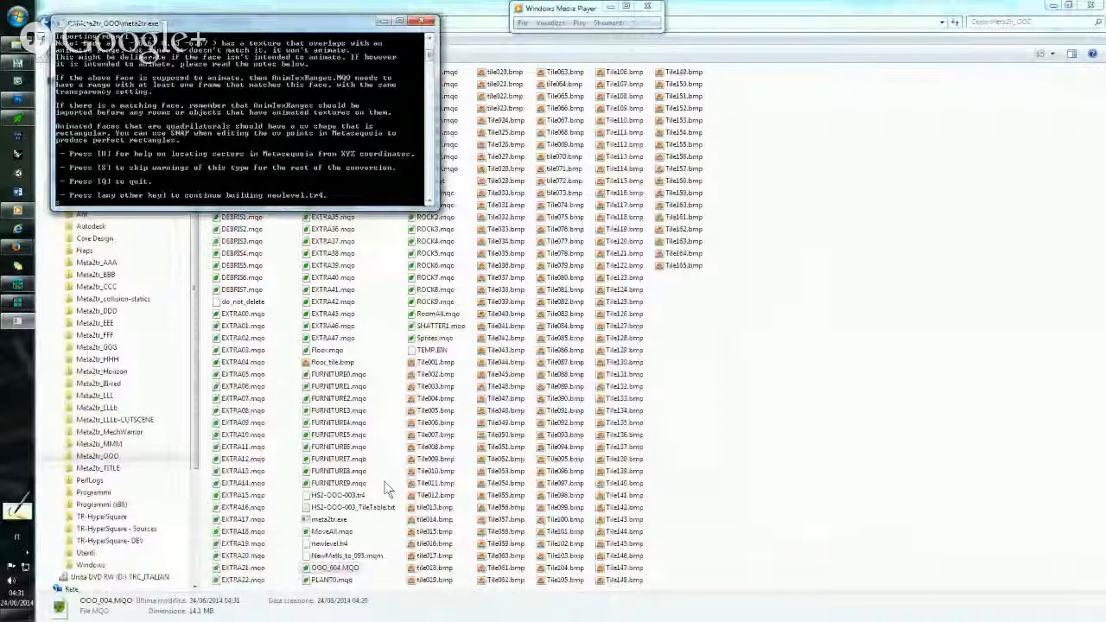
{"action": "key", "text": "Return"}
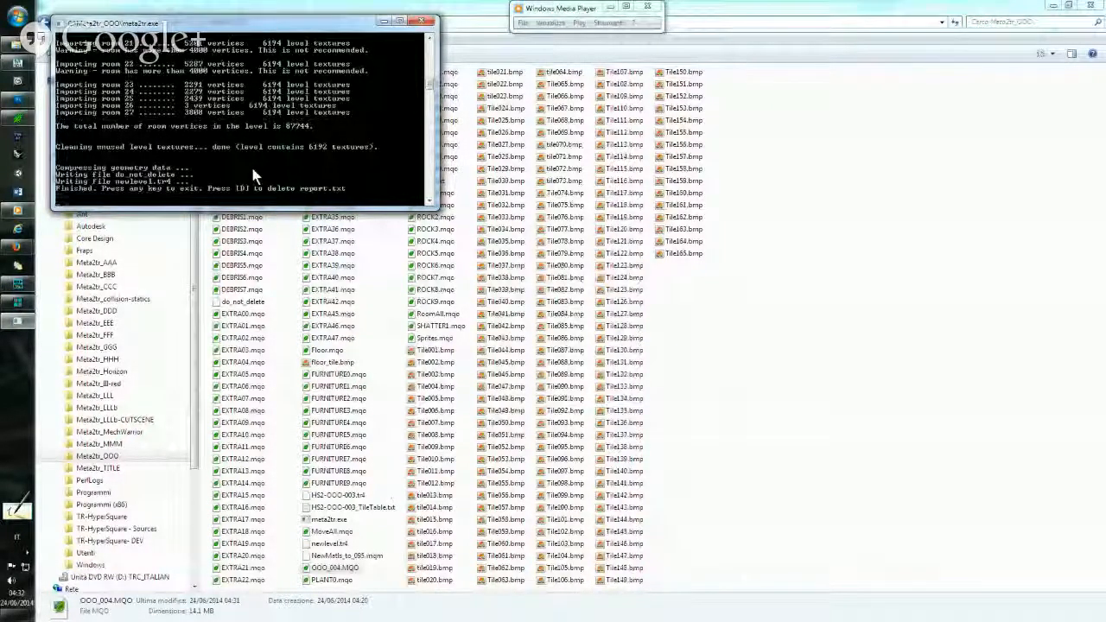
{"action": "scroll", "coordinate": [253, 175], "scroll_direction": "up", "scroll_amount": 2}
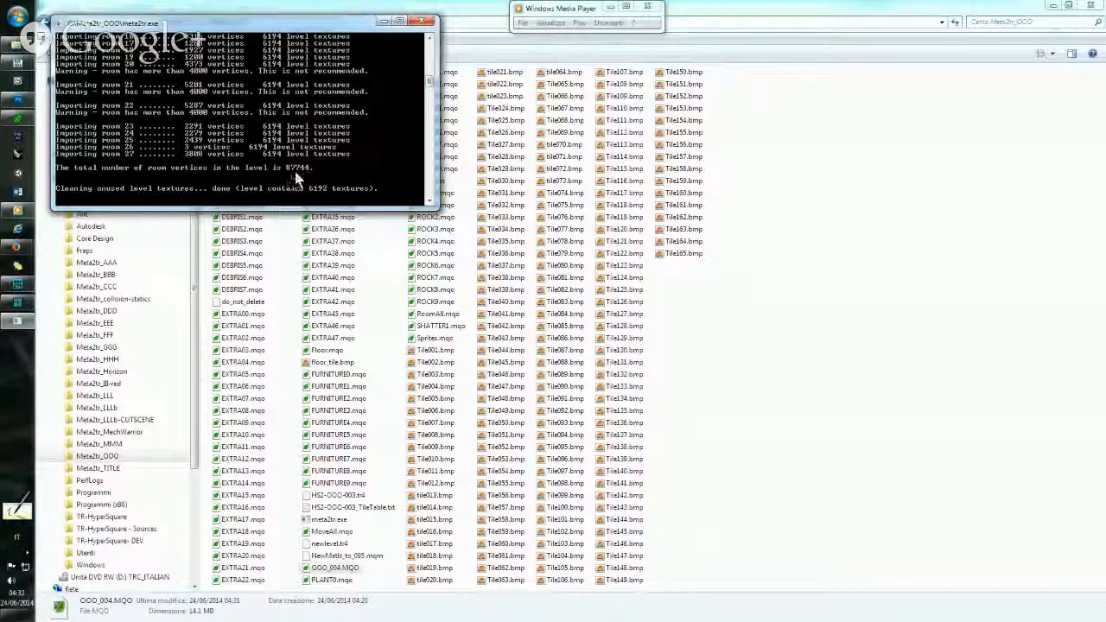
Select the whole model in Metasequoia and compare its vertex count with the per-room vertex counts in the meta2tr report.
{"action": "left_click", "coordinate": [19, 124]}
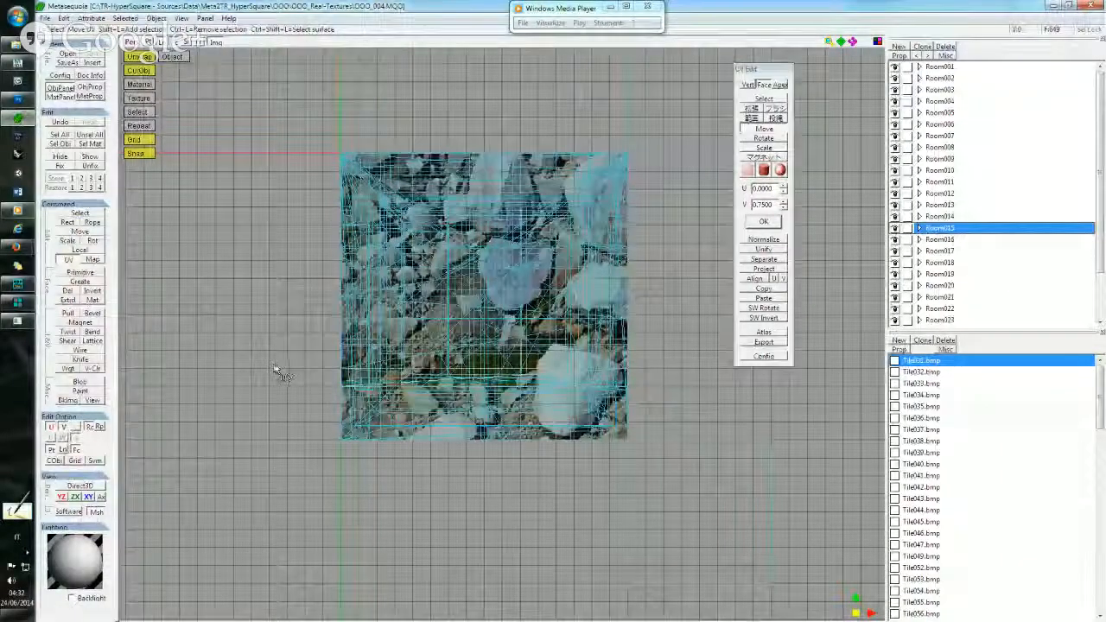
{"action": "left_click", "coordinate": [90, 220]}
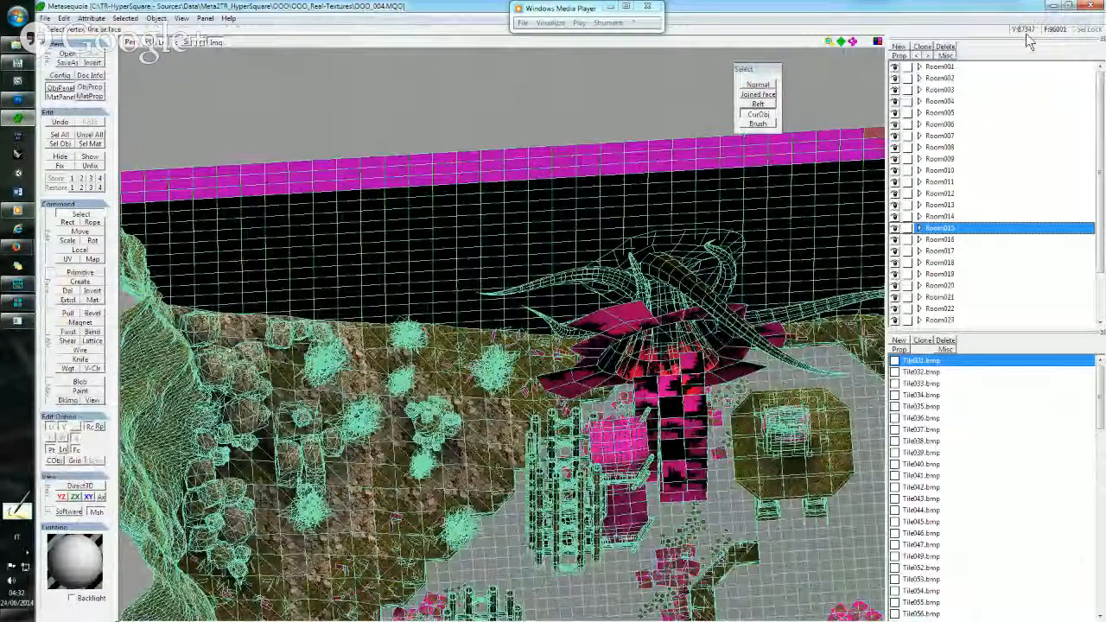
{"action": "scroll", "coordinate": [568, 159], "scroll_direction": "down", "scroll_amount": 5}
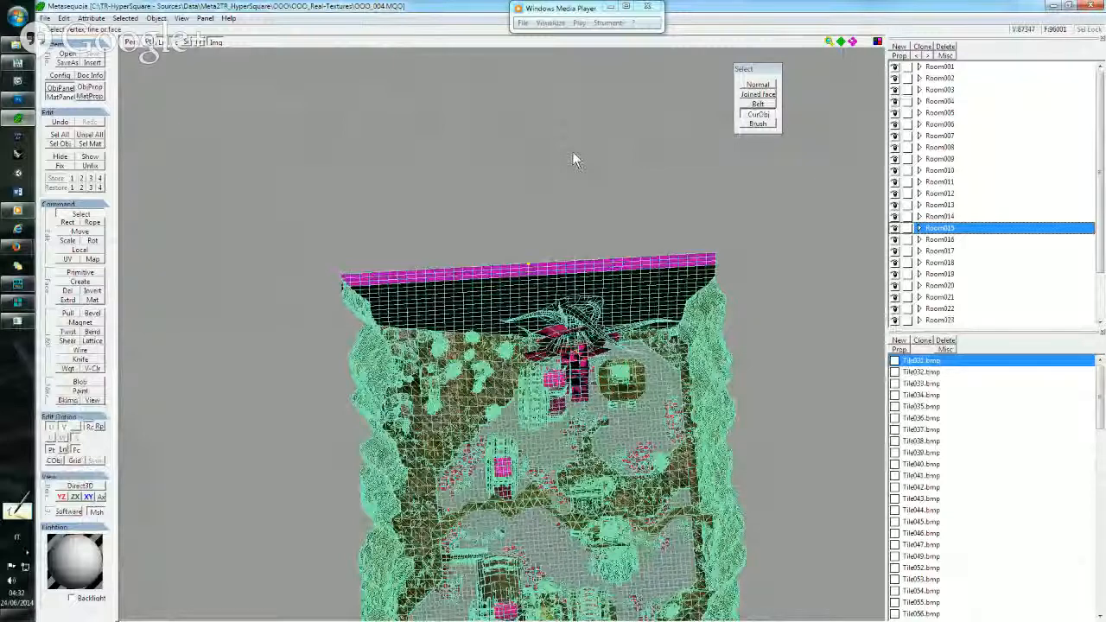
{"action": "middle_click_drag", "start_coordinate": [547, 234], "coordinate": [520, 180]}
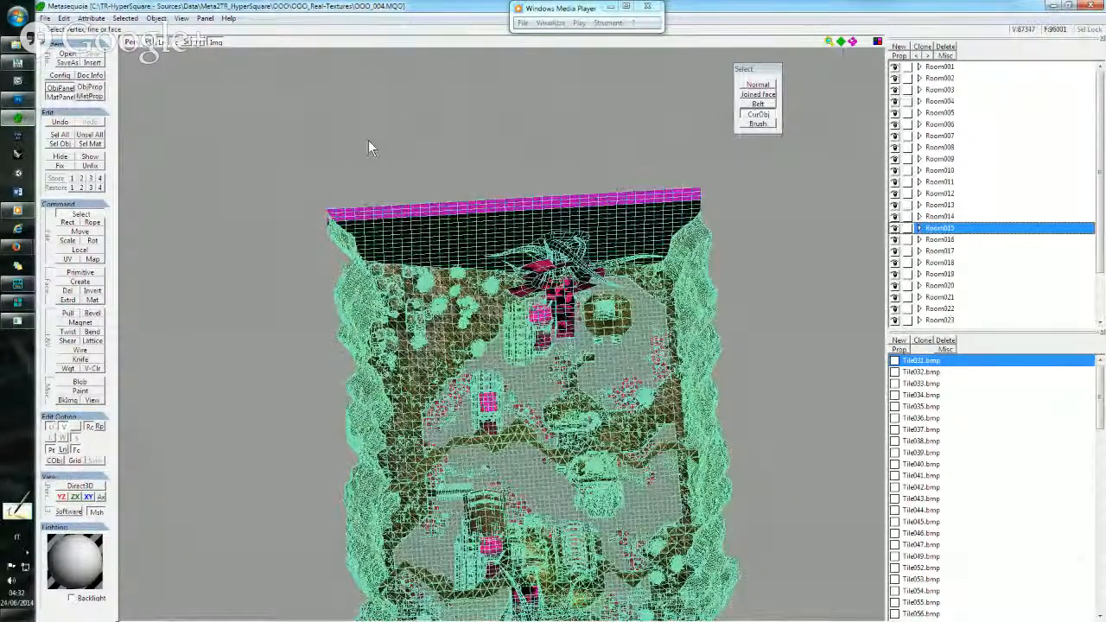
{"action": "left_click", "coordinate": [18, 282]}
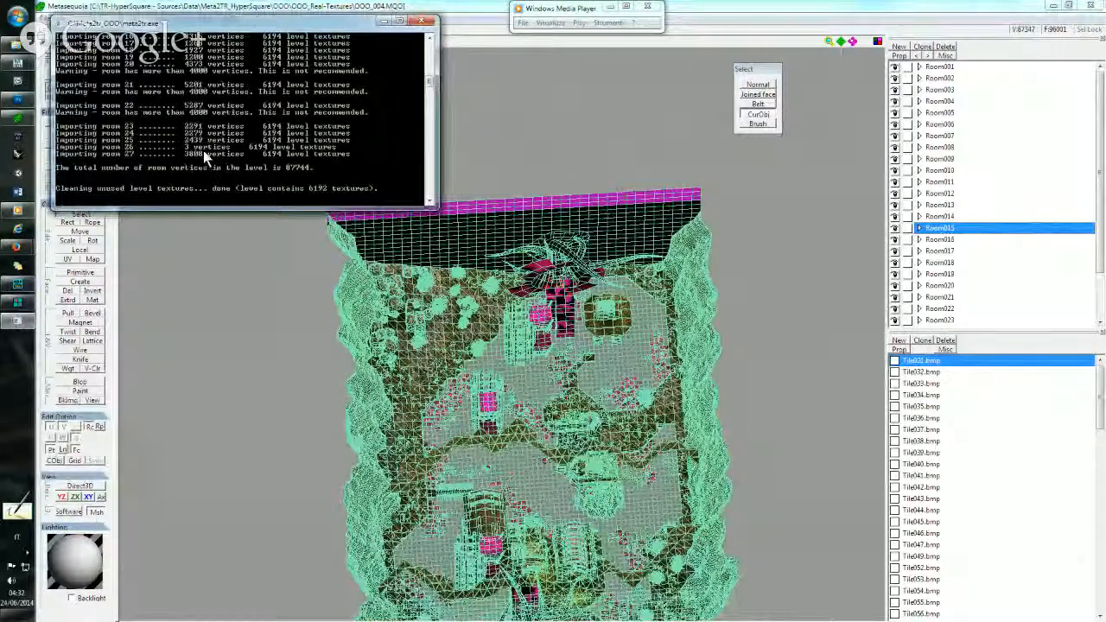
{"action": "scroll", "coordinate": [203, 151], "scroll_direction": "up", "scroll_amount": 2}
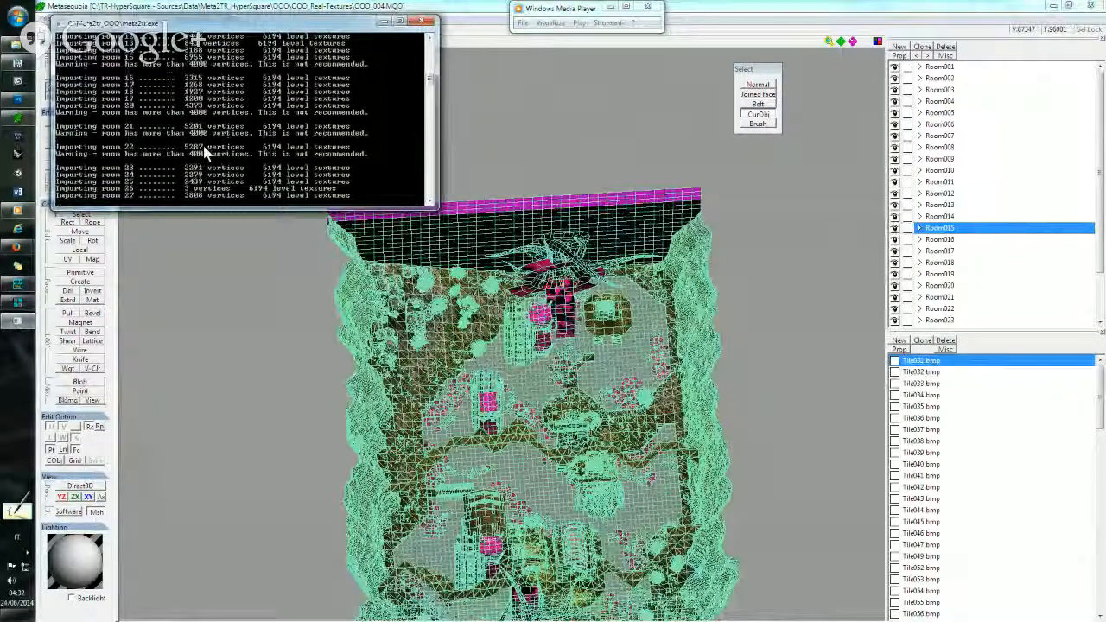
Read the per-room vertex counts and the over-4000-vertices warnings in the meta2tr report, from room 15 back up to room 1.
{"action": "scroll", "coordinate": [208, 126], "scroll_direction": "up", "scroll_amount": 3}
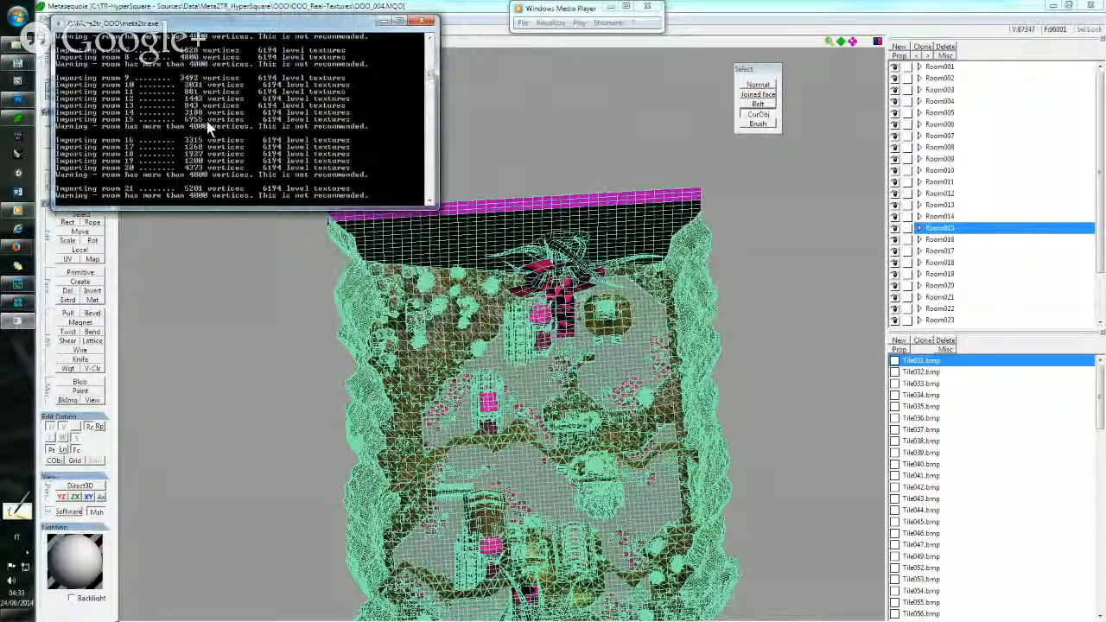
{"action": "scroll", "coordinate": [206, 121], "scroll_direction": "up", "scroll_amount": 1}
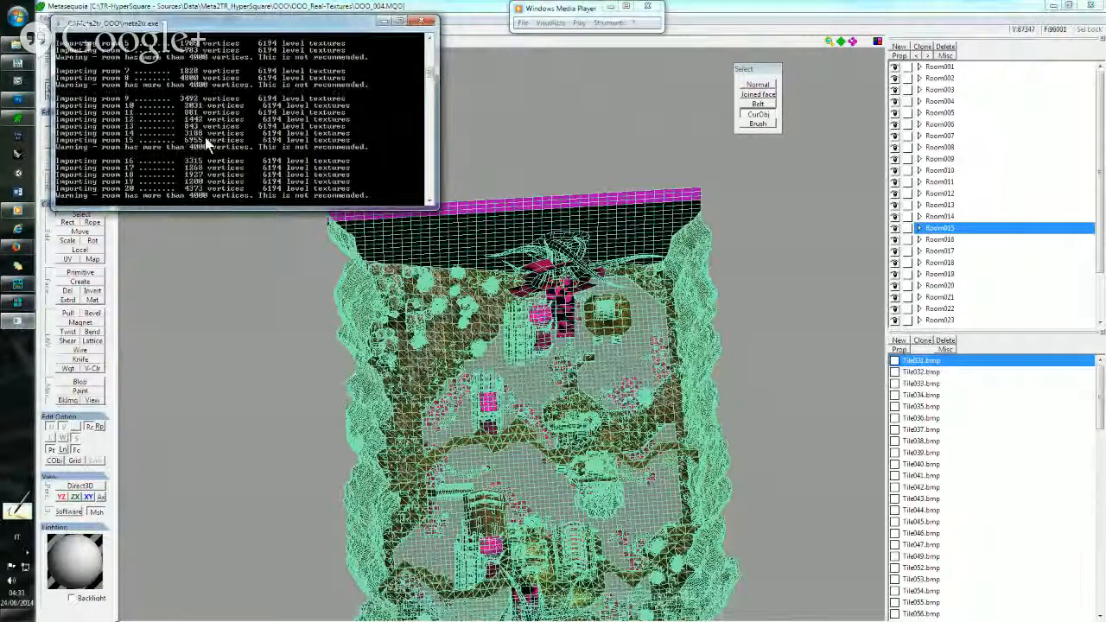
{"action": "scroll", "coordinate": [207, 143], "scroll_direction": "up", "scroll_amount": 3}
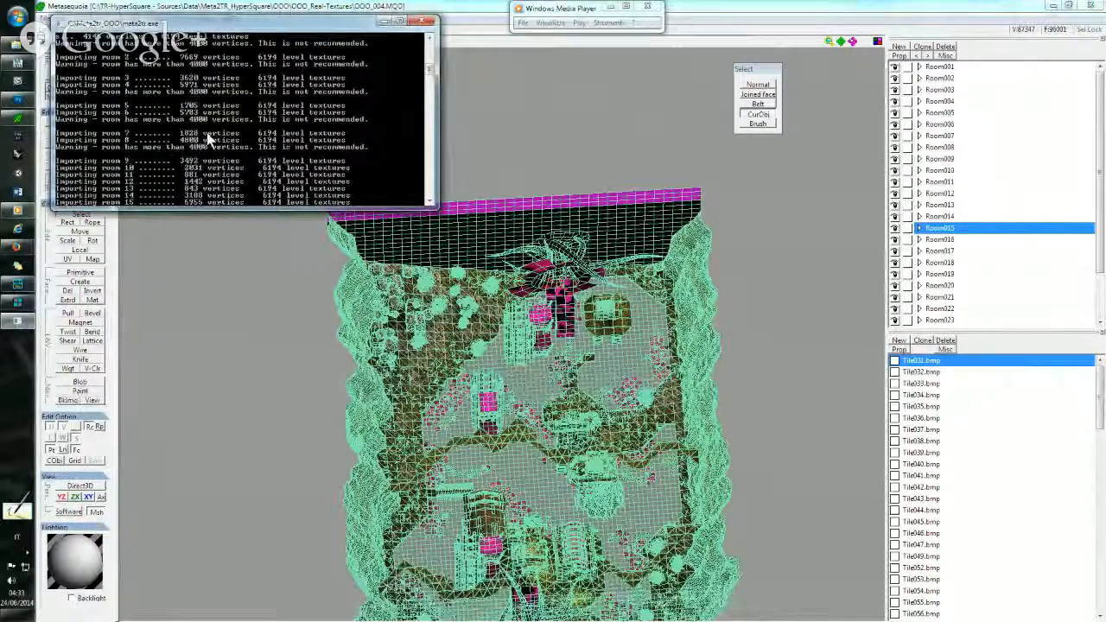
{"action": "scroll", "coordinate": [206, 133], "scroll_direction": "up", "scroll_amount": 2}
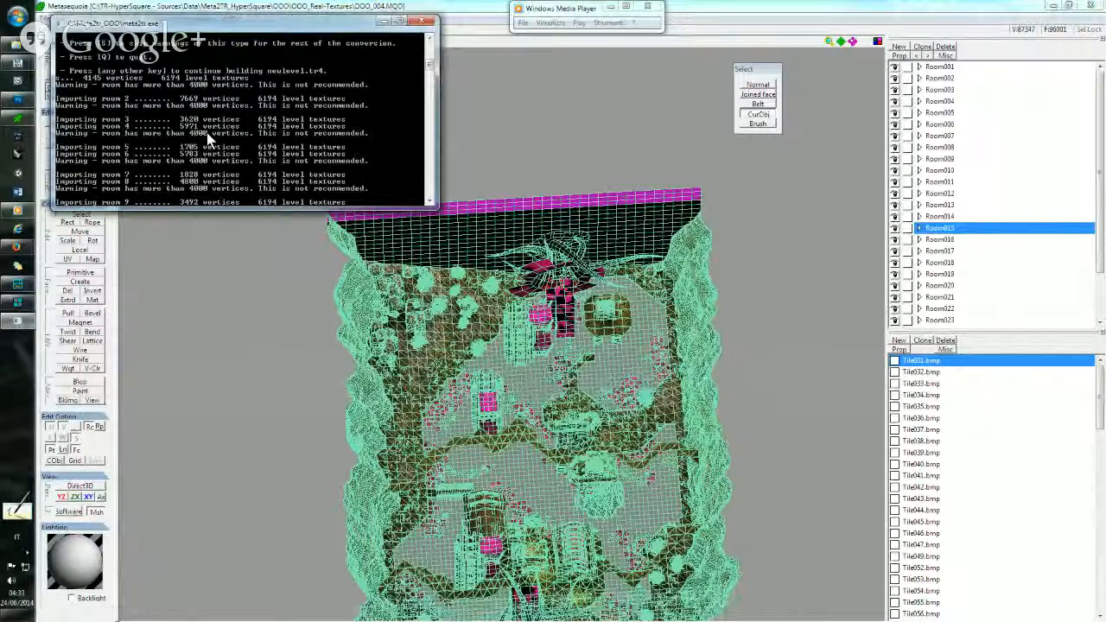
{"action": "scroll", "coordinate": [206, 132], "scroll_direction": "up", "scroll_amount": 2}
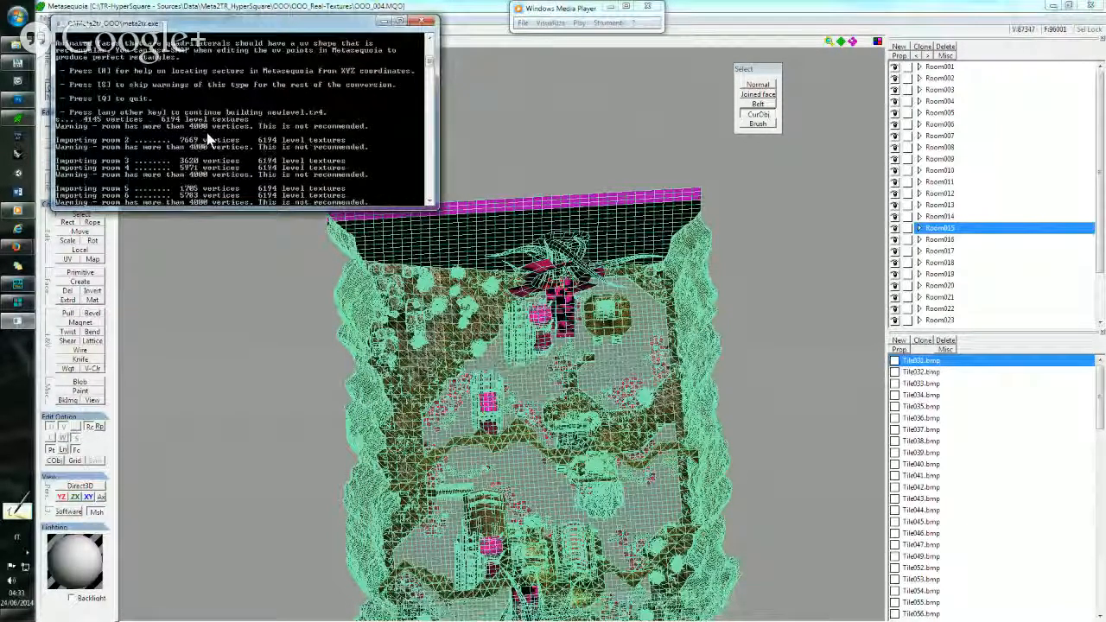
{"action": "scroll", "coordinate": [207, 132], "scroll_direction": "up", "scroll_amount": 1}
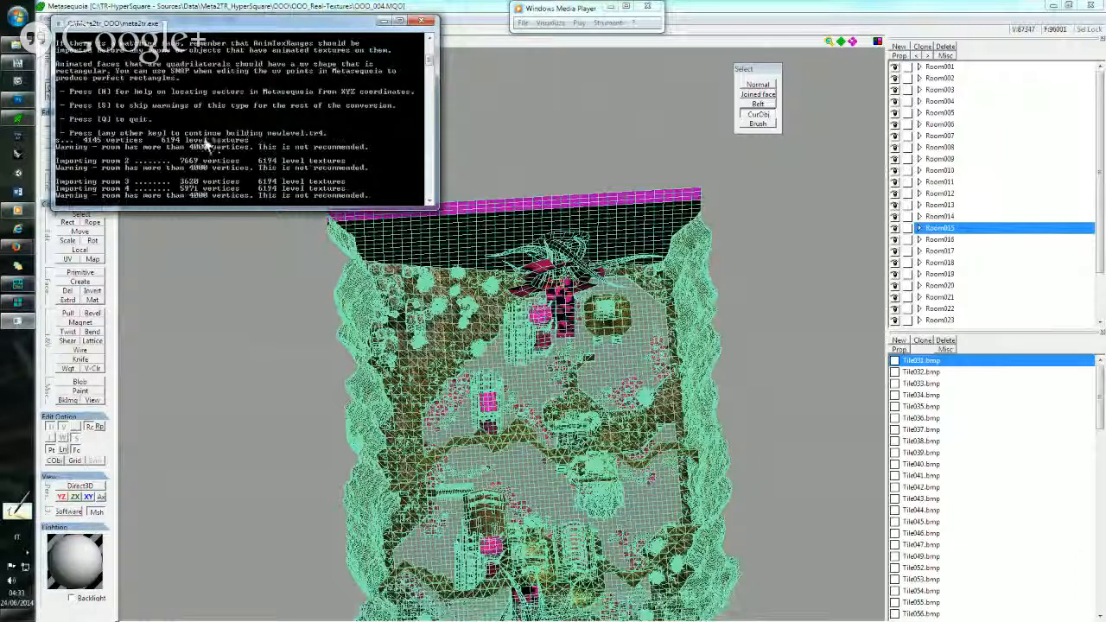
{"action": "scroll", "coordinate": [206, 166], "scroll_direction": "down", "scroll_amount": 2}
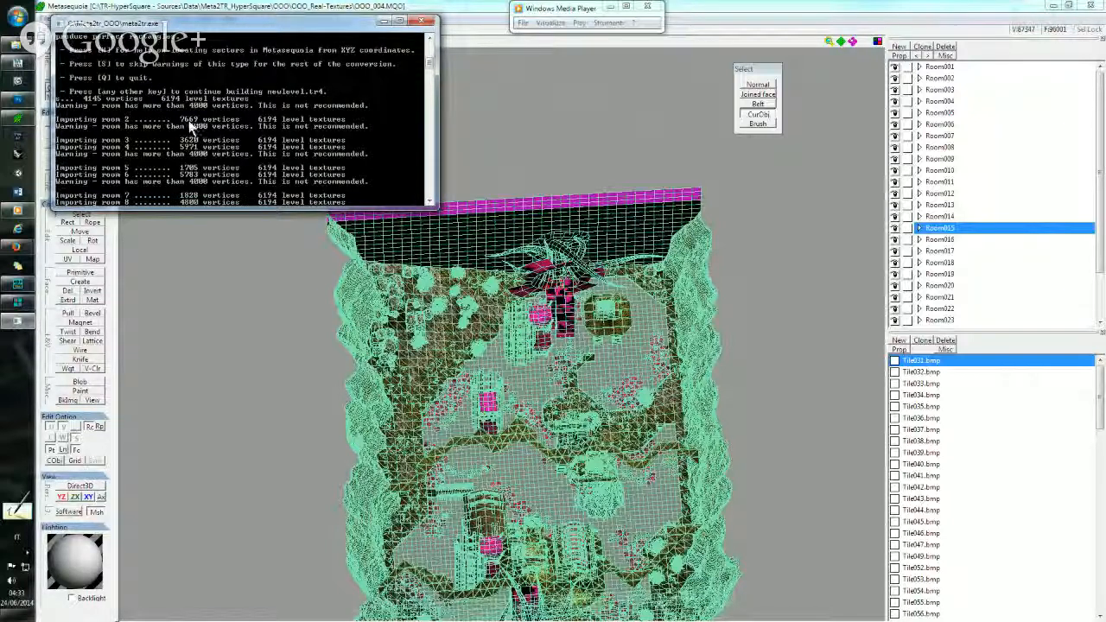
{"action": "scroll", "coordinate": [189, 120], "scroll_direction": "up", "scroll_amount": 5}
{"action": "scroll", "coordinate": [191, 128], "scroll_direction": "up", "scroll_amount": 4}
{"action": "scroll", "coordinate": [192, 125], "scroll_direction": "down", "scroll_amount": 5}
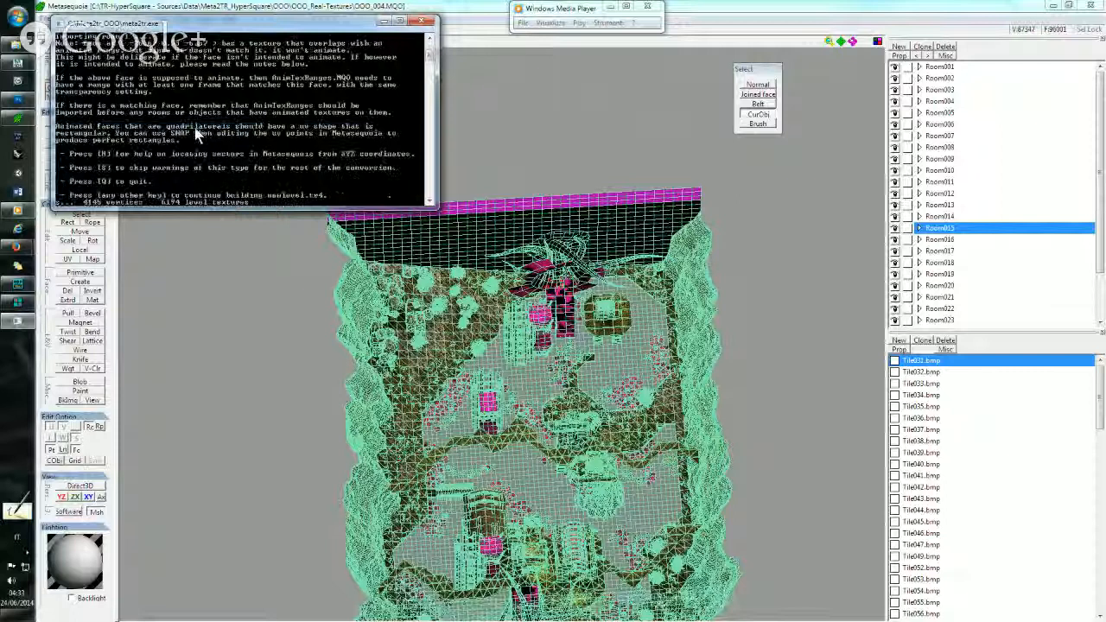
Make Room002 the current object in Metasequoia, set selection to Normal mode, and examine the room's geometry up close.
{"action": "left_click", "coordinate": [482, 5]}
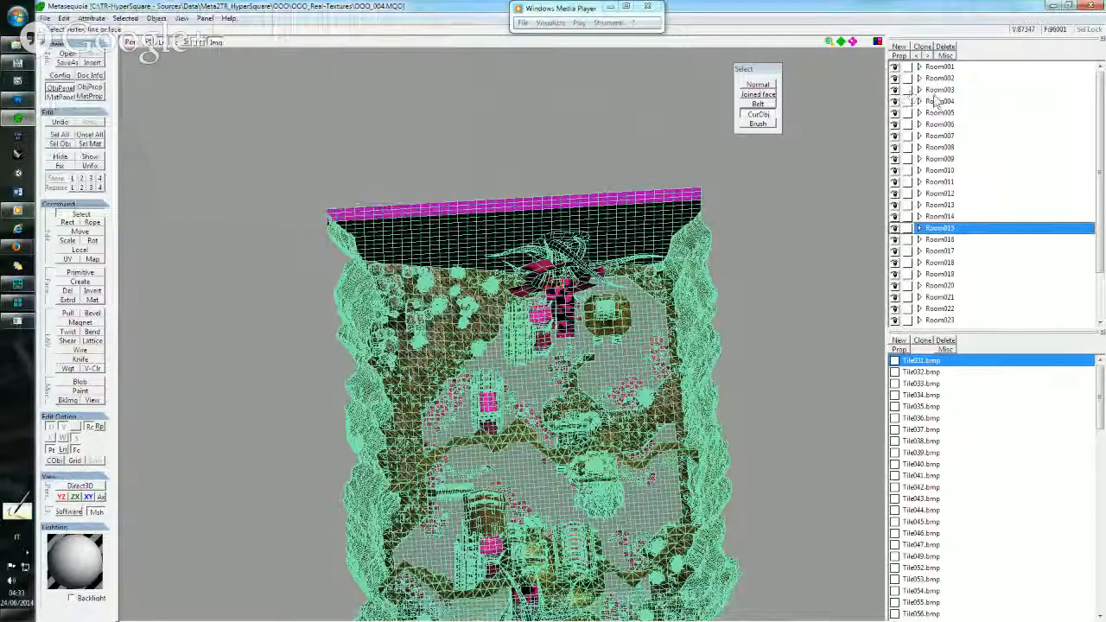
{"action": "left_click", "coordinate": [940, 78]}
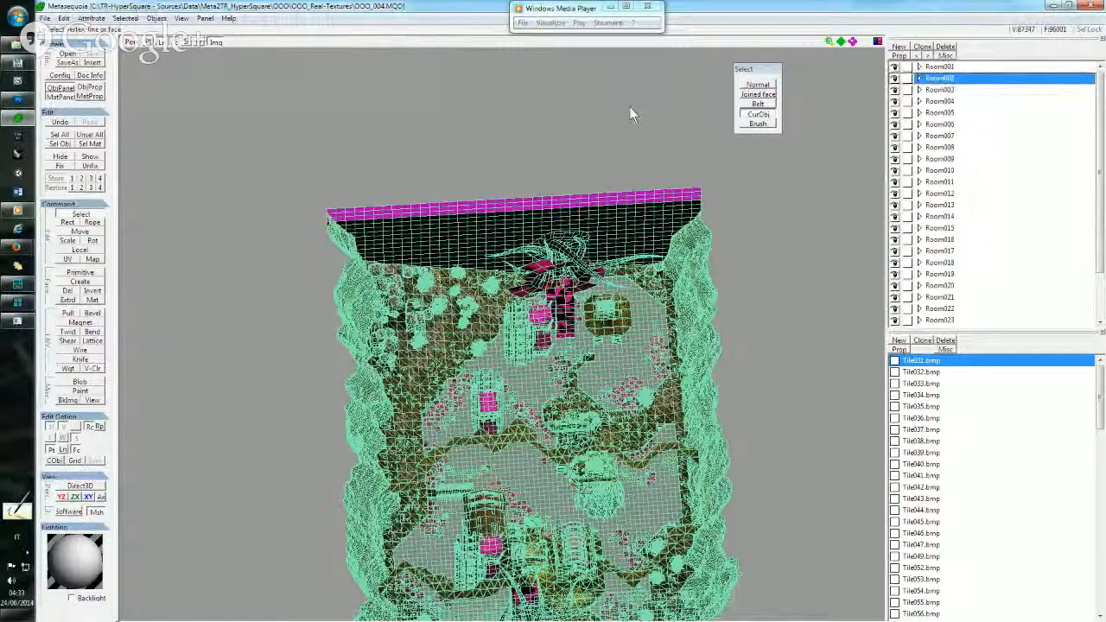
{"action": "left_click", "coordinate": [758, 85]}
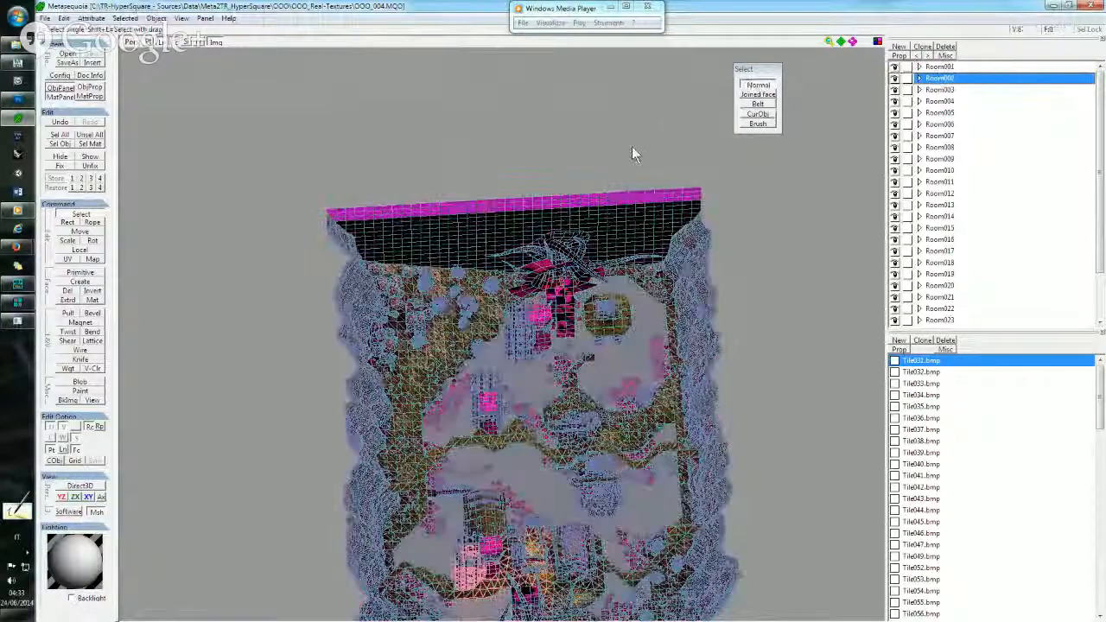
{"action": "mouse_move", "coordinate": [535, 142]}
{"action": "right_mouse_down"}
{"action": "mouse_move", "coordinate": [540, 233]}
{"action": "mouse_move", "coordinate": [456, 329]}
{"action": "mouse_move", "coordinate": [528, 304]}
{"action": "mouse_move", "coordinate": [595, 334]}
{"action": "mouse_move", "coordinate": [445, 447]}
{"action": "mouse_move", "coordinate": [508, 412]}
{"action": "mouse_move", "coordinate": [547, 412]}
{"action": "mouse_move", "coordinate": [467, 320]}
{"action": "mouse_move", "coordinate": [427, 357]}
{"action": "mouse_move", "coordinate": [432, 372]}
{"action": "mouse_move", "coordinate": [457, 372]}
{"action": "right_mouse_up"}
{"action": "scroll", "coordinate": [444, 433], "scroll_direction": "up", "scroll_amount": 5}
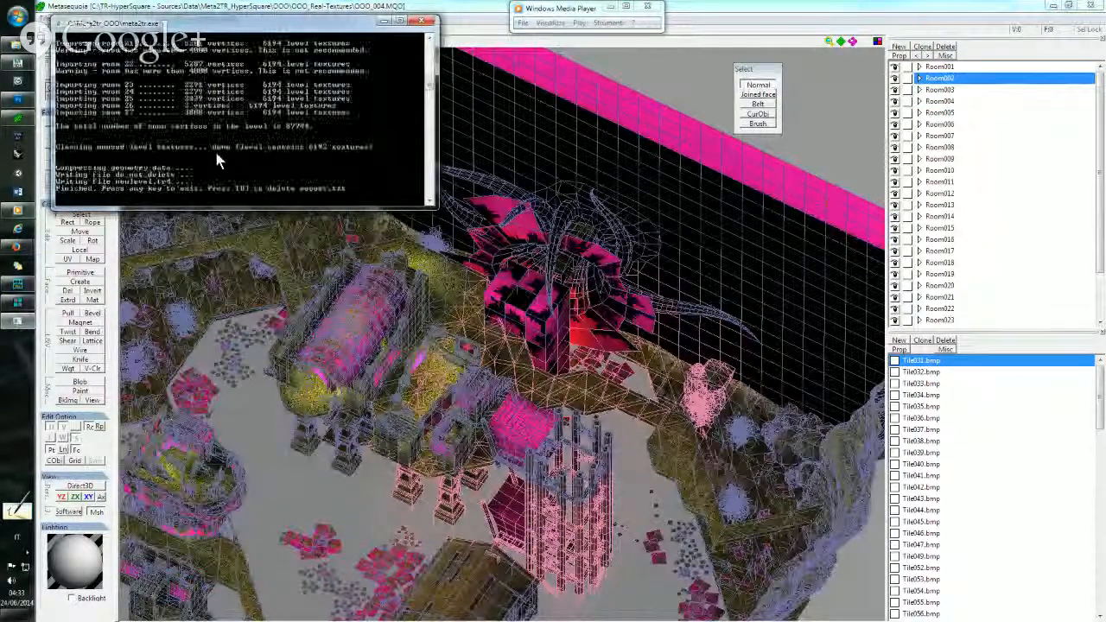
Close the meta2tr report and show the whole level with textured faces only, without the wireframe lines.
{"action": "left_click", "coordinate": [423, 21]}
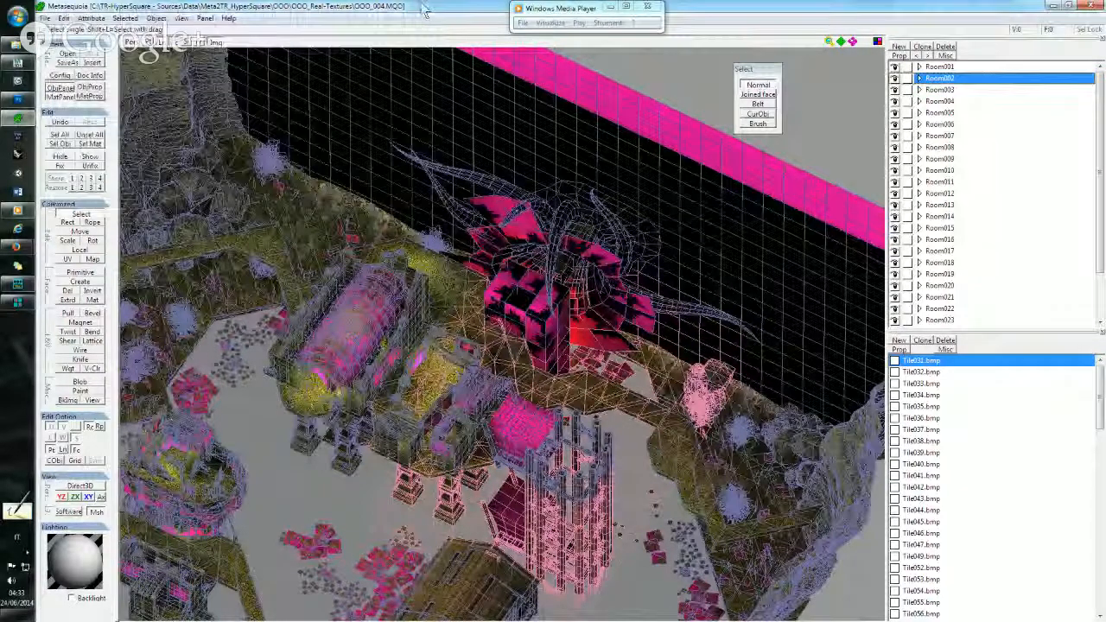
{"action": "right_click_drag", "start_coordinate": [436, 237], "coordinate": [482, 261]}
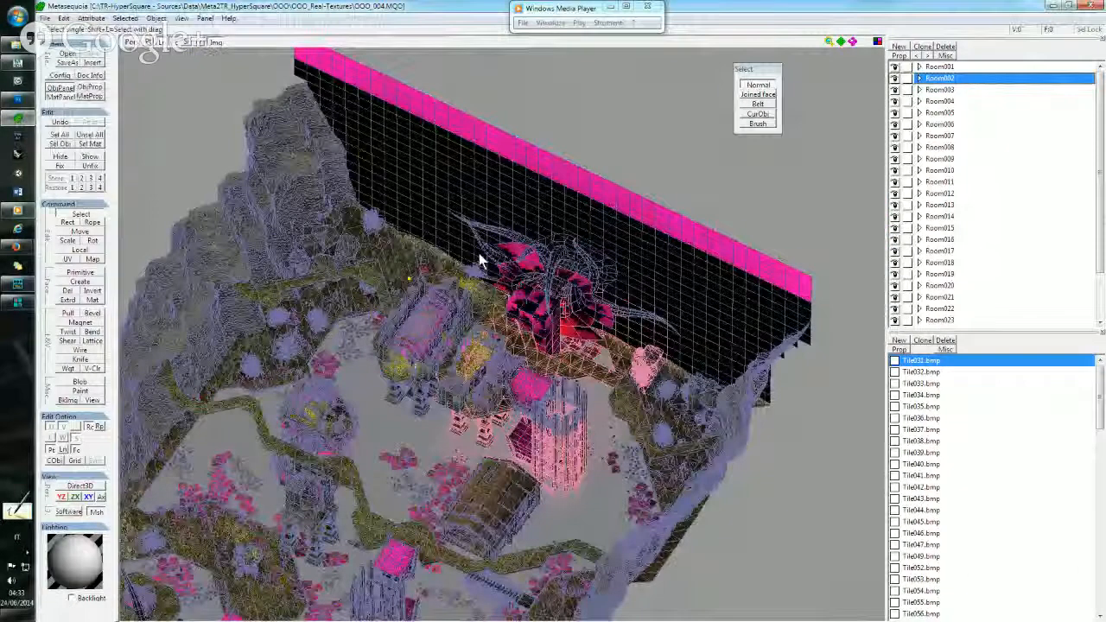
{"action": "middle_click_drag", "start_coordinate": [480, 253], "coordinate": [506, 231]}
{"action": "scroll", "coordinate": [507, 231], "scroll_direction": "down", "scroll_amount": 3}
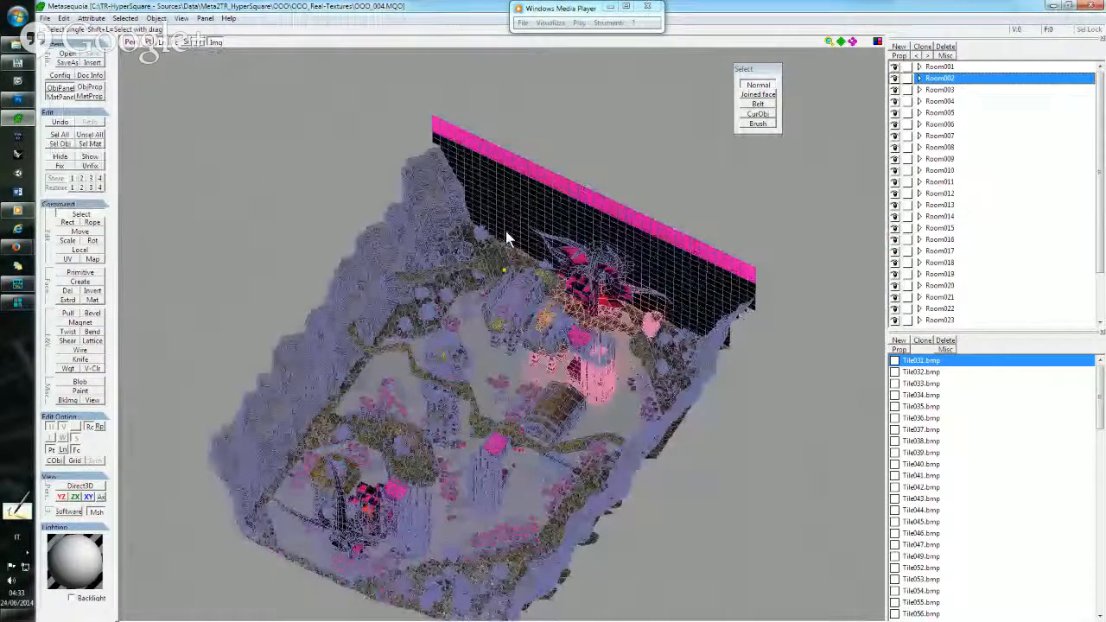
{"action": "right_click_drag", "start_coordinate": [505, 231], "coordinate": [452, 223]}
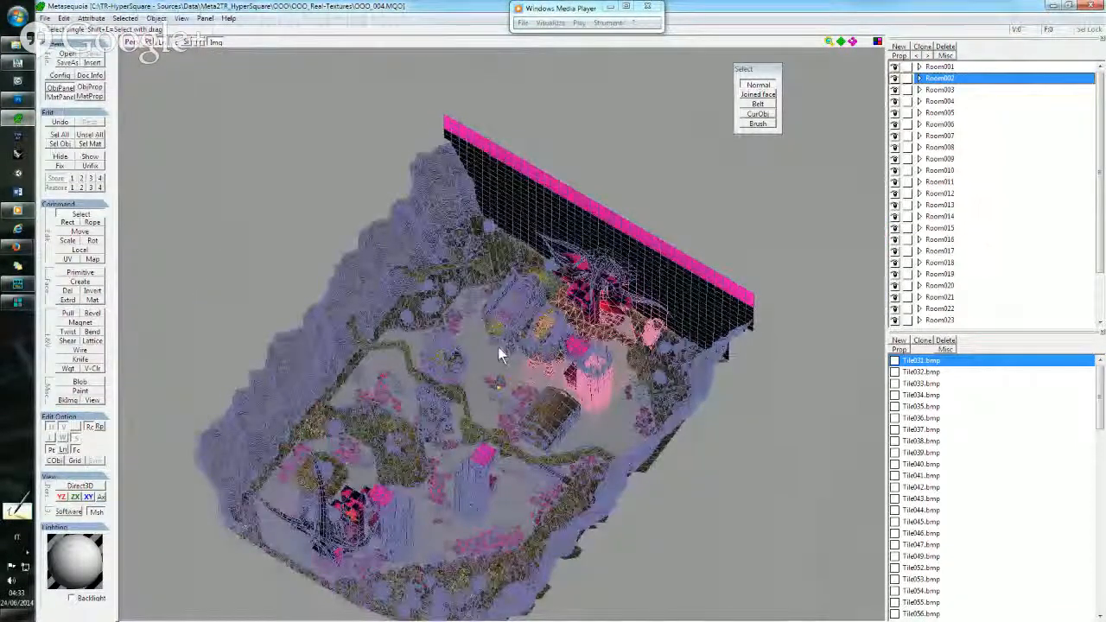
{"action": "left_click", "coordinate": [163, 42]}
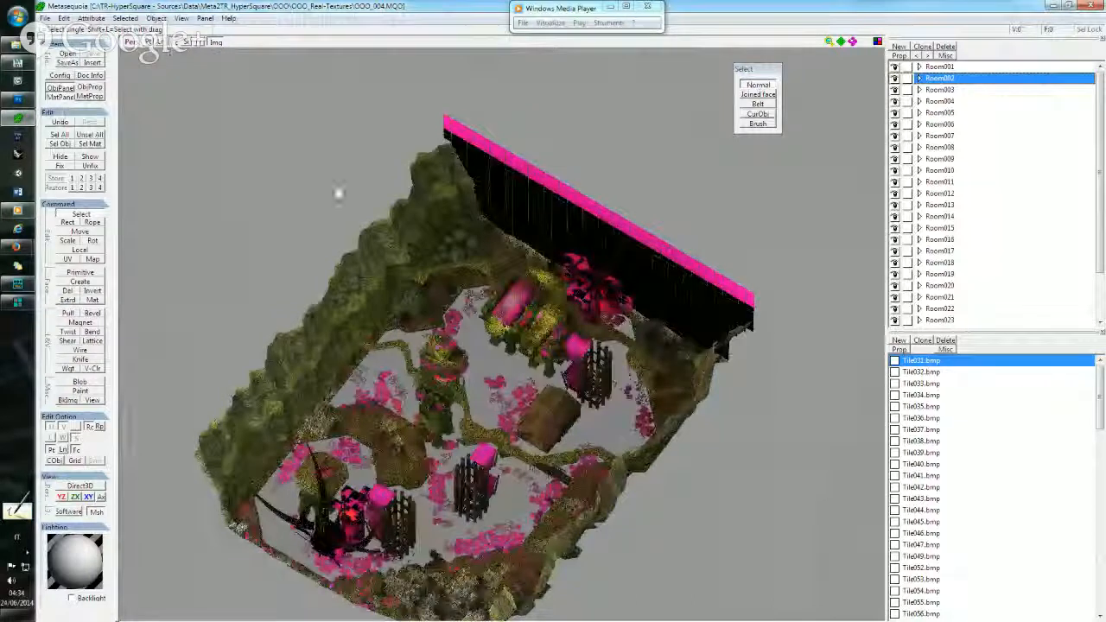
Check the last rooms in the object list, including Room027 and the portal objects nested under Room025, against the level.
{"action": "scroll", "coordinate": [1065, 235], "scroll_direction": "down", "scroll_amount": 2}
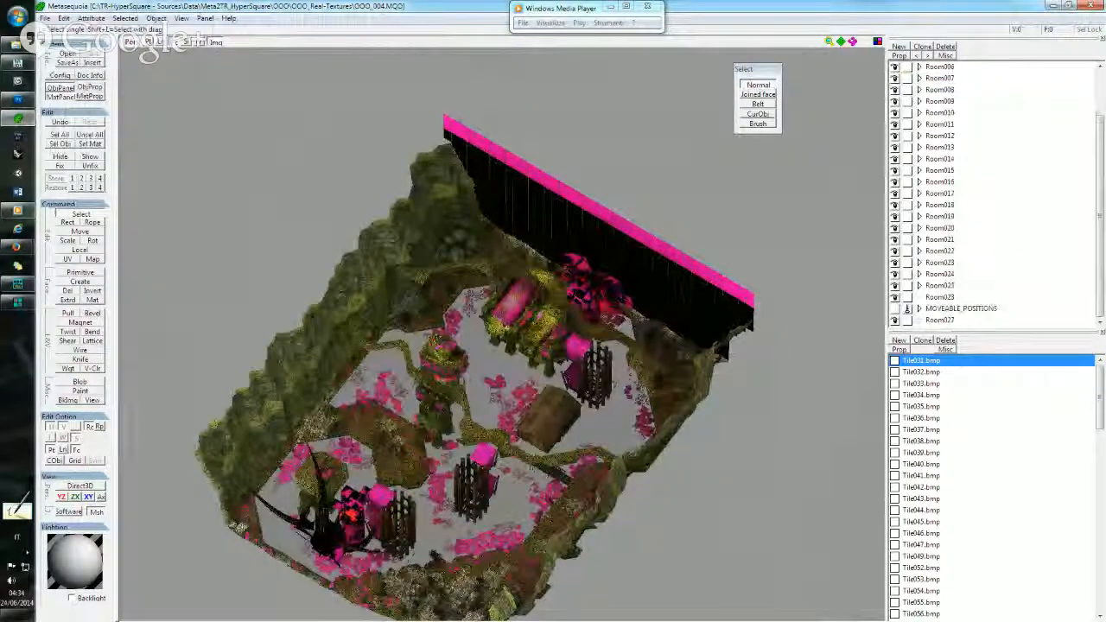
{"action": "left_click", "coordinate": [940, 320]}
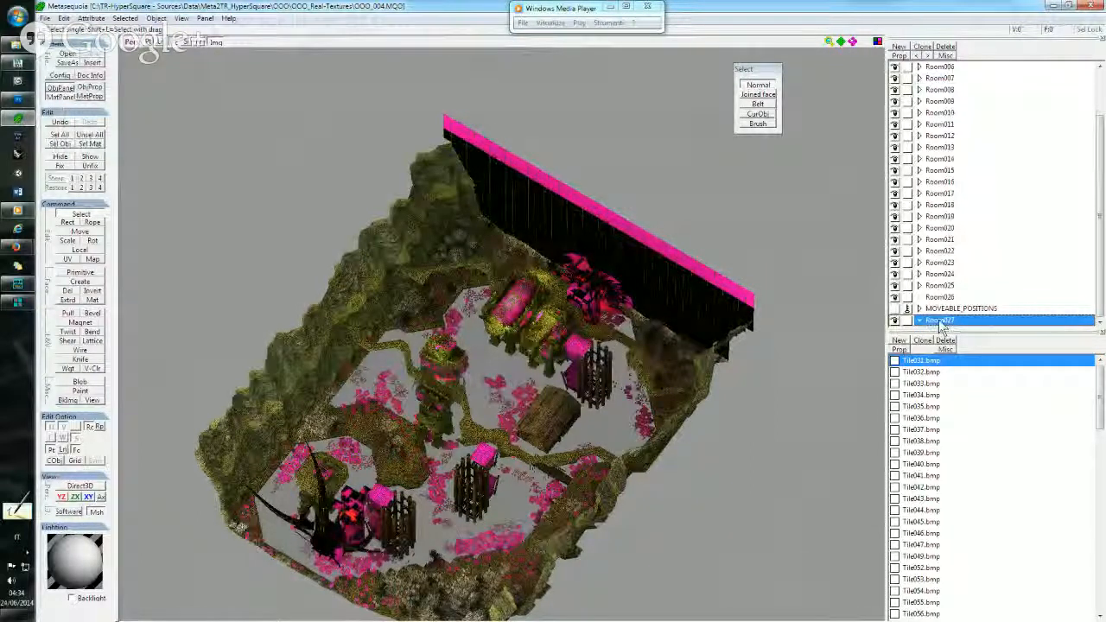
{"action": "left_click", "coordinate": [919, 286]}
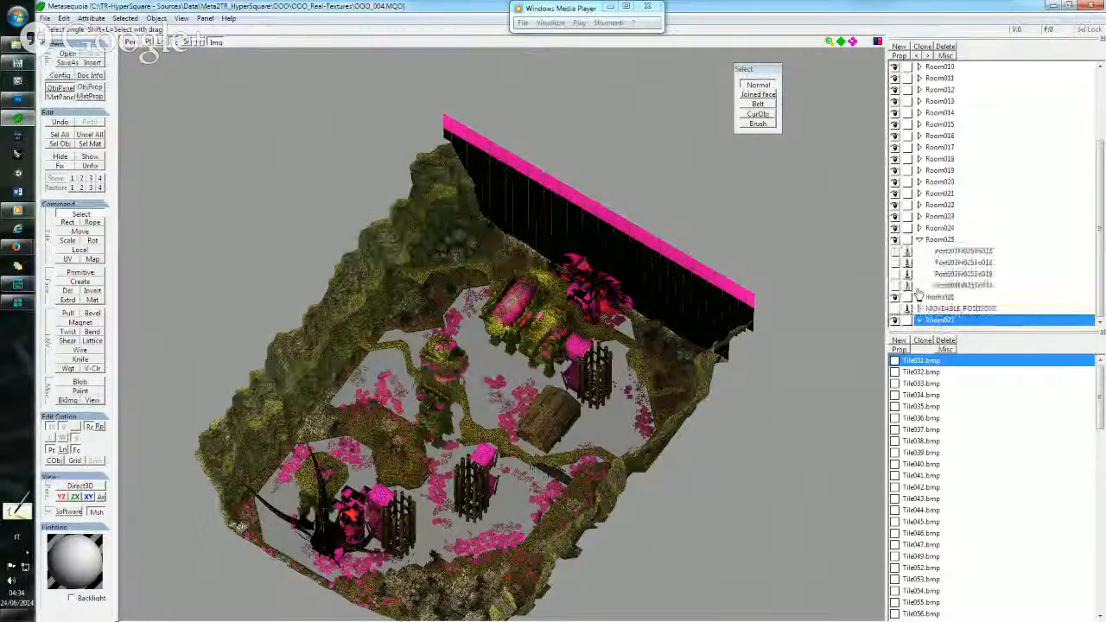
{"action": "left_click", "coordinate": [919, 240]}
{"action": "middle_click_drag", "start_coordinate": [632, 340], "coordinate": [664, 314]}
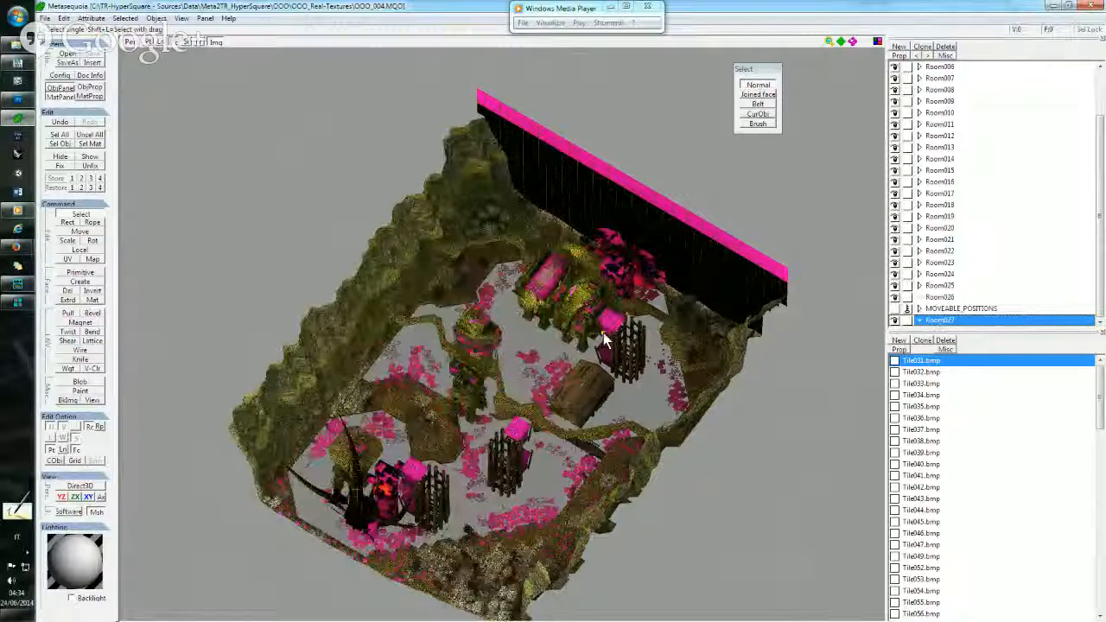
{"action": "right_click_drag", "start_coordinate": [584, 334], "coordinate": [568, 335]}
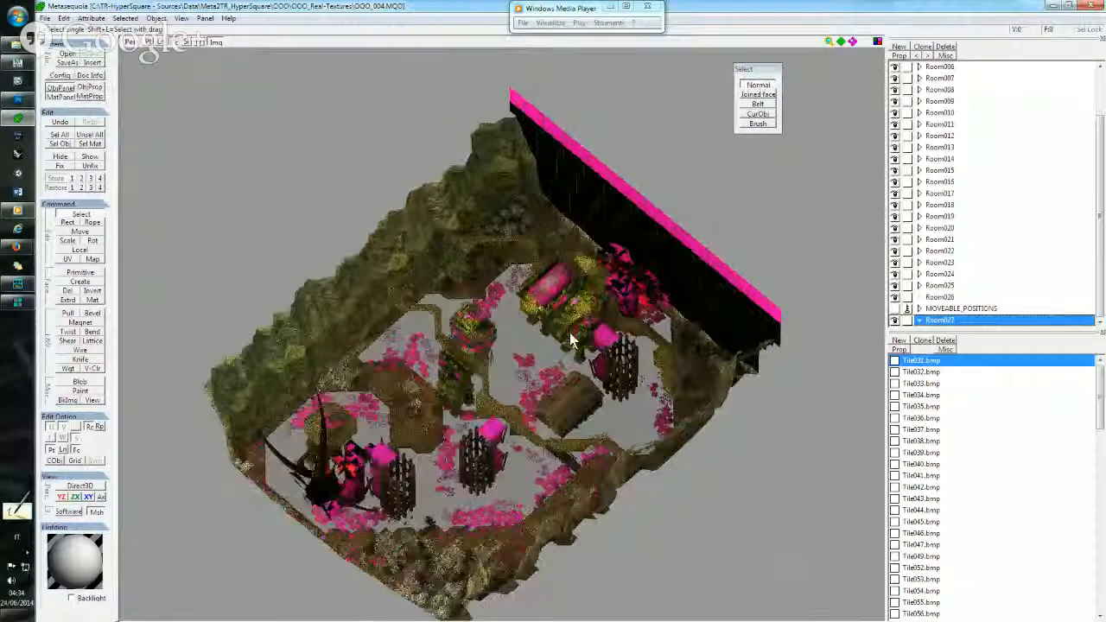
{"action": "middle_click_drag", "start_coordinate": [505, 327], "coordinate": [534, 308]}
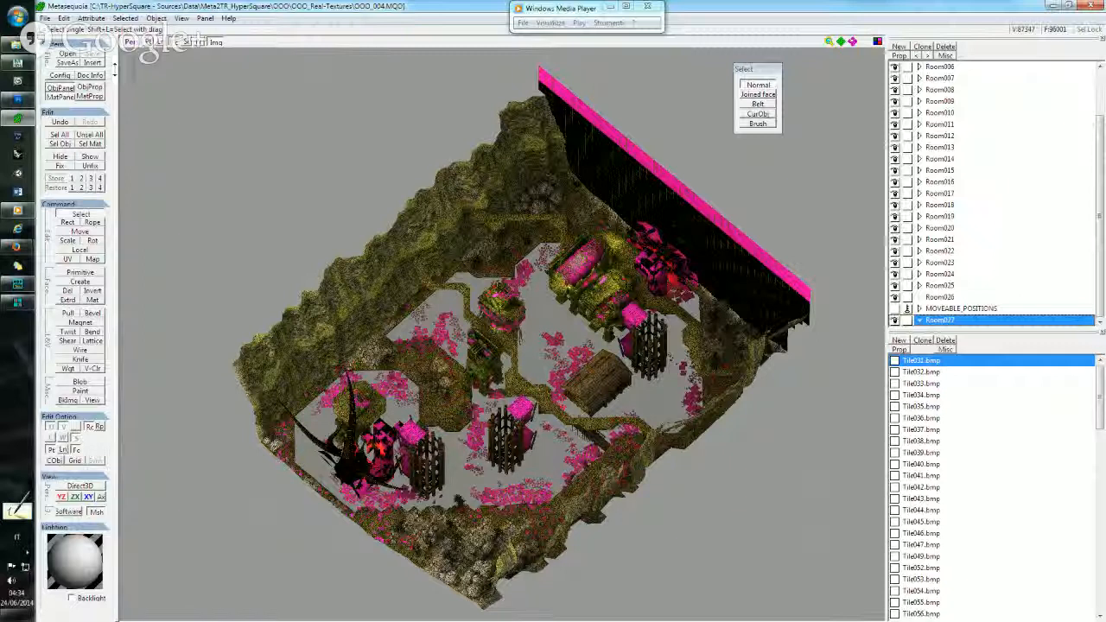
Save the model as a new file named OOO_005.MQO in the OOO_Real-Textures folder.
{"action": "left_click", "coordinate": [45, 18]}
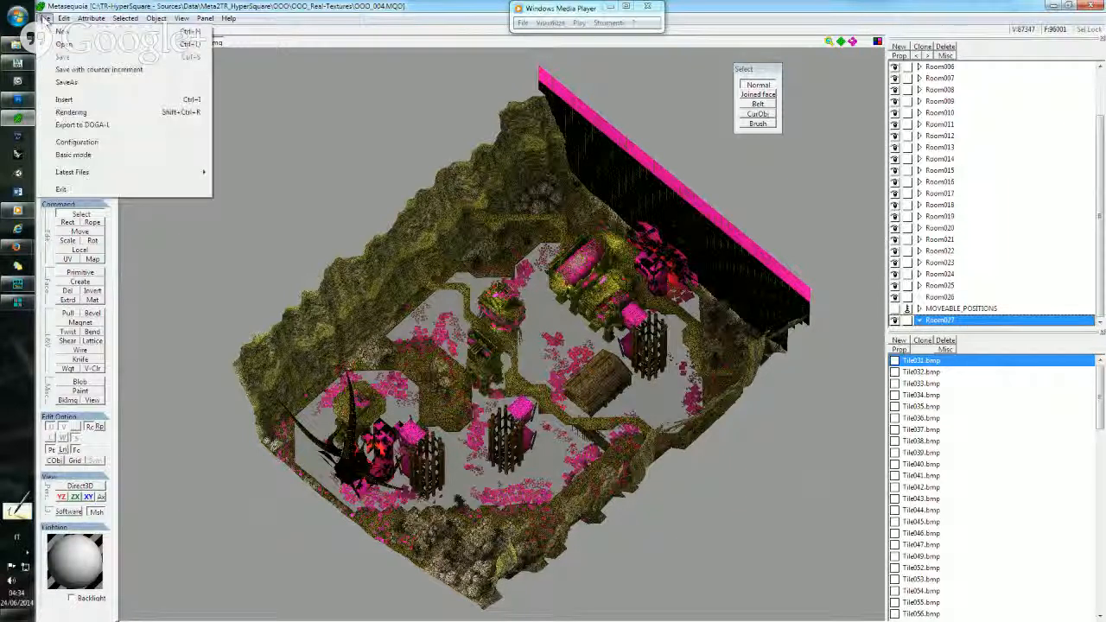
{"action": "left_click", "coordinate": [73, 84]}
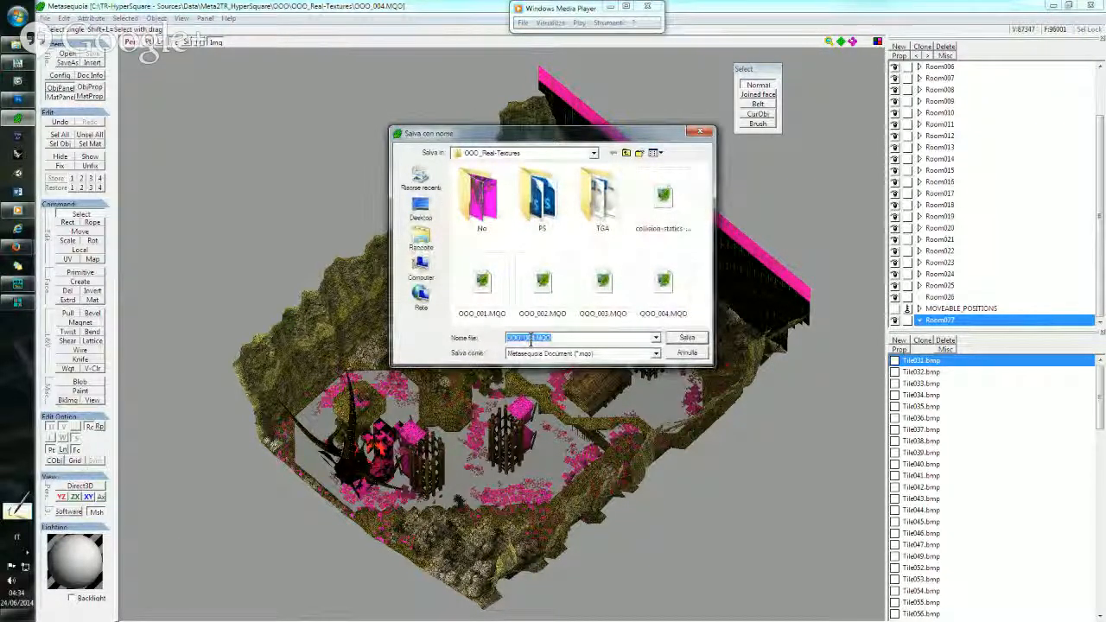
{"action": "key", "text": "BackSpace"}
{"action": "type", "text": "5"}
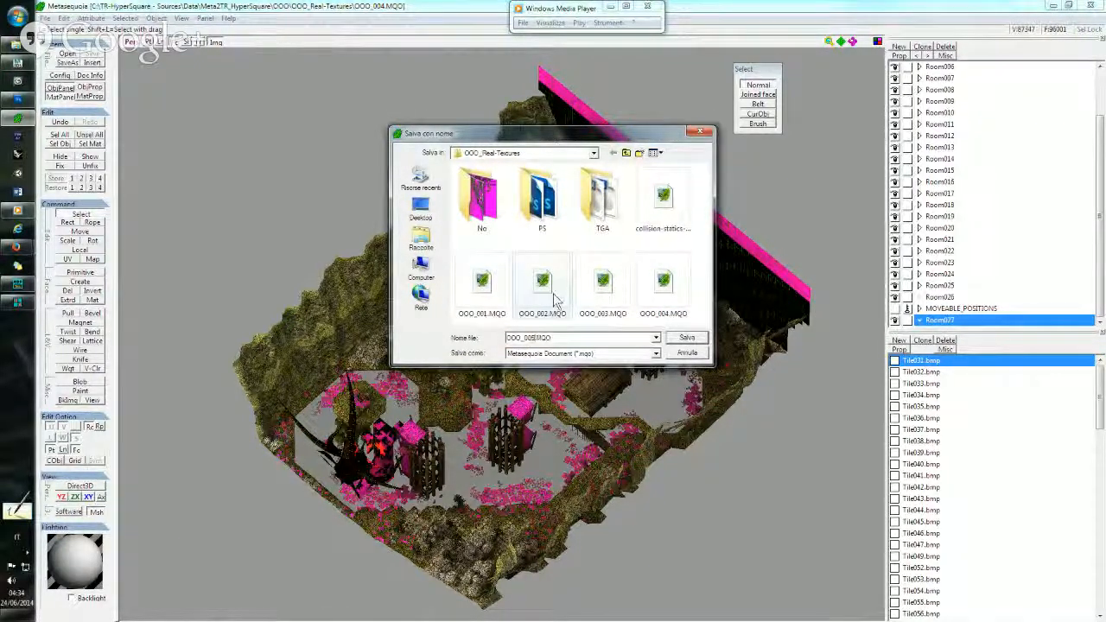
{"action": "key", "text": "Return"}
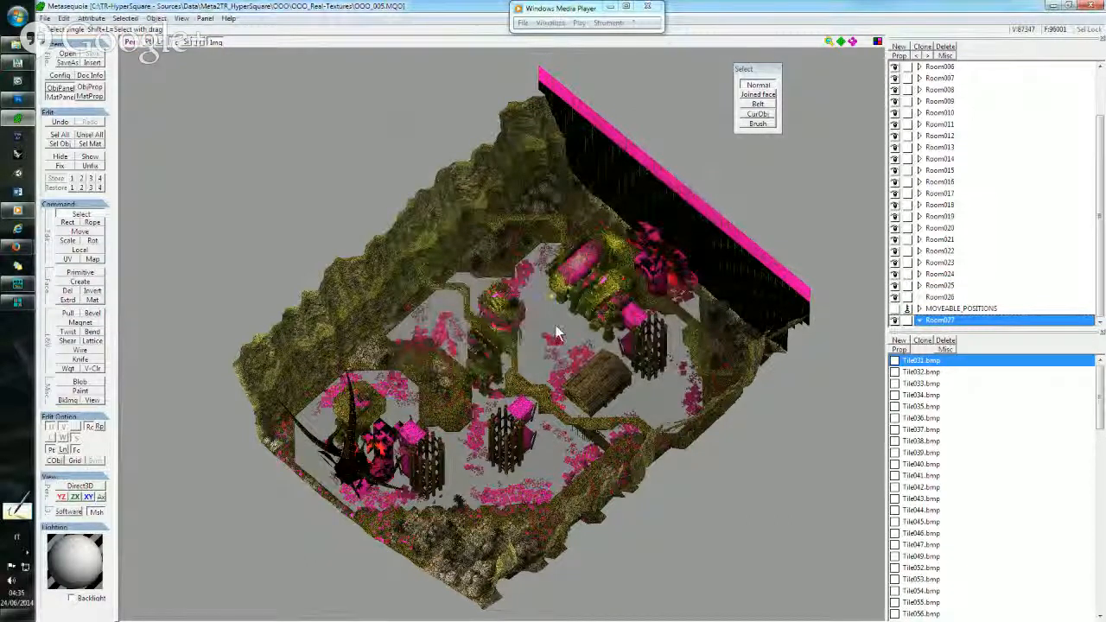
Run Join Closed Vertices on Room001 with the default settings and dismiss the result.
{"action": "scroll", "coordinate": [993, 98], "scroll_direction": "up", "scroll_amount": 2}
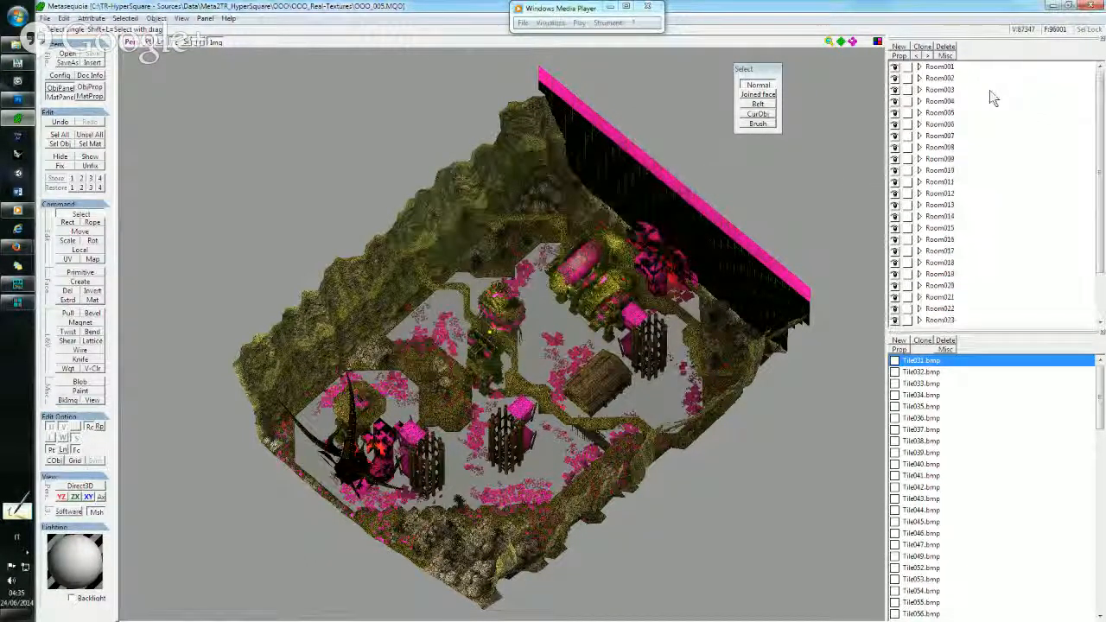
{"action": "left_click", "coordinate": [951, 68]}
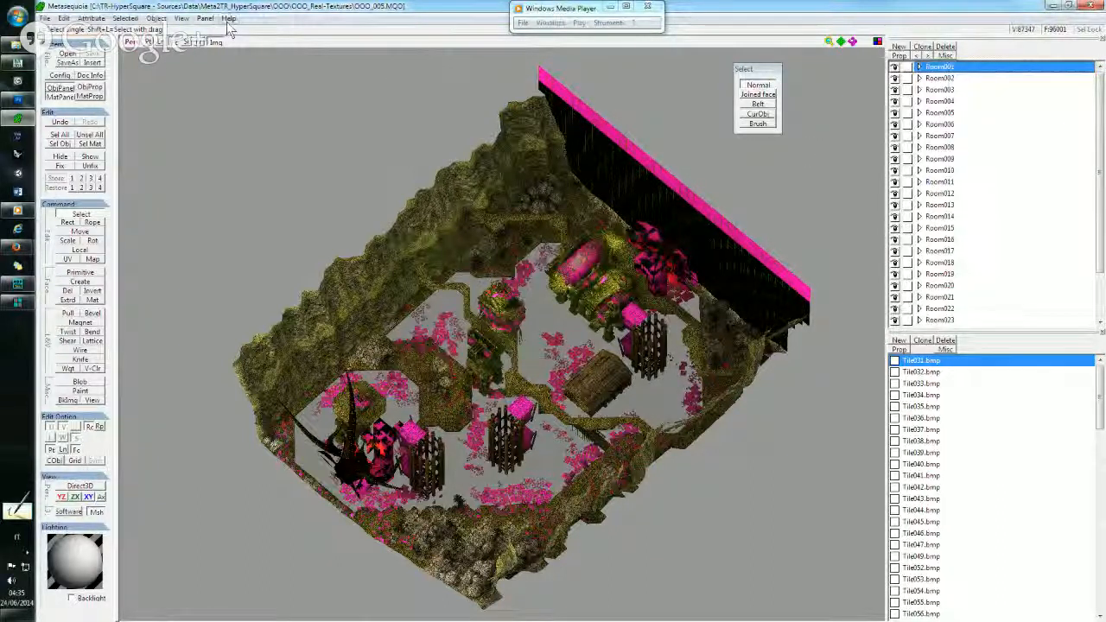
{"action": "left_click", "coordinate": [156, 18]}
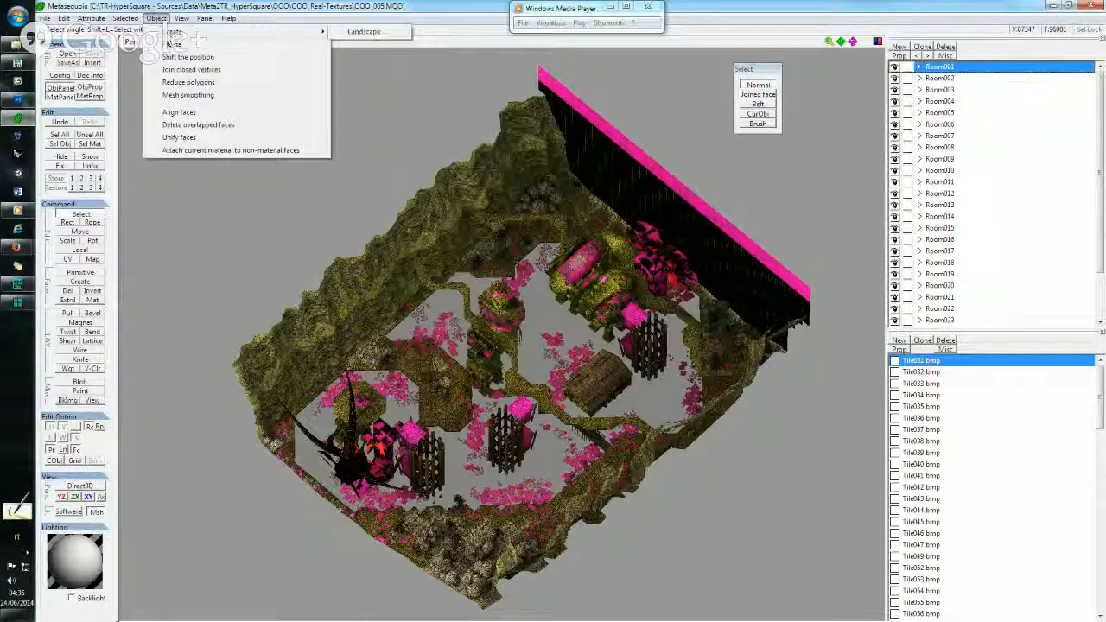
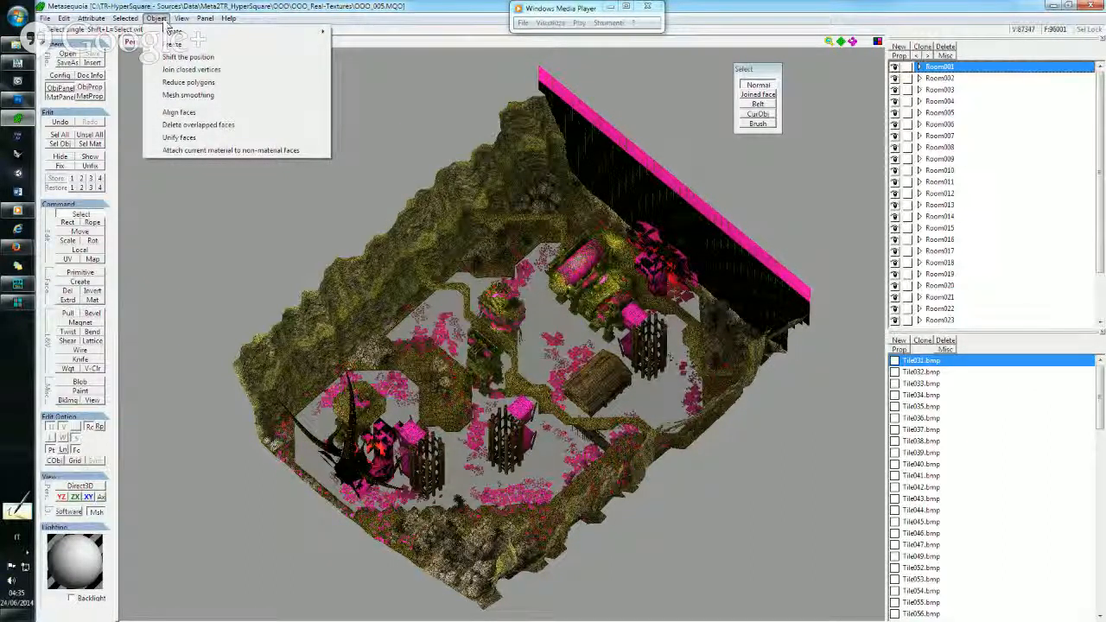
{"action": "left_click", "coordinate": [173, 69]}
{"action": "left_click", "coordinate": [523, 345]}
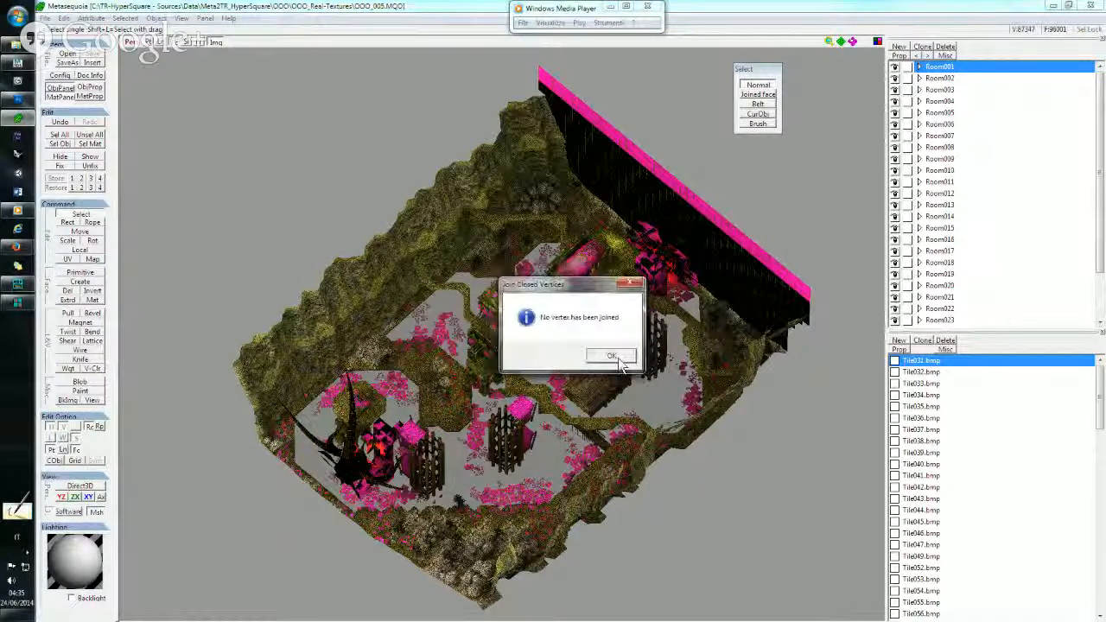
{"action": "left_click", "coordinate": [605, 357]}
Join the closed vertices of Room002 with the default settings and dismiss the result.
{"action": "left_click", "coordinate": [938, 78]}
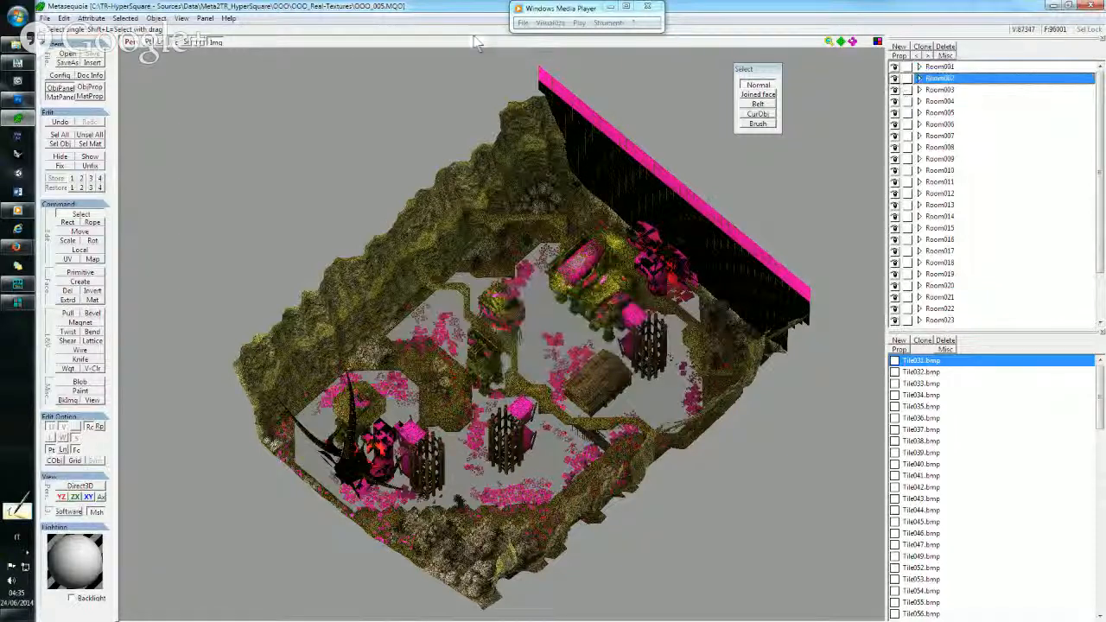
{"action": "left_click", "coordinate": [155, 18]}
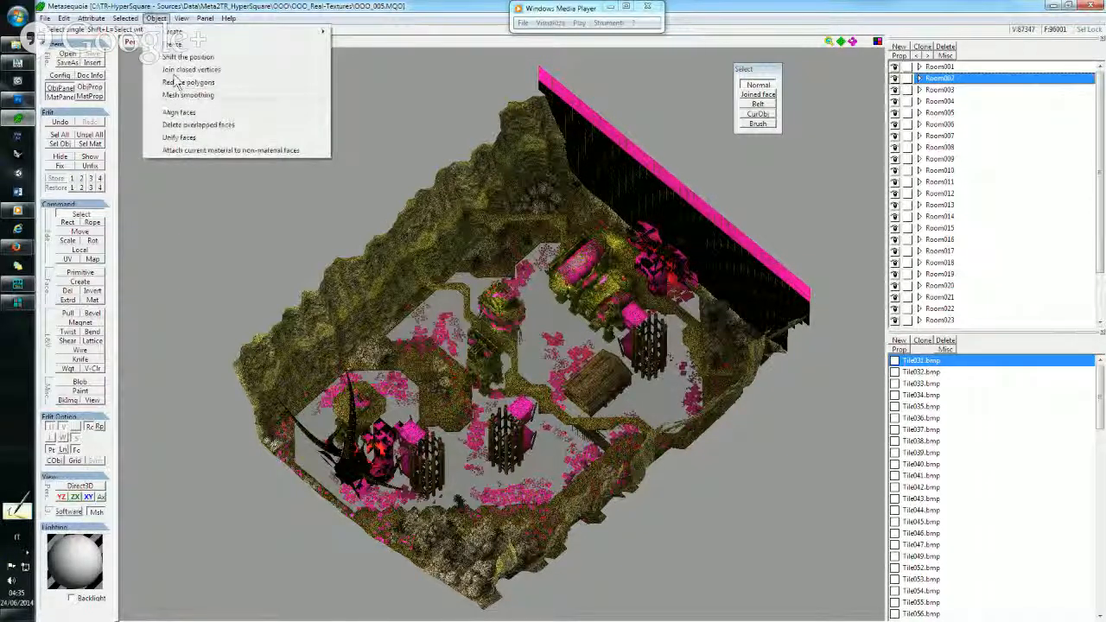
{"action": "left_click", "coordinate": [190, 70]}
{"action": "left_click", "coordinate": [524, 346]}
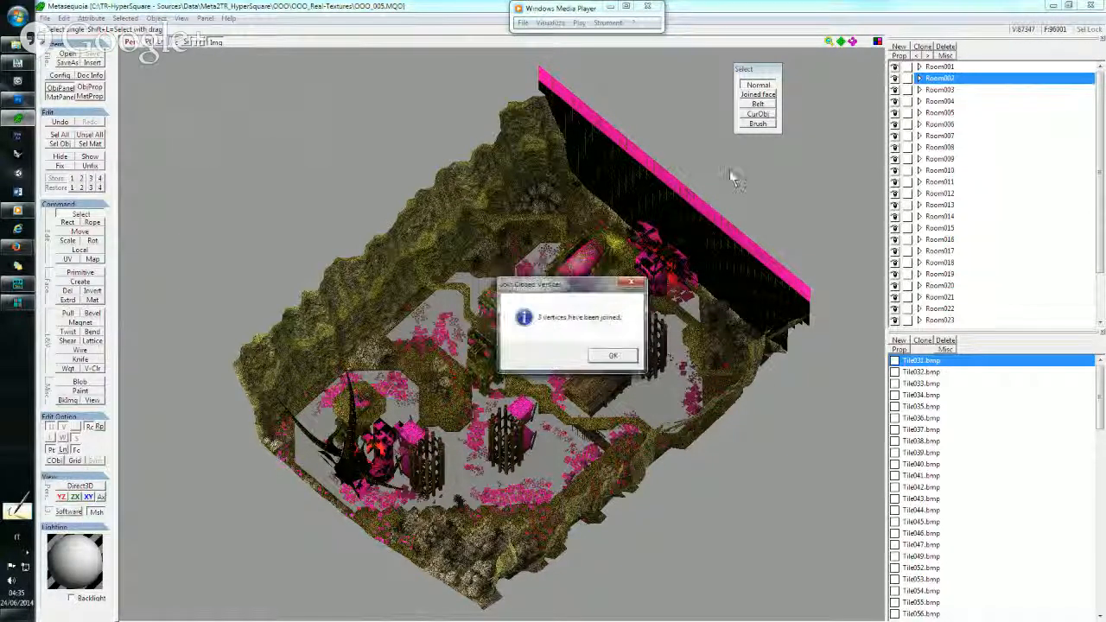
{"action": "left_click", "coordinate": [612, 356]}
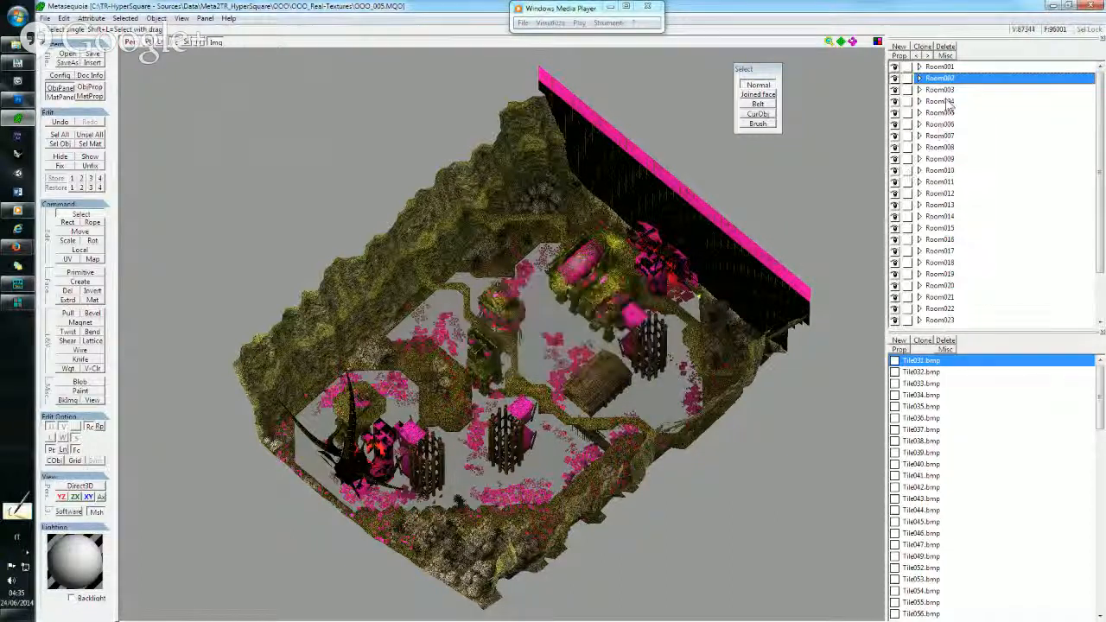
Join the closed vertices of the Room003 object, keeping the preset closed distance and applying it to the whole object.
{"action": "left_click", "coordinate": [942, 90]}
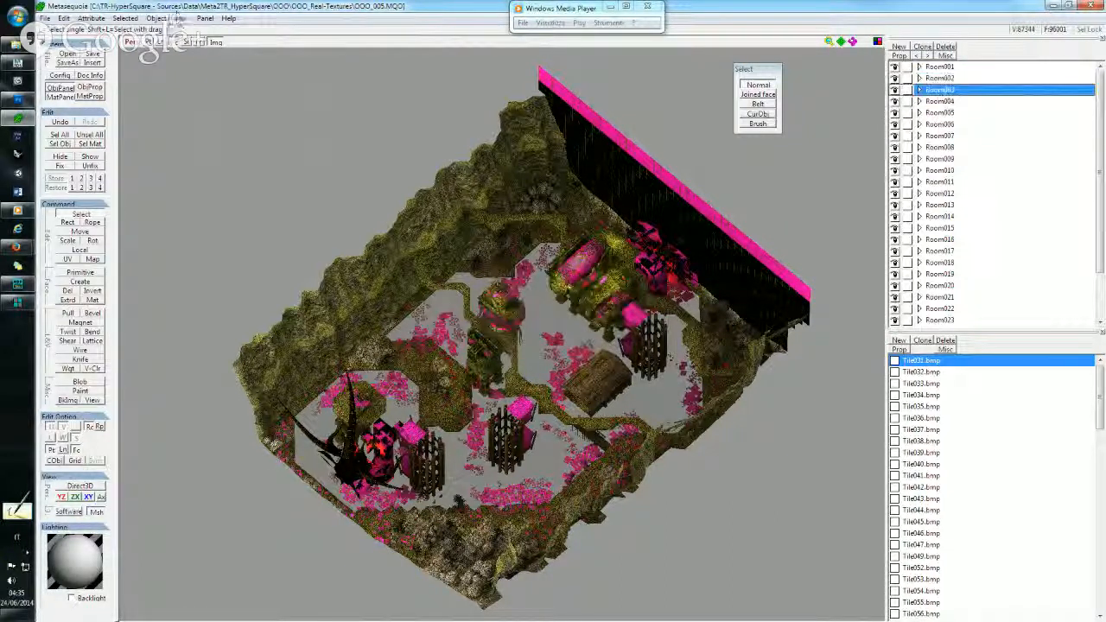
{"action": "left_click", "coordinate": [156, 18]}
{"action": "left_click", "coordinate": [177, 64]}
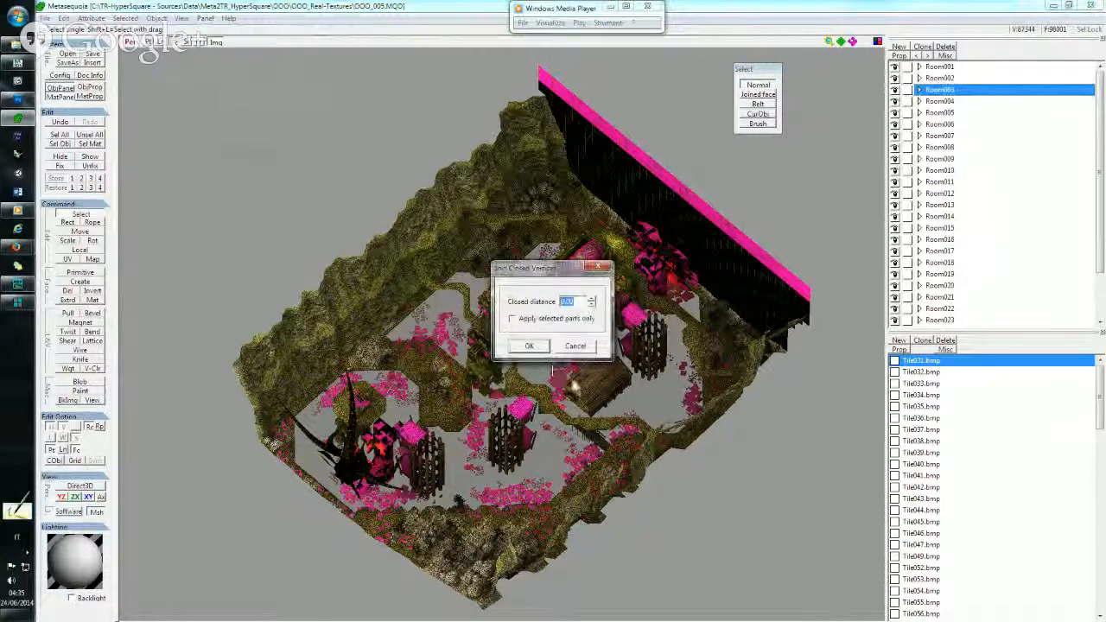
{"action": "left_click", "coordinate": [529, 346]}
{"action": "left_click", "coordinate": [611, 356]}
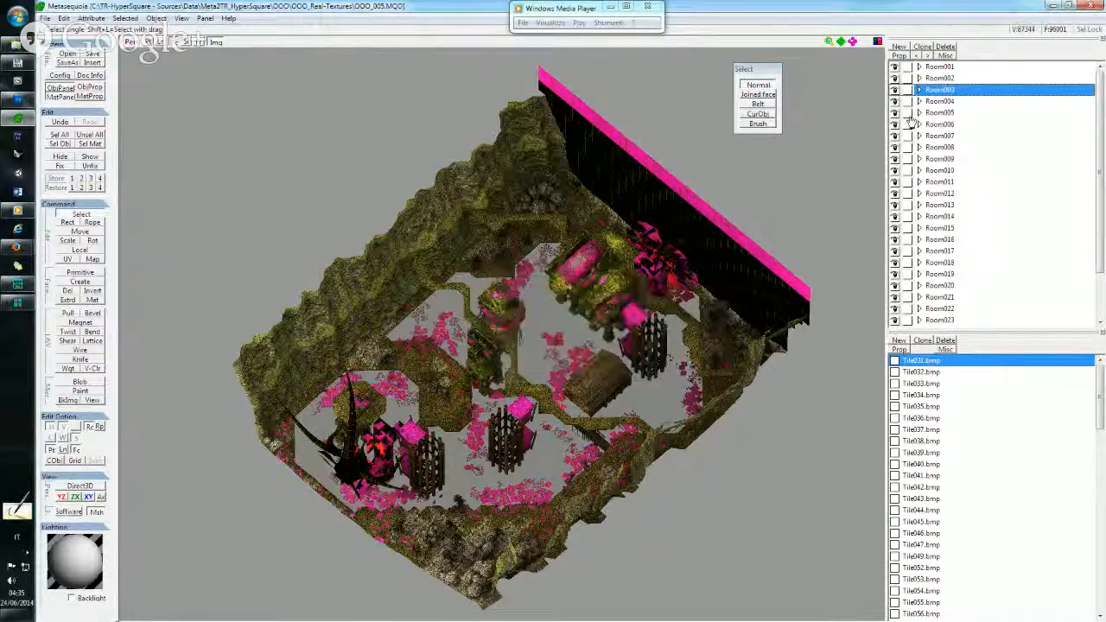
Join the closed vertices of the Room004 object with the preset closed distance.
{"action": "left_click", "coordinate": [942, 102]}
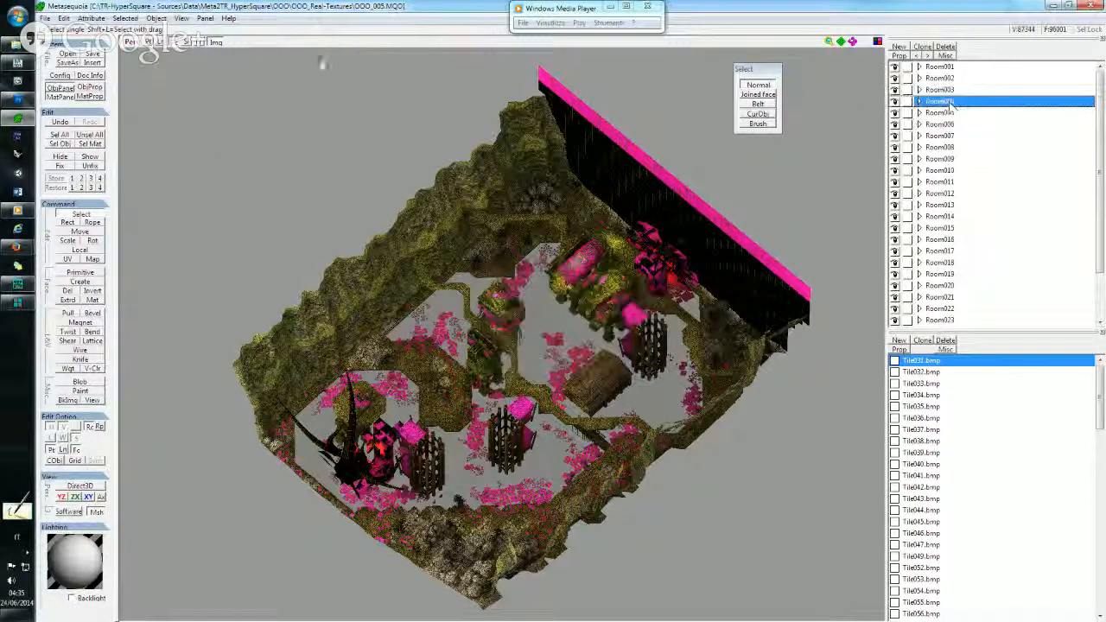
{"action": "left_click", "coordinate": [156, 18]}
{"action": "left_click", "coordinate": [173, 70]}
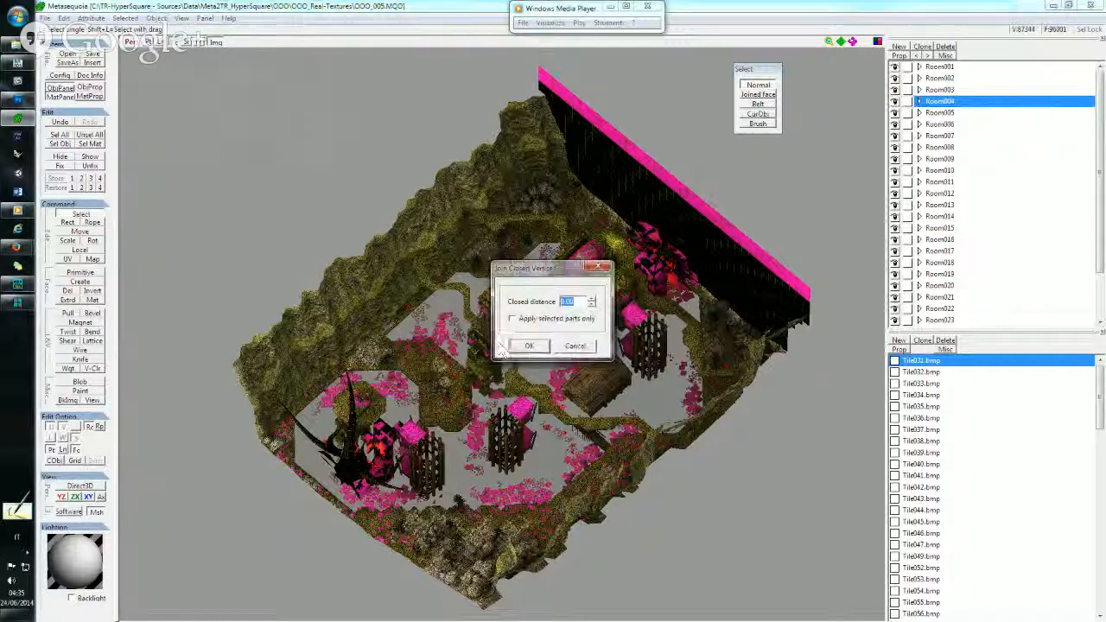
{"action": "left_click", "coordinate": [527, 346]}
{"action": "left_click", "coordinate": [611, 358]}
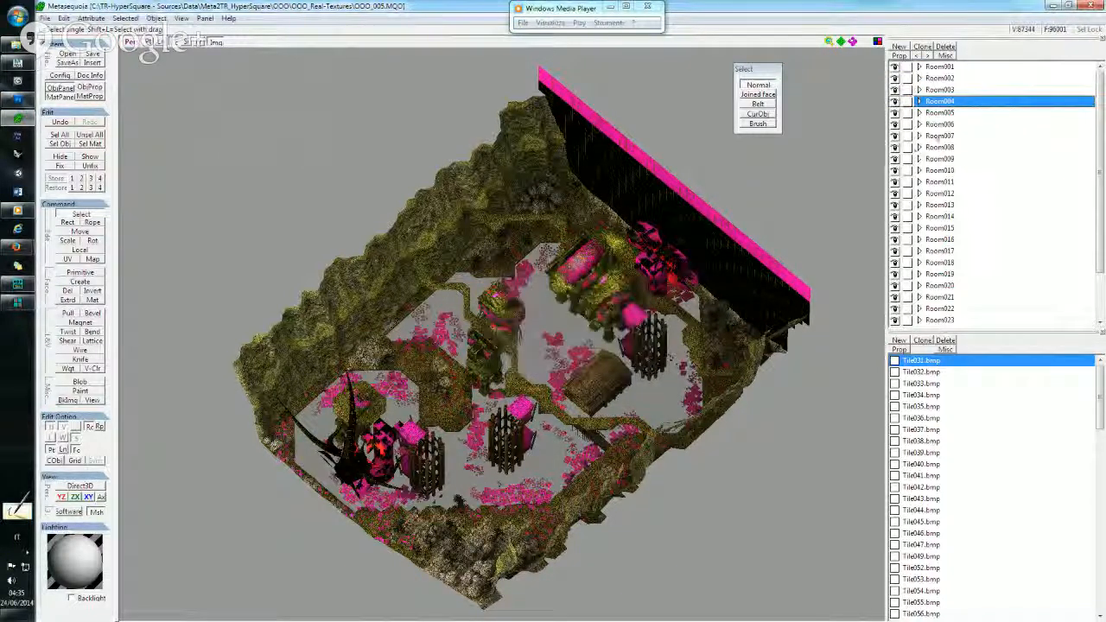
Join the closed vertices of the Room005 object with the preset closed distance.
{"action": "left_click", "coordinate": [939, 112]}
{"action": "left_click", "coordinate": [157, 18]}
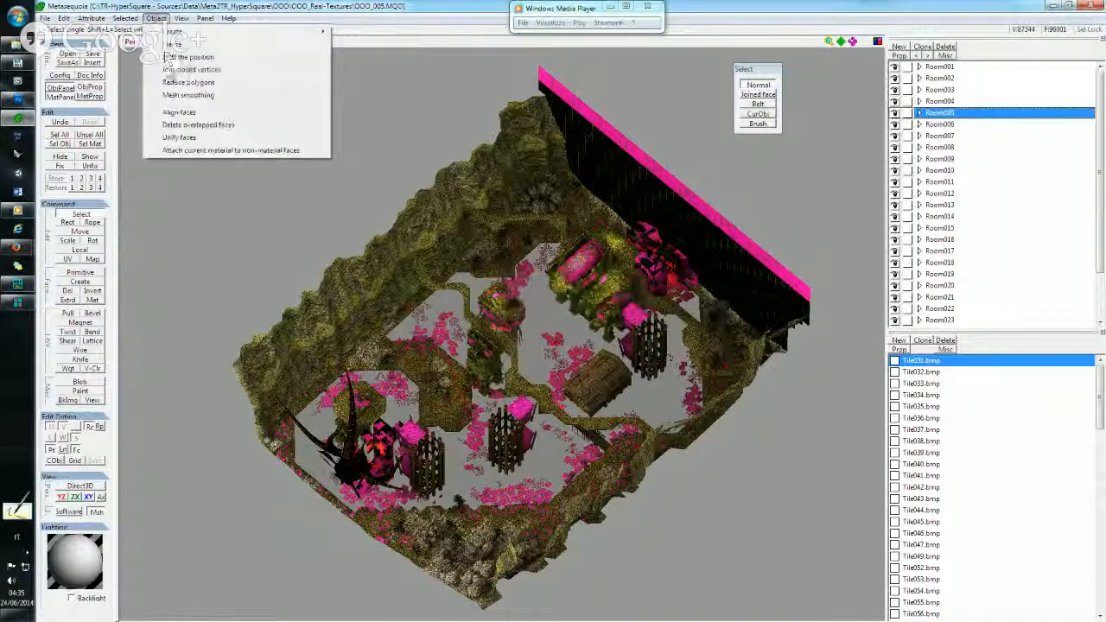
{"action": "left_click", "coordinate": [177, 69]}
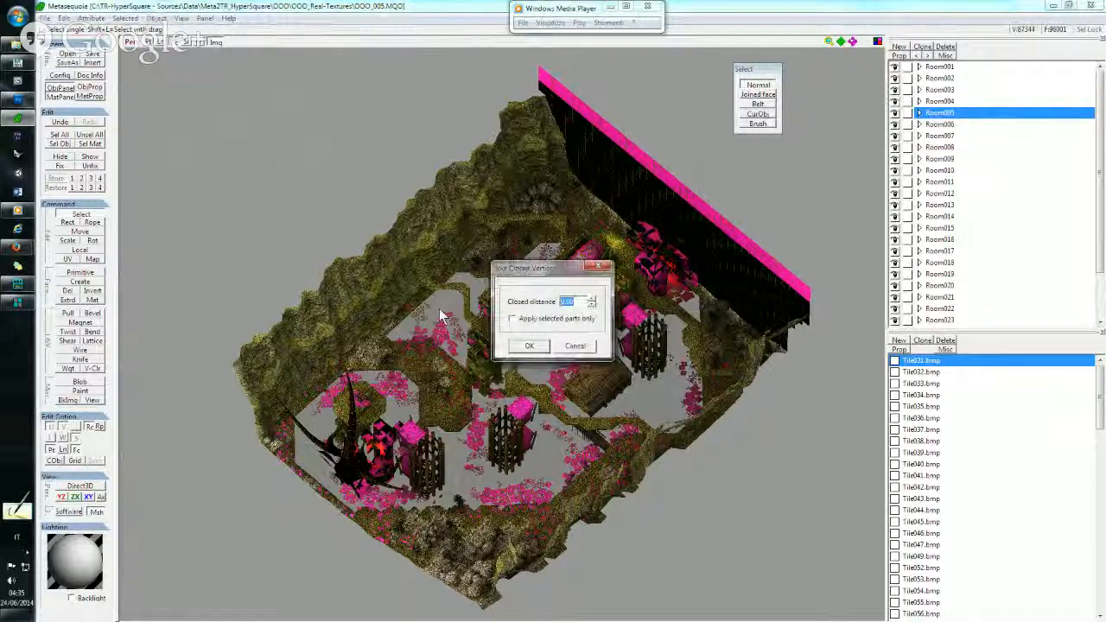
{"action": "left_click", "coordinate": [530, 346]}
{"action": "left_click", "coordinate": [610, 356]}
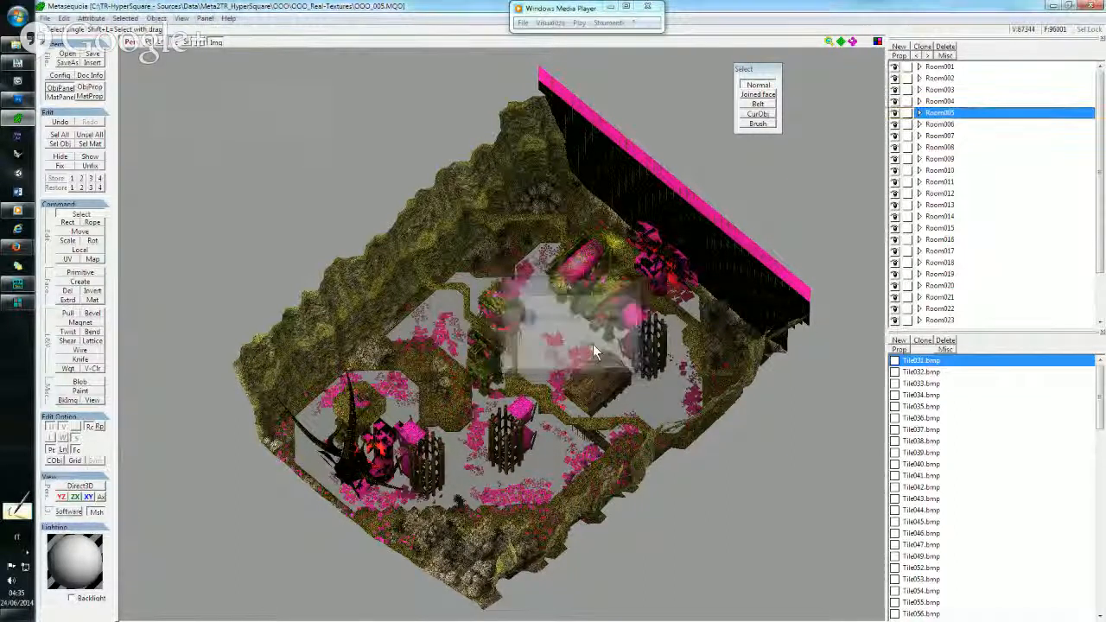
Join the closed vertices of the Room006 object with the preset closed distance.
{"action": "left_click", "coordinate": [951, 124]}
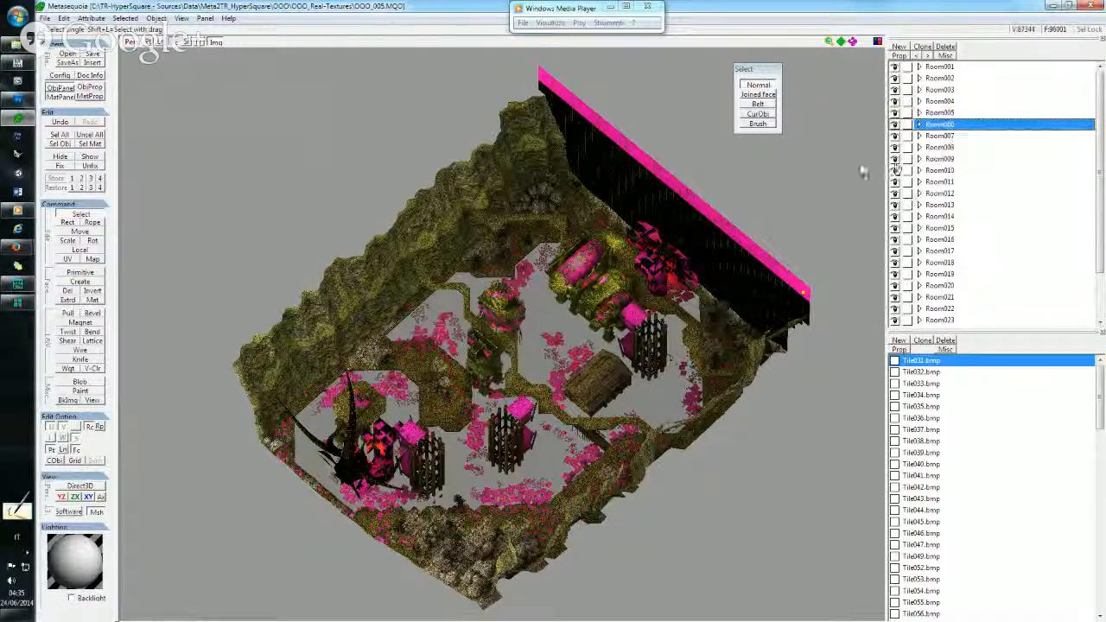
{"action": "left_click", "coordinate": [156, 18]}
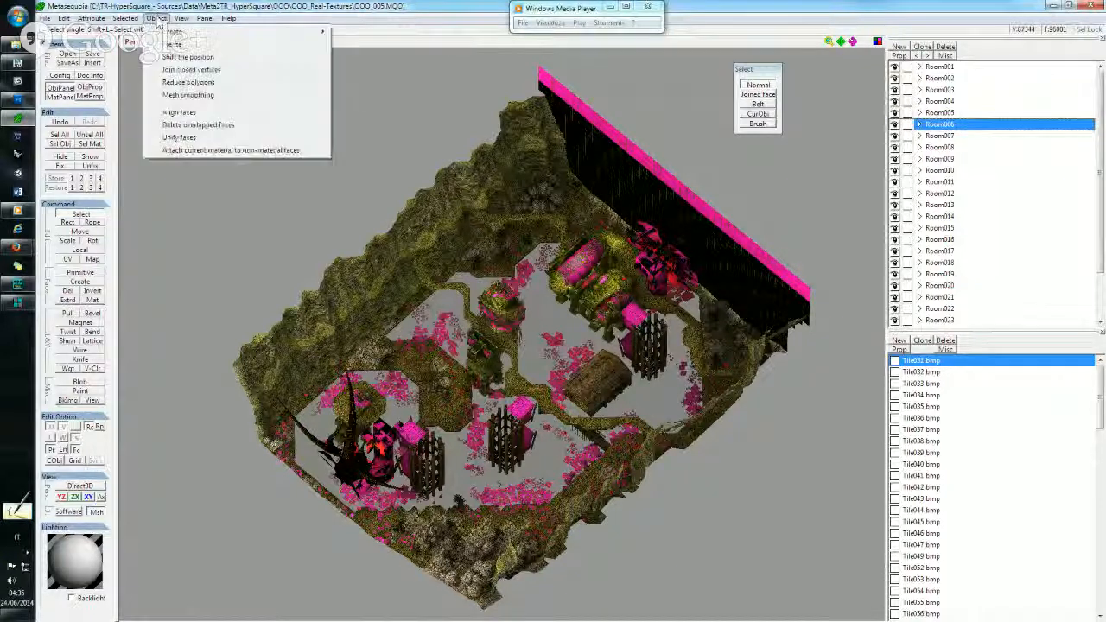
{"action": "left_click", "coordinate": [183, 70]}
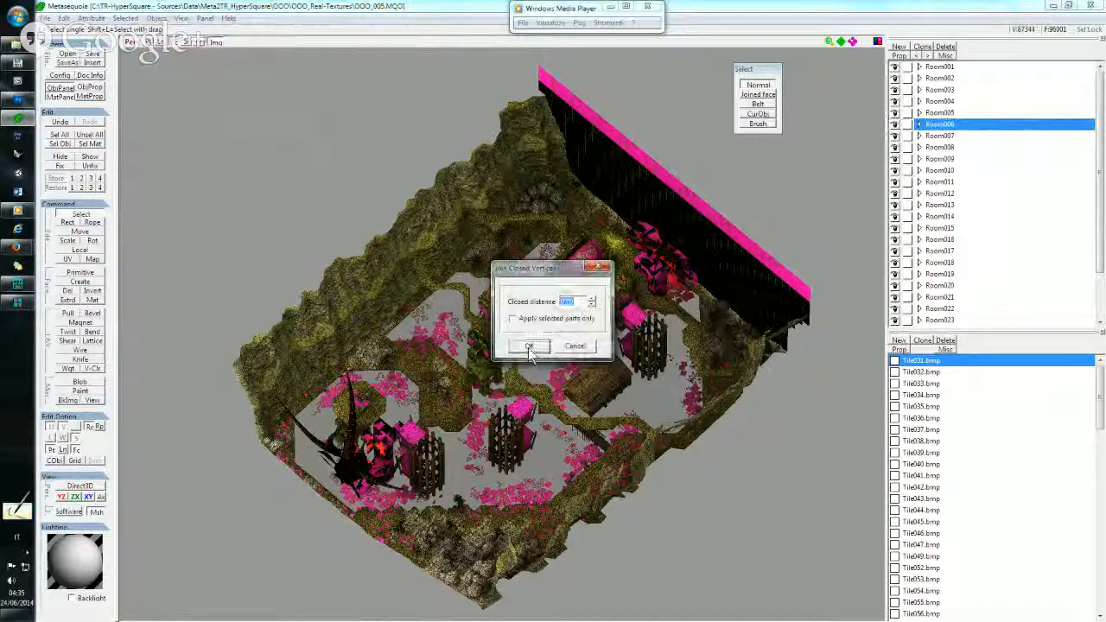
{"action": "left_click", "coordinate": [532, 344]}
{"action": "left_click", "coordinate": [613, 357]}
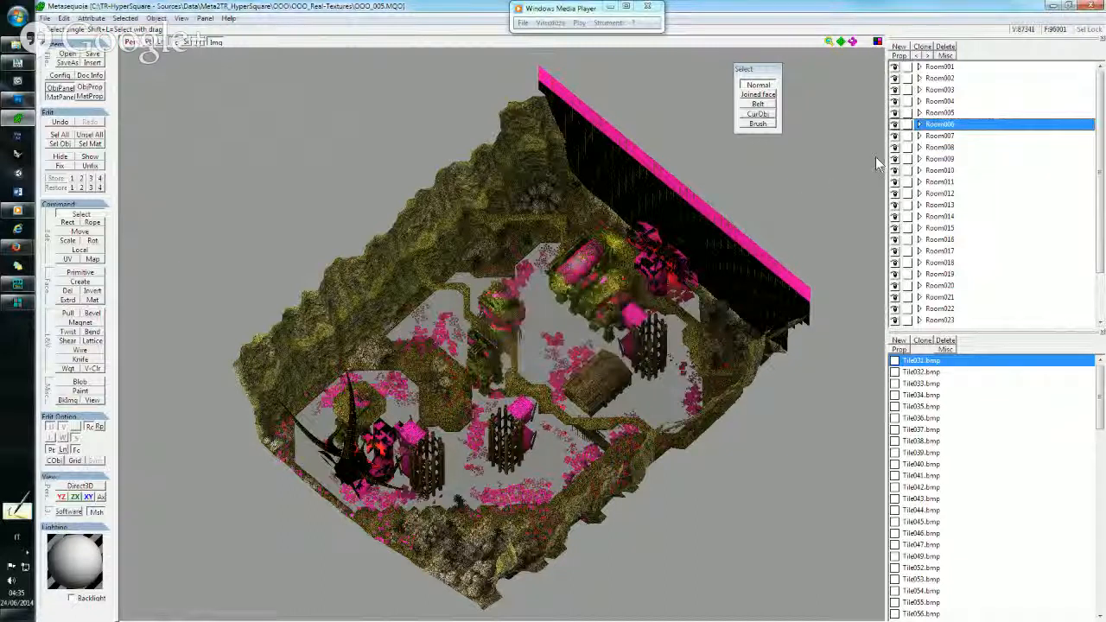
Join the closed vertices of the Room007 object with the preset closed distance.
{"action": "left_click", "coordinate": [941, 136]}
{"action": "left_click", "coordinate": [155, 18]}
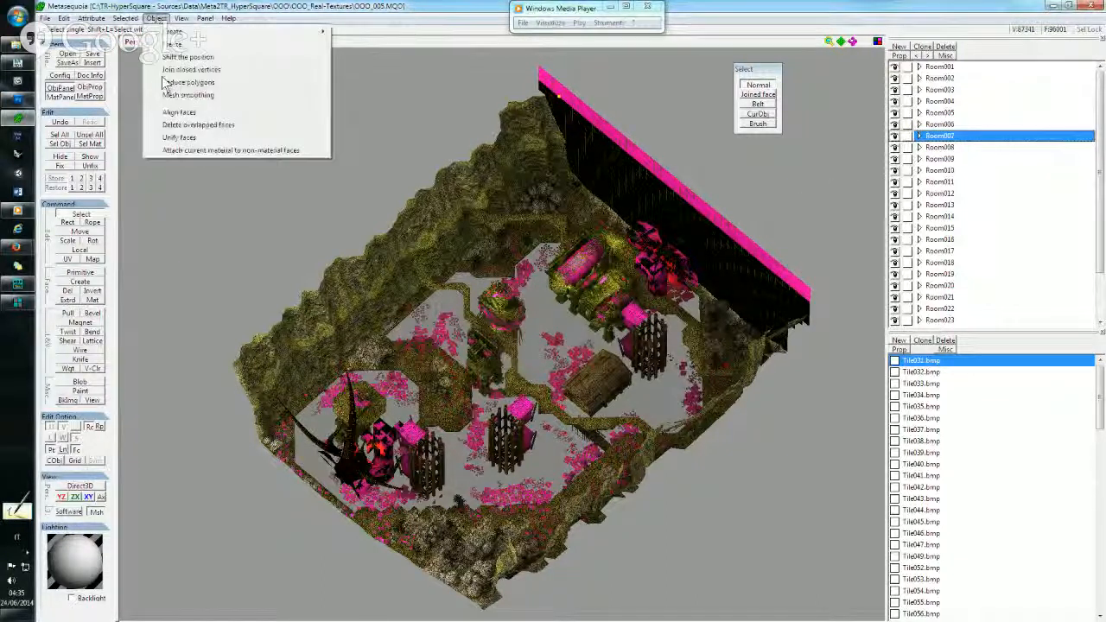
{"action": "left_click", "coordinate": [185, 70]}
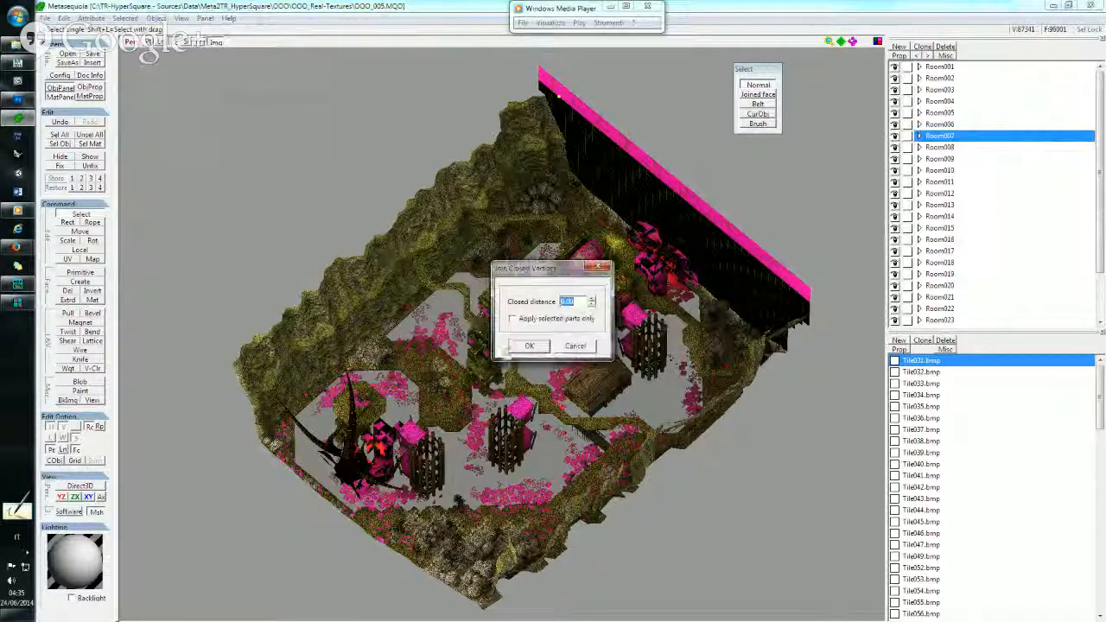
{"action": "left_click", "coordinate": [529, 346]}
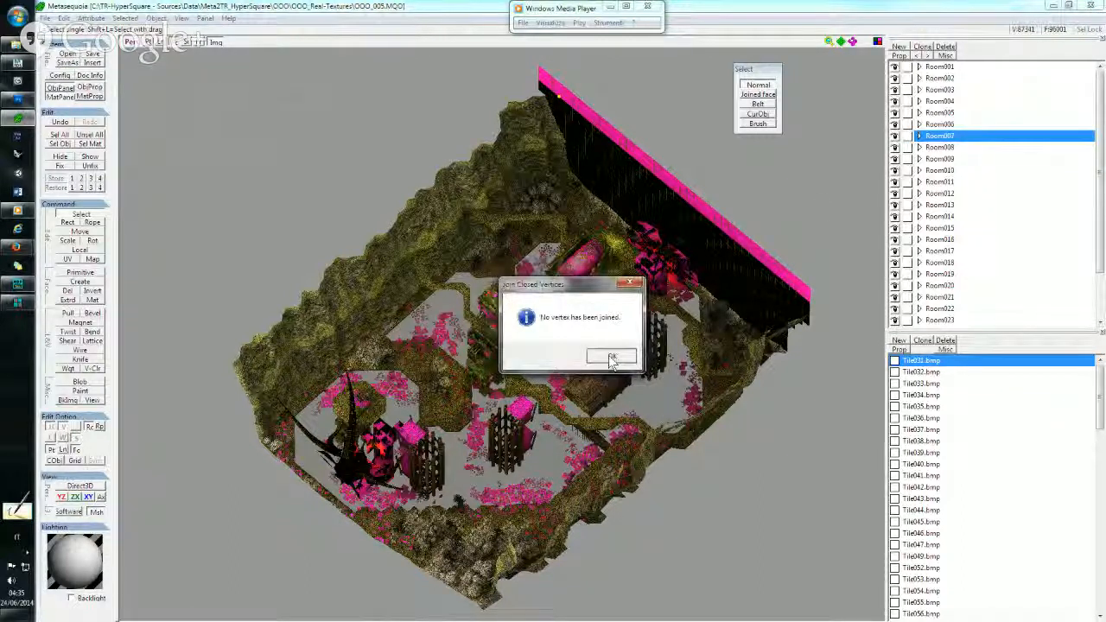
{"action": "left_click", "coordinate": [611, 357]}
Join the closed vertices of the Room008 object with the preset closed distance.
{"action": "left_click", "coordinate": [943, 147]}
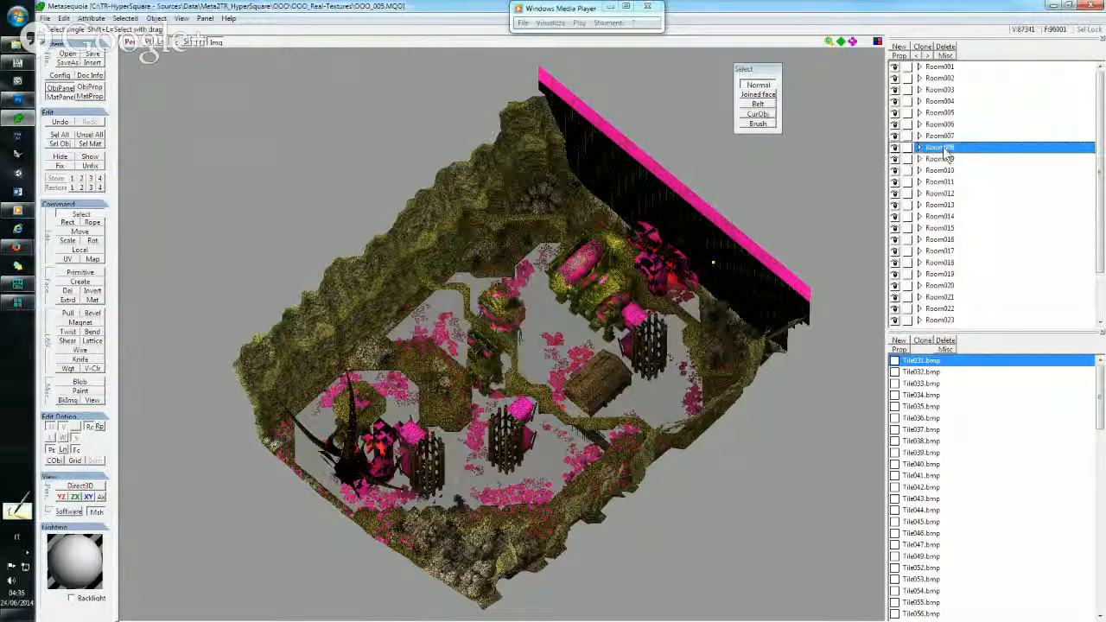
{"action": "left_click", "coordinate": [156, 18]}
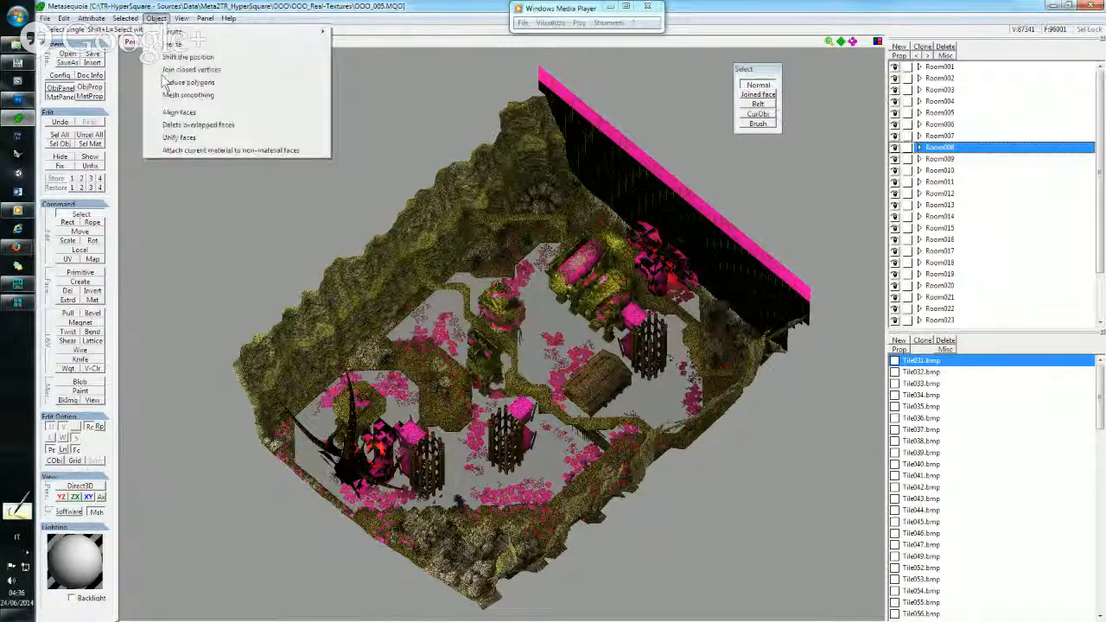
{"action": "left_click", "coordinate": [191, 69]}
{"action": "left_click", "coordinate": [542, 345]}
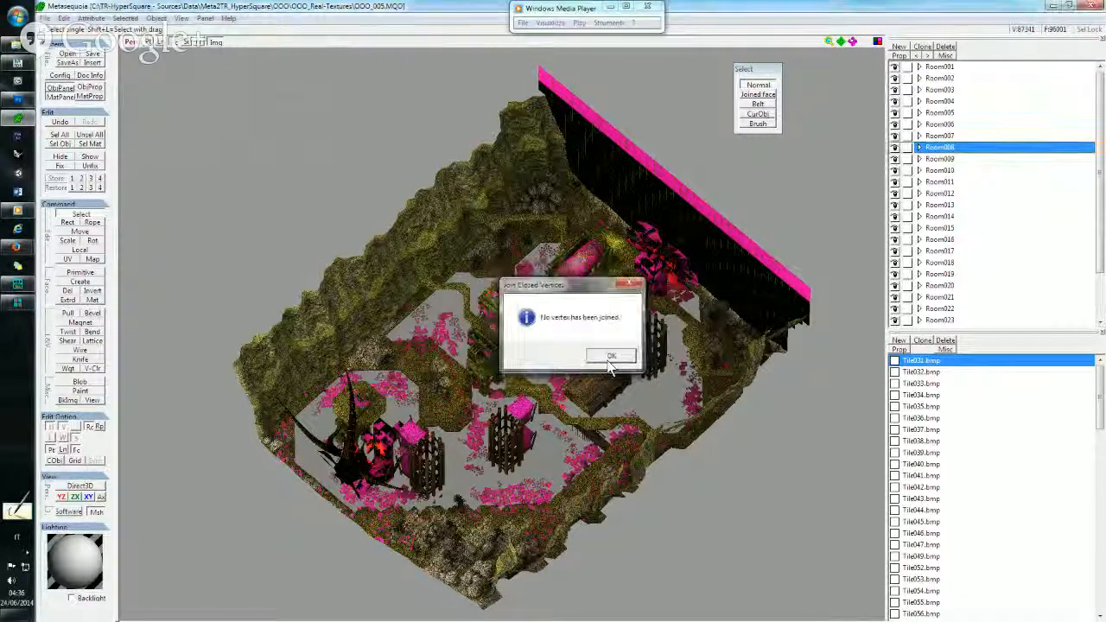
{"action": "left_click", "coordinate": [605, 354]}
Join the closed vertices of the Room009 object with the preset closed distance.
{"action": "left_click", "coordinate": [933, 159]}
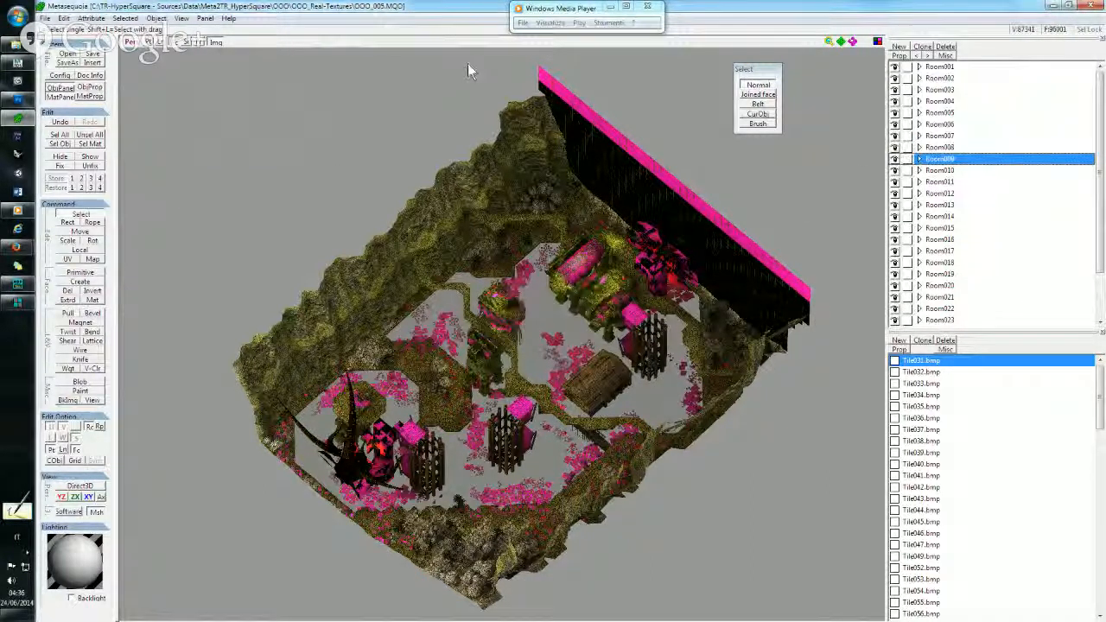
{"action": "left_click", "coordinate": [156, 18]}
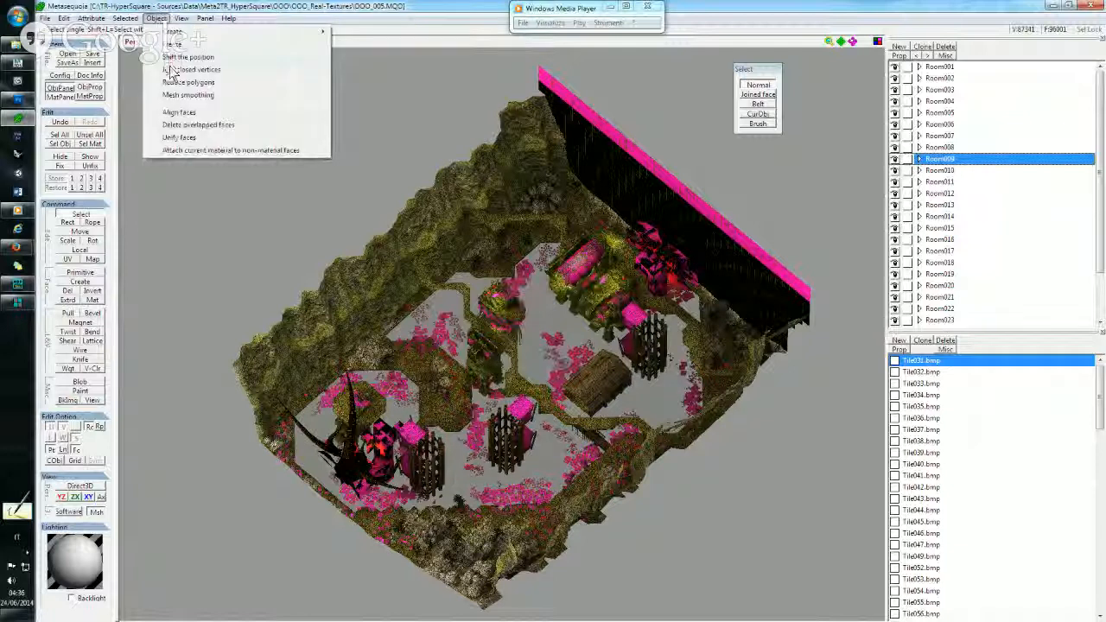
{"action": "left_click", "coordinate": [291, 157]}
{"action": "left_click", "coordinate": [529, 344]}
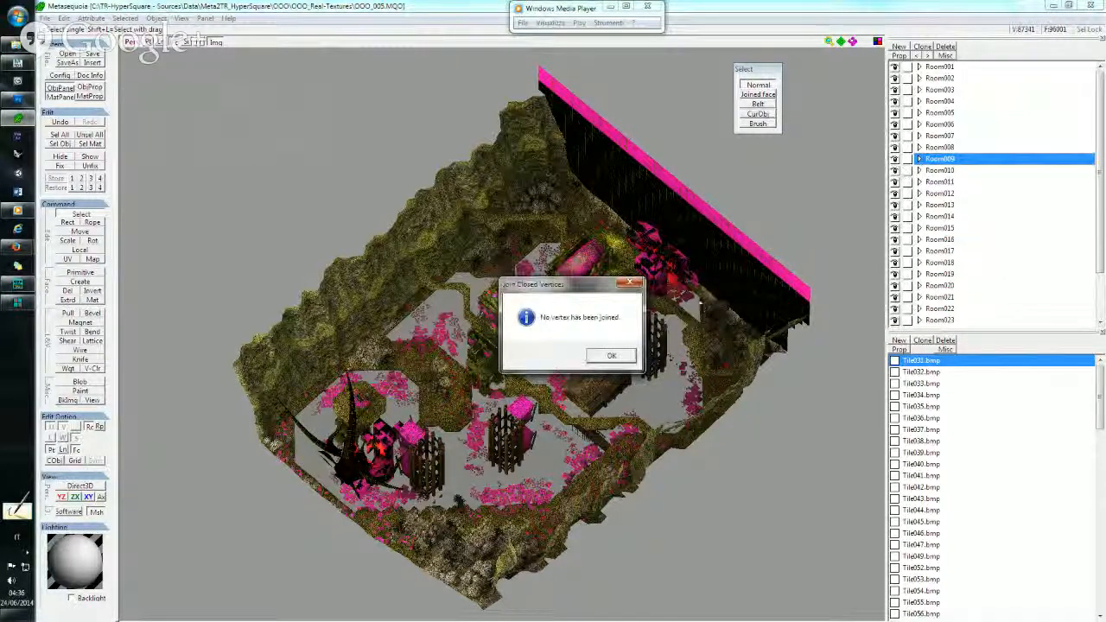
{"action": "left_click", "coordinate": [609, 357]}
Join the closed vertices of the Room010 object with the preset closed distance.
{"action": "left_click", "coordinate": [951, 171]}
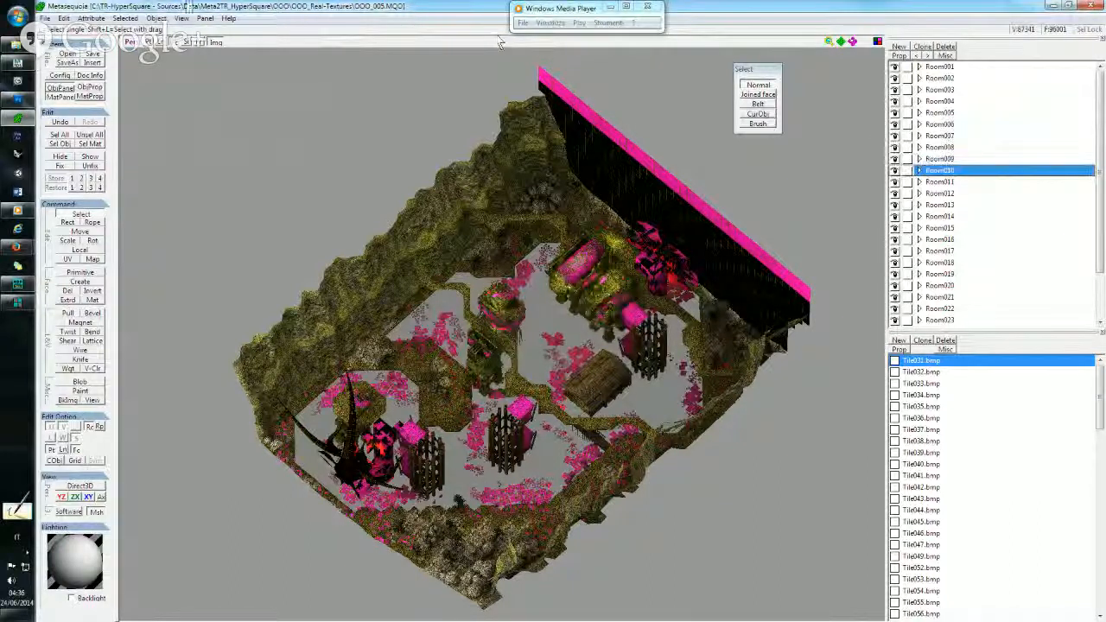
{"action": "left_click", "coordinate": [153, 18]}
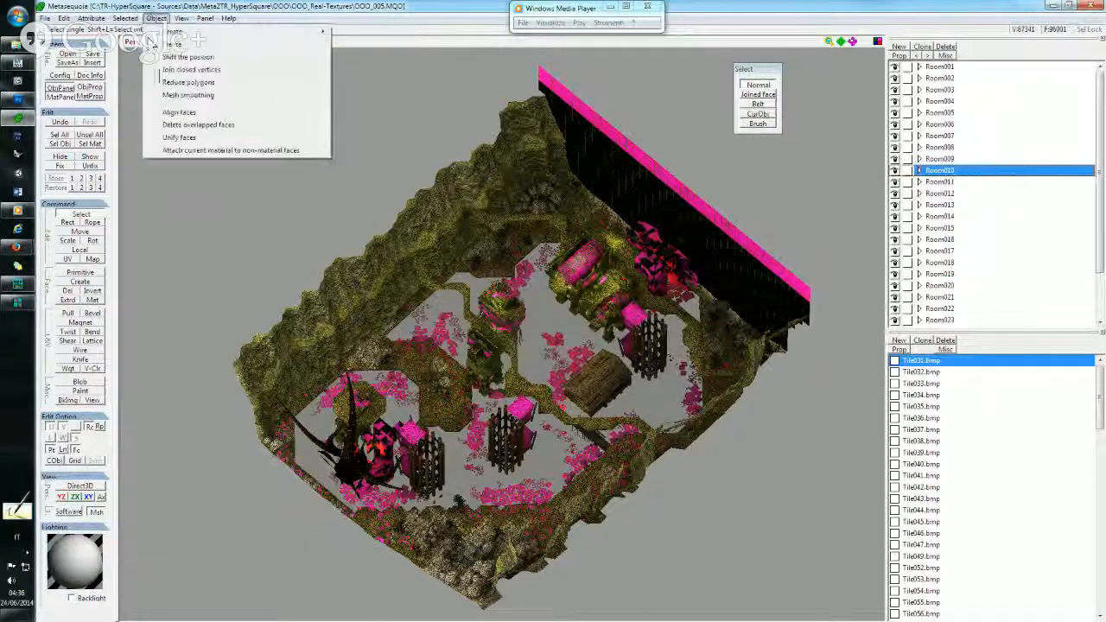
{"action": "left_click", "coordinate": [186, 69]}
{"action": "left_click", "coordinate": [529, 344]}
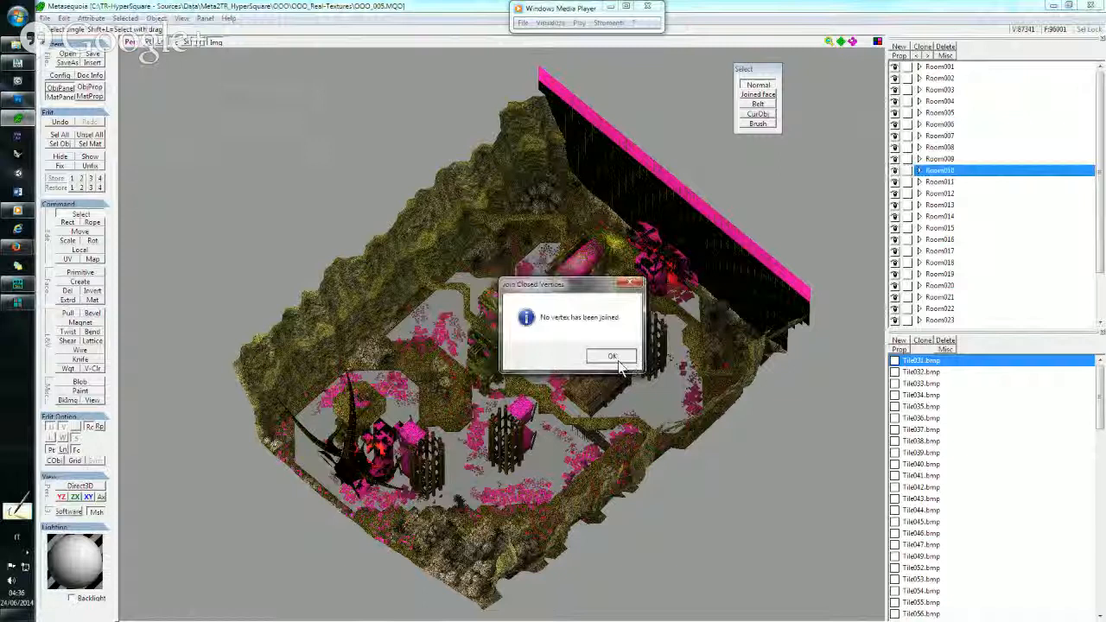
{"action": "left_click", "coordinate": [612, 357]}
Join the closed vertices of the Room011 object with the preset closed distance.
{"action": "left_click", "coordinate": [914, 183]}
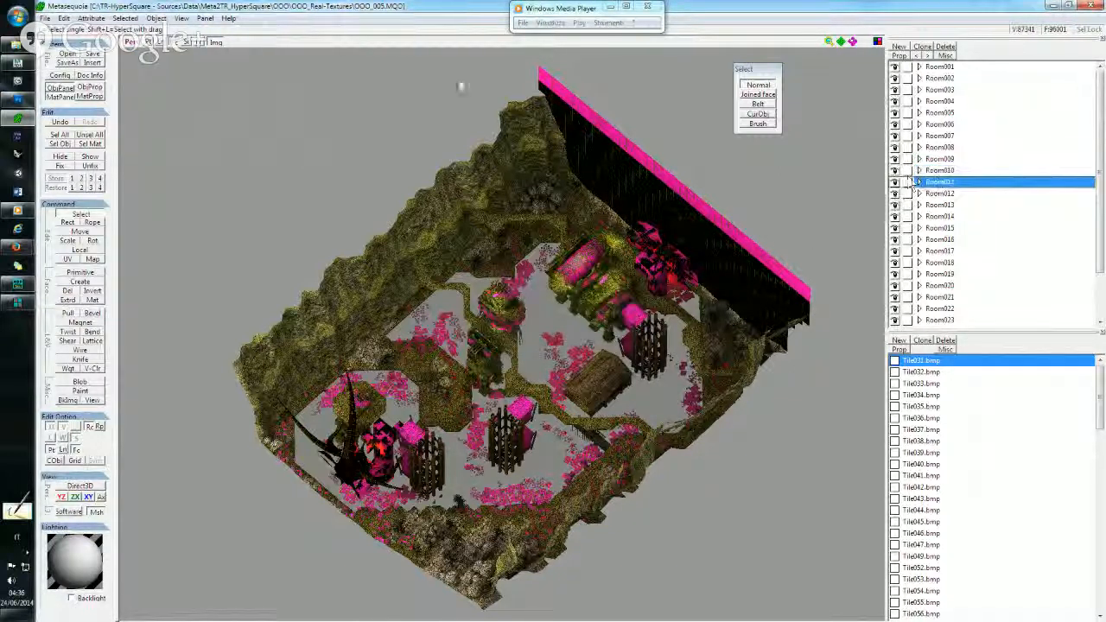
{"action": "left_click", "coordinate": [157, 17]}
{"action": "left_click", "coordinate": [186, 69]}
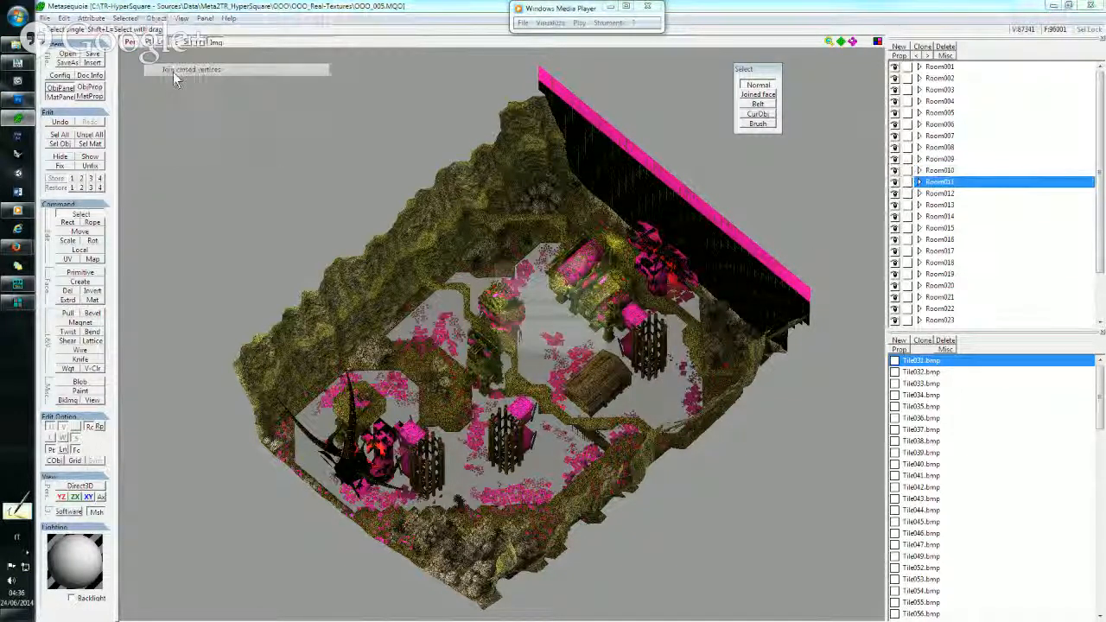
{"action": "left_click", "coordinate": [529, 346]}
{"action": "left_click", "coordinate": [610, 355]}
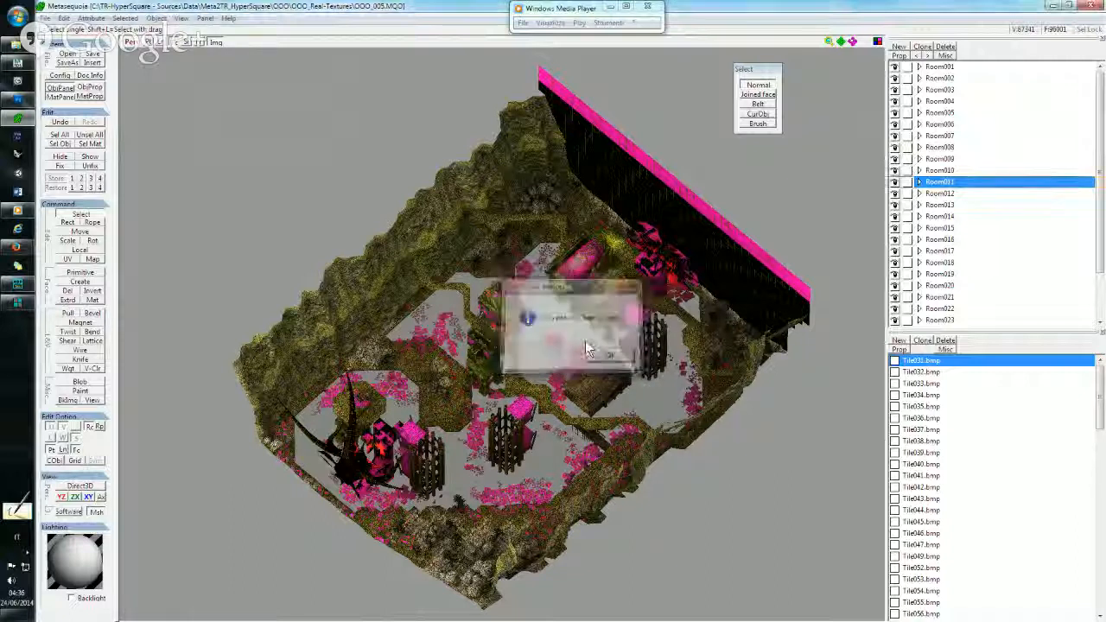
Join the closed vertices of the Room012 object with the preset closed distance.
{"action": "left_click", "coordinate": [916, 194]}
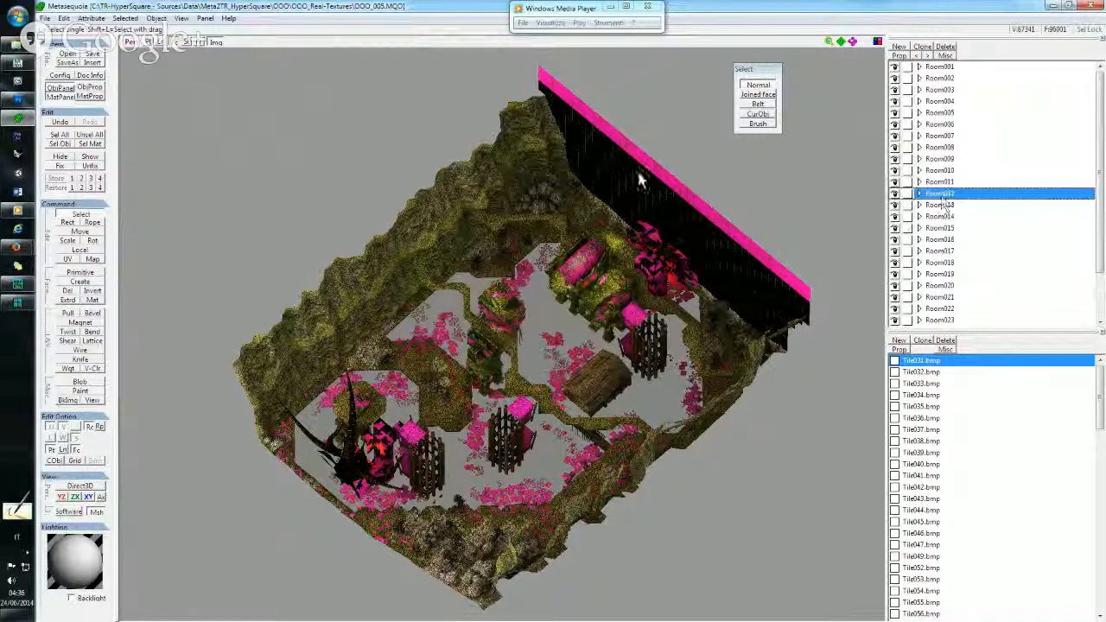
{"action": "left_click", "coordinate": [157, 17]}
{"action": "left_click", "coordinate": [177, 69]}
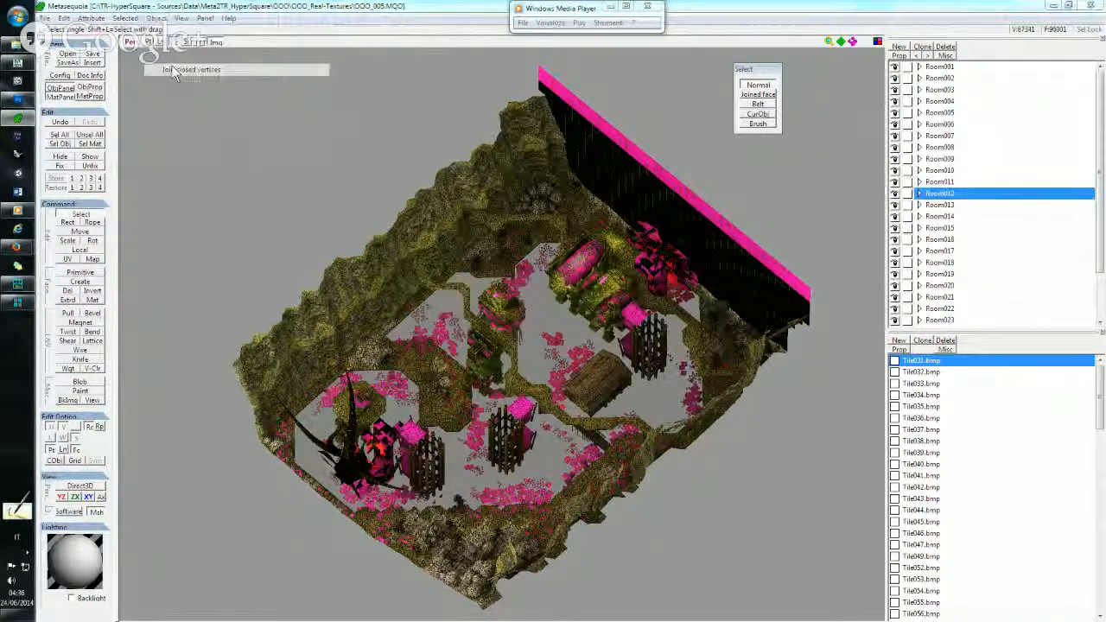
{"action": "left_click", "coordinate": [529, 346]}
{"action": "left_click", "coordinate": [610, 356]}
Join the closed vertices of the Room013 object with the preset closed distance.
{"action": "left_click", "coordinate": [943, 205]}
{"action": "scroll", "coordinate": [949, 214], "scroll_direction": "down", "scroll_amount": 2}
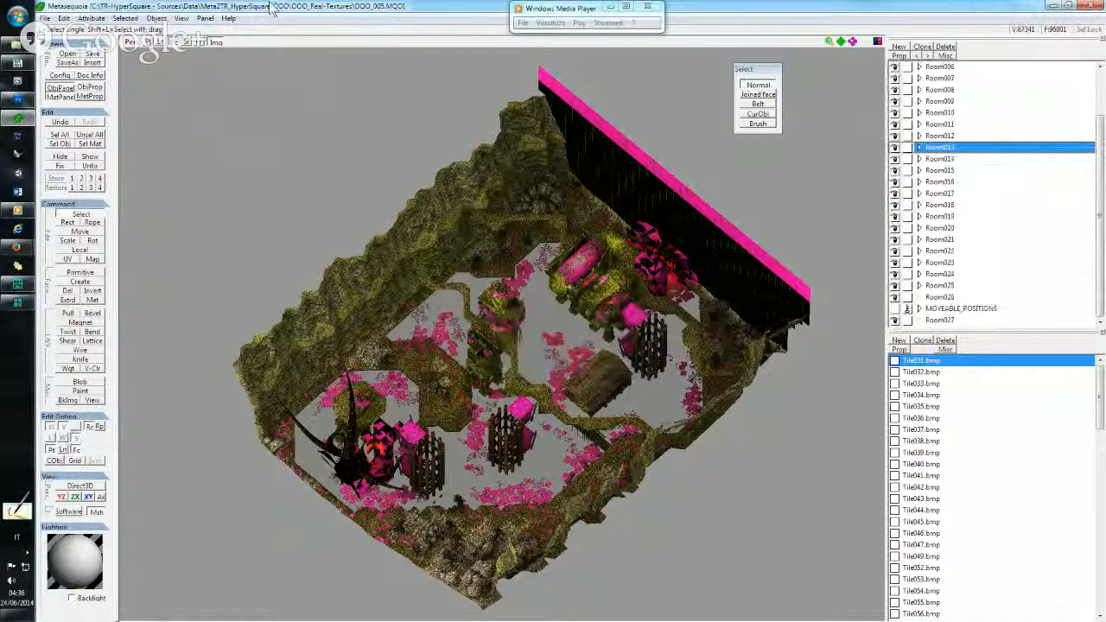
{"action": "left_click", "coordinate": [158, 19]}
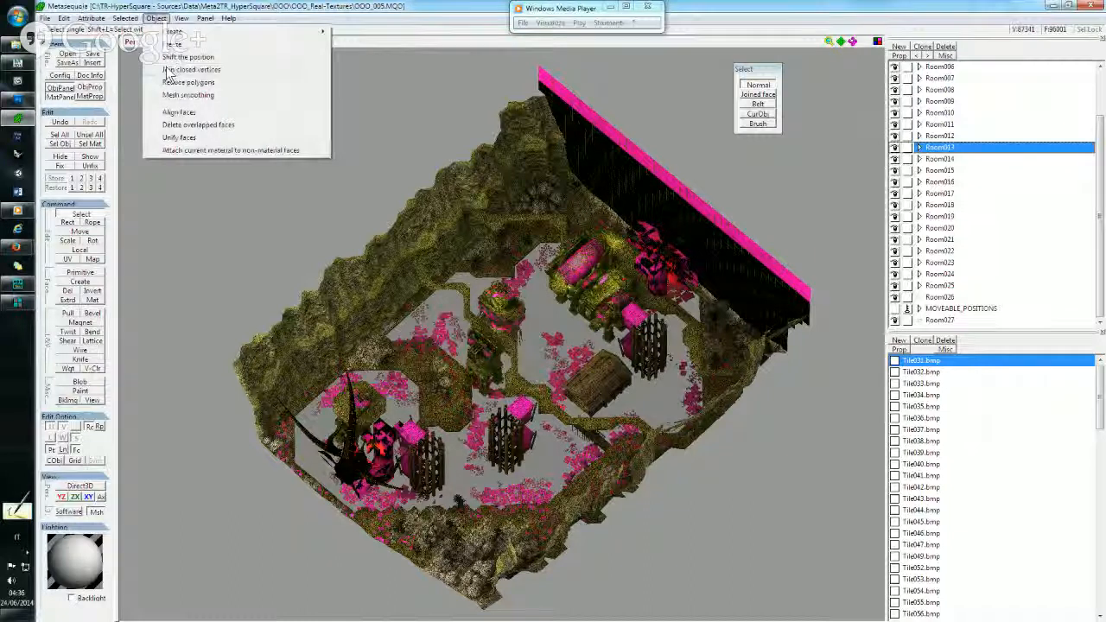
{"action": "left_click", "coordinate": [177, 69]}
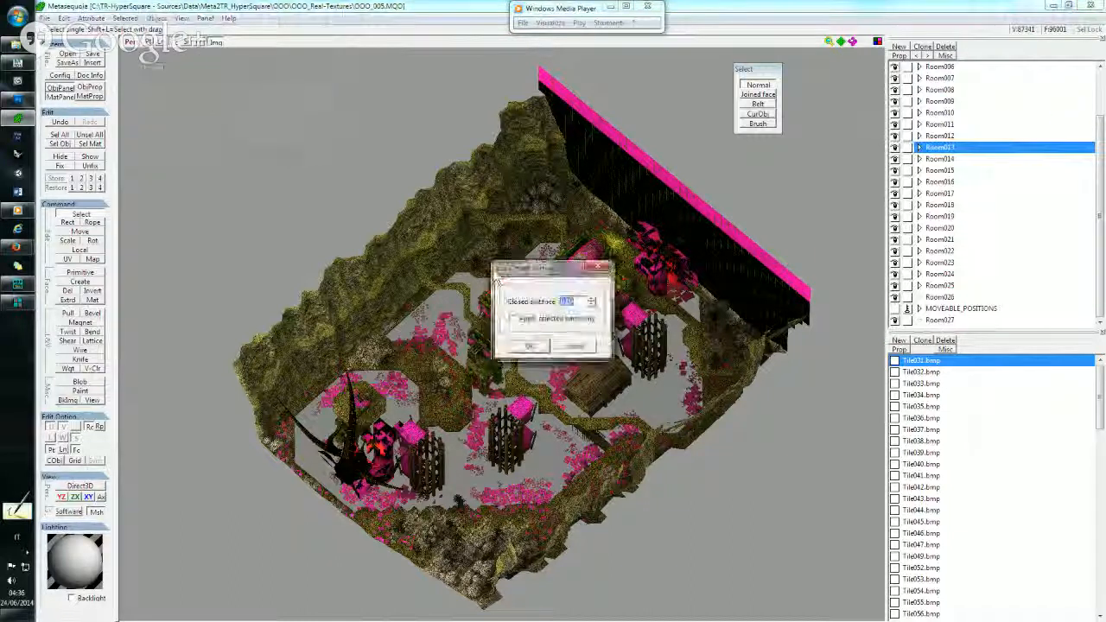
{"action": "left_click", "coordinate": [529, 347]}
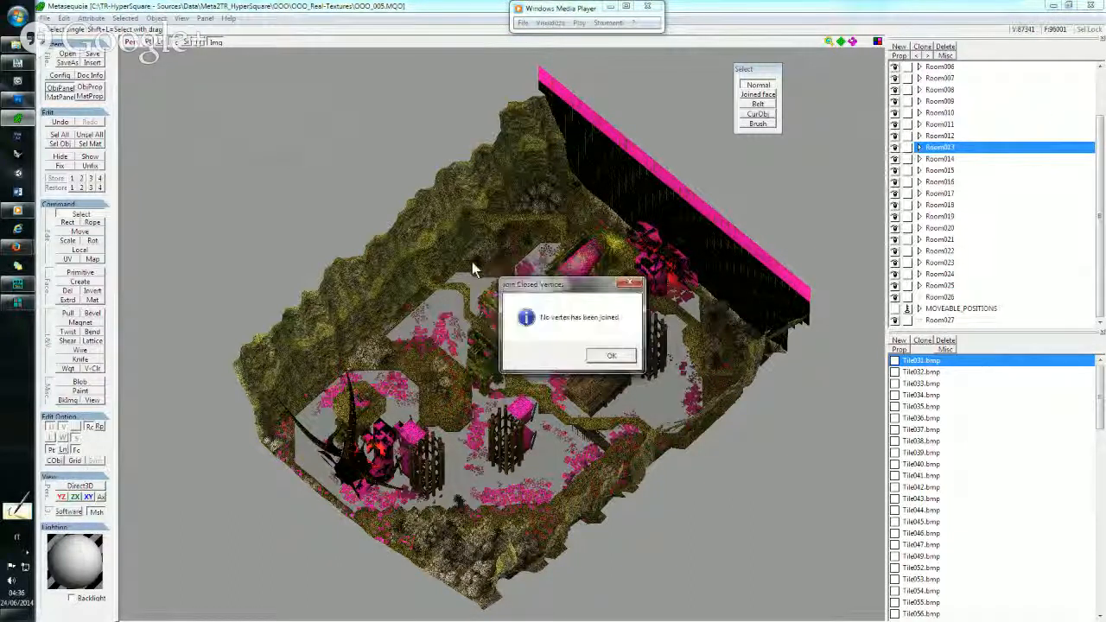
{"action": "left_click", "coordinate": [609, 355]}
Join the closed vertices of the Room014 object with the preset closed distance.
{"action": "left_click", "coordinate": [963, 160]}
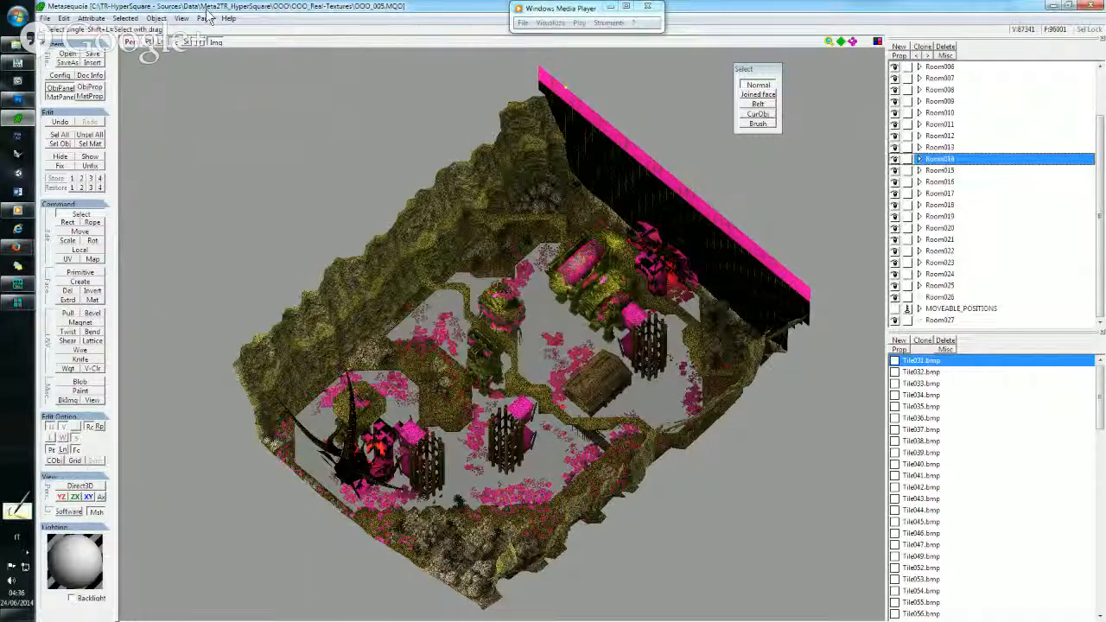
{"action": "left_click", "coordinate": [157, 18]}
{"action": "left_click", "coordinate": [191, 69]}
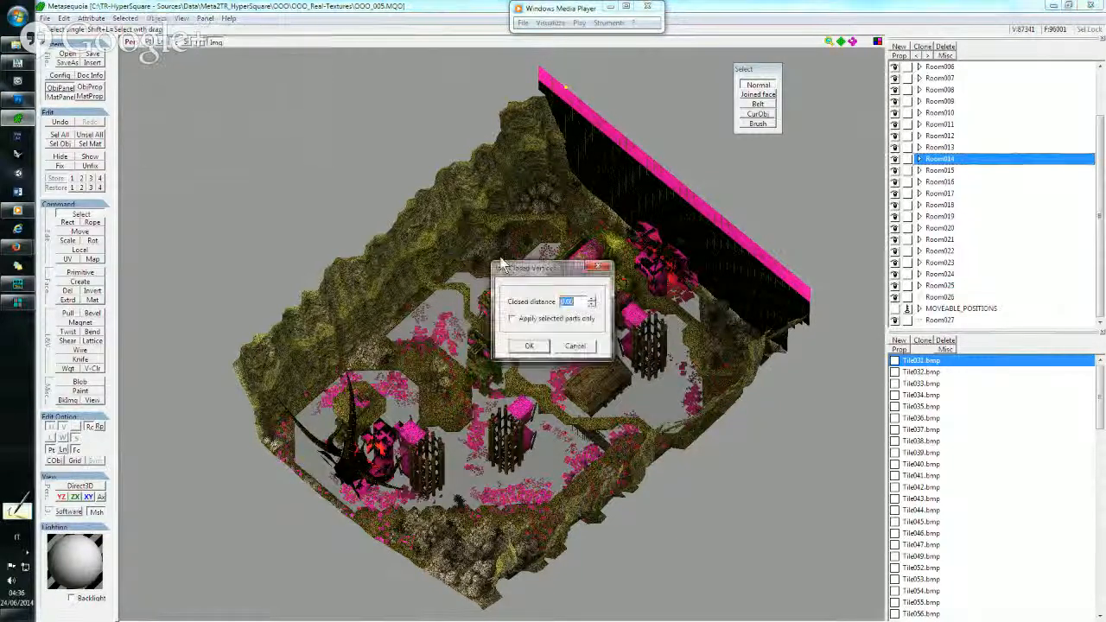
{"action": "left_click", "coordinate": [530, 347]}
{"action": "left_click", "coordinate": [606, 355]}
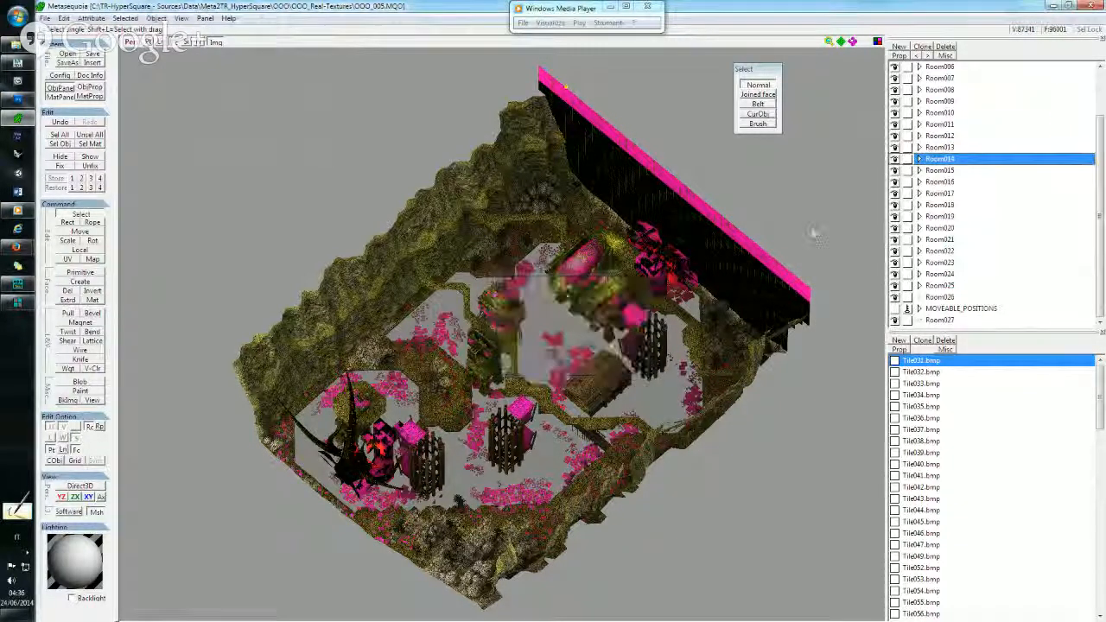
Join the closed vertices of the Room015 object with the preset closed distance.
{"action": "left_click", "coordinate": [940, 172]}
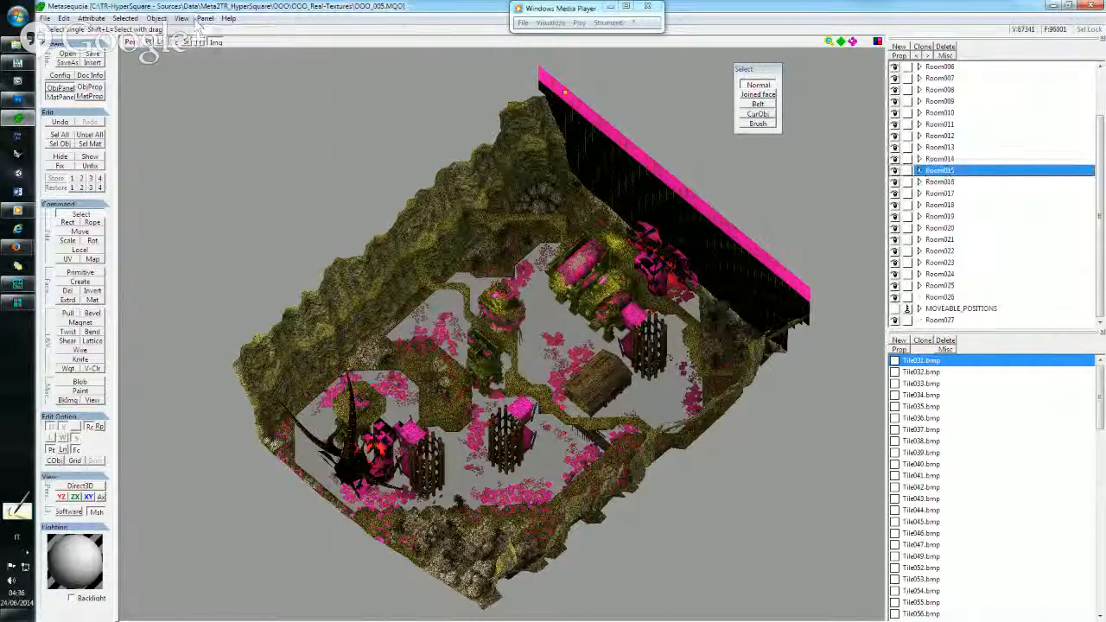
{"action": "left_click", "coordinate": [156, 18]}
{"action": "left_click", "coordinate": [181, 69]}
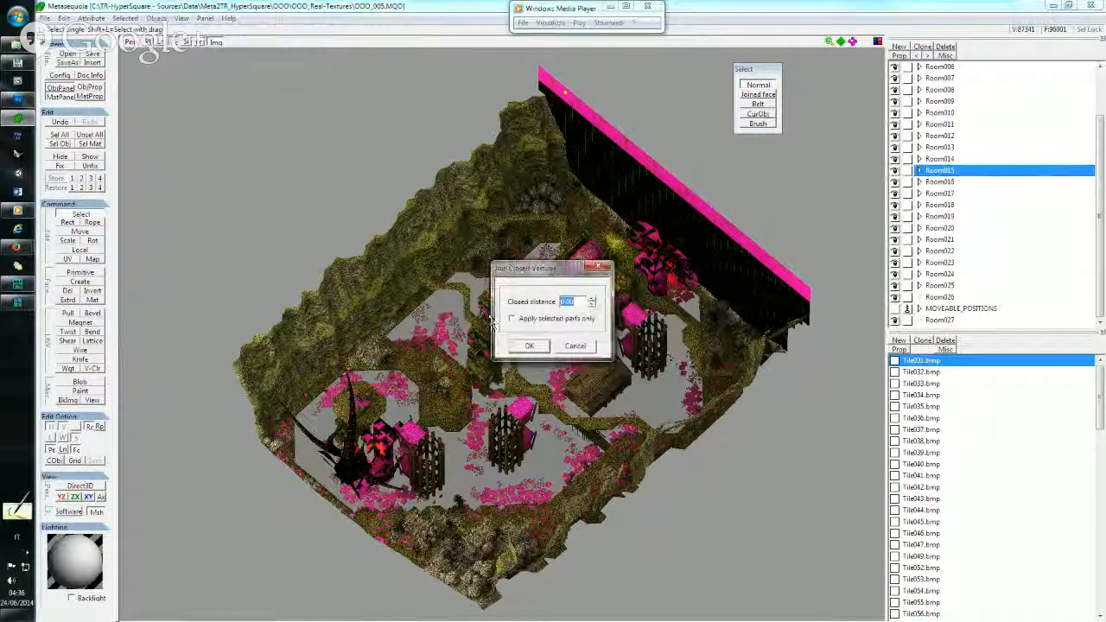
{"action": "left_click", "coordinate": [530, 346]}
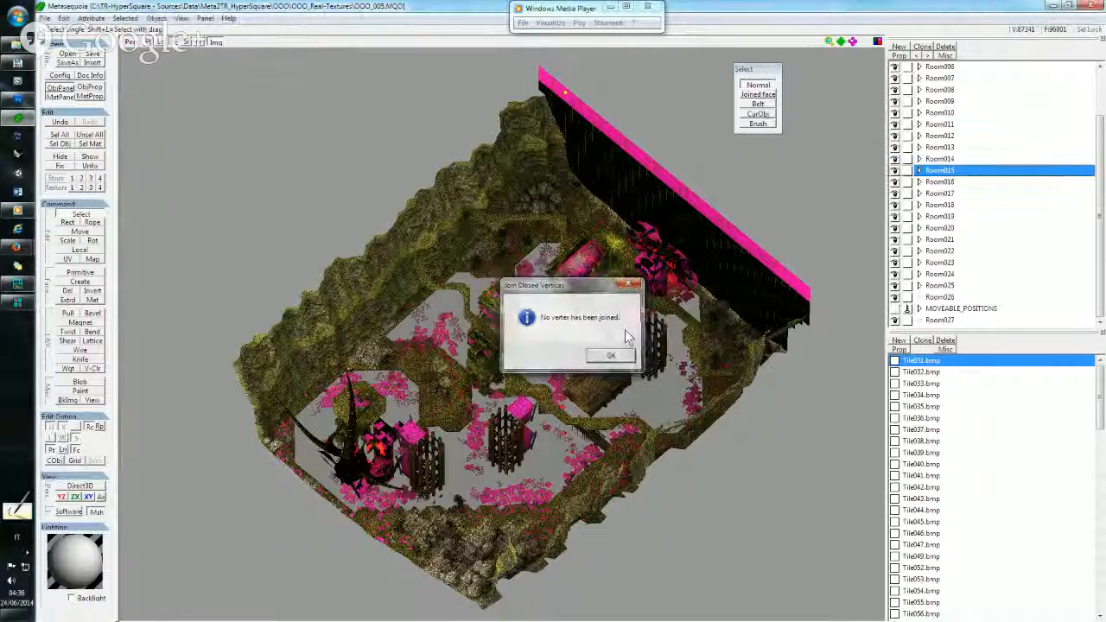
{"action": "left_click", "coordinate": [611, 356]}
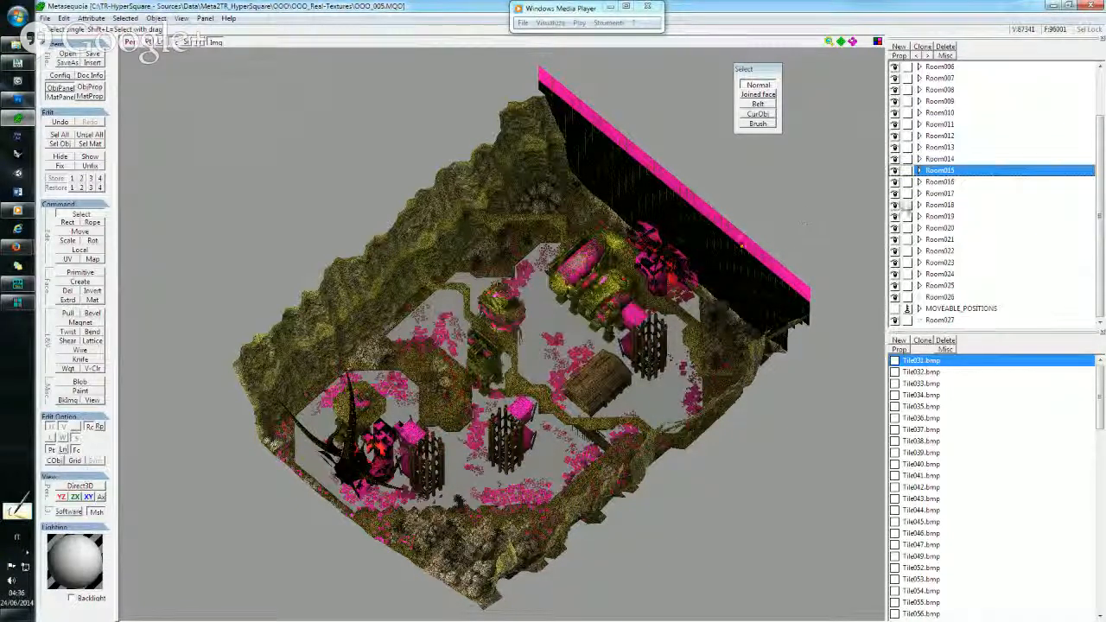
Make Room016 the current object.
{"action": "left_click", "coordinate": [937, 182]}
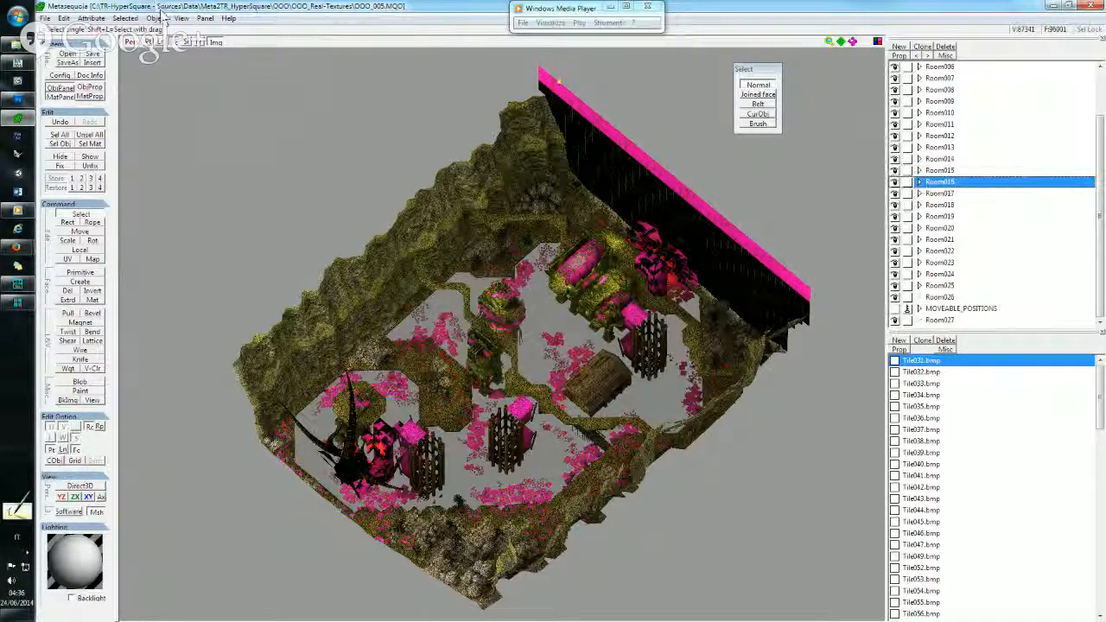
{"action": "left_click", "coordinate": [156, 18]}
{"action": "left_click", "coordinate": [173, 57]}
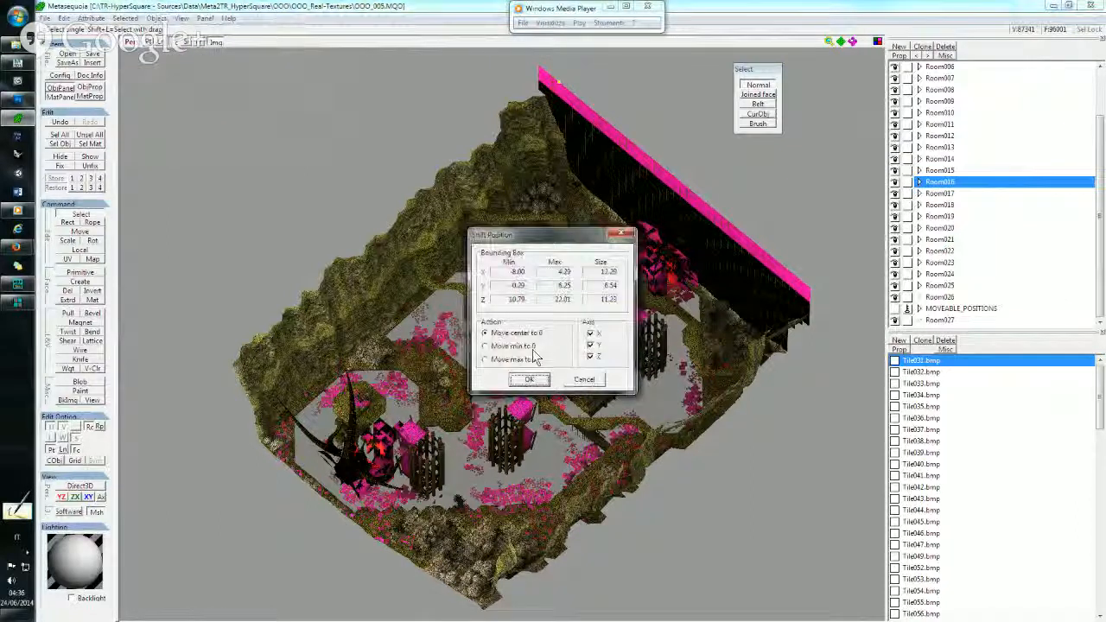
{"action": "left_click", "coordinate": [588, 377]}
Join the closed vertices of the Room016 object with the preset closed distance.
{"action": "left_click", "coordinate": [157, 18]}
{"action": "left_click", "coordinate": [173, 91]}
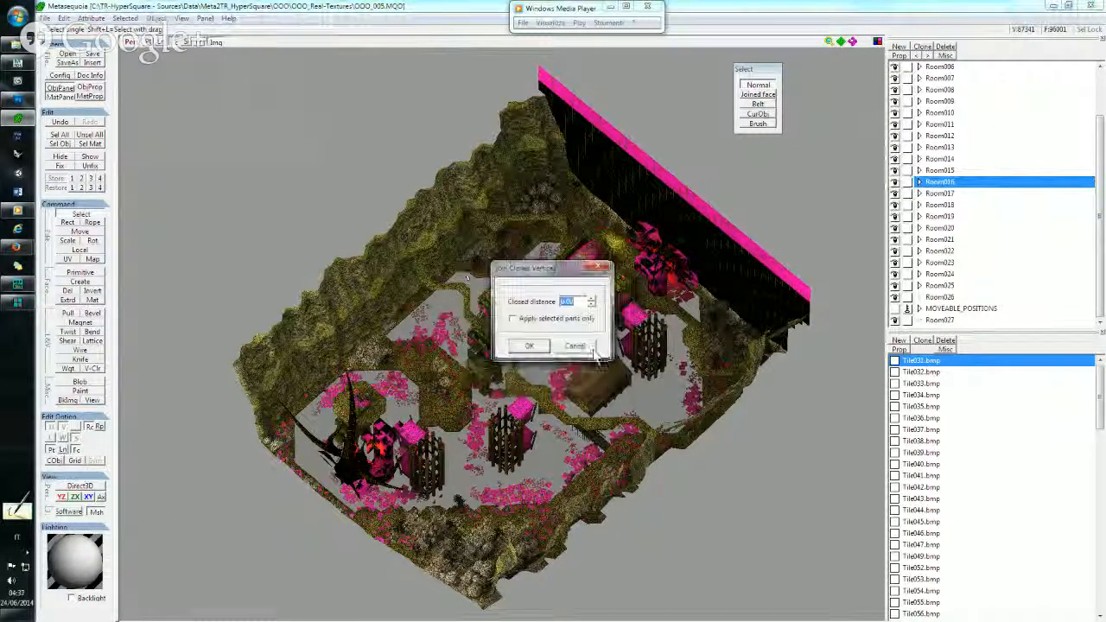
{"action": "left_click", "coordinate": [530, 345]}
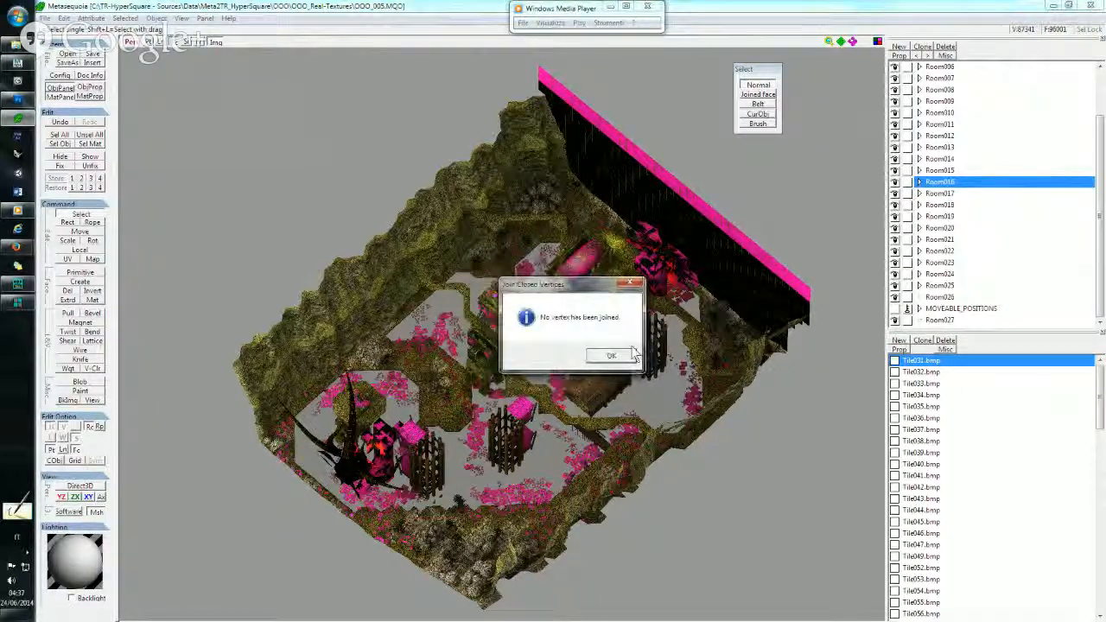
{"action": "left_click", "coordinate": [628, 357]}
Join the closed vertices of the Room017 object with the preset closed distance.
{"action": "left_click", "coordinate": [917, 192]}
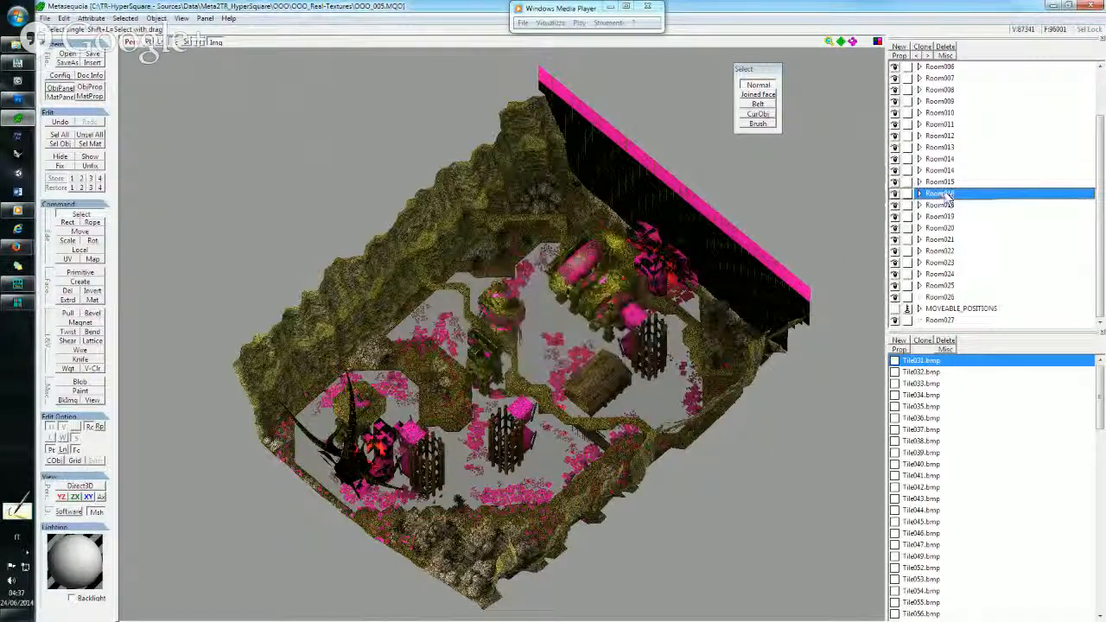
{"action": "left_click", "coordinate": [156, 18]}
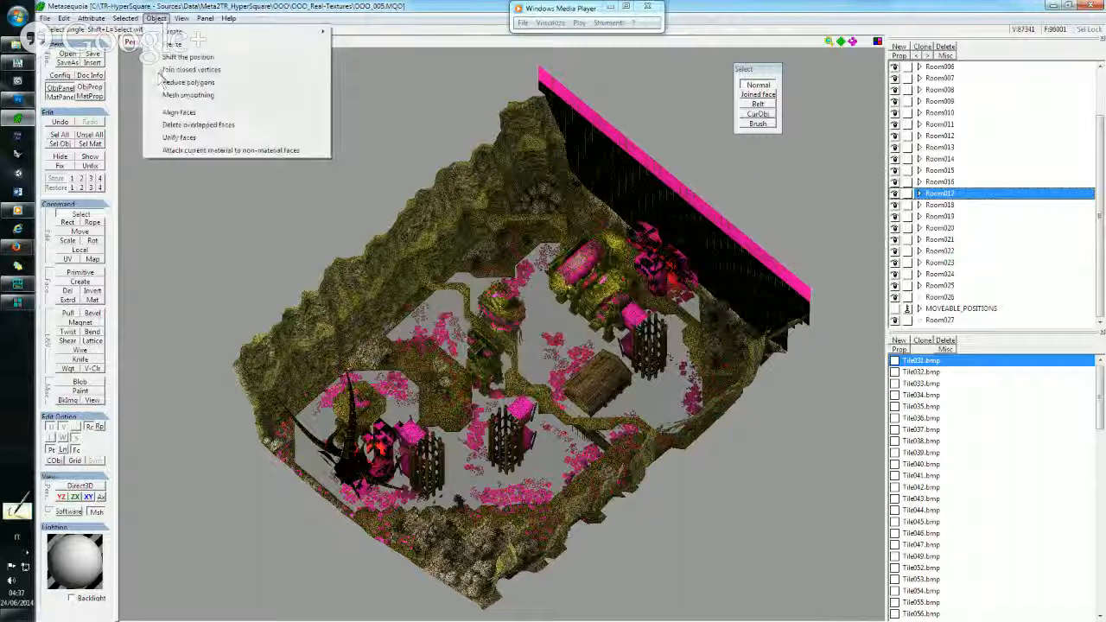
{"action": "left_click", "coordinate": [165, 91]}
{"action": "left_click", "coordinate": [530, 346]}
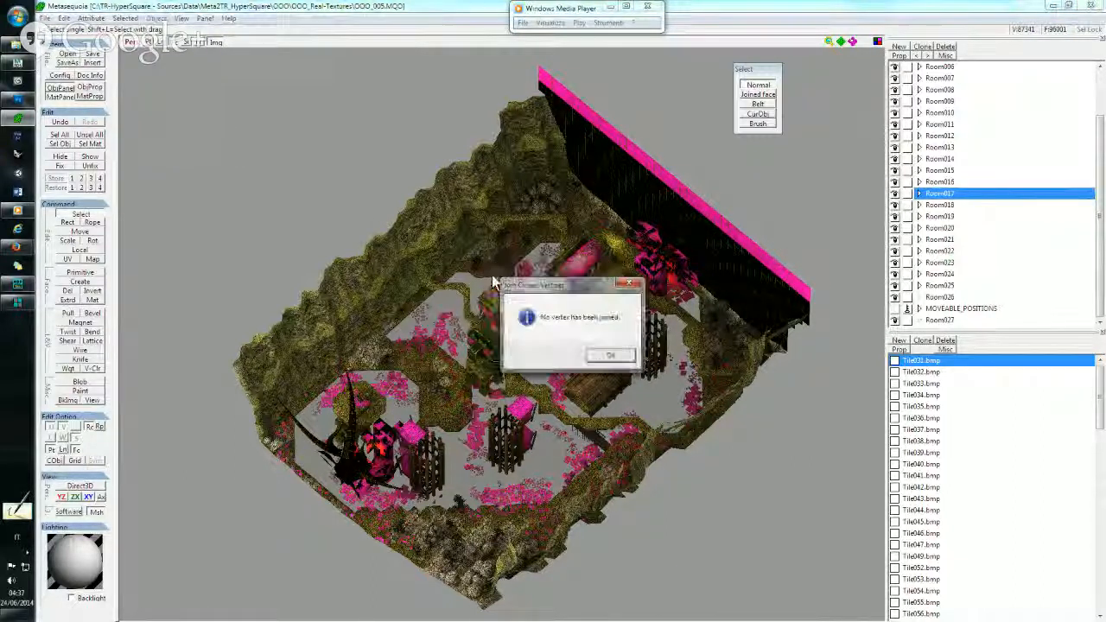
{"action": "left_click", "coordinate": [618, 356]}
Join the closed vertices of the Room018 object with the preset closed distance.
{"action": "left_click", "coordinate": [990, 205]}
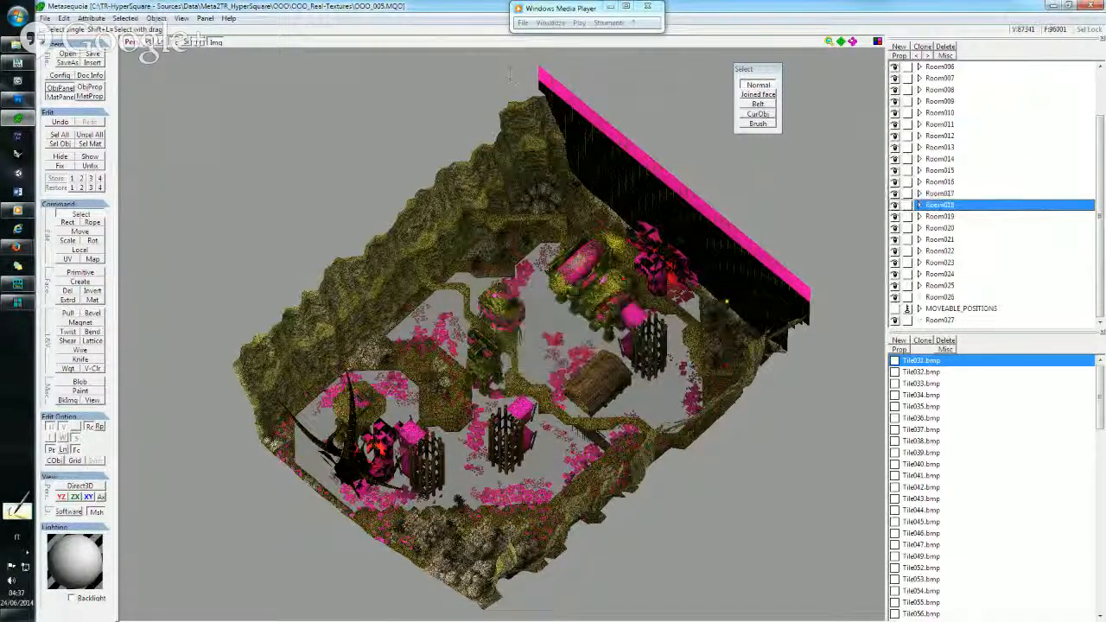
{"action": "left_click", "coordinate": [156, 18]}
{"action": "left_click", "coordinate": [186, 69]}
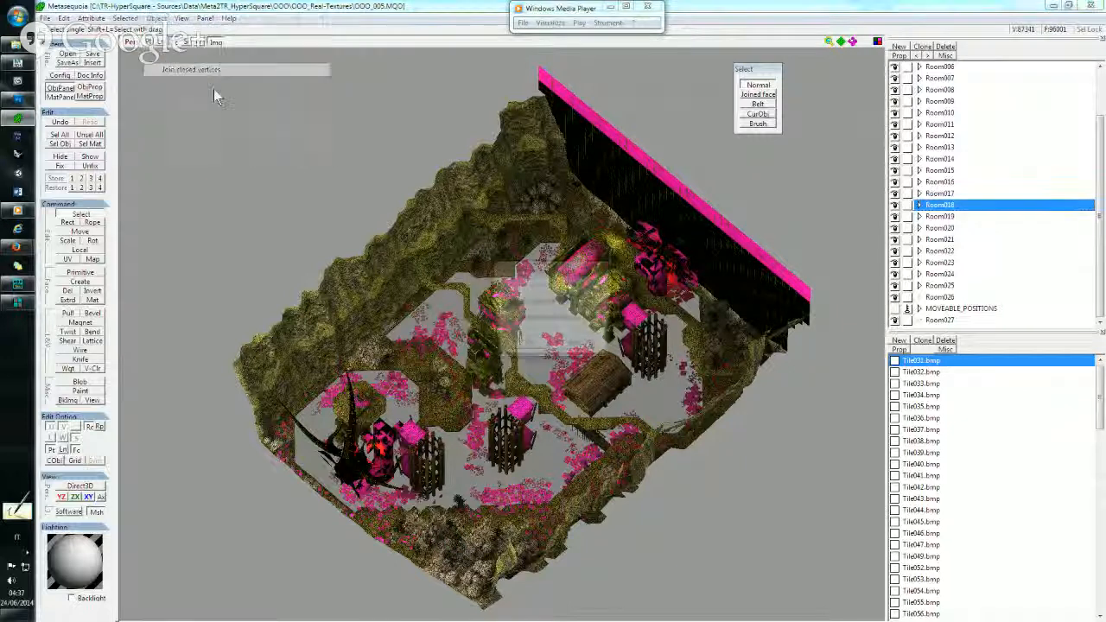
{"action": "left_click", "coordinate": [530, 346]}
{"action": "left_click", "coordinate": [611, 357]}
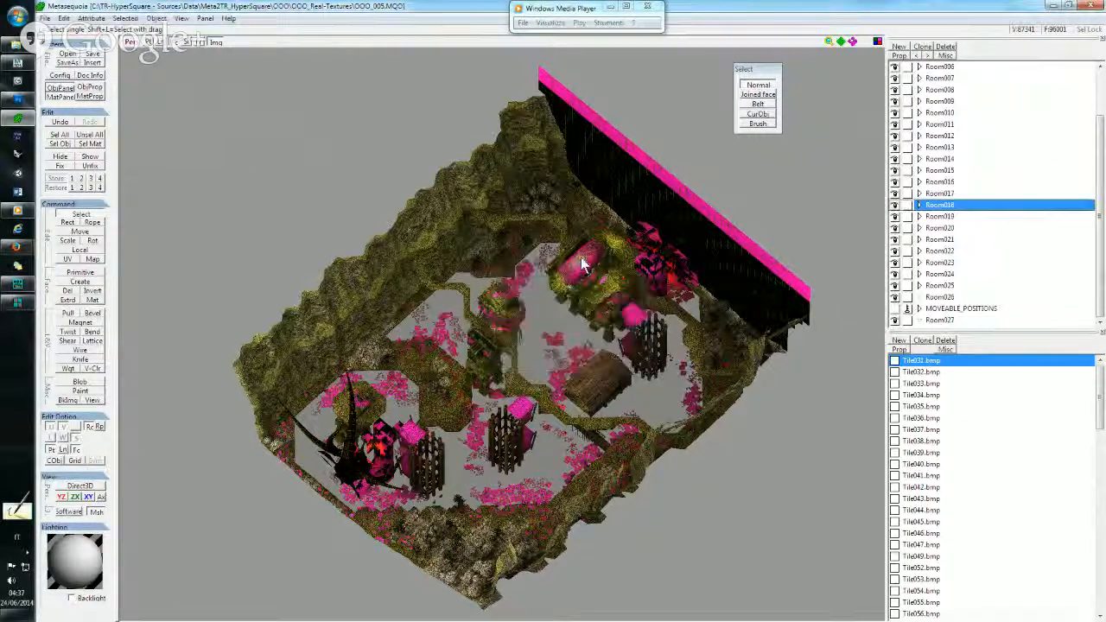
Join the closed vertices of the Room019 object with the preset closed distance.
{"action": "left_click", "coordinate": [934, 216]}
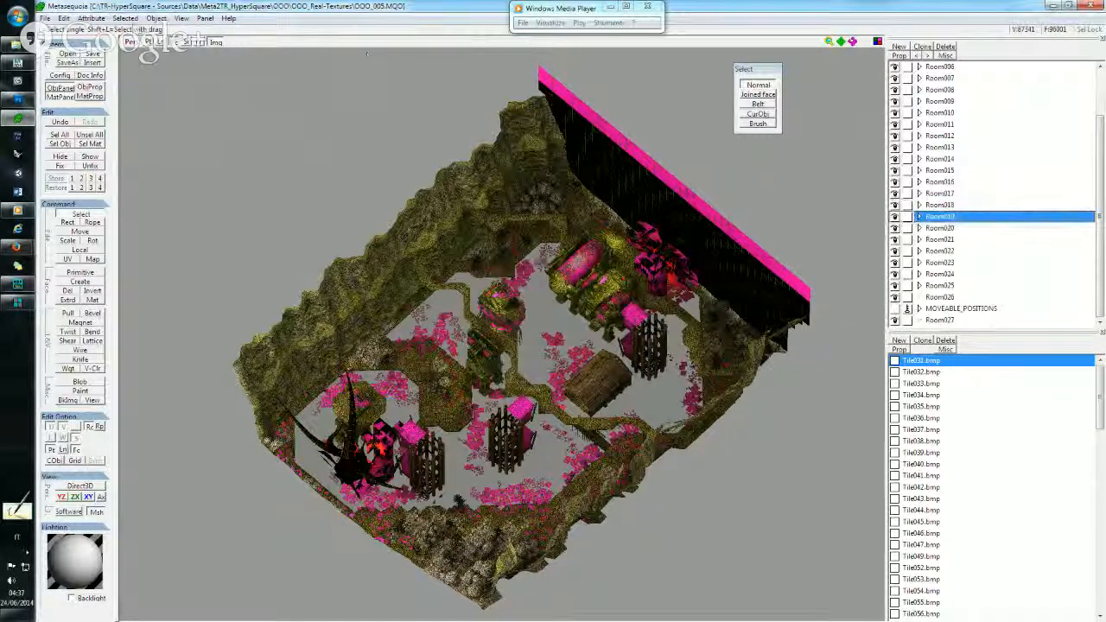
{"action": "left_click", "coordinate": [155, 18]}
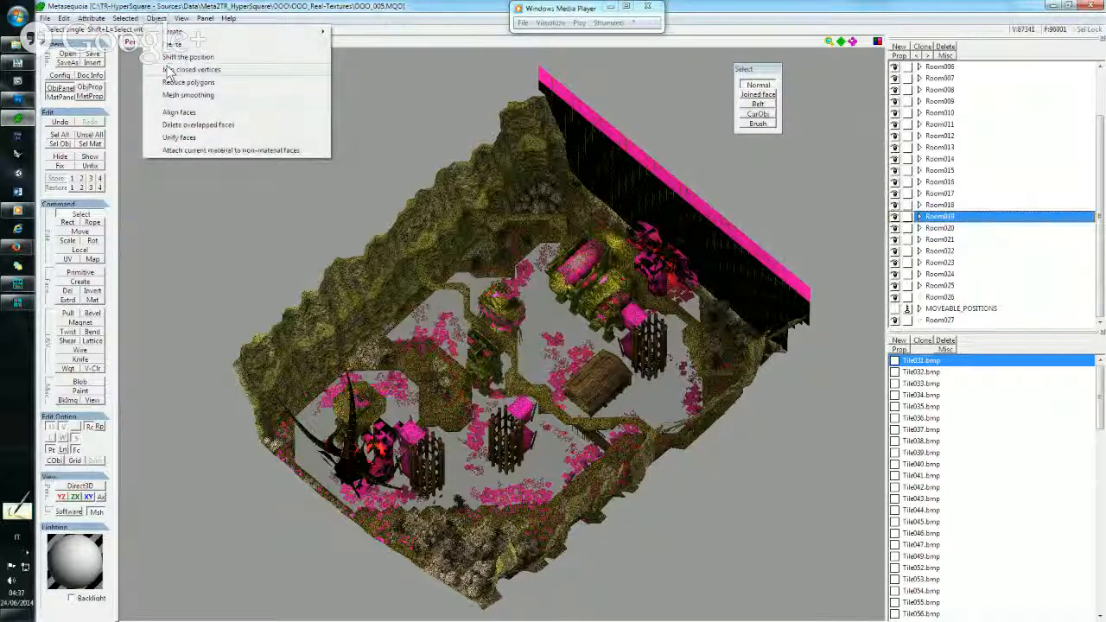
{"action": "left_click", "coordinate": [170, 71]}
{"action": "left_click", "coordinate": [534, 344]}
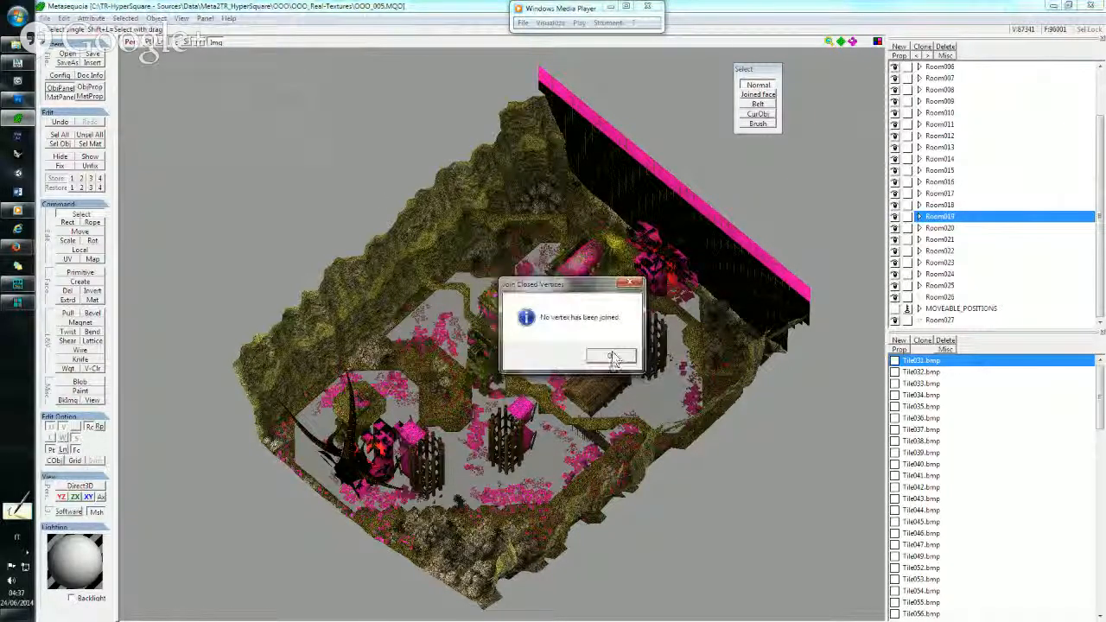
{"action": "left_click", "coordinate": [612, 357]}
Join the closed vertices of the Room020 object with the preset closed distance.
{"action": "left_click", "coordinate": [918, 226]}
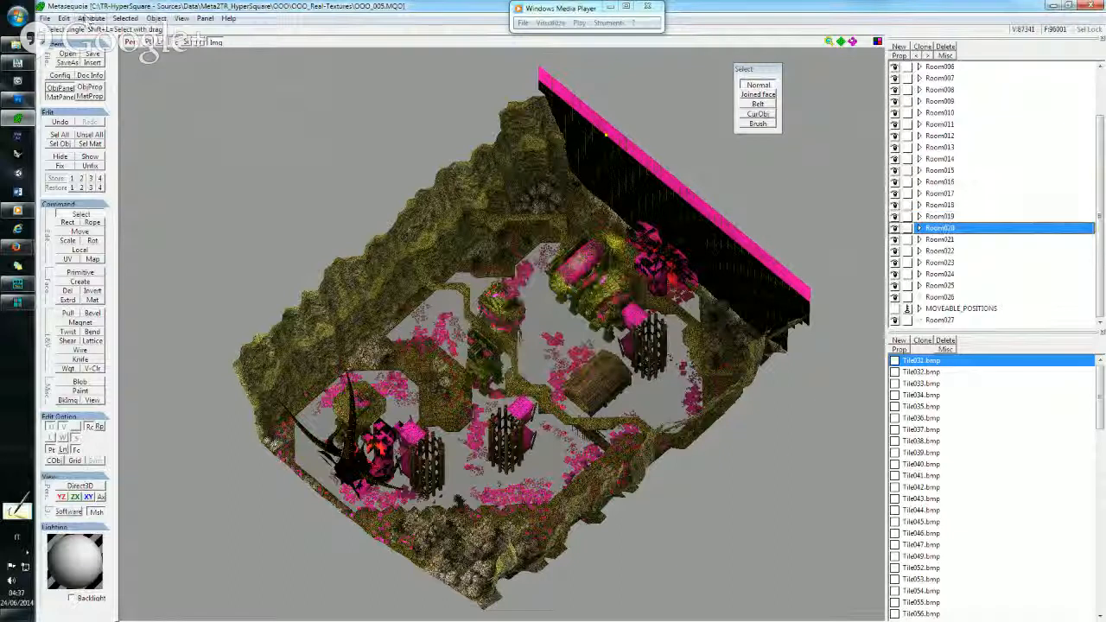
{"action": "left_click", "coordinate": [155, 18]}
{"action": "left_click", "coordinate": [182, 69]}
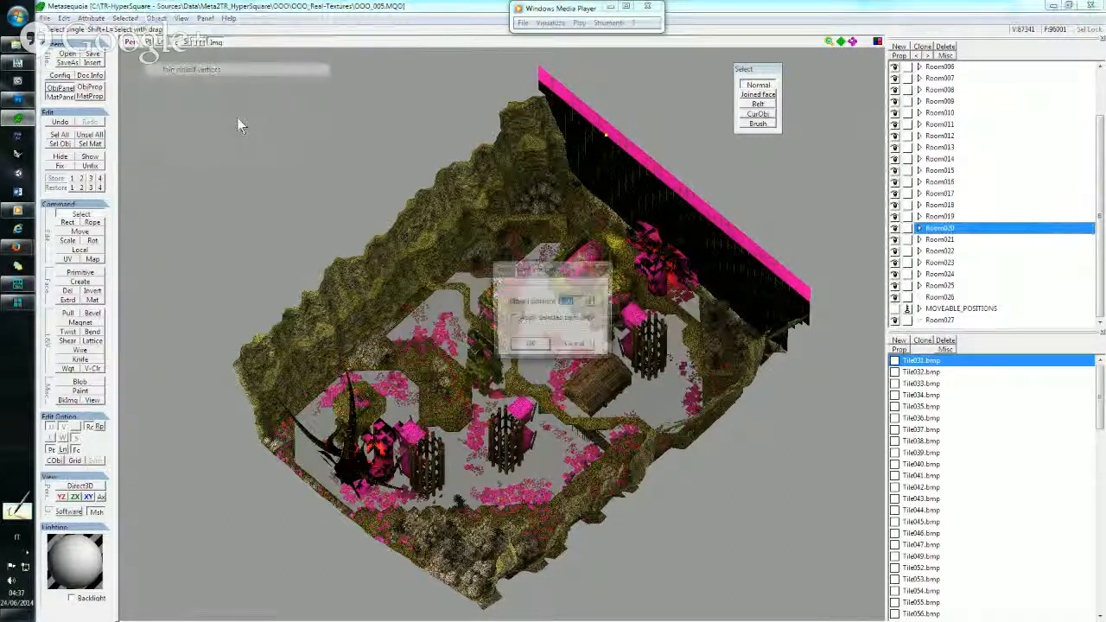
{"action": "left_click", "coordinate": [534, 344]}
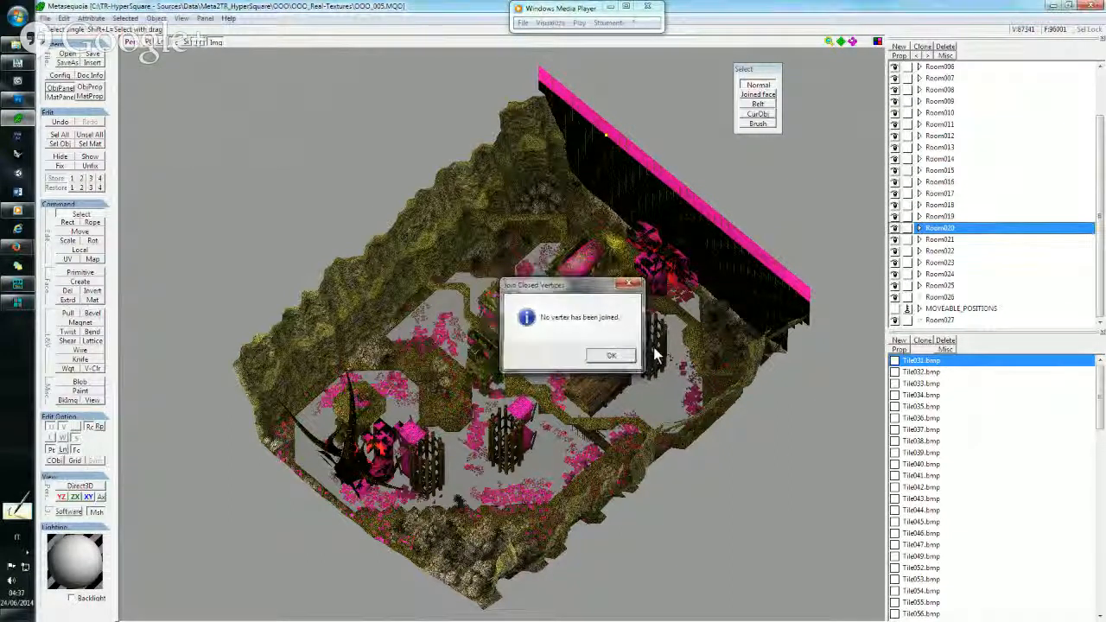
{"action": "left_click", "coordinate": [614, 356]}
Join the closed vertices of the Room021 object with the preset closed distance.
{"action": "left_click", "coordinate": [939, 239]}
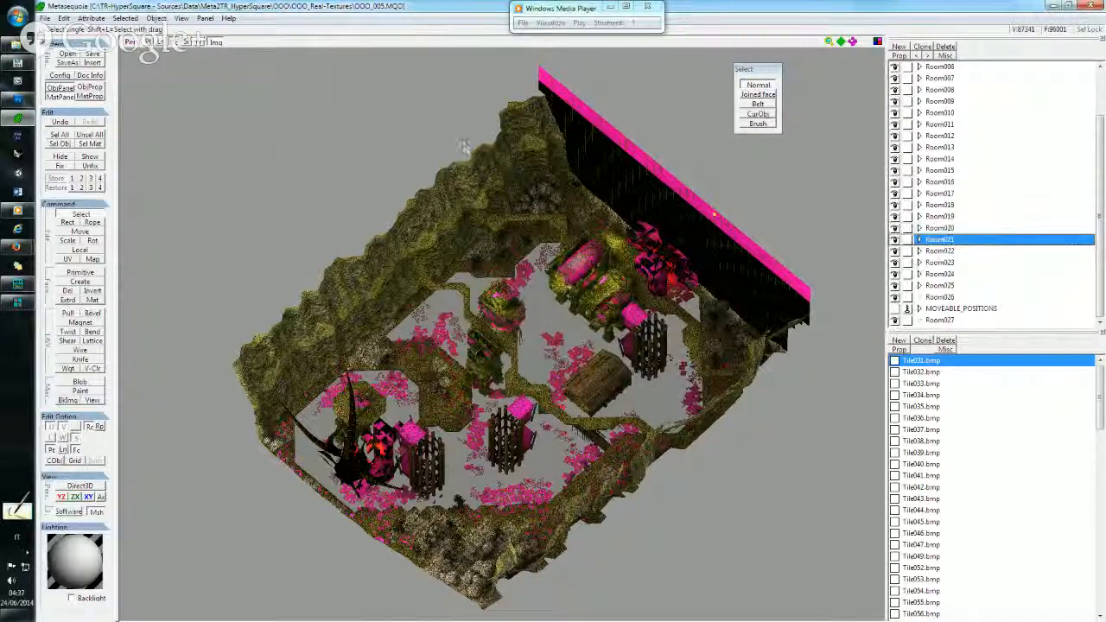
{"action": "left_click", "coordinate": [155, 18]}
{"action": "left_click", "coordinate": [173, 84]}
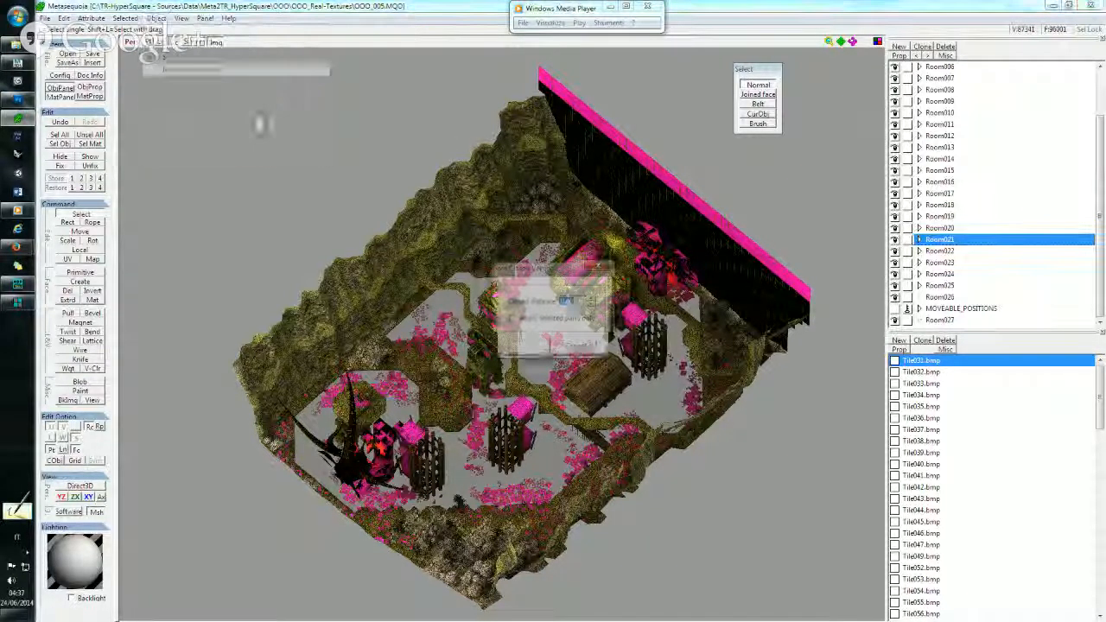
{"action": "left_click", "coordinate": [532, 345]}
{"action": "left_click", "coordinate": [631, 357]}
Join the closed vertices of the Room022 object with the preset closed distance.
{"action": "left_click", "coordinate": [968, 250]}
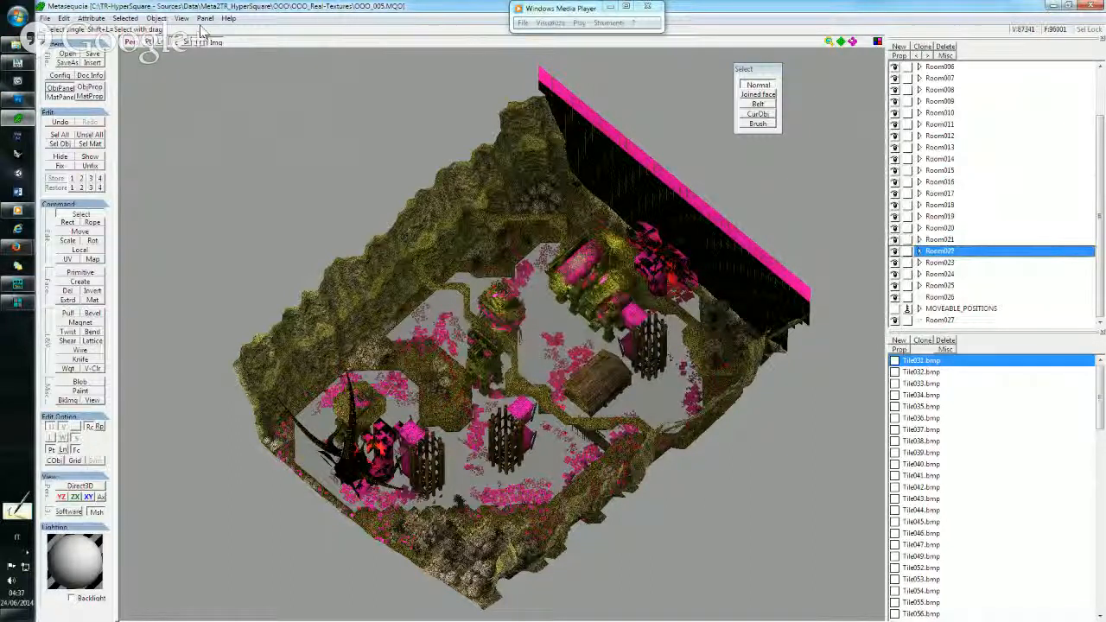
{"action": "left_click", "coordinate": [156, 18]}
{"action": "left_click", "coordinate": [173, 85]}
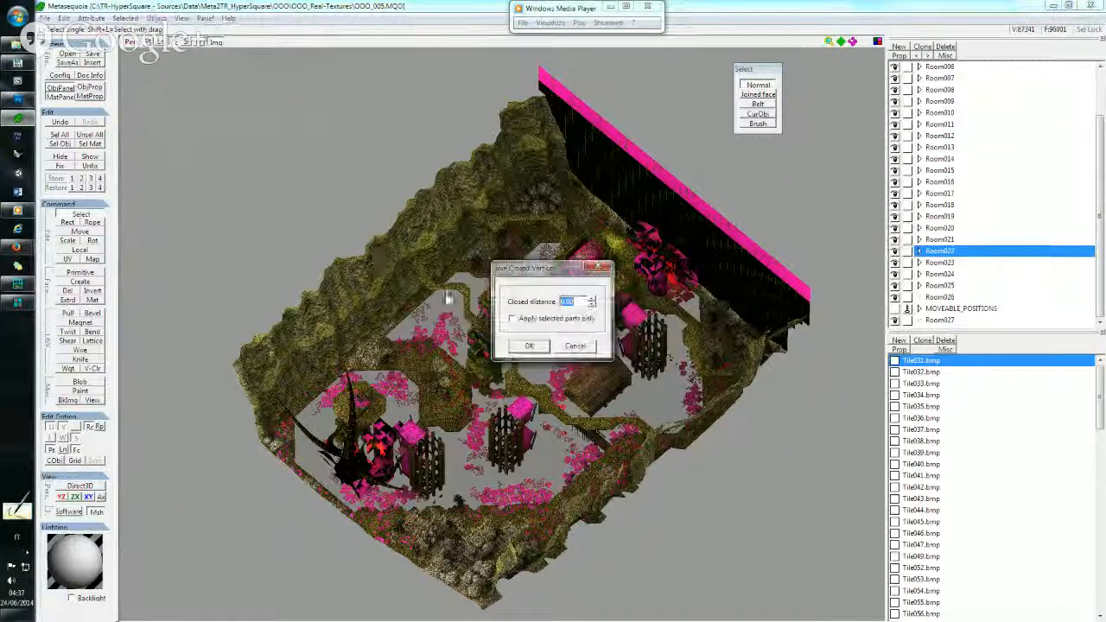
{"action": "left_click", "coordinate": [610, 355]}
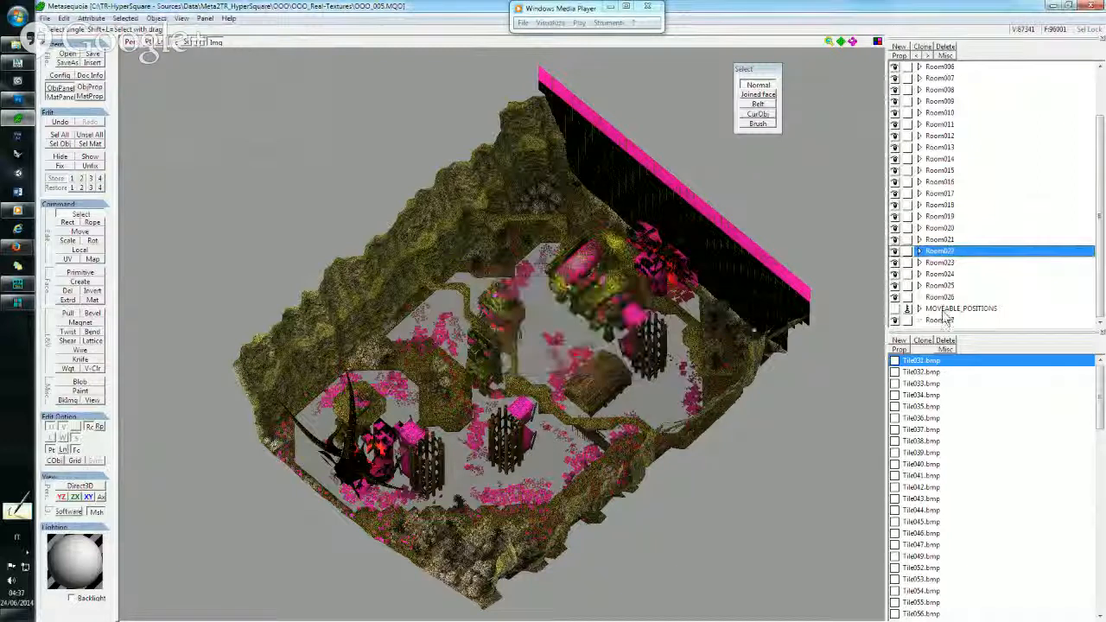
Join the closed vertices of the Room023 object with the preset closed distance.
{"action": "left_click", "coordinate": [950, 263]}
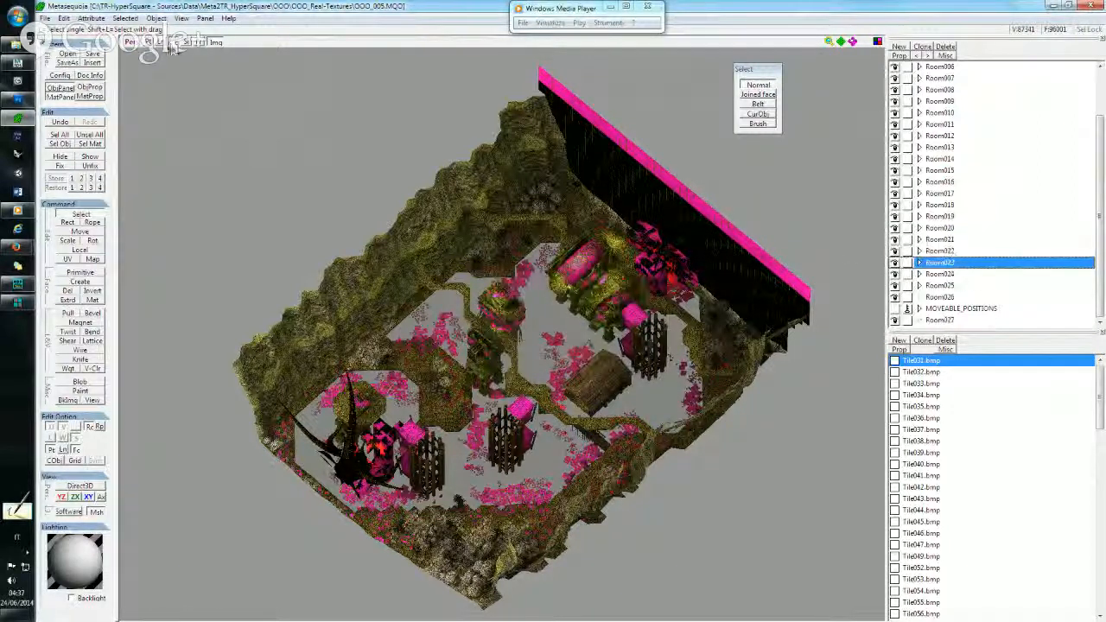
{"action": "left_click", "coordinate": [155, 18]}
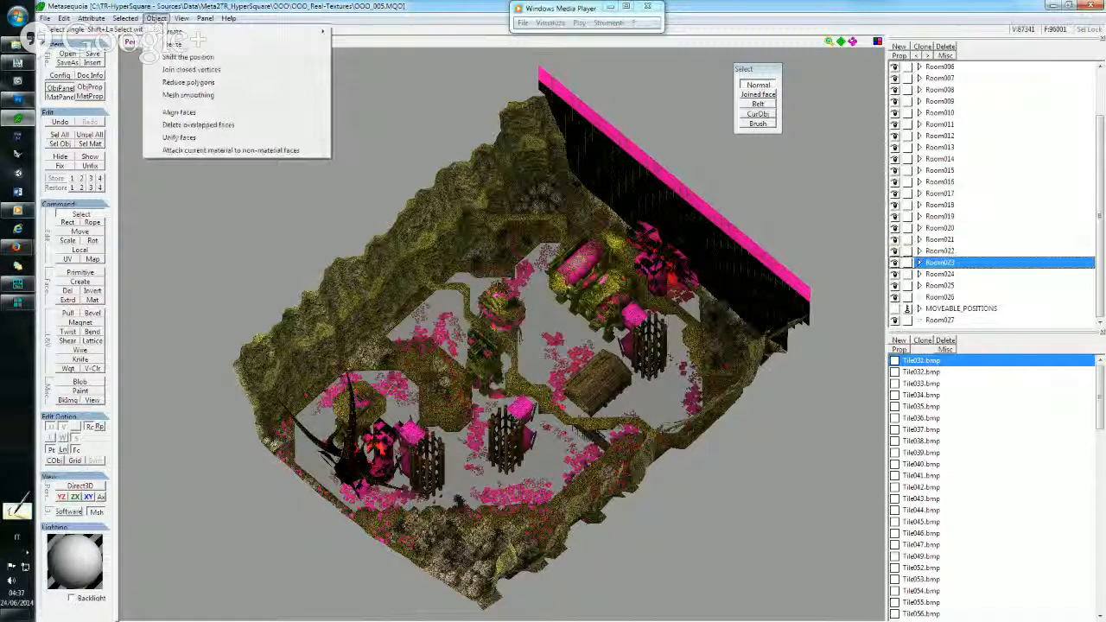
{"action": "left_click", "coordinate": [170, 71]}
{"action": "left_click", "coordinate": [531, 347]}
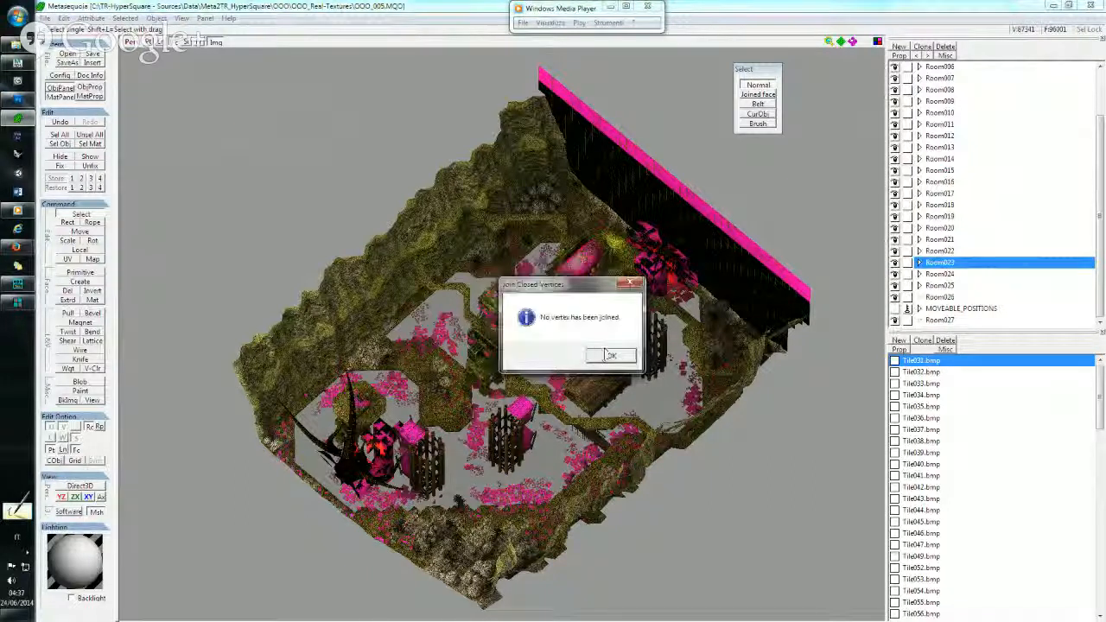
{"action": "left_click", "coordinate": [608, 353]}
Join the closed vertices of the Room024 object with the preset closed distance.
{"action": "left_click", "coordinate": [950, 274]}
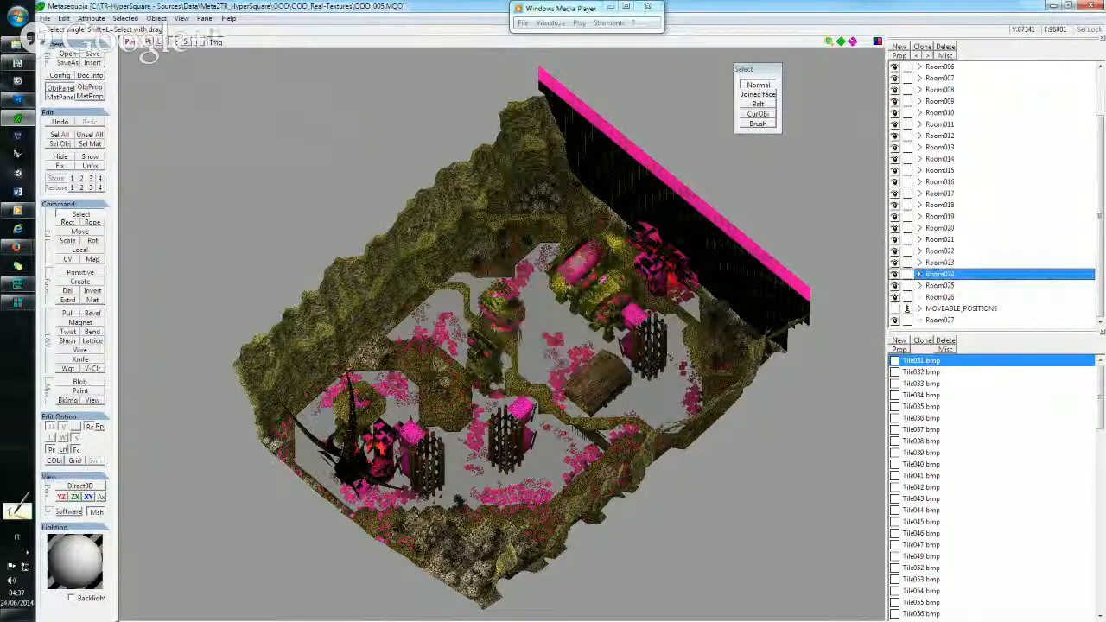
{"action": "left_click", "coordinate": [156, 18]}
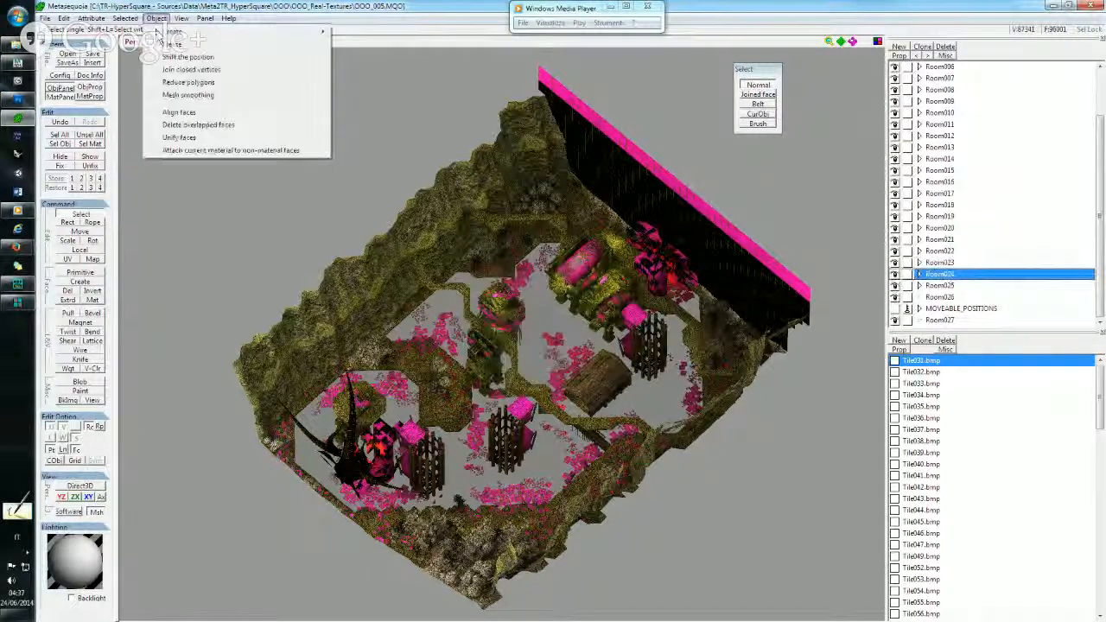
{"action": "left_click", "coordinate": [181, 69]}
{"action": "left_click", "coordinate": [530, 349]}
{"action": "left_click", "coordinate": [608, 357]}
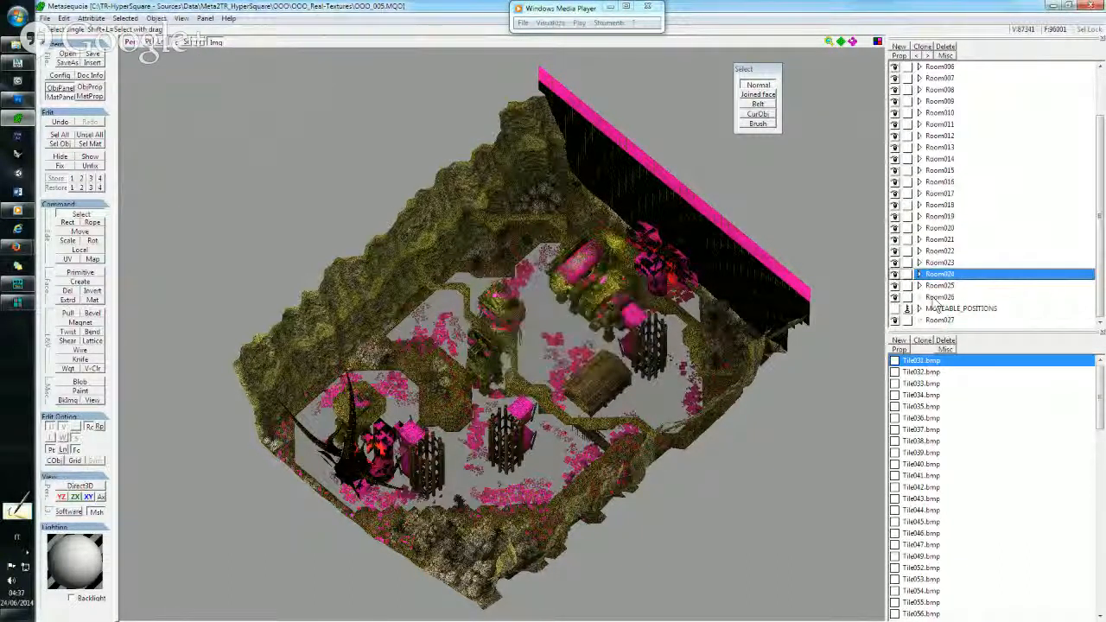
Join the closed vertices of the Room025 object with the preset closed distance.
{"action": "left_click", "coordinate": [939, 297]}
{"action": "left_click", "coordinate": [939, 285]}
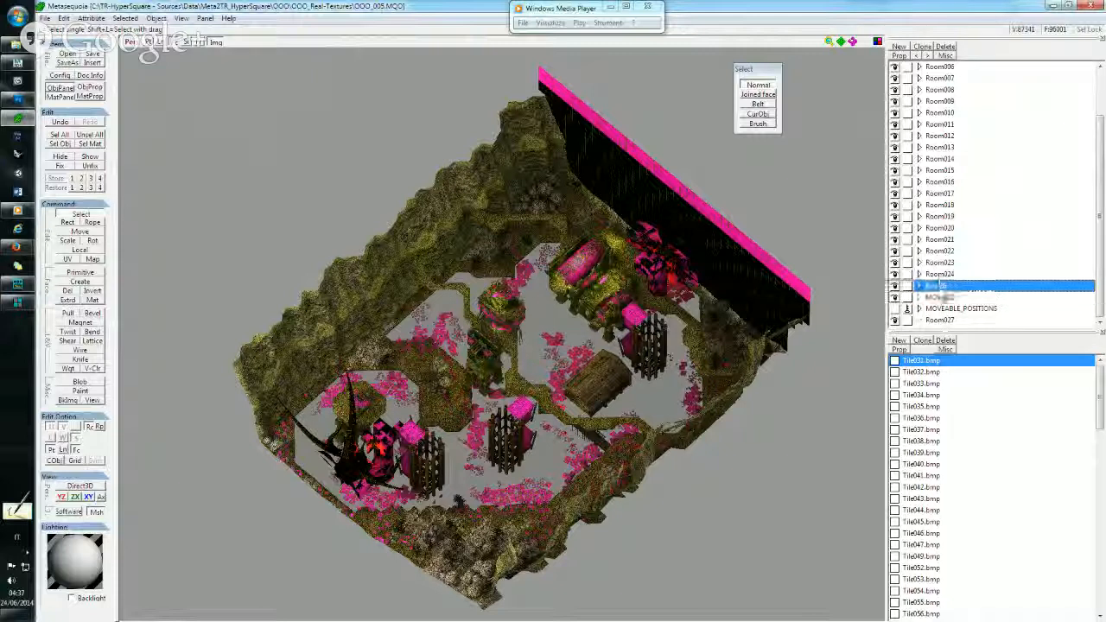
{"action": "left_click", "coordinate": [156, 19]}
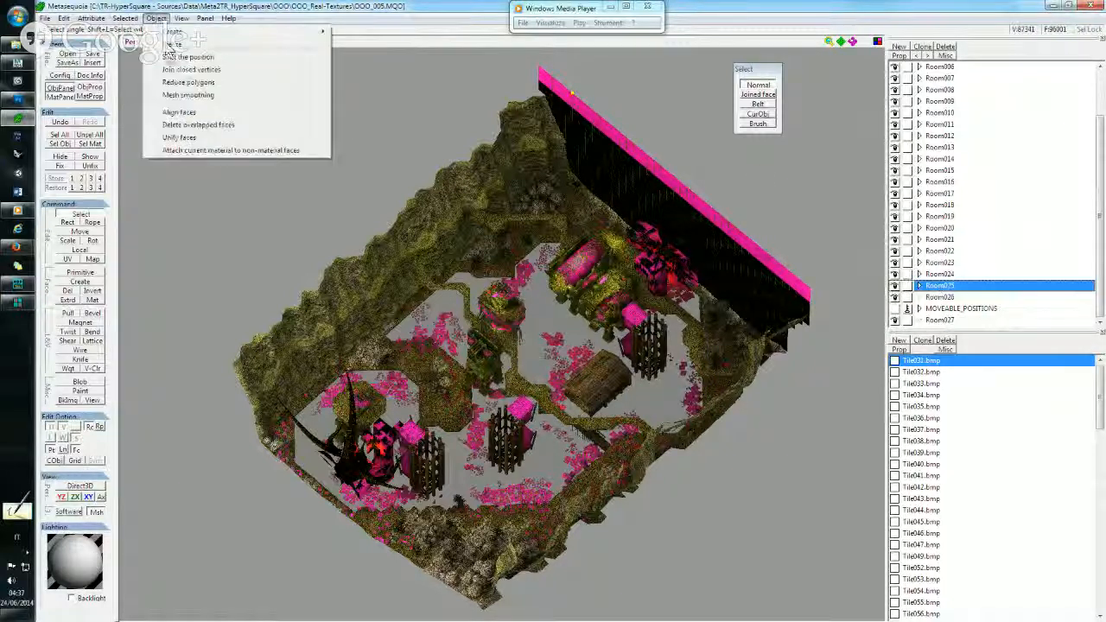
{"action": "left_click", "coordinate": [190, 69]}
{"action": "left_click", "coordinate": [530, 346]}
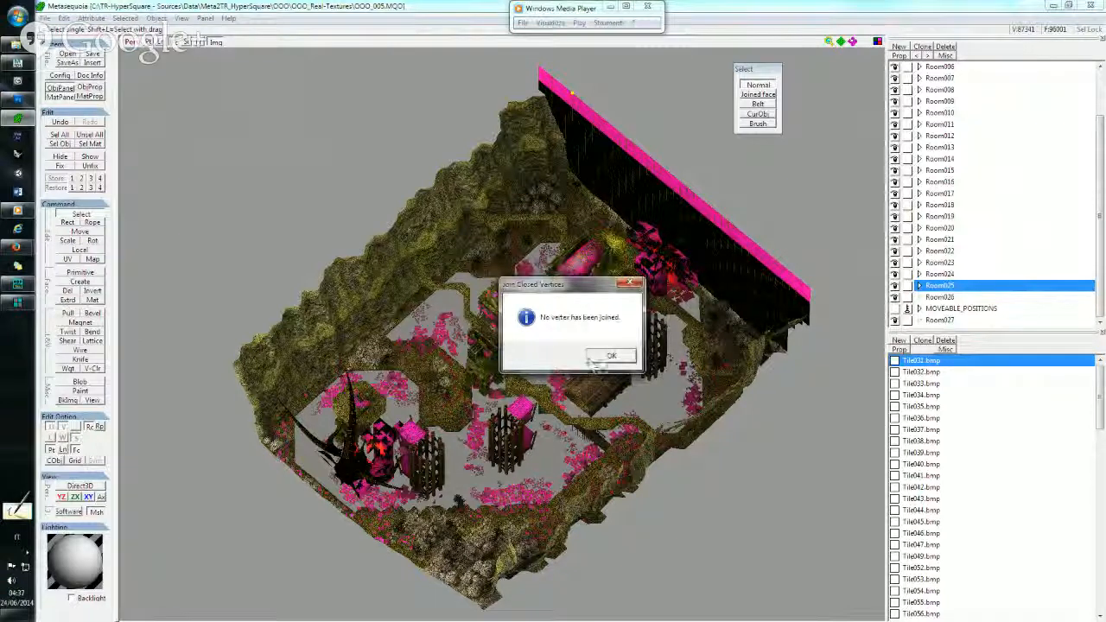
{"action": "left_click", "coordinate": [600, 358]}
Join the closed vertices of the Room026 object with the preset closed distance.
{"action": "left_click", "coordinate": [933, 297]}
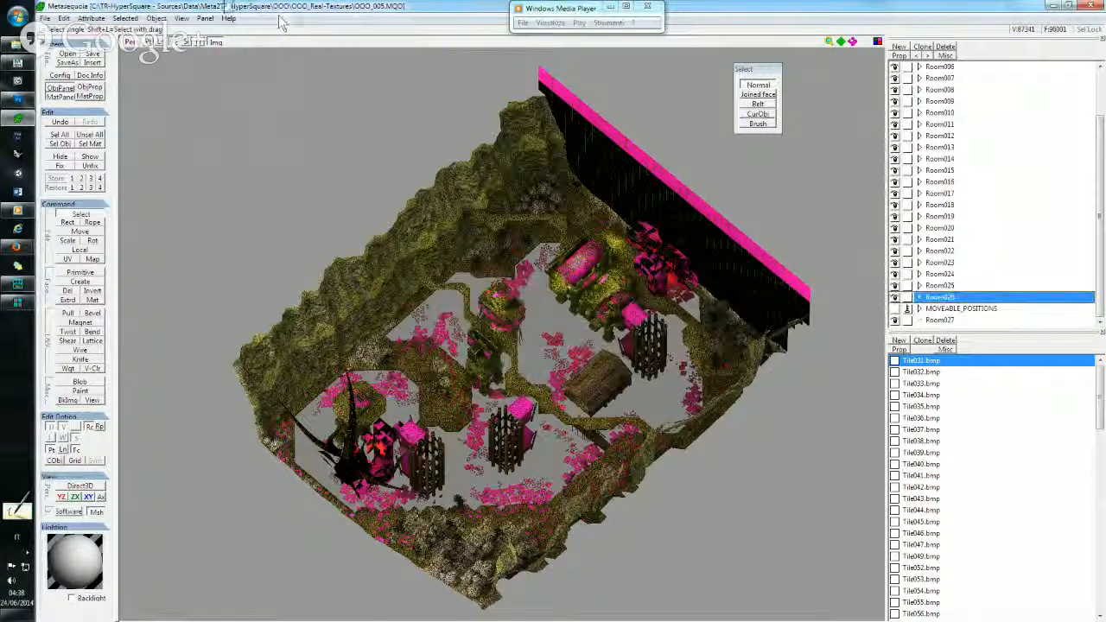
{"action": "left_click", "coordinate": [158, 19]}
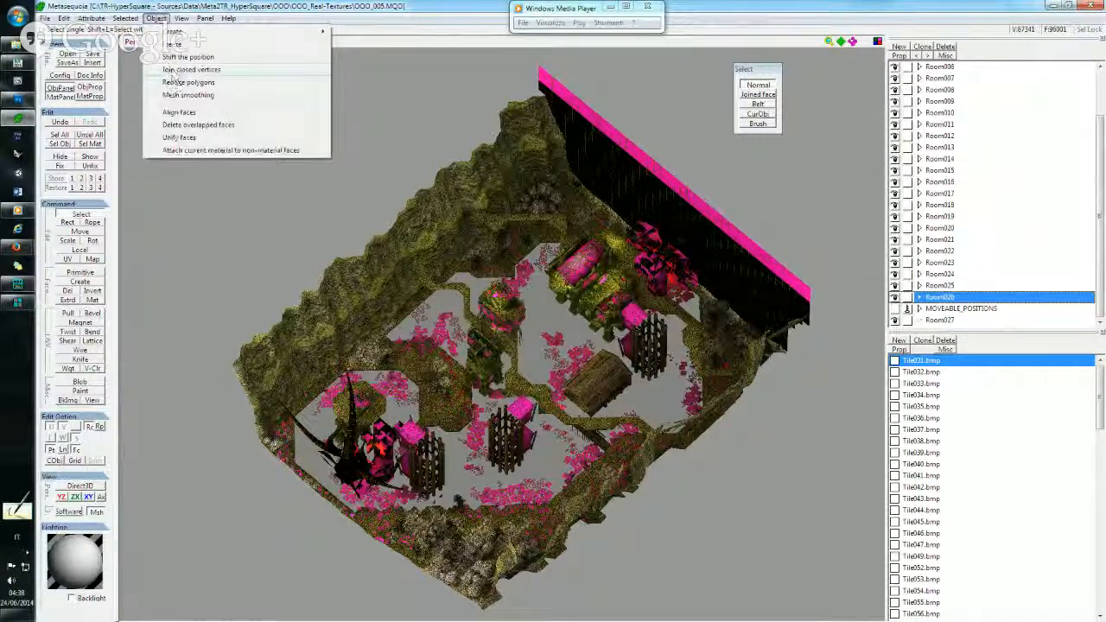
{"action": "left_click", "coordinate": [190, 69]}
{"action": "left_click", "coordinate": [529, 345]}
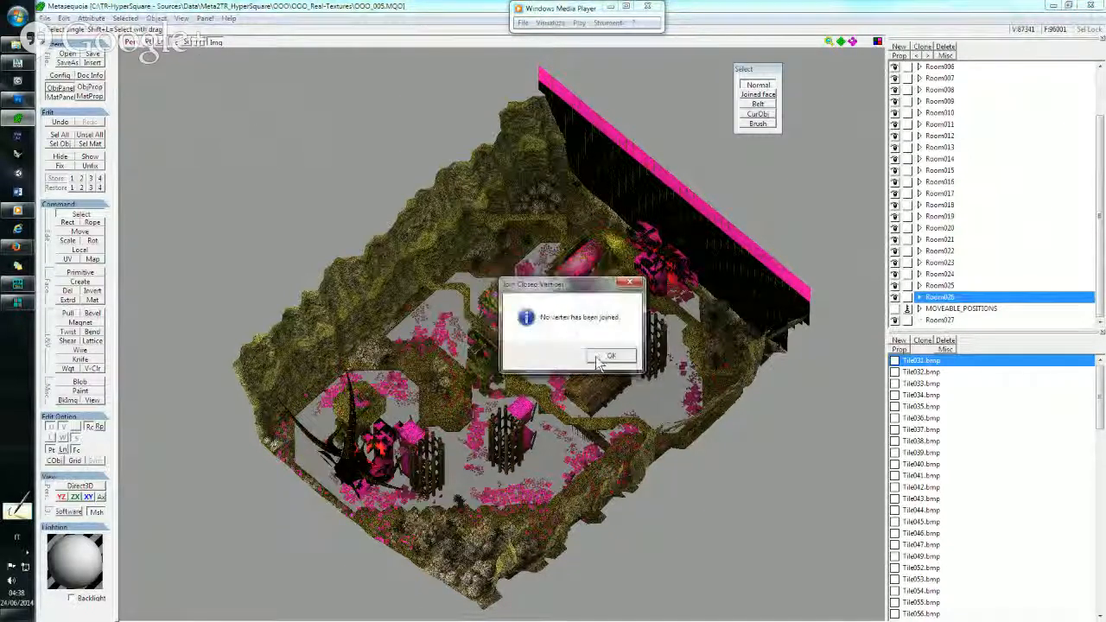
{"action": "left_click", "coordinate": [601, 357]}
Join the closed vertices of the Room027 object with the preset closed distance.
{"action": "left_click", "coordinate": [939, 320]}
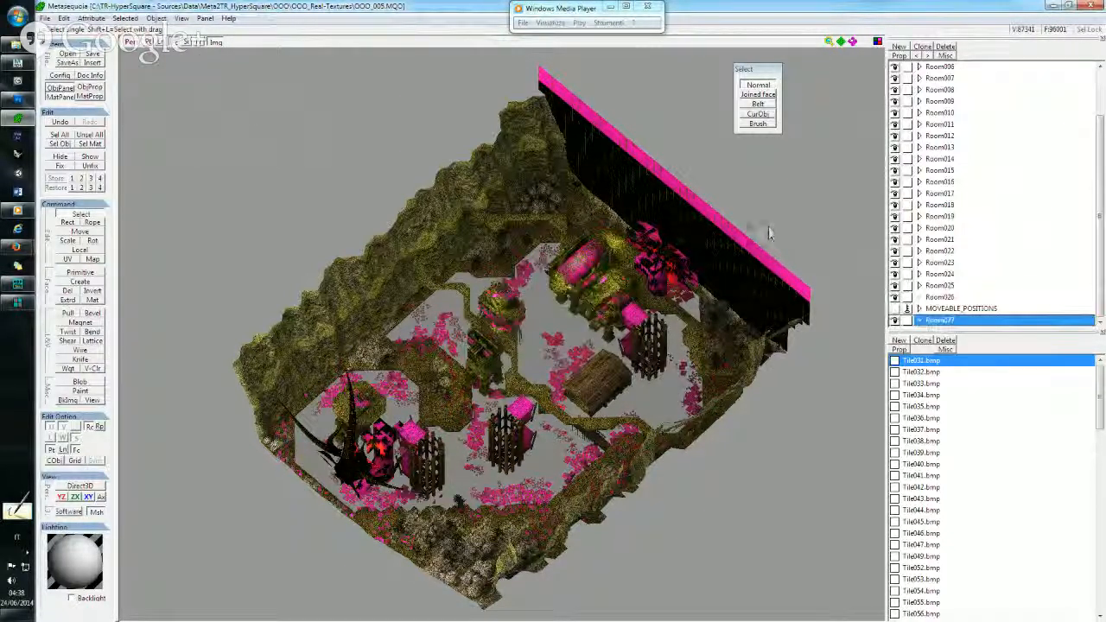
{"action": "left_click", "coordinate": [155, 19]}
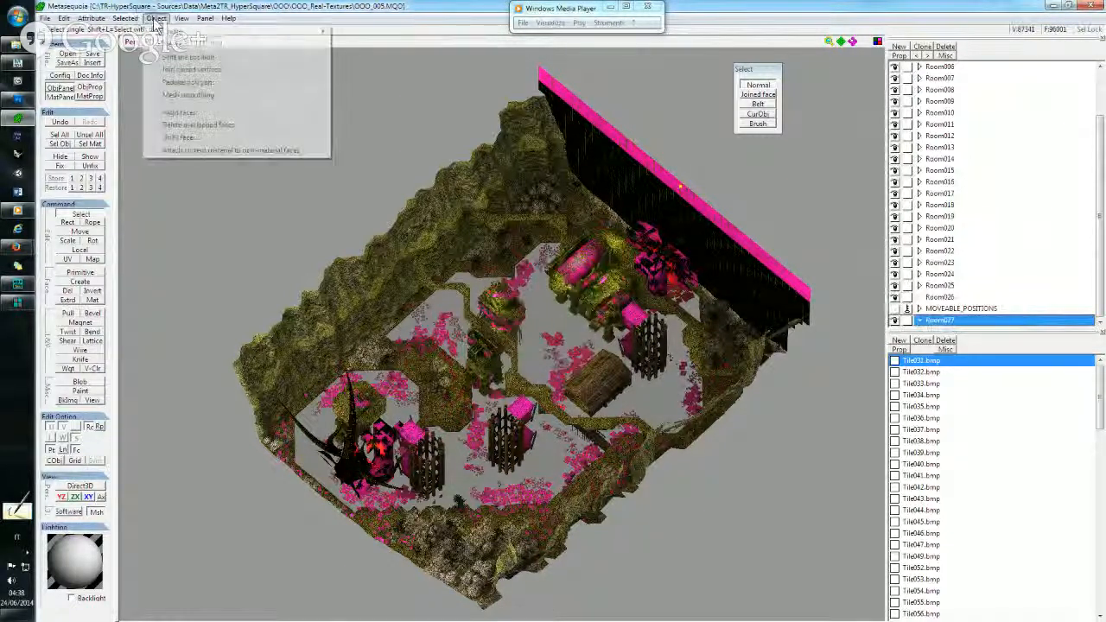
{"action": "left_click", "coordinate": [190, 69]}
{"action": "left_click", "coordinate": [529, 345]}
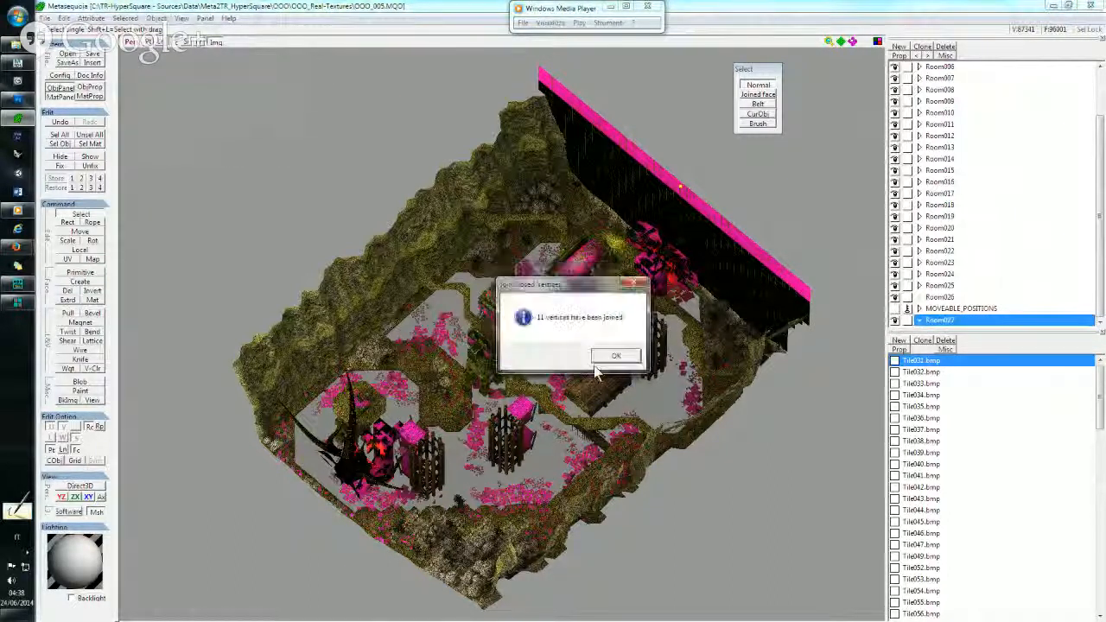
{"action": "left_click", "coordinate": [601, 355]}
Select a single vertex near the grey floor beside the bend in the grassy path along the rock wall.
{"action": "right_click_drag", "start_coordinate": [533, 293], "coordinate": [536, 289]}
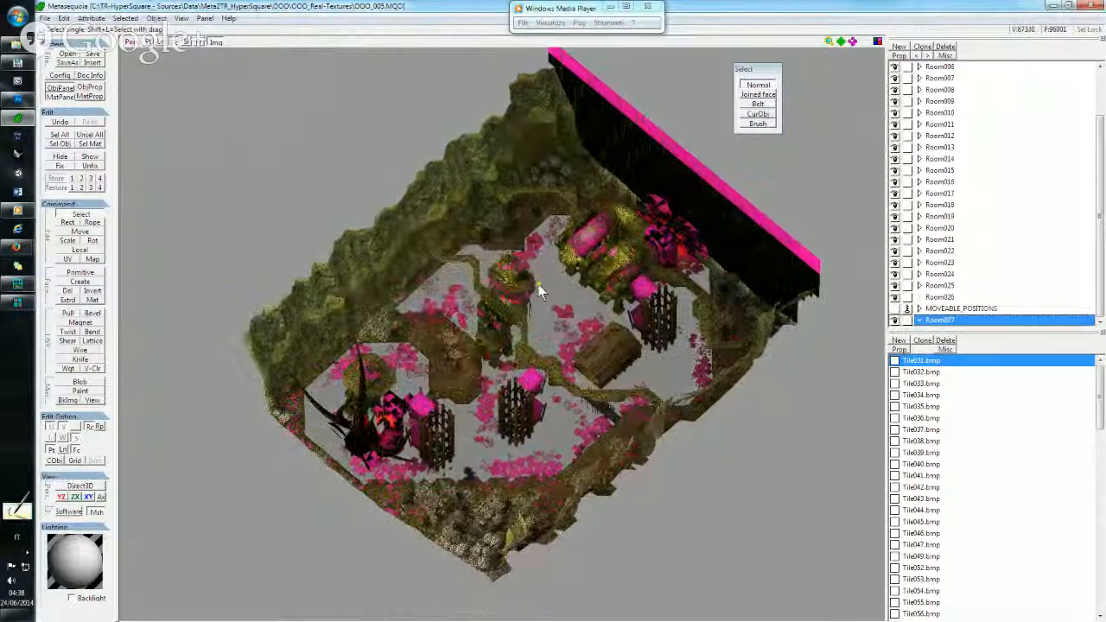
{"action": "scroll", "coordinate": [494, 290], "scroll_direction": "up", "scroll_amount": 4}
{"action": "scroll", "coordinate": [407, 188], "scroll_direction": "up", "scroll_amount": 3}
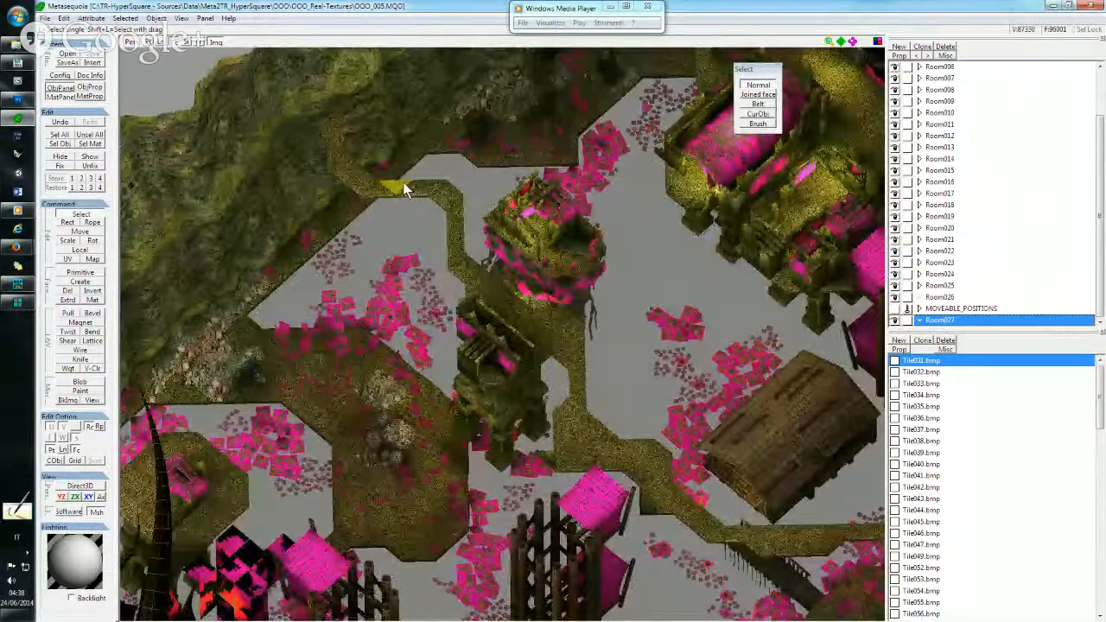
{"action": "scroll", "coordinate": [448, 256], "scroll_direction": "up", "scroll_amount": 3}
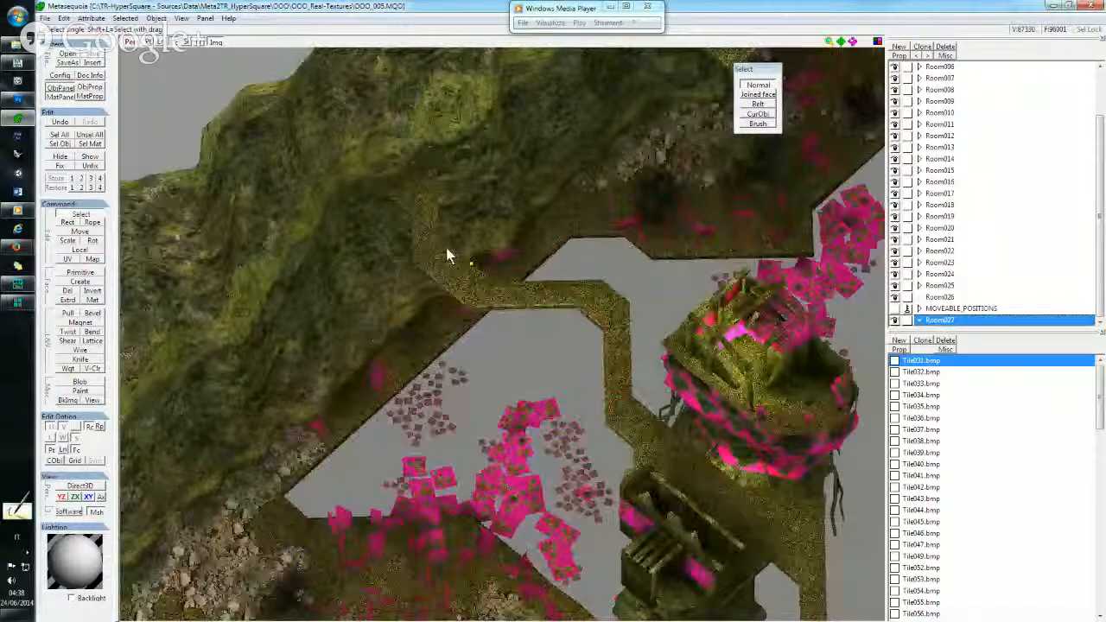
{"action": "scroll", "coordinate": [446, 248], "scroll_direction": "up", "scroll_amount": 3}
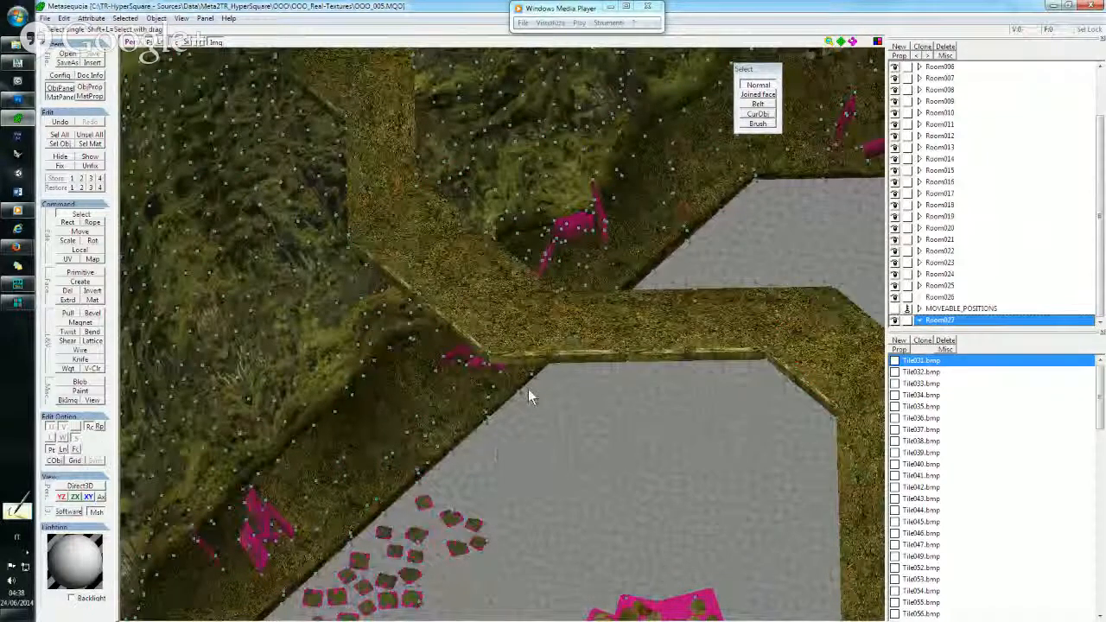
{"action": "left_click", "coordinate": [603, 400]}
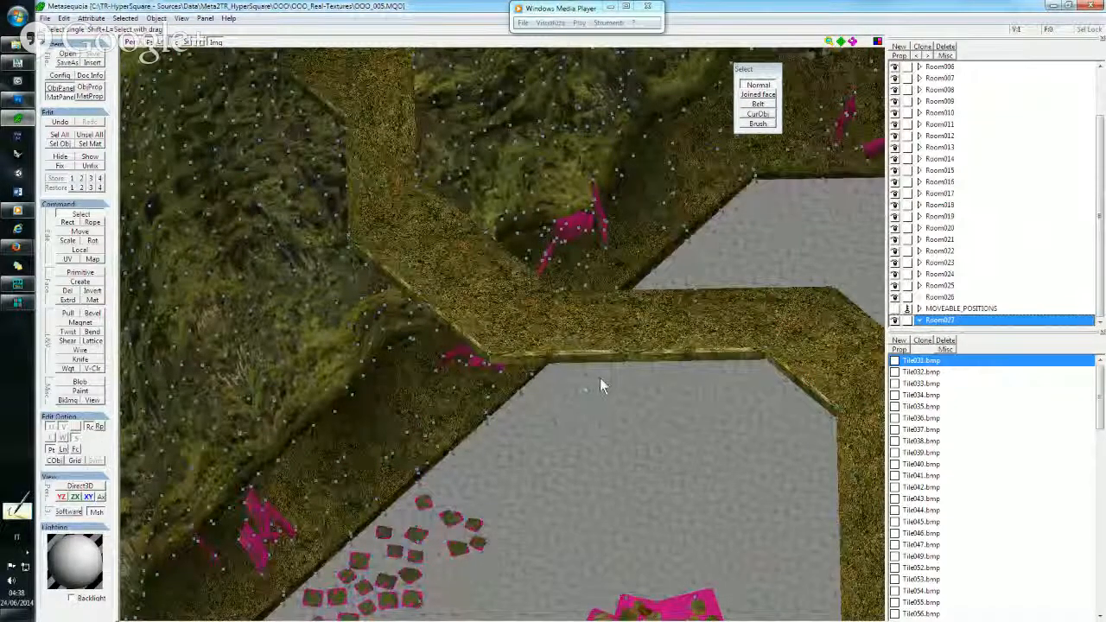
{"action": "left_click", "coordinate": [594, 397]}
{"action": "scroll", "coordinate": [605, 402], "scroll_direction": "up", "scroll_amount": 3}
{"action": "scroll", "coordinate": [519, 346], "scroll_direction": "up", "scroll_amount": 2}
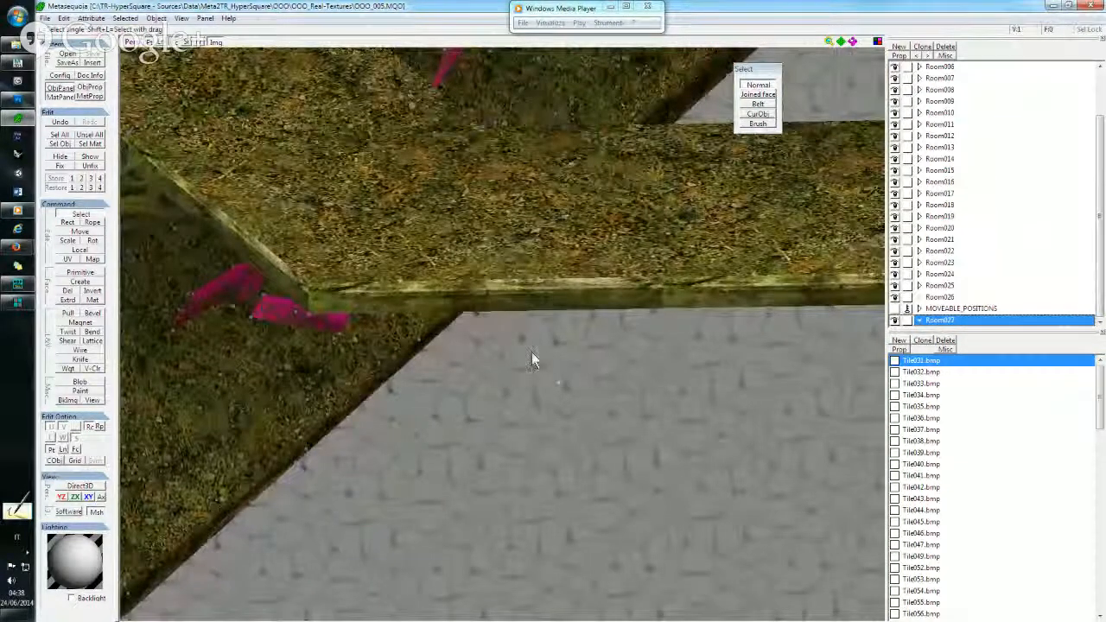
Try the vertex colour tool on the area beside the path and undo the last change.
{"action": "left_click", "coordinate": [102, 368]}
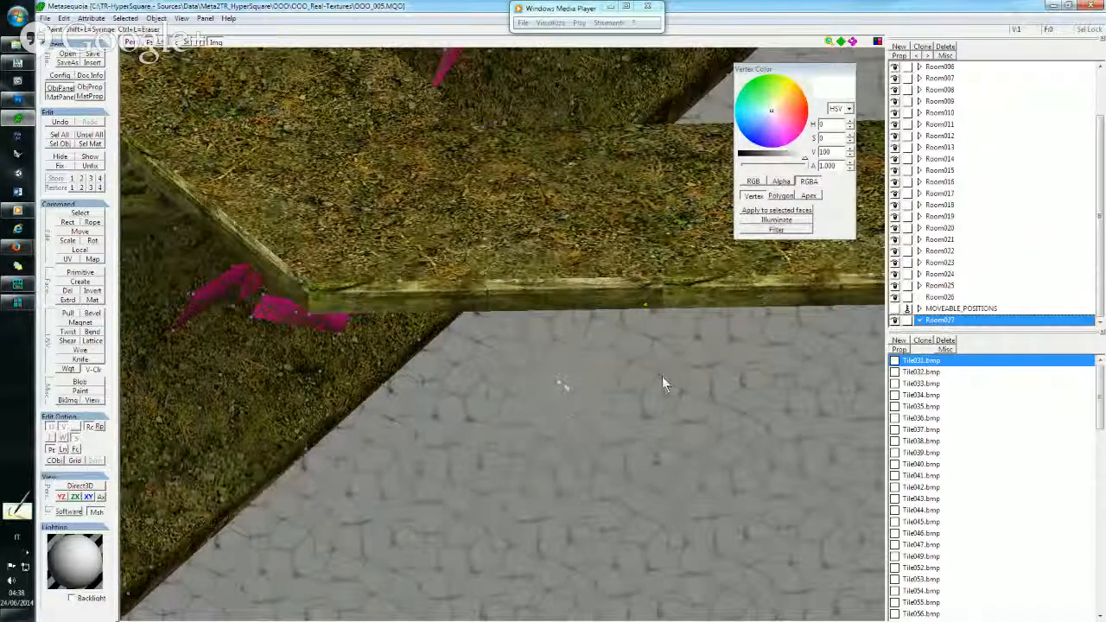
{"action": "key", "text": "ctrl+z"}
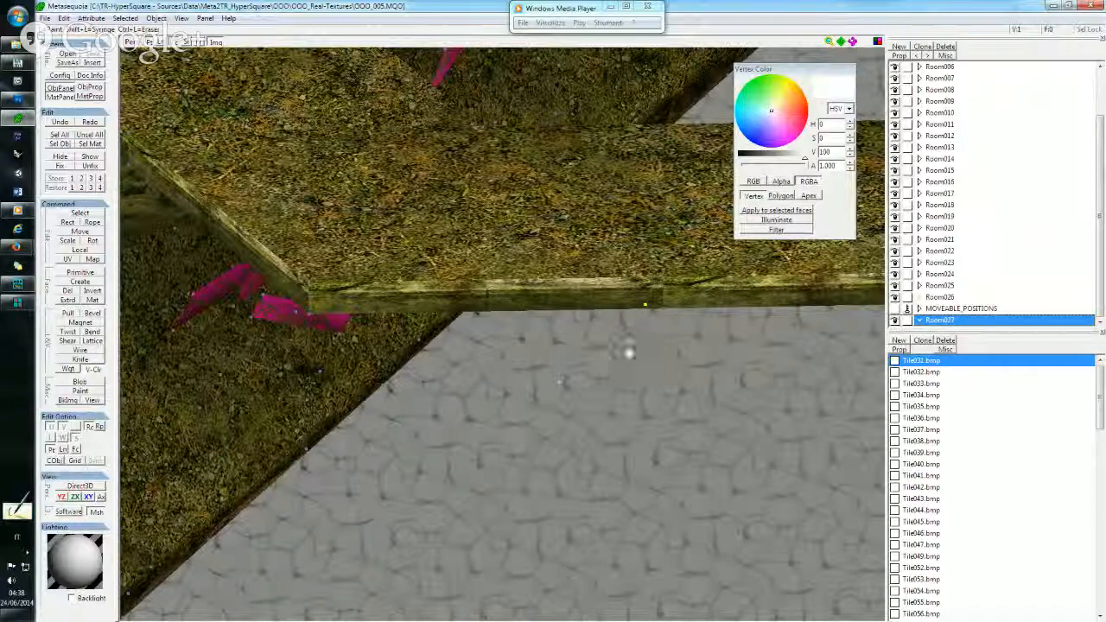
{"action": "scroll", "coordinate": [587, 303], "scroll_direction": "down", "scroll_amount": 5}
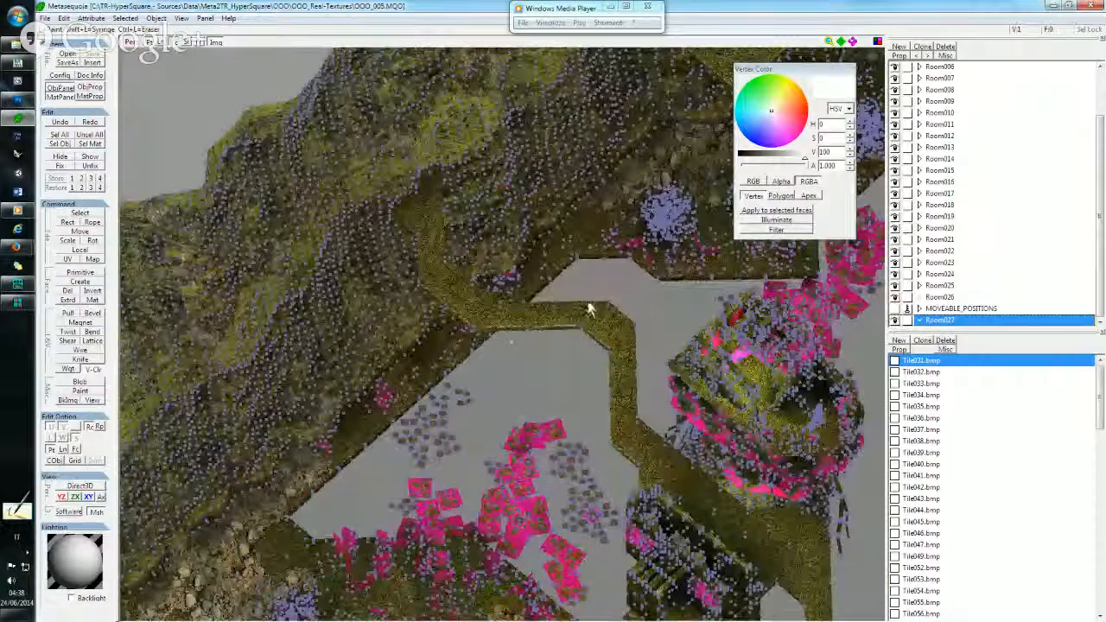
Examine the path, ruins and rock wall of the level model and review the available object commands.
{"action": "left_click", "coordinate": [150, 42]}
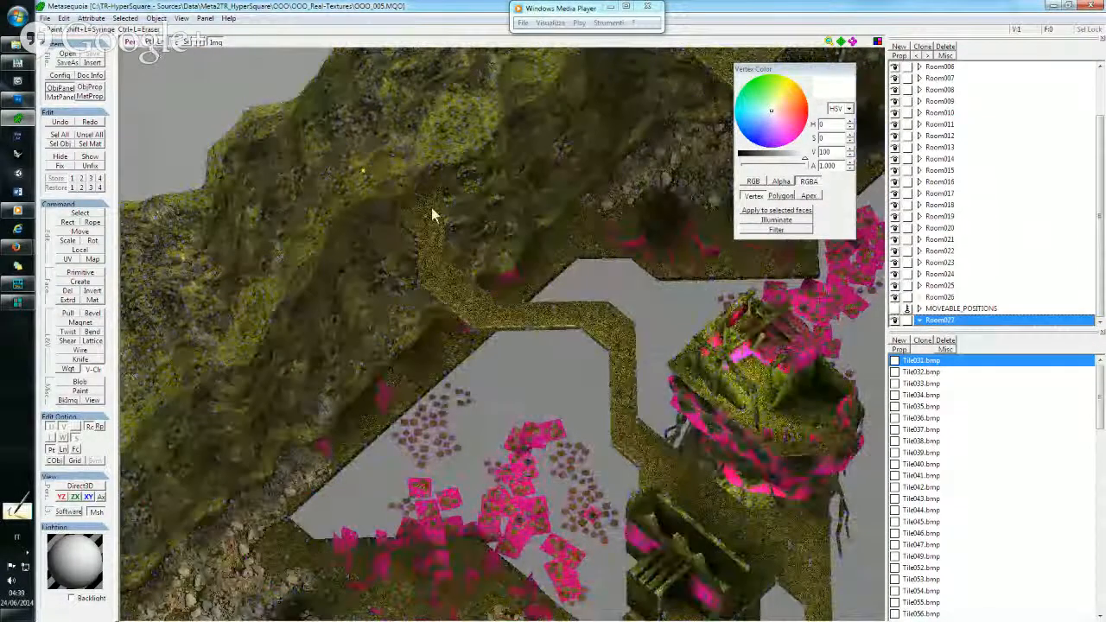
{"action": "scroll", "coordinate": [453, 223], "scroll_direction": "down", "scroll_amount": 5}
{"action": "middle_click_drag", "start_coordinate": [517, 247], "coordinate": [405, 203]}
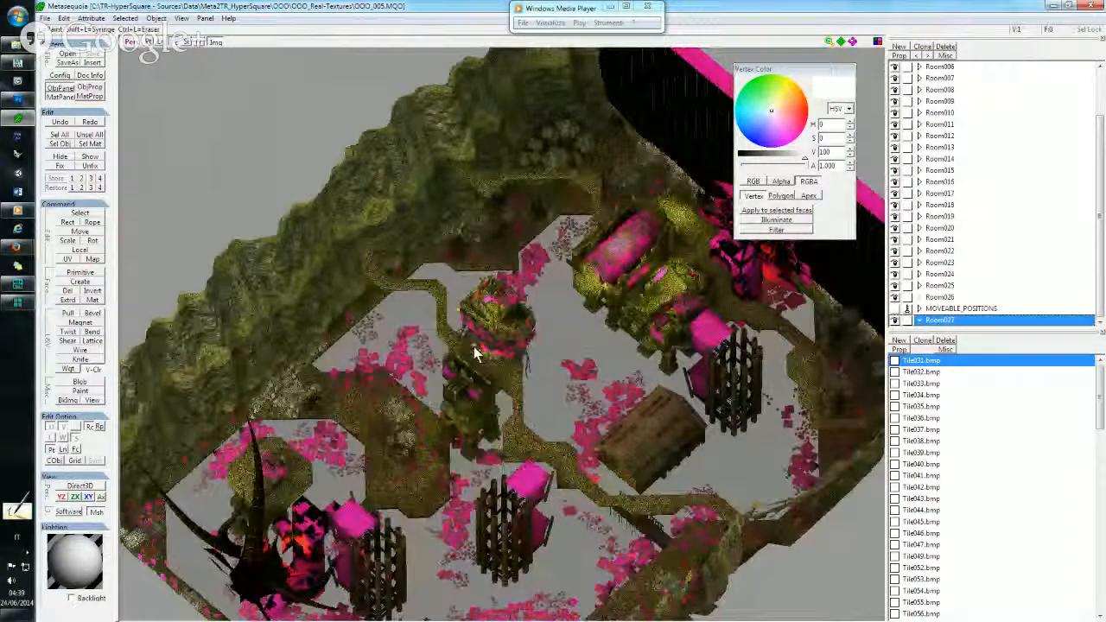
{"action": "scroll", "coordinate": [471, 318], "scroll_direction": "up", "scroll_amount": 3}
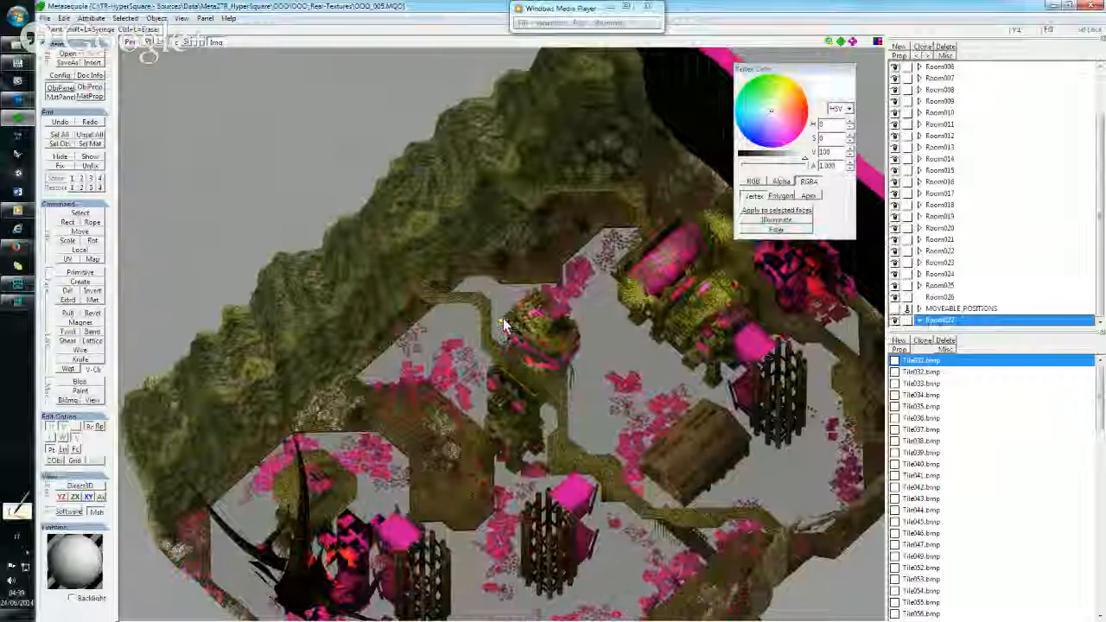
{"action": "scroll", "coordinate": [471, 307], "scroll_direction": "up", "scroll_amount": 2}
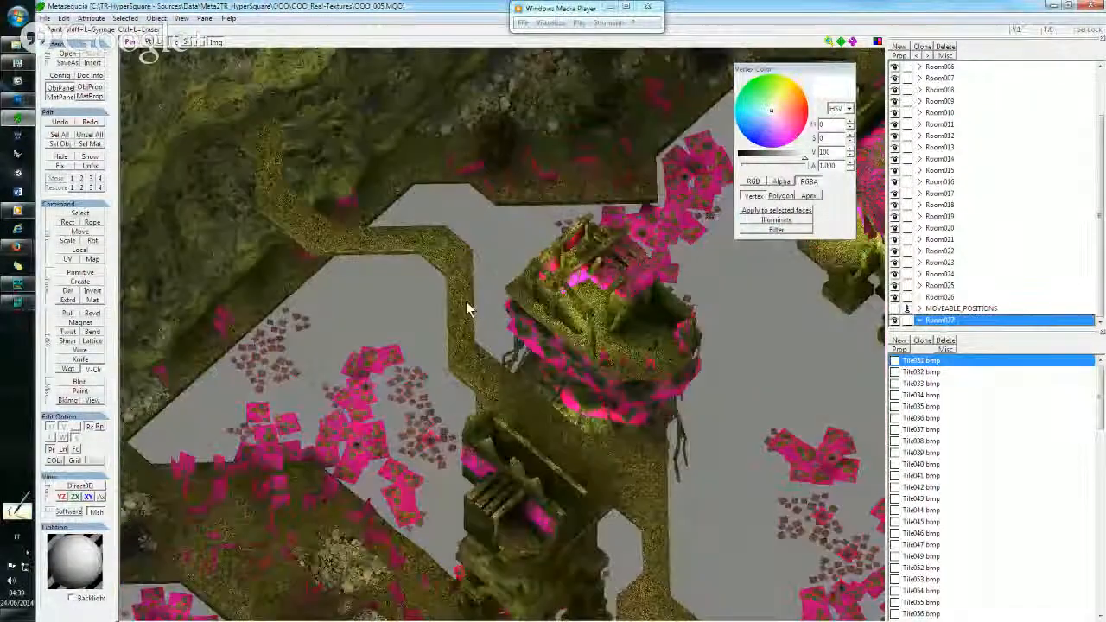
{"action": "scroll", "coordinate": [484, 312], "scroll_direction": "up", "scroll_amount": 2}
{"action": "left_click", "coordinate": [155, 19]}
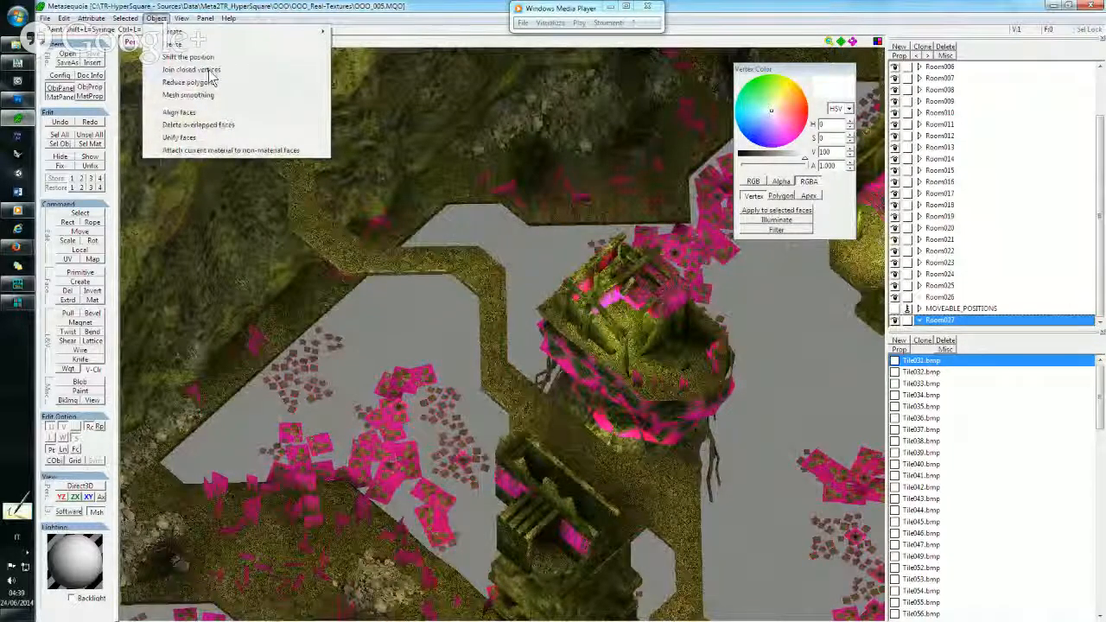
{"action": "left_click", "coordinate": [287, 191]}
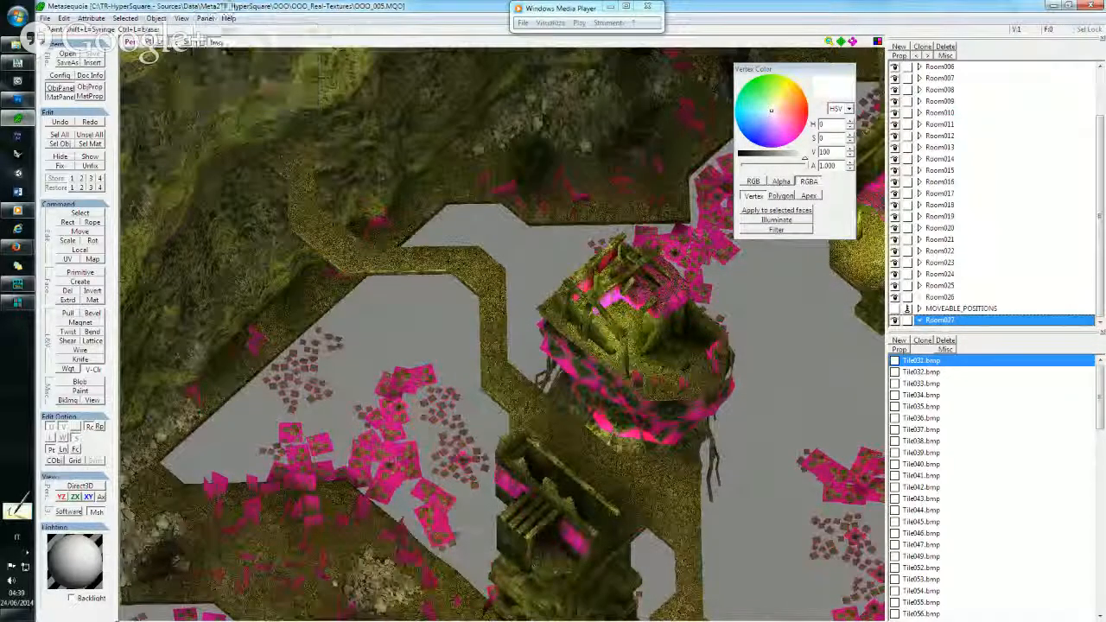
{"action": "middle_click_drag", "start_coordinate": [328, 217], "coordinate": [389, 262]}
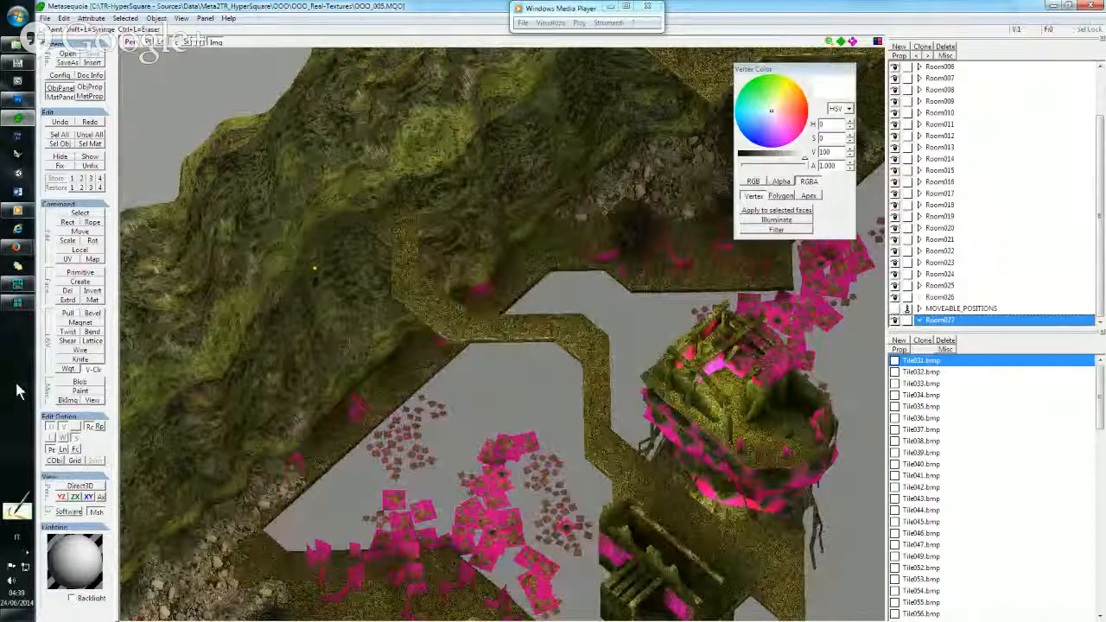
{"action": "left_click", "coordinate": [156, 18]}
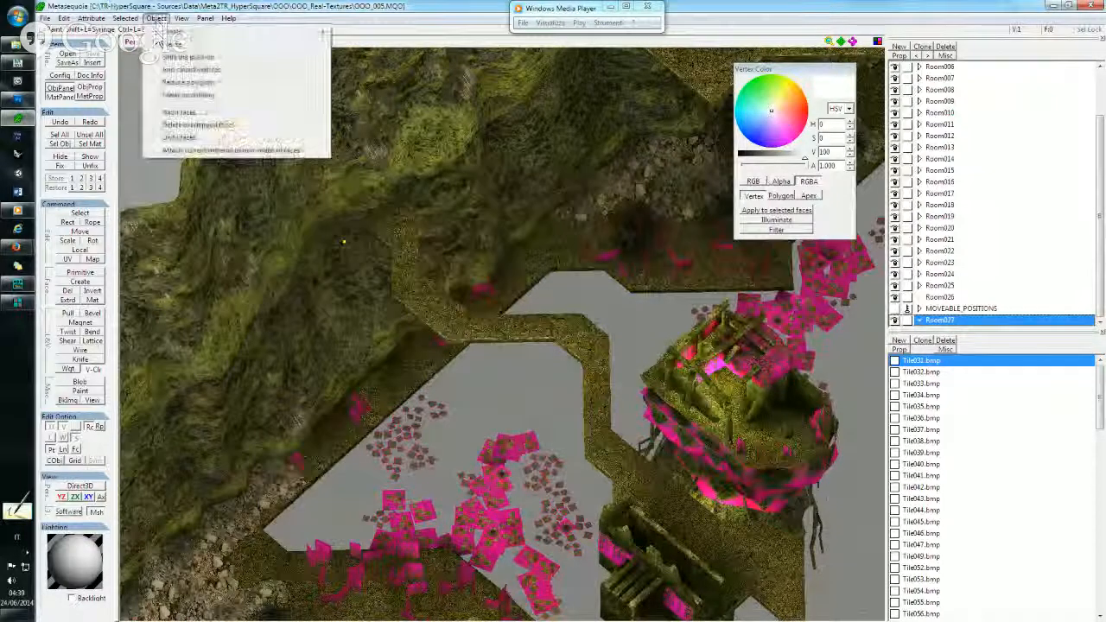
{"action": "left_click", "coordinate": [377, 222]}
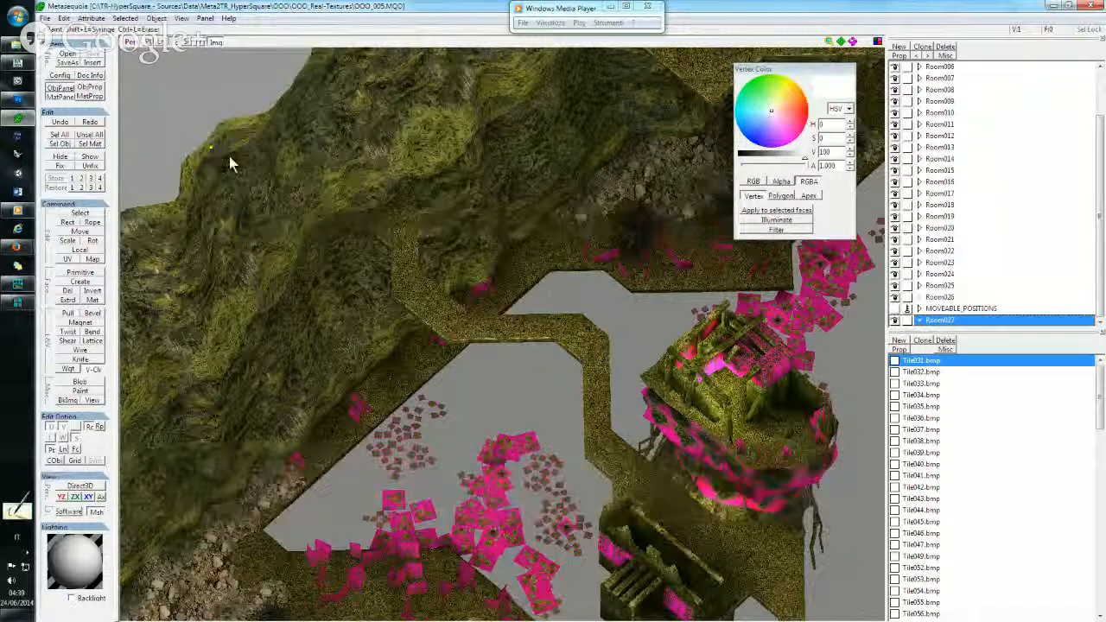
{"action": "right_click_drag", "start_coordinate": [469, 233], "coordinate": [472, 234]}
{"action": "scroll", "coordinate": [472, 233], "scroll_direction": "down", "scroll_amount": 5}
{"action": "right_click_drag", "start_coordinate": [531, 309], "coordinate": [484, 294]}
Check the newlevel.tr4 and do_not_delete files in the Meta2tr_OOO folder in Windows Explorer and return to the level model in Metasequoia.
{"action": "mouse_move", "coordinate": [27, 53]}
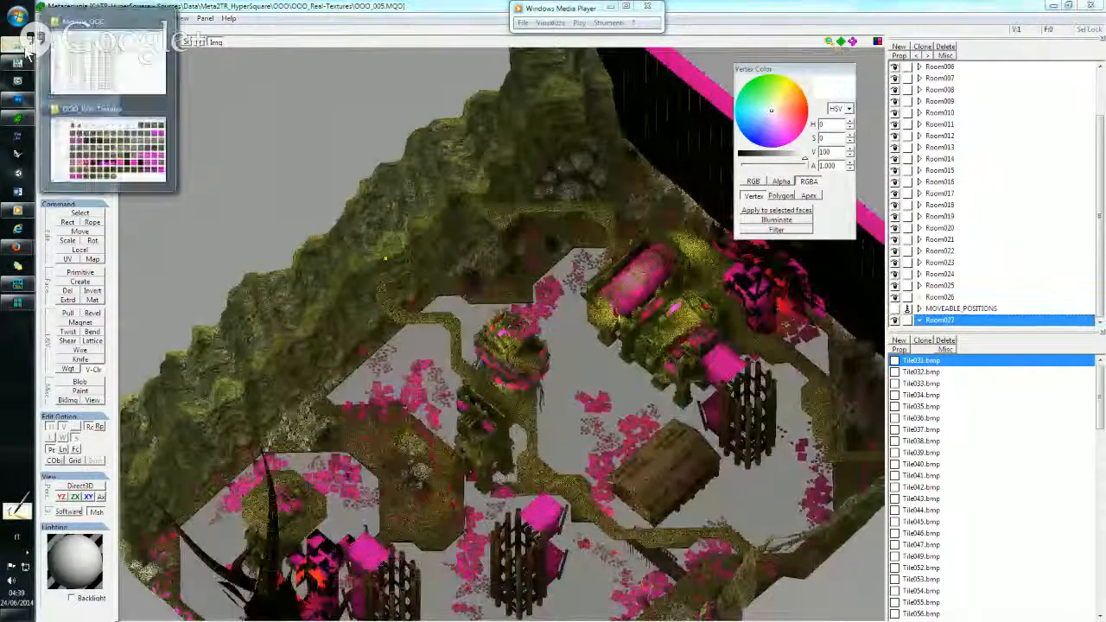
{"action": "left_click", "coordinate": [108, 59]}
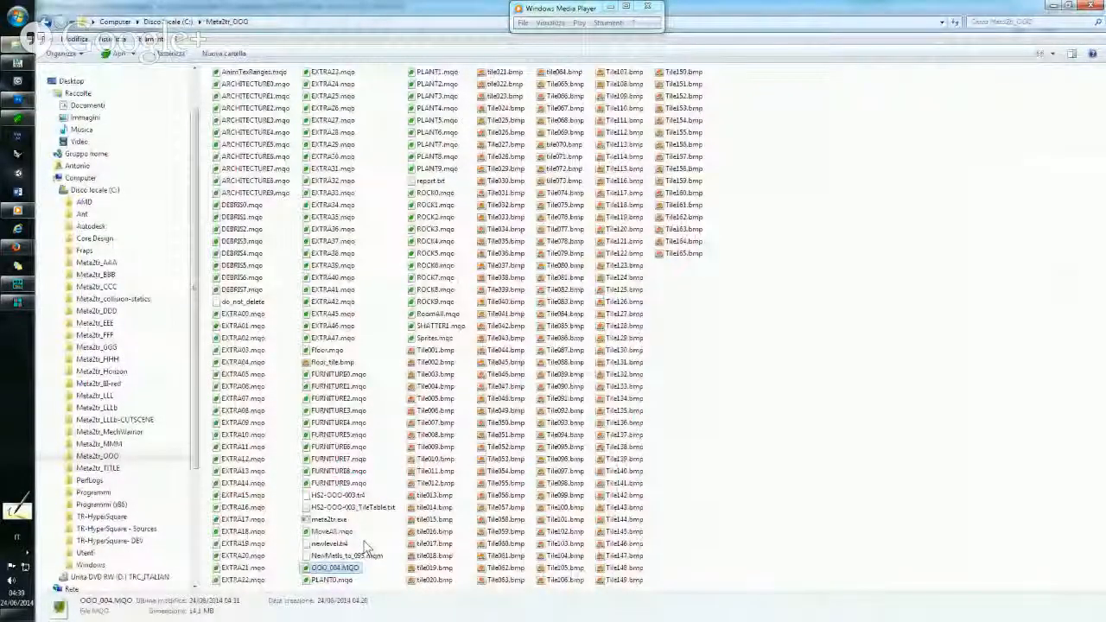
{"action": "left_click", "coordinate": [338, 544]}
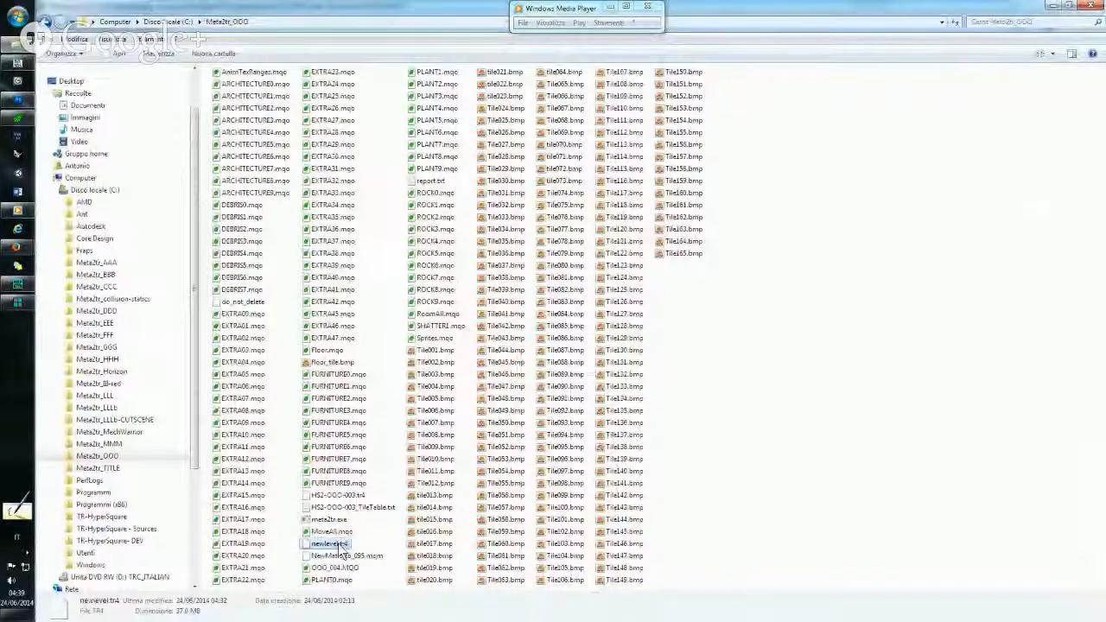
{"action": "left_click", "coordinate": [428, 520]}
{"action": "left_click", "coordinate": [366, 548]}
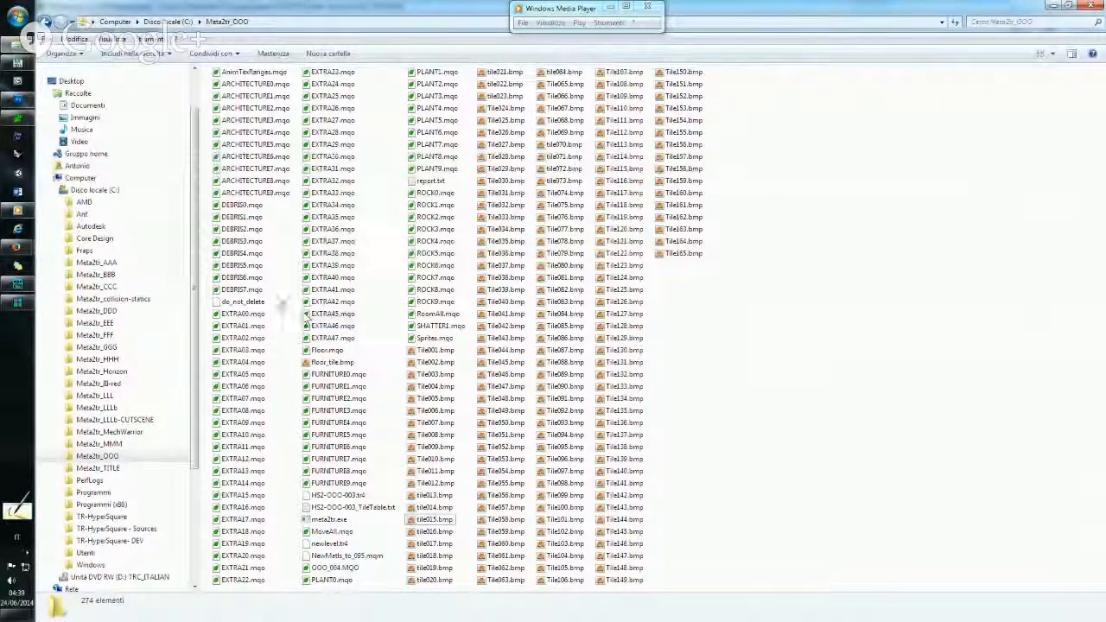
{"action": "left_click", "coordinate": [249, 303]}
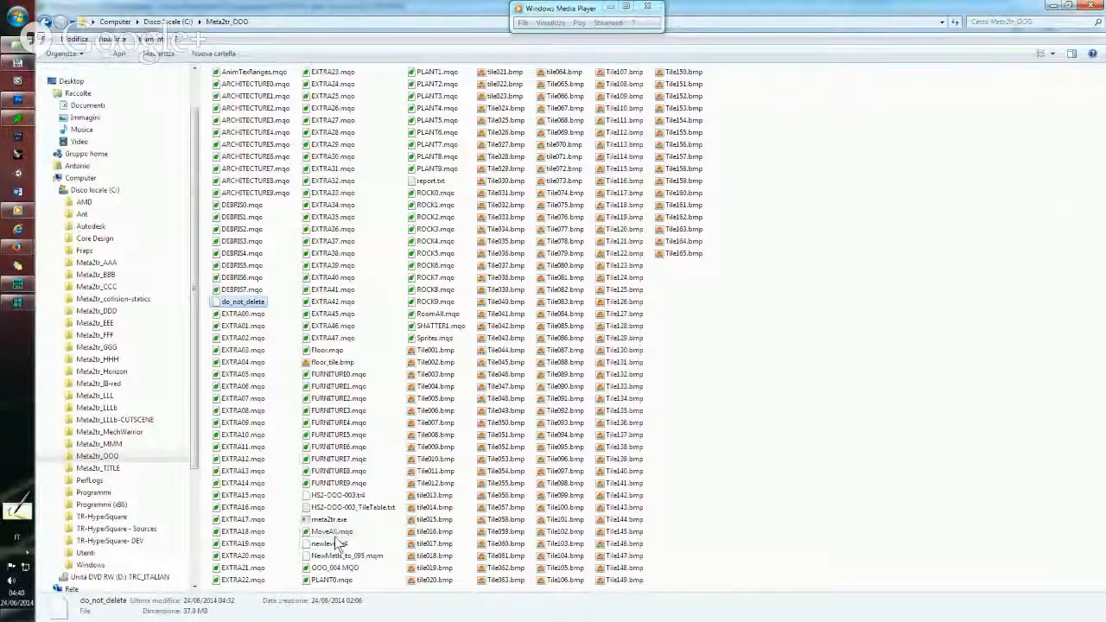
{"action": "left_click", "coordinate": [281, 291]}
{"action": "left_click", "coordinate": [256, 301]}
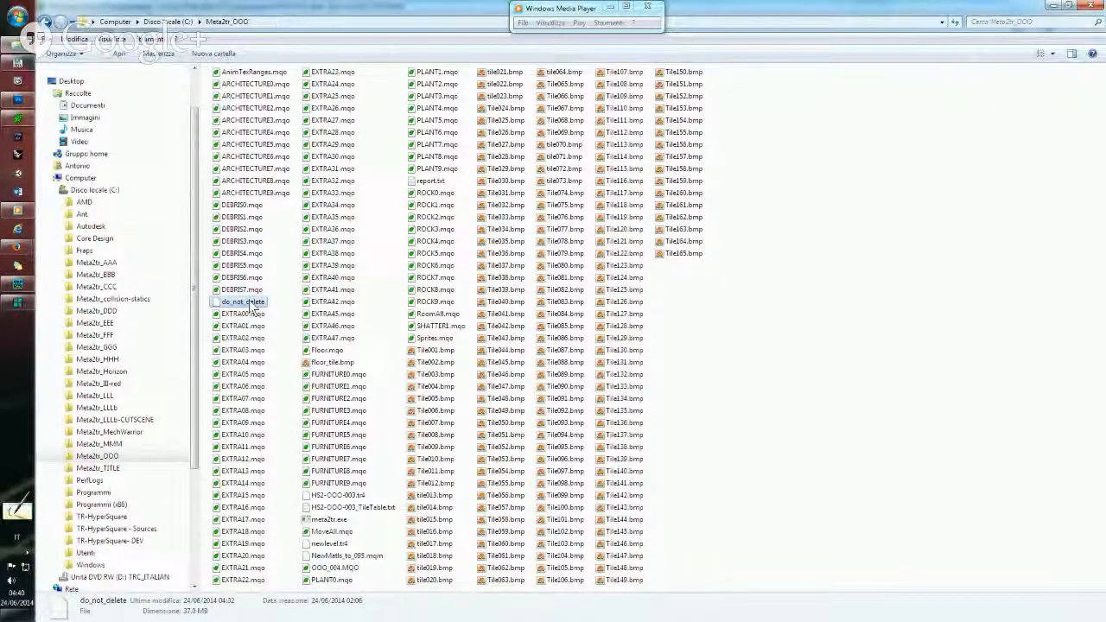
{"action": "left_click", "coordinate": [19, 119]}
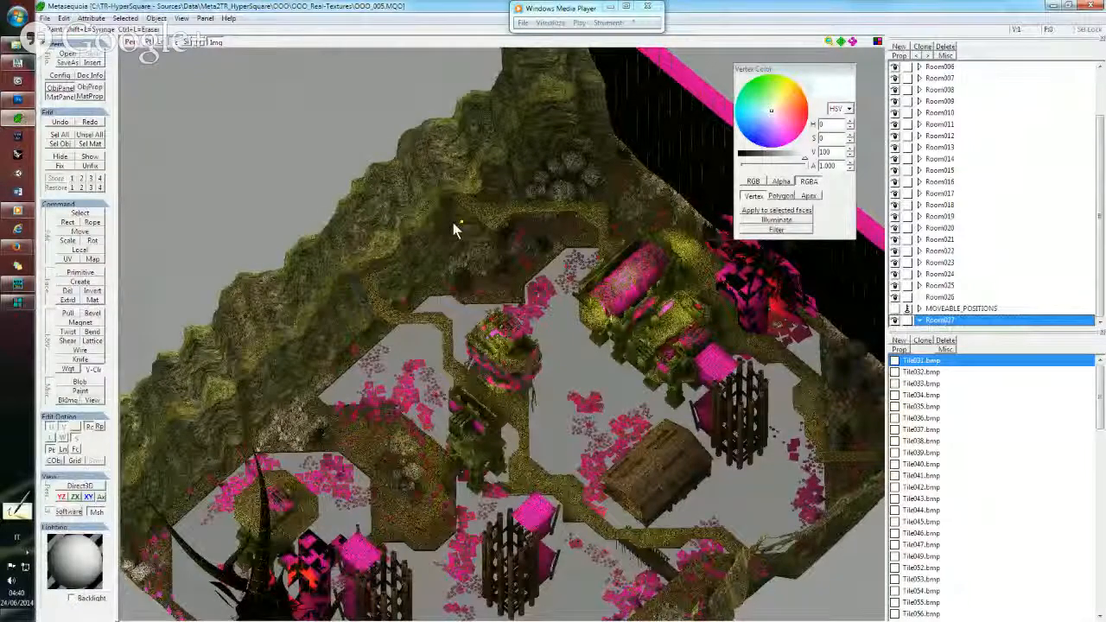
{"action": "scroll", "coordinate": [454, 223], "scroll_direction": "down", "scroll_amount": 4}
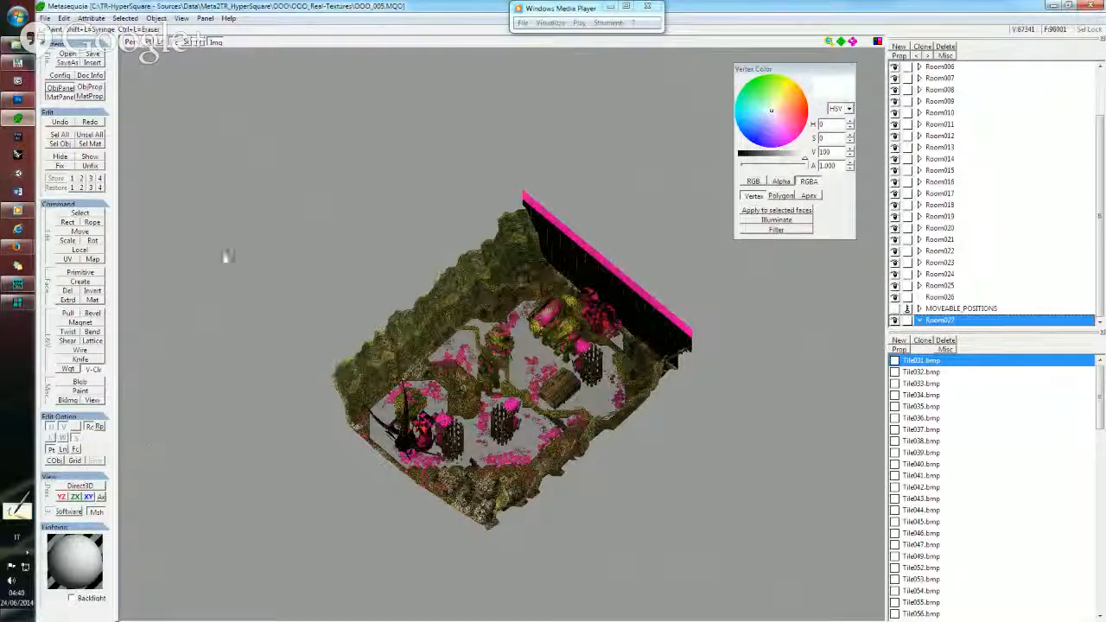
Apply Illuminate to the vertex colours of the whole level model and inspect the rock wall and colour values.
{"action": "left_click", "coordinate": [163, 43]}
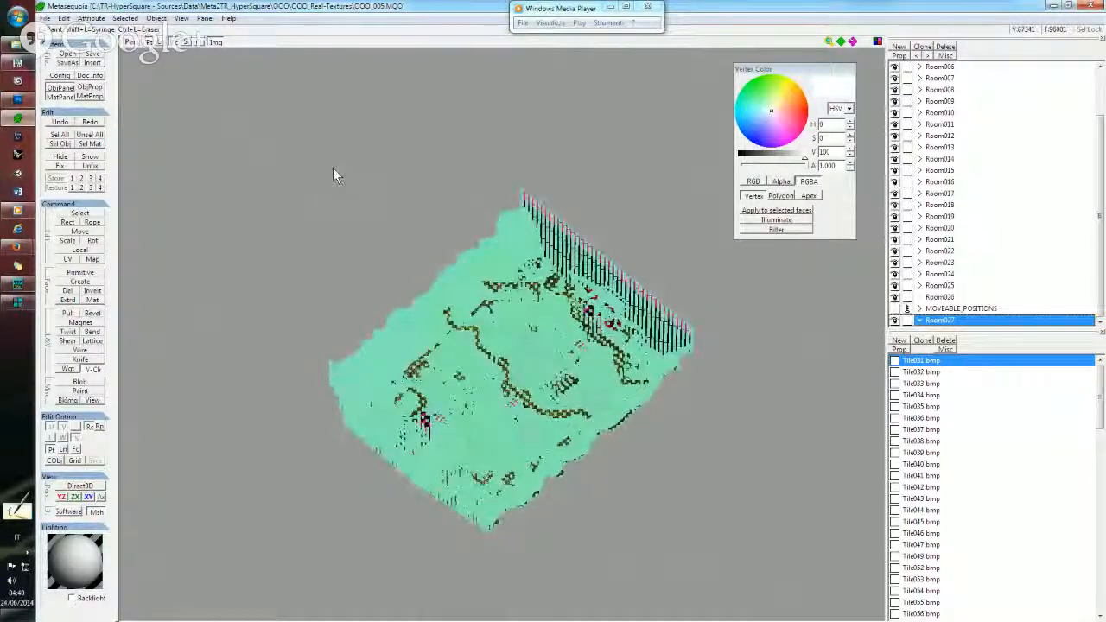
{"action": "left_click", "coordinate": [160, 43]}
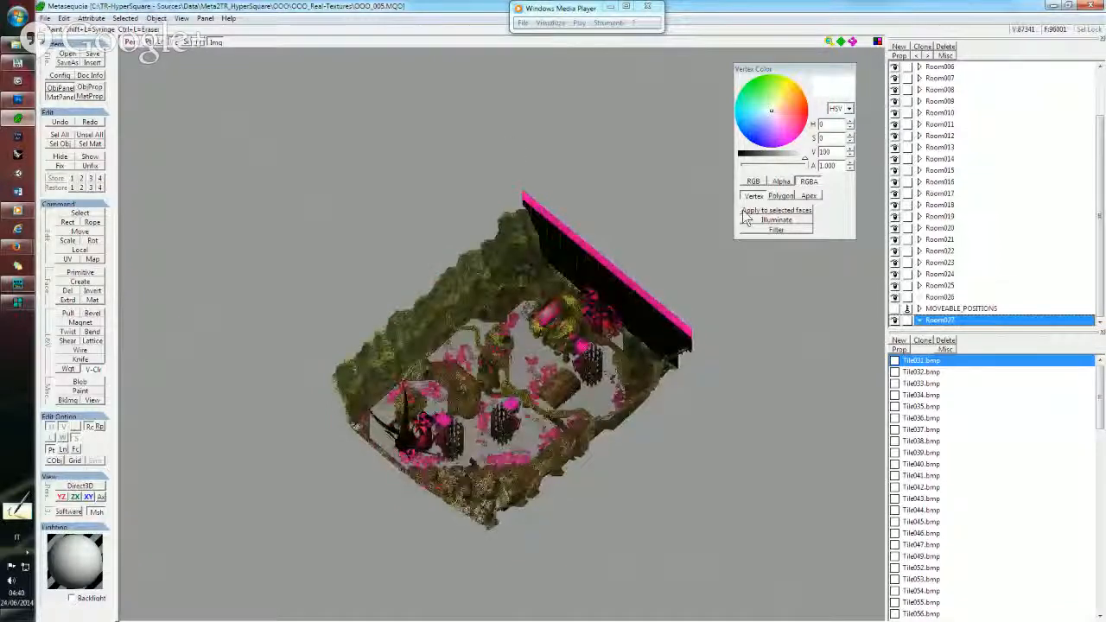
{"action": "left_click", "coordinate": [789, 220]}
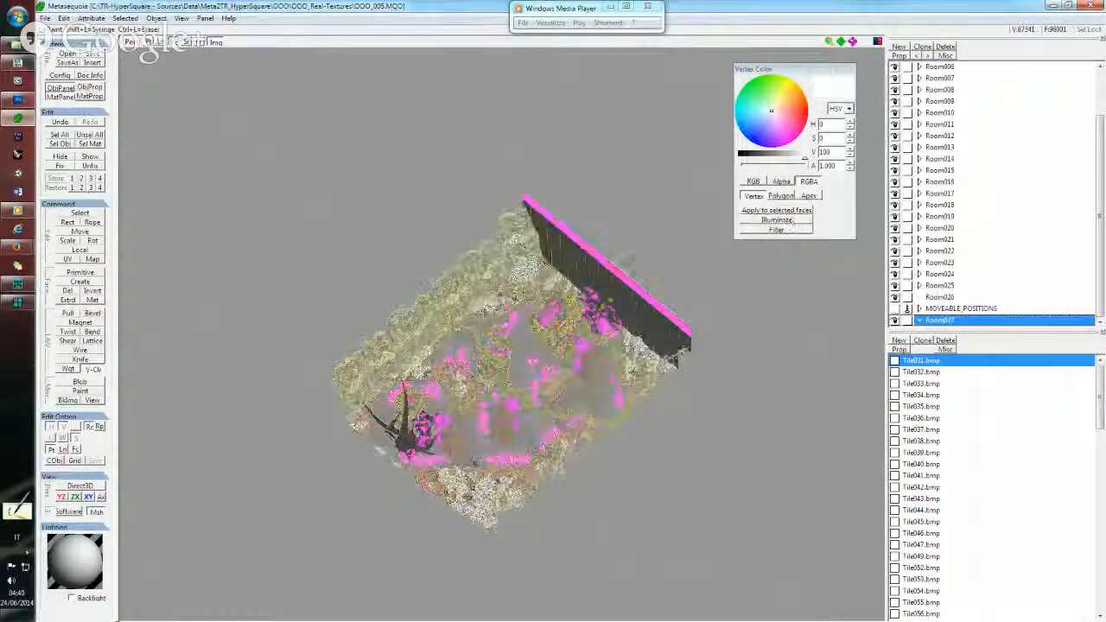
{"action": "scroll", "coordinate": [542, 257], "scroll_direction": "up", "scroll_amount": 5}
{"action": "right_click_drag", "start_coordinate": [541, 257], "coordinate": [467, 263]}
{"action": "scroll", "coordinate": [467, 264], "scroll_direction": "up", "scroll_amount": 3}
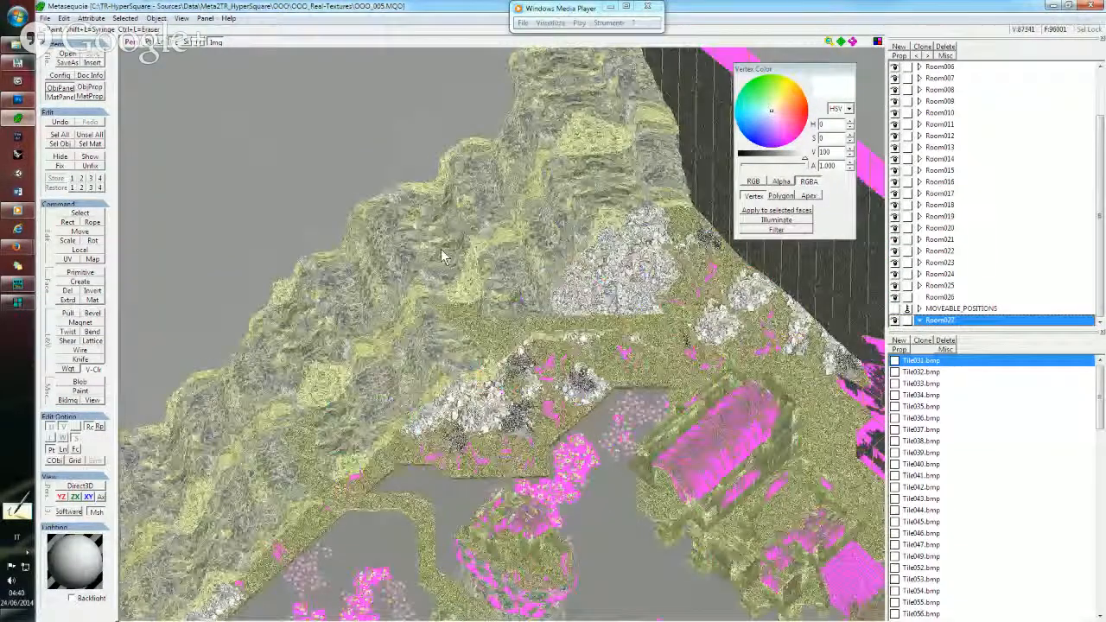
{"action": "double_click", "coordinate": [832, 139]}
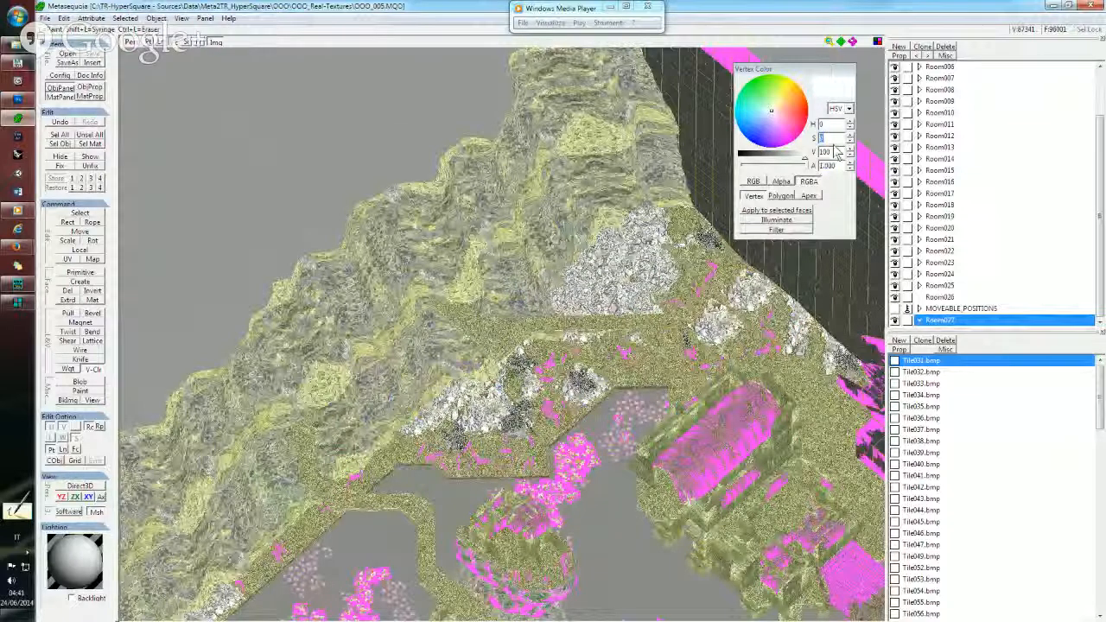
{"action": "double_click", "coordinate": [835, 153]}
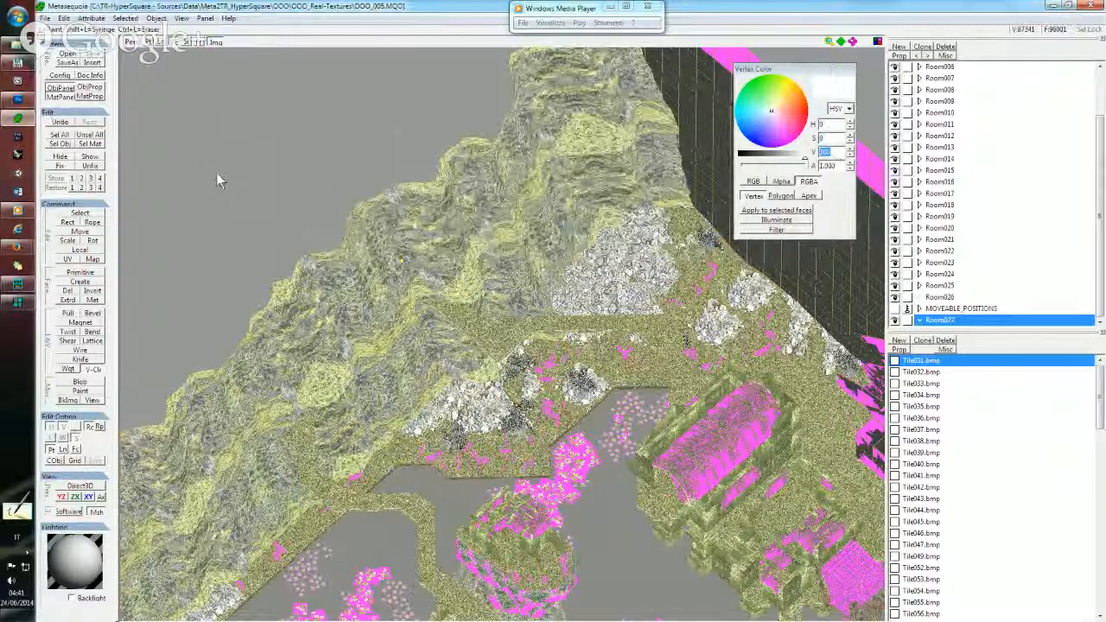
Save the level model as OOO_006.MQO in the OOO_Real-Textures folder.
{"action": "left_click", "coordinate": [45, 18]}
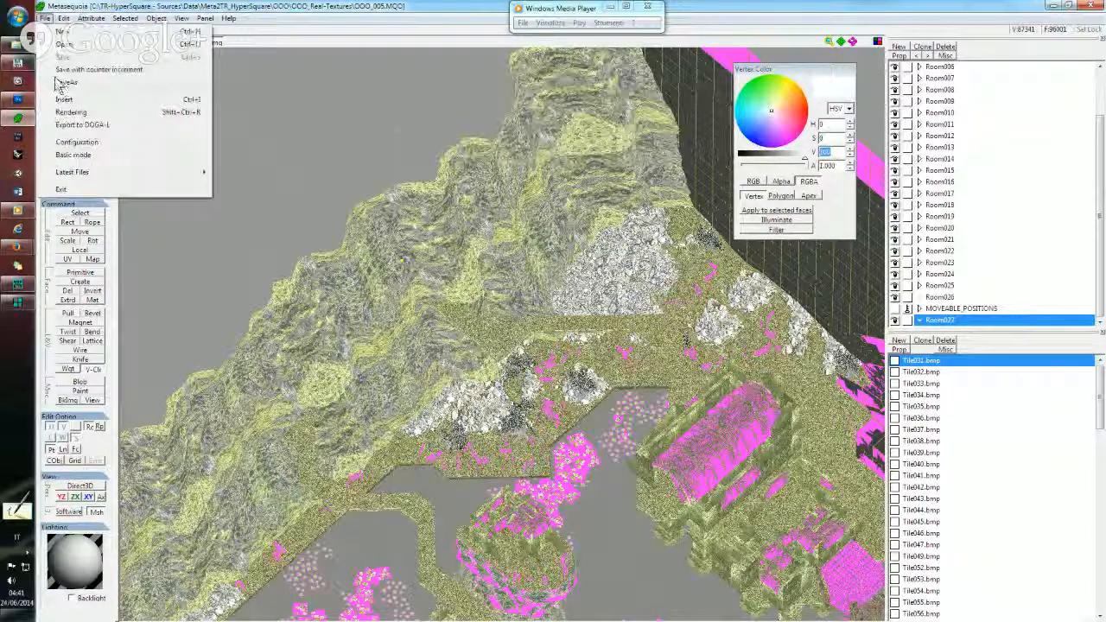
{"action": "left_click", "coordinate": [66, 81]}
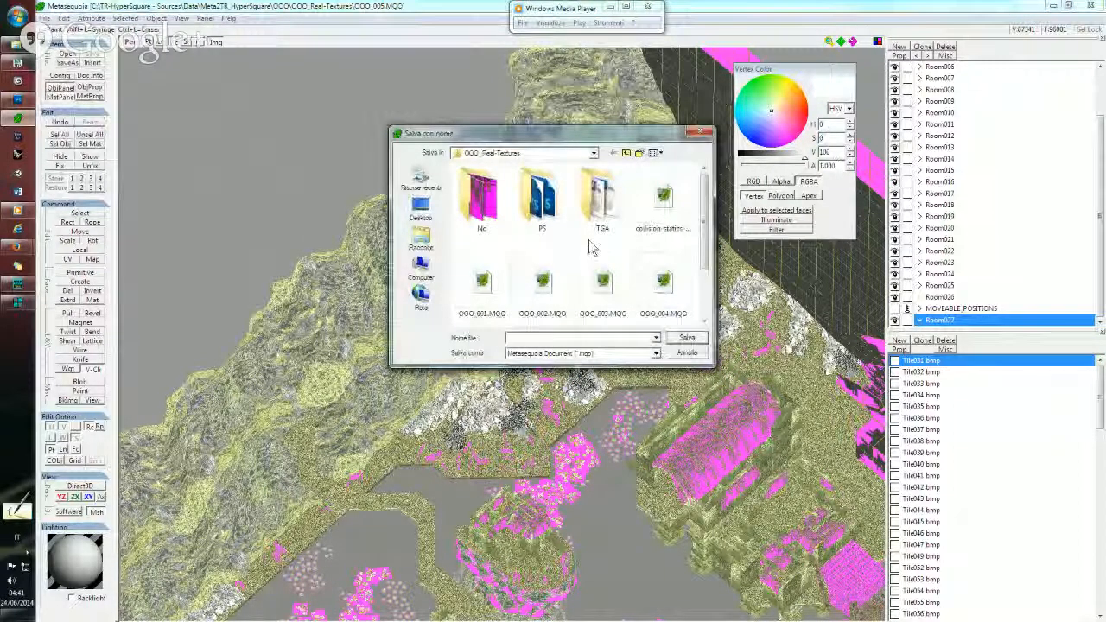
{"action": "scroll", "coordinate": [622, 268], "scroll_direction": "down", "scroll_amount": 2}
{"action": "left_click", "coordinate": [483, 290]}
{"action": "double_click", "coordinate": [535, 338]}
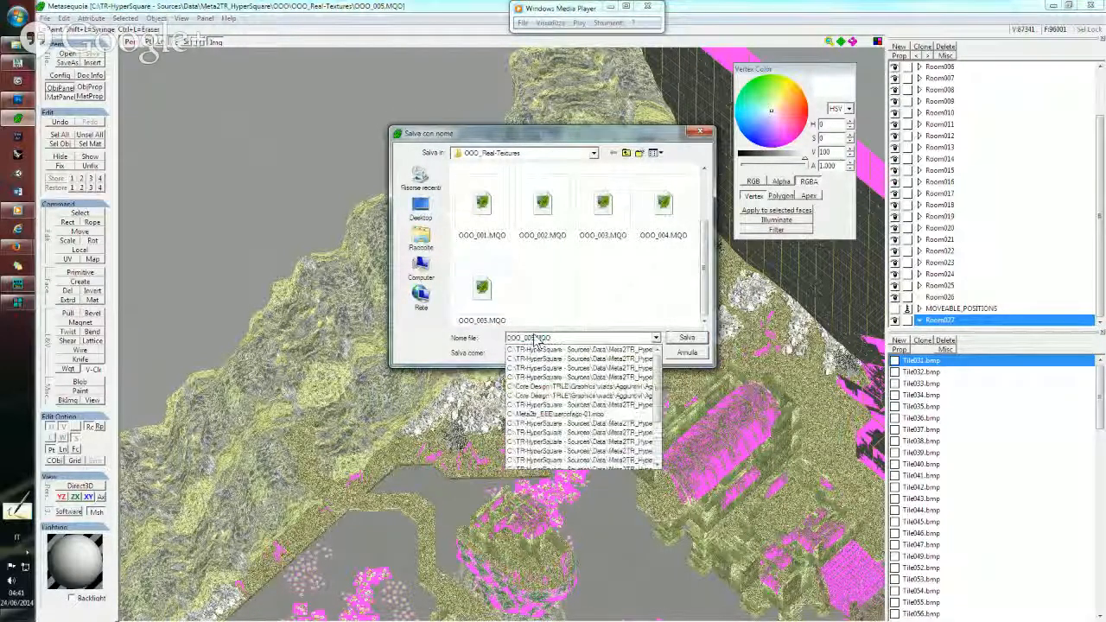
{"action": "left_click", "coordinate": [533, 337]}
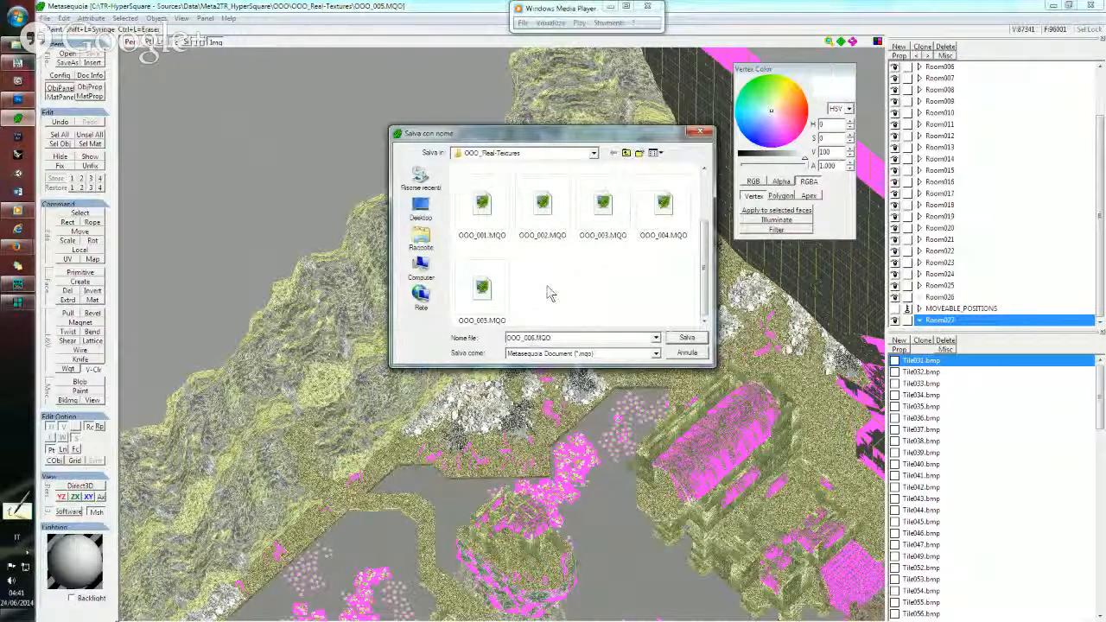
{"action": "key", "text": "Return"}
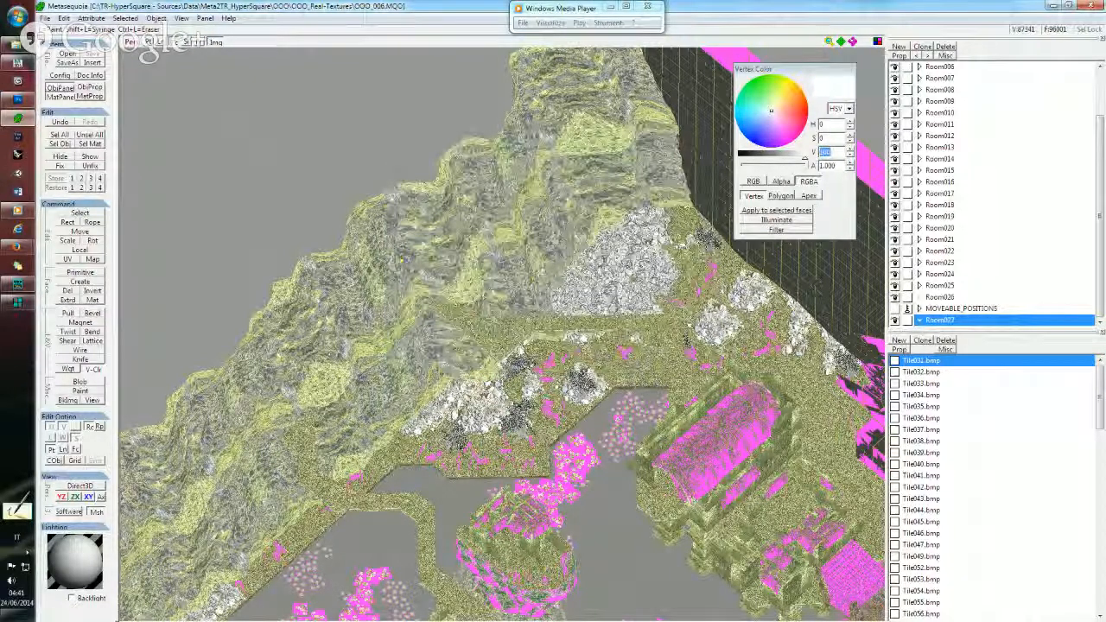
{"action": "left_click", "coordinate": [156, 18]}
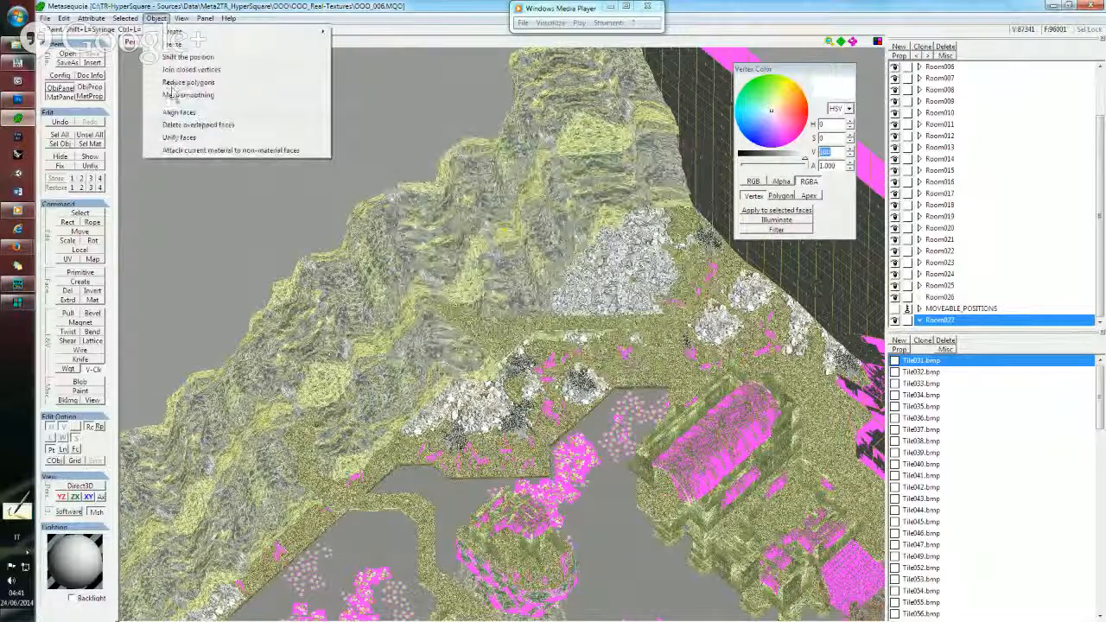
{"action": "left_click", "coordinate": [156, 24]}
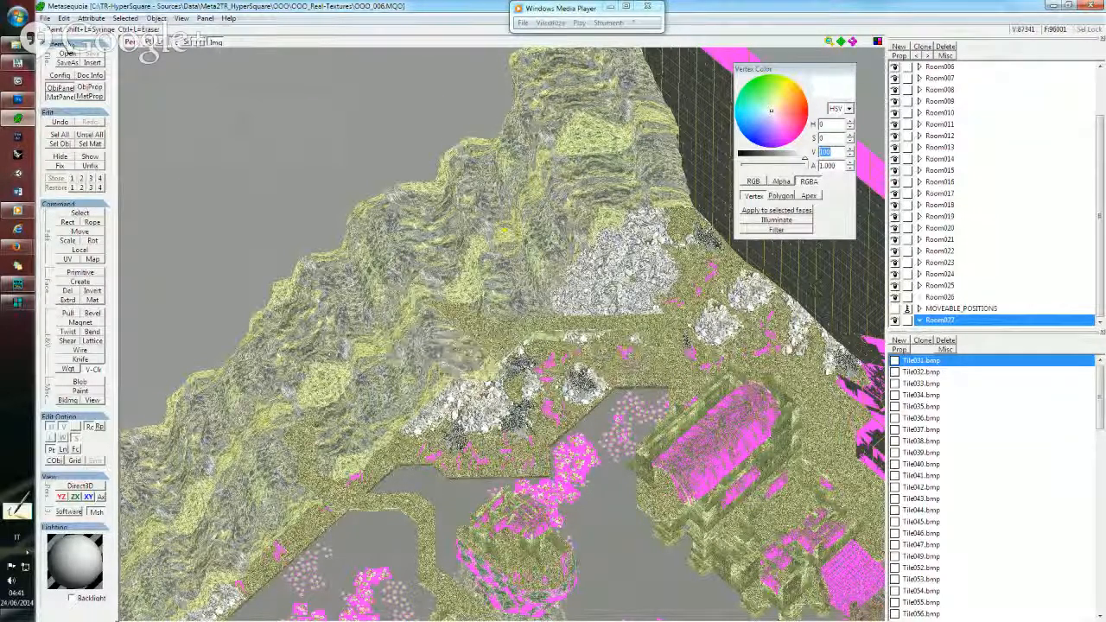
Copy OOO_006.MQO from the OOO_Real-Textures folder into the Meta2tr_OOO folder in Windows Explorer.
{"action": "left_click", "coordinate": [69, 55]}
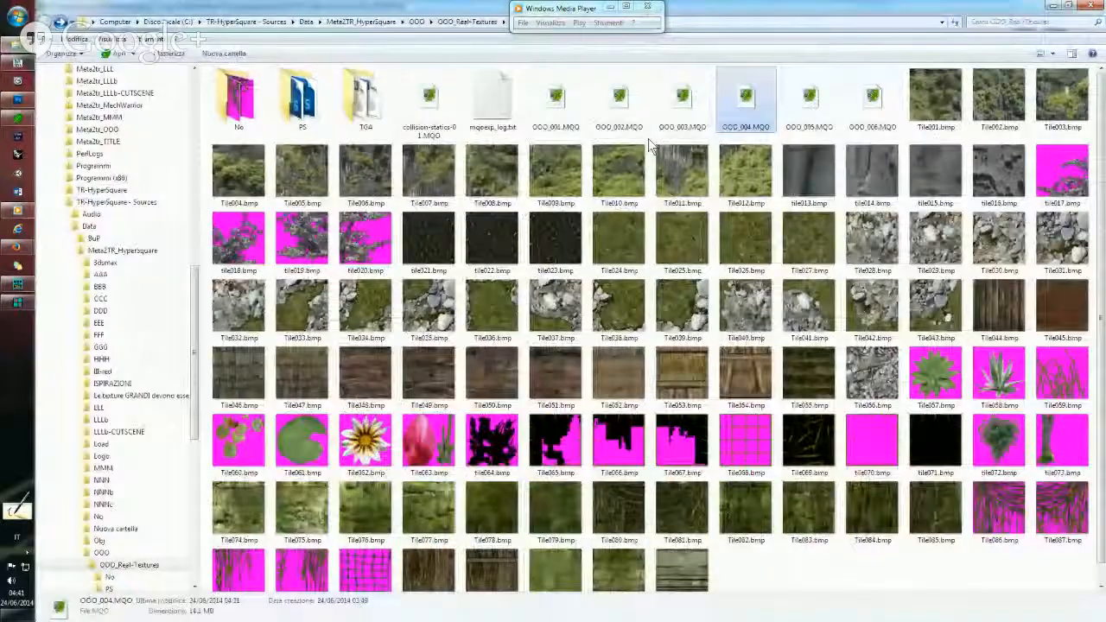
{"action": "left_click", "coordinate": [874, 102]}
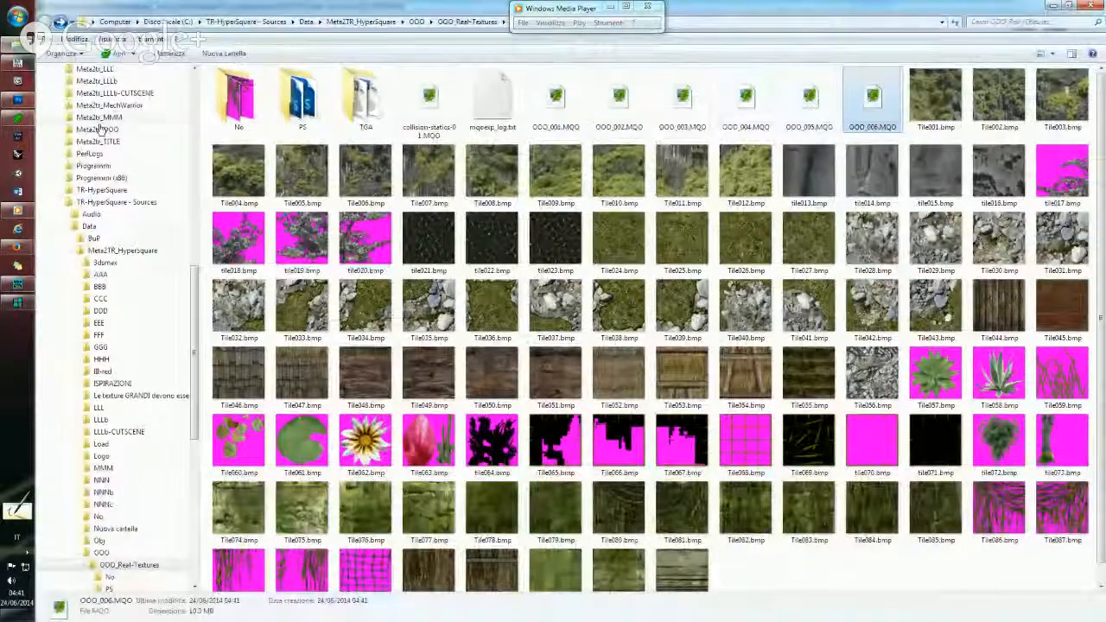
{"action": "mouse_move", "coordinate": [23, 59]}
{"action": "left_click", "coordinate": [108, 47]}
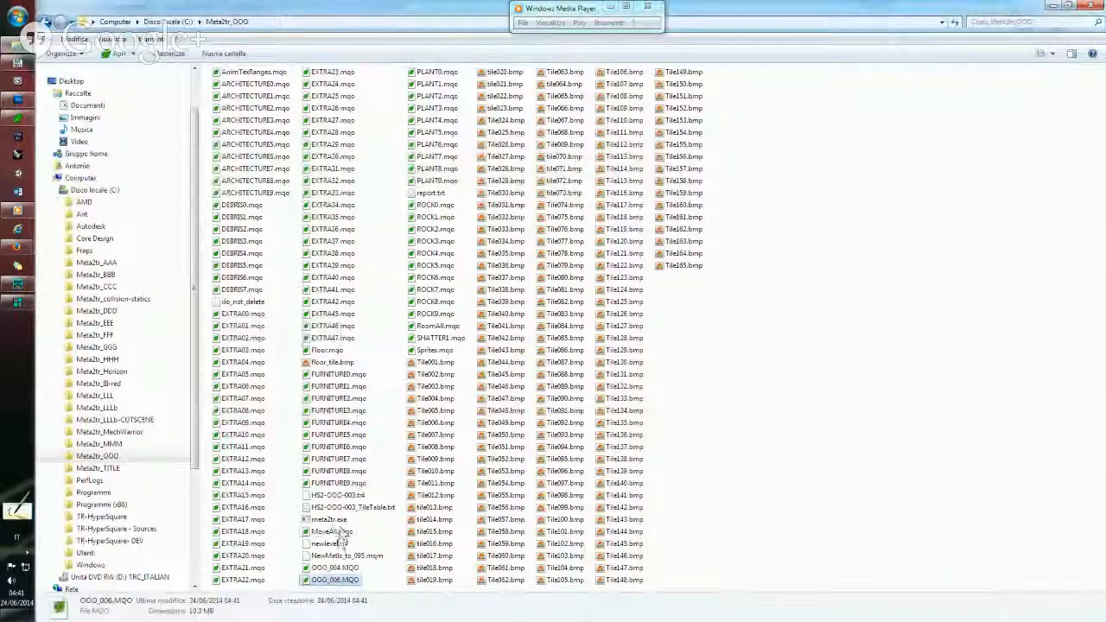
Build newlevel.tr4 from OOO_006.MQO with meta2tr.exe, continuing past the animated-texture note and closing the converter at the end.
{"action": "left_click", "coordinate": [337, 546]}
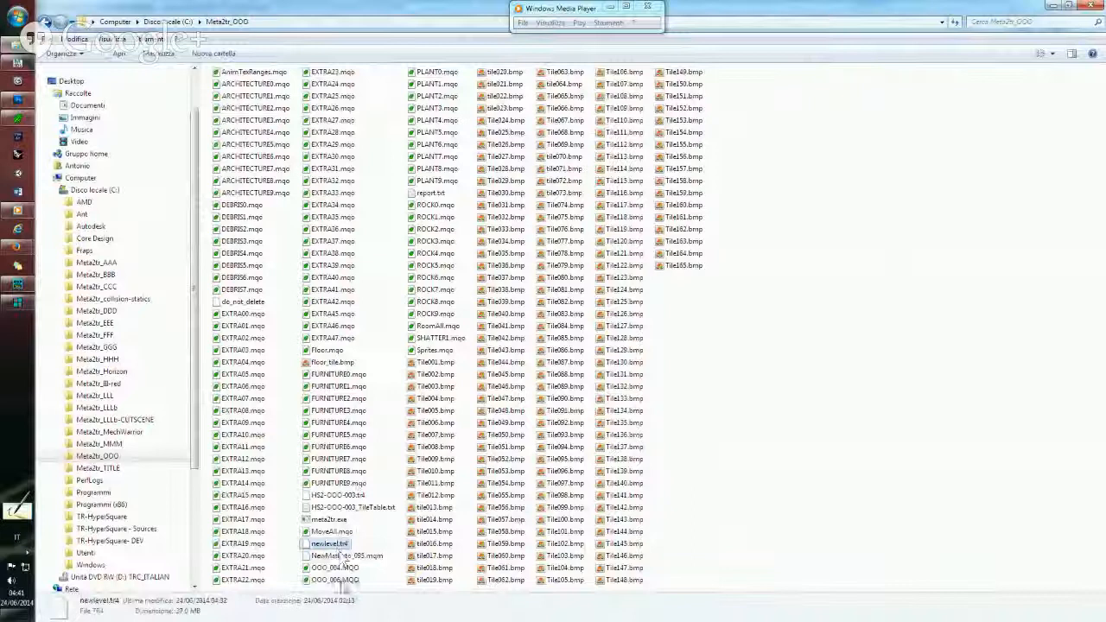
{"action": "left_click", "coordinate": [345, 583]}
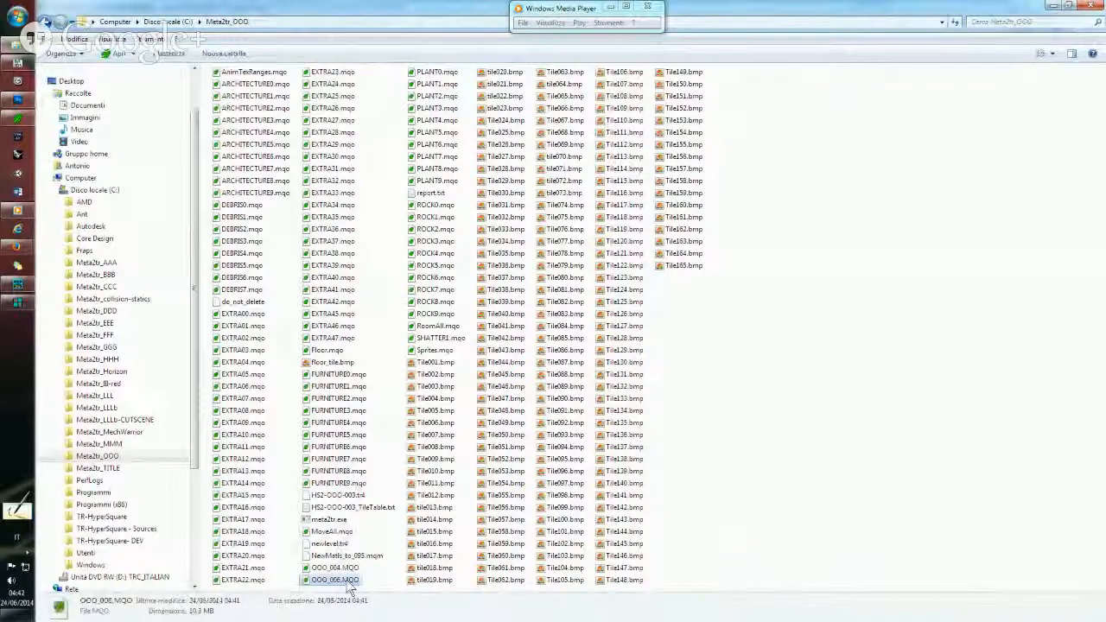
{"action": "left_click_drag", "start_coordinate": [350, 587], "coordinate": [341, 526]}
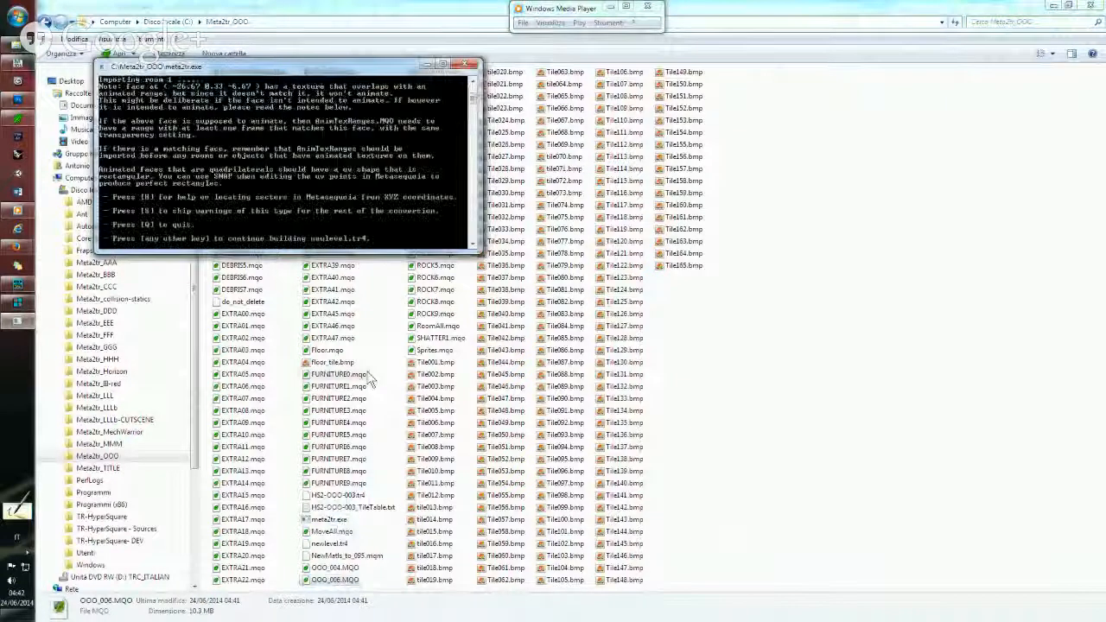
{"action": "key", "text": "Return"}
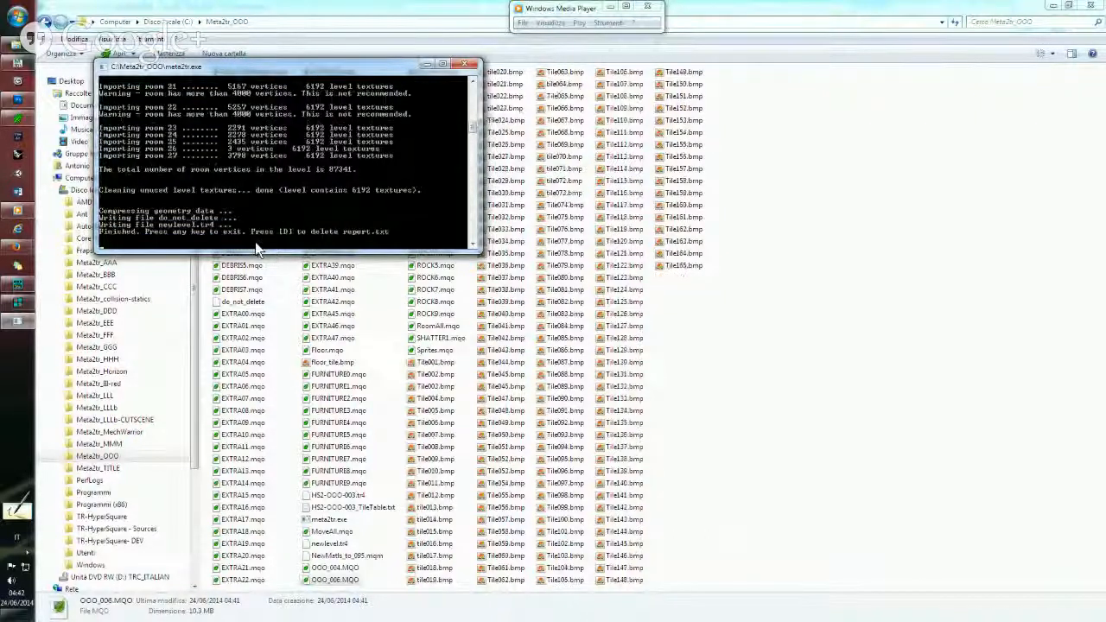
{"action": "key", "text": "Return"}
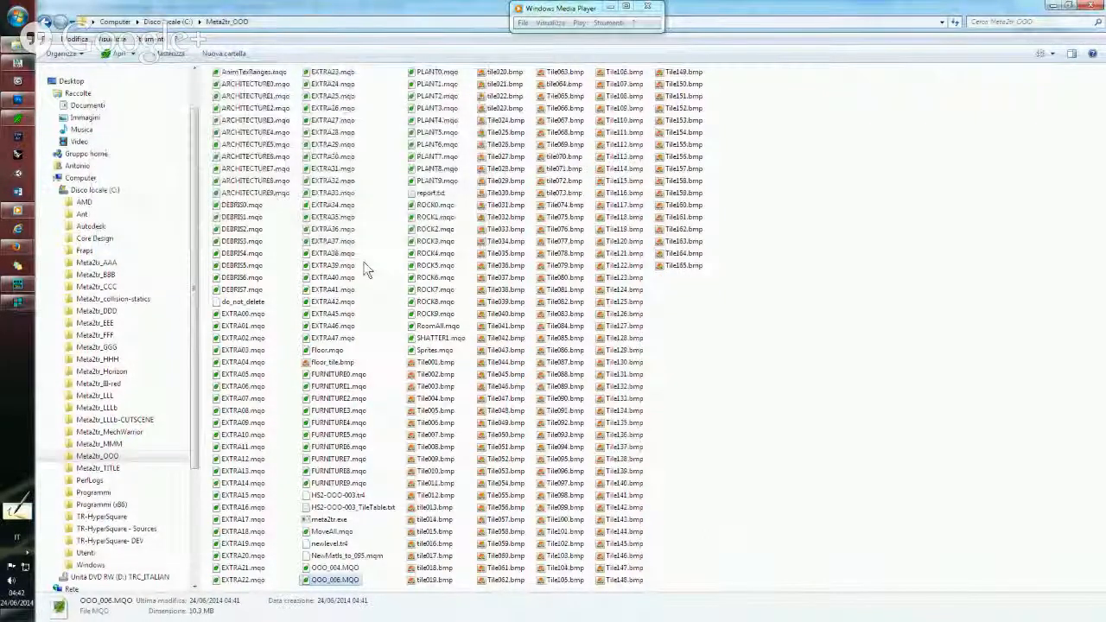
Check the file details of newlevel.tr4 and try to open it directly.
{"action": "left_click", "coordinate": [339, 544]}
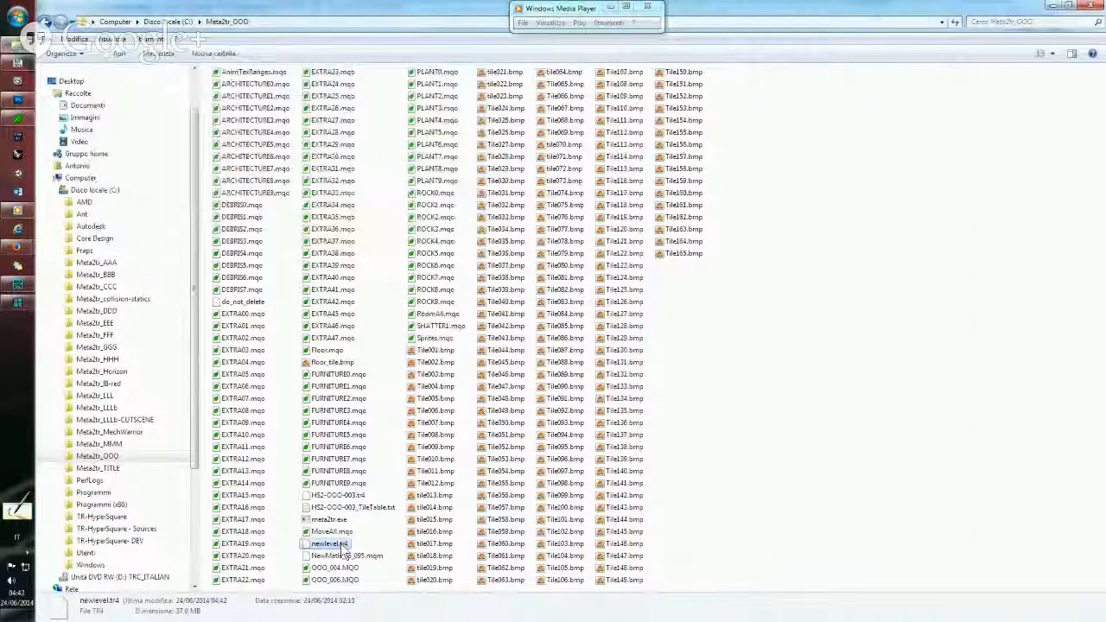
{"action": "double_click", "coordinate": [341, 544]}
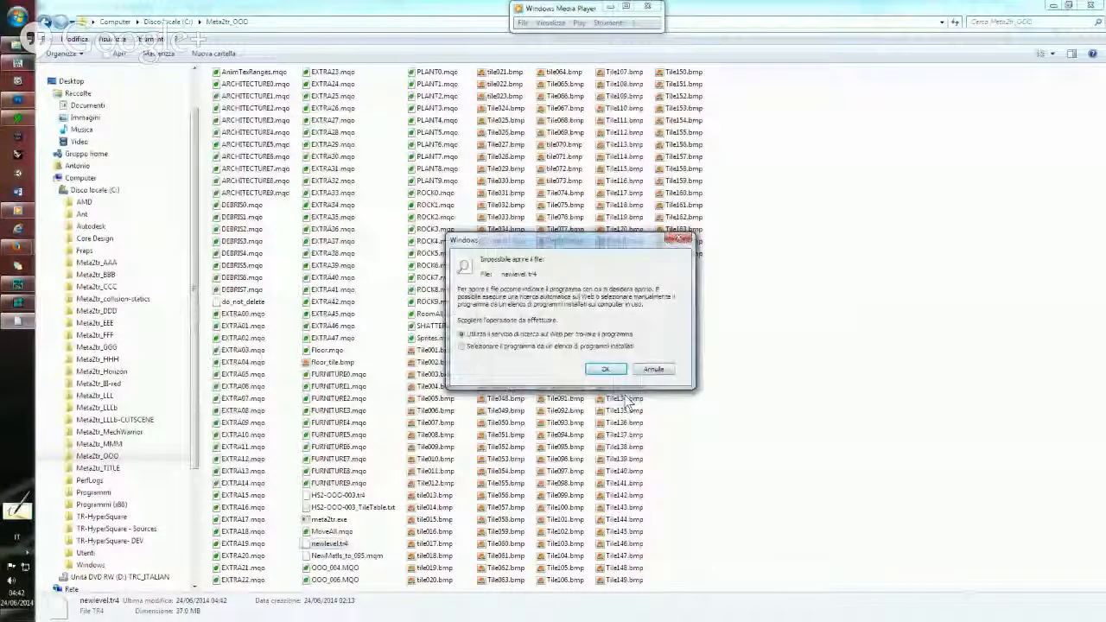
{"action": "left_click", "coordinate": [653, 370]}
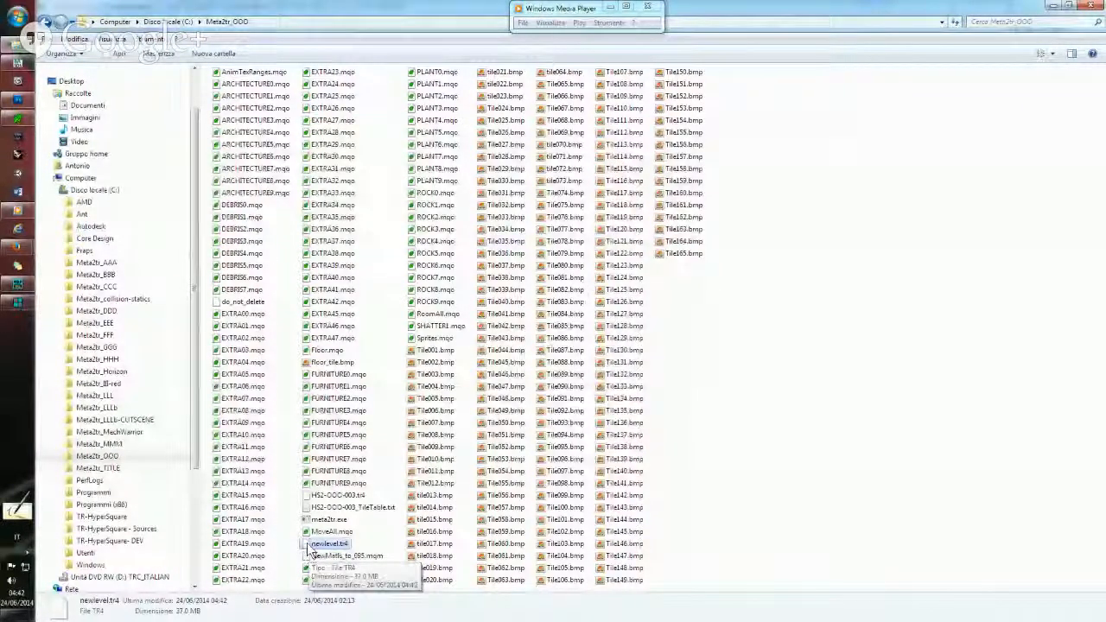
Process newlevel.tr4 with meta2tr.exe without regrouping textures or adding tiles, writing room geometry and collision to separate MQO files.
{"action": "left_click_drag", "start_coordinate": [309, 551], "coordinate": [327, 521]}
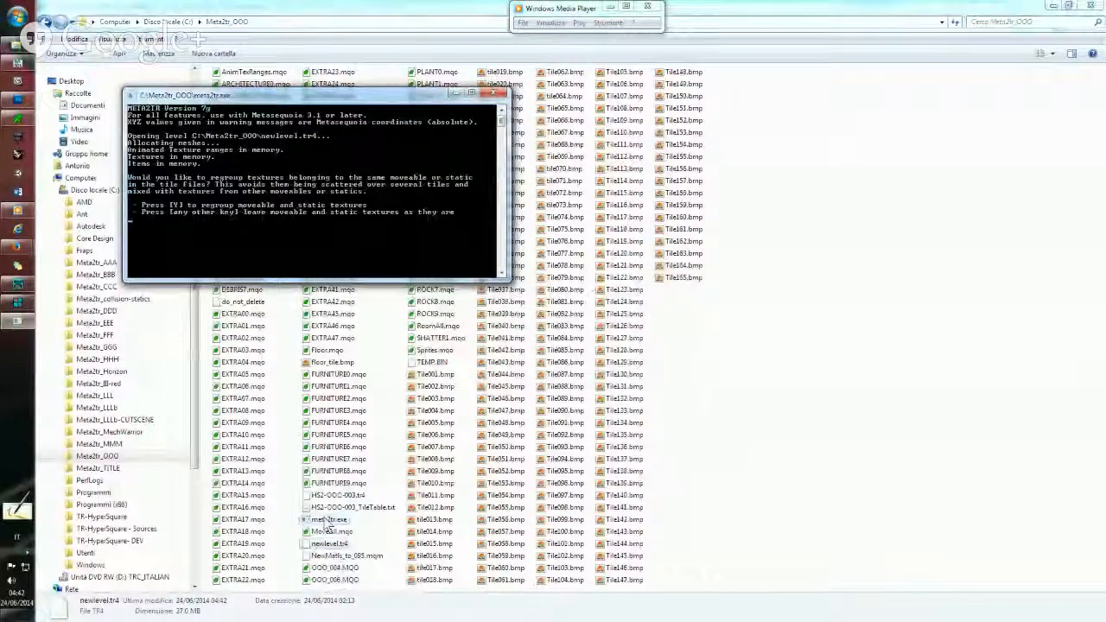
{"action": "key", "text": "n"}
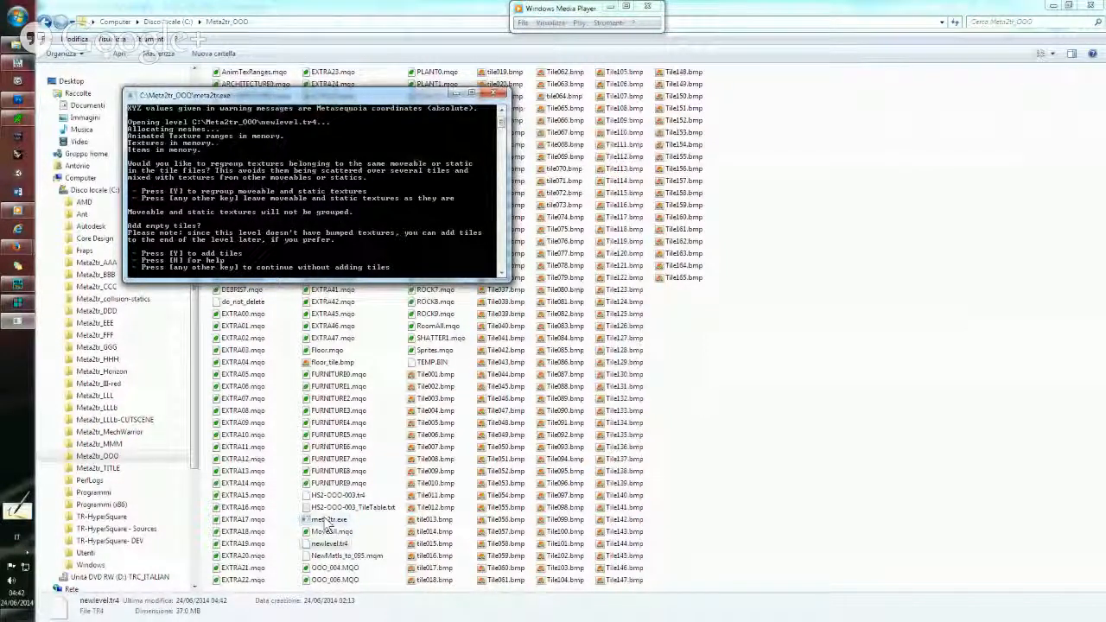
{"action": "key", "text": "n"}
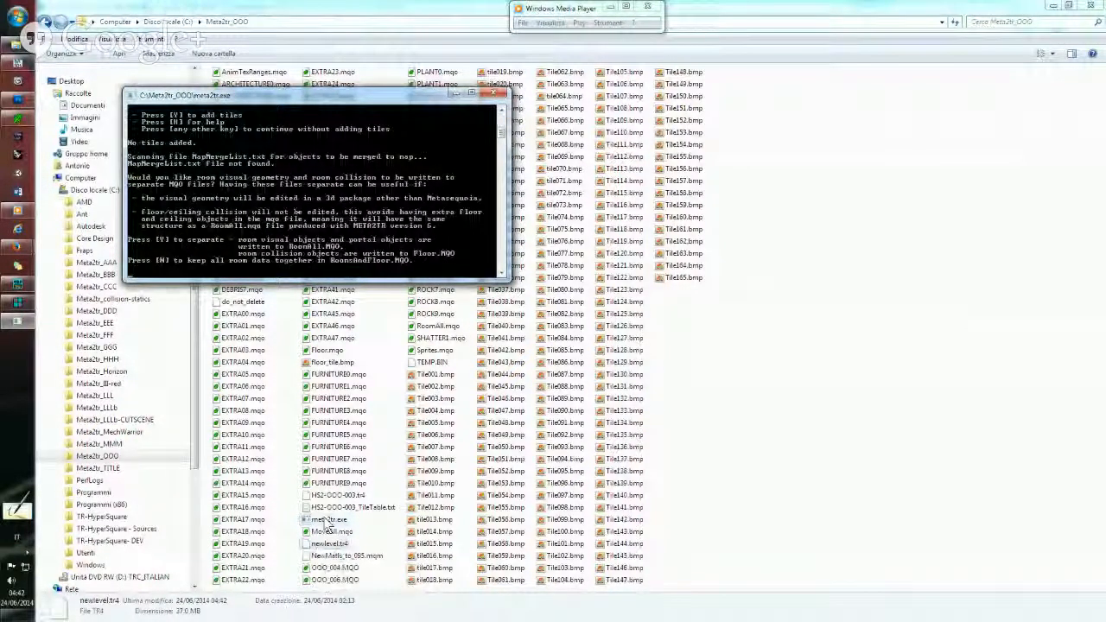
{"action": "key", "text": "y"}
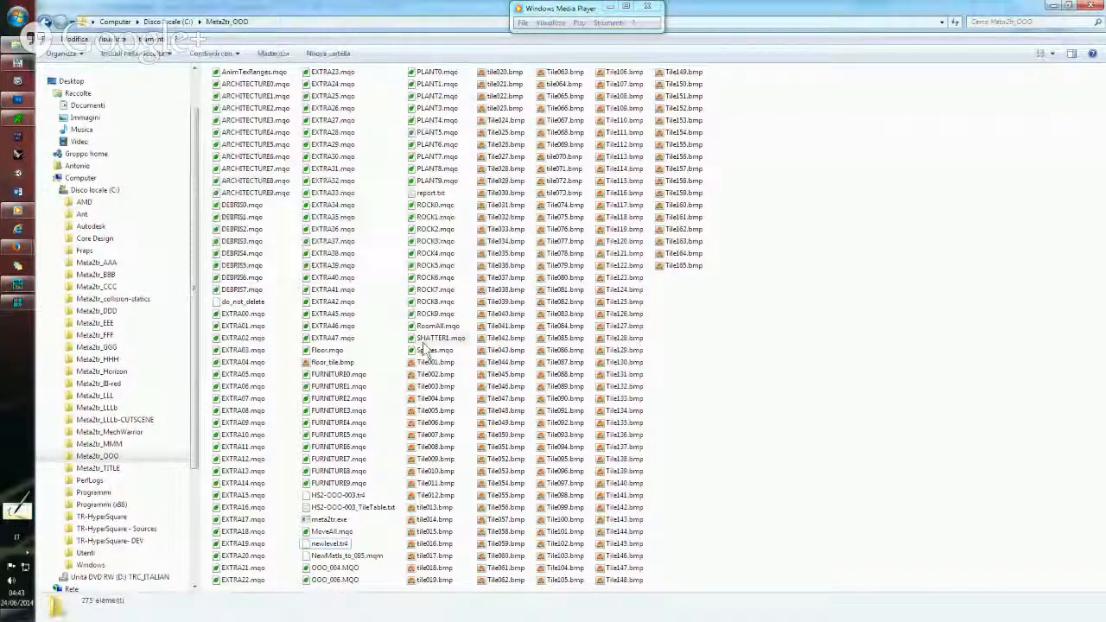
Open Tile062.bmp from the Meta2tr_OOO folder in Photoshop, check its save options and close the image.
{"action": "left_click", "coordinate": [510, 581]}
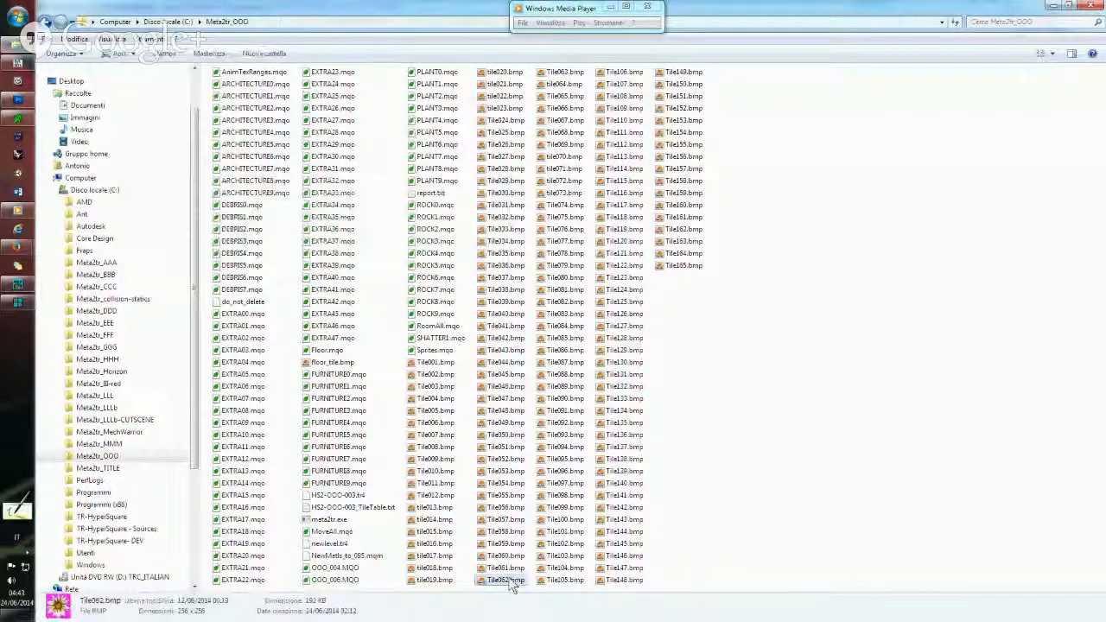
{"action": "left_click_drag", "start_coordinate": [514, 586], "coordinate": [281, 182]}
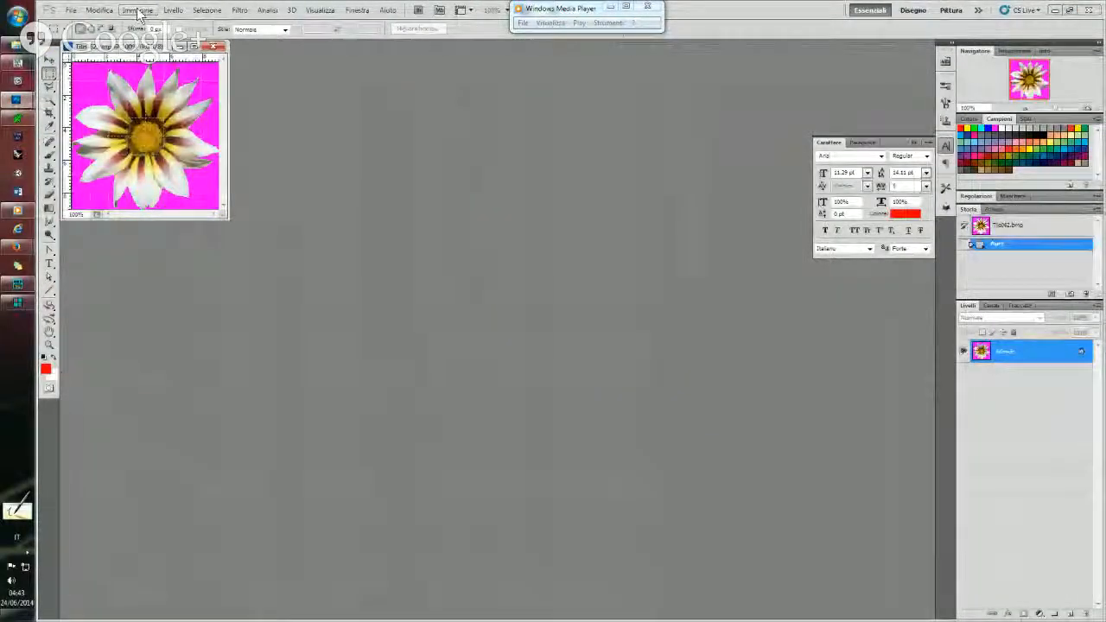
{"action": "key", "text": "ctrl+shift+s"}
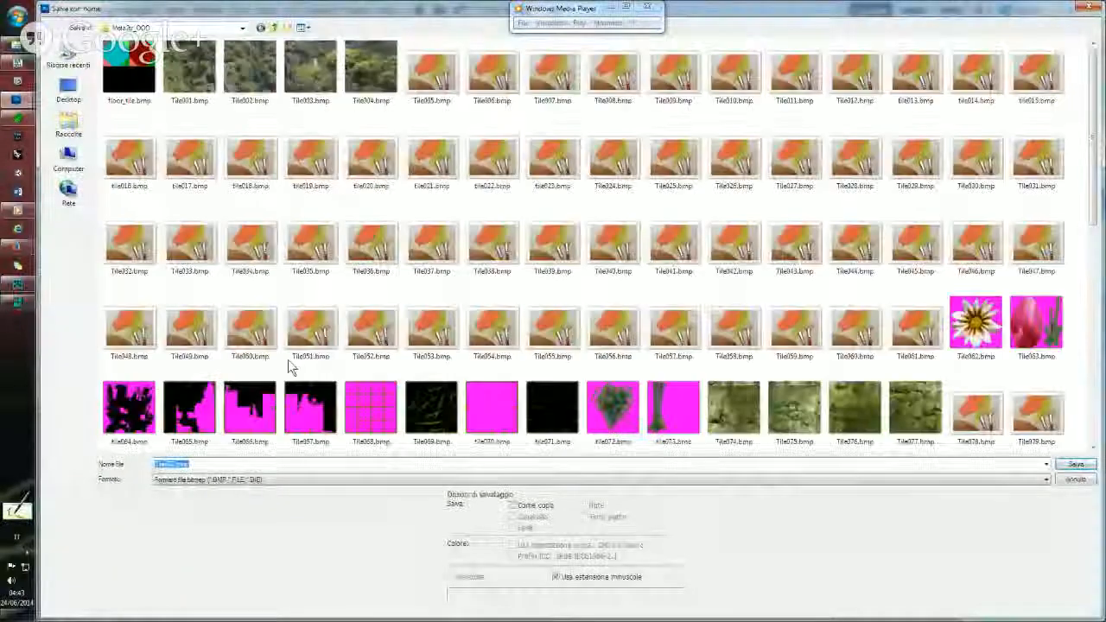
{"action": "key", "text": "Escape"}
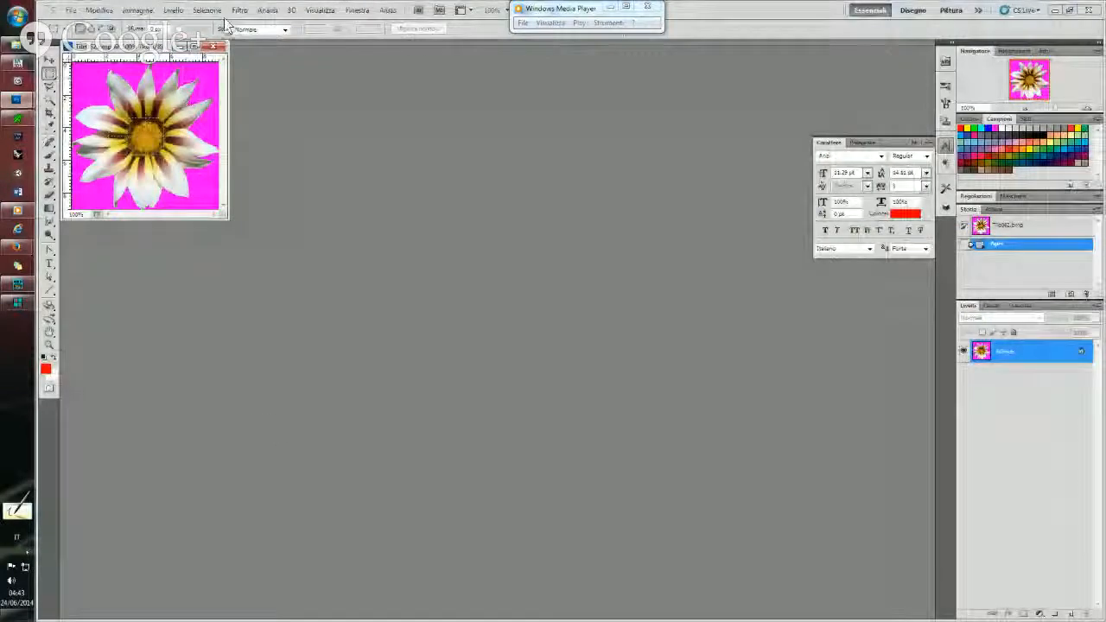
{"action": "left_click", "coordinate": [215, 46]}
Switch to the Meta2tr_OOO folder and remove the read-only attribute from Tile062.bmp.
{"action": "mouse_move", "coordinate": [18, 45]}
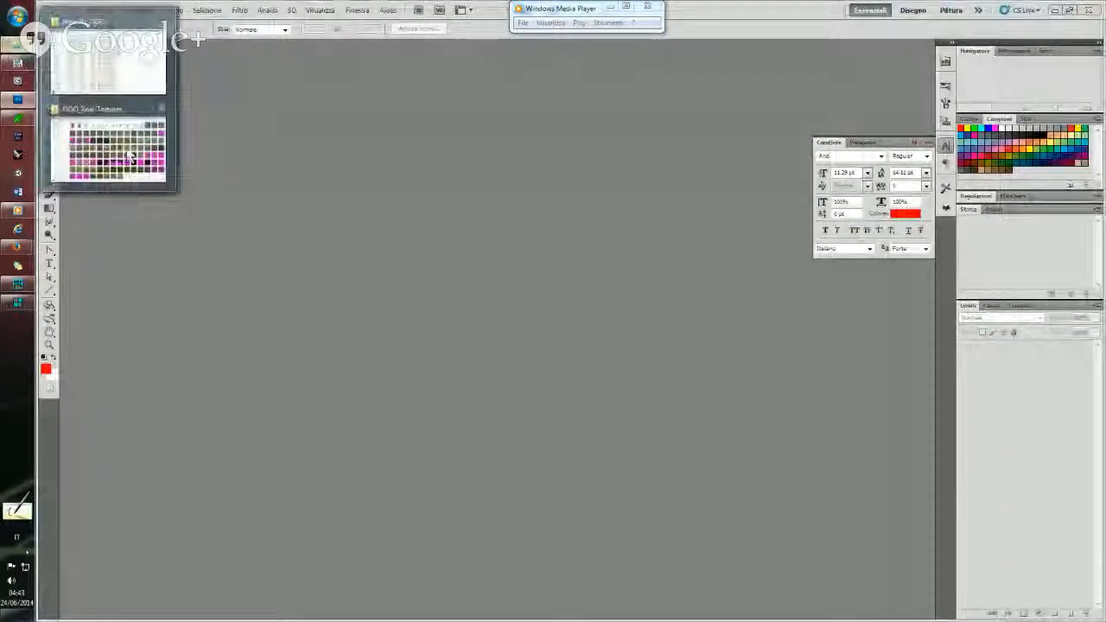
{"action": "left_click", "coordinate": [129, 157]}
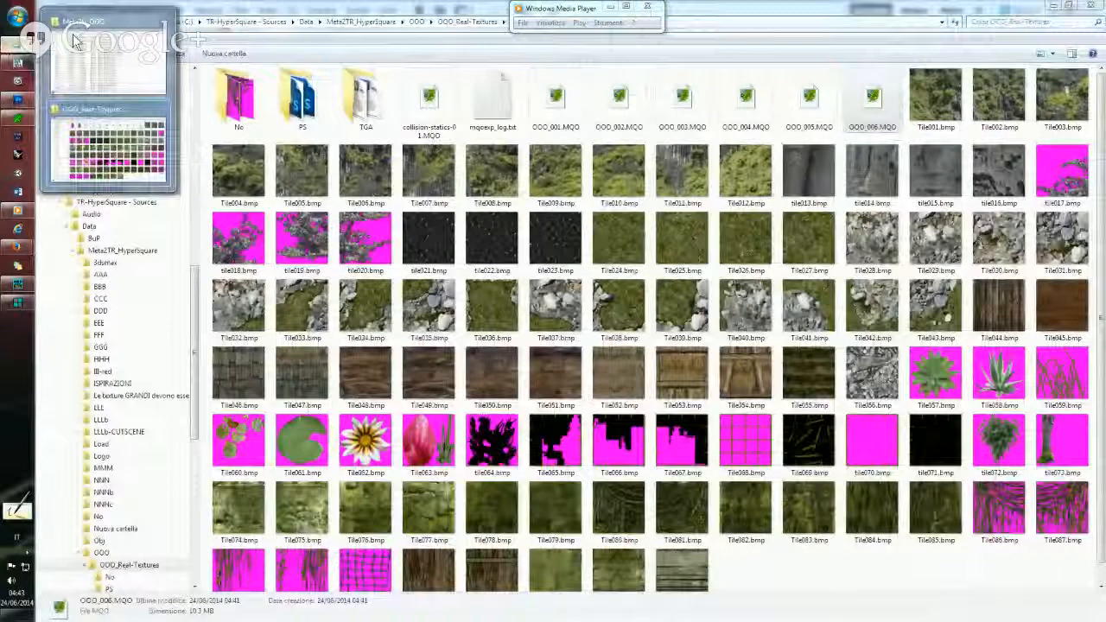
{"action": "left_click", "coordinate": [75, 41]}
{"action": "right_click", "coordinate": [508, 582]}
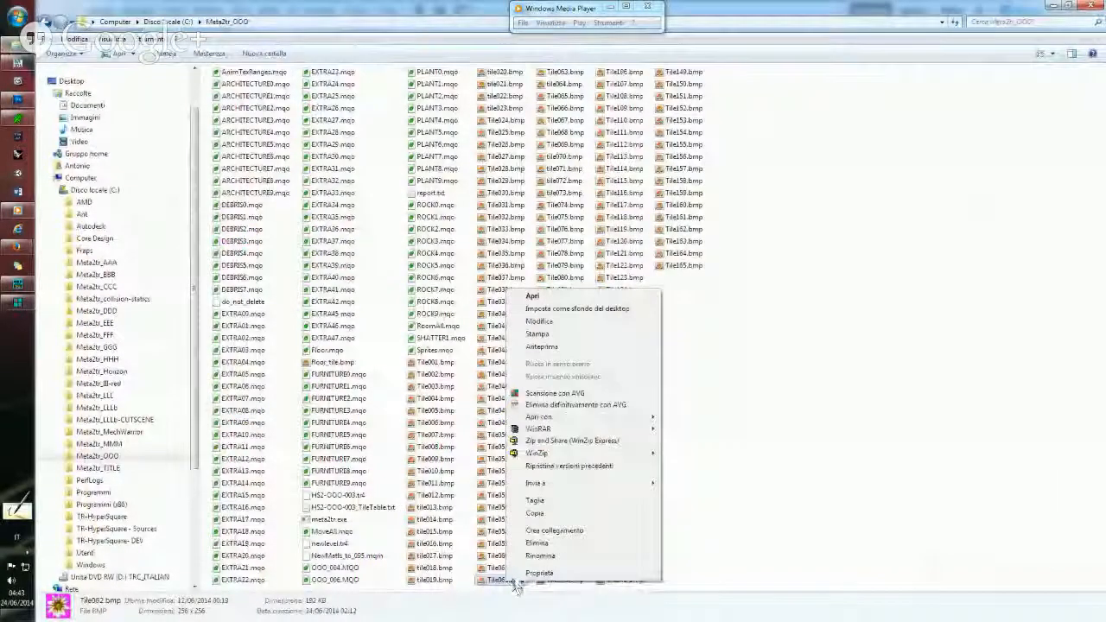
{"action": "left_click", "coordinate": [537, 573]}
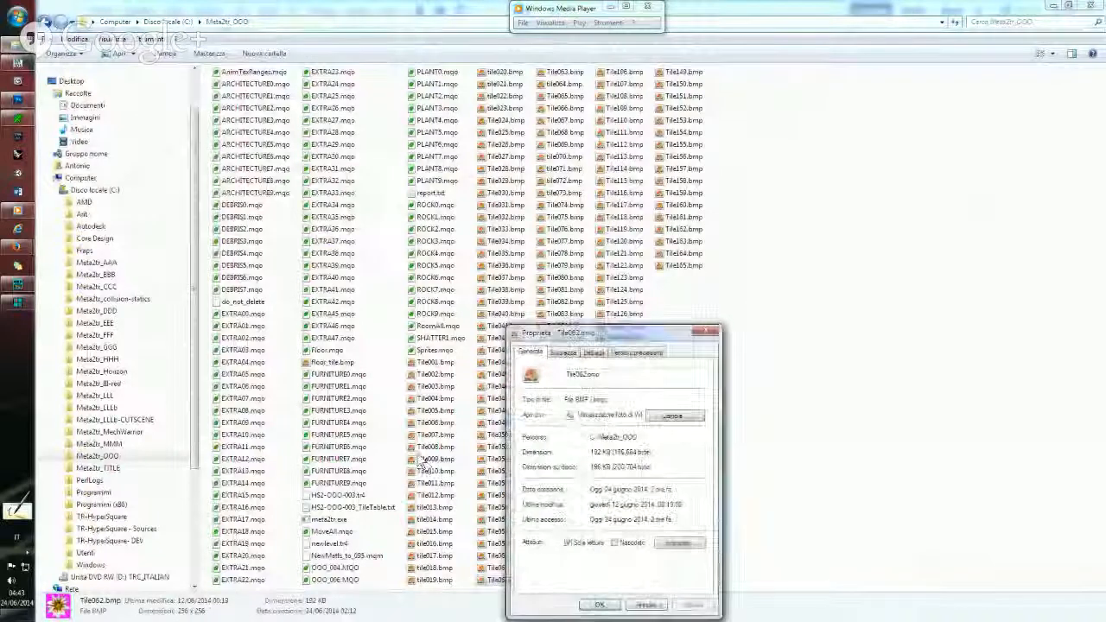
{"action": "left_click", "coordinate": [572, 542]}
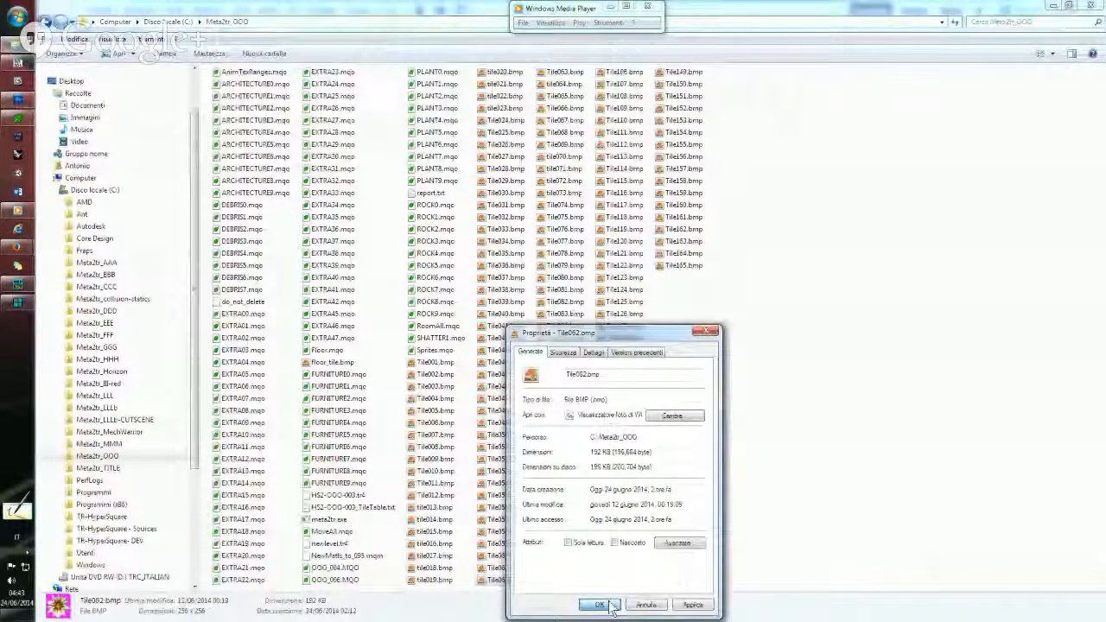
{"action": "left_click", "coordinate": [599, 604]}
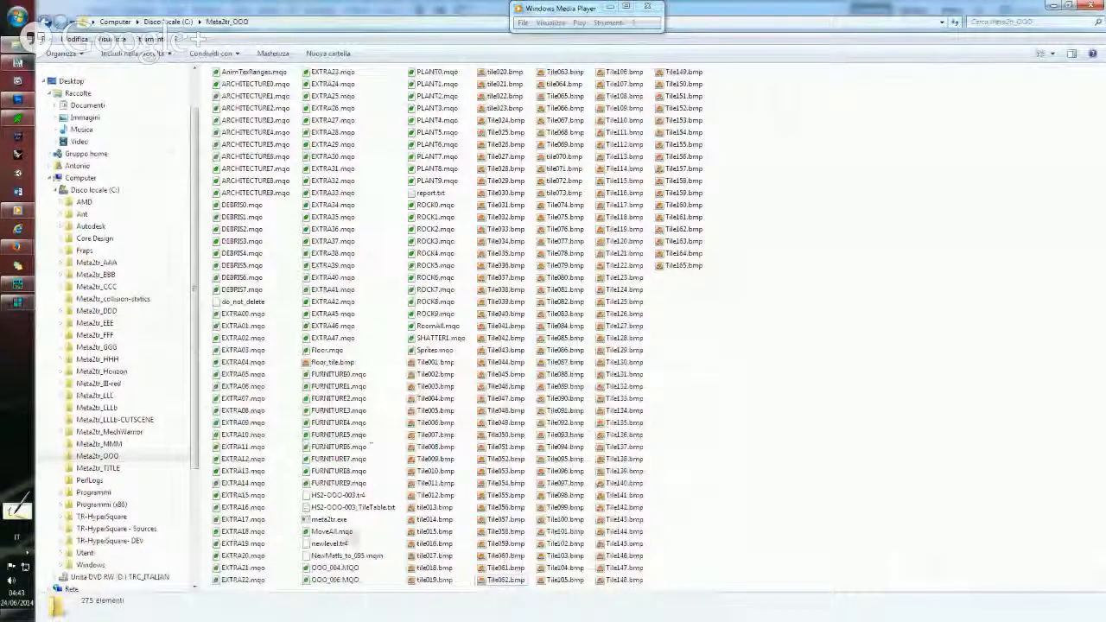
Try to process newlevel.tr4 with meta2tr.exe without regrouping textures or adding empty tiles.
{"action": "left_click_drag", "start_coordinate": [344, 548], "coordinate": [344, 522]}
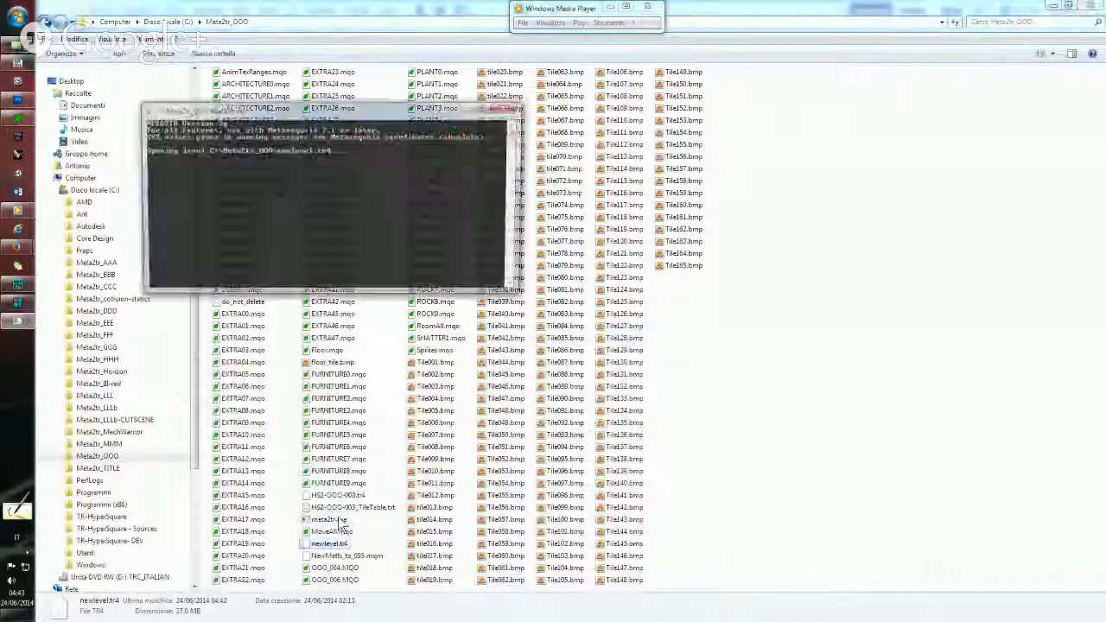
{"action": "key", "text": "n"}
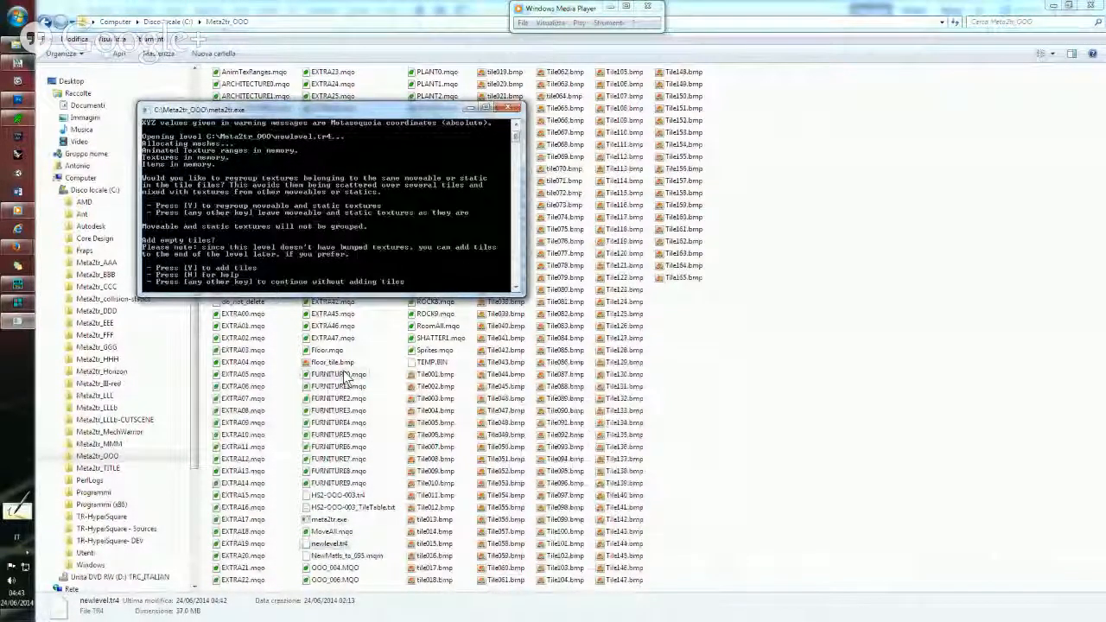
{"action": "key", "text": "n"}
{"action": "key", "text": "y"}
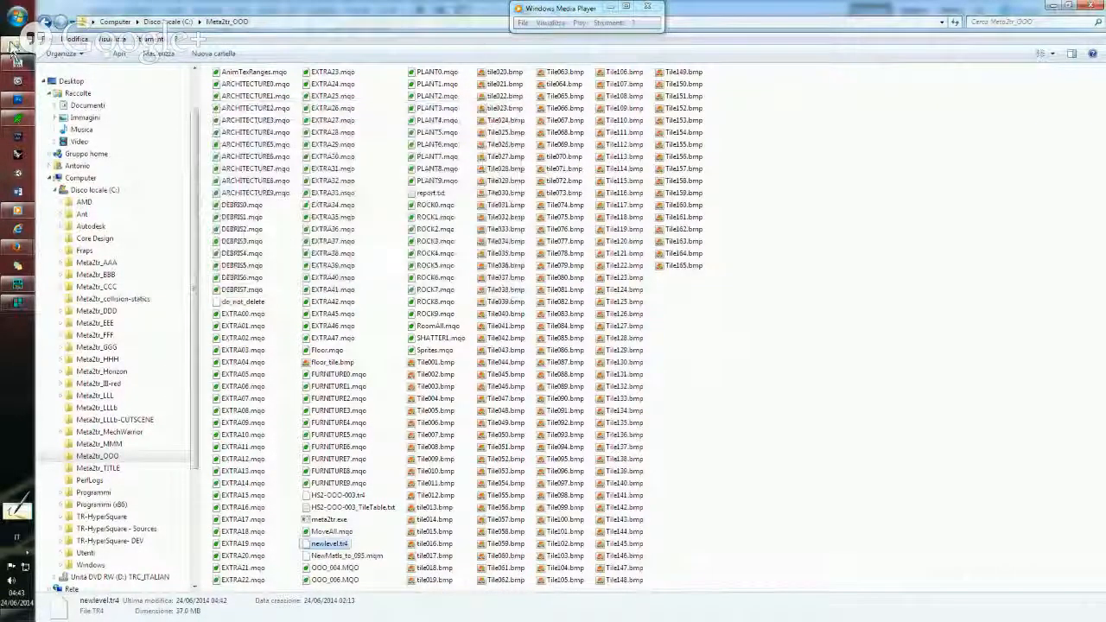
Remove the read-only attribute from all textures Tile001.bmp through Tile095.bmp in the OOO_Real-Textures folder.
{"action": "mouse_move", "coordinate": [12, 52]}
{"action": "left_click", "coordinate": [129, 155]}
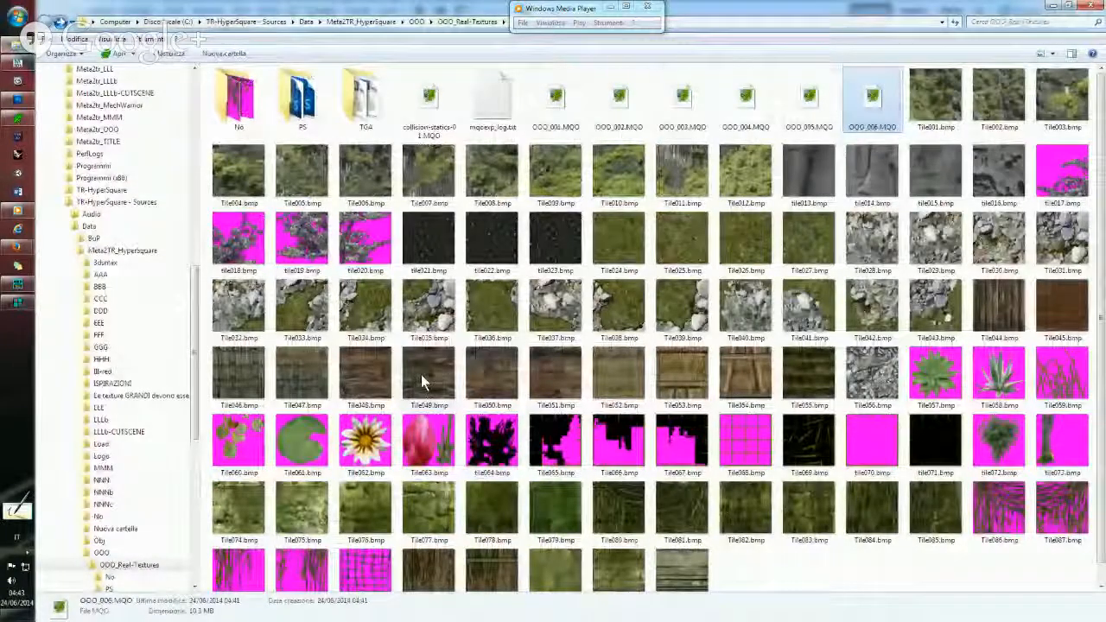
{"action": "key", "text": "Right"}
{"action": "scroll", "coordinate": [700, 573], "scroll_direction": "down", "scroll_amount": 1}
{"action": "left_click", "coordinate": [700, 572], "text": "shift"}
{"action": "right_click", "coordinate": [700, 572]}
{"action": "left_click", "coordinate": [726, 559]}
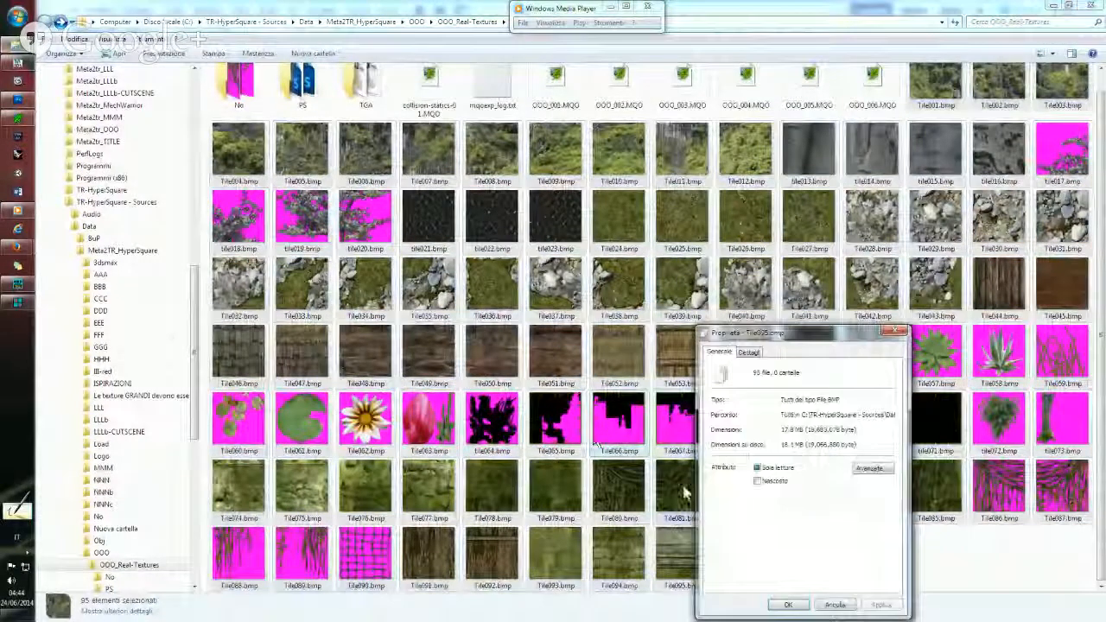
{"action": "left_click", "coordinate": [758, 468]}
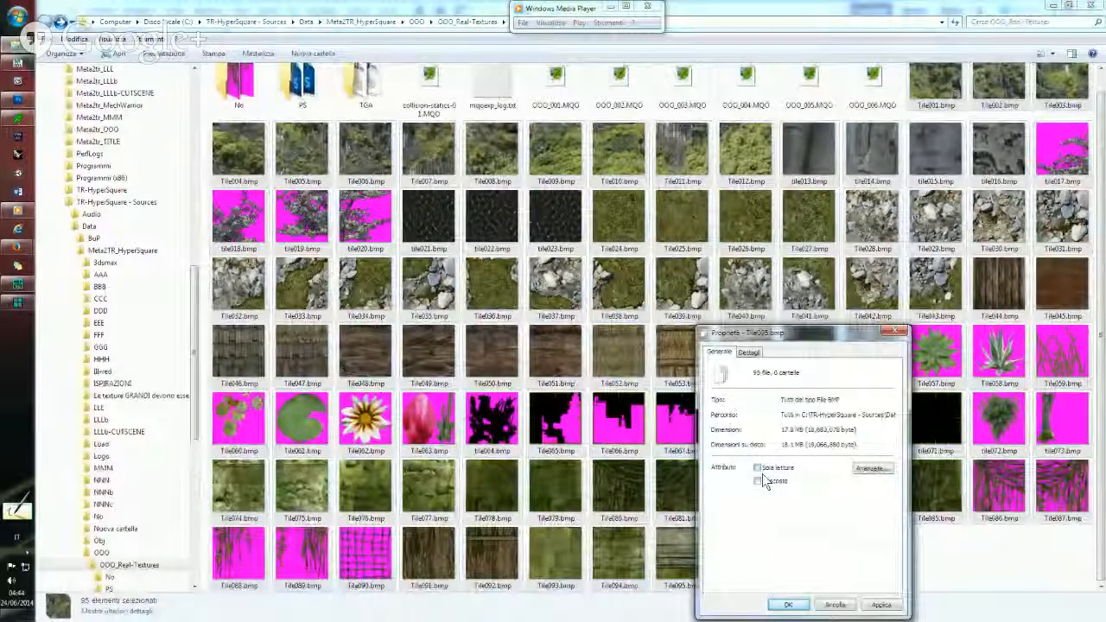
{"action": "left_click", "coordinate": [878, 605]}
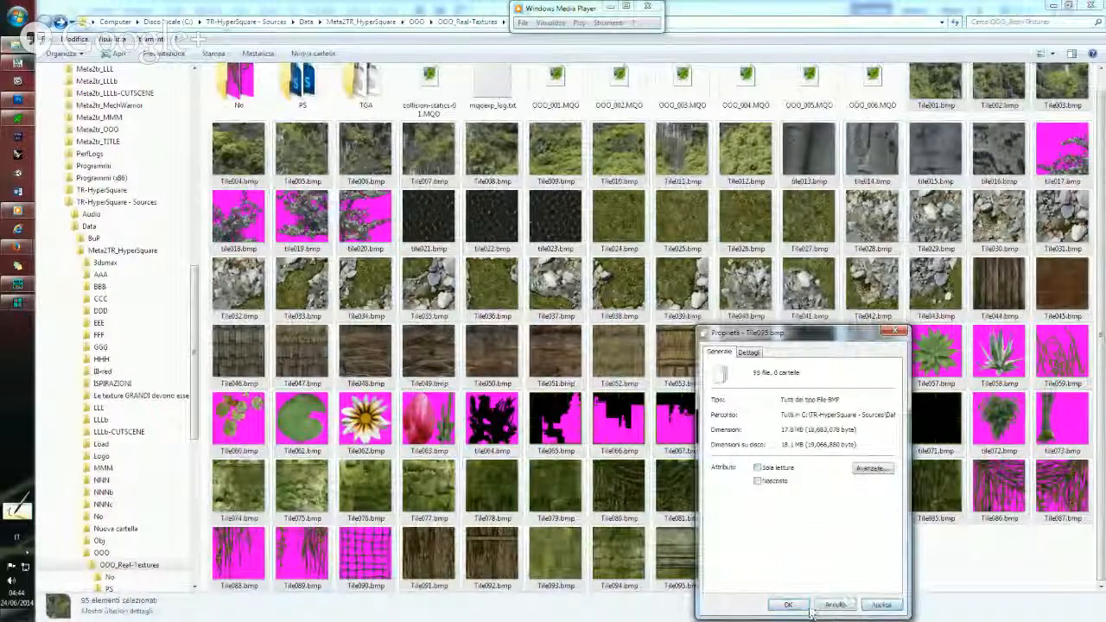
{"action": "left_click", "coordinate": [788, 605]}
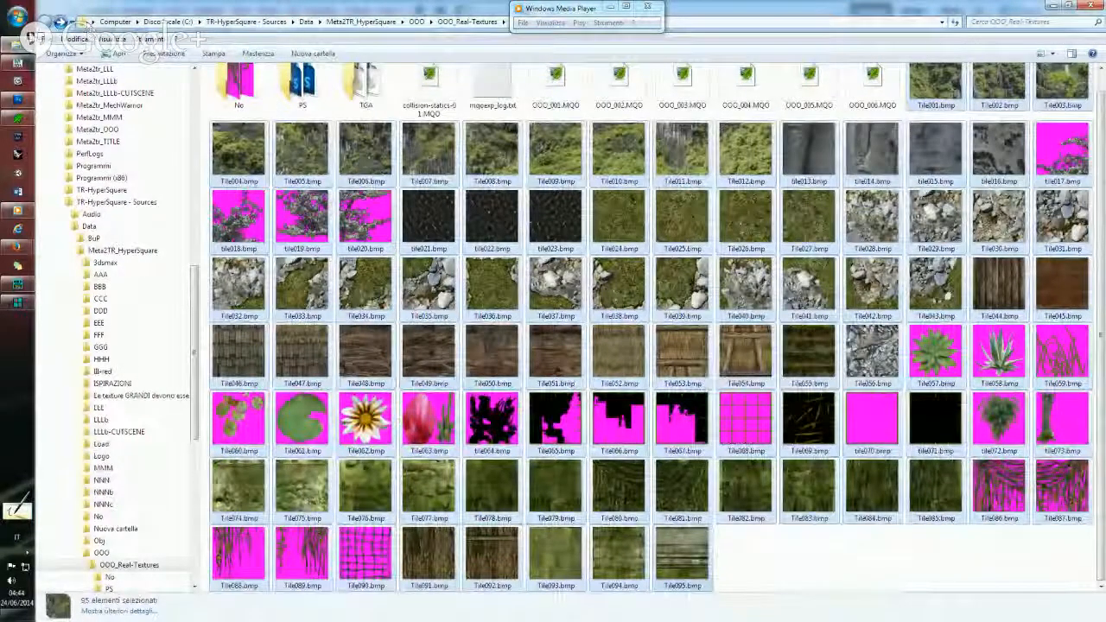
Paste the copied tile textures into the Meta2tr_OOO folder and resolve the same-name file conflicts.
{"action": "mouse_move", "coordinate": [17, 45]}
{"action": "left_click", "coordinate": [106, 42]}
{"action": "key", "text": "ctrl+v"}
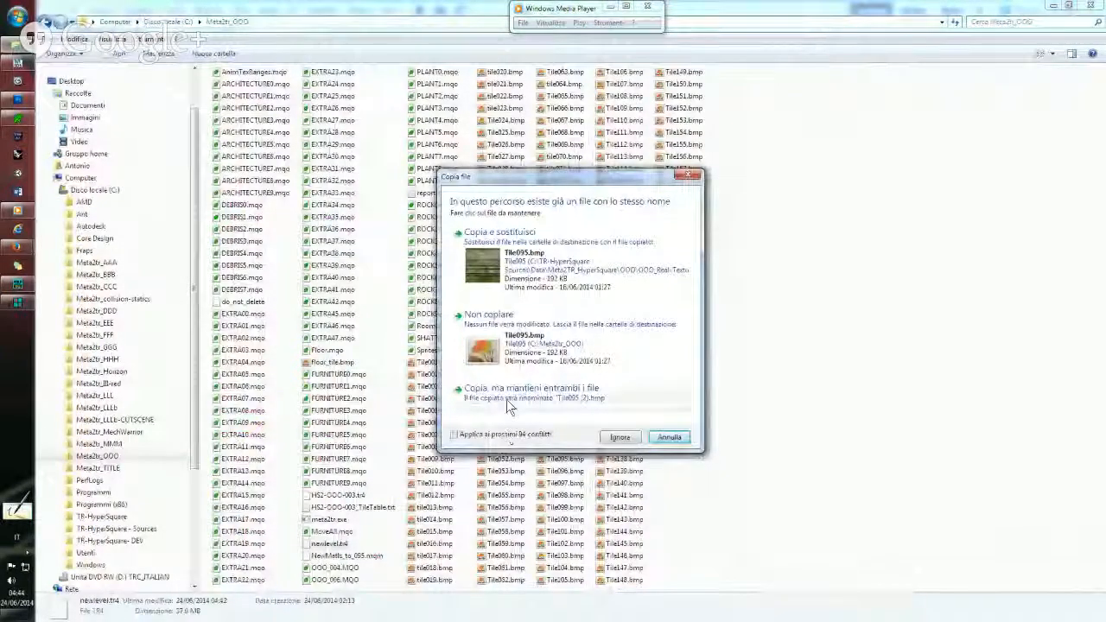
{"action": "left_click", "coordinate": [473, 316]}
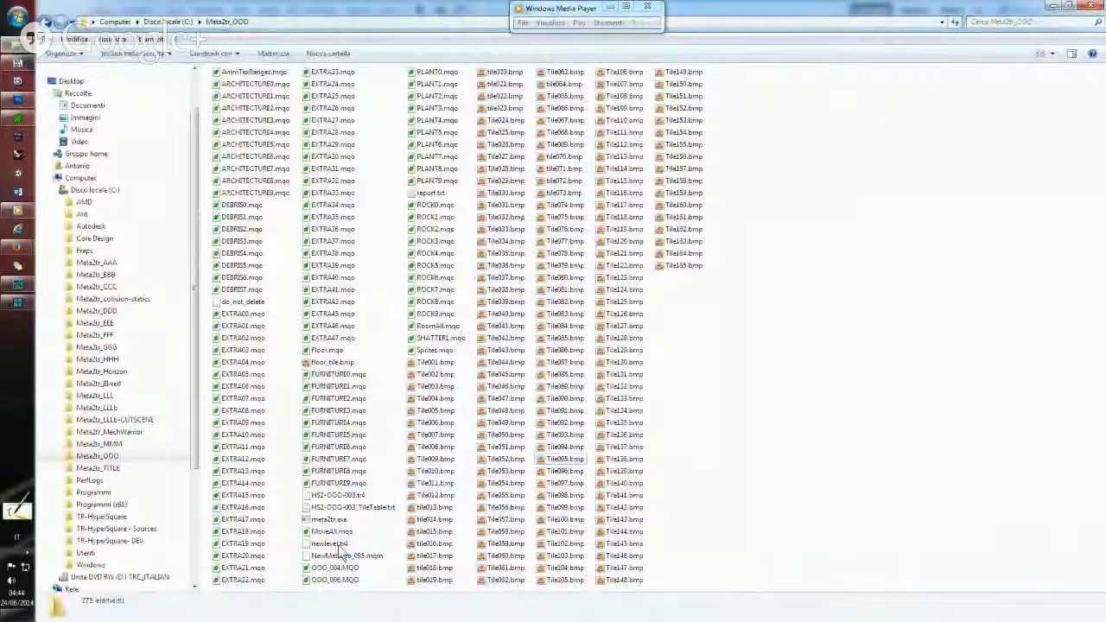
Process newlevel.tr4 with meta2tr.exe without adding empty tiles, generating the MQO and tile files, and exit the converter keeping report.txt.
{"action": "left_click", "coordinate": [337, 544]}
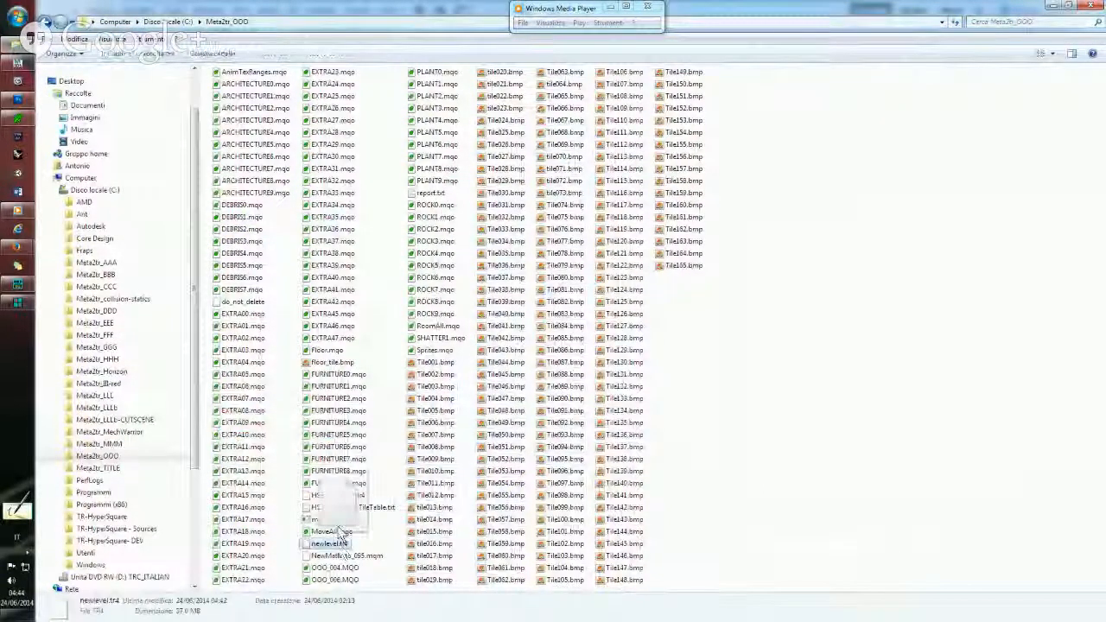
{"action": "left_click_drag", "start_coordinate": [339, 528], "coordinate": [336, 523]}
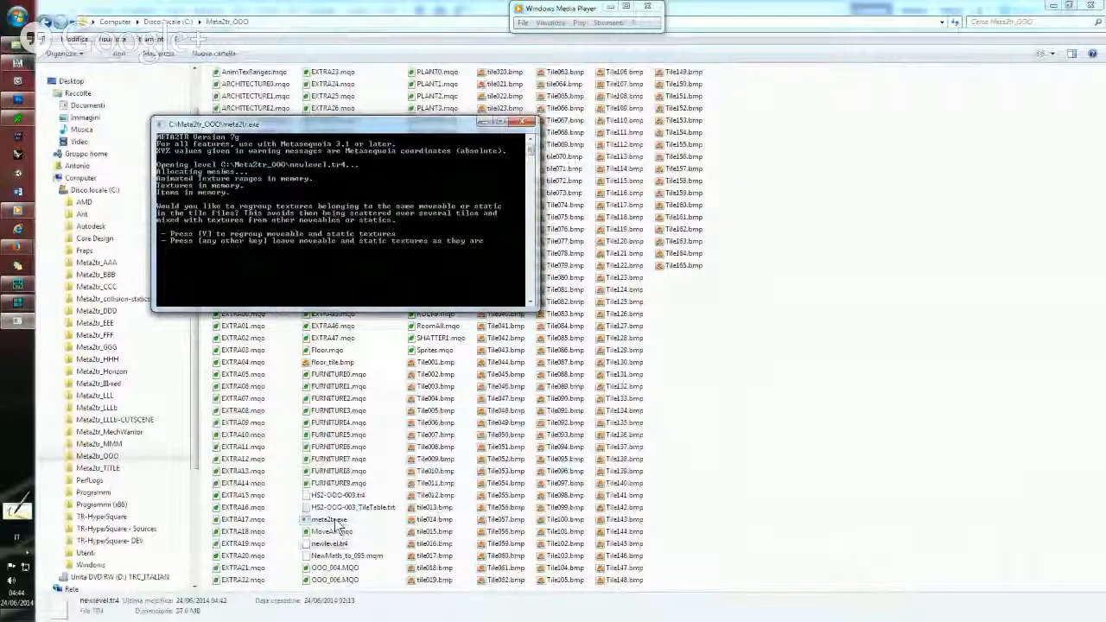
{"action": "key", "text": "y"}
{"action": "key", "text": "y"}
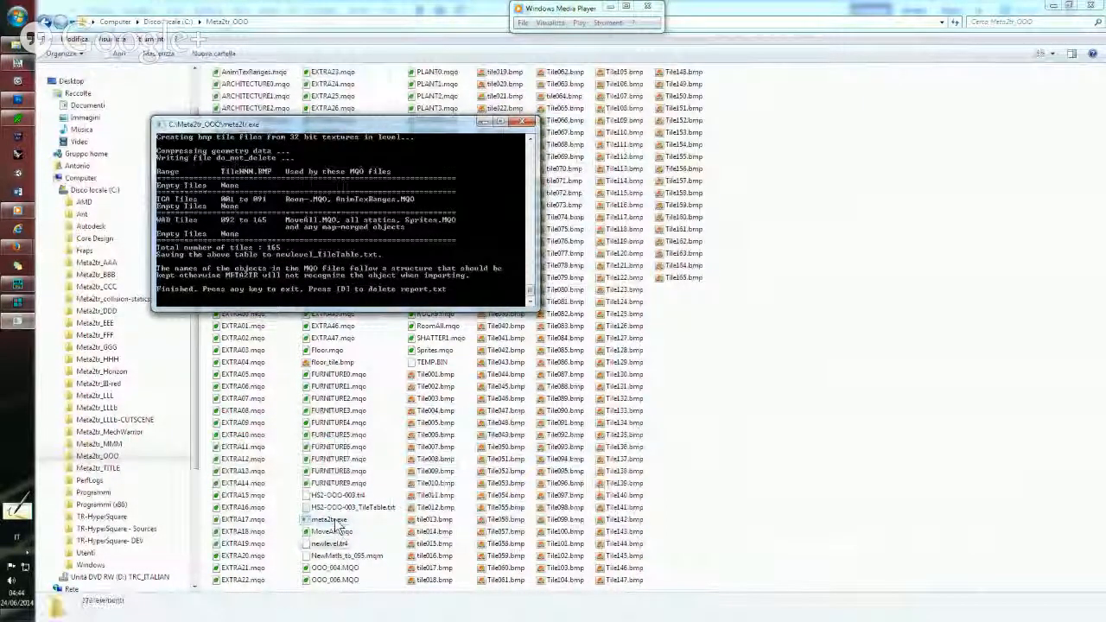
{"action": "key", "text": "Return"}
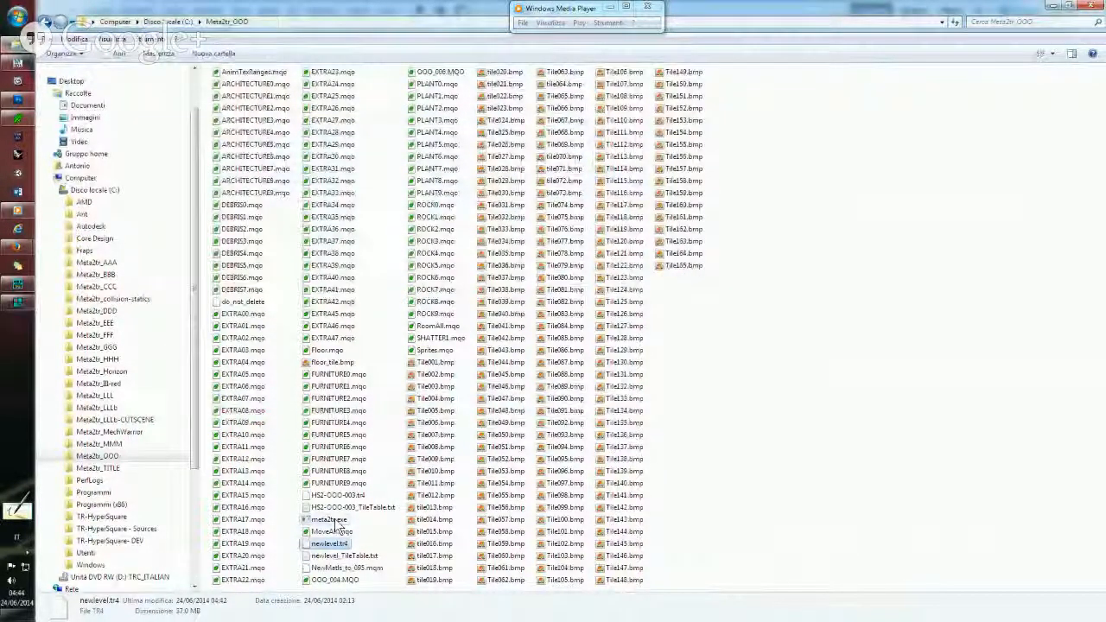
Check OOO_004.MQO and the file details of OOO_006.MQO in the Meta2tr_OOO folder.
{"action": "left_click", "coordinate": [707, 425]}
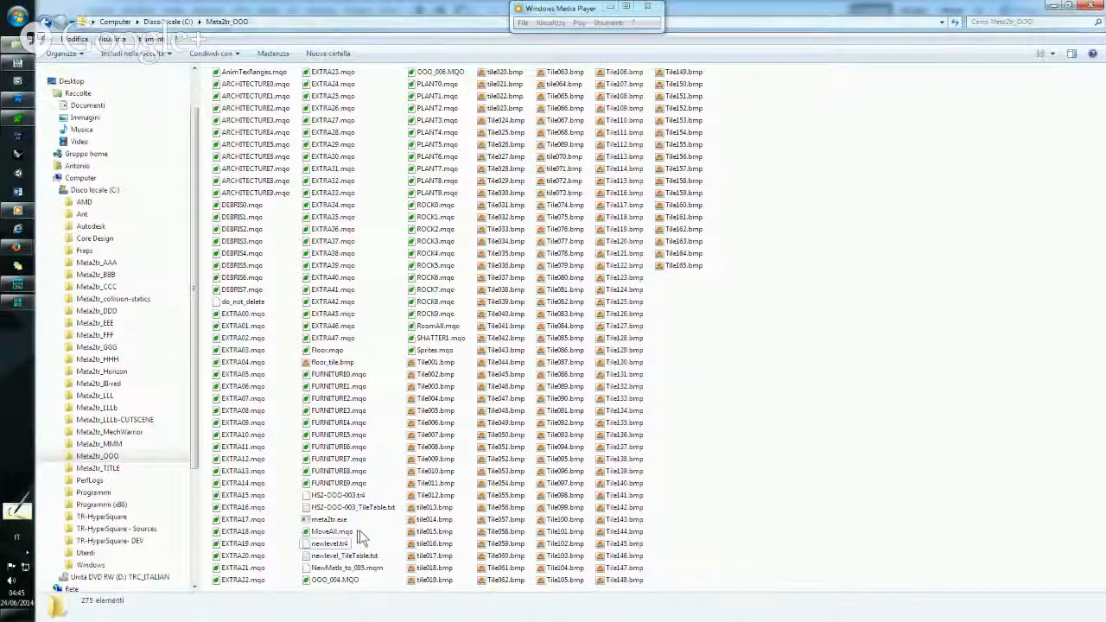
{"action": "left_click", "coordinate": [327, 581]}
{"action": "left_click", "coordinate": [447, 77]}
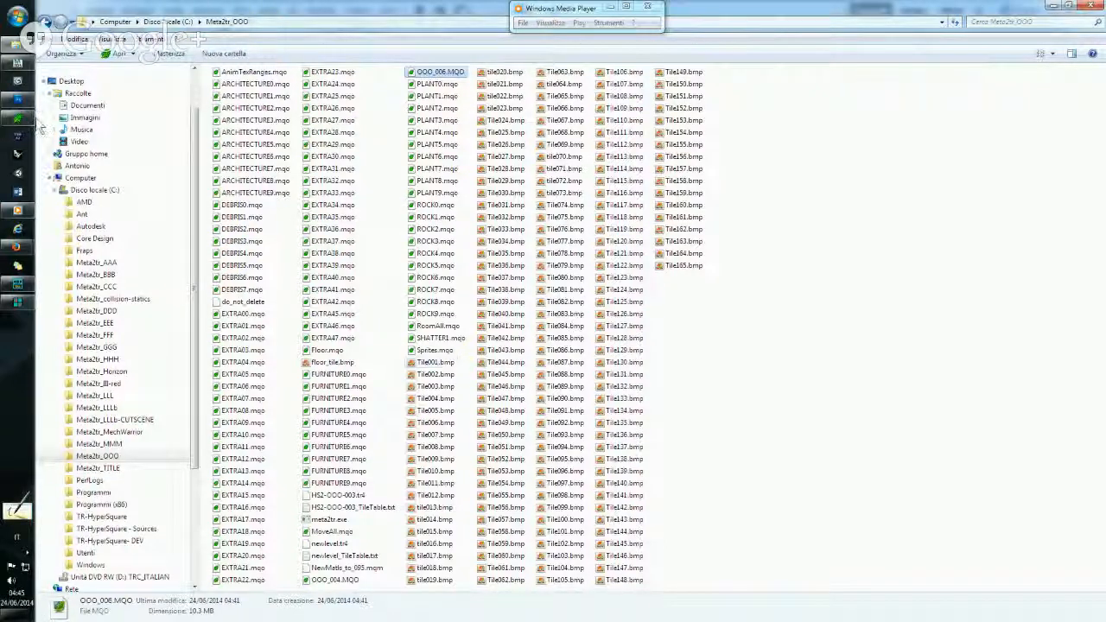
Review OOO_006.MQO and the tiles up to Tile095.bmp as one selection in OOO_Real-Textures, and return to Meta2tr_OOO.
{"action": "mouse_move", "coordinate": [18, 118]}
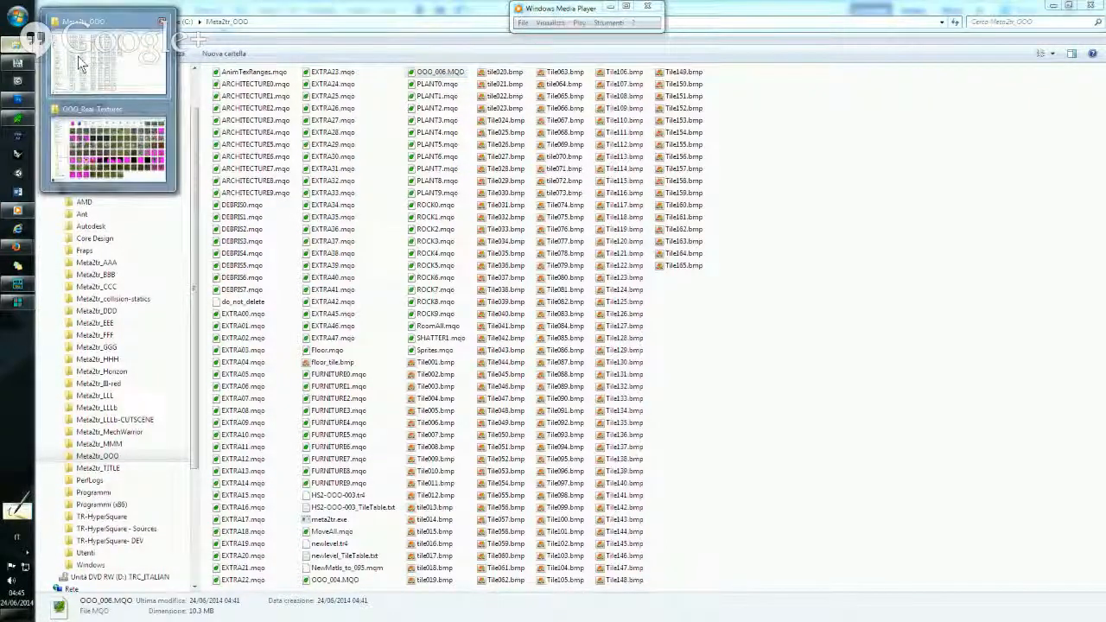
{"action": "left_click", "coordinate": [110, 112]}
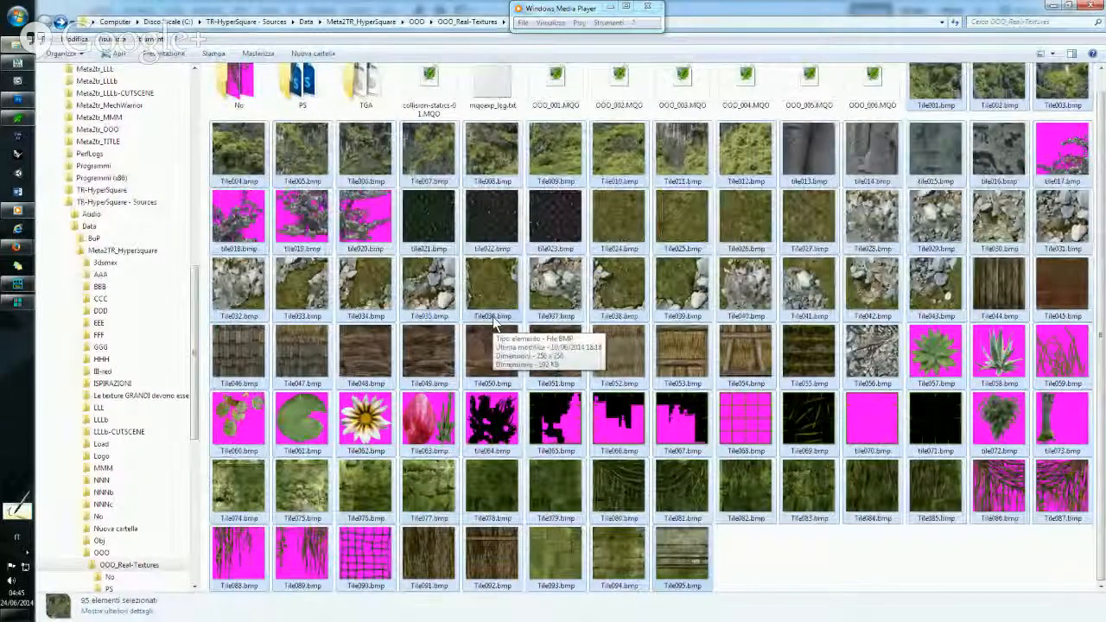
{"action": "left_click", "coordinate": [895, 88]}
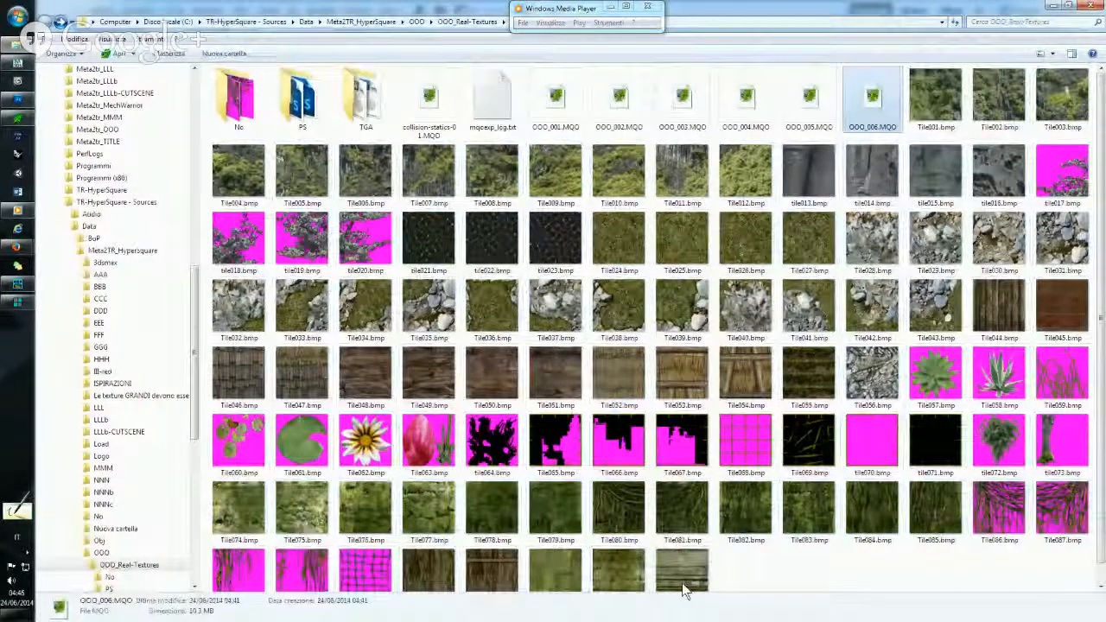
{"action": "left_click", "coordinate": [683, 588]}
{"action": "left_click", "coordinate": [733, 569]}
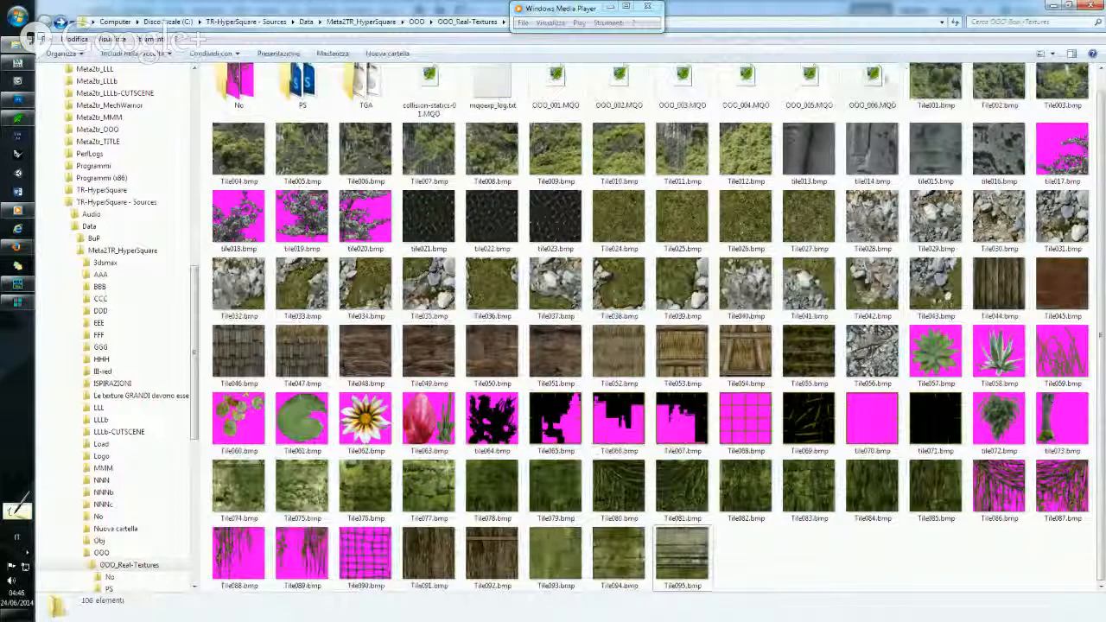
{"action": "left_click", "coordinate": [878, 78]}
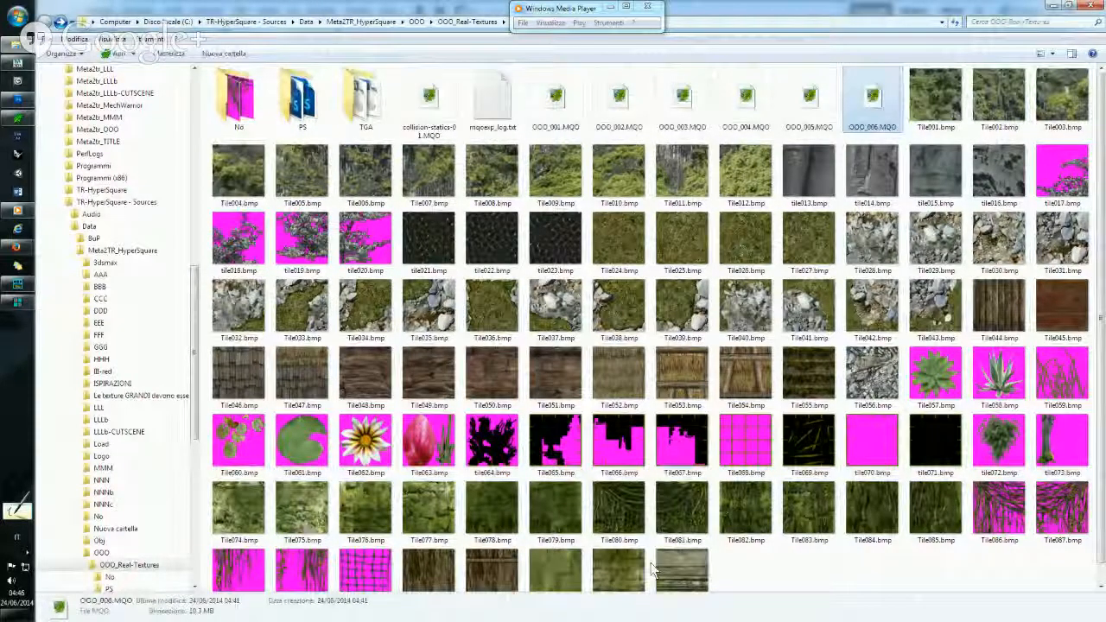
{"action": "left_click", "coordinate": [690, 570], "text": "shift"}
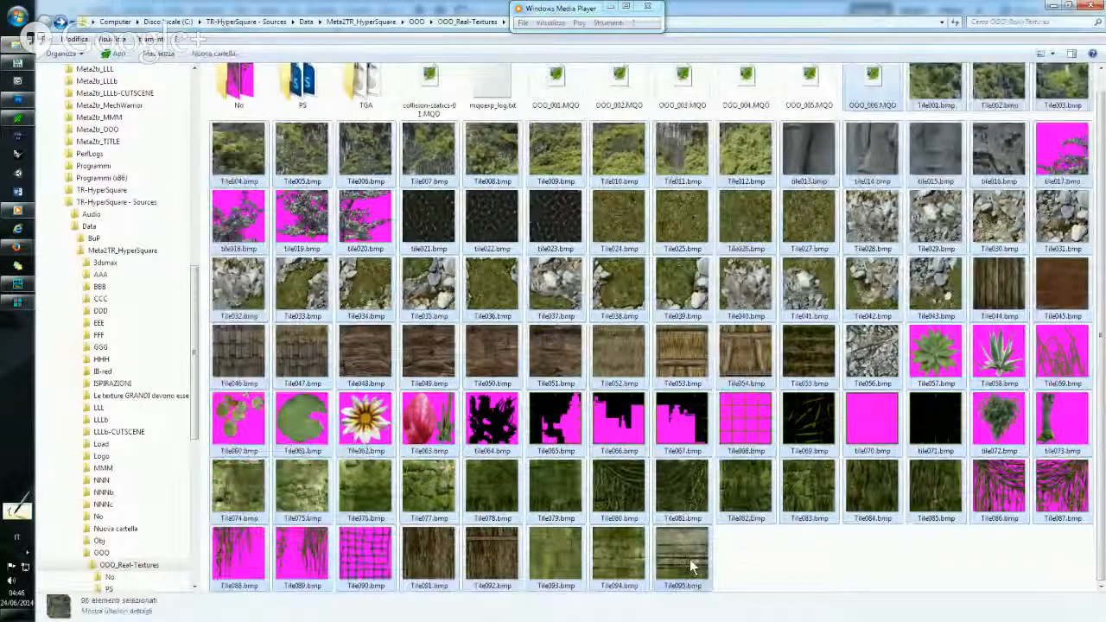
{"action": "left_click_drag", "start_coordinate": [690, 569], "coordinate": [26, 52]}
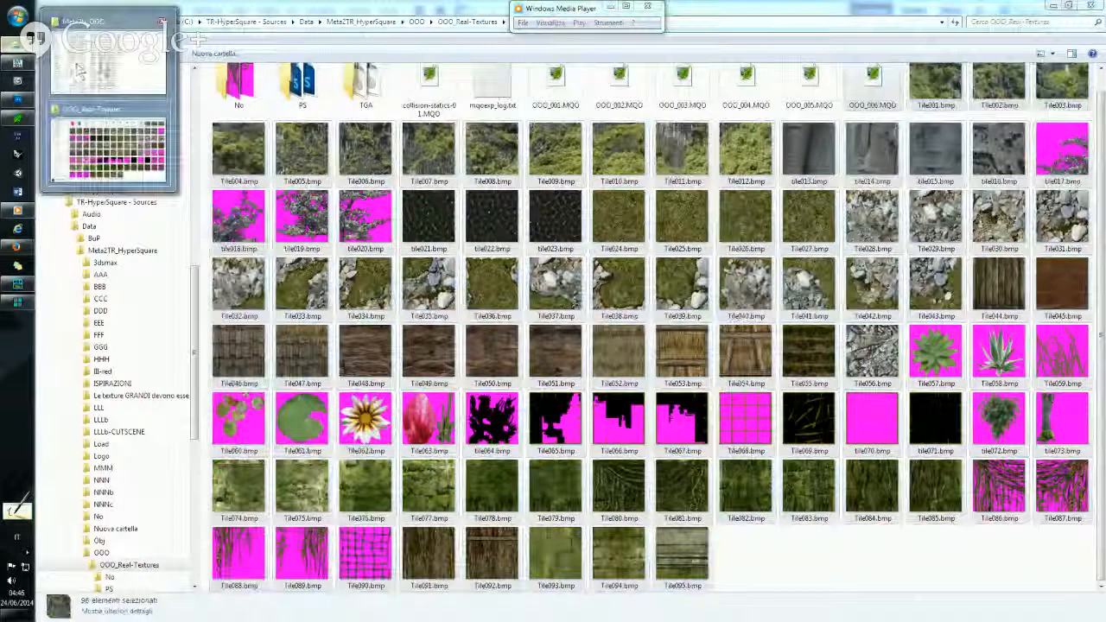
{"action": "left_click", "coordinate": [95, 68]}
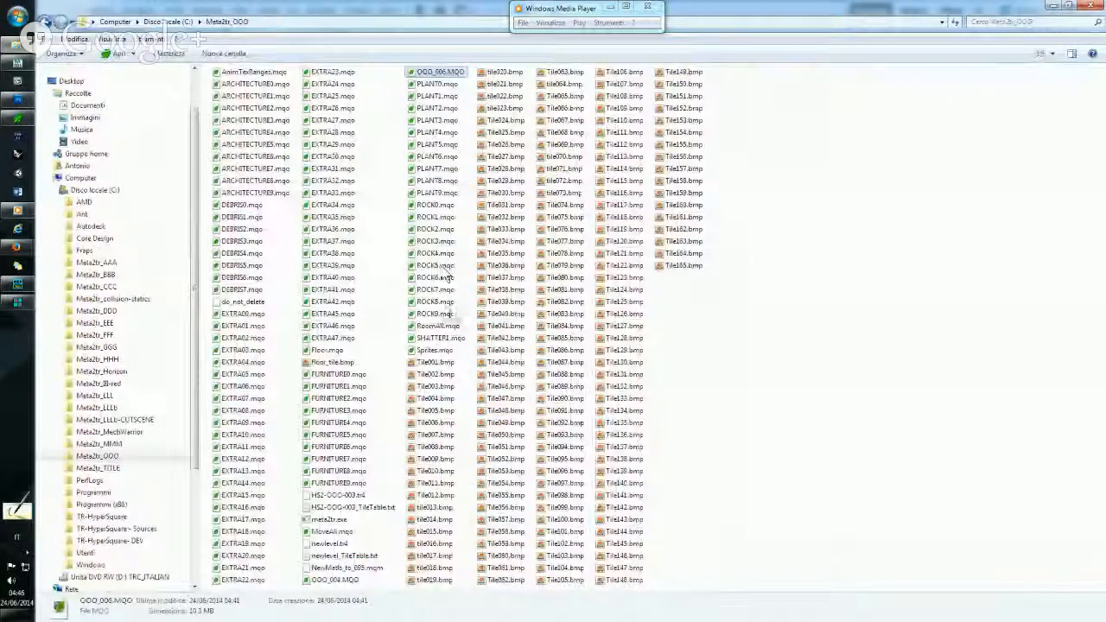
Open RoomAll.mqo from Meta2tr_OOO in Metasequoia and examine the level's textures and vertex-colour lighting from several angles.
{"action": "left_click", "coordinate": [451, 328]}
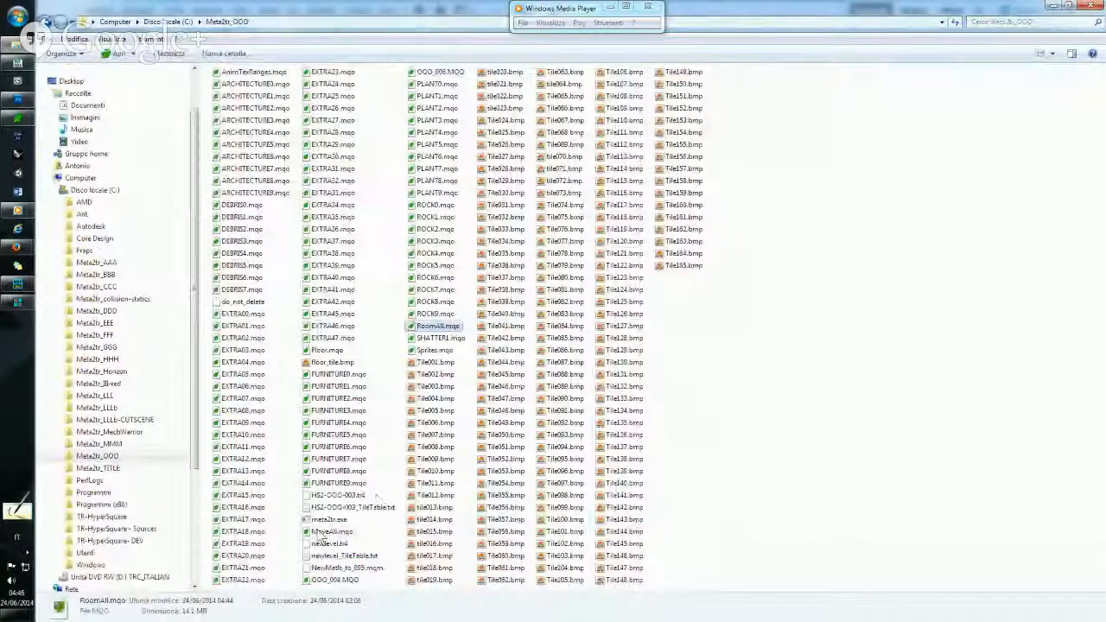
{"action": "double_click", "coordinate": [439, 330]}
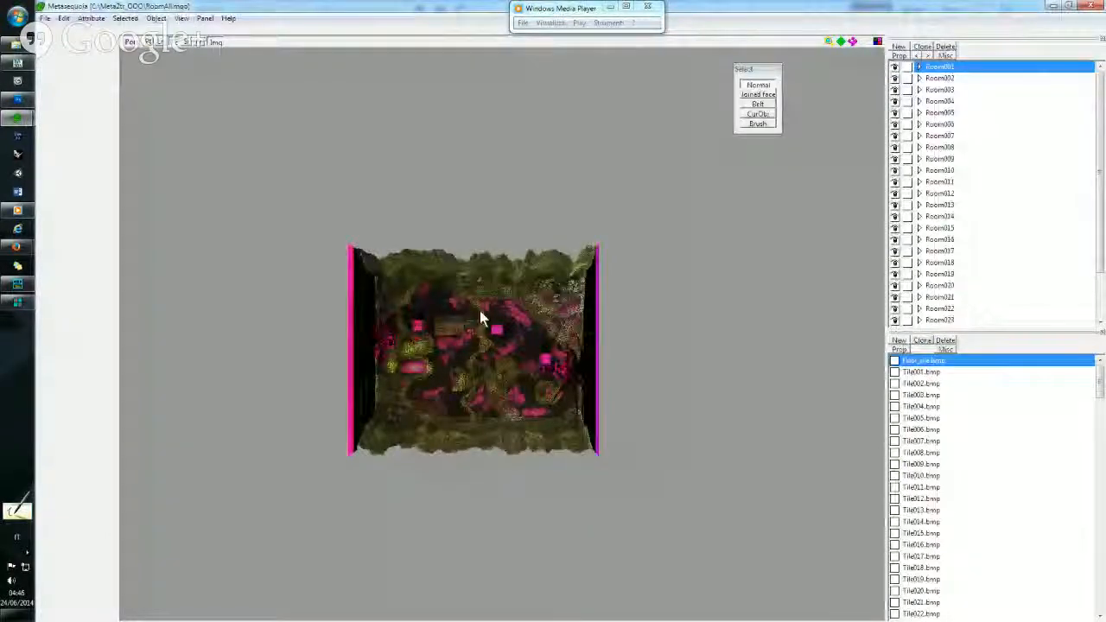
{"action": "scroll", "coordinate": [480, 312], "scroll_direction": "up", "scroll_amount": 5}
{"action": "mouse_move", "coordinate": [481, 314]}
{"action": "right_mouse_down"}
{"action": "mouse_move", "coordinate": [445, 278]}
{"action": "mouse_move", "coordinate": [437, 250]}
{"action": "right_mouse_up"}
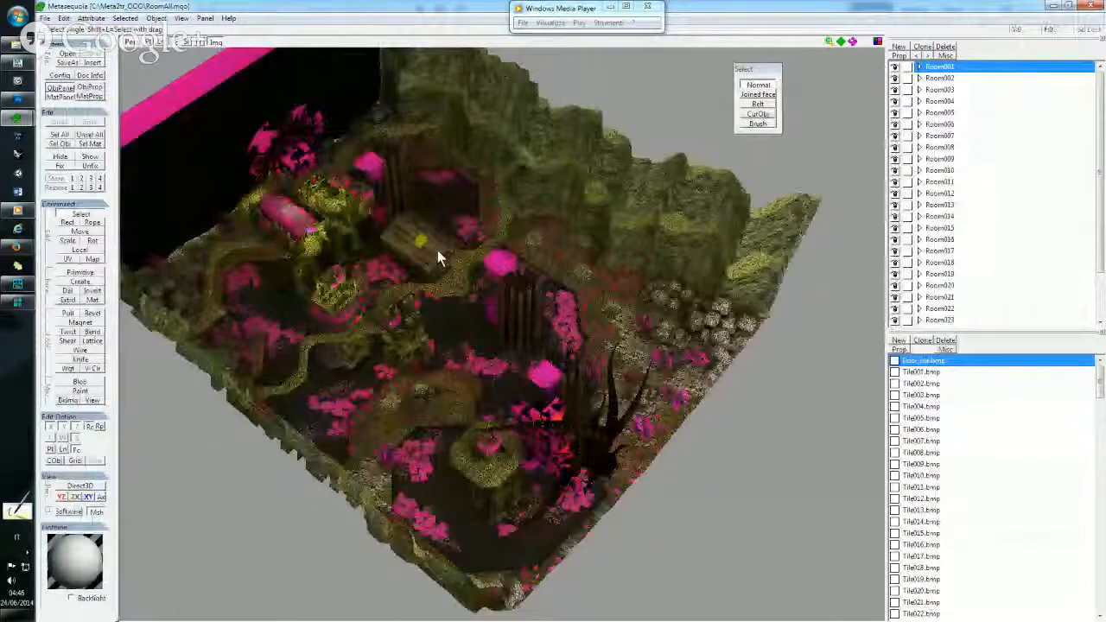
{"action": "scroll", "coordinate": [510, 262], "scroll_direction": "up", "scroll_amount": 4}
{"action": "mouse_move", "coordinate": [510, 262]}
{"action": "right_mouse_down"}
{"action": "mouse_move", "coordinate": [484, 252]}
{"action": "mouse_move", "coordinate": [572, 328]}
{"action": "mouse_move", "coordinate": [516, 299]}
{"action": "mouse_move", "coordinate": [566, 305]}
{"action": "mouse_move", "coordinate": [543, 354]}
{"action": "mouse_move", "coordinate": [478, 335]}
{"action": "mouse_move", "coordinate": [518, 321]}
{"action": "mouse_move", "coordinate": [472, 335]}
{"action": "mouse_move", "coordinate": [505, 330]}
{"action": "mouse_move", "coordinate": [497, 259]}
{"action": "right_mouse_up"}
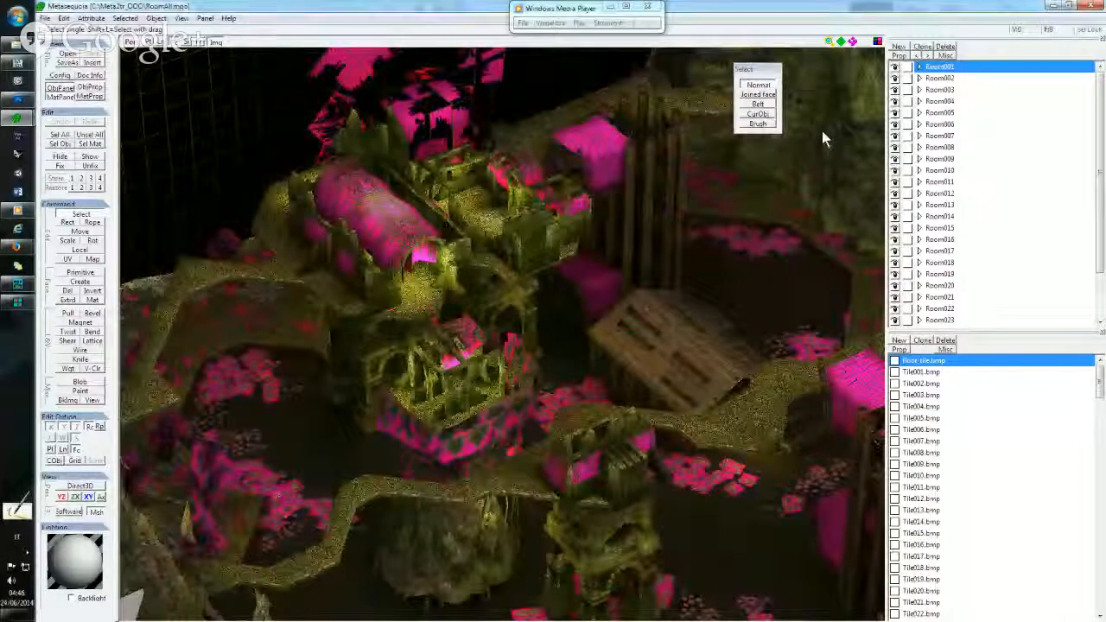
{"action": "scroll", "coordinate": [587, 330], "scroll_direction": "down", "scroll_amount": 4}
{"action": "right_click_drag", "start_coordinate": [587, 330], "coordinate": [552, 321]}
{"action": "right_click_drag", "start_coordinate": [508, 289], "coordinate": [450, 305]}
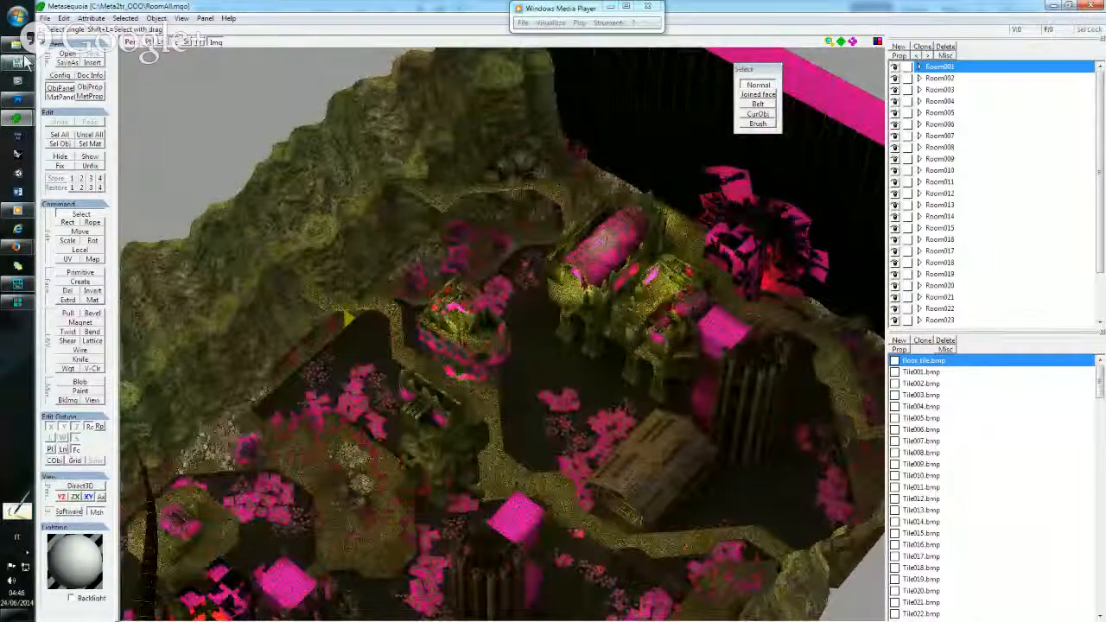
Compare the terrain shading of OOO_006.MQO with RoomAll.mqo by viewing both open models from several angles.
{"action": "mouse_move", "coordinate": [29, 53]}
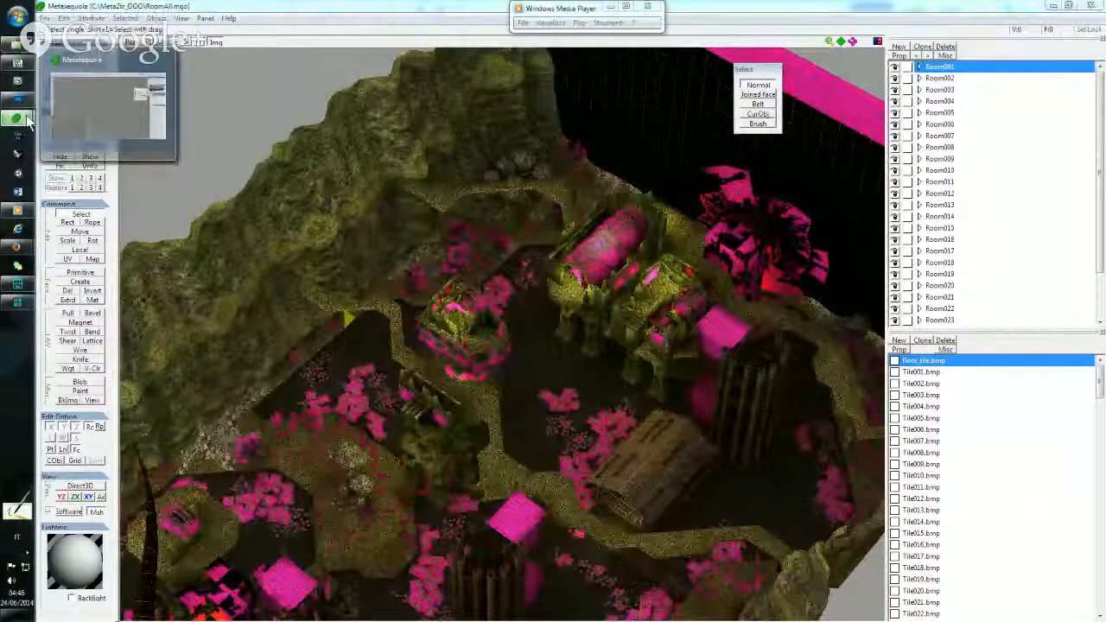
{"action": "mouse_move", "coordinate": [21, 118]}
{"action": "left_click", "coordinate": [86, 95]}
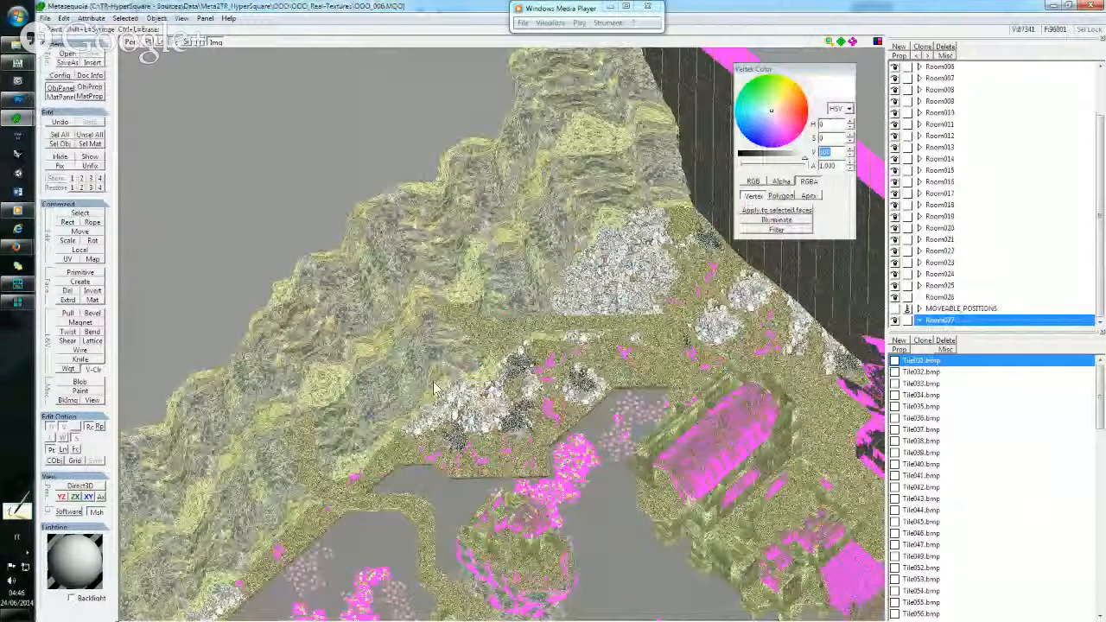
{"action": "right_click_drag", "start_coordinate": [346, 158], "coordinate": [510, 272]}
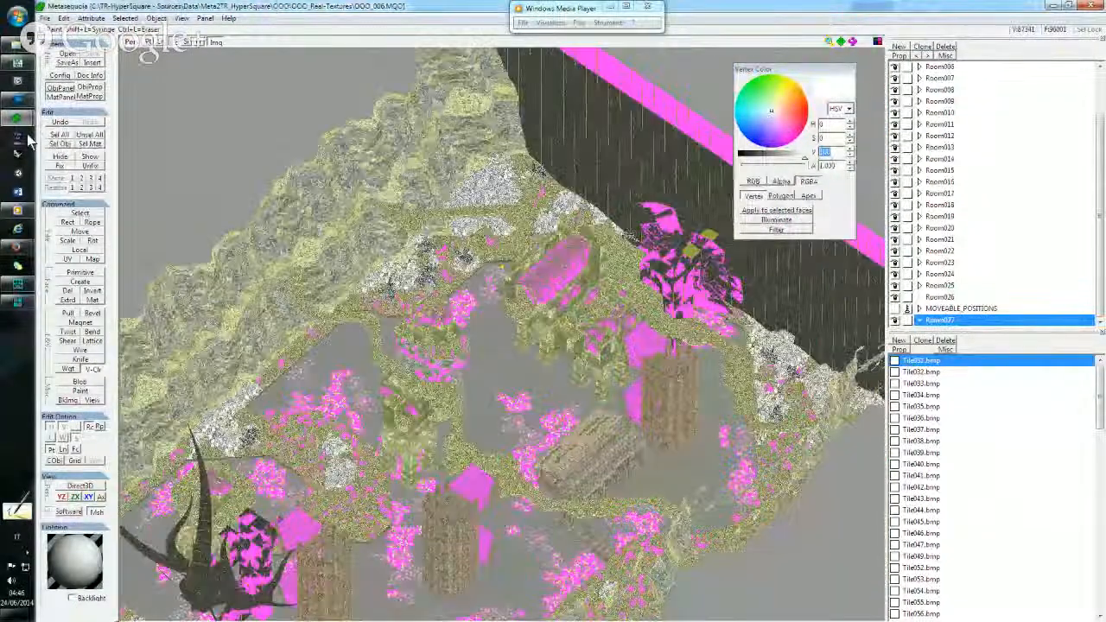
{"action": "mouse_move", "coordinate": [17, 119]}
{"action": "left_click", "coordinate": [97, 156]}
{"action": "right_click_drag", "start_coordinate": [371, 277], "coordinate": [489, 316]}
{"action": "scroll", "coordinate": [531, 298], "scroll_direction": "up", "scroll_amount": 2}
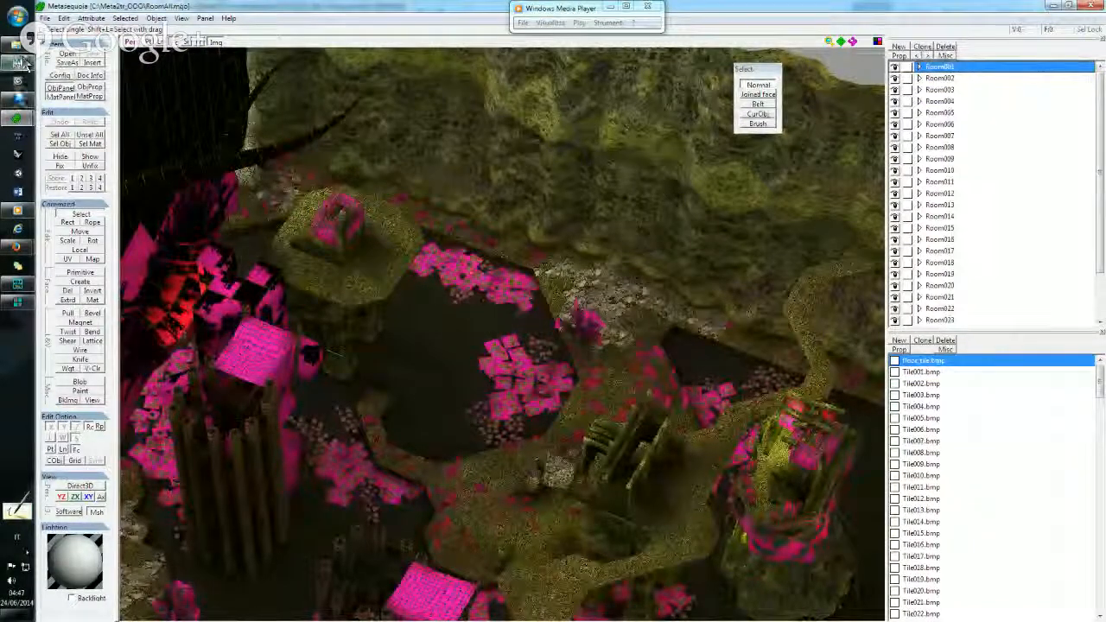
Return to OOO_006.MQO and examine its rock walls, huts and flower patches from a distance and up close.
{"action": "mouse_move", "coordinate": [17, 118]}
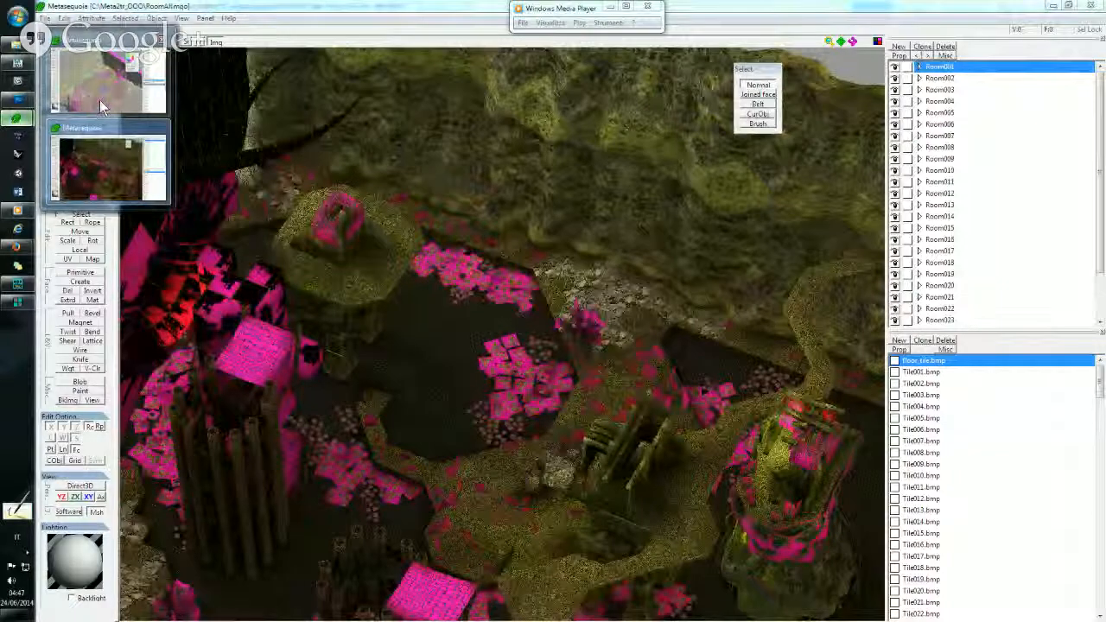
{"action": "left_click", "coordinate": [101, 108]}
{"action": "right_click_drag", "start_coordinate": [577, 301], "coordinate": [591, 345]}
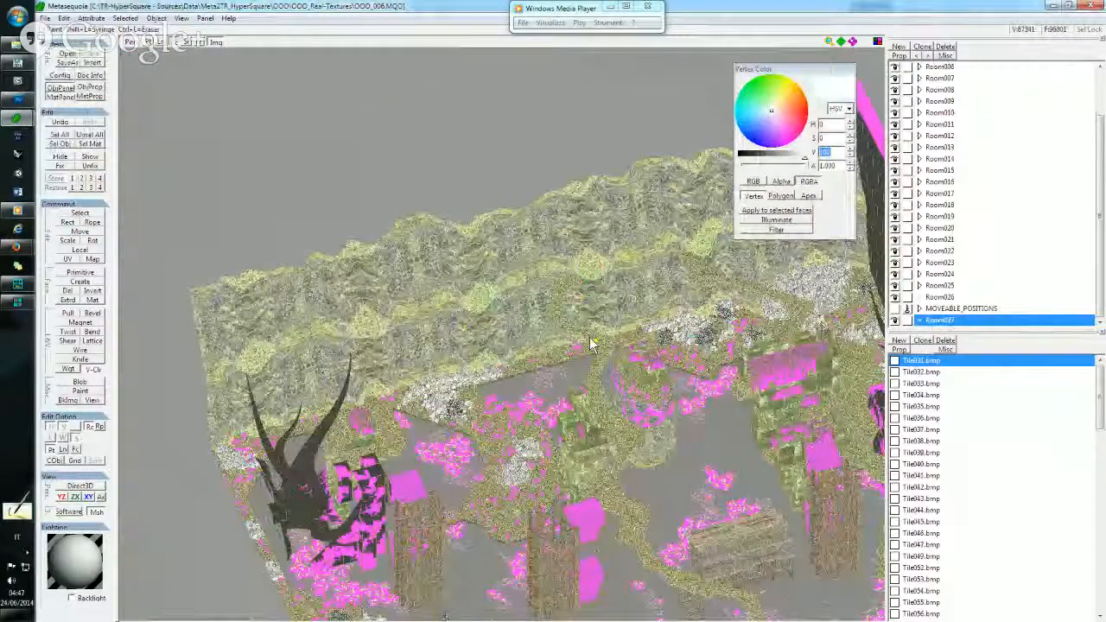
{"action": "middle_click_drag", "start_coordinate": [591, 345], "coordinate": [417, 271]}
{"action": "scroll", "coordinate": [417, 272], "scroll_direction": "up", "scroll_amount": 8}
{"action": "scroll", "coordinate": [518, 260], "scroll_direction": "down", "scroll_amount": 6}
{"action": "scroll", "coordinate": [533, 255], "scroll_direction": "up", "scroll_amount": 3}
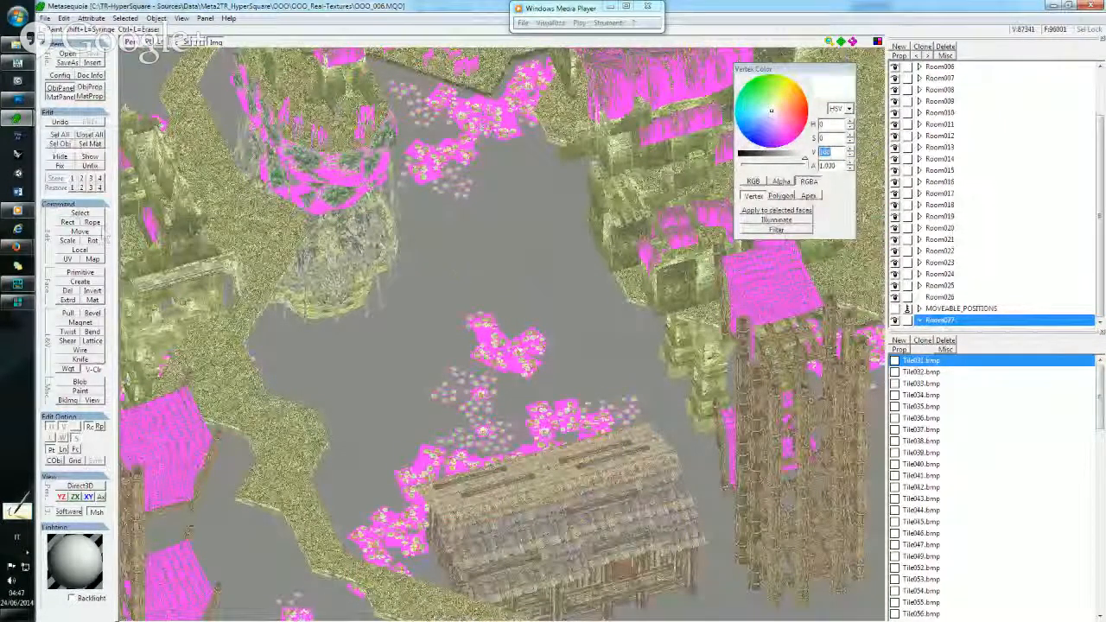
Examine the dark floor and flower patches in RoomAll.mqo up close and compare them with OOO_006.MQO.
{"action": "mouse_move", "coordinate": [18, 120]}
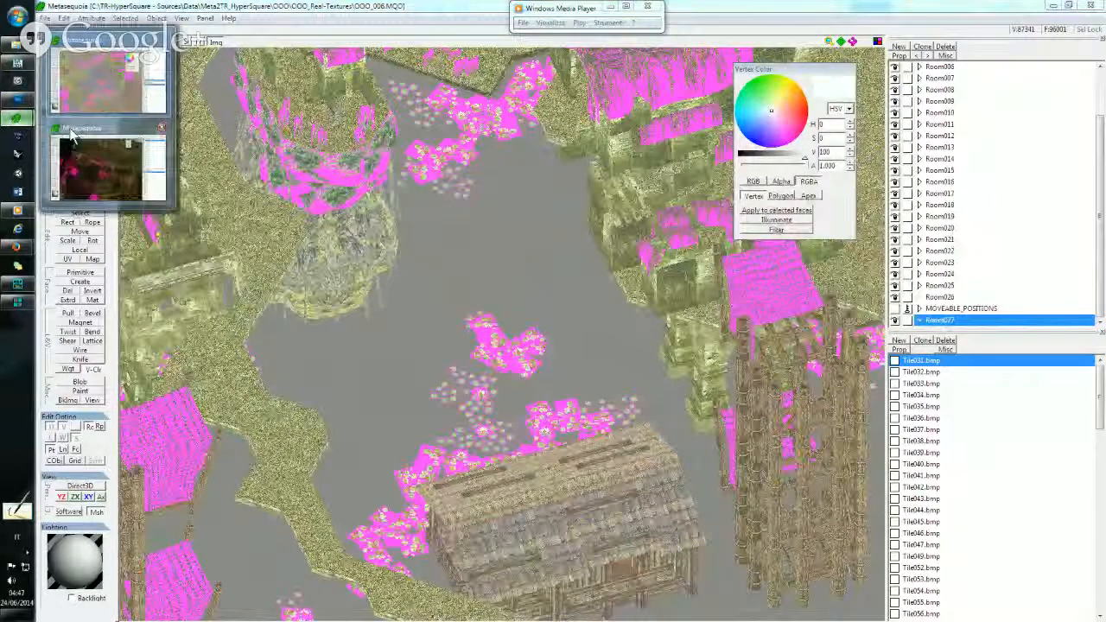
{"action": "left_click", "coordinate": [74, 138]}
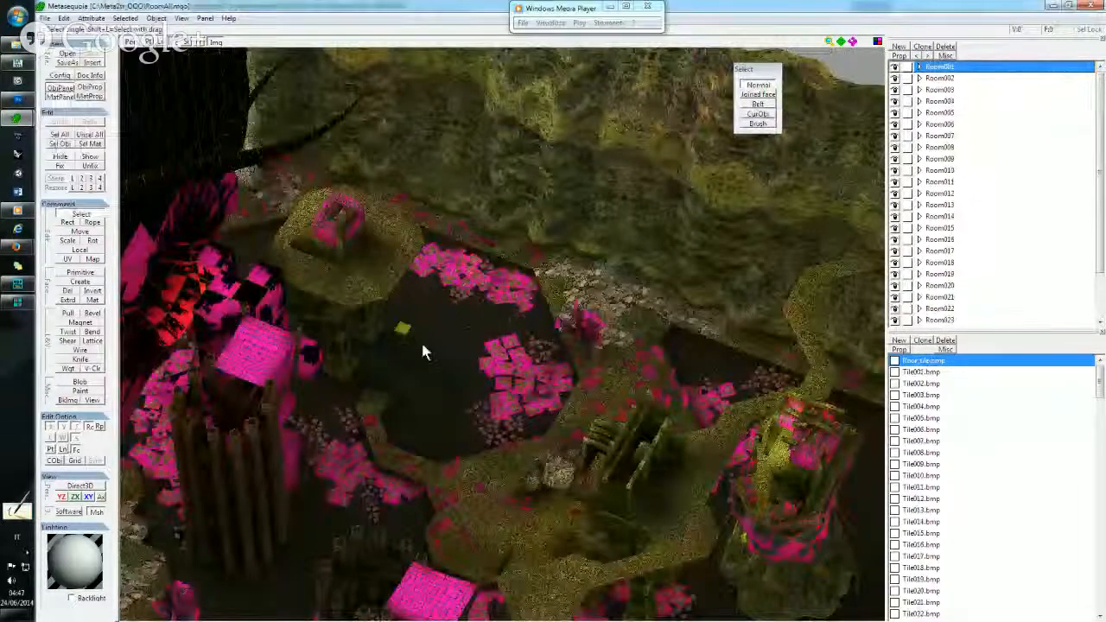
{"action": "scroll", "coordinate": [415, 371], "scroll_direction": "up", "scroll_amount": 3}
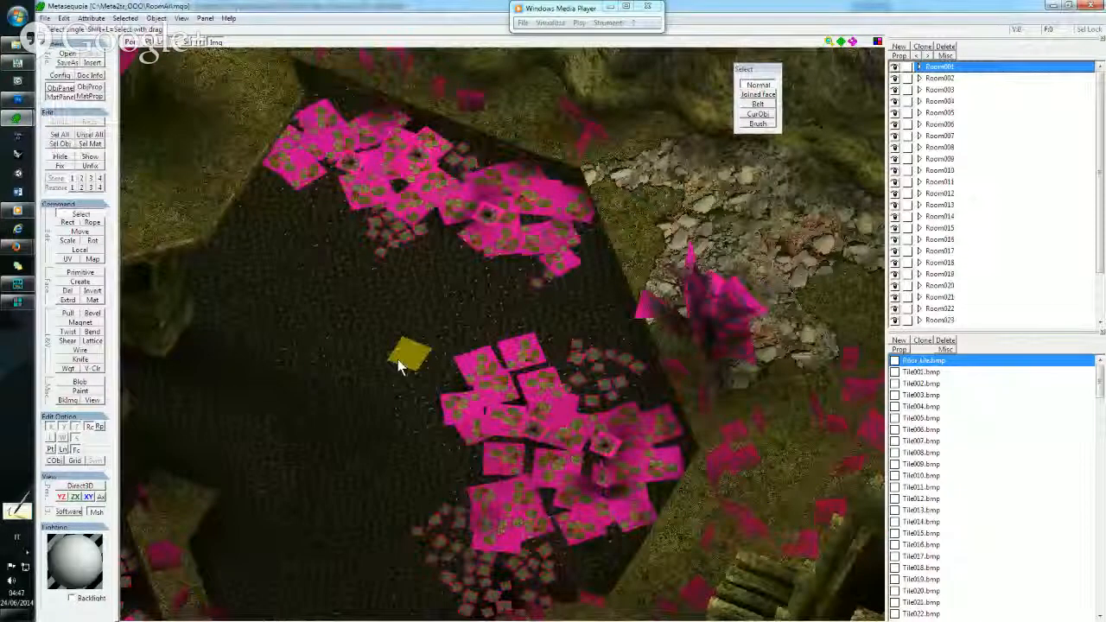
{"action": "left_click_drag", "start_coordinate": [399, 366], "coordinate": [351, 408]}
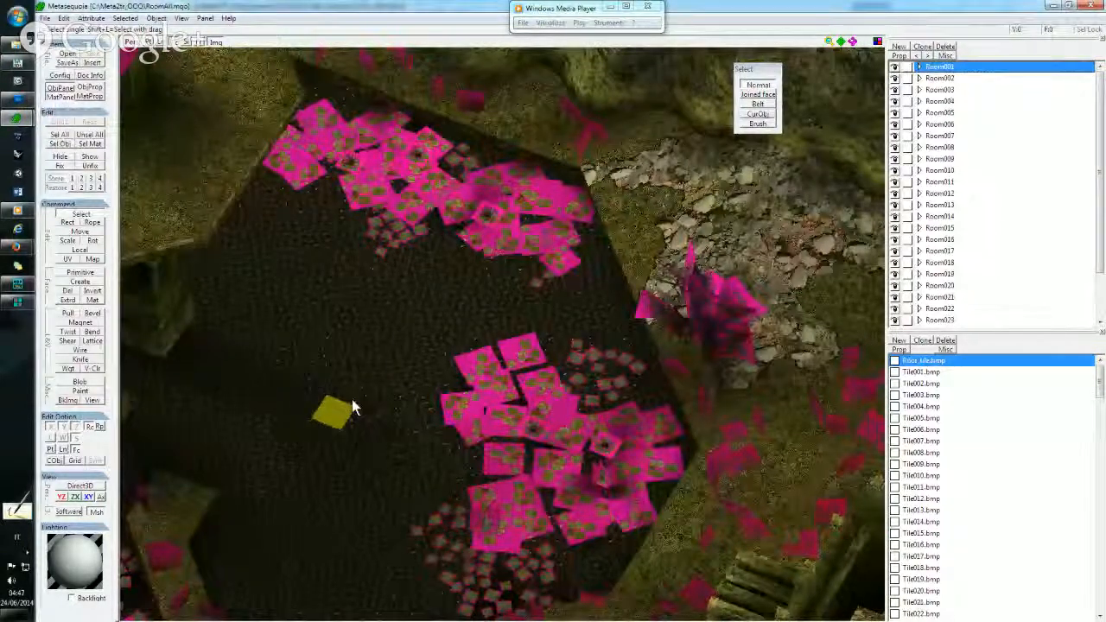
{"action": "scroll", "coordinate": [352, 406], "scroll_direction": "down", "scroll_amount": 5}
{"action": "scroll", "coordinate": [414, 386], "scroll_direction": "up", "scroll_amount": 4}
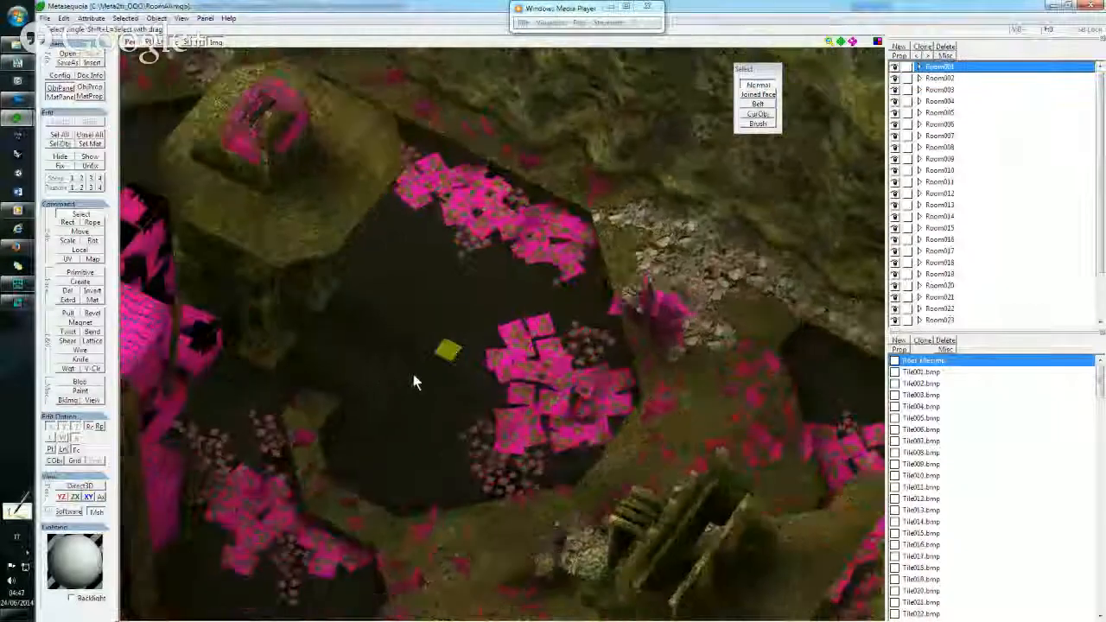
{"action": "right_click_drag", "start_coordinate": [413, 374], "coordinate": [398, 374]}
{"action": "left_click", "coordinate": [19, 120]}
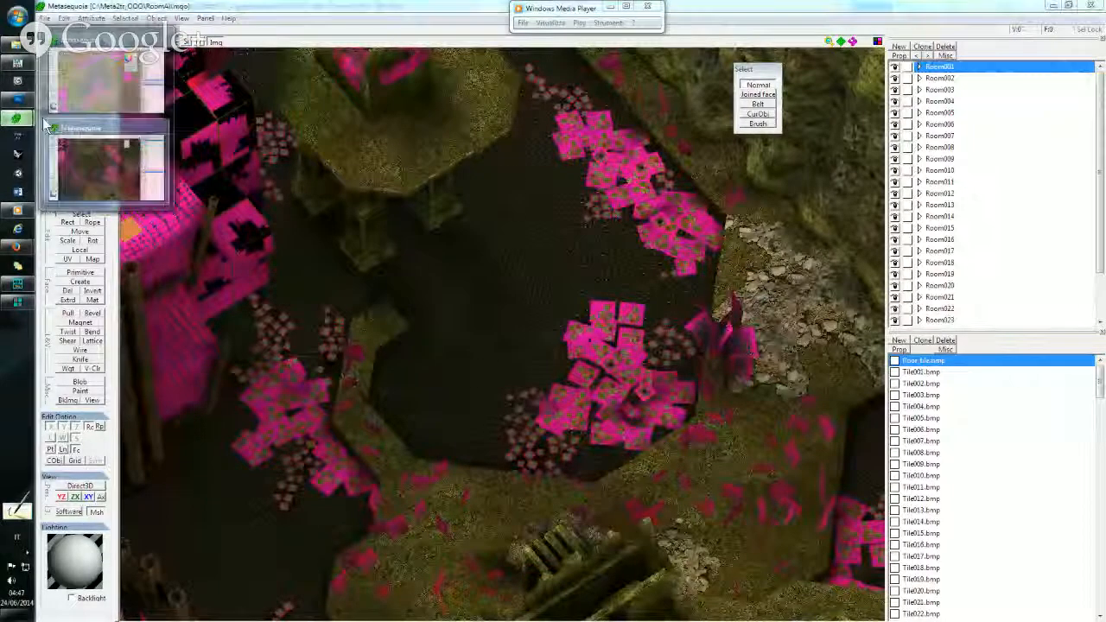
{"action": "left_click", "coordinate": [109, 102]}
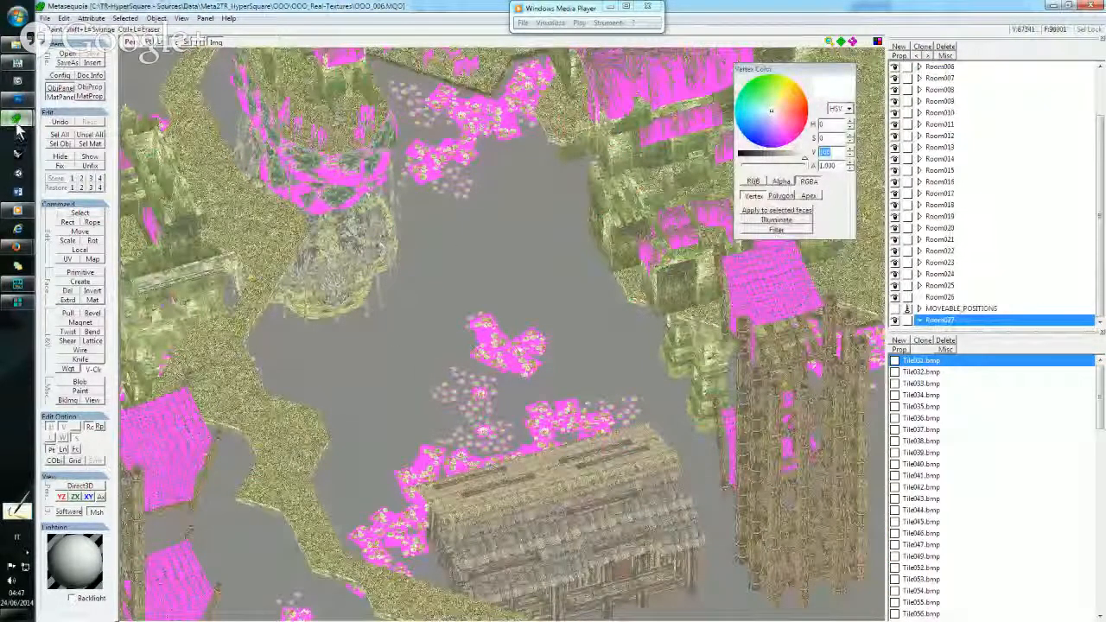
Save the RoomAll.mqo model as OOO_006.MQO in the OOO_Real-Textures folder, replacing the existing file.
{"action": "mouse_move", "coordinate": [19, 128]}
{"action": "left_click", "coordinate": [142, 57]}
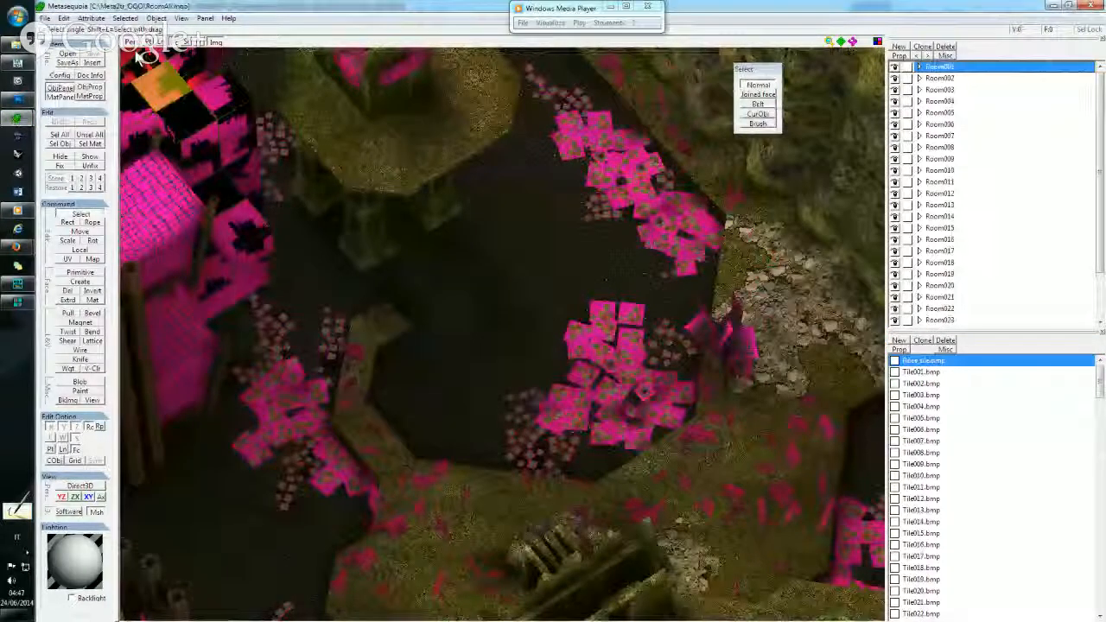
{"action": "left_click", "coordinate": [45, 18]}
{"action": "left_click", "coordinate": [102, 80]}
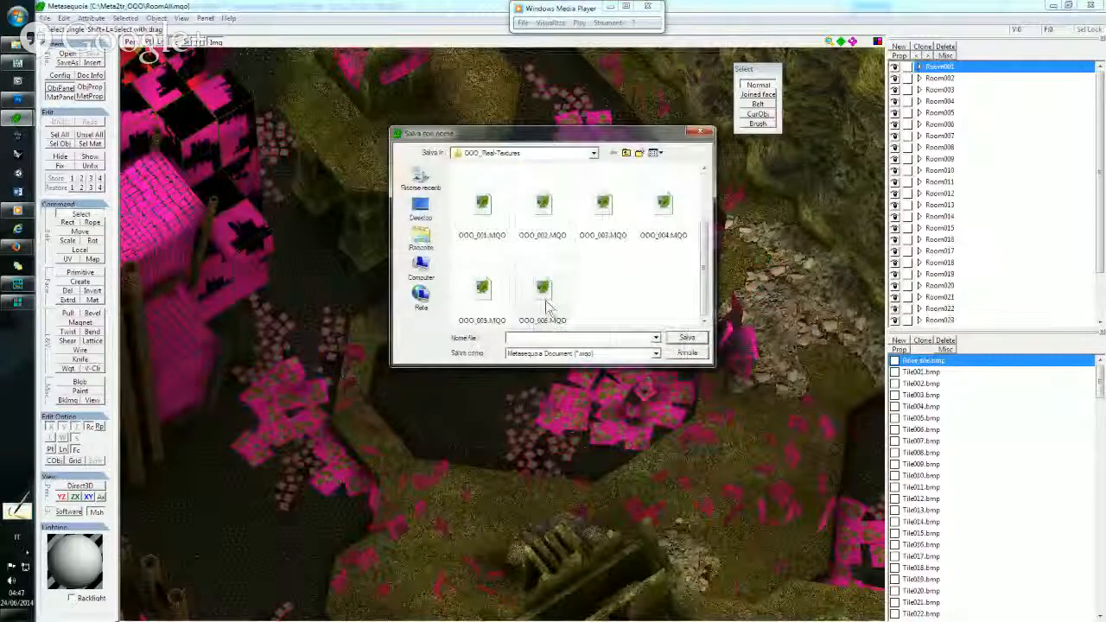
{"action": "double_click", "coordinate": [544, 292]}
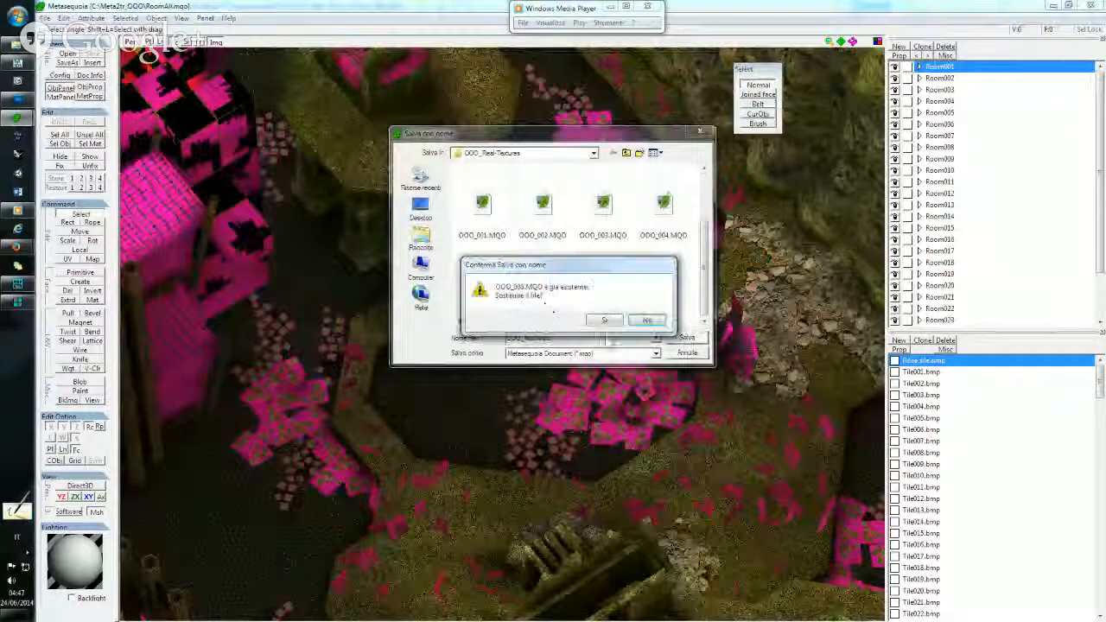
{"action": "left_click", "coordinate": [605, 320]}
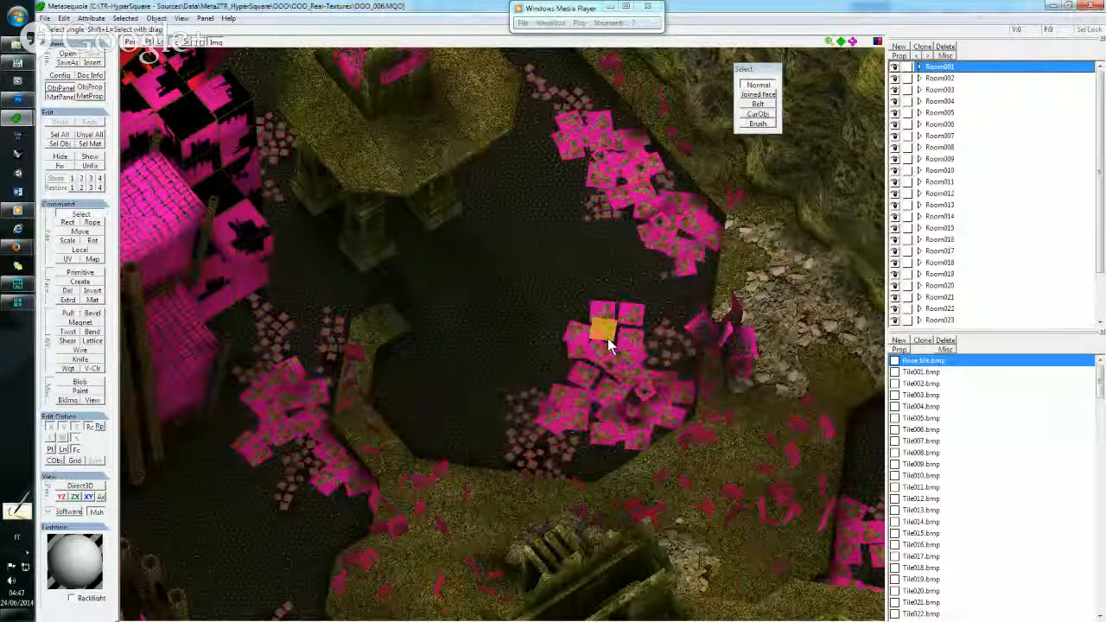
Examine the saved level's floor and lighting from another angle, and return to the Meta2tr_OOO folder.
{"action": "left_click_drag", "start_coordinate": [608, 338], "coordinate": [532, 296]}
{"action": "middle_click_drag", "start_coordinate": [532, 297], "coordinate": [577, 331]}
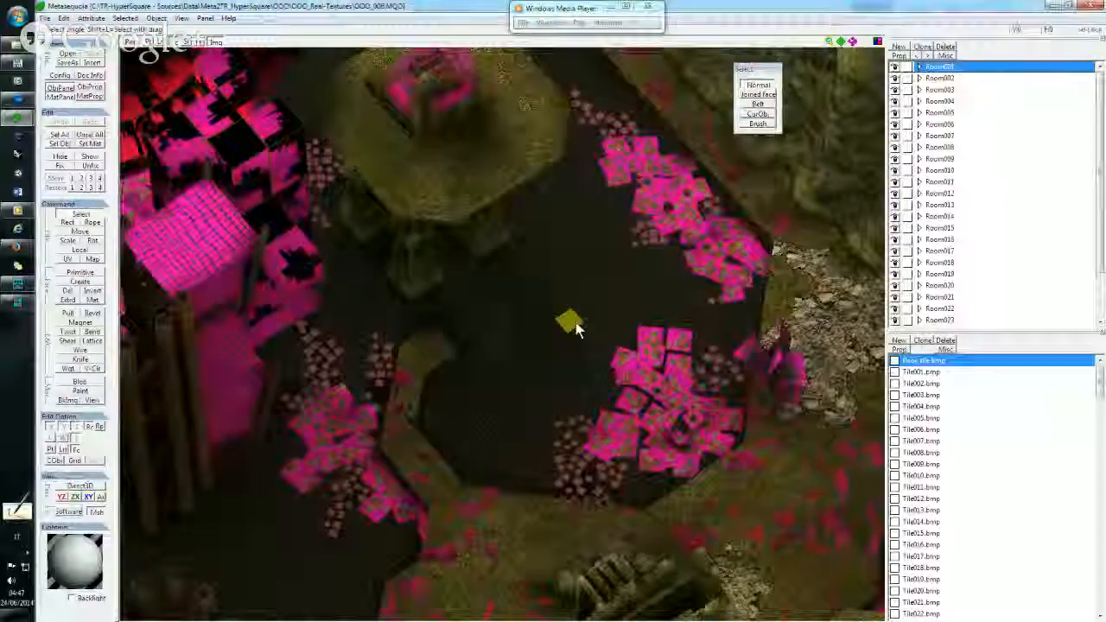
{"action": "scroll", "coordinate": [578, 329], "scroll_direction": "down", "scroll_amount": 2}
{"action": "right_click_drag", "start_coordinate": [582, 313], "coordinate": [657, 252]}
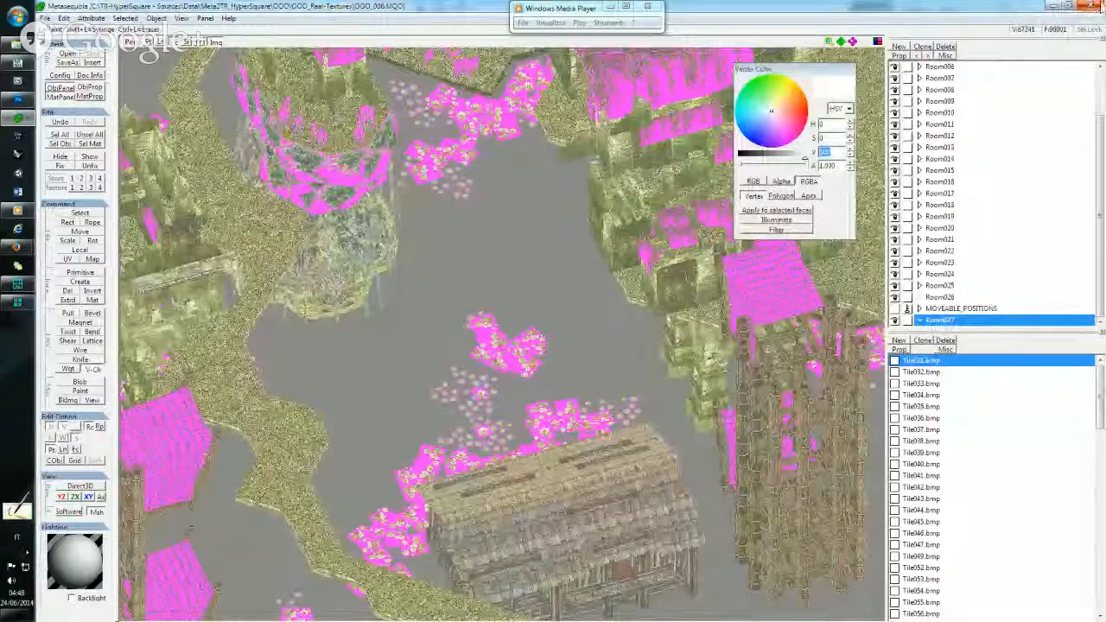
{"action": "key", "text": "alt+Tab"}
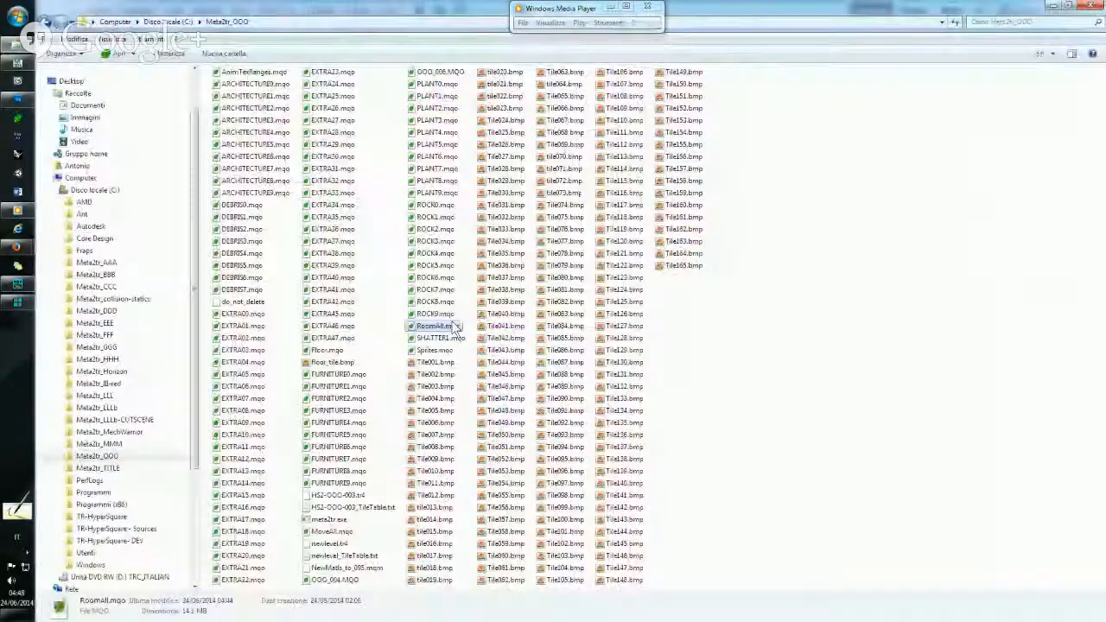
Check the build output for HS2-OOO-003 in the NG PC Level Converter and return to the Meta2tr_OOO folder.
{"action": "left_click", "coordinate": [680, 342]}
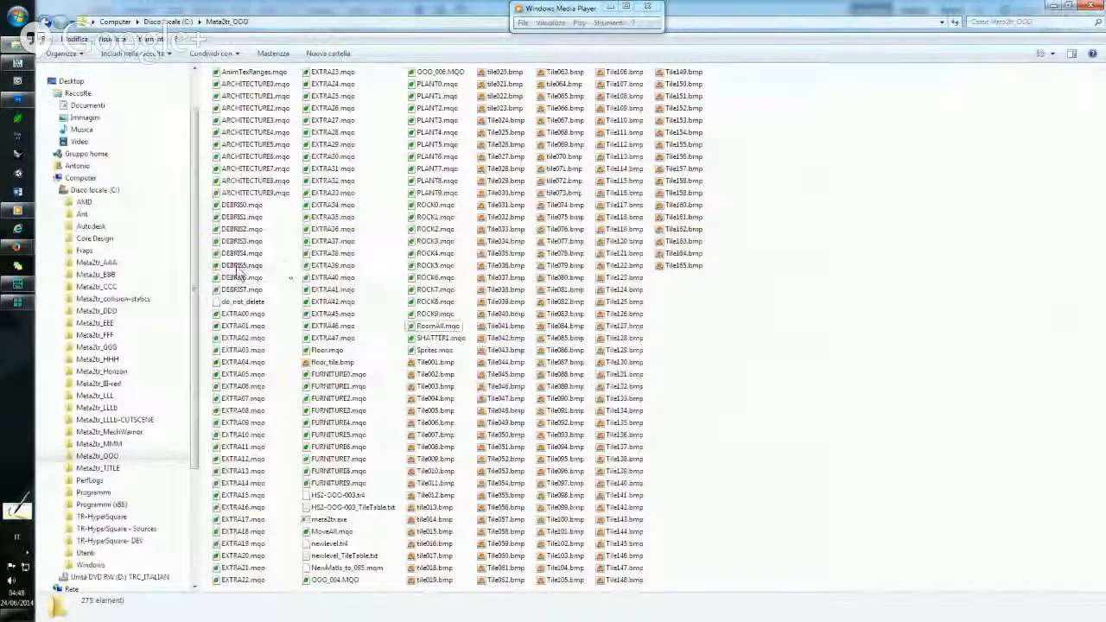
{"action": "left_click", "coordinate": [17, 283]}
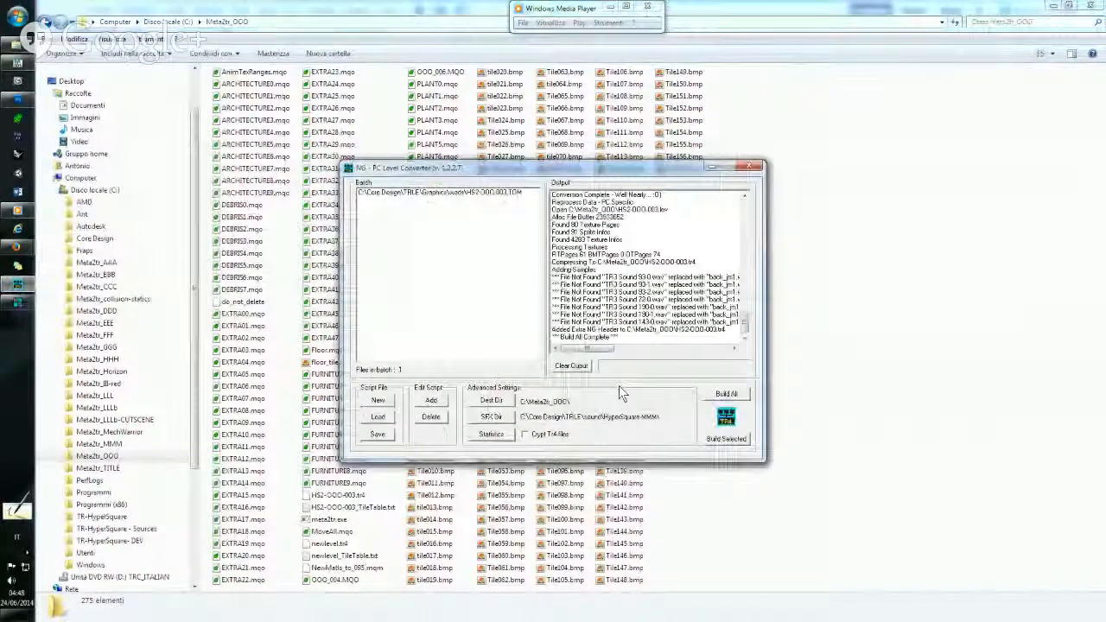
{"action": "left_click", "coordinate": [821, 348]}
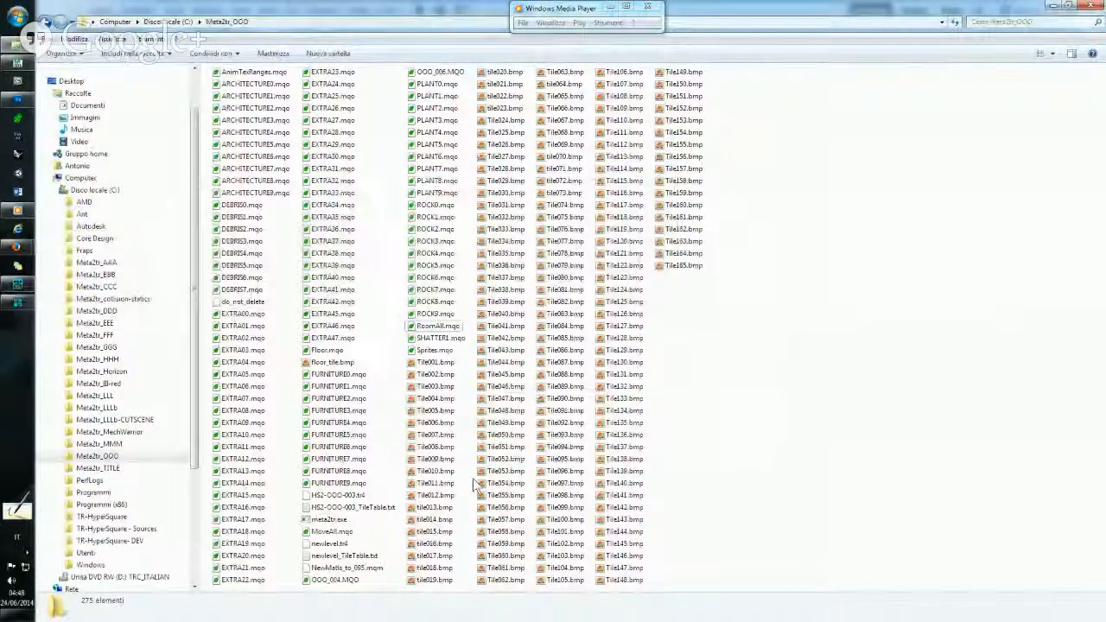
Copy newlevel.tr4 from the Meta2tr_OOO folder and find the TR-HyperSquare folders in the folder tree.
{"action": "left_click", "coordinate": [344, 544]}
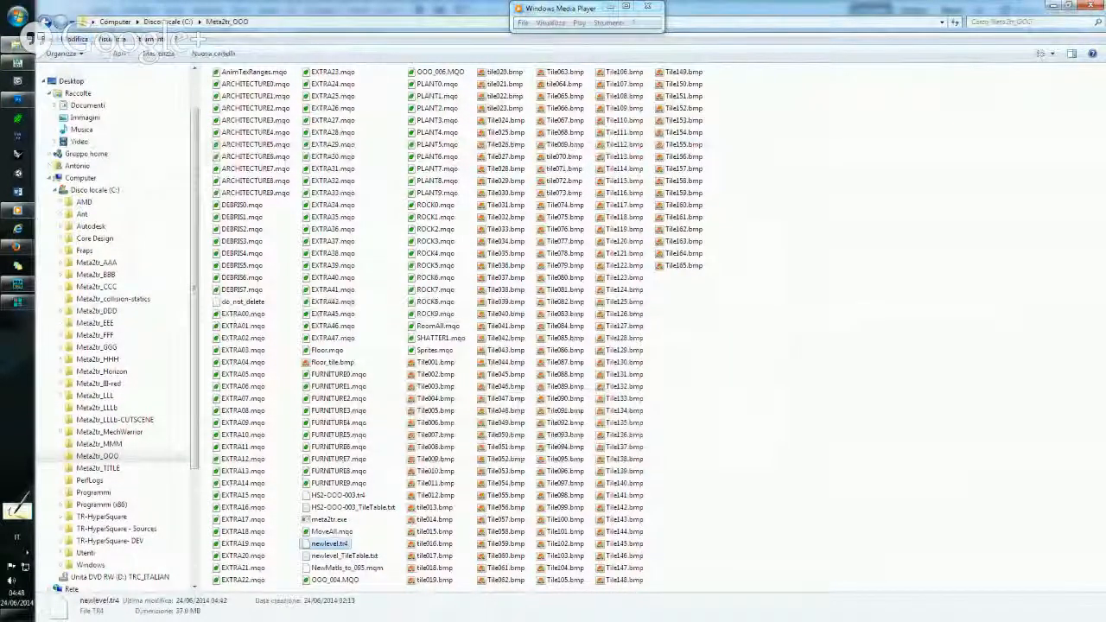
{"action": "left_click_drag", "start_coordinate": [195, 390], "coordinate": [191, 497]}
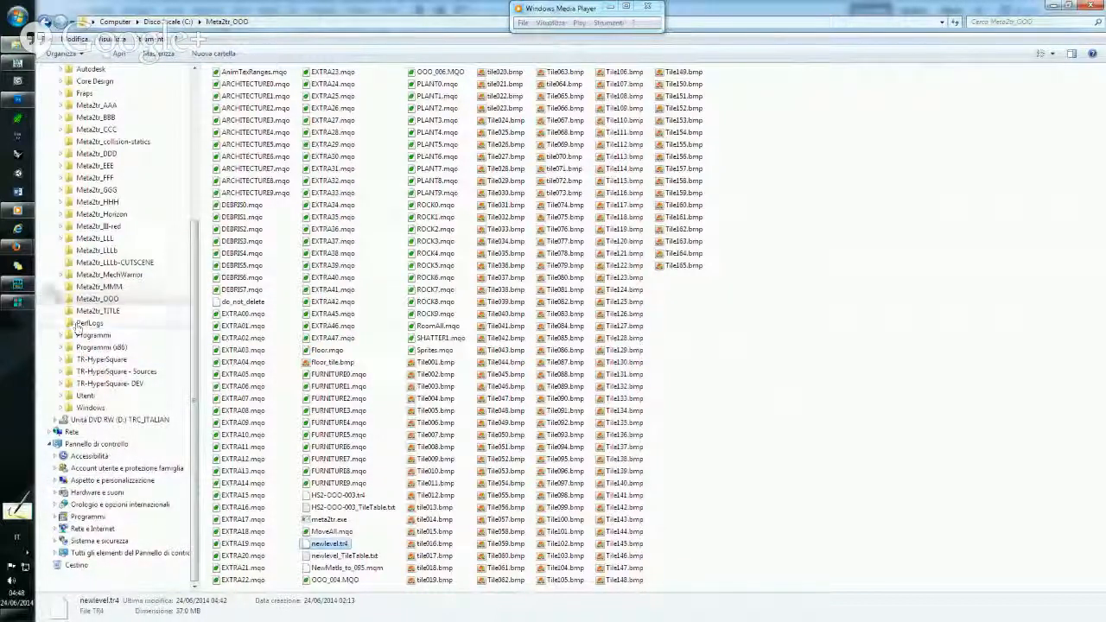
Examine the OOO_003 project's room in the level editor's 3D view with Draw Doors and Face Edit enabled, and return to the file window.
{"action": "left_click", "coordinate": [17, 301]}
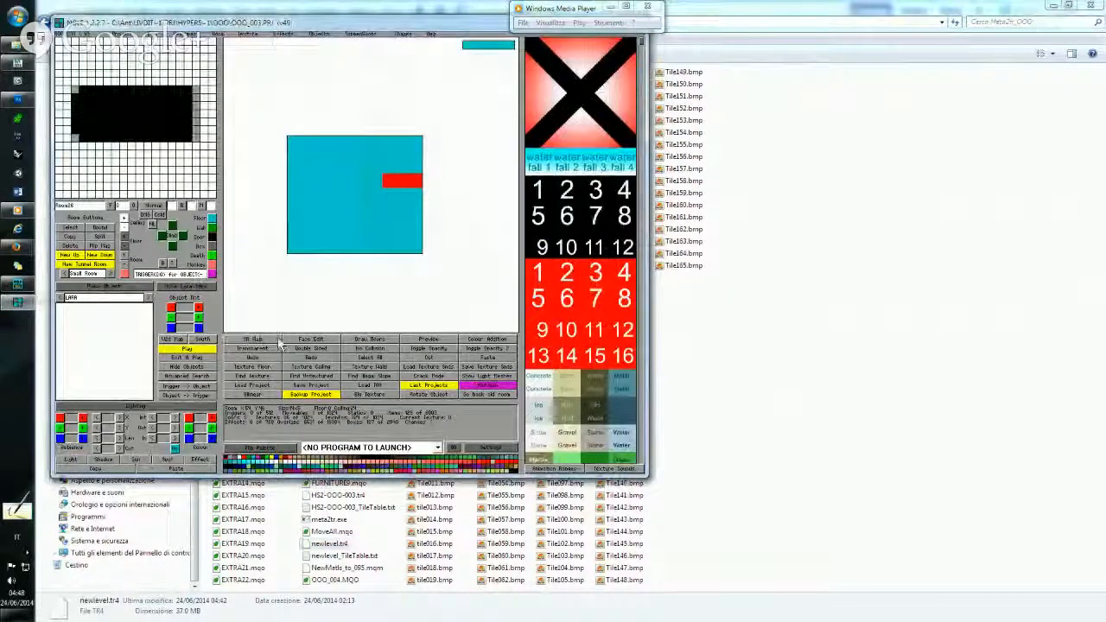
{"action": "left_click", "coordinate": [279, 344]}
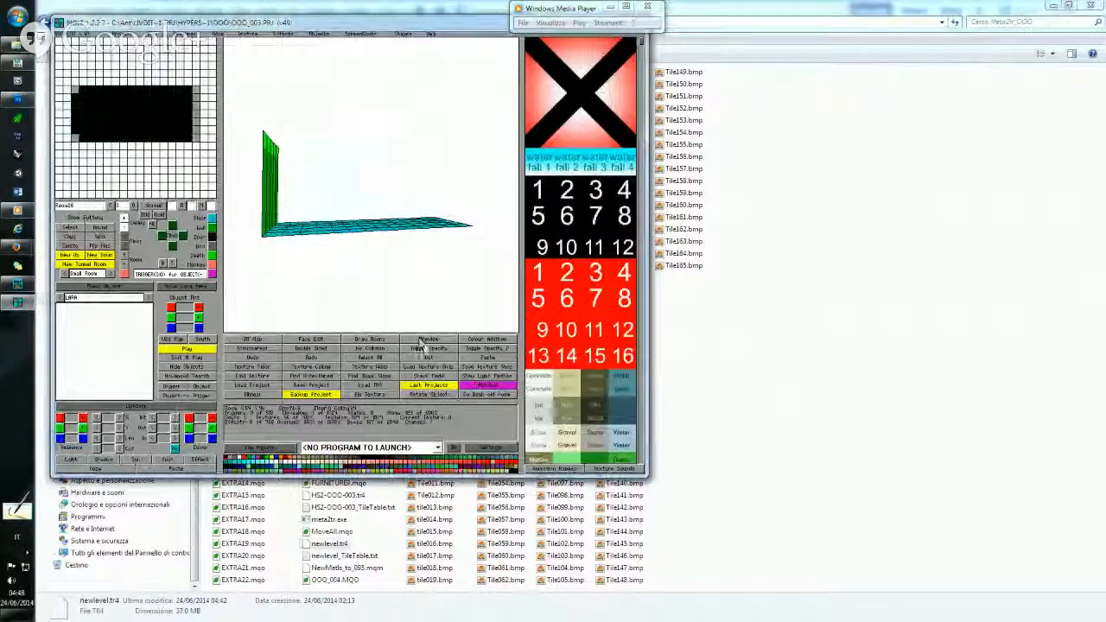
{"action": "left_click", "coordinate": [385, 341]}
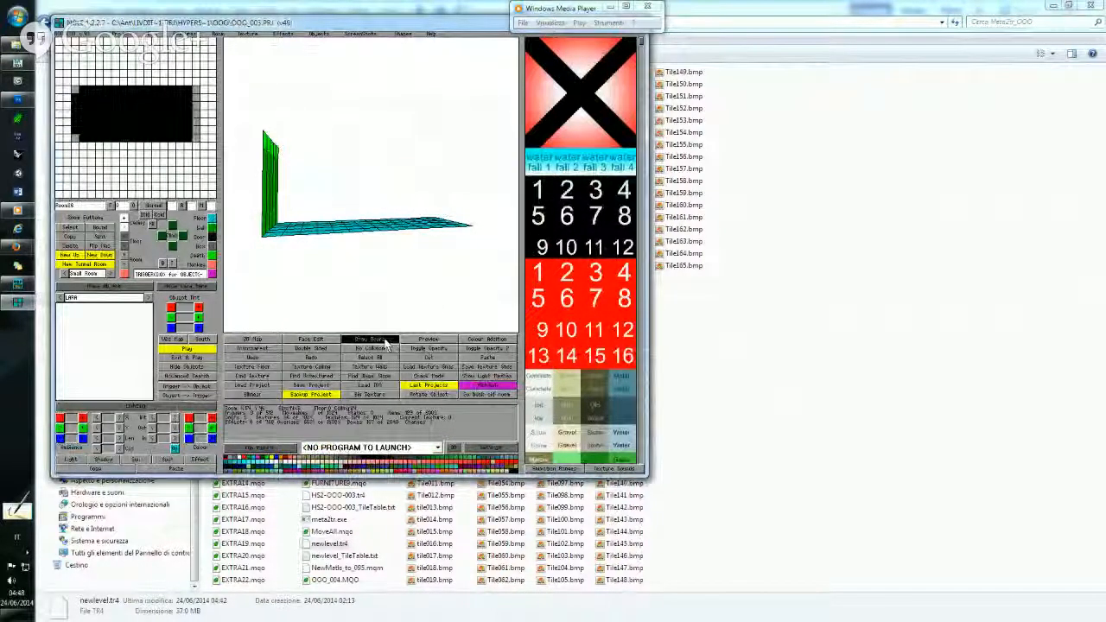
{"action": "key", "text": "Right"}
{"action": "key", "text": "Left"}
{"action": "right_click", "coordinate": [378, 217]}
{"action": "right_click_drag", "start_coordinate": [379, 218], "coordinate": [261, 186]}
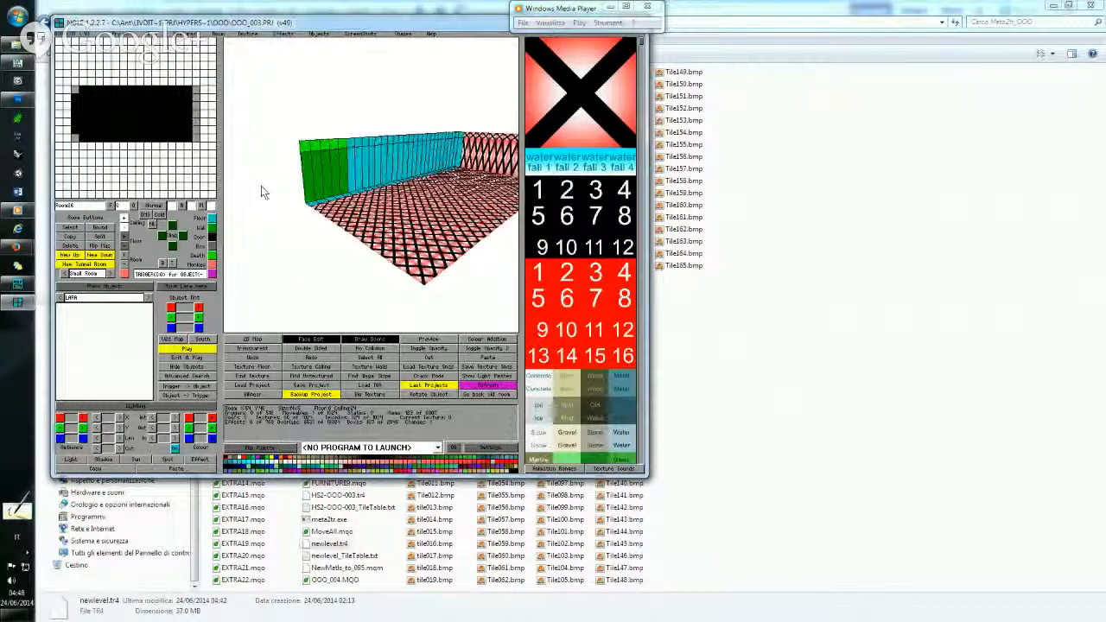
{"action": "left_click", "coordinate": [340, 9]}
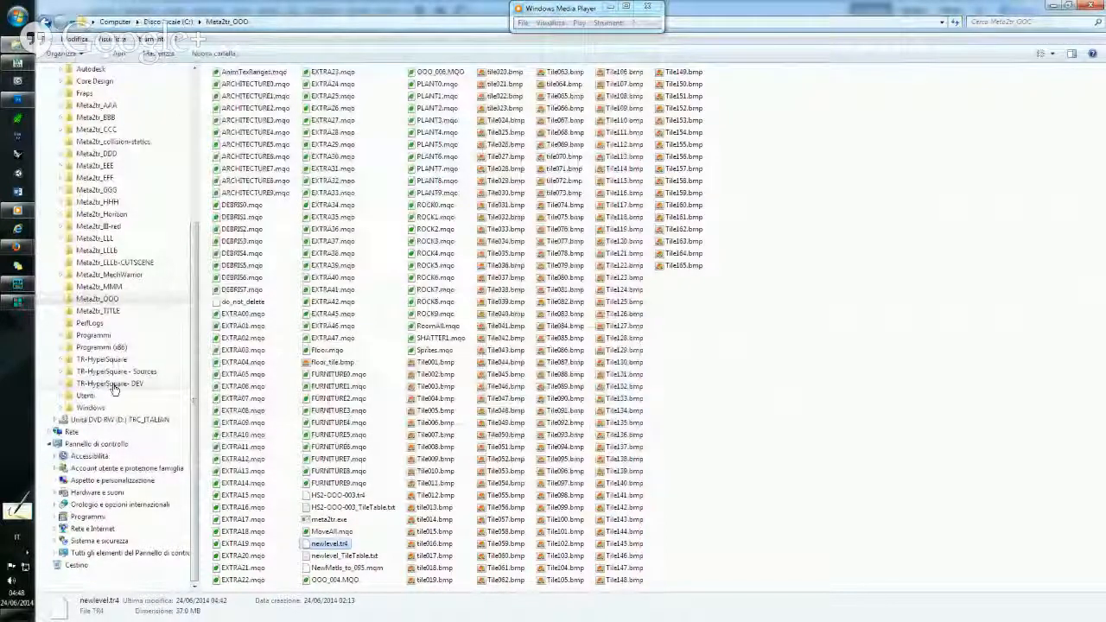
In the Data folder of TR-HyperSquare- DEV, permanently delete Nayvasha.tr4 and paste newlevel.tr4.
{"action": "left_click", "coordinate": [62, 384]}
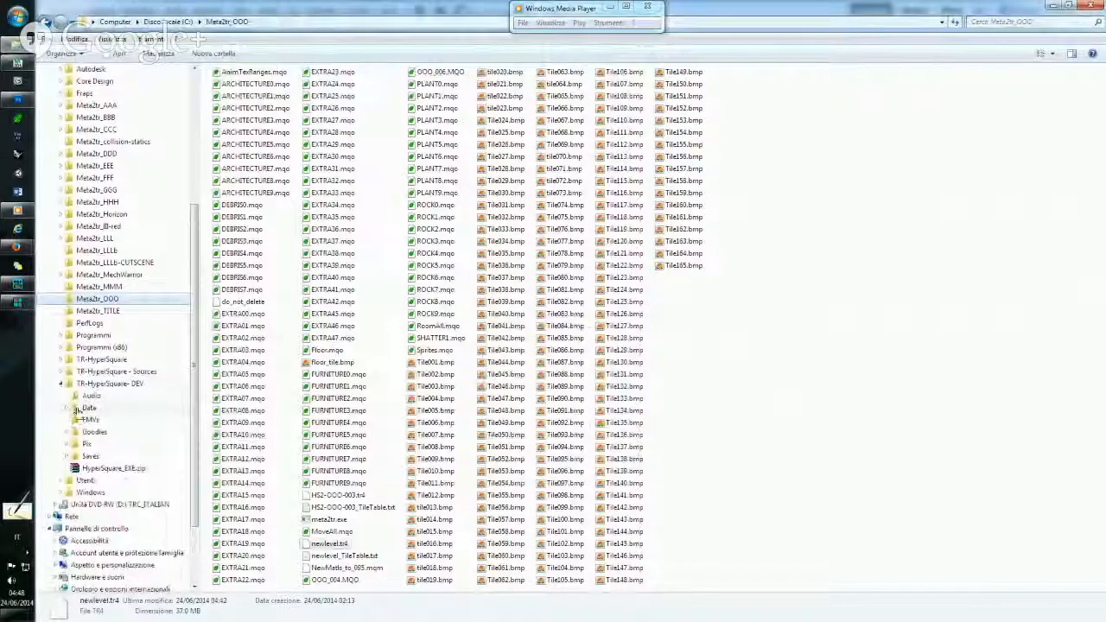
{"action": "left_click", "coordinate": [76, 408]}
{"action": "left_click", "coordinate": [251, 87]}
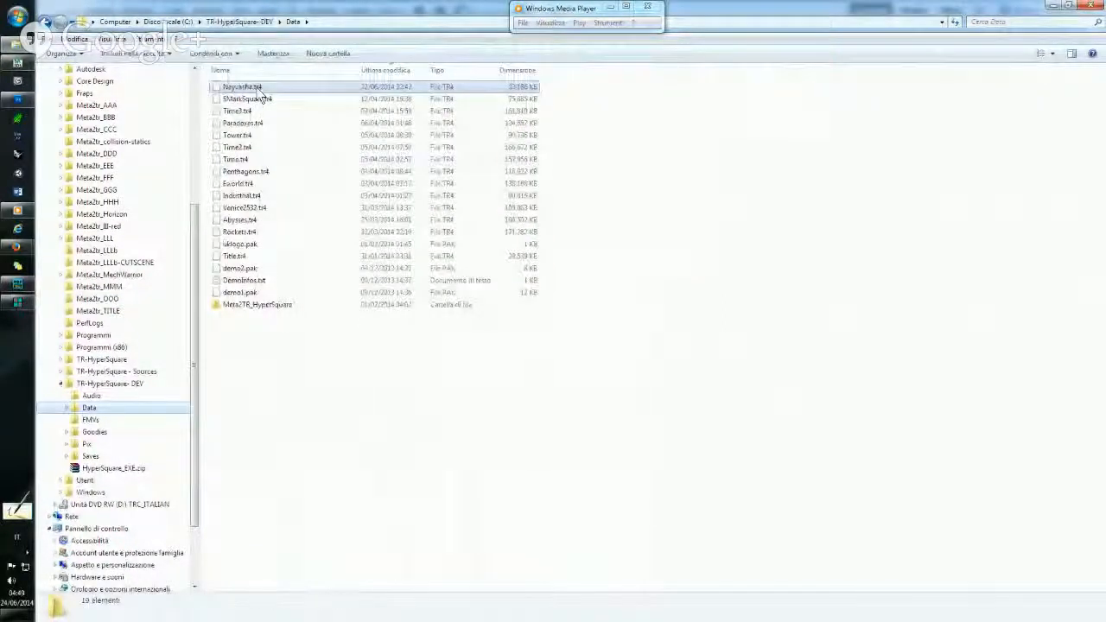
{"action": "key", "text": "Delete"}
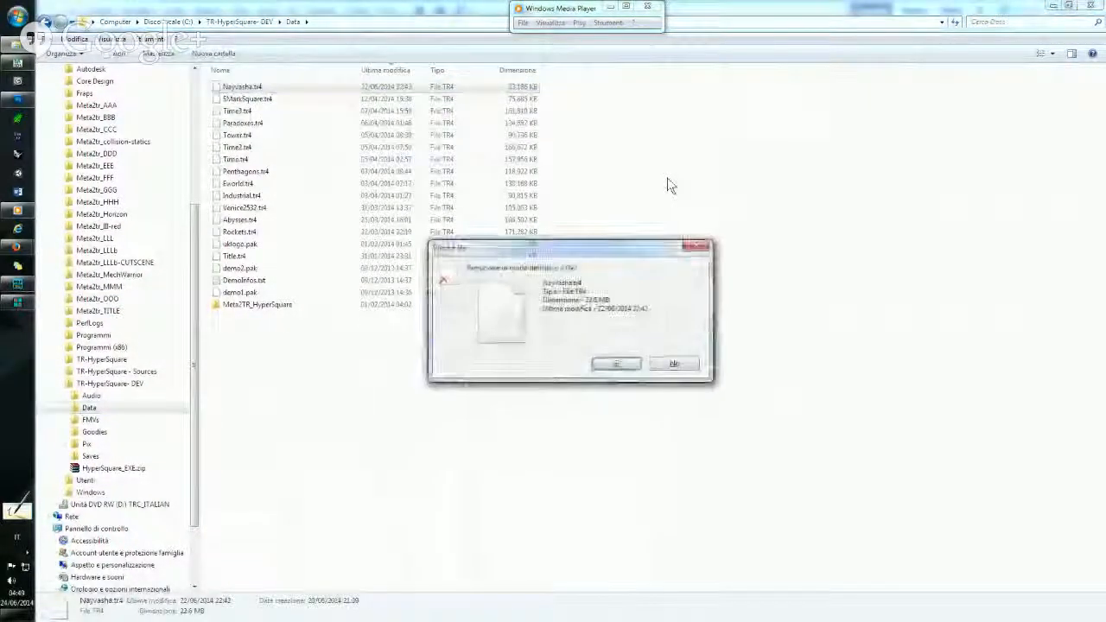
{"action": "key", "text": "Return"}
{"action": "key", "text": "ctrl+v"}
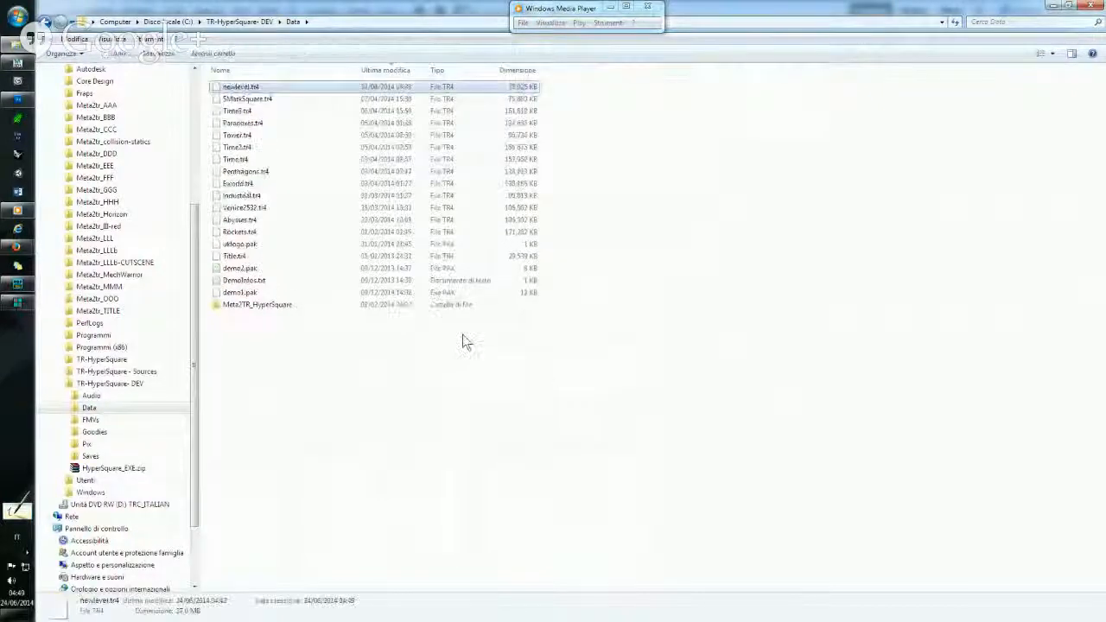
Rename newlevel.tr4 in the Data folder as Nayvasha.tr4.
{"action": "left_click", "coordinate": [243, 87]}
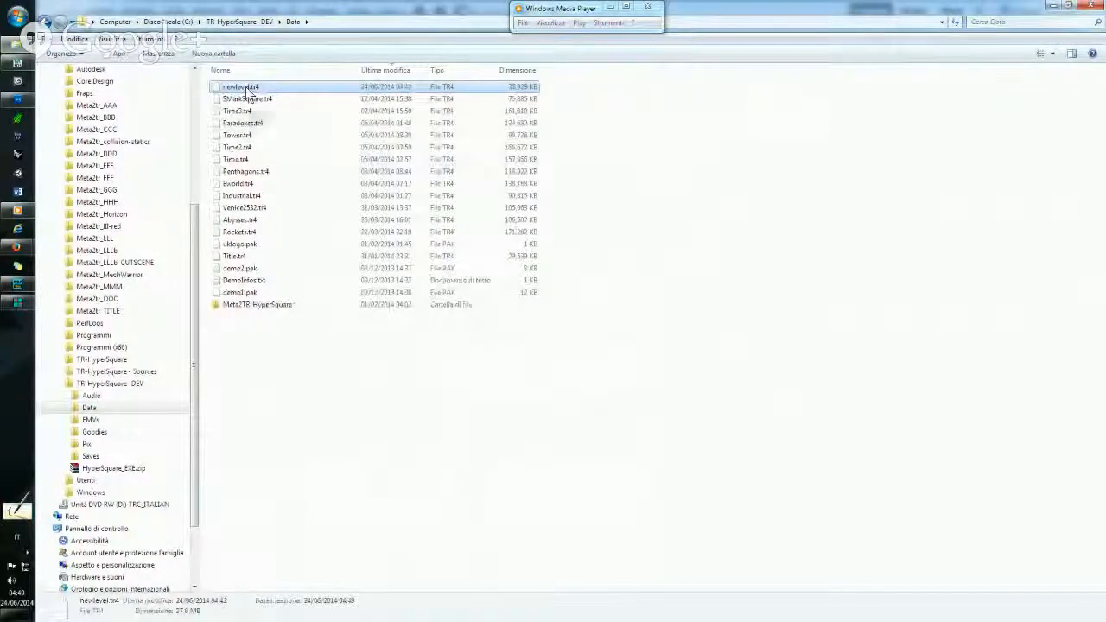
{"action": "type", "text": "Nayvas.tr4"}
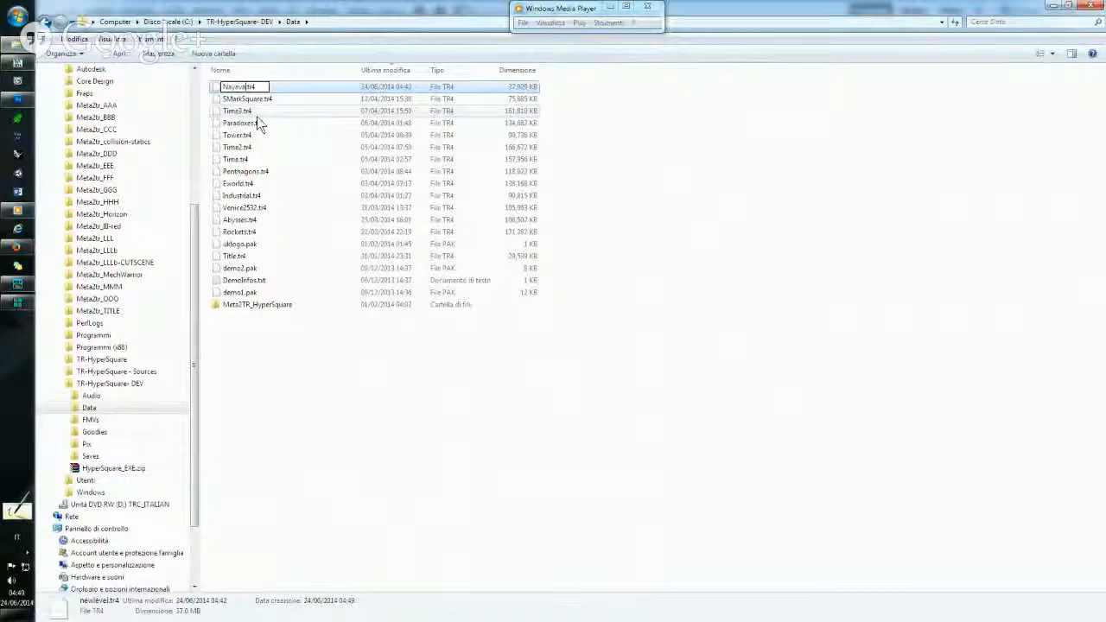
{"action": "type", "text": "sha"}
{"action": "key", "text": "Return"}
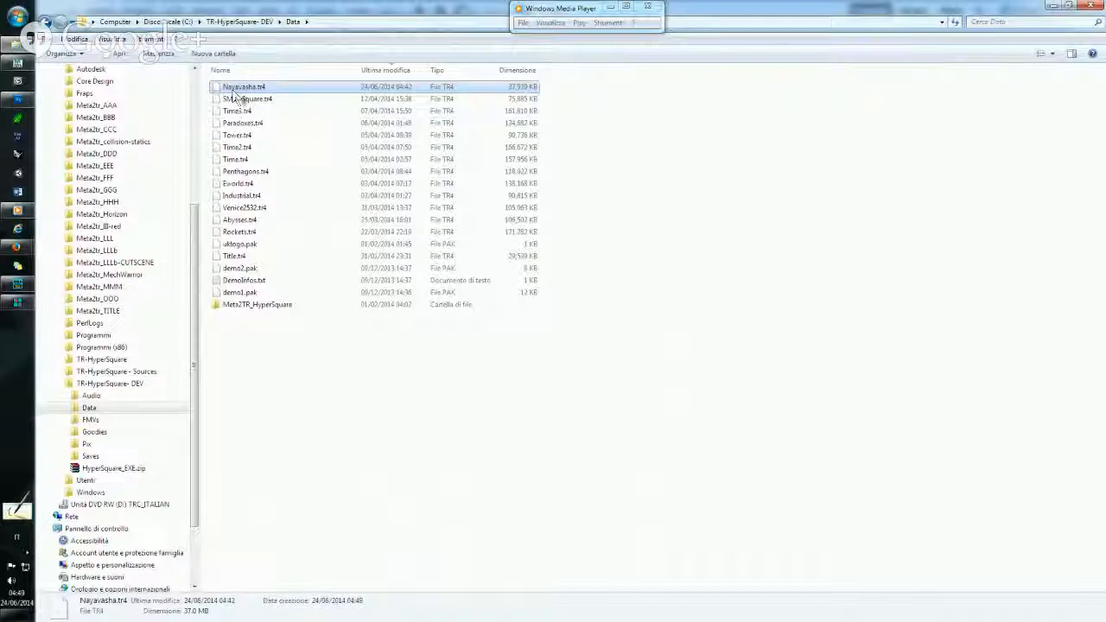
{"action": "left_click", "coordinate": [250, 88]}
{"action": "key", "text": "Return"}
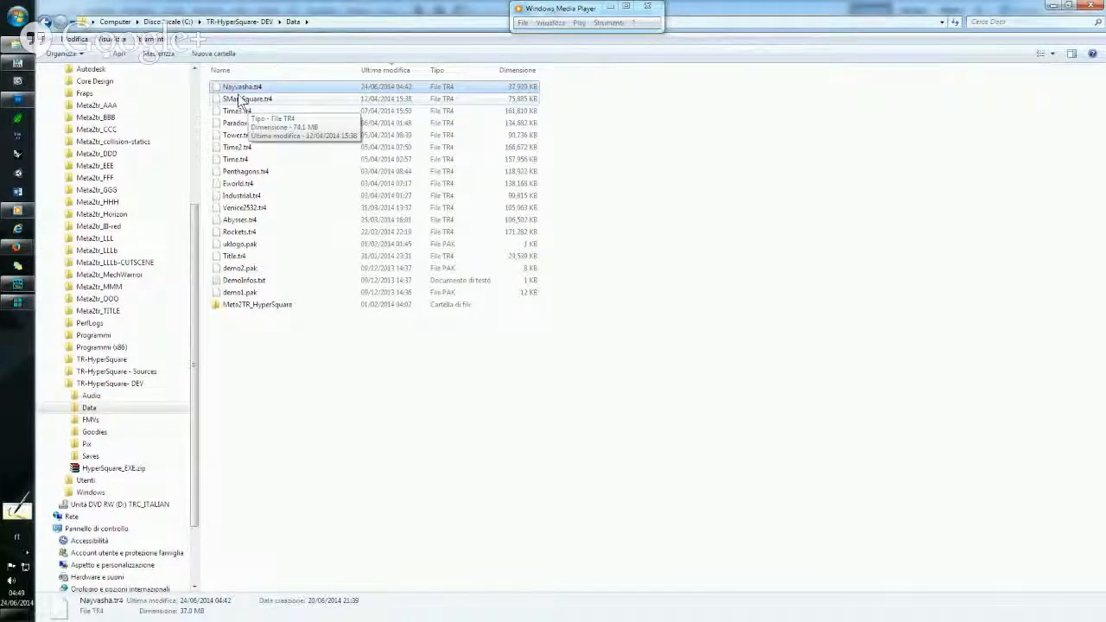
Go up to the TR-HyperSquare- DEV folder and launch HyperSquare.exe.
{"action": "left_click", "coordinate": [242, 23]}
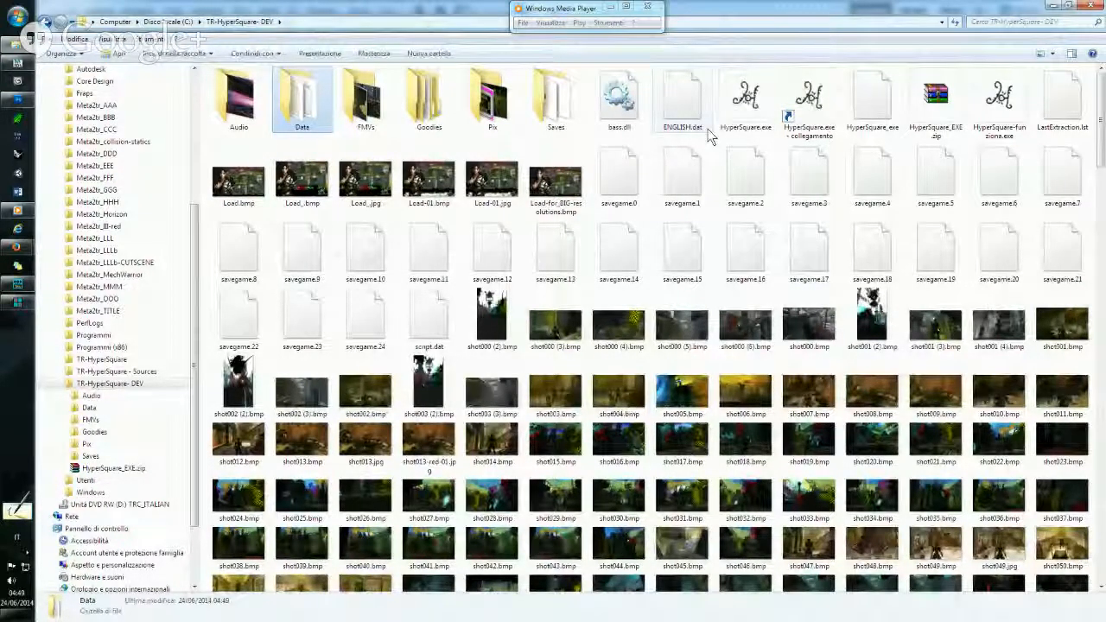
{"action": "mouse_move", "coordinate": [709, 136]}
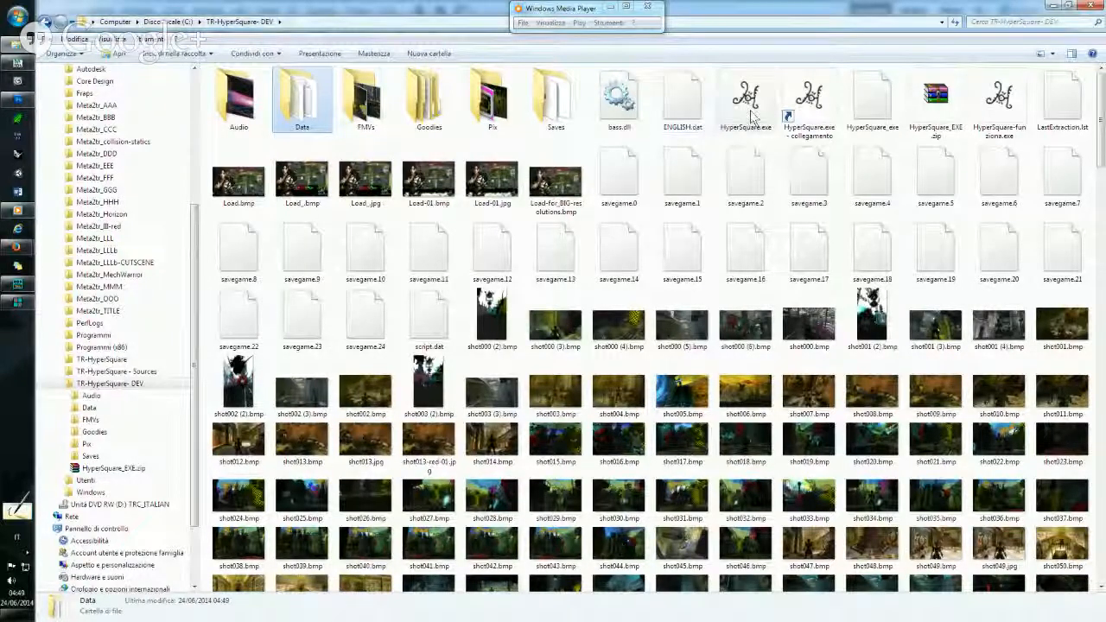
{"action": "mouse_move", "coordinate": [748, 102]}
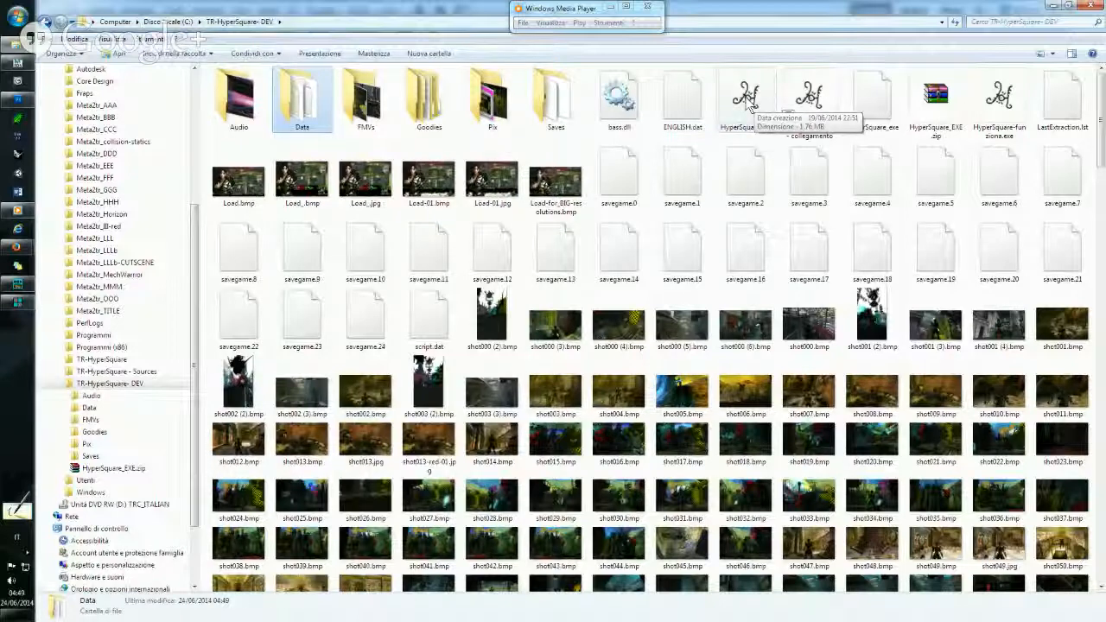
{"action": "left_click", "coordinate": [748, 102]}
{"action": "double_click", "coordinate": [748, 102]}
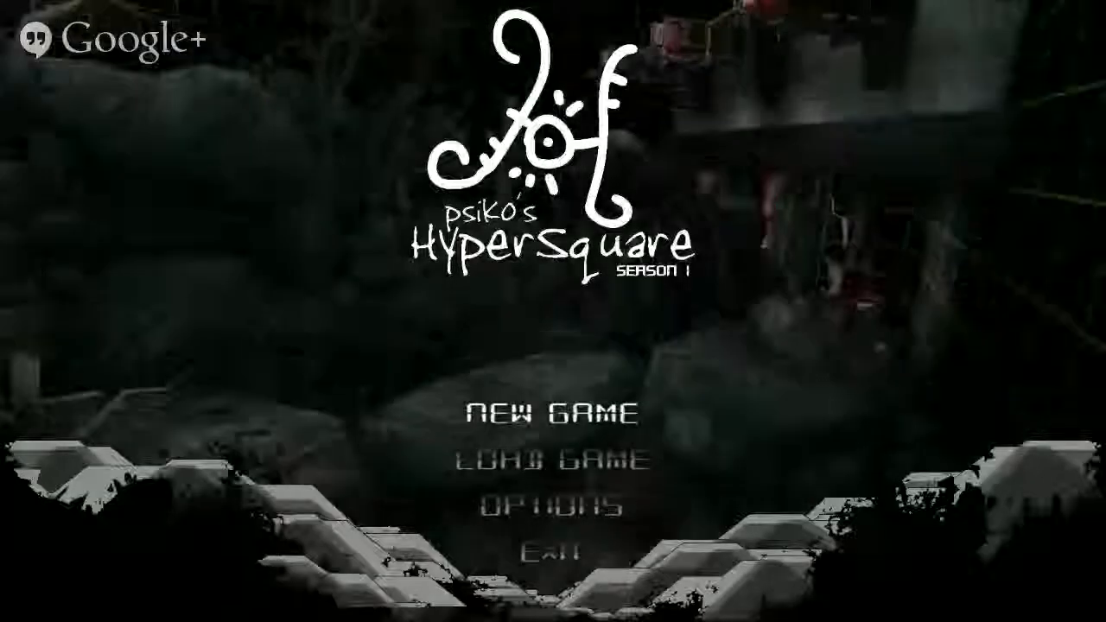
Start a new game in the Nayvasha Lake level.
{"action": "key", "text": "Return"}
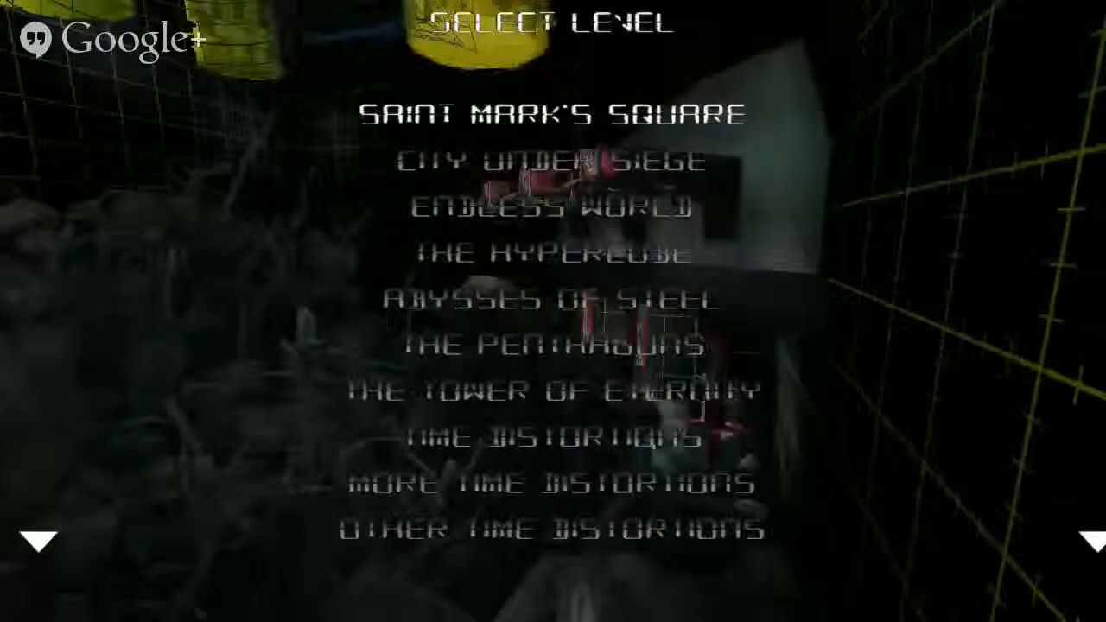
{"action": "key", "text": "Down"}
{"action": "key", "text": "Down"}
{"action": "key", "text": "Down"}
{"action": "key", "text": "Down"}
{"action": "key", "text": "Down"}
{"action": "key", "text": "Down"}
{"action": "key", "text": "Down"}
{"action": "key", "text": "Down"}
{"action": "key", "text": "Down"}
{"action": "key", "text": "Down"}
{"action": "key", "text": "Down"}
{"action": "key", "text": "Down"}
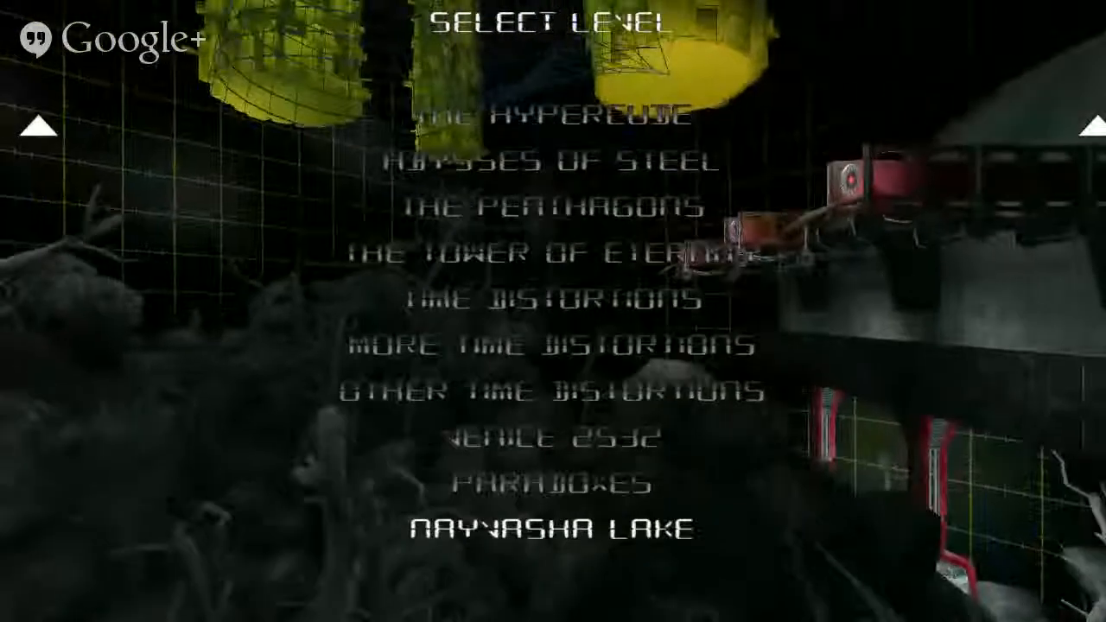
{"action": "key", "text": "Return"}
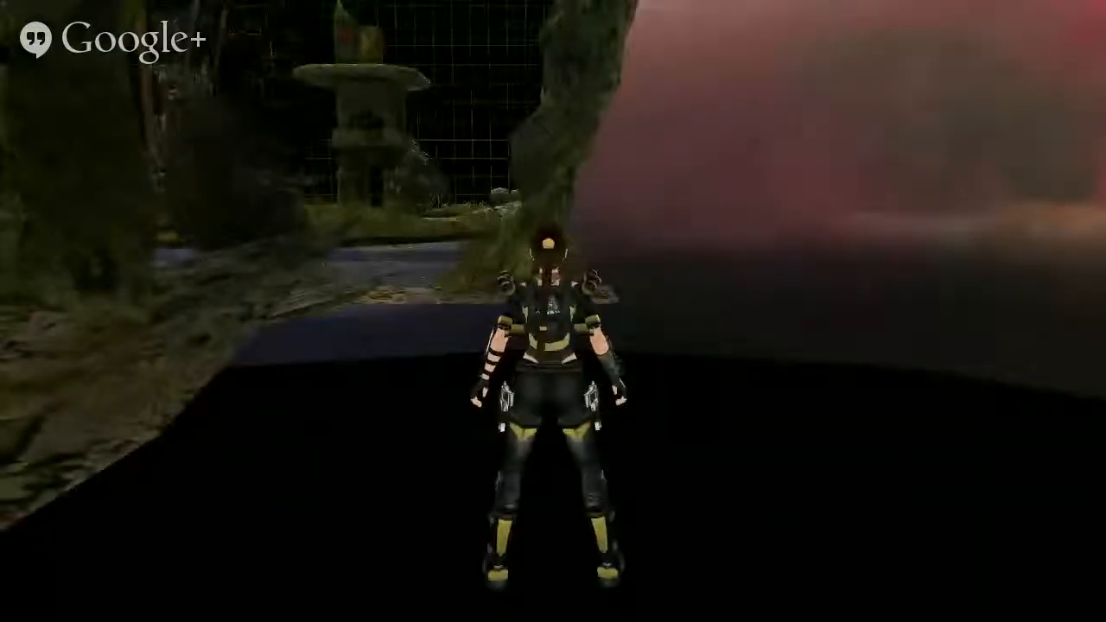
Run the character from the starting point over the rocks and through the shallow lake to examine the level's lighting.
{"action": "key", "text": "w"}
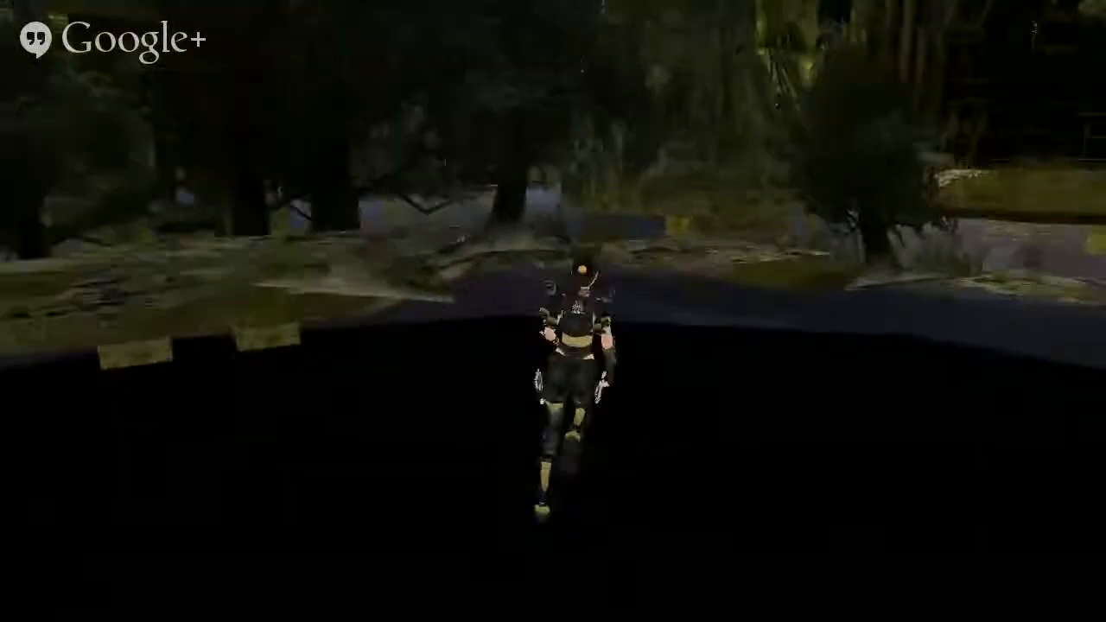
{"action": "key", "text": "w"}
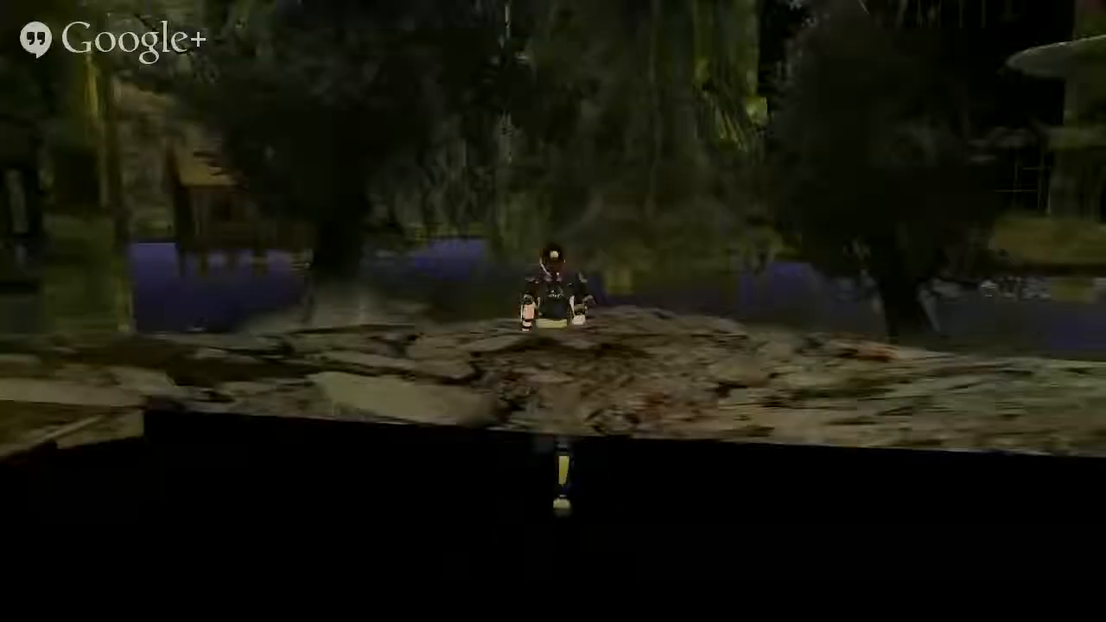
{"action": "key", "text": "w"}
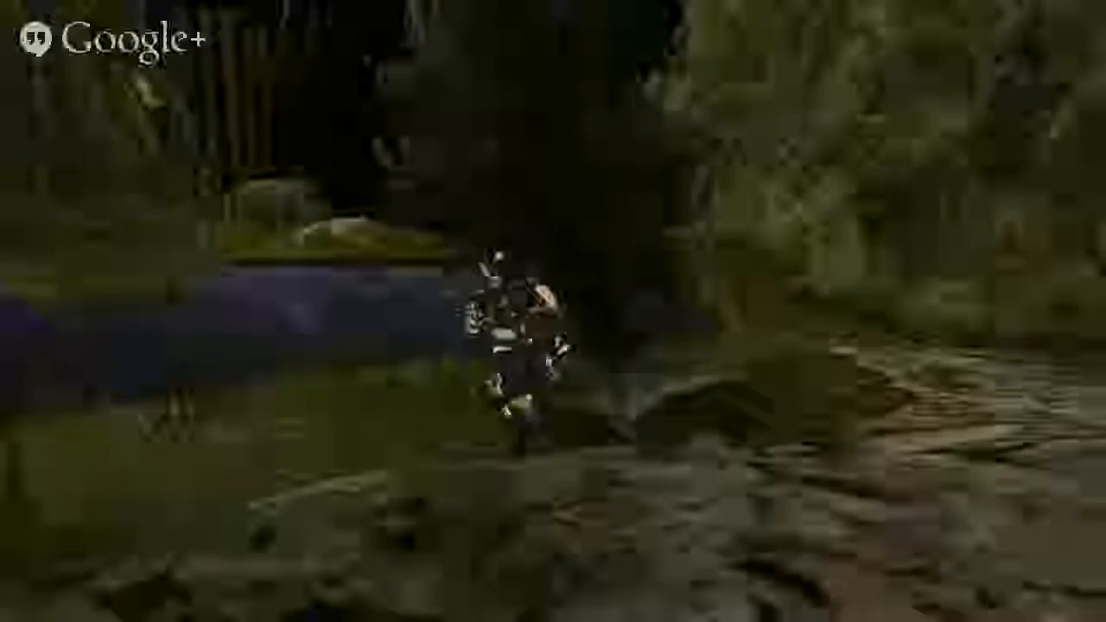
{"action": "key", "text": "w"}
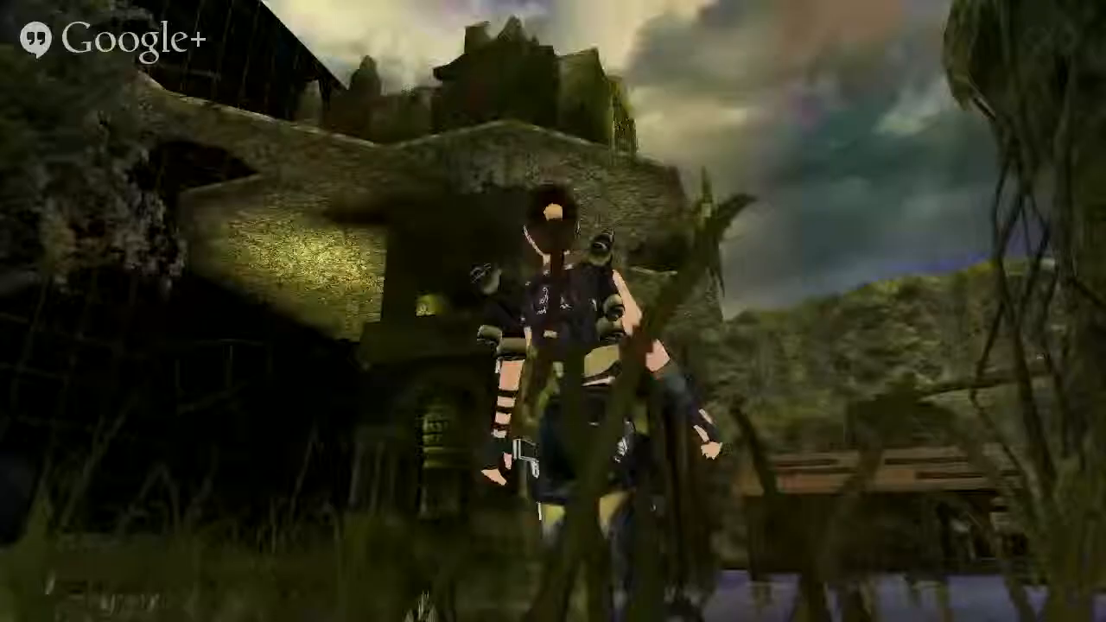
{"action": "key", "text": "w"}
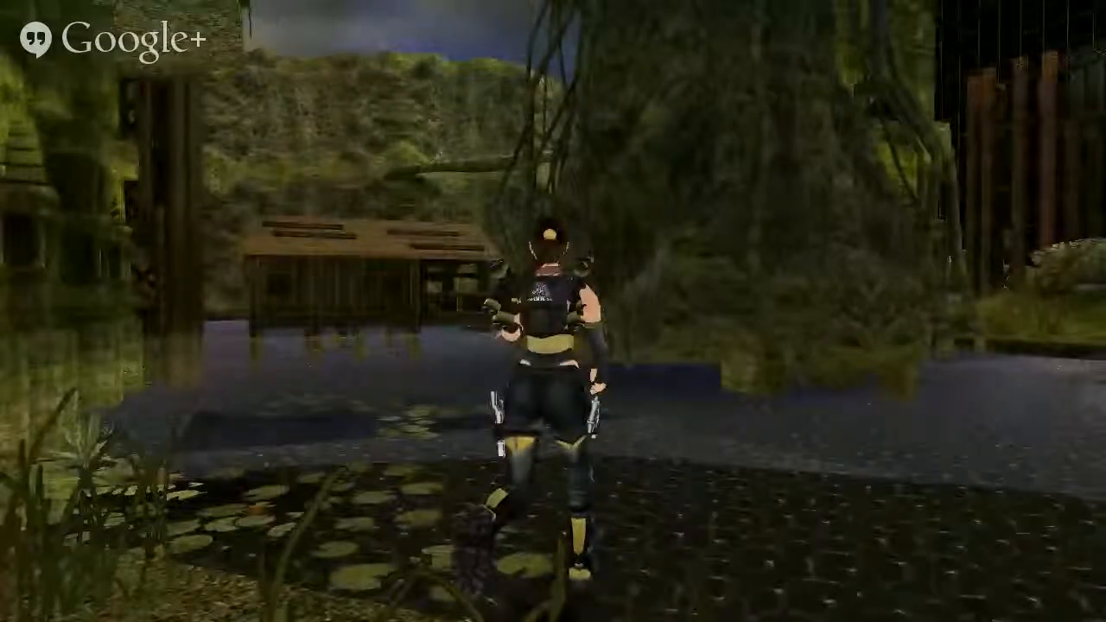
{"action": "key", "text": "w"}
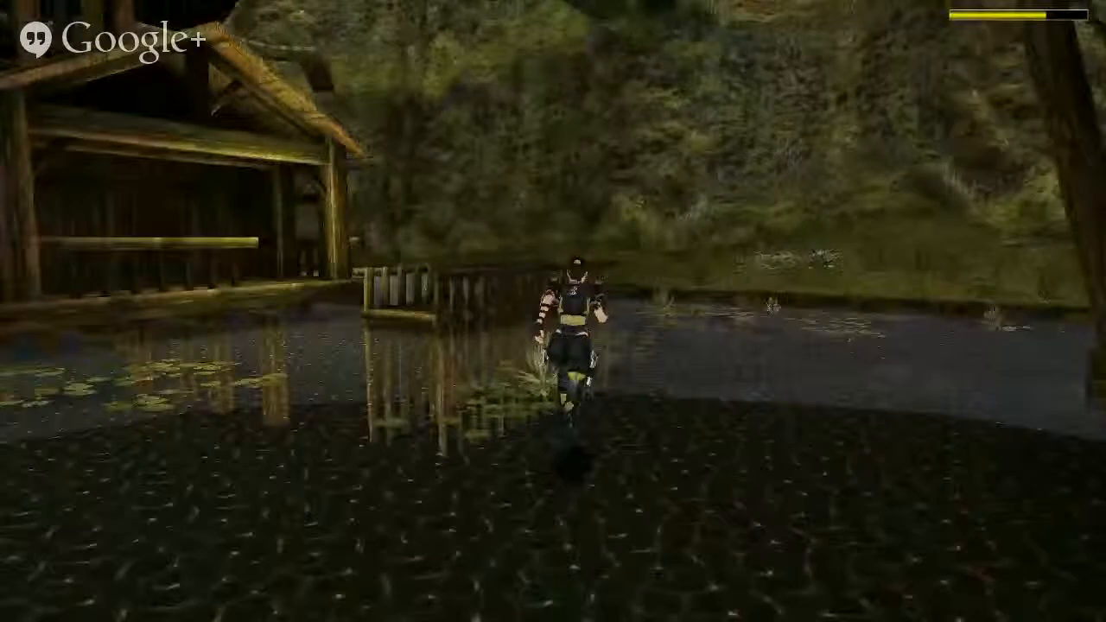
Examine the wooden pavilion, the footbridge and the lily pads around the stilted buildings by running past them.
{"action": "key", "text": "Left"}
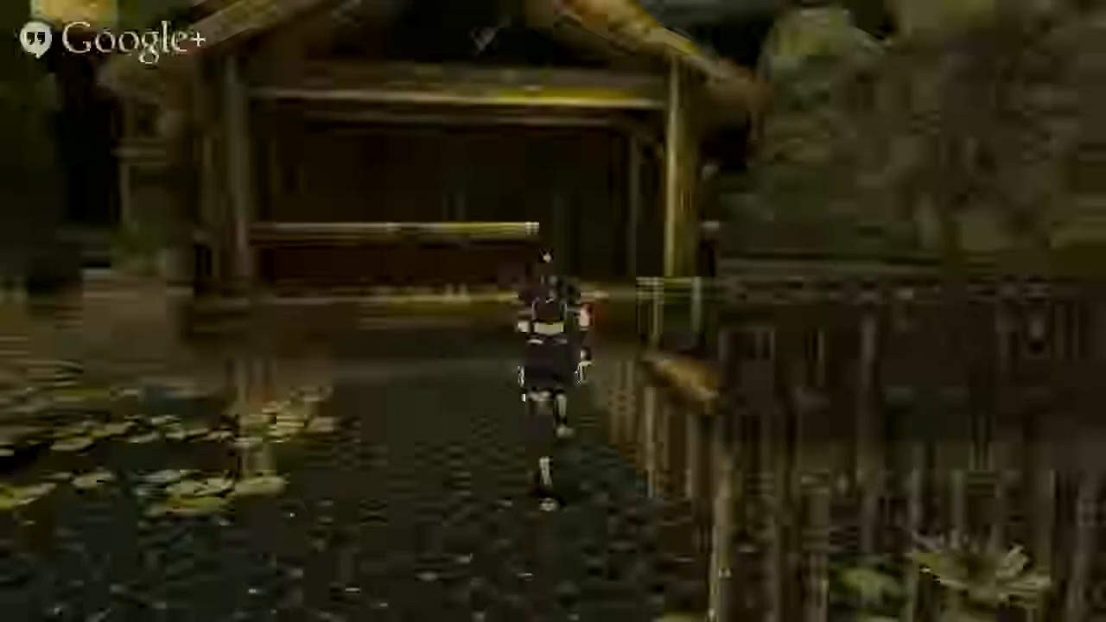
{"action": "key", "text": "Up"}
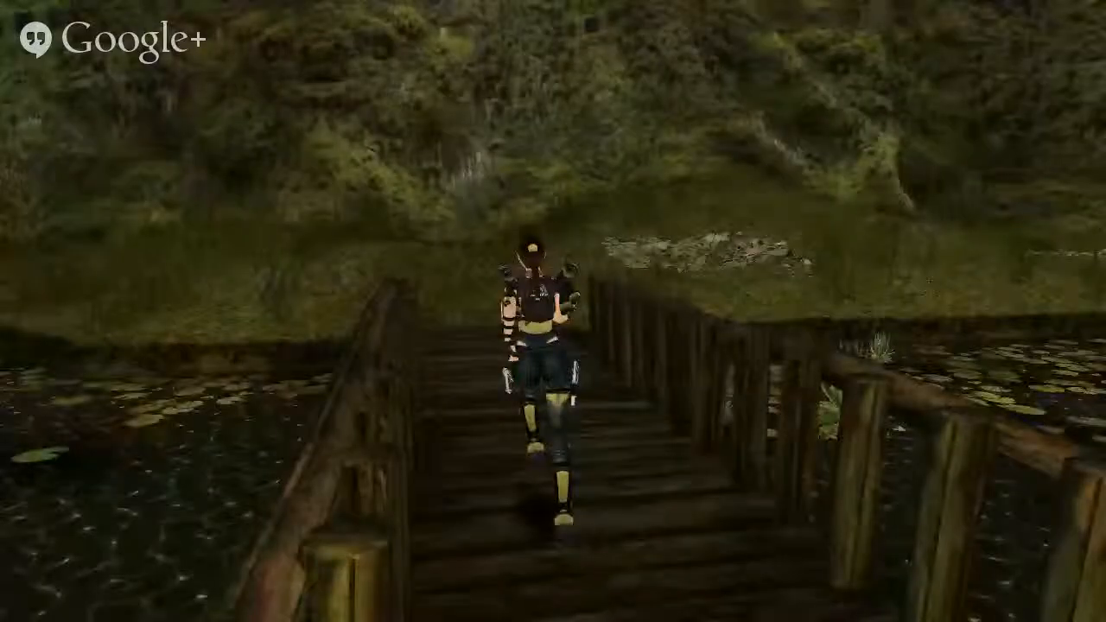
{"action": "key", "text": "Left"}
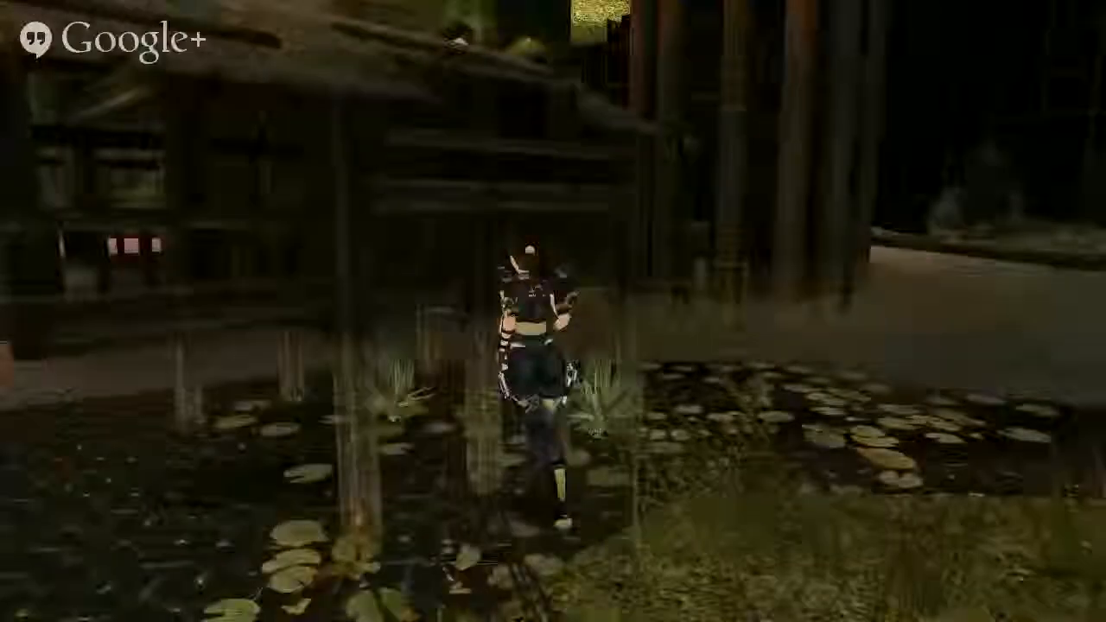
{"action": "key", "text": "Right"}
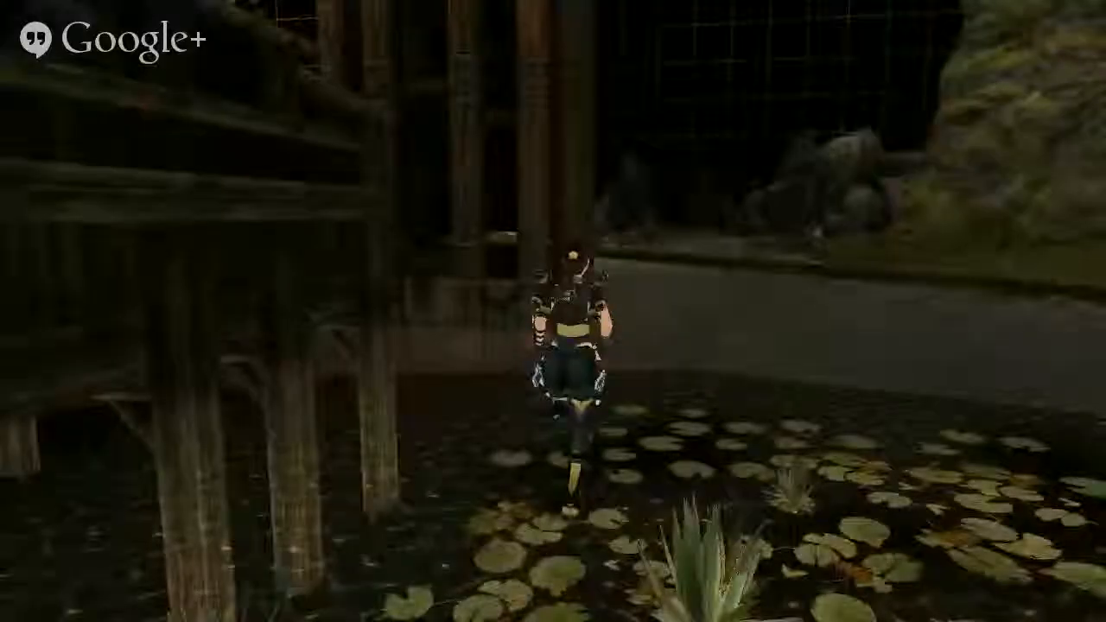
{"action": "key", "text": "Right"}
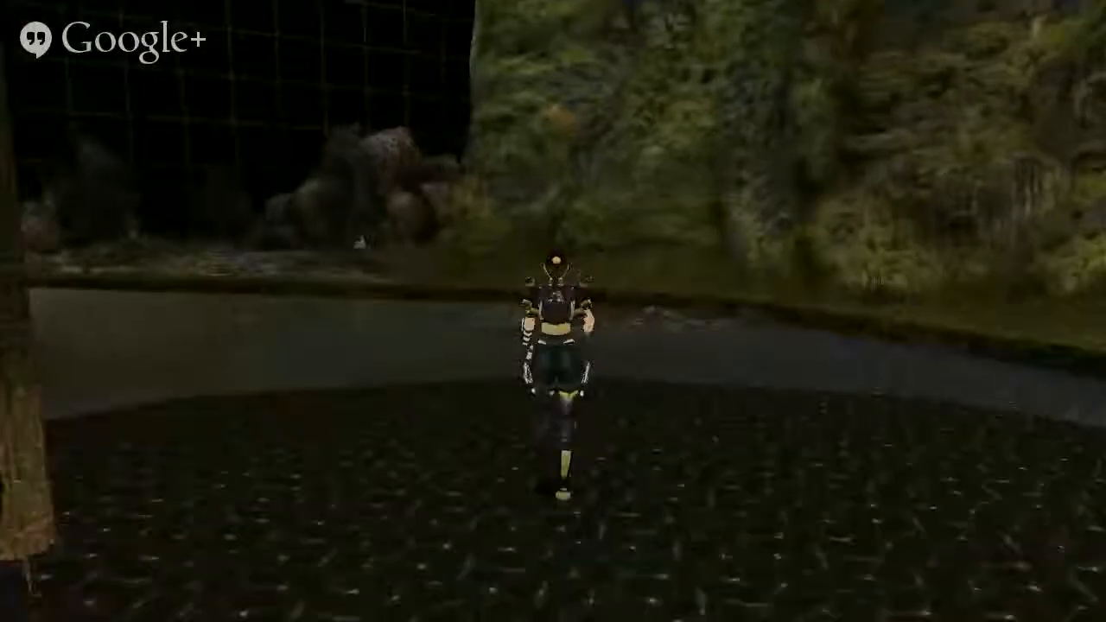
Cross the water to the grassy bank with the boulders and inspect the dark trees and tall wooden posts there.
{"action": "key", "text": "Left"}
{"action": "key", "text": "Right"}
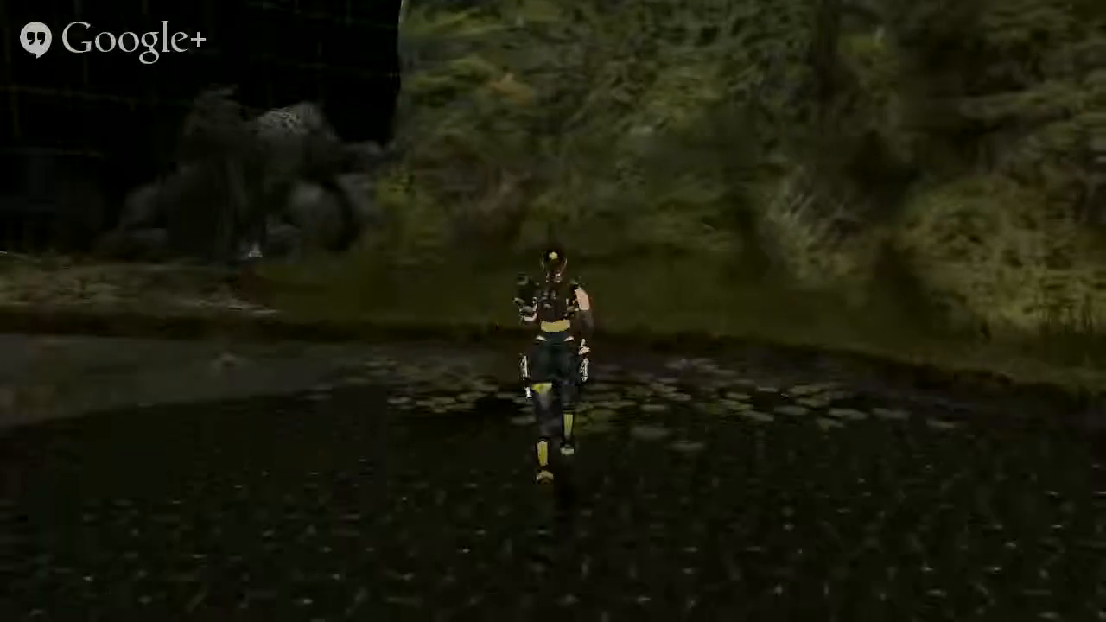
{"action": "key", "text": "Left"}
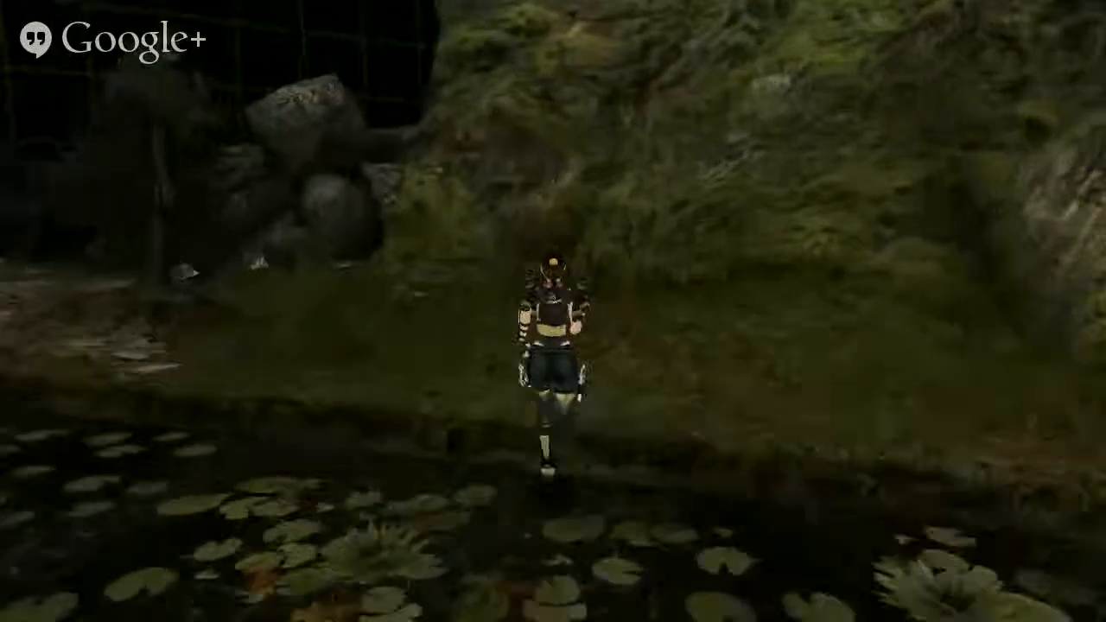
{"action": "key", "text": "Left"}
{"action": "key", "text": "Up"}
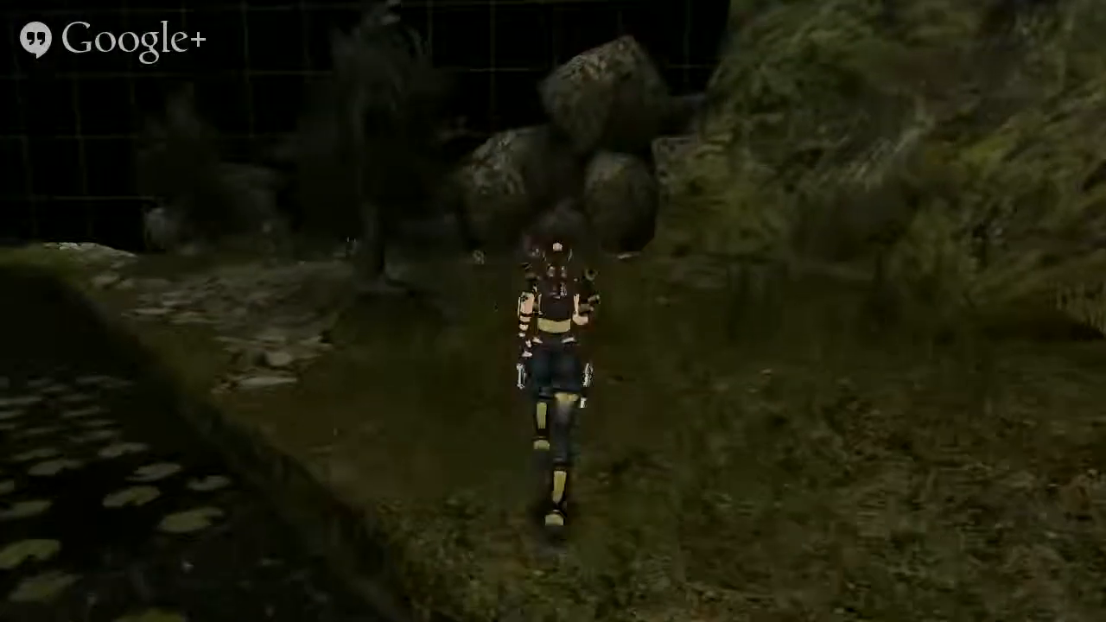
{"action": "key", "text": "Left"}
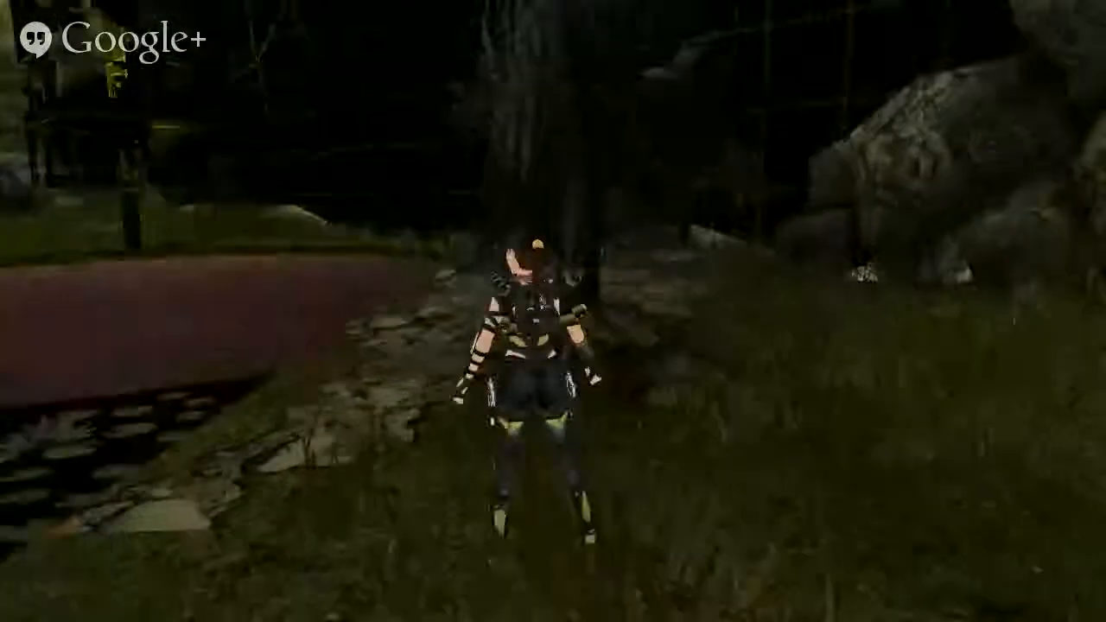
{"action": "key", "text": "Left"}
{"action": "key", "text": "Up"}
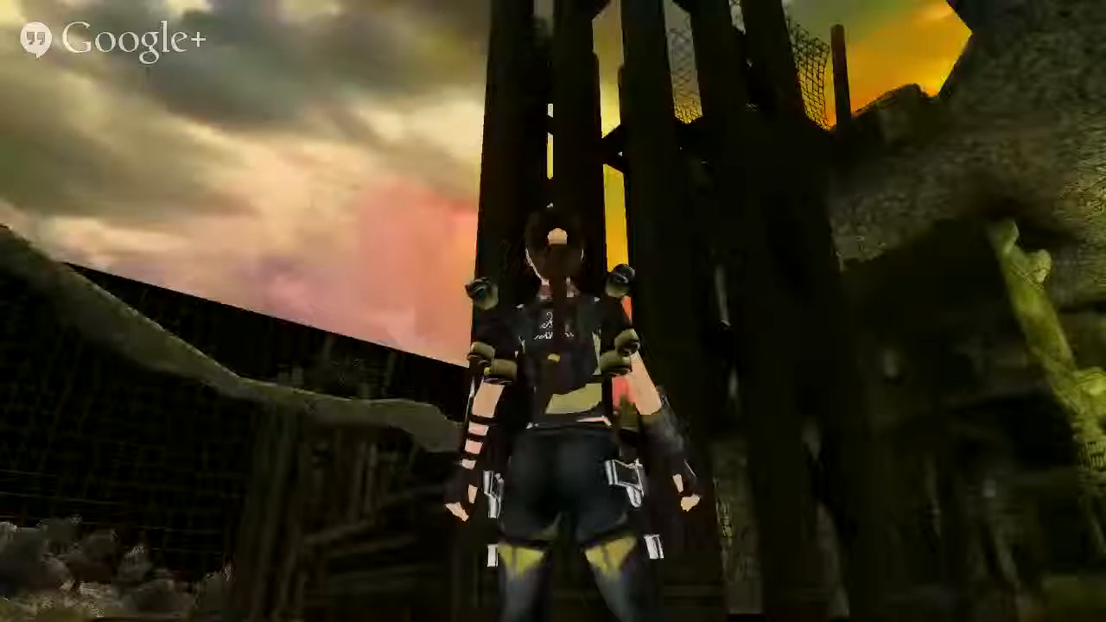
Run along the shore and beneath the stilted building to the wooden footbridge, and examine the lake from there.
{"action": "key", "text": "Up"}
{"action": "key", "text": "Left"}
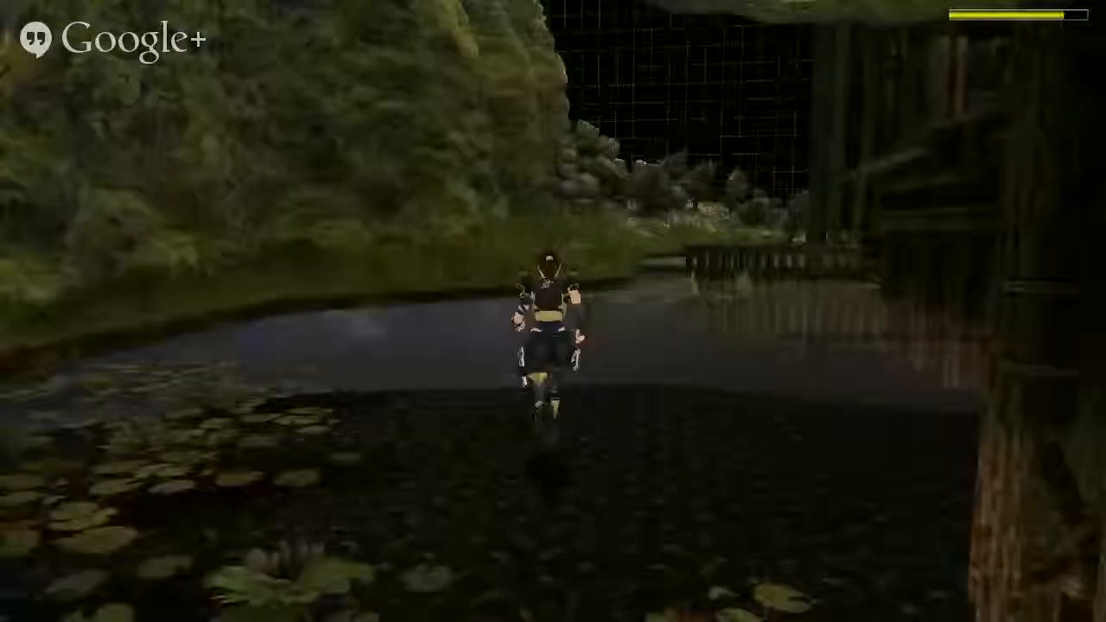
{"action": "key", "text": "Right"}
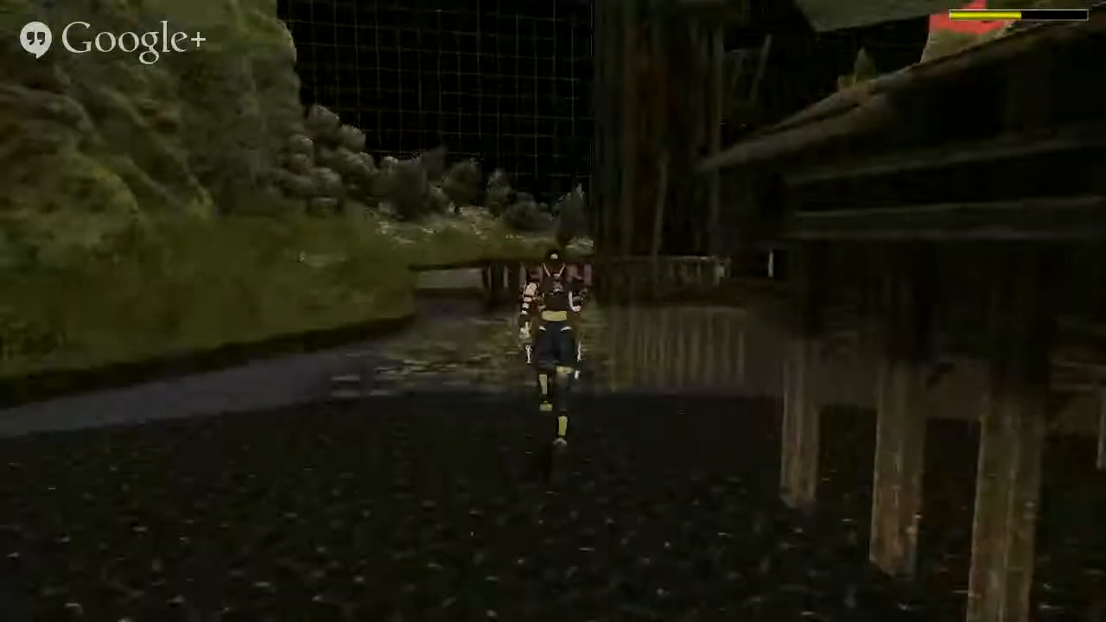
{"action": "key", "text": "Left"}
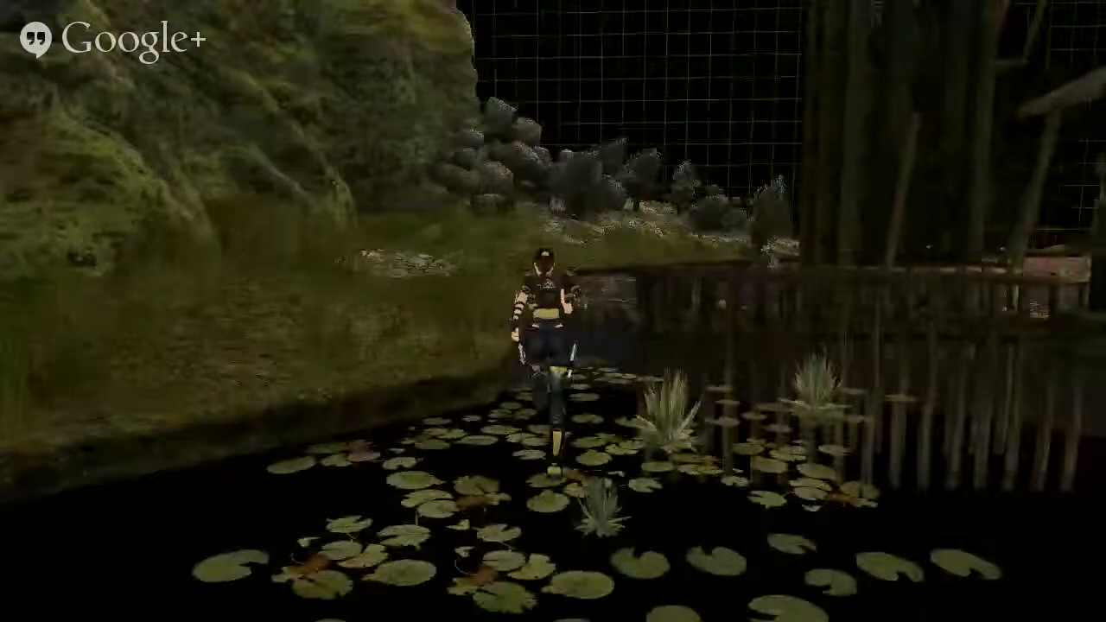
{"action": "key", "text": "Right"}
{"action": "key", "text": "Up"}
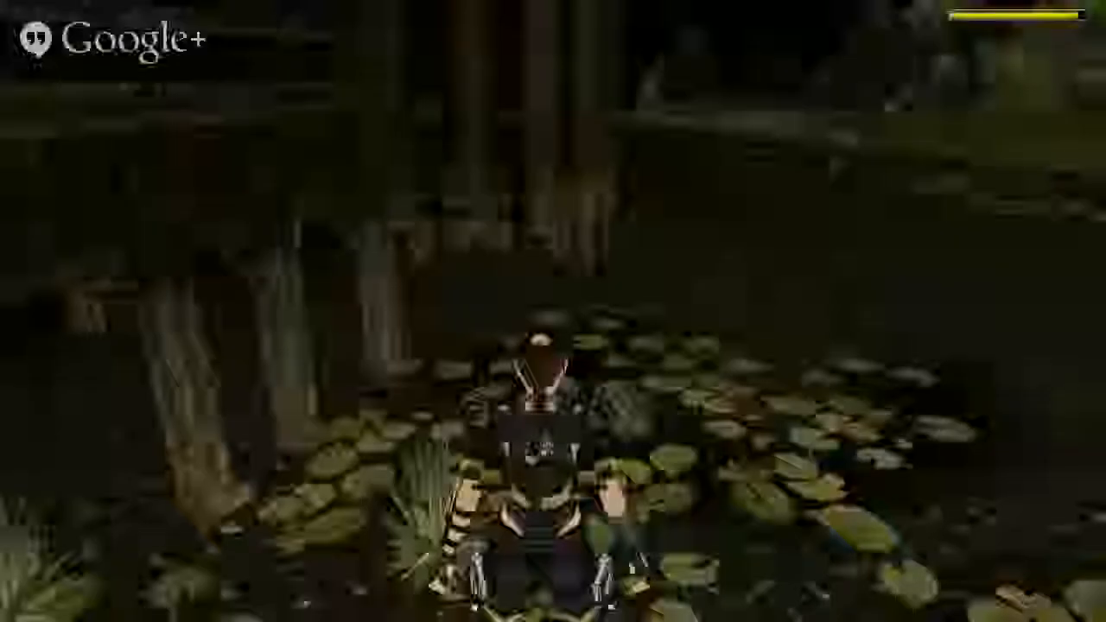
{"action": "key", "text": "Up"}
{"action": "key", "text": "Left"}
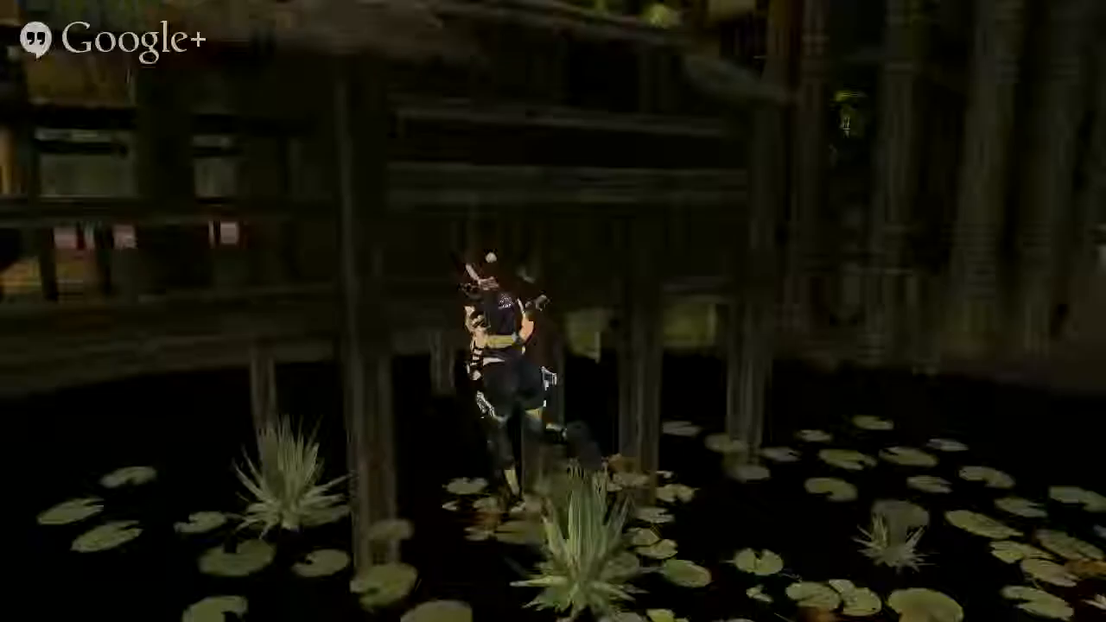
{"action": "key", "text": "Left"}
{"action": "key", "text": "Left"}
{"action": "key", "text": "Up"}
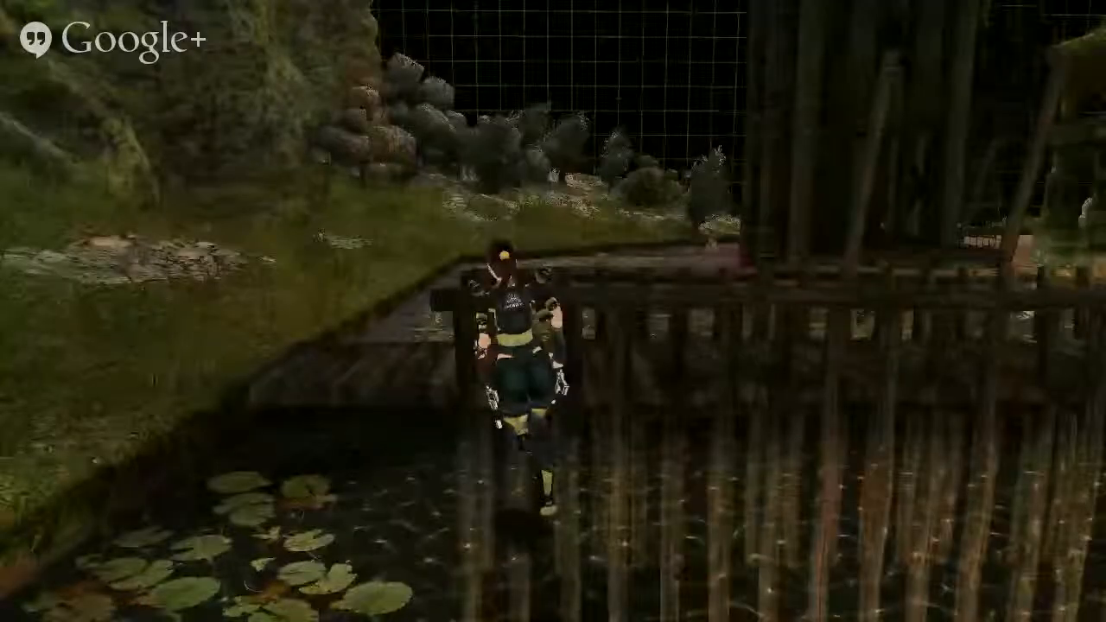
{"action": "key", "text": "Right"}
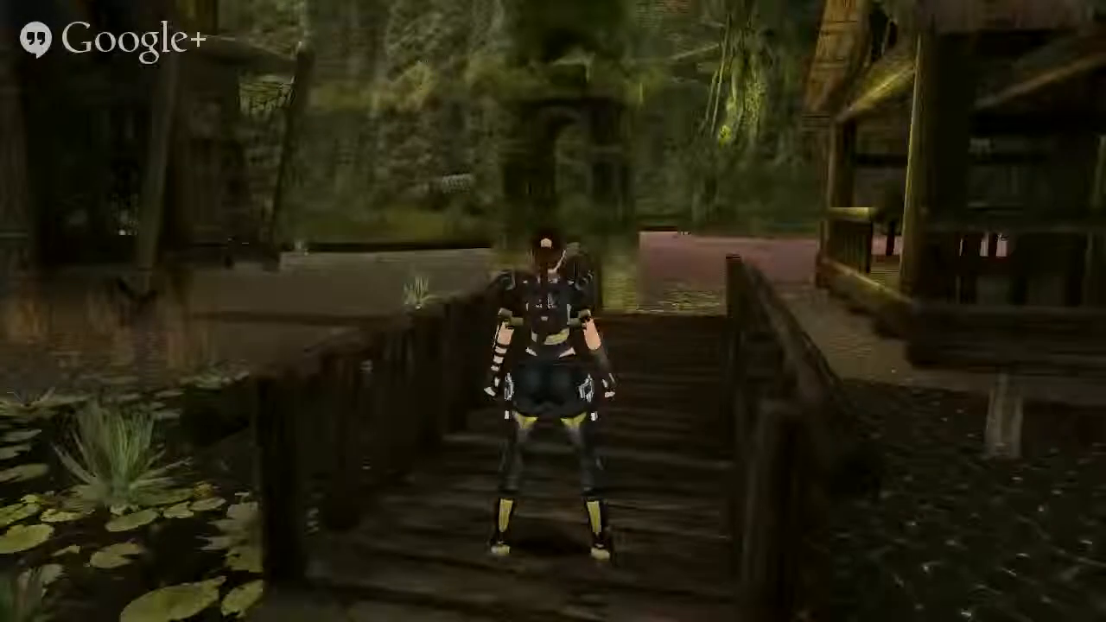
{"action": "key", "text": "Left"}
{"action": "key", "text": "alt"}
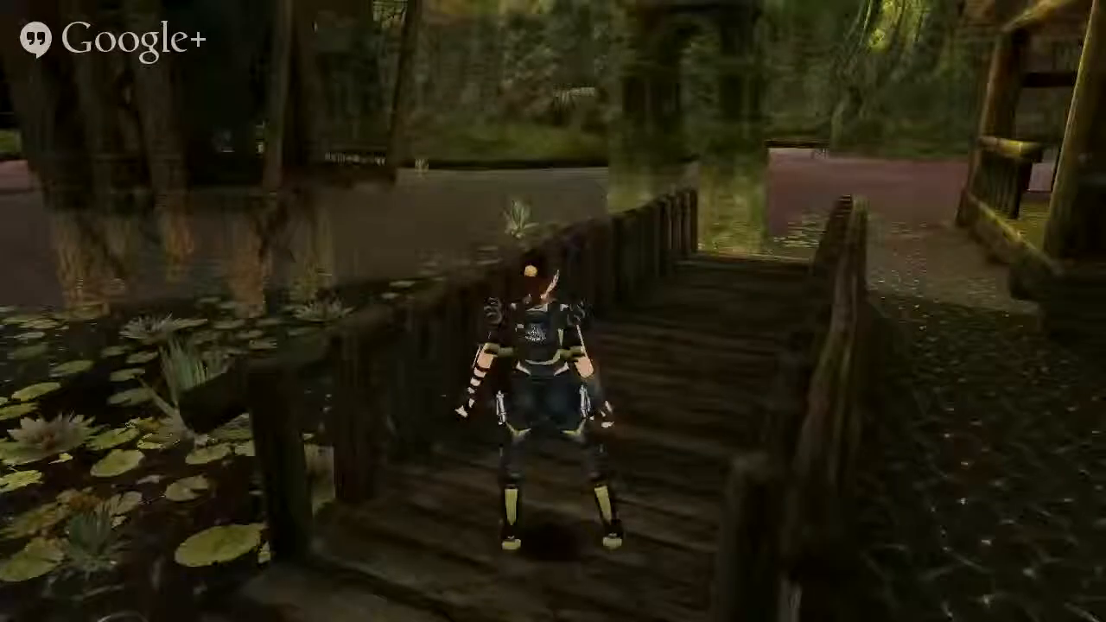
Run around the wooden footbridge and jump towards the stilted building's railing to examine the lighting on the bridge and shore.
{"action": "key", "text": "Left"}
{"action": "key", "text": "Up"}
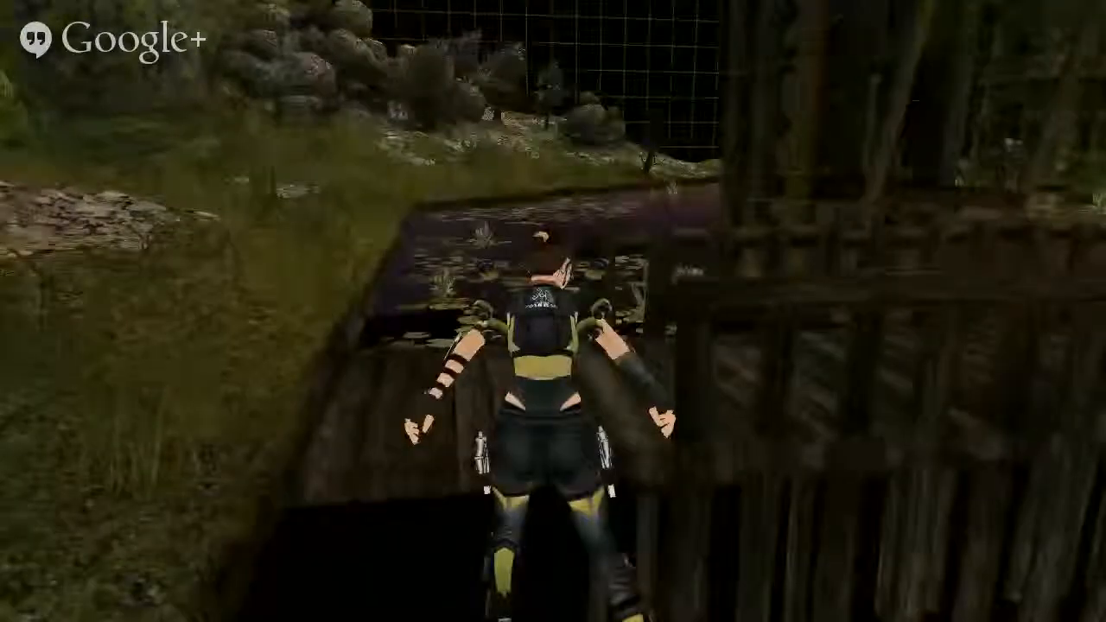
{"action": "key", "text": "w"}
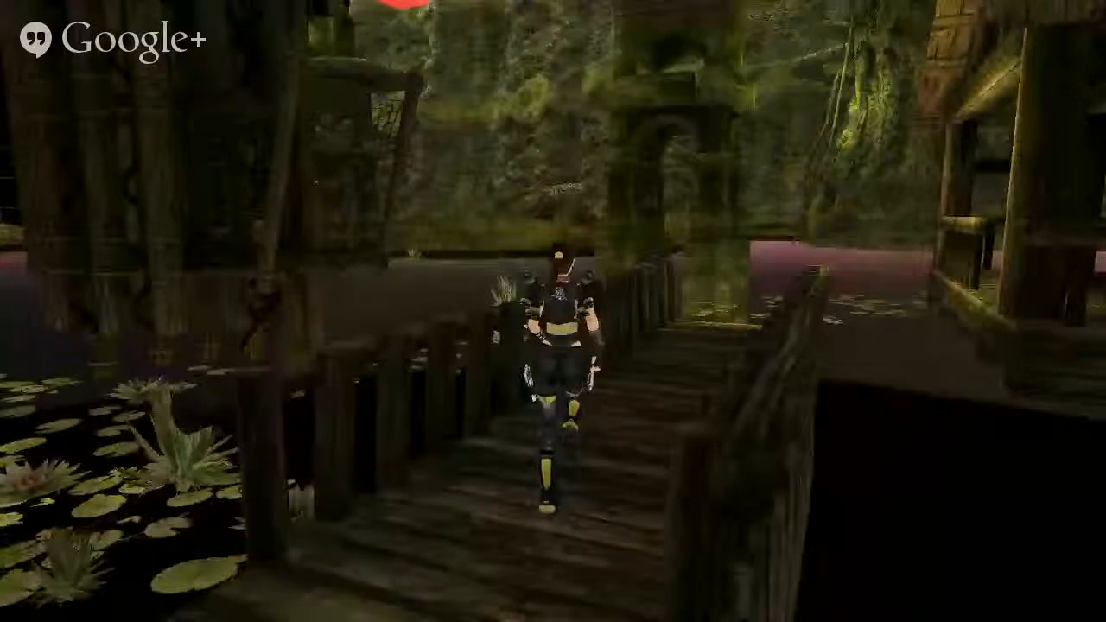
{"action": "key", "text": "w"}
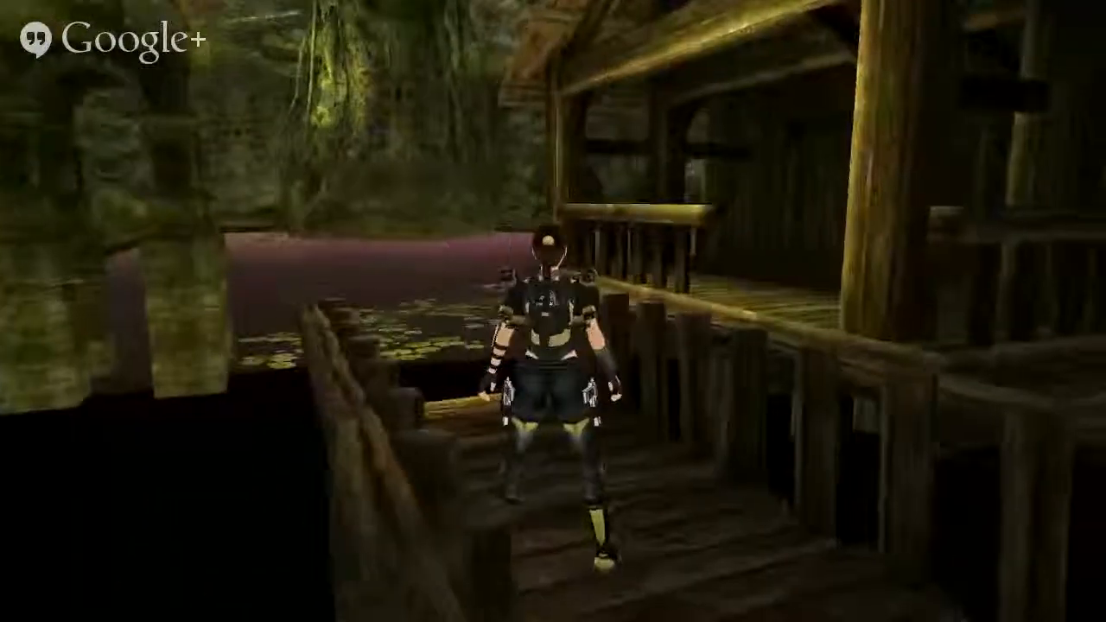
{"action": "key", "text": "w"}
{"action": "key", "text": "space"}
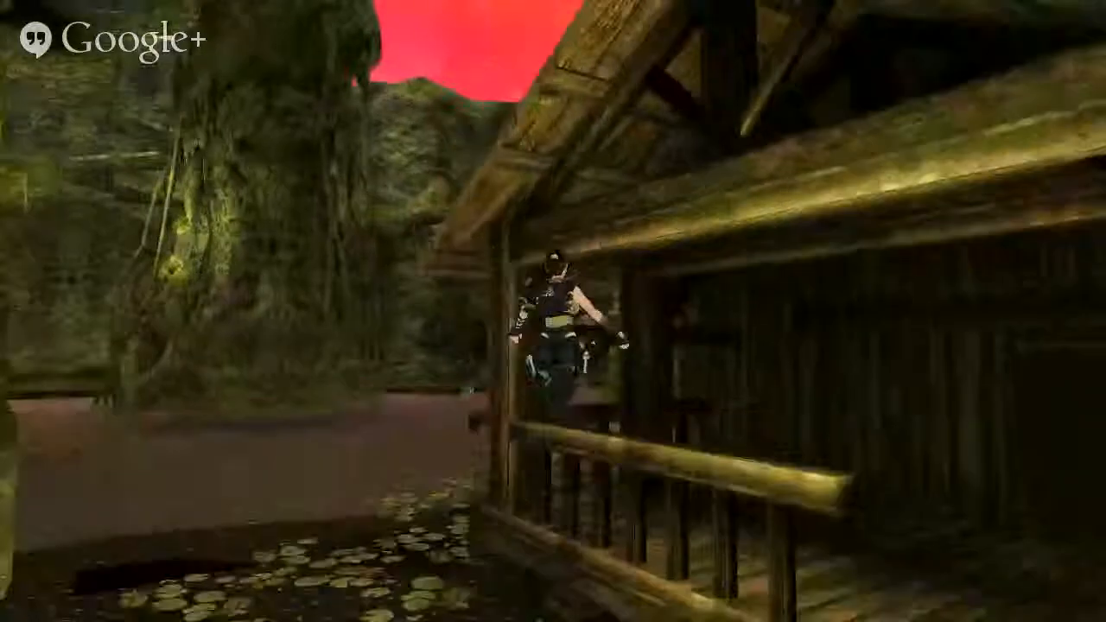
Examine the stilted building's wooden deck by crossing it, and run back over the footbridge towards the lake.
{"action": "key", "text": "w"}
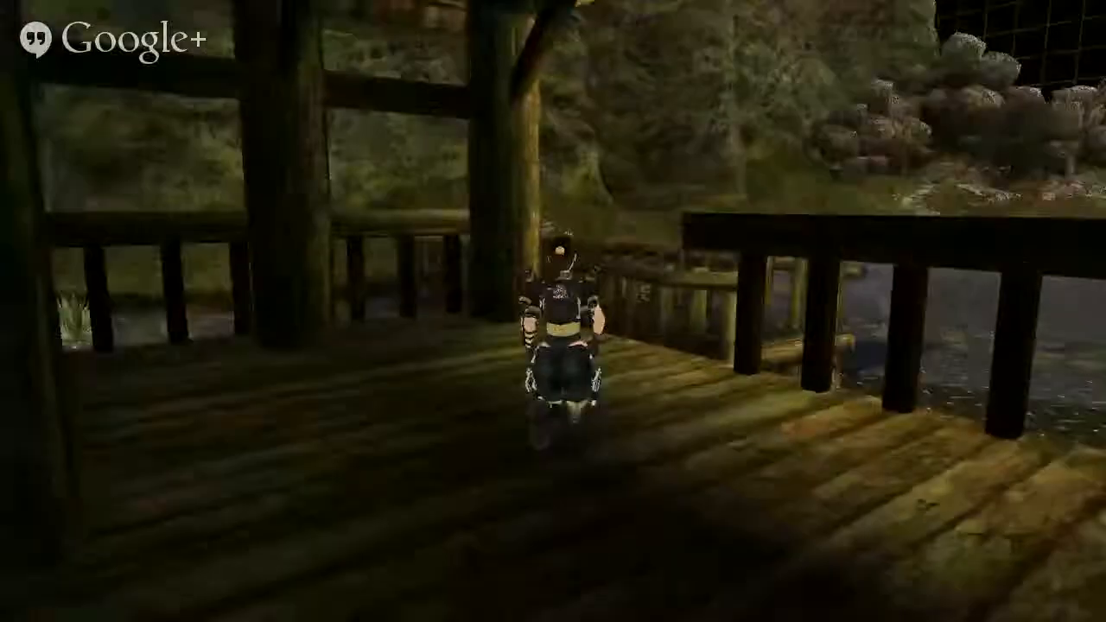
{"action": "key", "text": "w"}
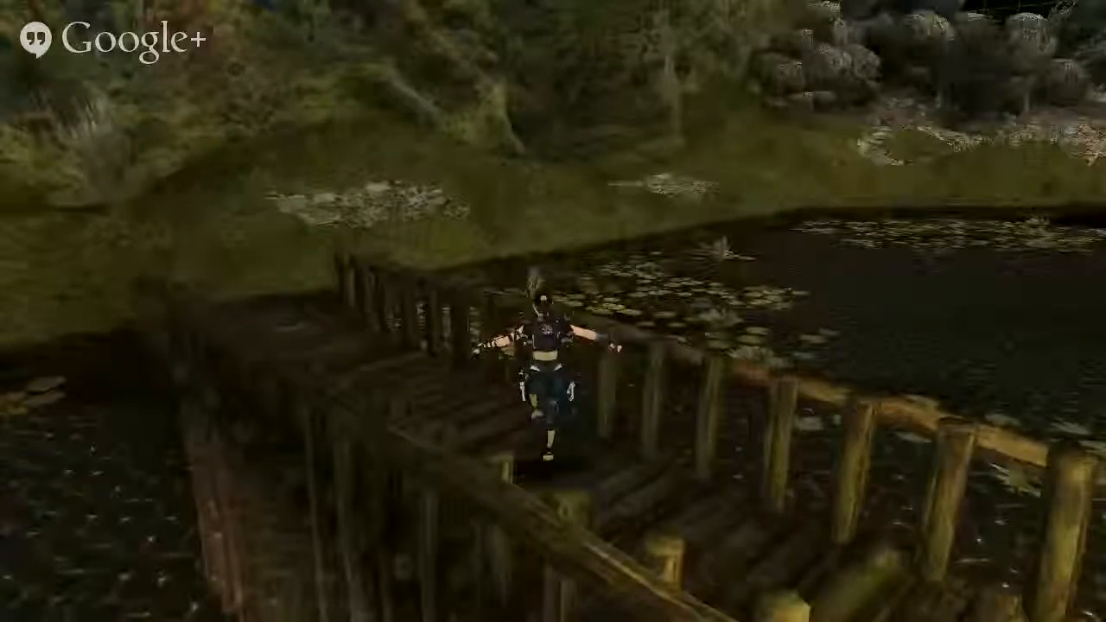
{"action": "key", "text": "w"}
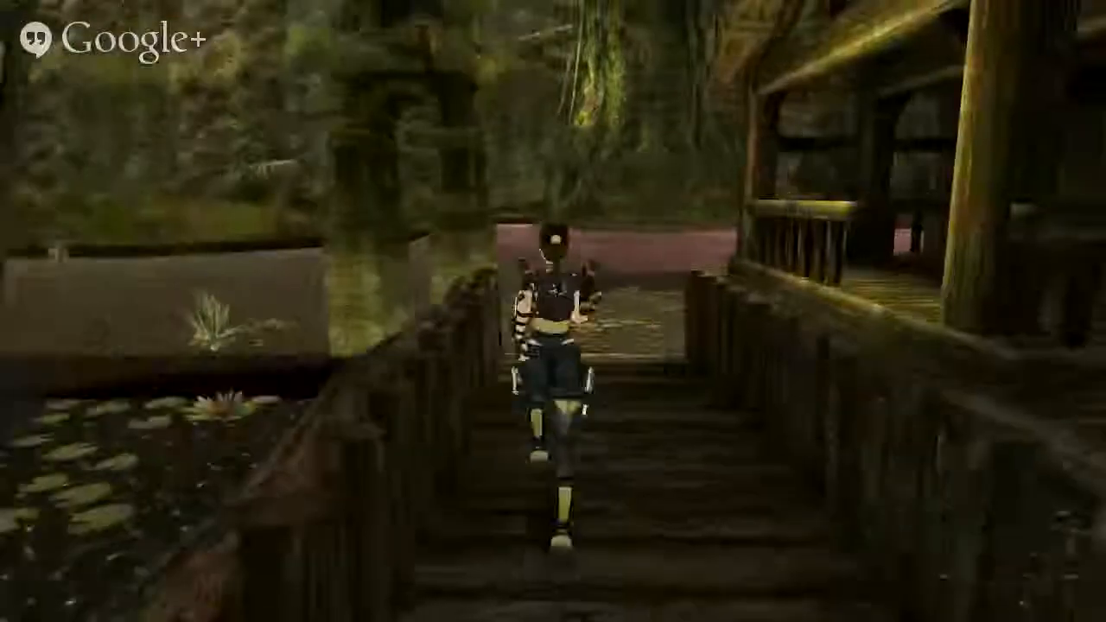
{"action": "key", "text": "w"}
{"action": "key", "text": "space"}
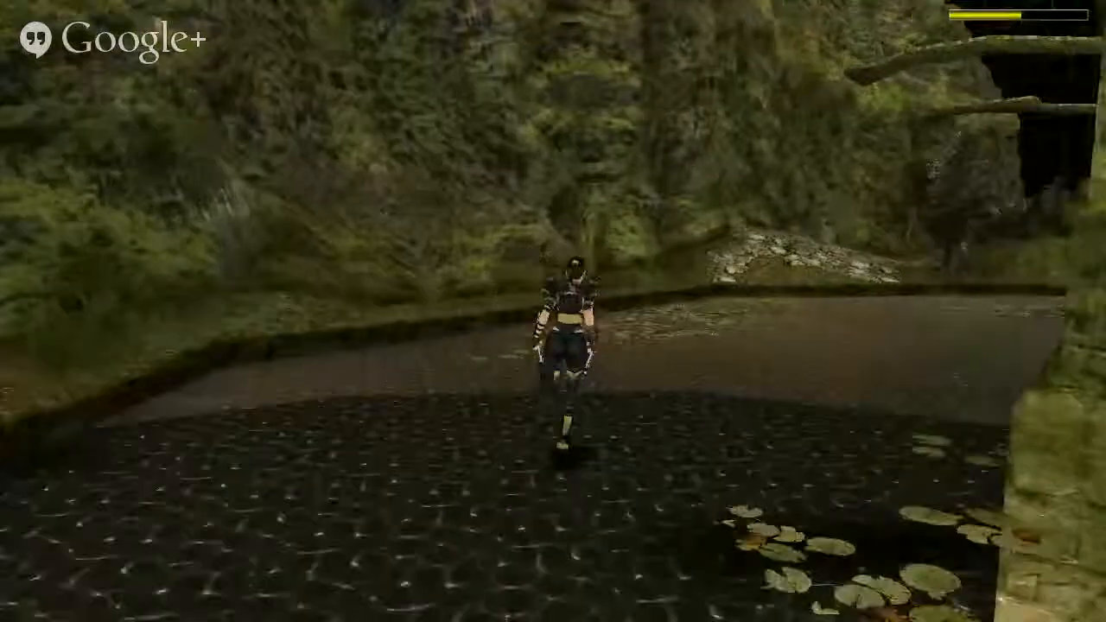
Run across the open lake towards the lily pads and examine the cliffs, sky and distant ruins.
{"action": "key", "text": "w"}
{"action": "key", "text": "space"}
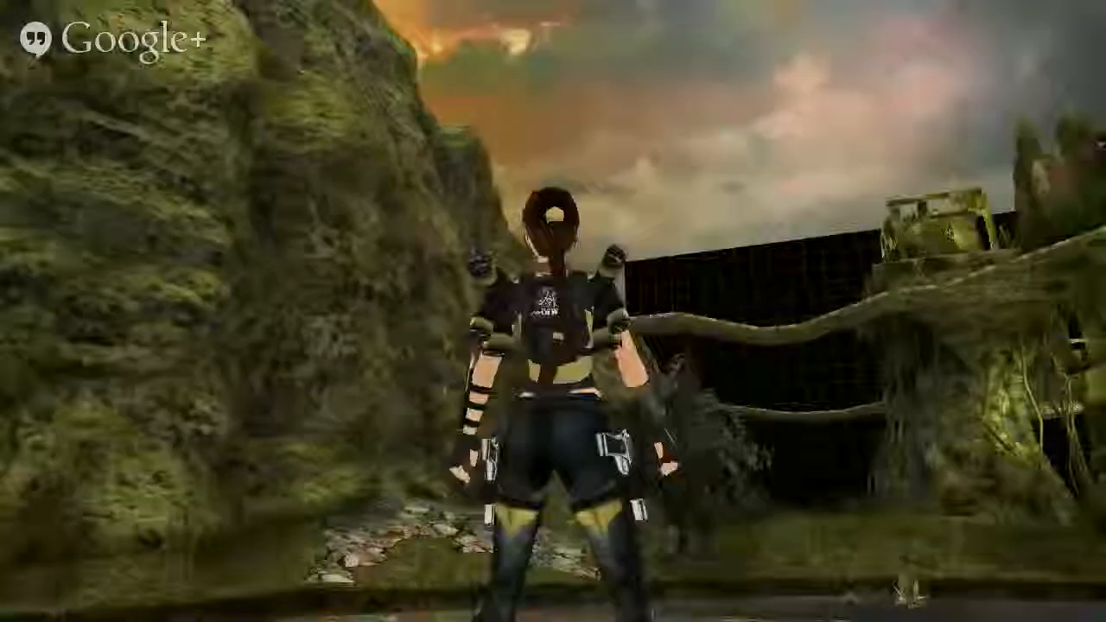
{"action": "key", "text": "w"}
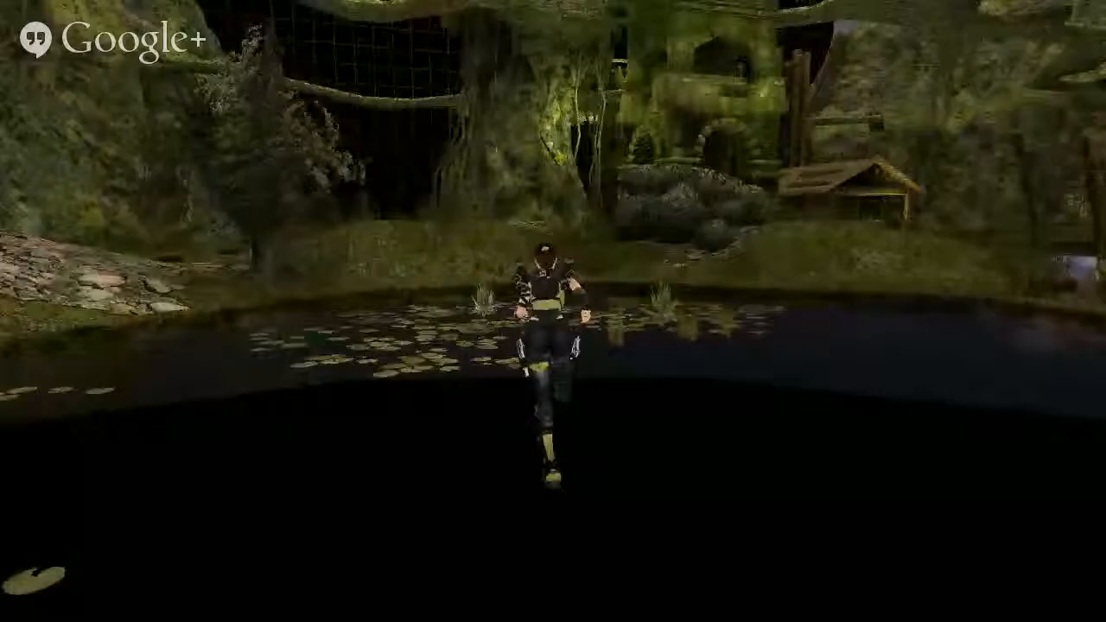
{"action": "key", "text": "w"}
{"action": "key", "text": "space"}
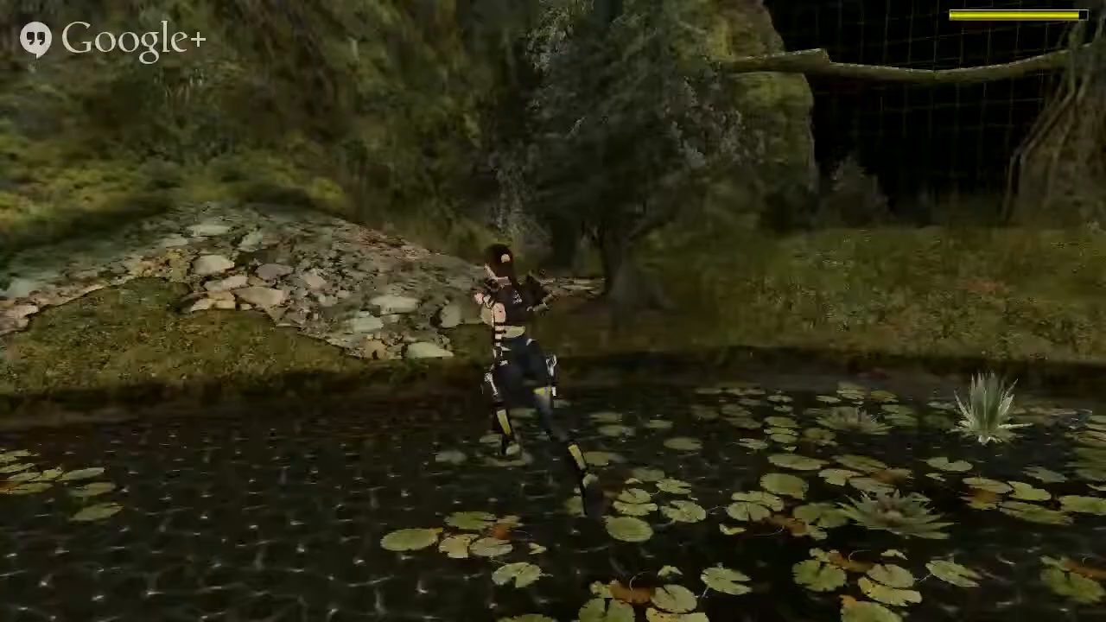
Climb the stony bank beside the lake and look up at the dark tree and the mossy ruins.
{"action": "key", "text": "w"}
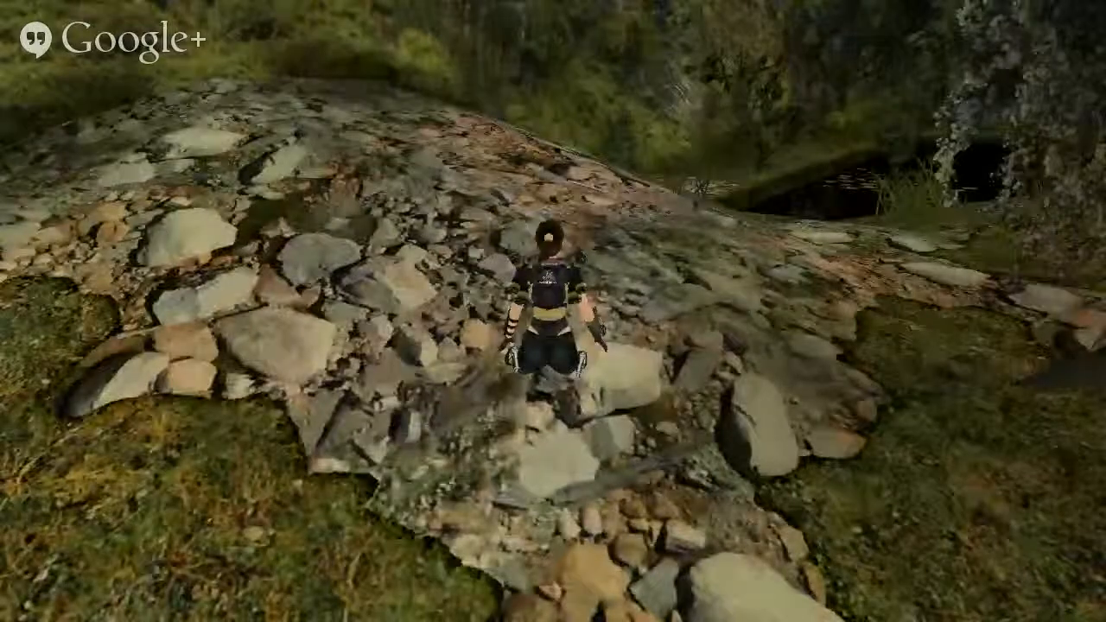
{"action": "key", "text": "w"}
{"action": "key", "text": "space"}
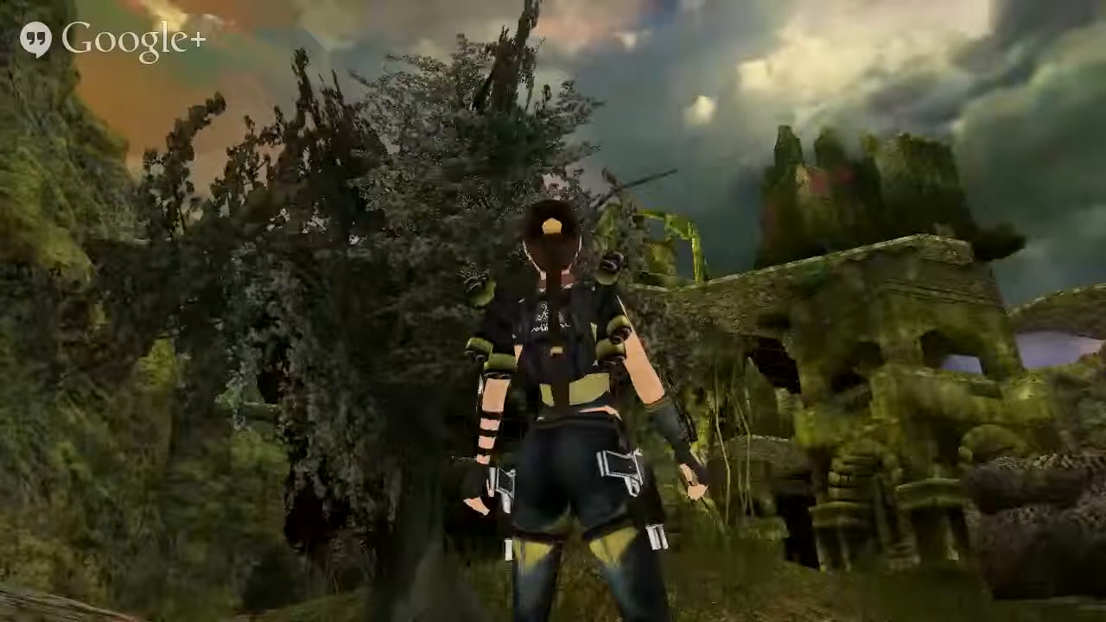
Leave the running game and switch to the NGLE level editor with the OOO_003.PRJ project open.
{"action": "key", "text": "alt+Tab"}
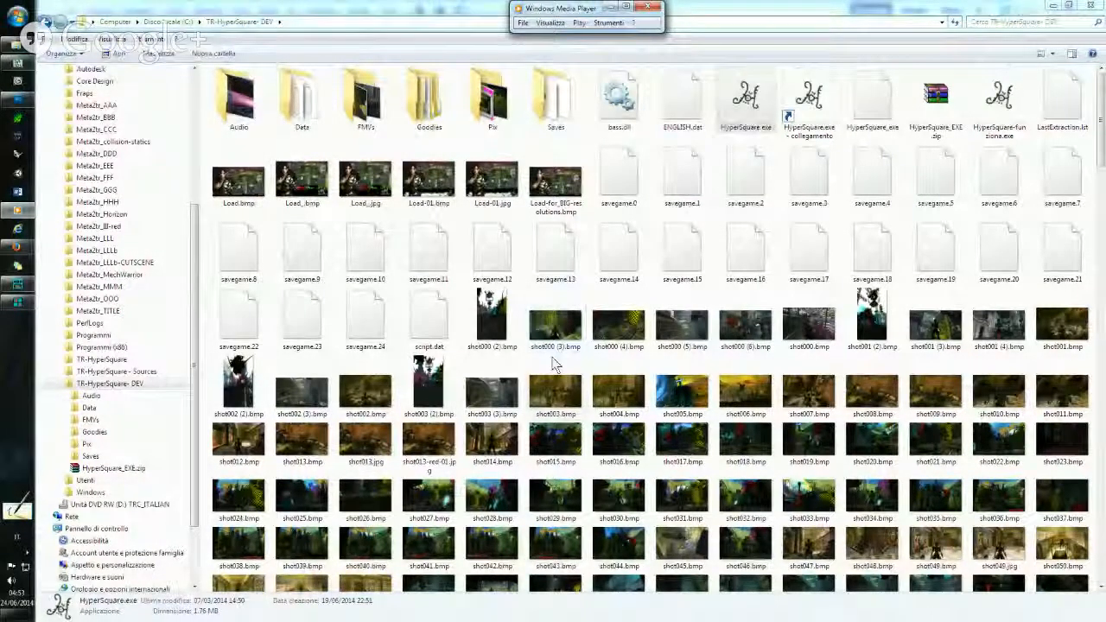
{"action": "mouse_move", "coordinate": [16, 252]}
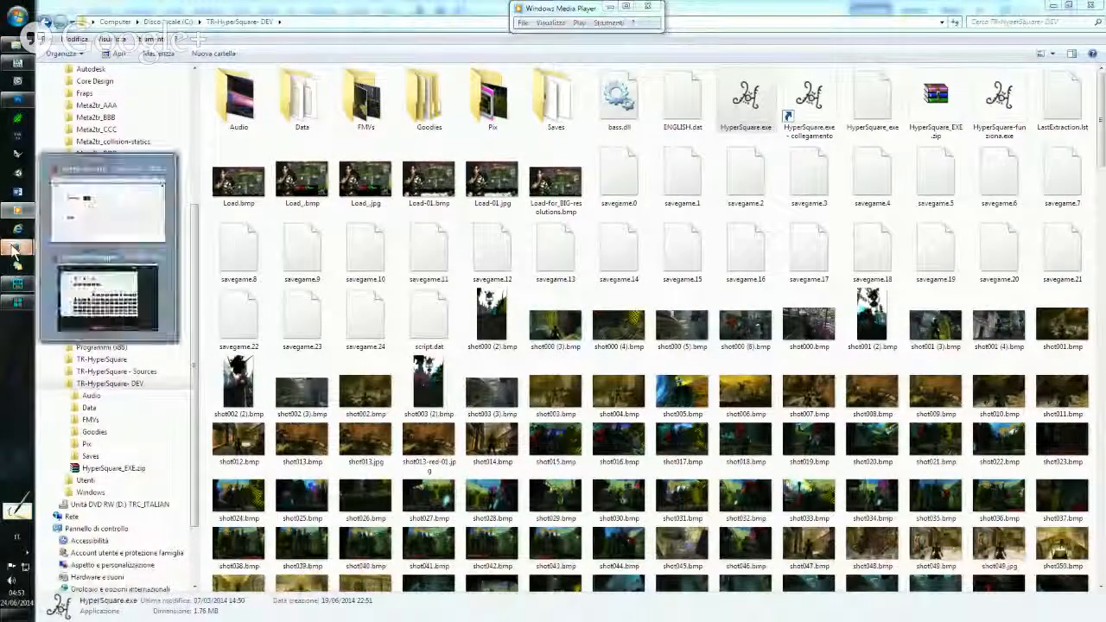
{"action": "left_click", "coordinate": [90, 292]}
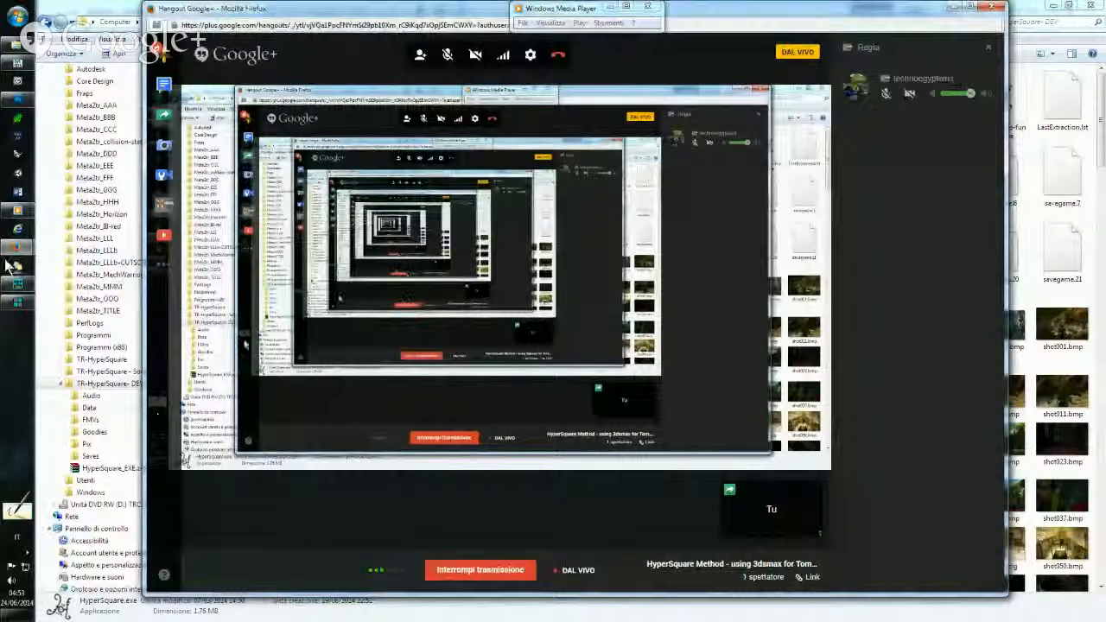
{"action": "left_click", "coordinate": [18, 301]}
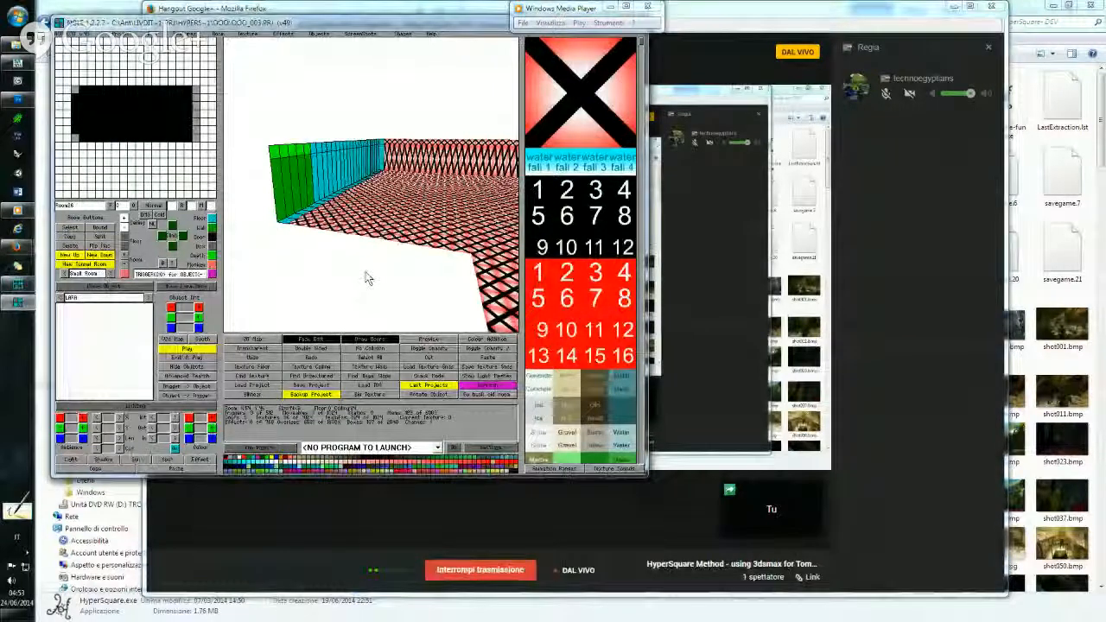
Inspect the room's wireframe geometry in the editor's 3D view from different angles, including its floor, ceiling and waterfall-textured walls.
{"action": "key", "text": "Down"}
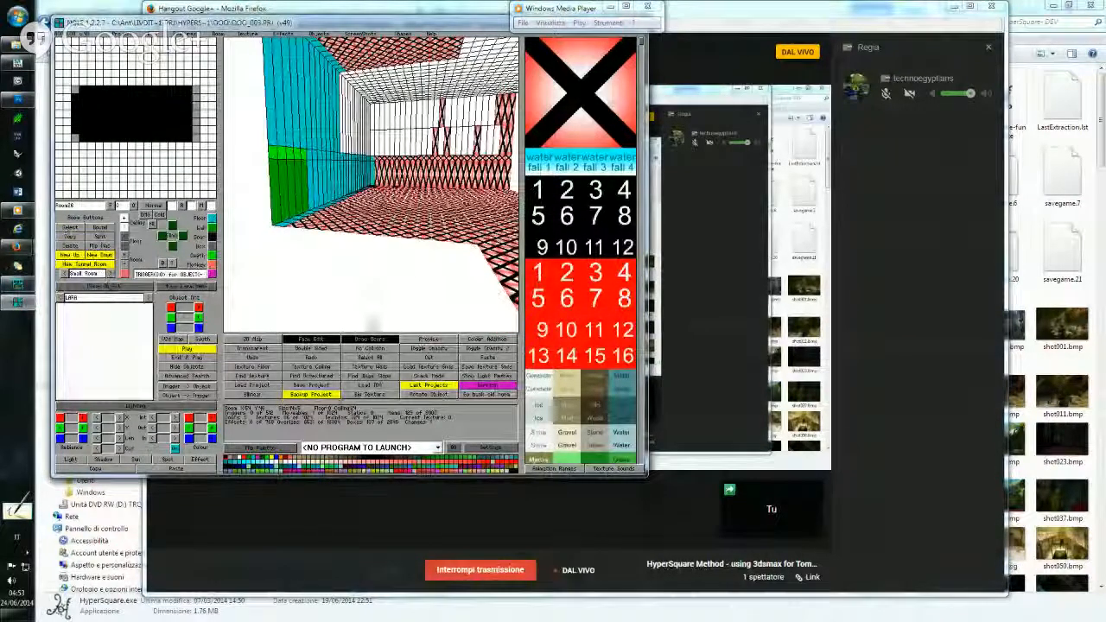
{"action": "key", "text": "Right"}
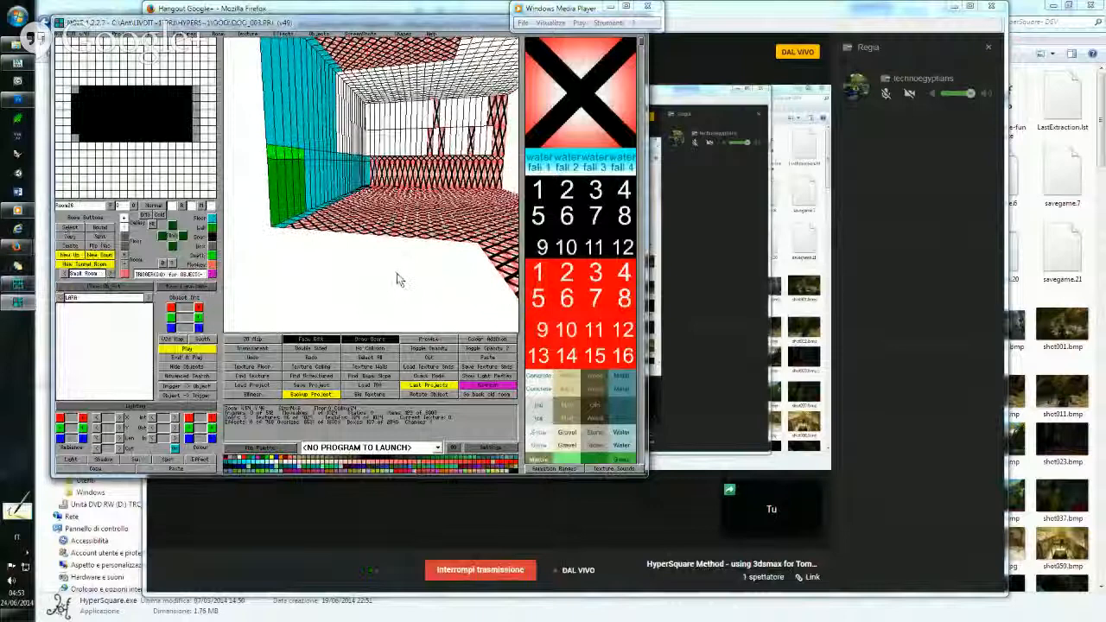
{"action": "key", "text": "Right"}
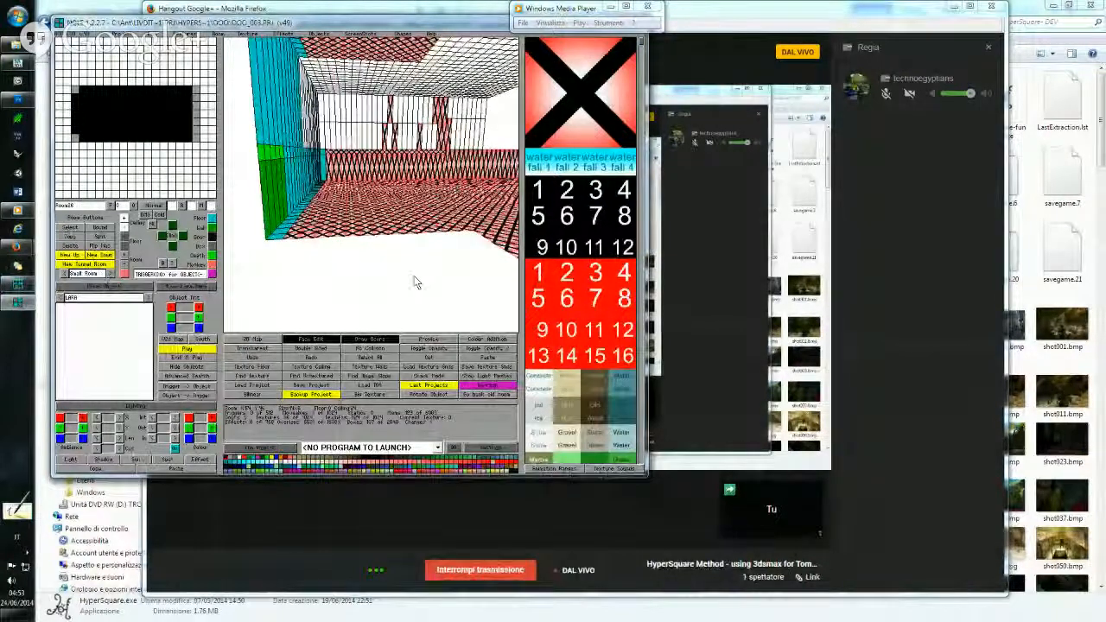
{"action": "key", "text": "Left"}
{"action": "key", "text": "Left"}
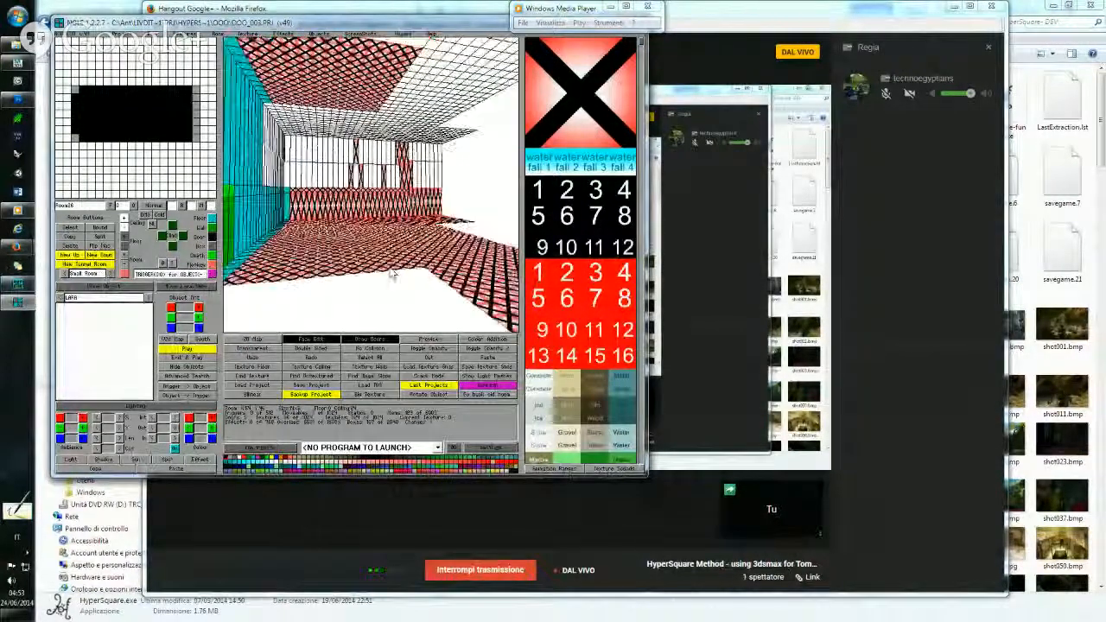
{"action": "key", "text": "Up"}
{"action": "key", "text": "Down"}
{"action": "key", "text": "Left"}
{"action": "key", "text": "Up"}
{"action": "key", "text": "Up"}
{"action": "key", "text": "Right"}
{"action": "key", "text": "Down"}
{"action": "key", "text": "Left"}
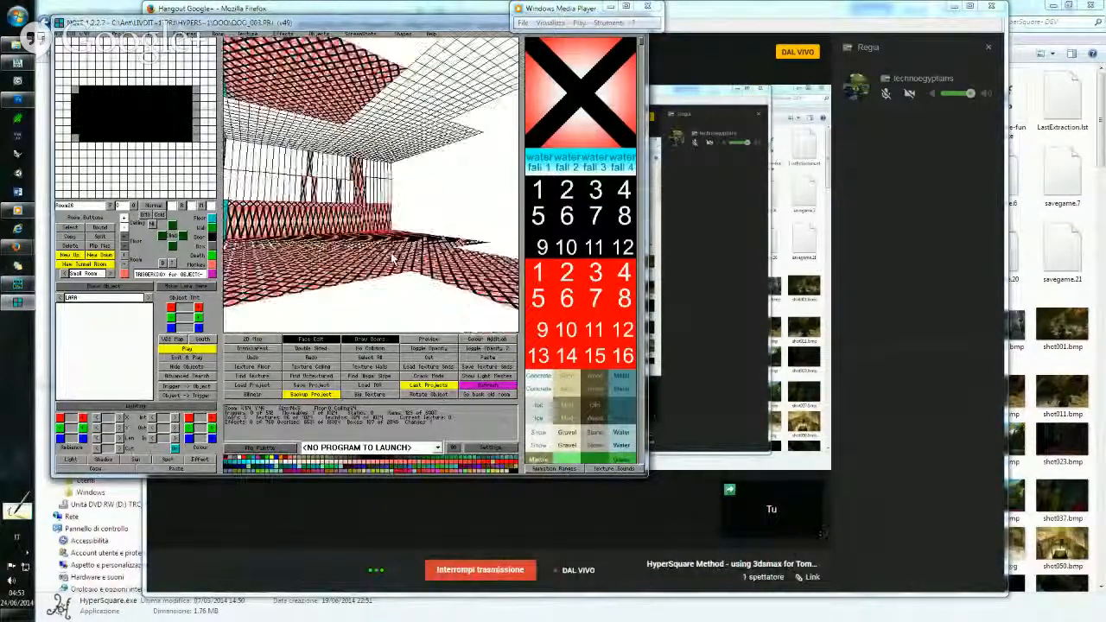
{"action": "key", "text": "Right"}
{"action": "key", "text": "Right"}
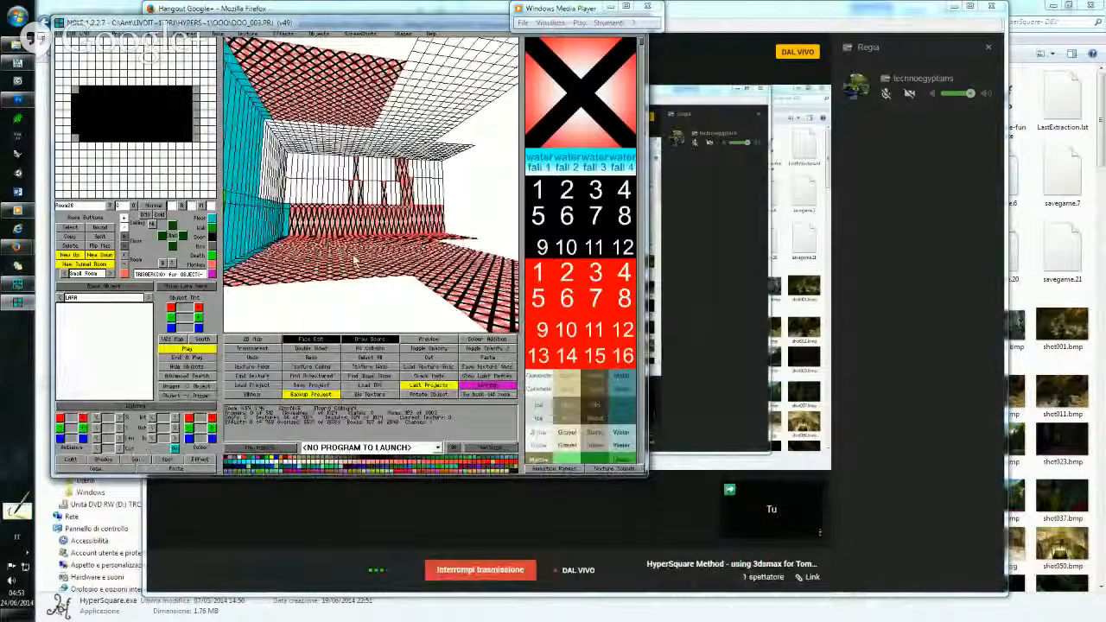
{"action": "mouse_move", "coordinate": [382, 260]}
{"action": "middle_mouse_down"}
{"action": "mouse_move", "coordinate": [407, 258]}
{"action": "mouse_move", "coordinate": [383, 251]}
{"action": "mouse_move", "coordinate": [405, 264]}
{"action": "mouse_move", "coordinate": [393, 267]}
{"action": "middle_mouse_up"}
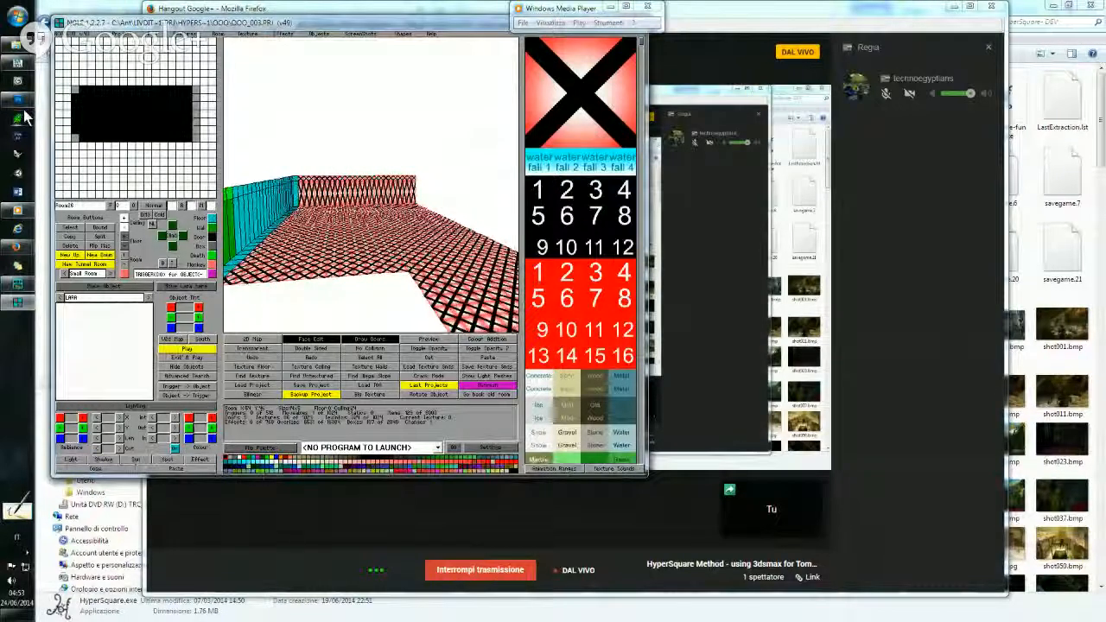
{"action": "right_click_drag", "start_coordinate": [293, 191], "coordinate": [361, 258]}
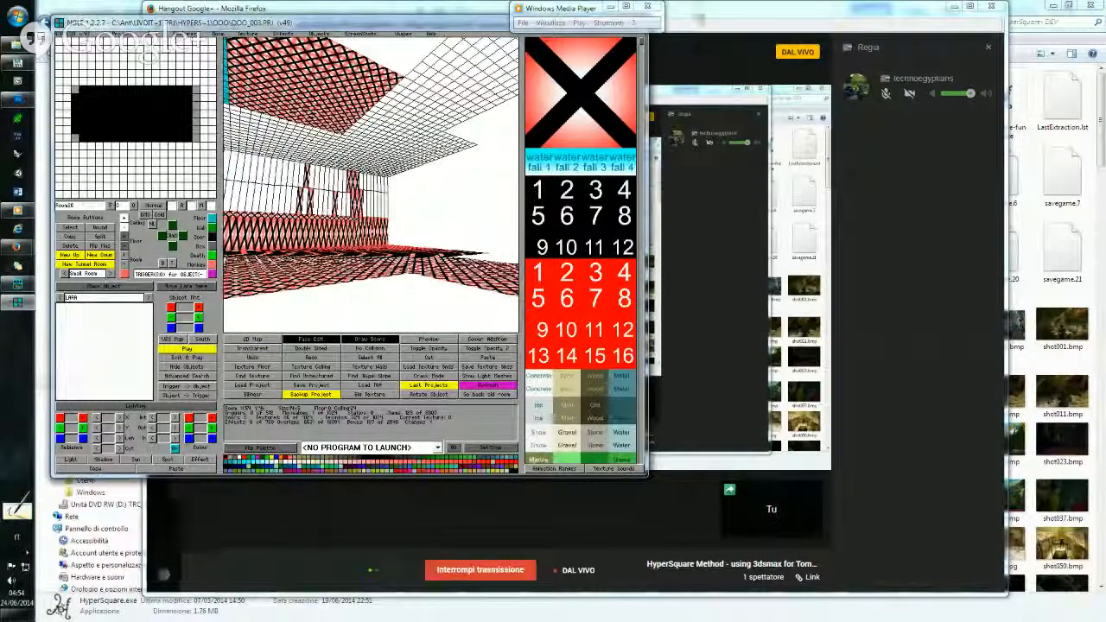
Switch to the Google+ Hangout window and stop the live broadcast.
{"action": "left_click", "coordinate": [700, 16]}
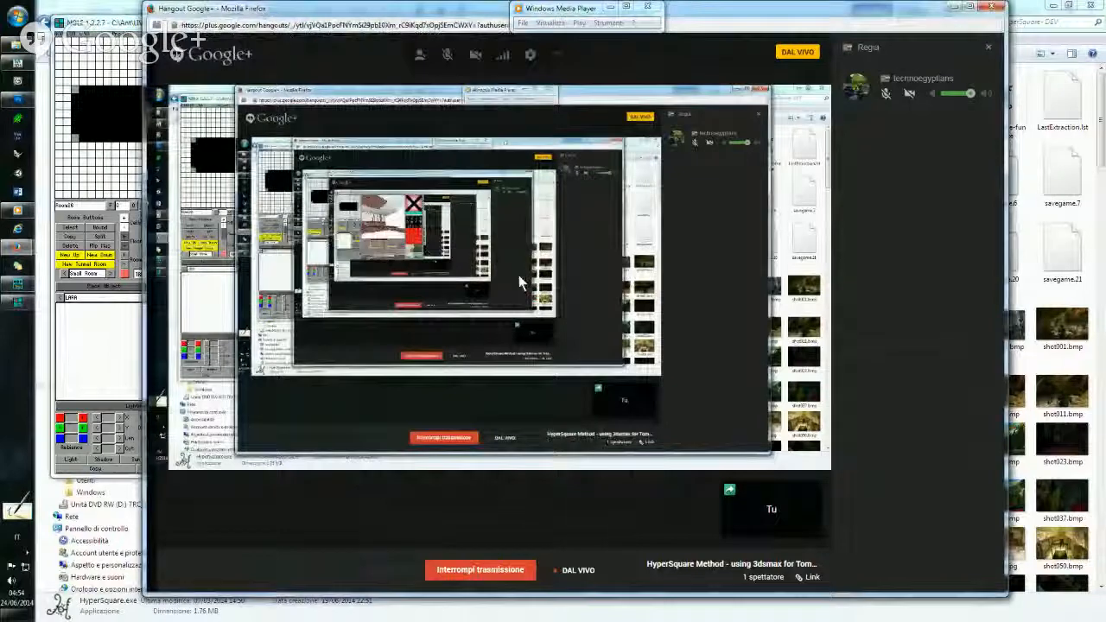
{"action": "left_click", "coordinate": [508, 570]}
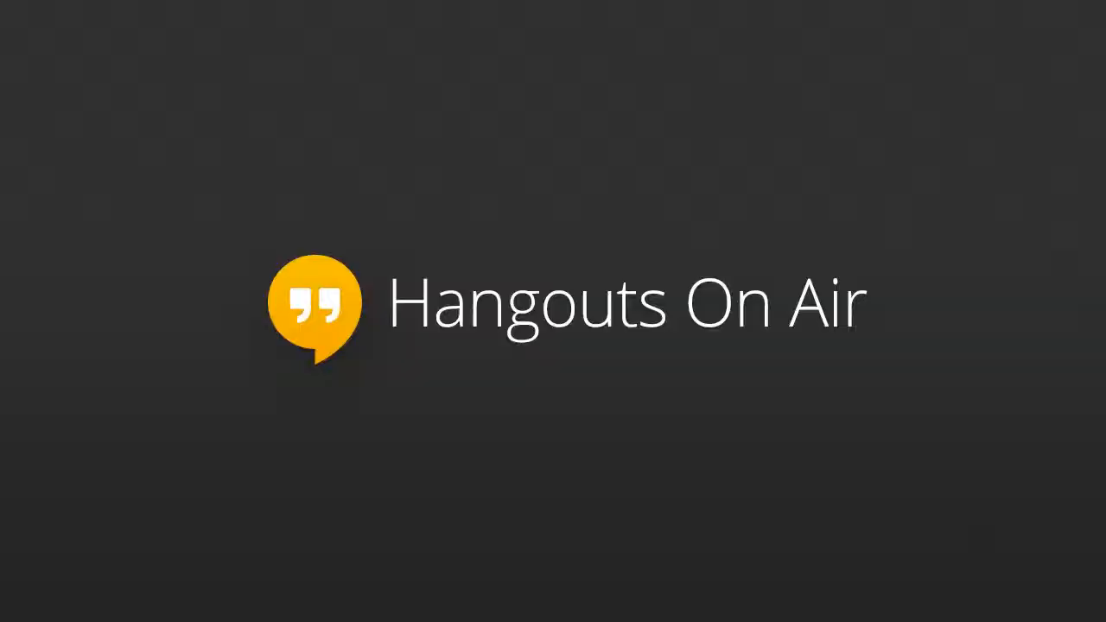